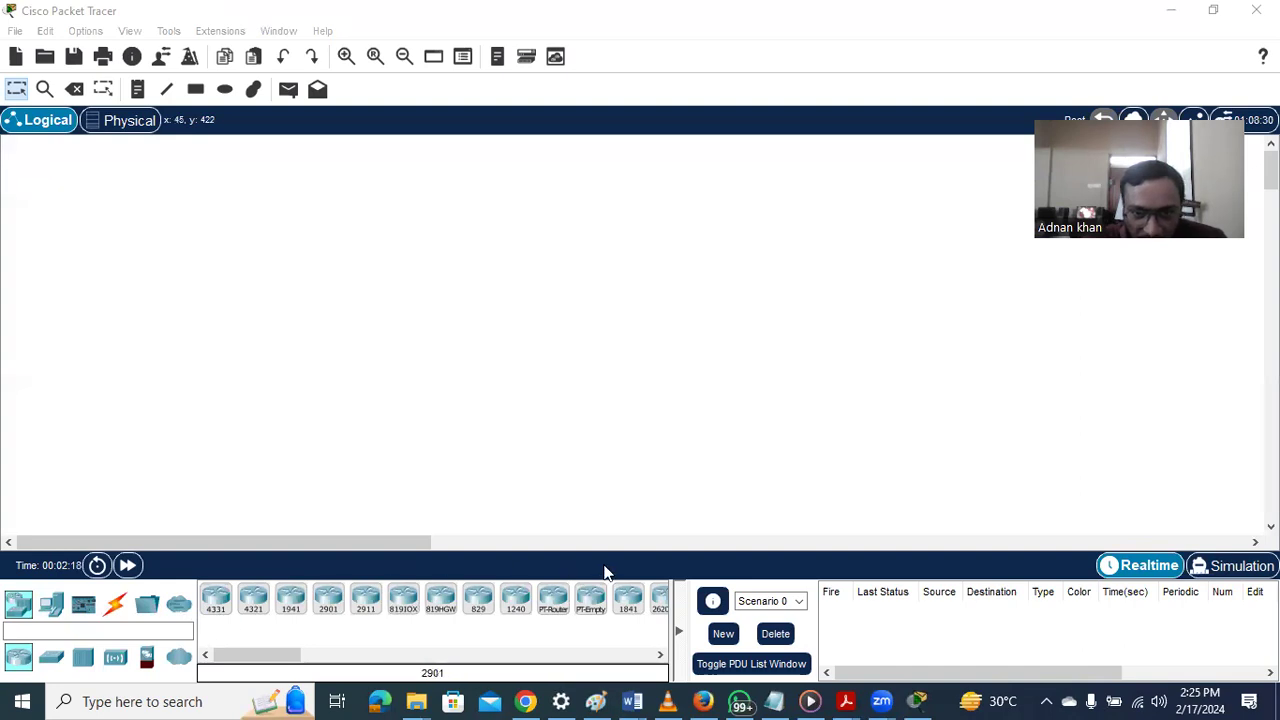
Place two PCs in the logical workspace, spaced well apart with room between them for another device
{"action": "left_click", "coordinate": [51, 604]}
{"action": "left_click", "coordinate": [215, 600]}
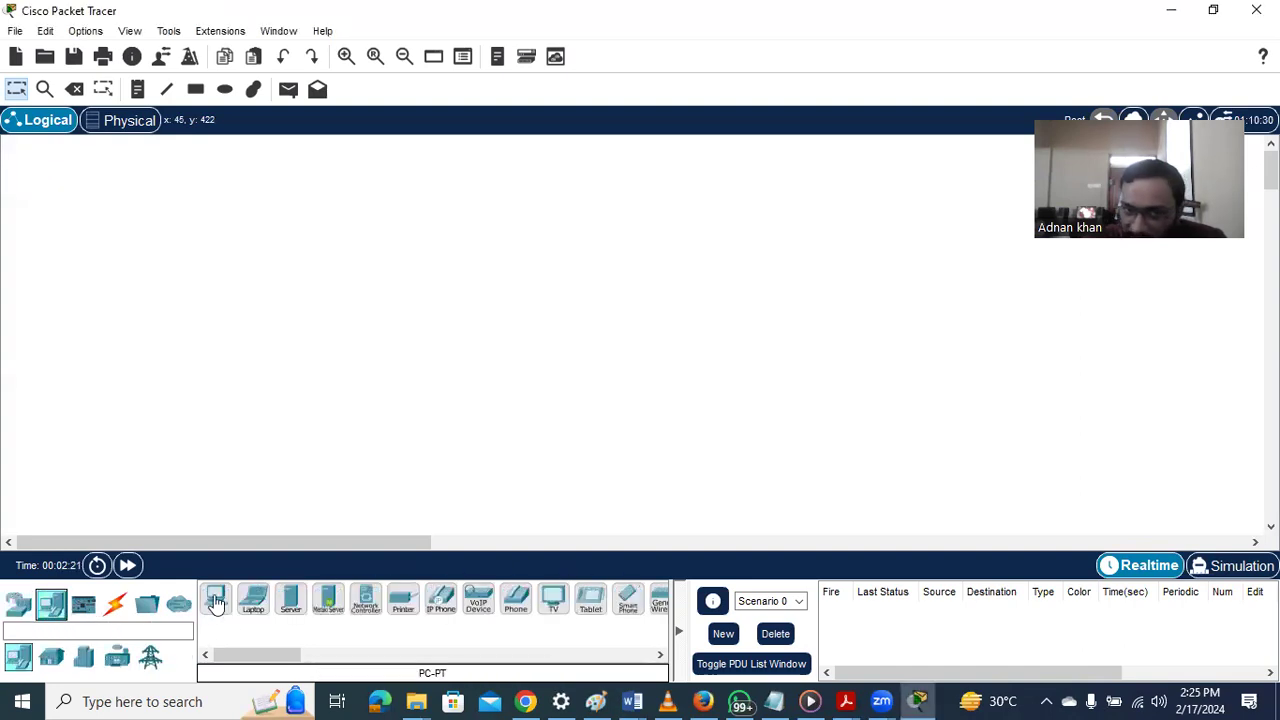
{"action": "left_click", "coordinate": [240, 336]}
{"action": "left_click", "coordinate": [216, 602]}
{"action": "left_click", "coordinate": [716, 360]}
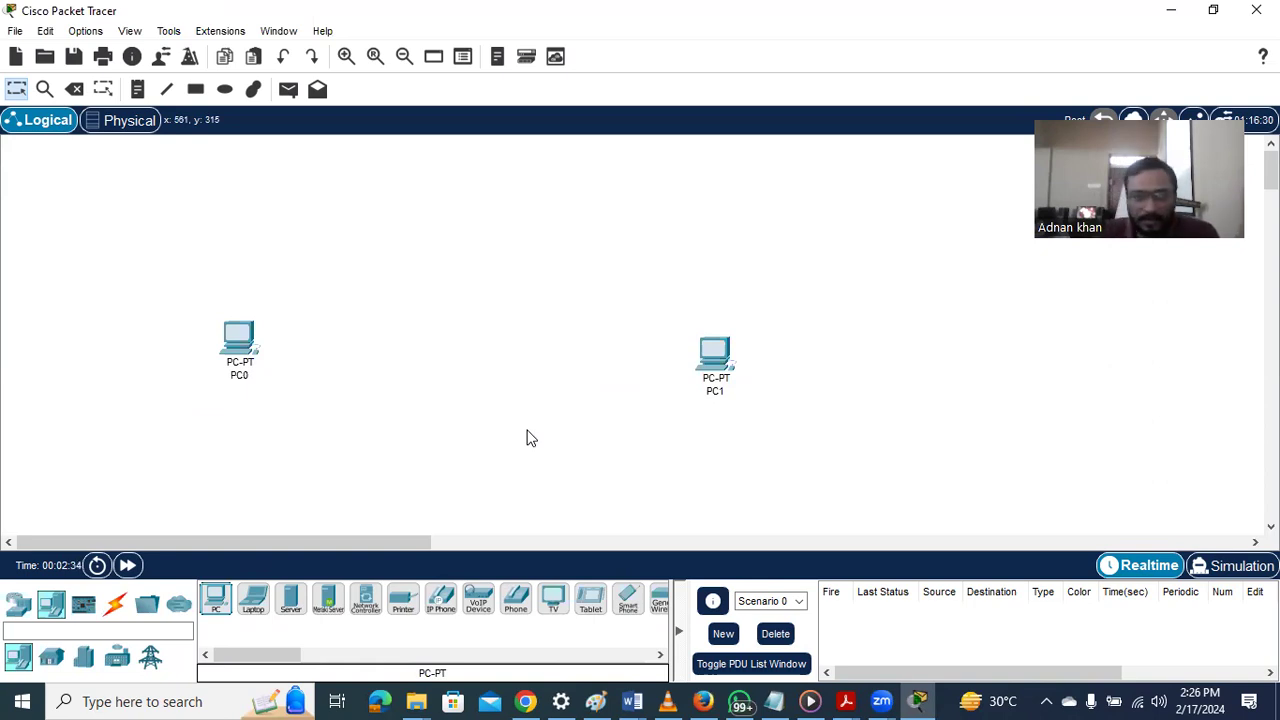
Place a PT-Switch between the two PCs and move it up roughly level with PC0
{"action": "left_click", "coordinate": [18, 603]}
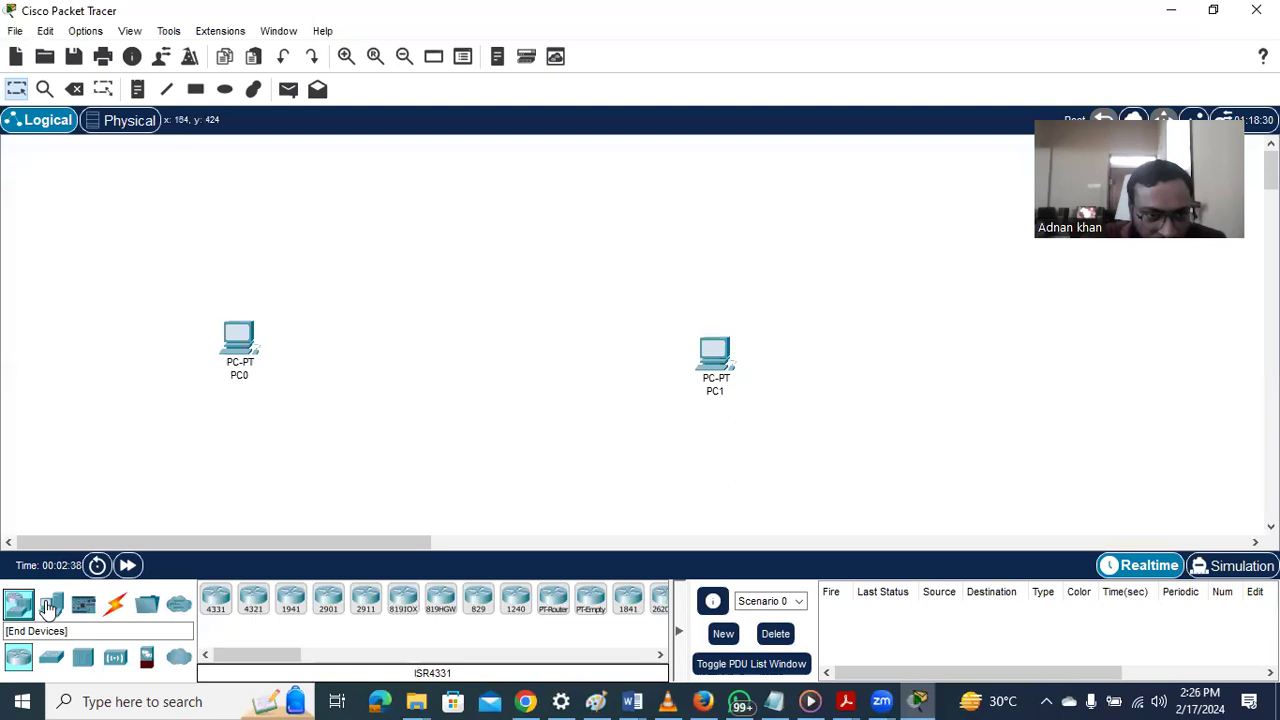
{"action": "left_click", "coordinate": [86, 607]}
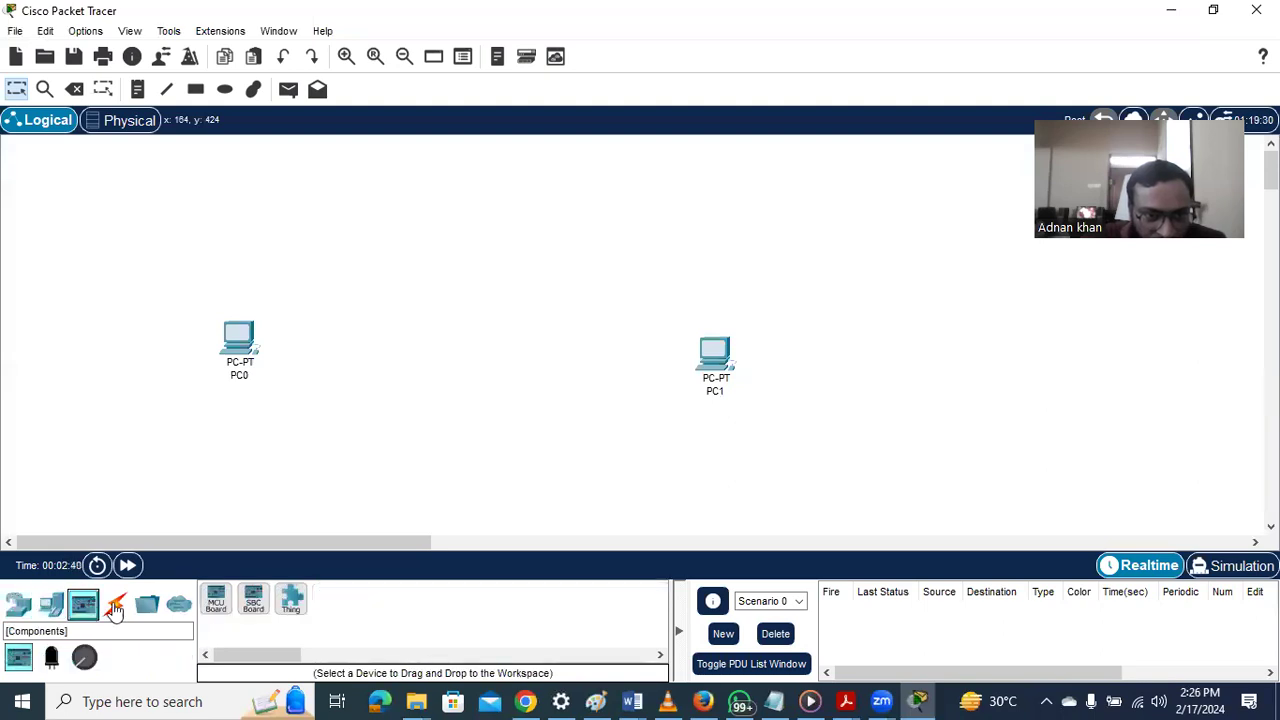
{"action": "left_click", "coordinate": [147, 605]}
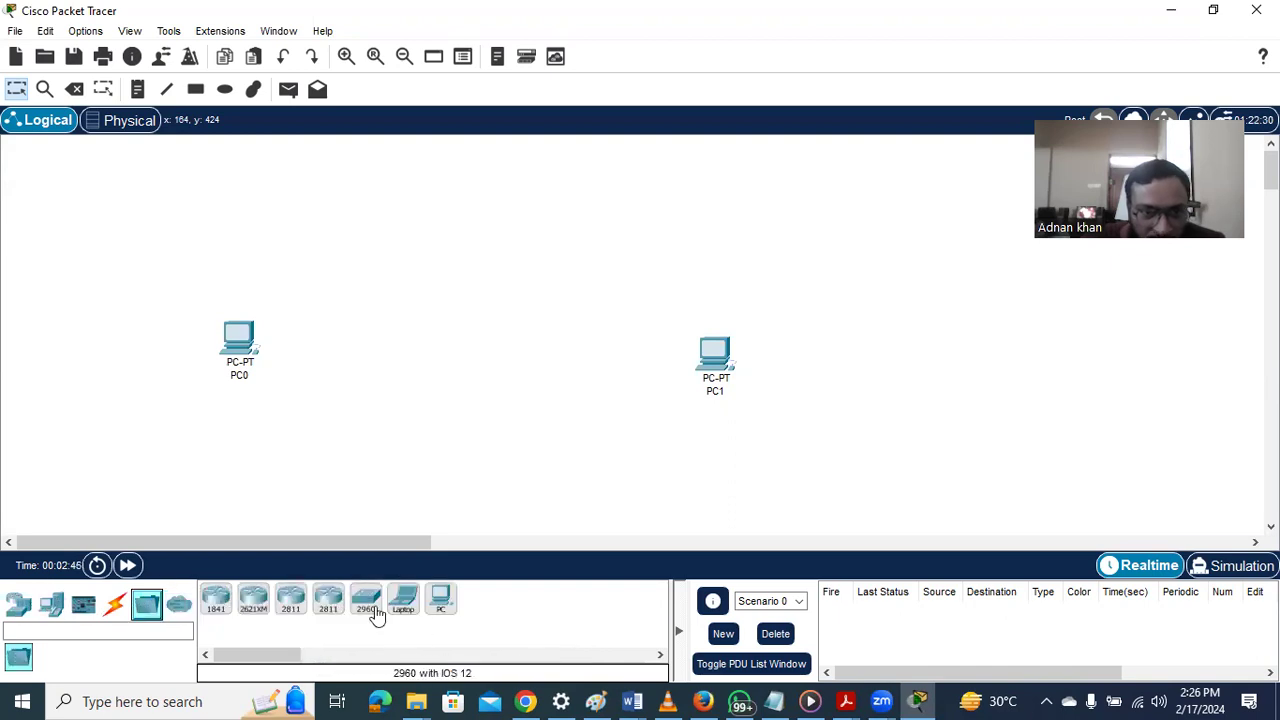
{"action": "left_click", "coordinate": [18, 604]}
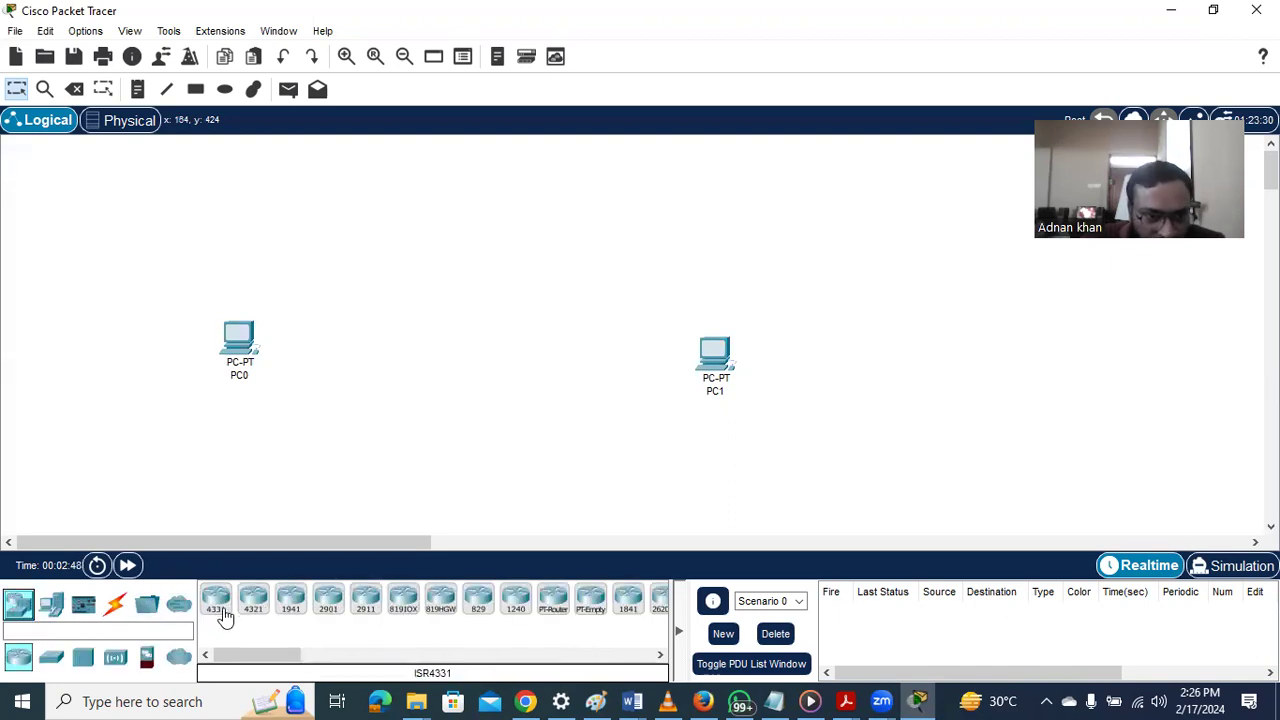
{"action": "left_click_drag", "start_coordinate": [283, 655], "coordinate": [322, 664]}
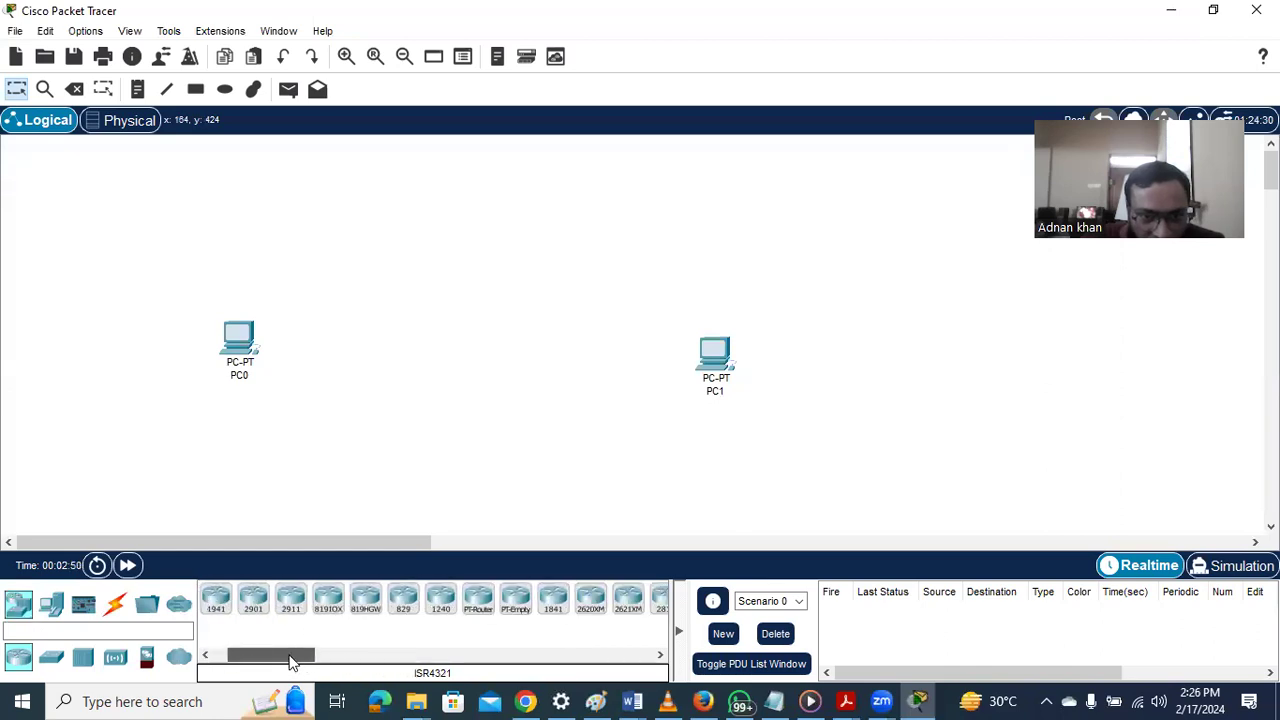
{"action": "left_click", "coordinate": [52, 658]}
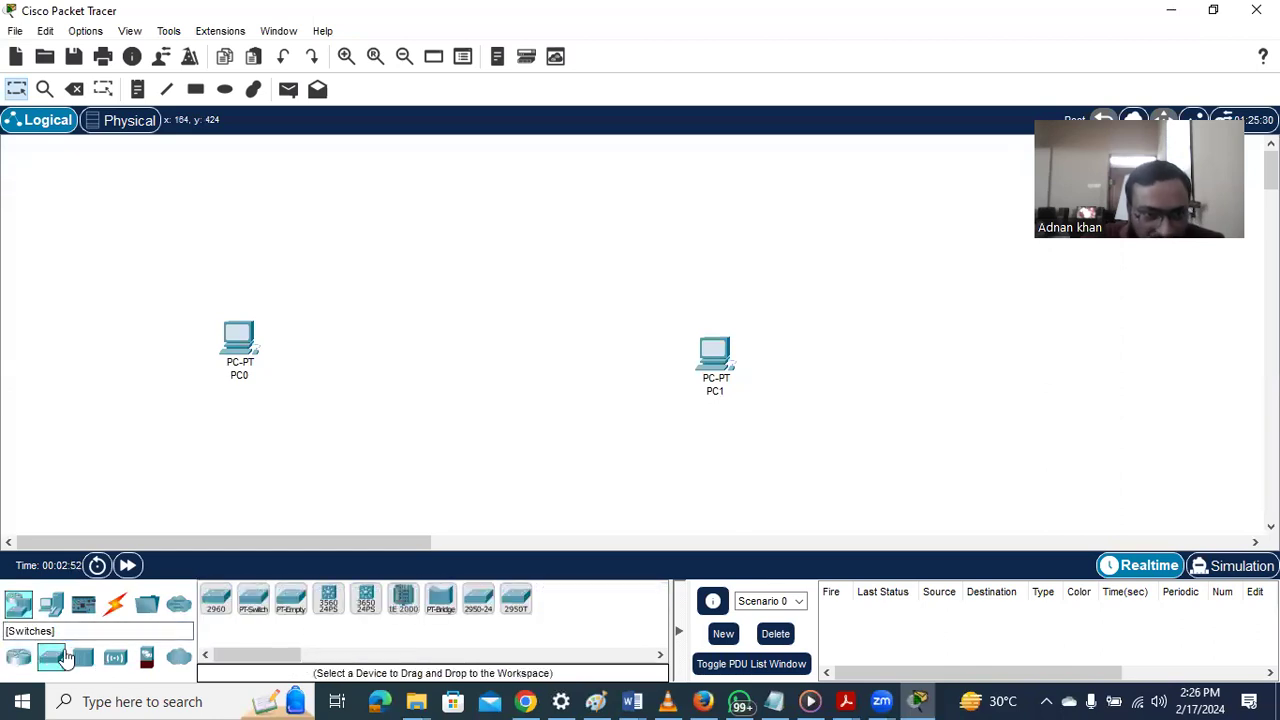
{"action": "left_click", "coordinate": [252, 602]}
{"action": "left_click", "coordinate": [488, 383]}
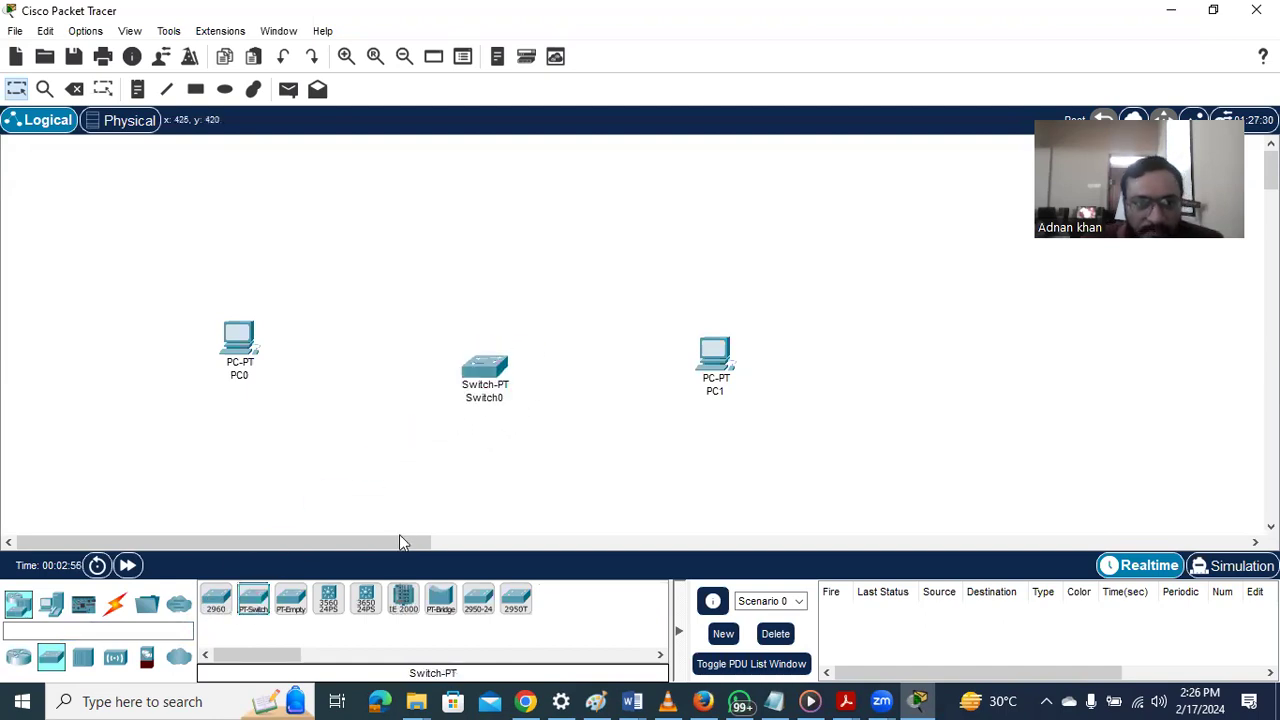
{"action": "left_click_drag", "start_coordinate": [484, 372], "coordinate": [477, 340]}
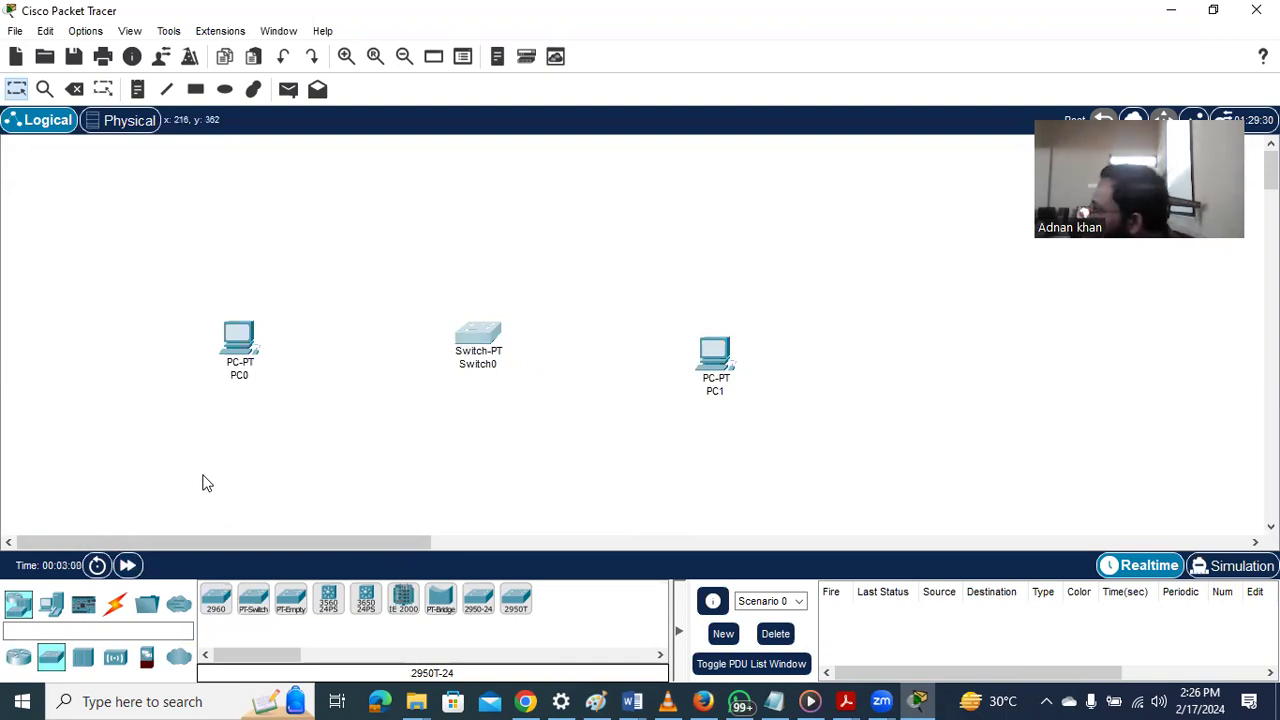
Connect PC0's FastEthernet0 to Switch0's FastEthernet0/1 with a copper straight-through cable
{"action": "left_click", "coordinate": [117, 608]}
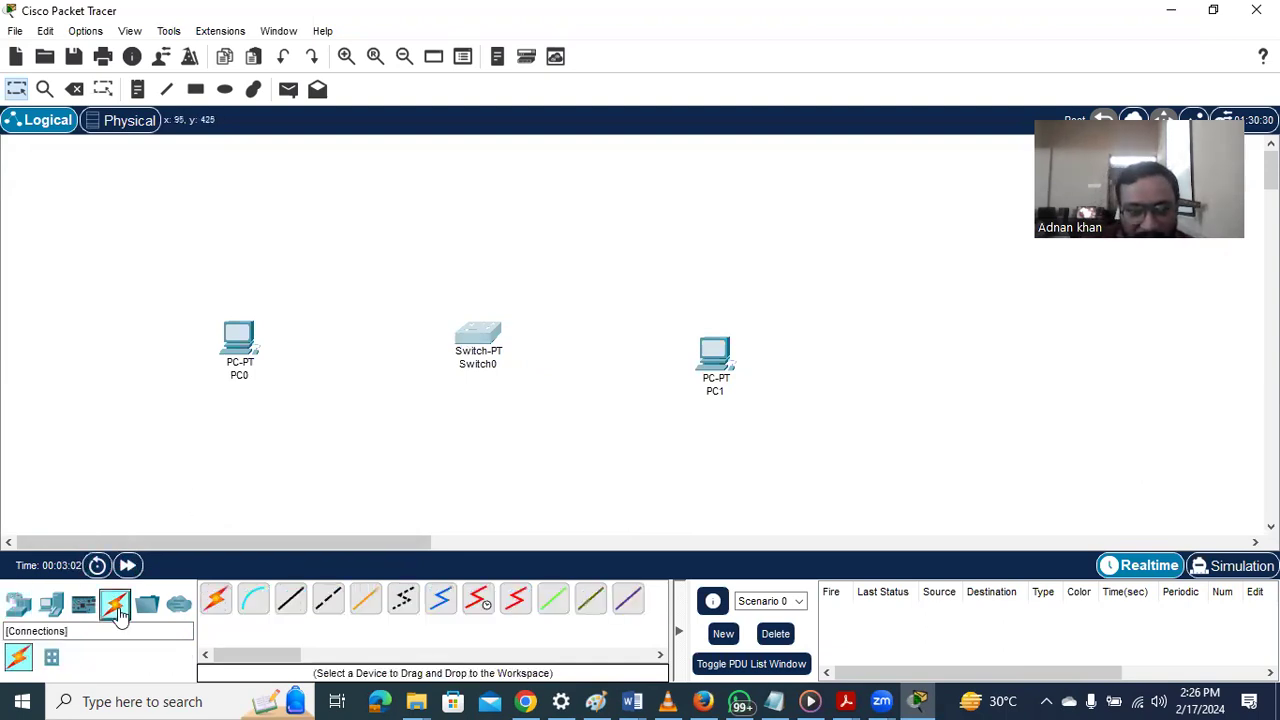
{"action": "left_click", "coordinate": [290, 607]}
{"action": "left_click", "coordinate": [243, 356]}
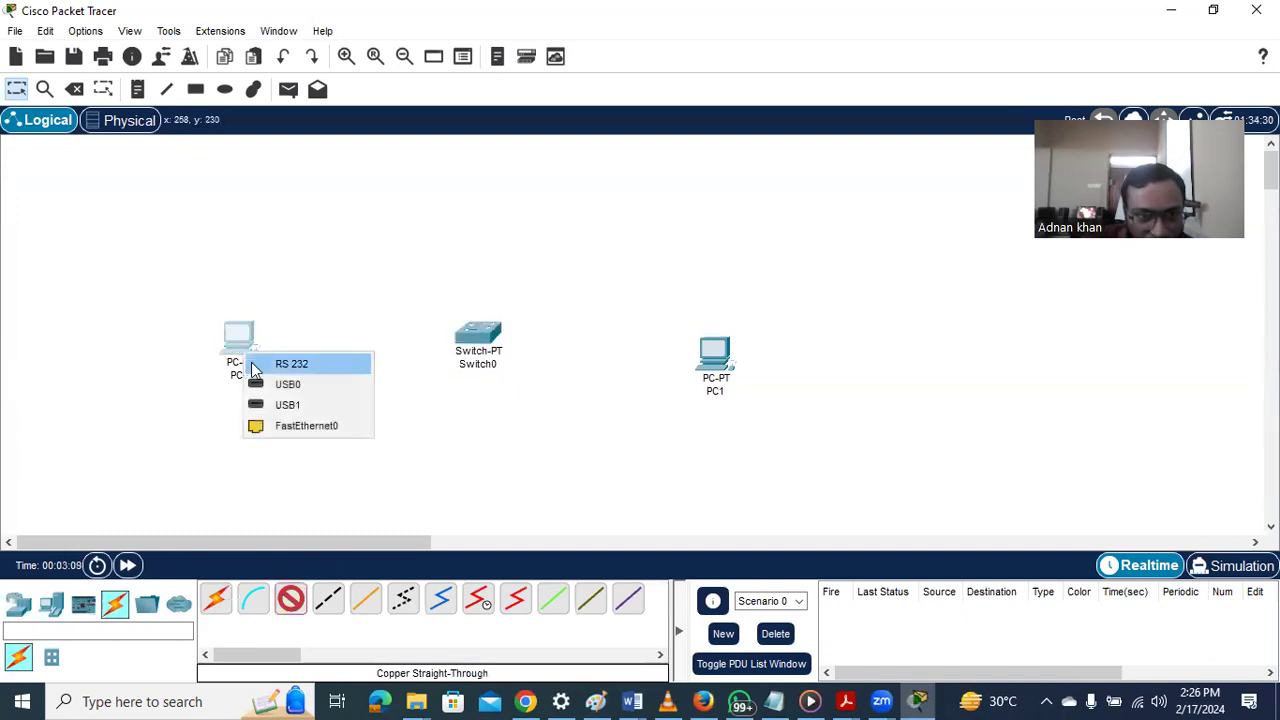
{"action": "left_click", "coordinate": [322, 428]}
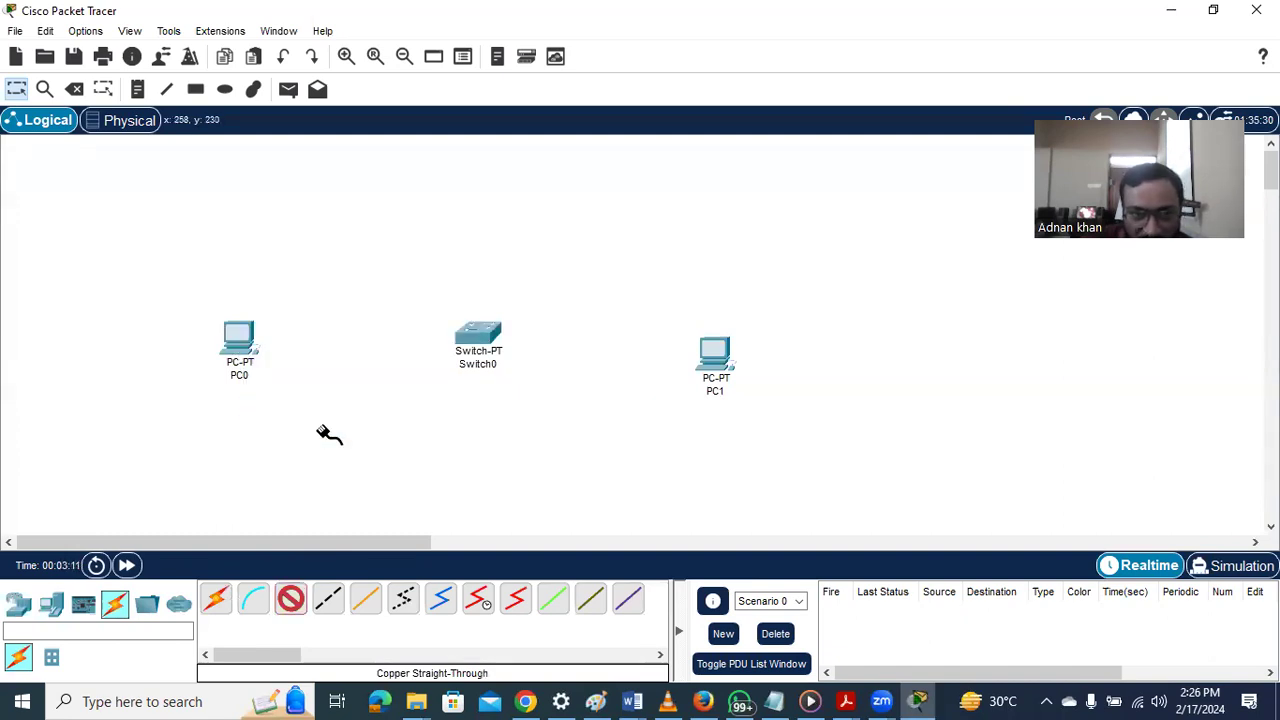
{"action": "left_click", "coordinate": [478, 340]}
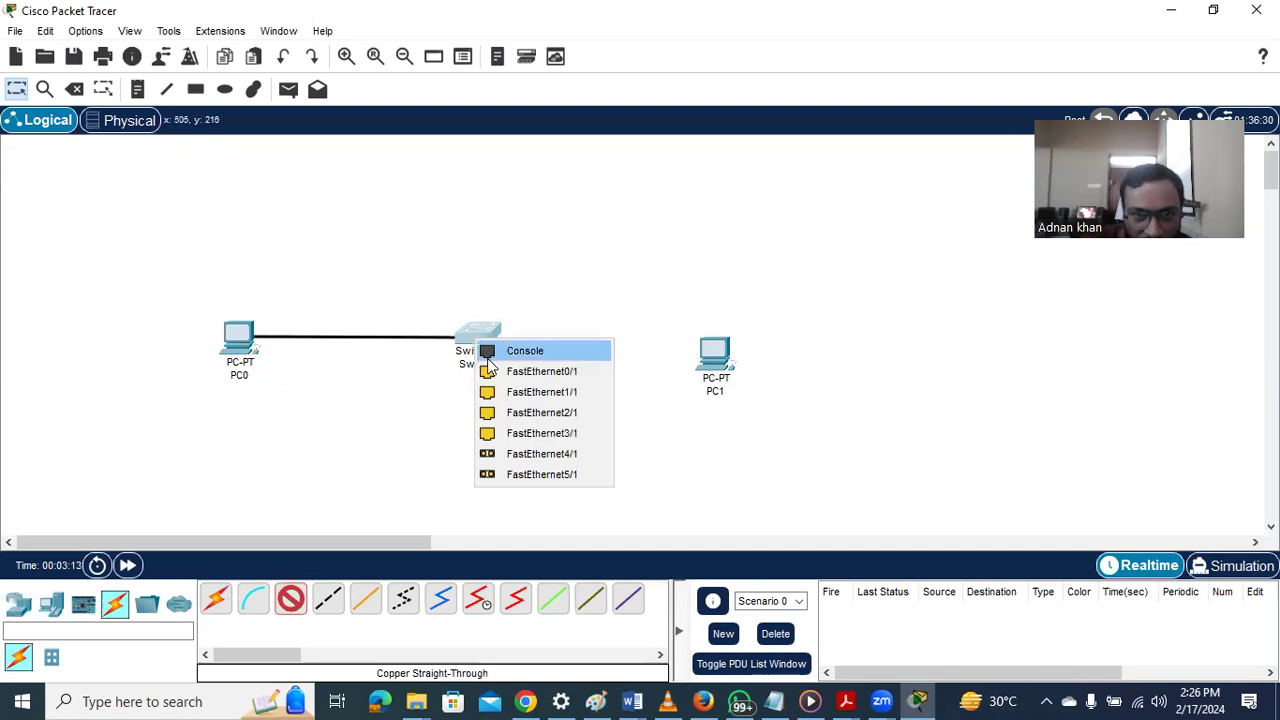
{"action": "left_click", "coordinate": [580, 373]}
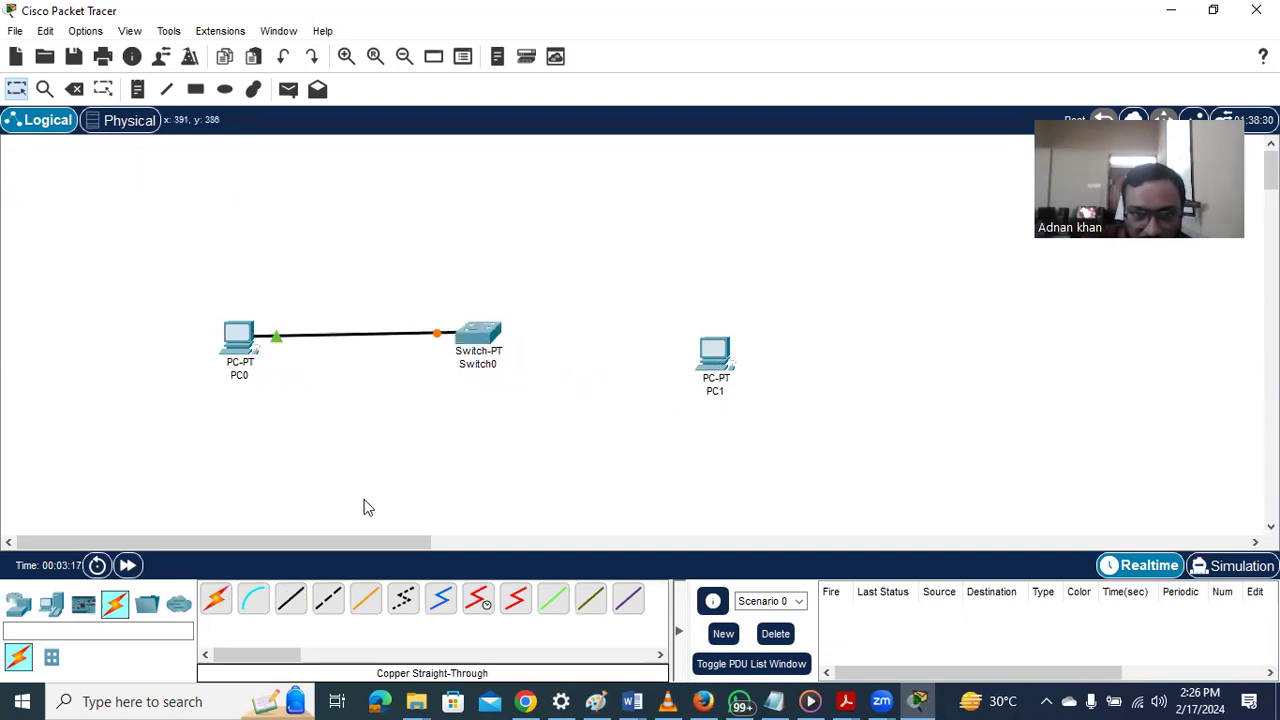
Connect PC1's FastEthernet0 to Switch0's FastEthernet1/1 with a copper straight-through cable
{"action": "left_click", "coordinate": [290, 600]}
{"action": "left_click", "coordinate": [720, 351]}
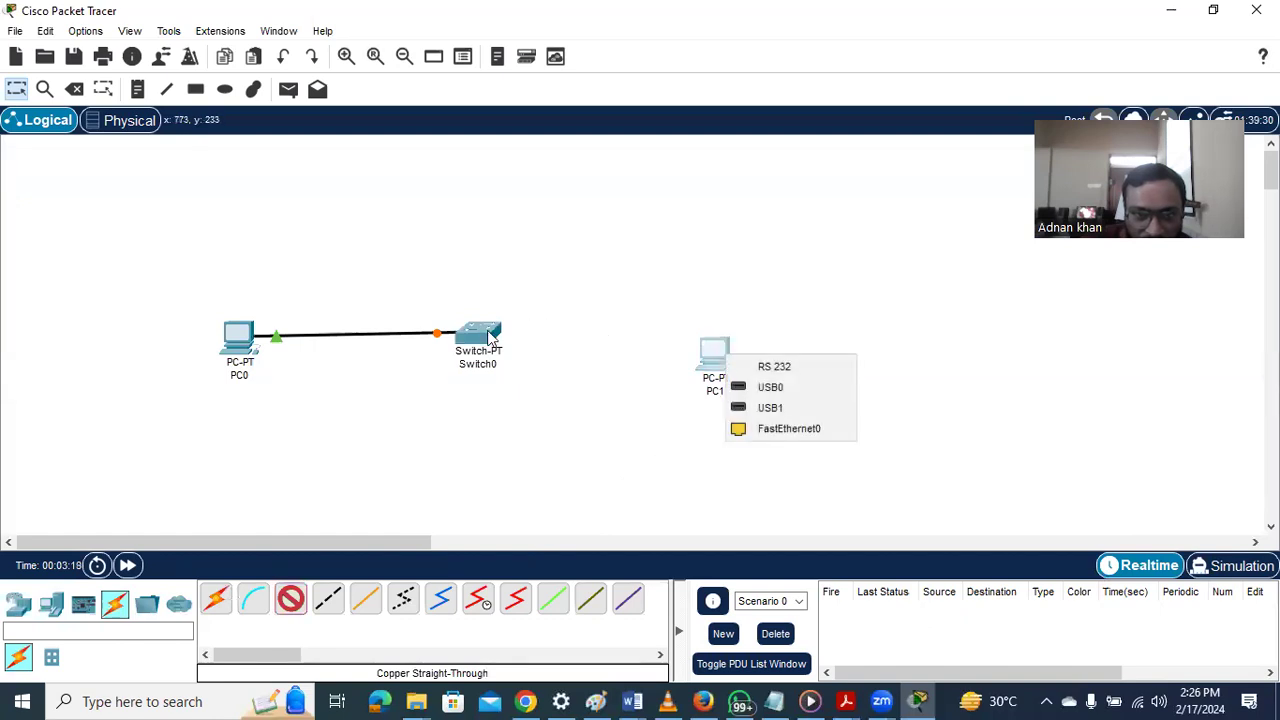
{"action": "left_click", "coordinate": [792, 426]}
{"action": "left_click", "coordinate": [493, 333]}
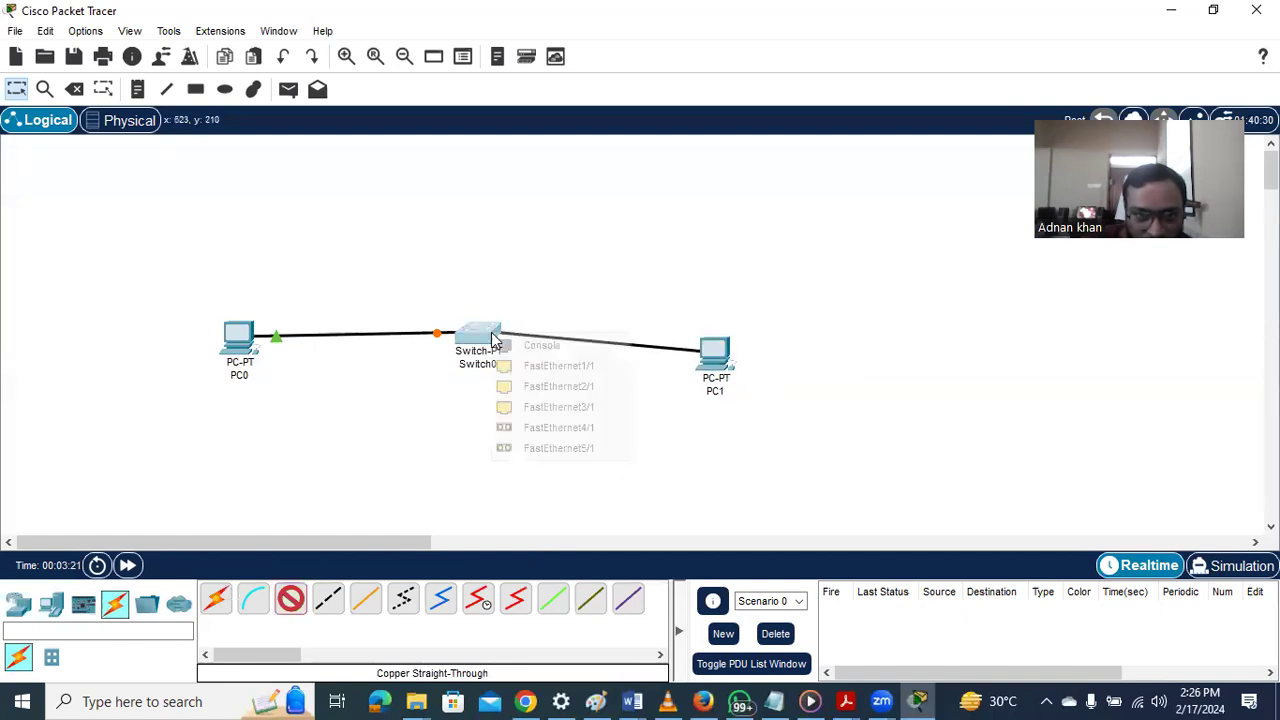
{"action": "left_click", "coordinate": [548, 371]}
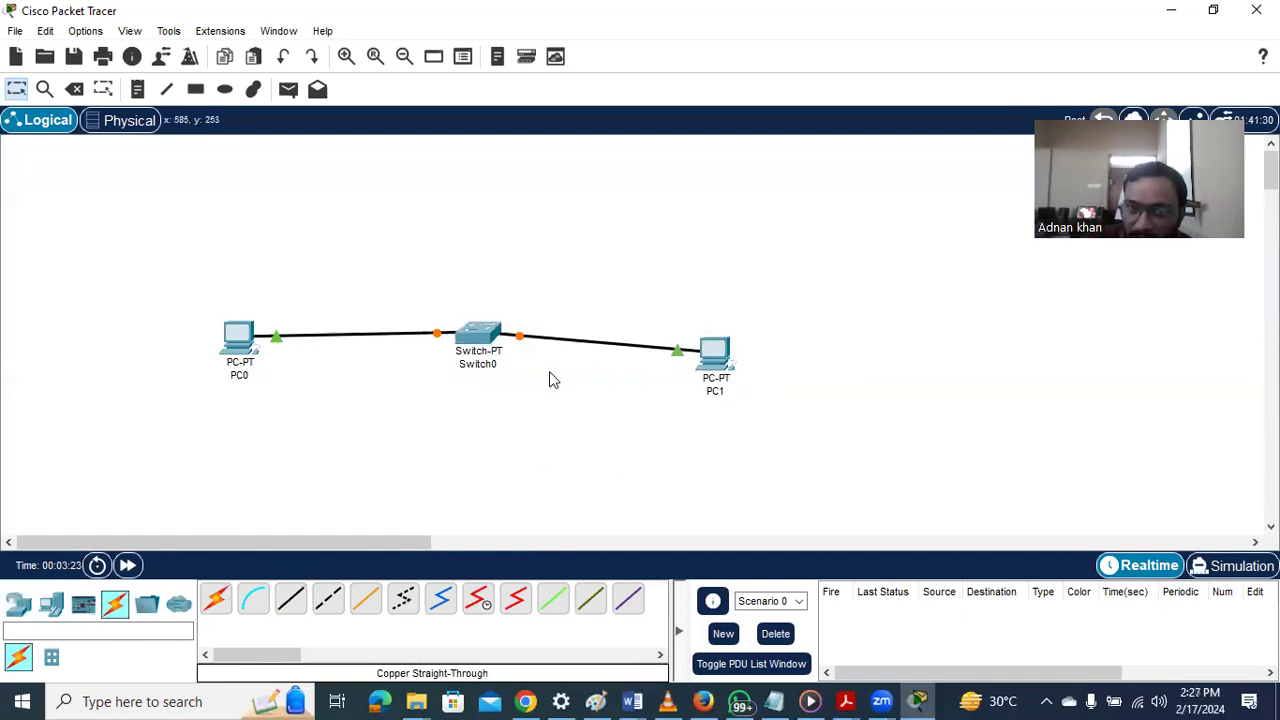
Open PC0's device window and switch its power off and back on in the physical view
{"action": "double_click", "coordinate": [239, 345]}
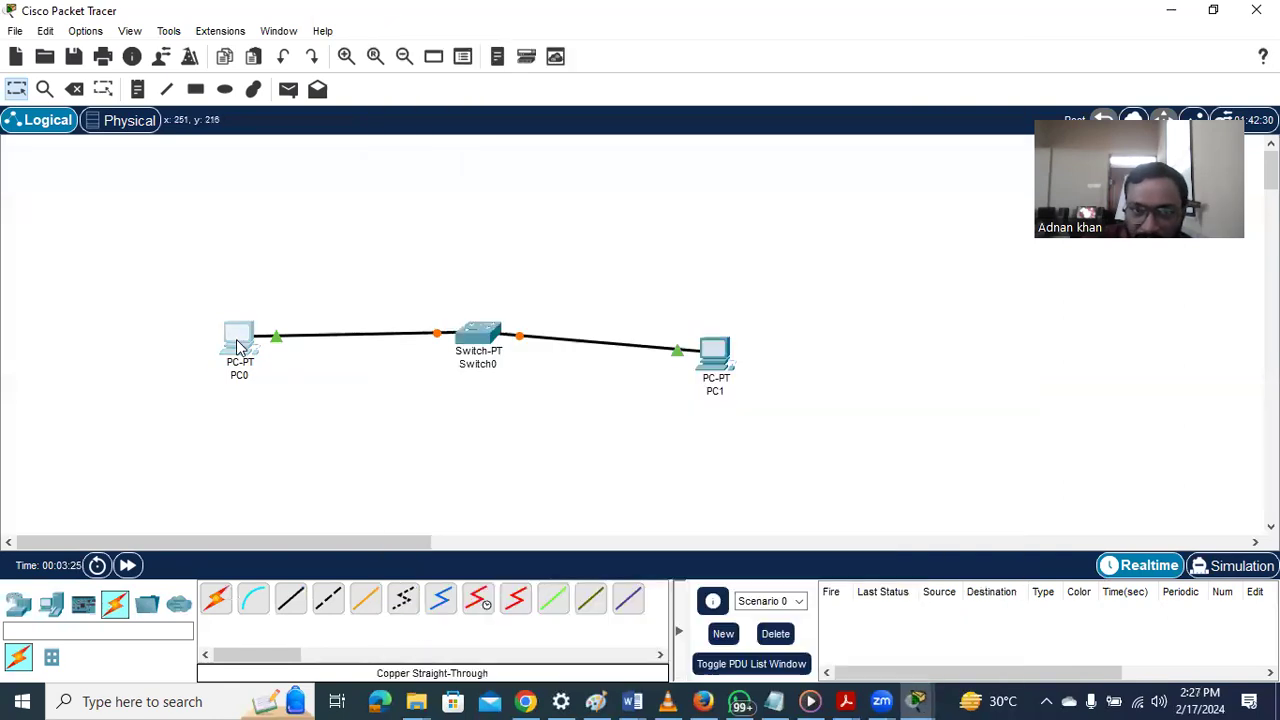
{"action": "left_click", "coordinate": [924, 699]}
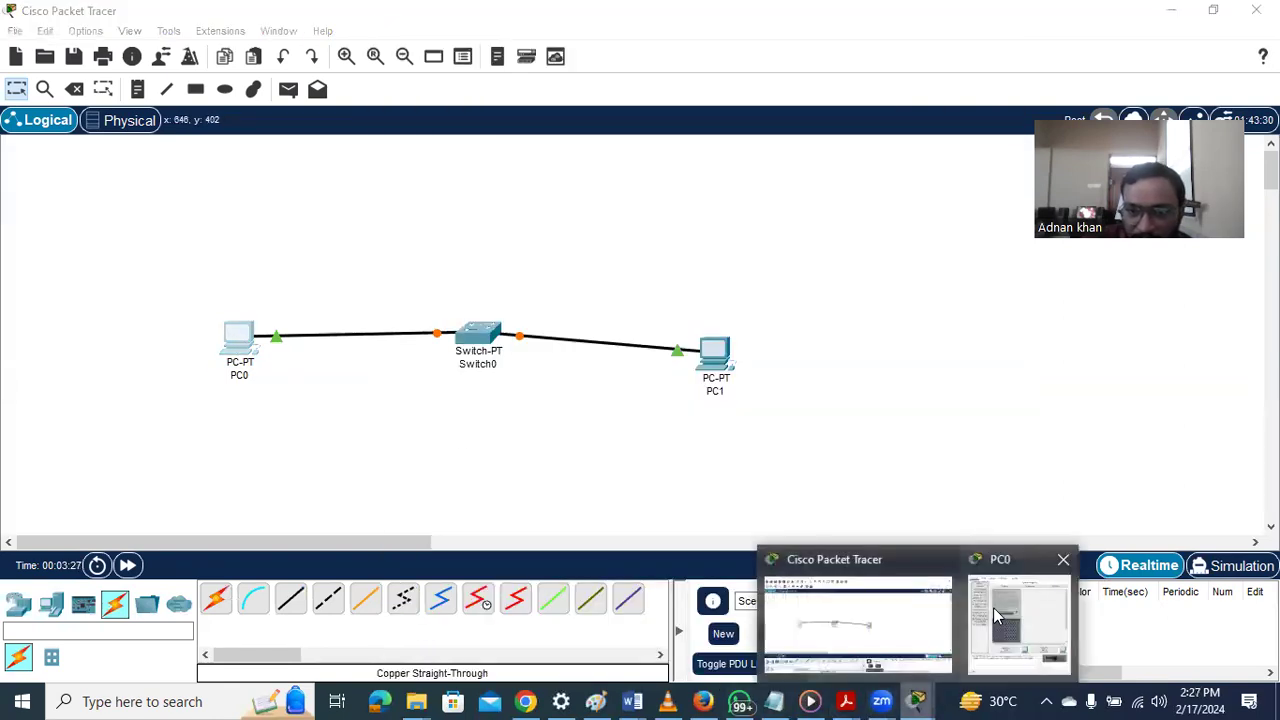
{"action": "left_click", "coordinate": [993, 607]}
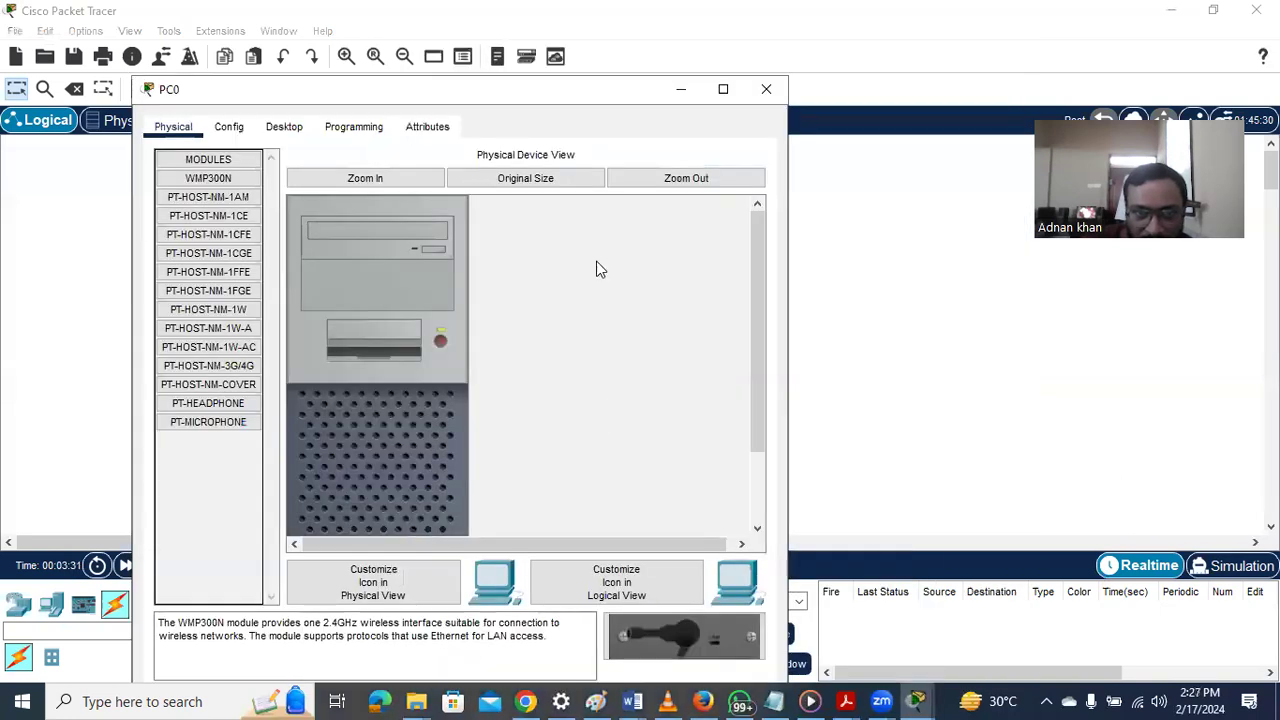
{"action": "left_click", "coordinate": [441, 346]}
{"action": "left_click", "coordinate": [440, 344]}
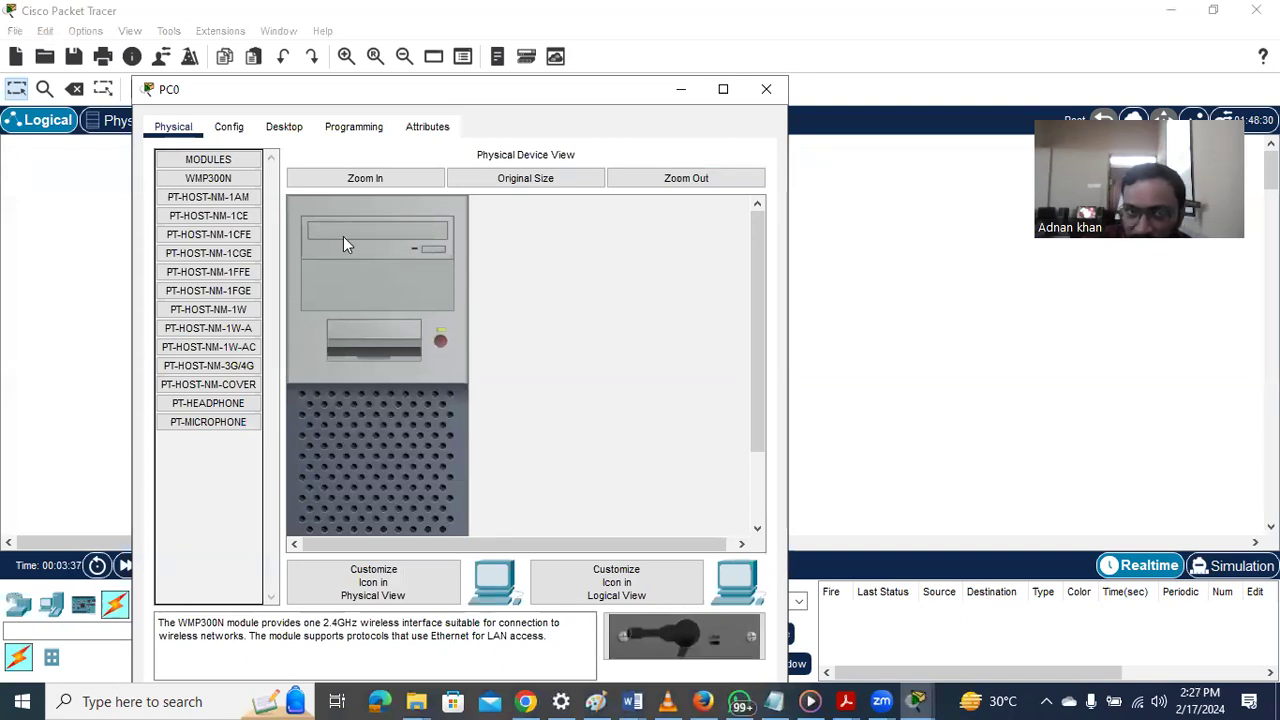
Assign PC0's FastEthernet0 the static IPv4 address 192.168.0.1 with subnet mask 255.255.255.0, and close its window
{"action": "left_click", "coordinate": [240, 127]}
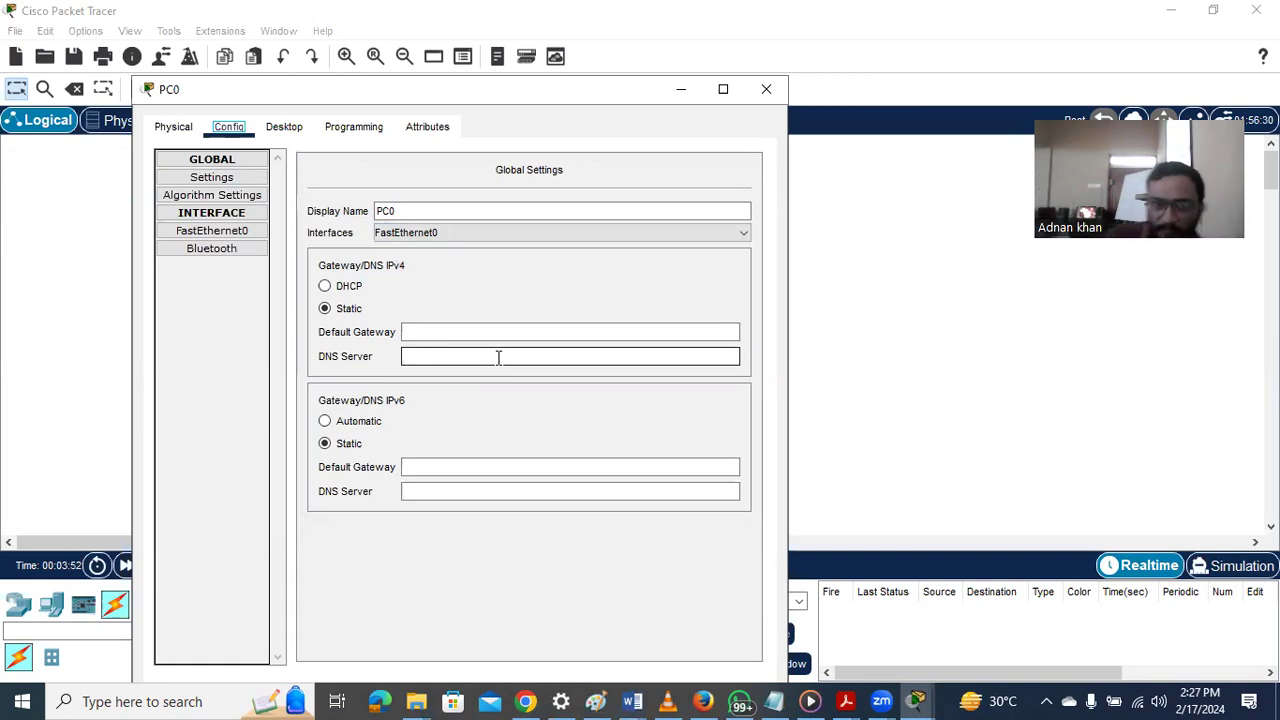
{"action": "left_click", "coordinate": [436, 334]}
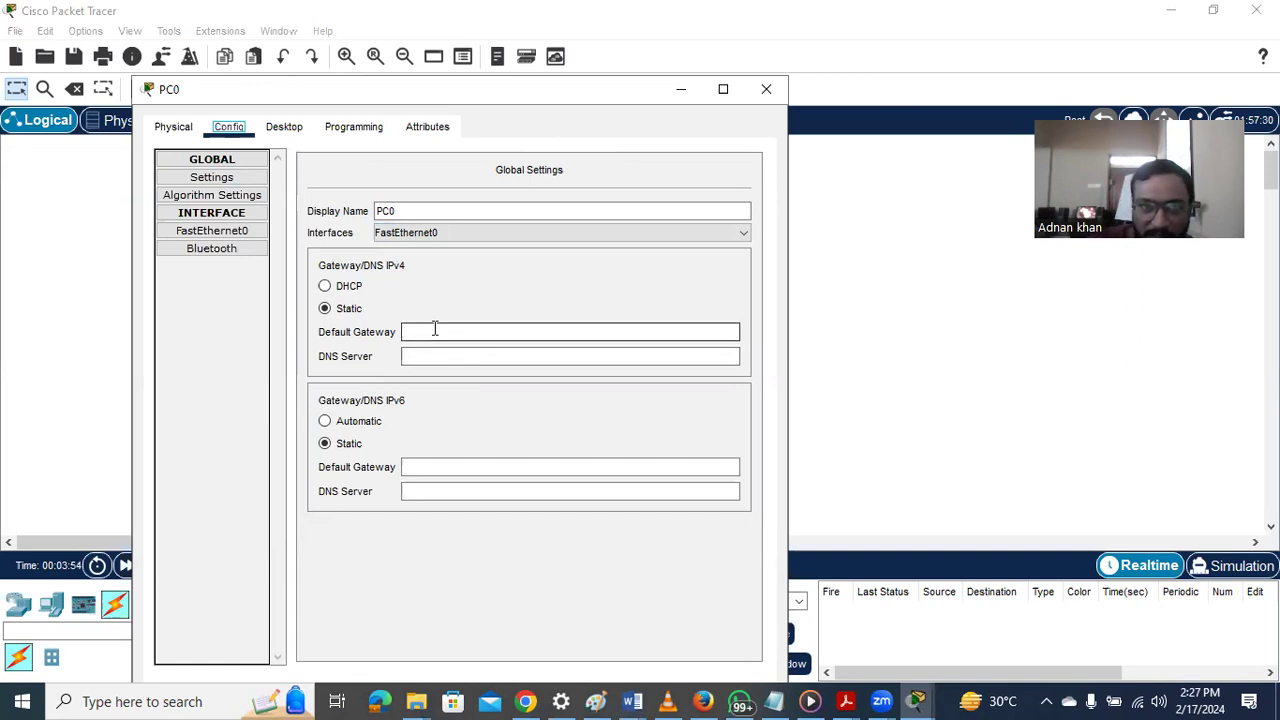
{"action": "left_click", "coordinate": [229, 232]}
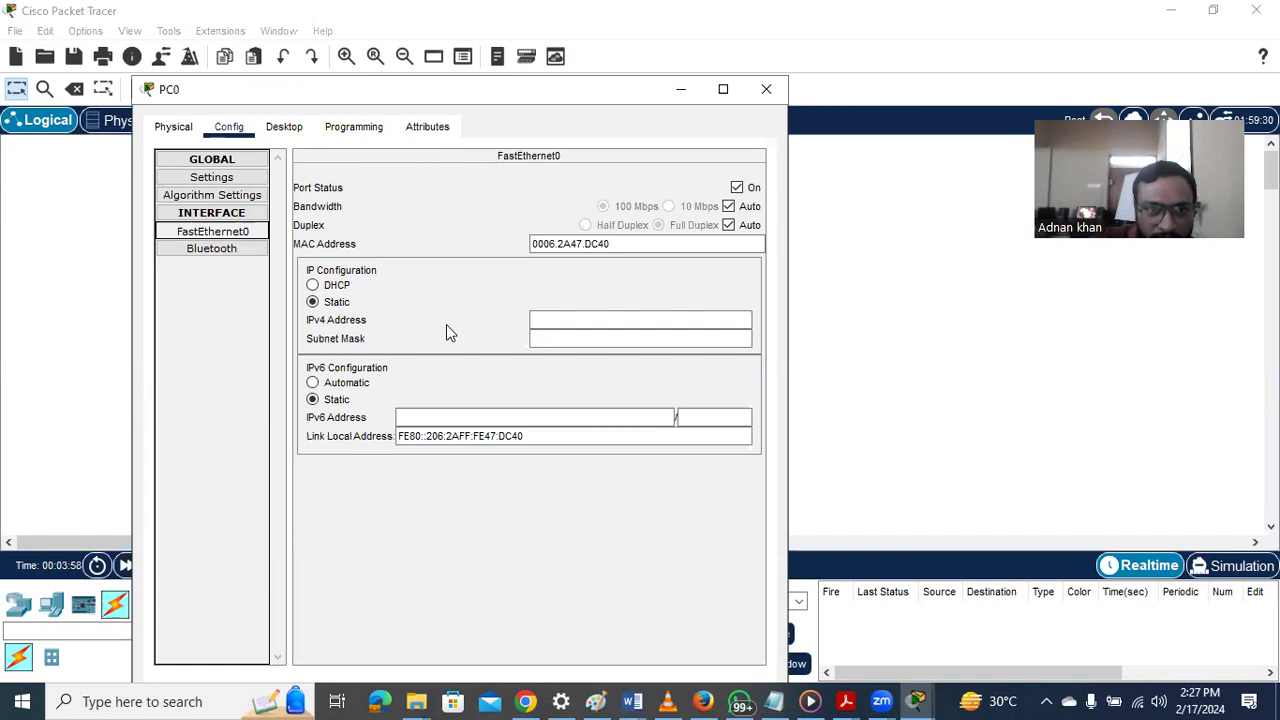
{"action": "left_click", "coordinate": [560, 321]}
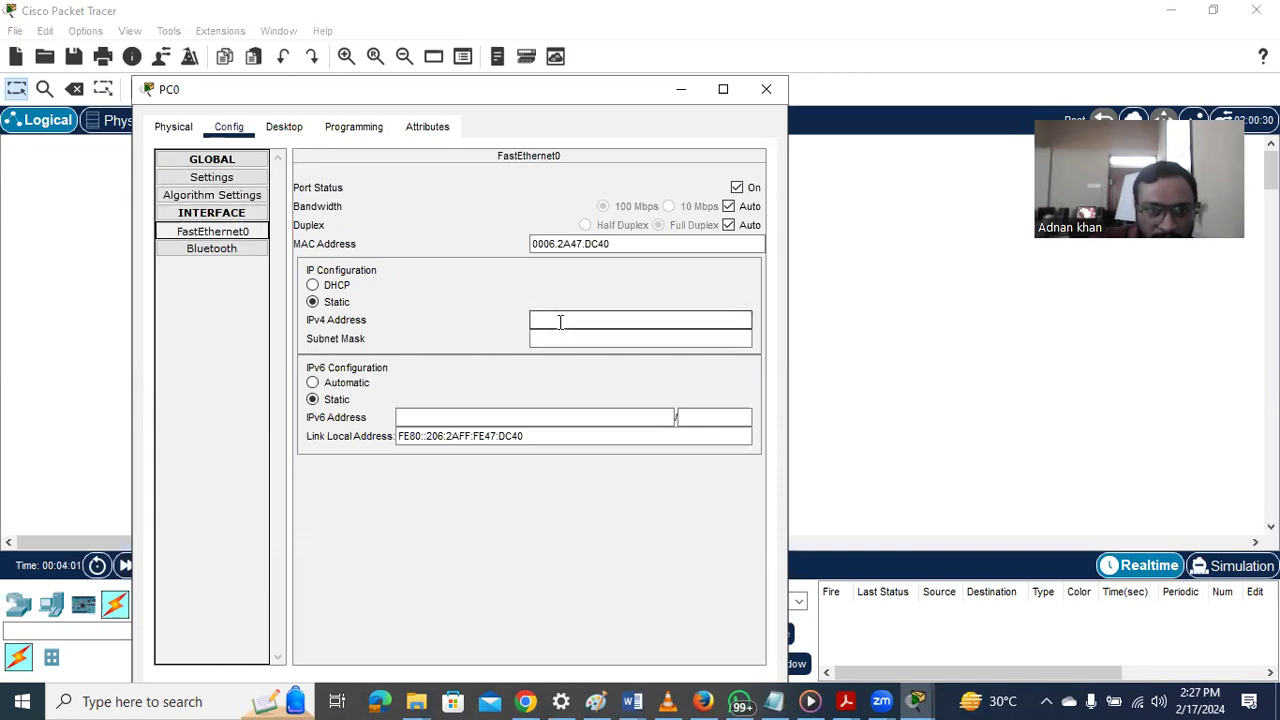
{"action": "type", "text": "192.168.0.1"}
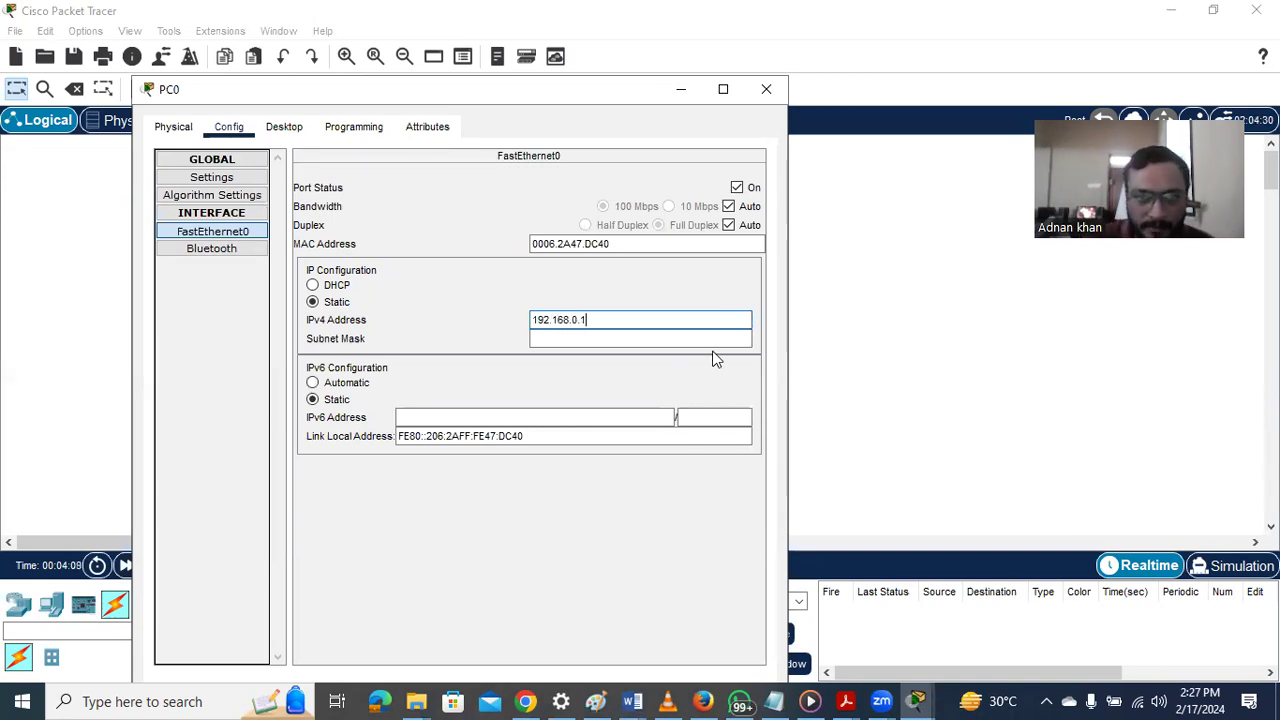
{"action": "key", "text": "Tab"}
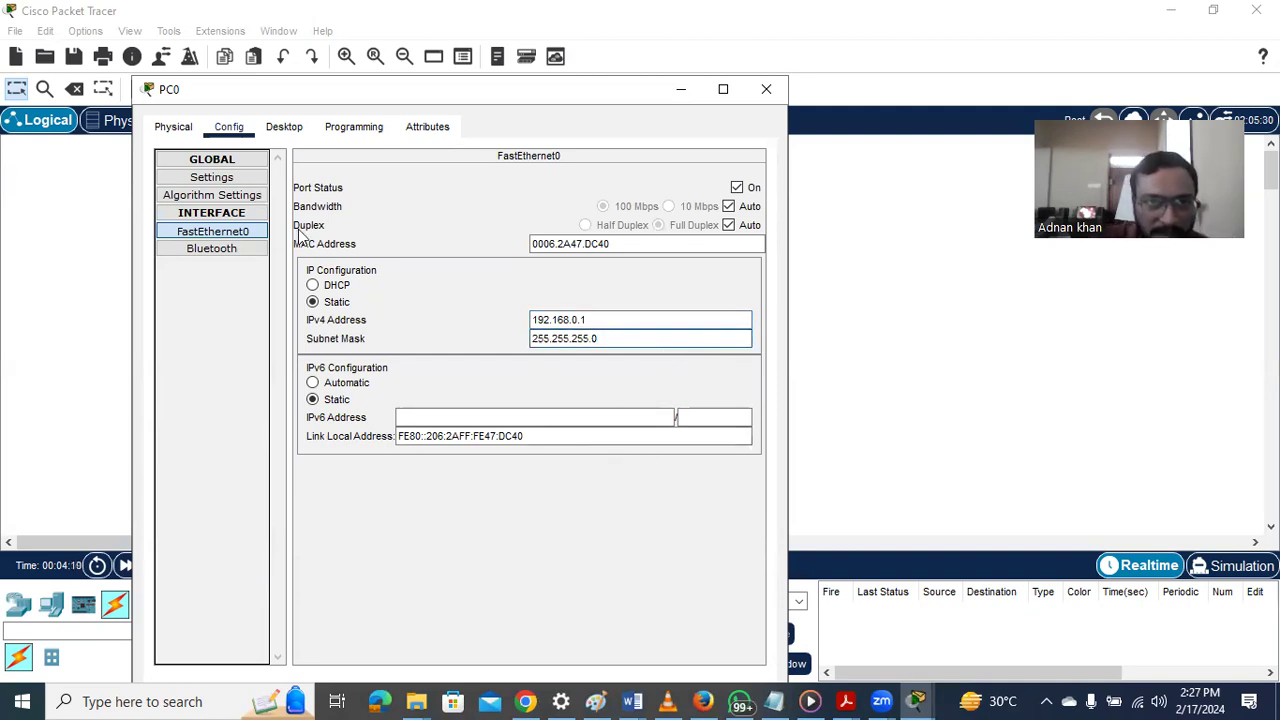
{"action": "left_click", "coordinate": [765, 90]}
Assign PC1's FastEthernet0 the static IPv4 address 192.168.0.2 with subnet mask 255.255.255.0, and close its window
{"action": "left_click", "coordinate": [716, 356]}
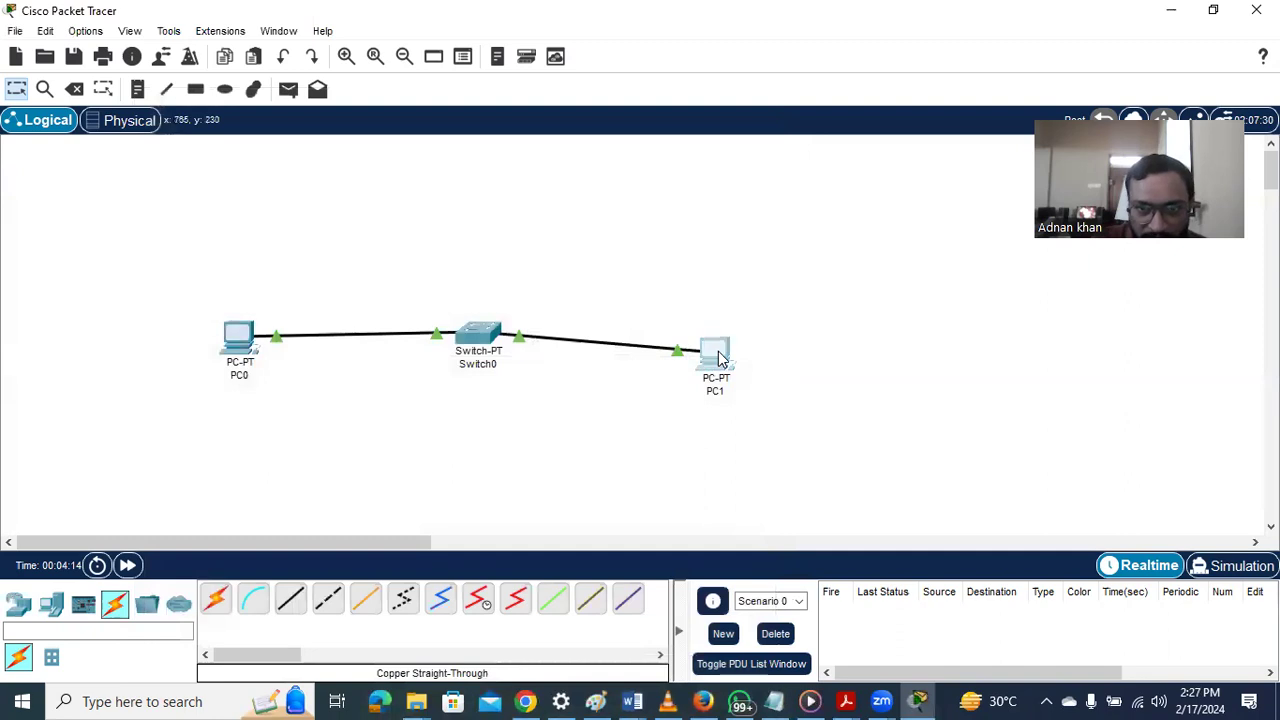
{"action": "left_click", "coordinate": [521, 107]}
{"action": "left_click", "coordinate": [467, 107]}
{"action": "left_click", "coordinate": [450, 211]}
{"action": "left_click", "coordinate": [815, 300]}
{"action": "left_click", "coordinate": [816, 318]}
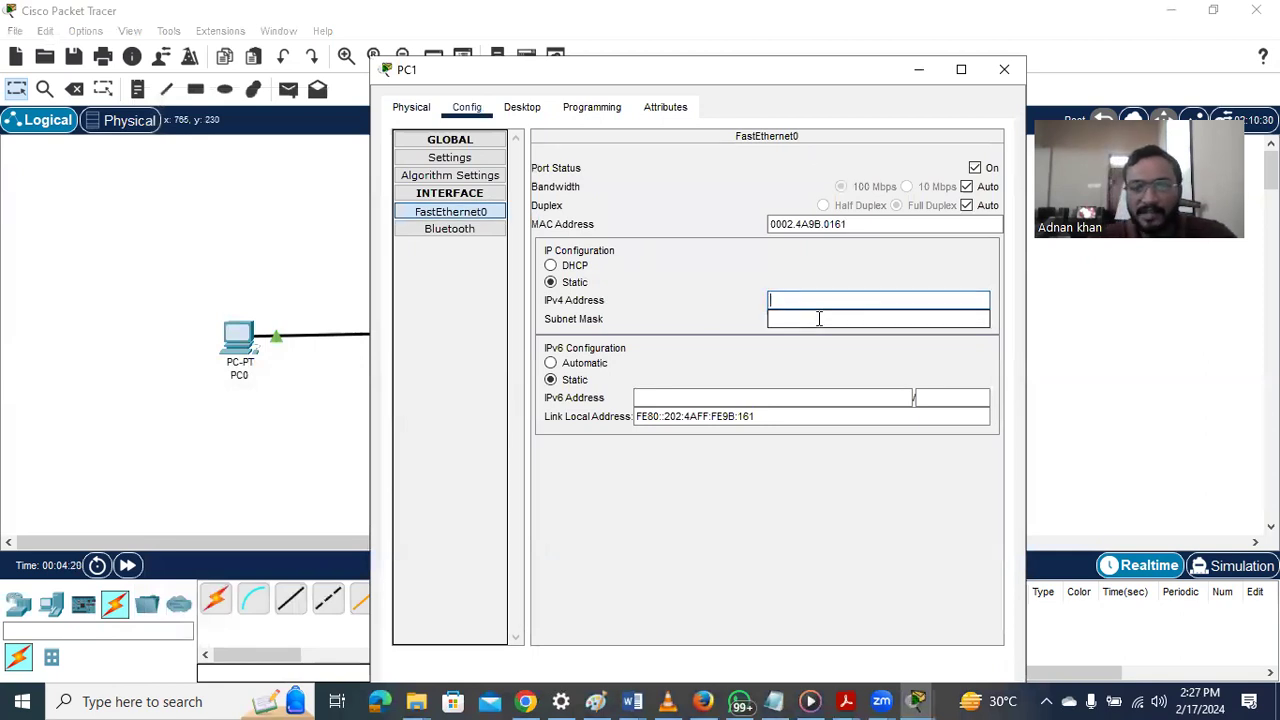
{"action": "type", "text": "192.168.0.2"}
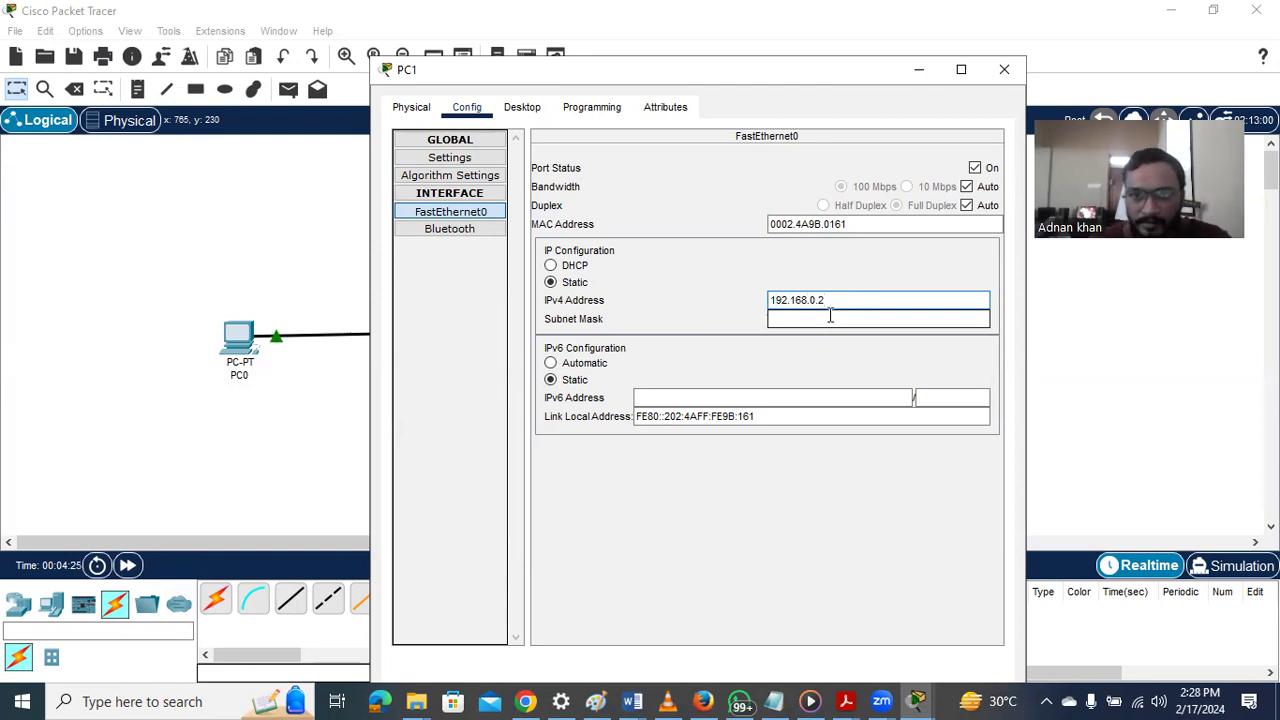
{"action": "left_click", "coordinate": [829, 318]}
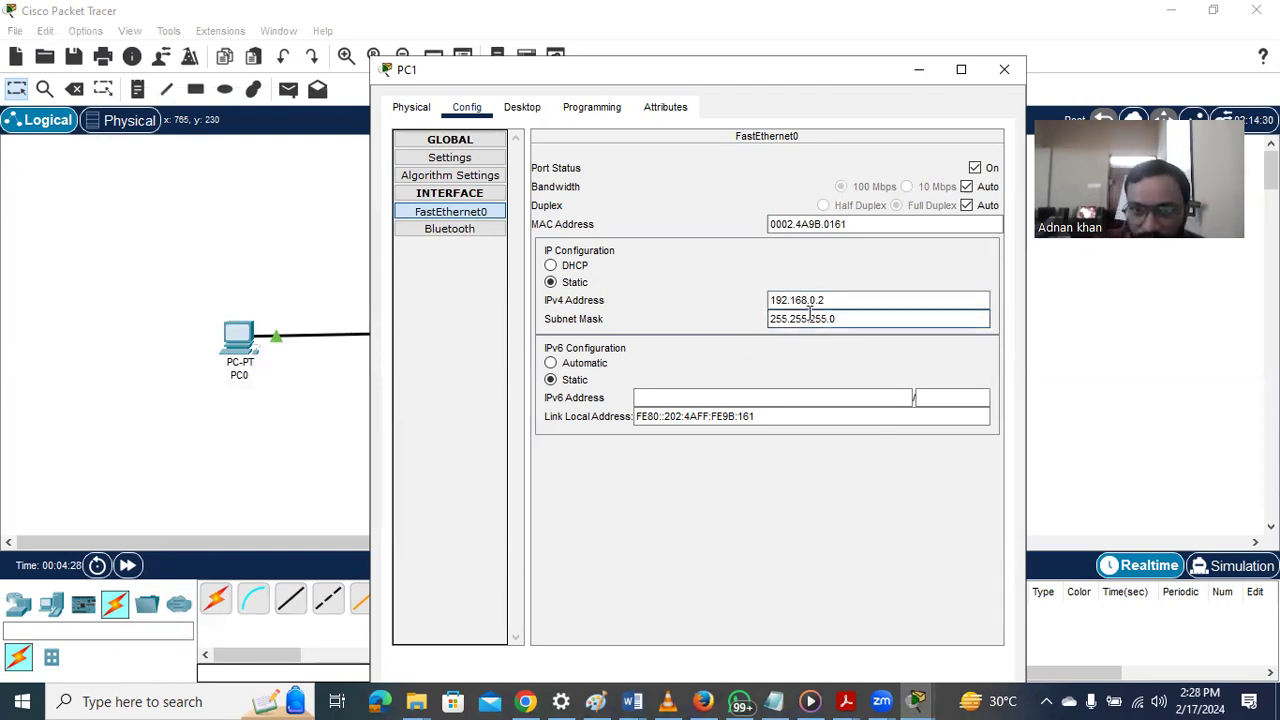
{"action": "left_click", "coordinate": [1005, 71]}
Open Switch0's IOS command line, start the session to reach the Switch> prompt, and close the device window
{"action": "left_click", "coordinate": [478, 341]}
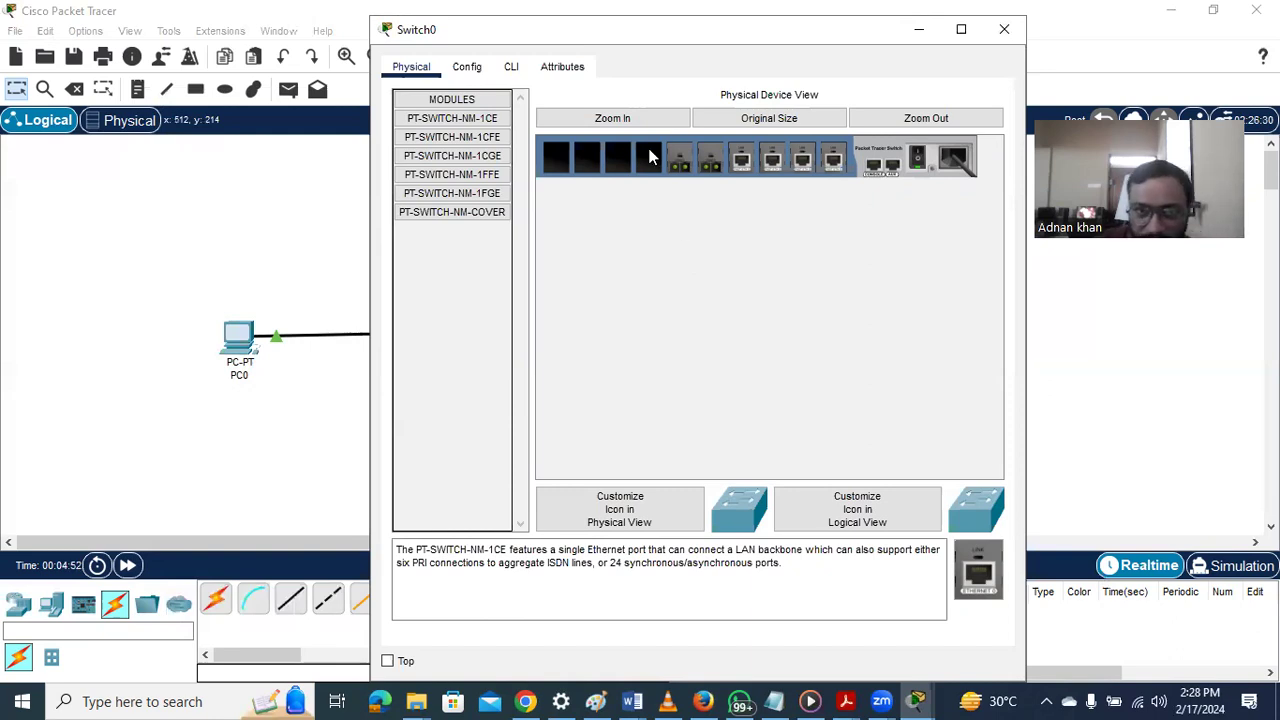
{"action": "left_click", "coordinate": [513, 70]}
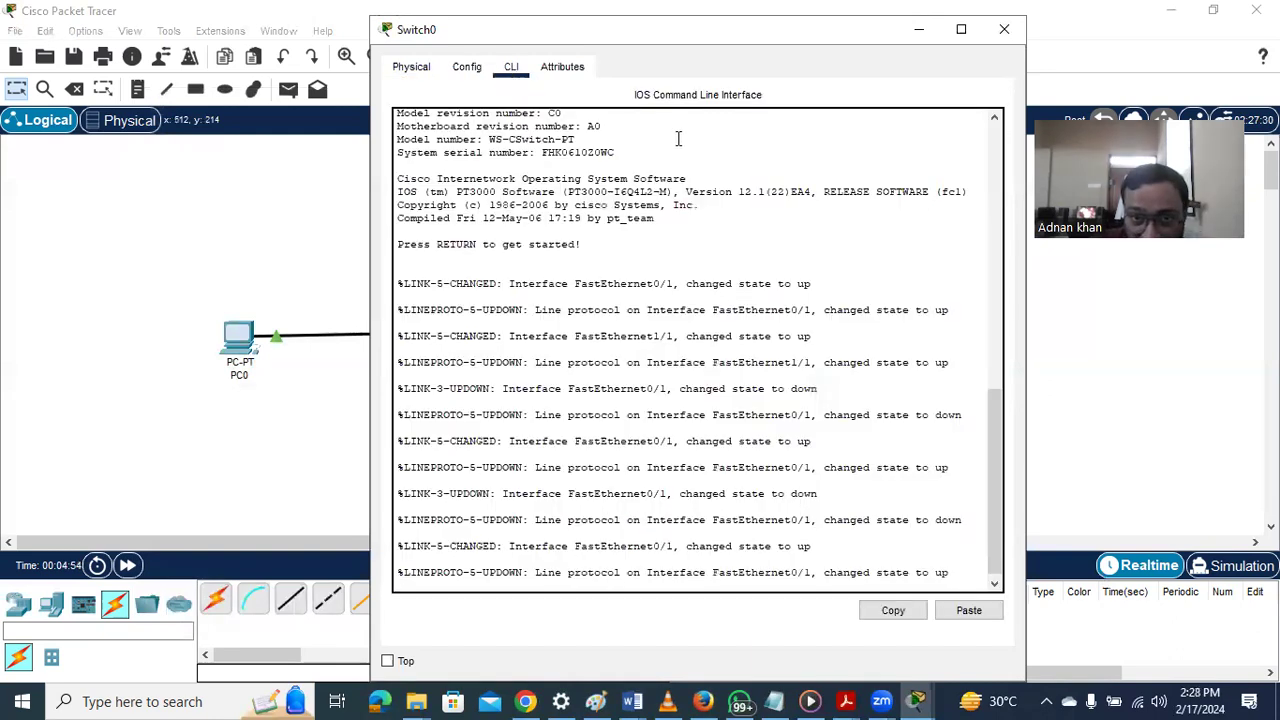
{"action": "left_click", "coordinate": [920, 527]}
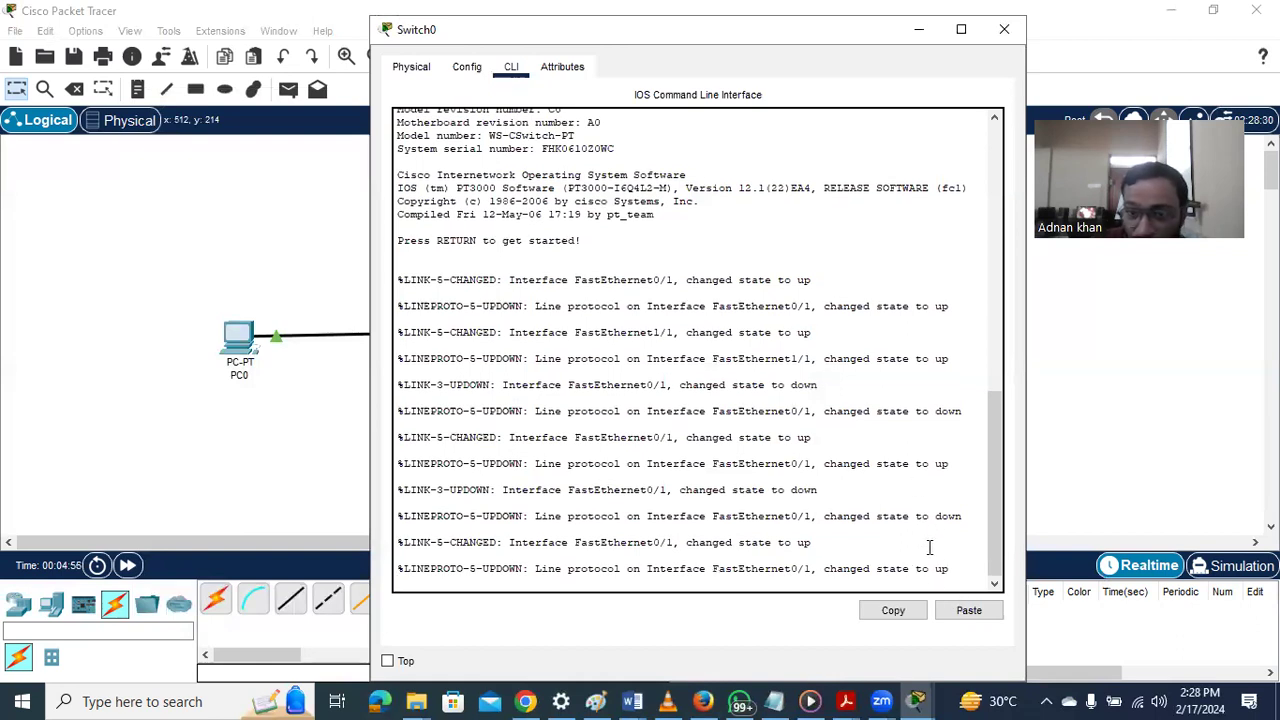
{"action": "key", "text": "Return"}
{"action": "key", "text": "Return"}
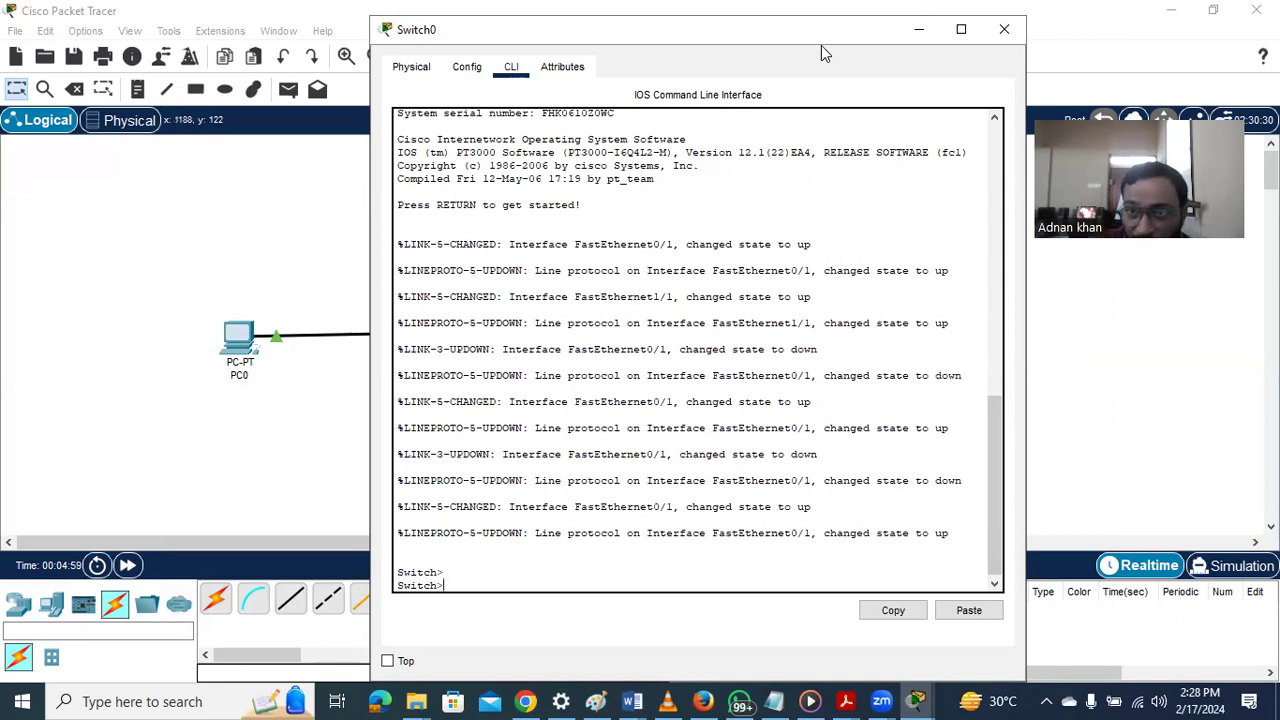
{"action": "left_click", "coordinate": [1004, 35]}
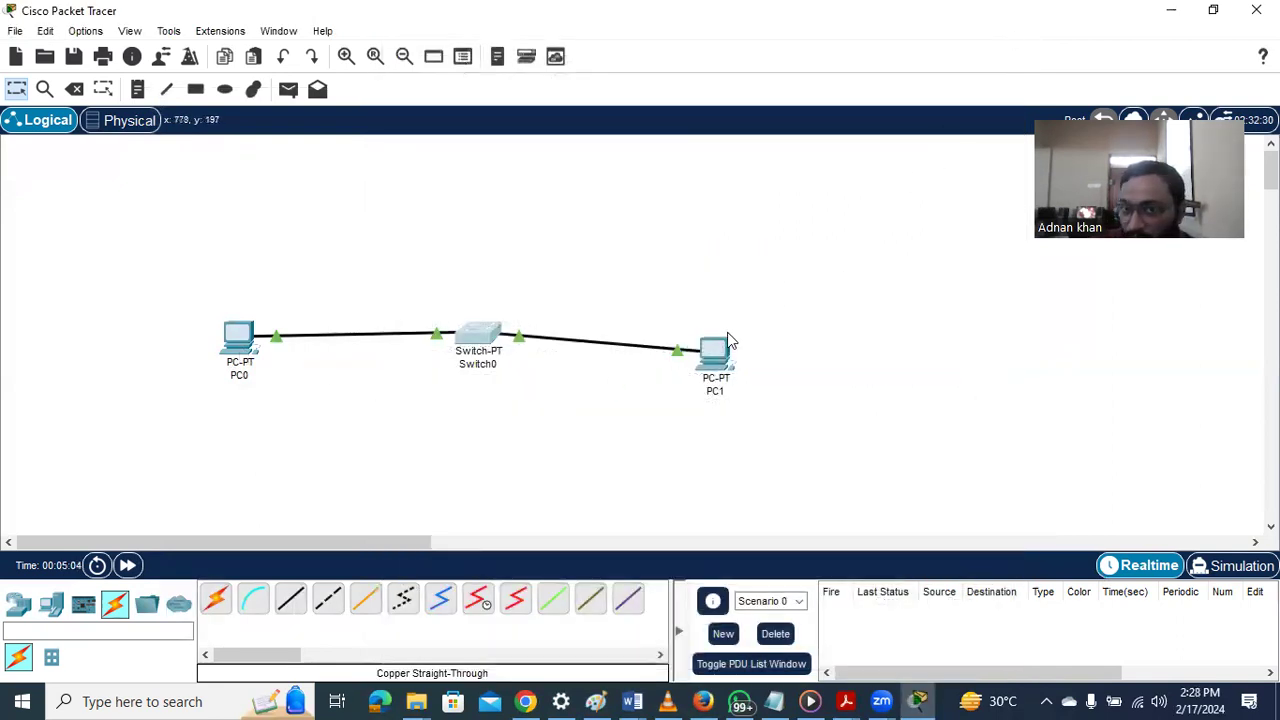
Ping PC1 at 192.168.0.2 from PC0's Command Prompt and minimize the PC0 window
{"action": "mouse_move", "coordinate": [722, 355]}
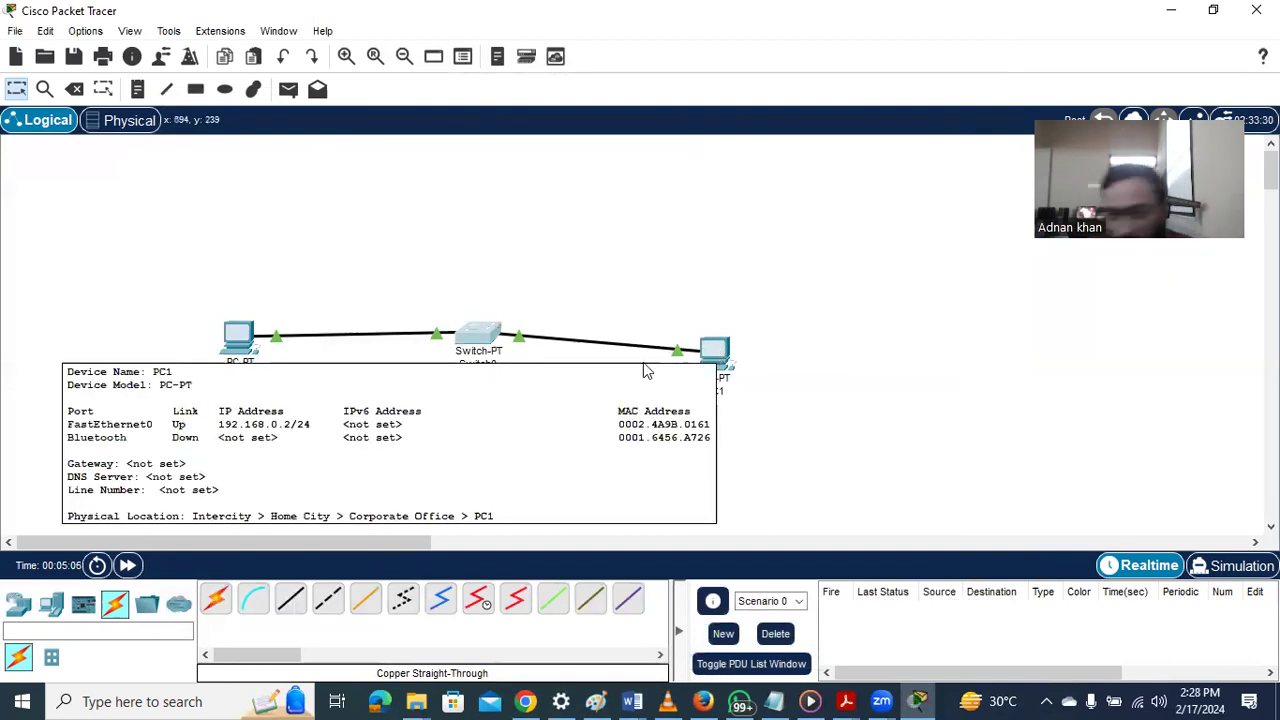
{"action": "left_click", "coordinate": [239, 337]}
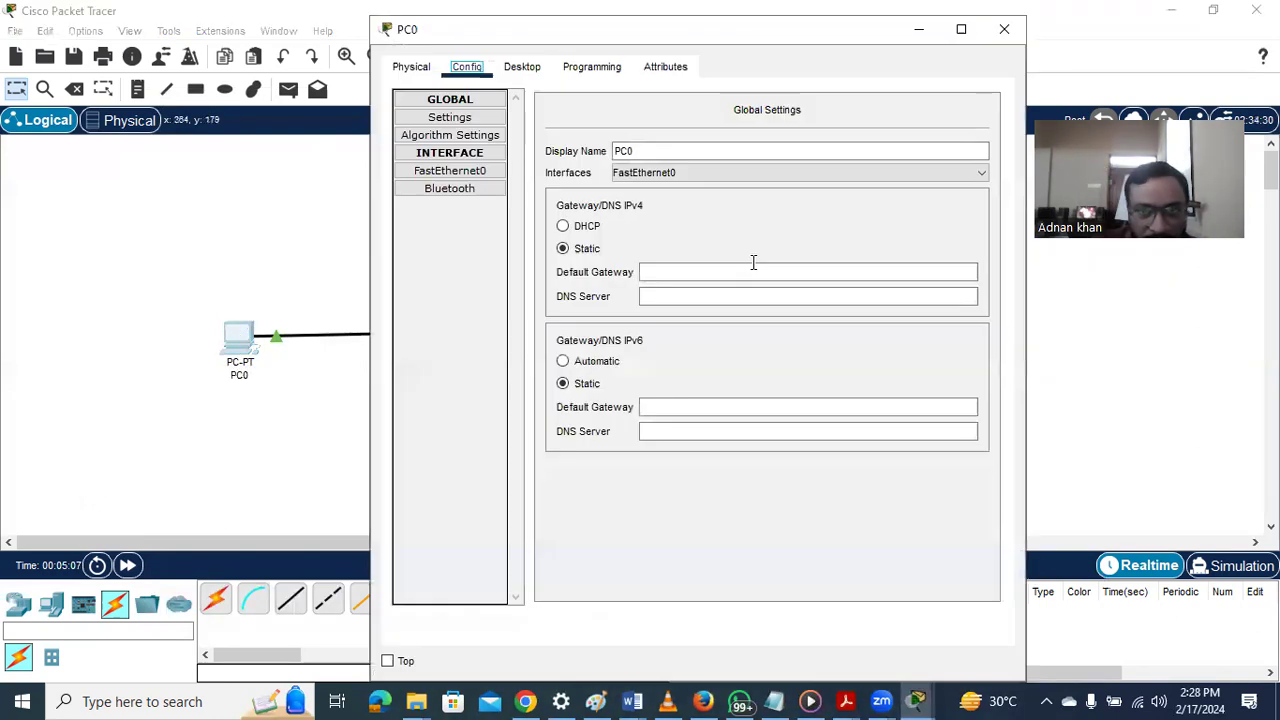
{"action": "left_click", "coordinate": [522, 66]}
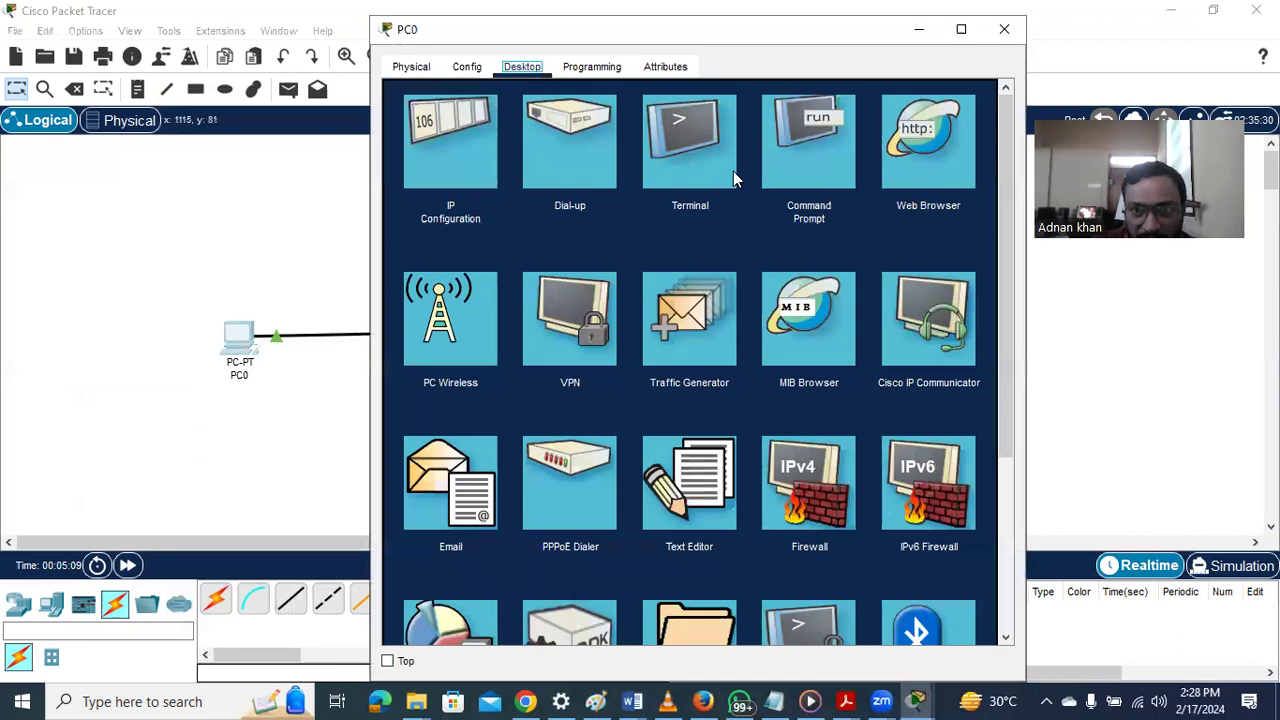
{"action": "left_click", "coordinate": [823, 148]}
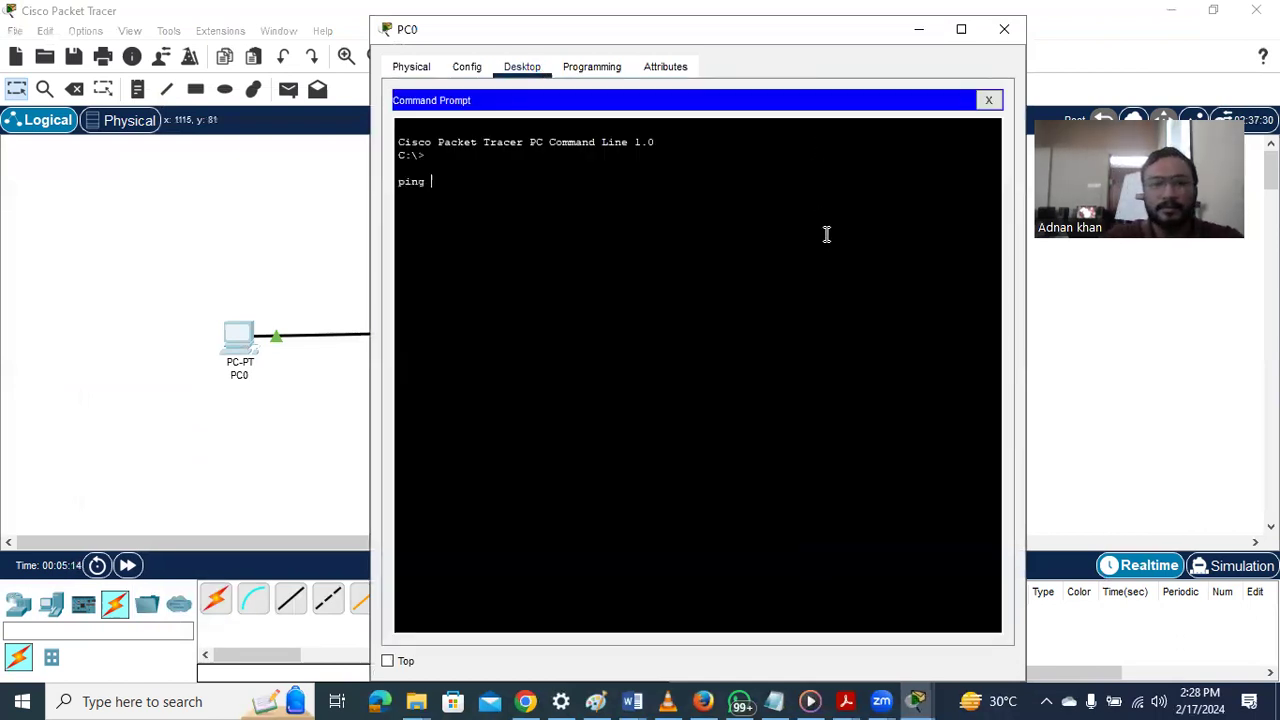
{"action": "type", "text": "ping 192.16"}
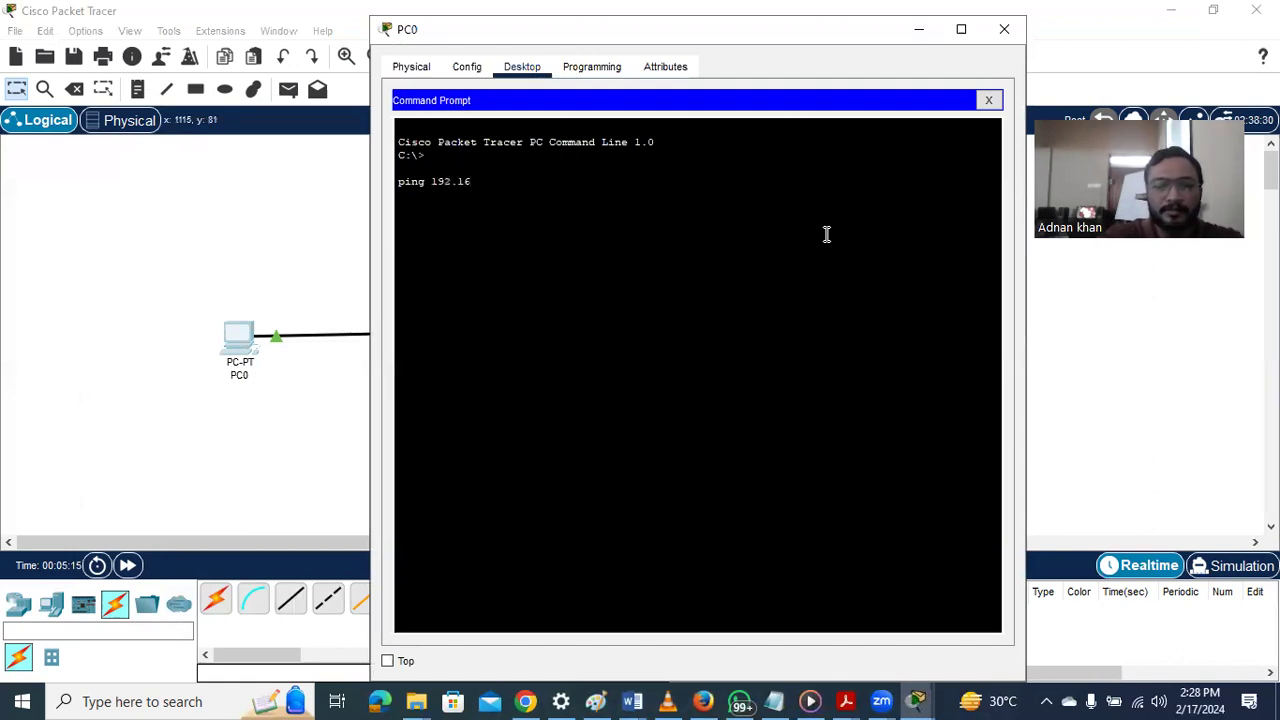
{"action": "type", "text": "8.0."}
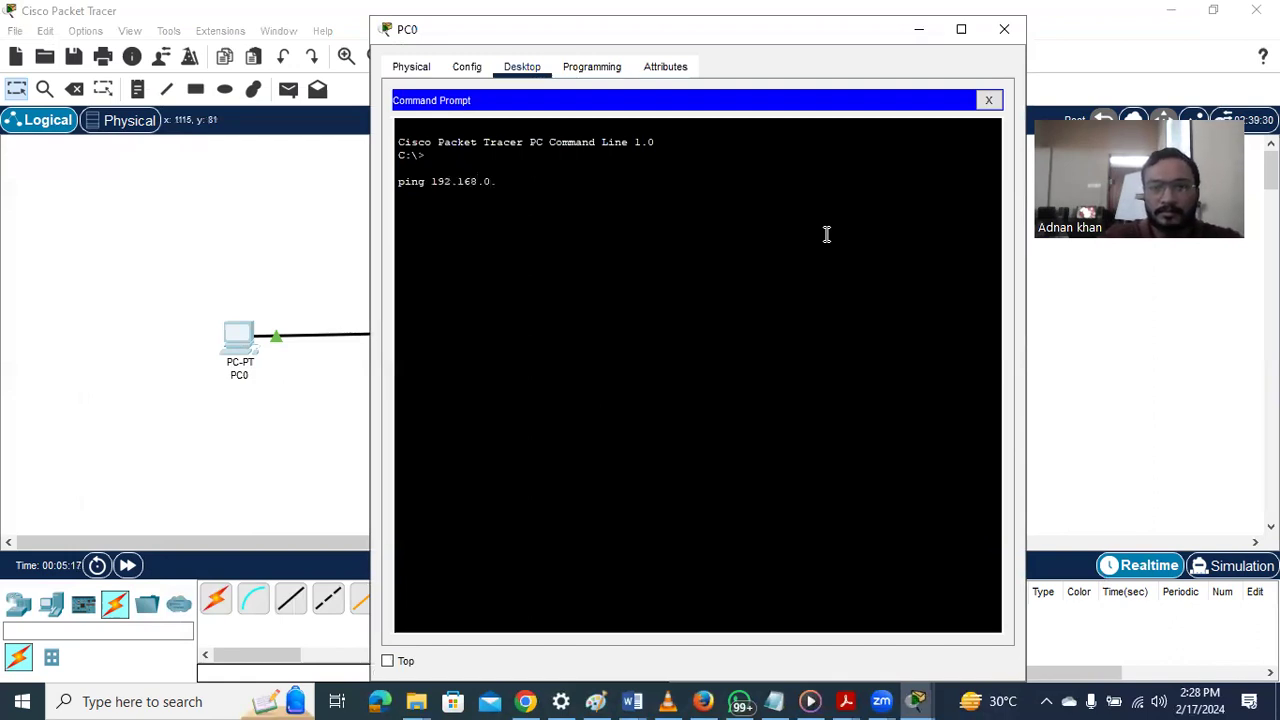
{"action": "type", "text": "2"}
{"action": "key", "text": "Return"}
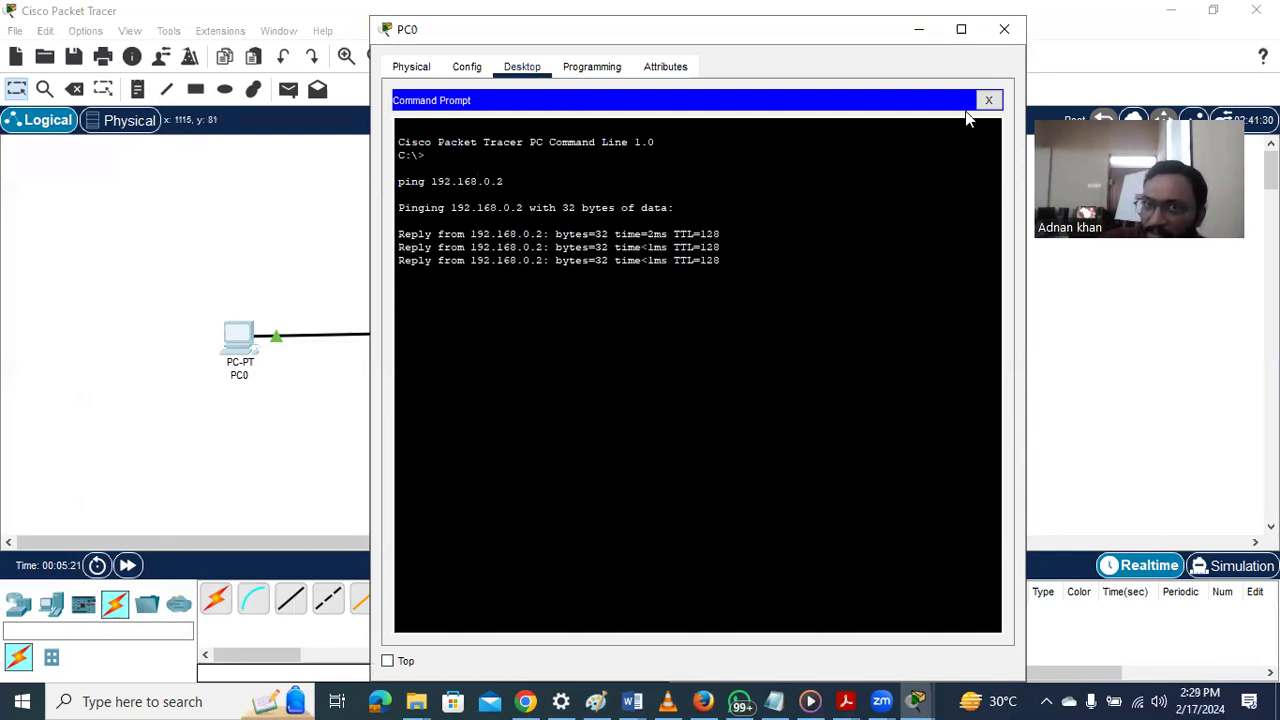
{"action": "left_click", "coordinate": [907, 36]}
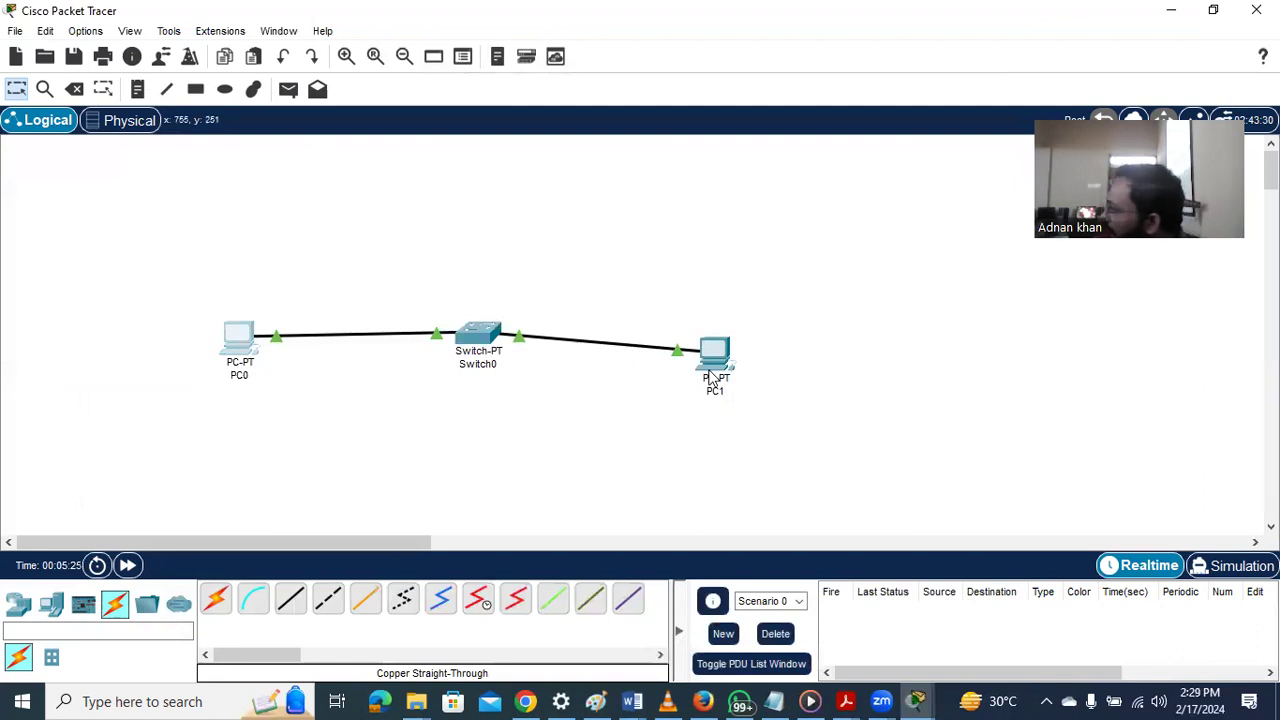
Change to Simulation mode and add a simple PDU from PC0 to PC1
{"action": "mouse_move", "coordinate": [713, 377]}
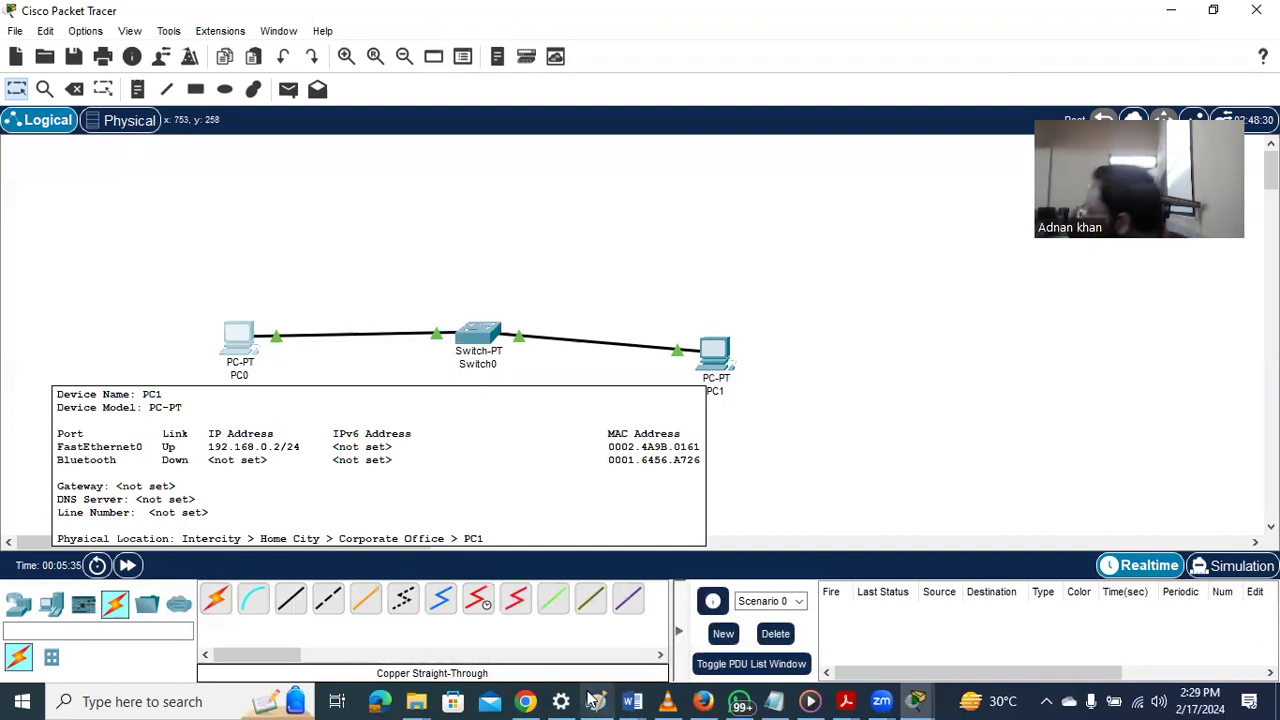
{"action": "mouse_move", "coordinate": [595, 700]}
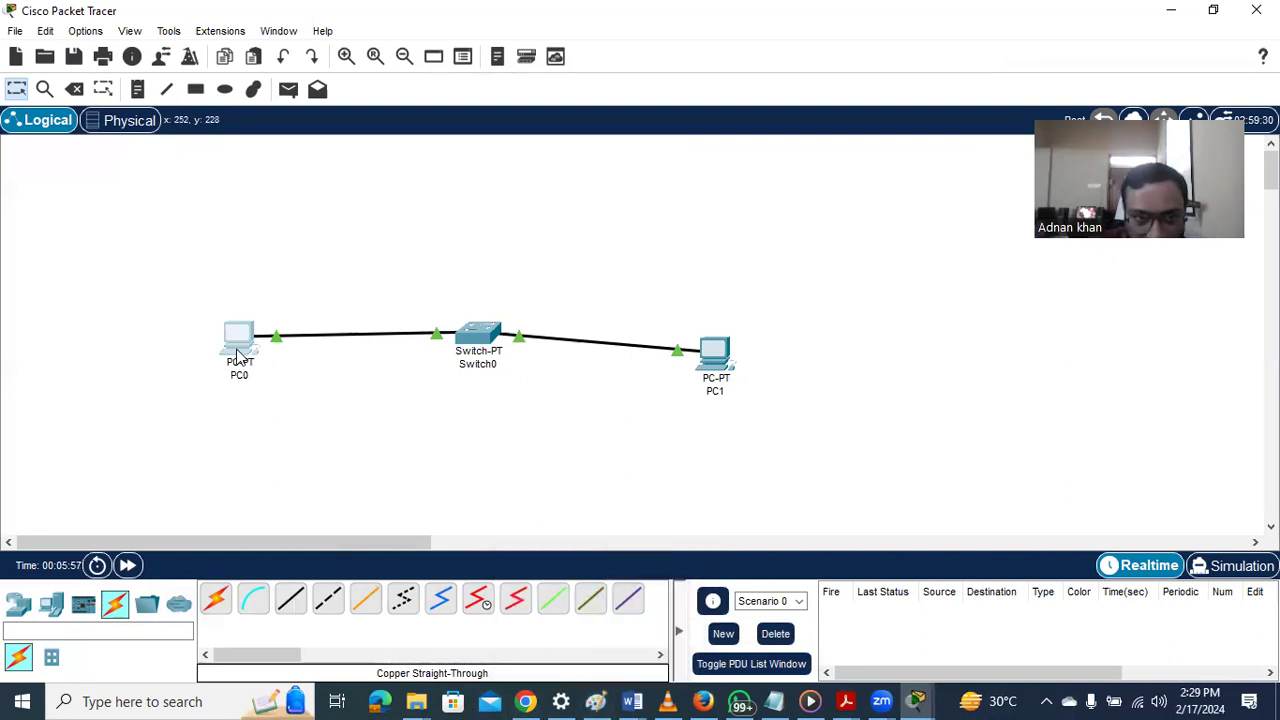
{"action": "left_click", "coordinate": [1228, 565]}
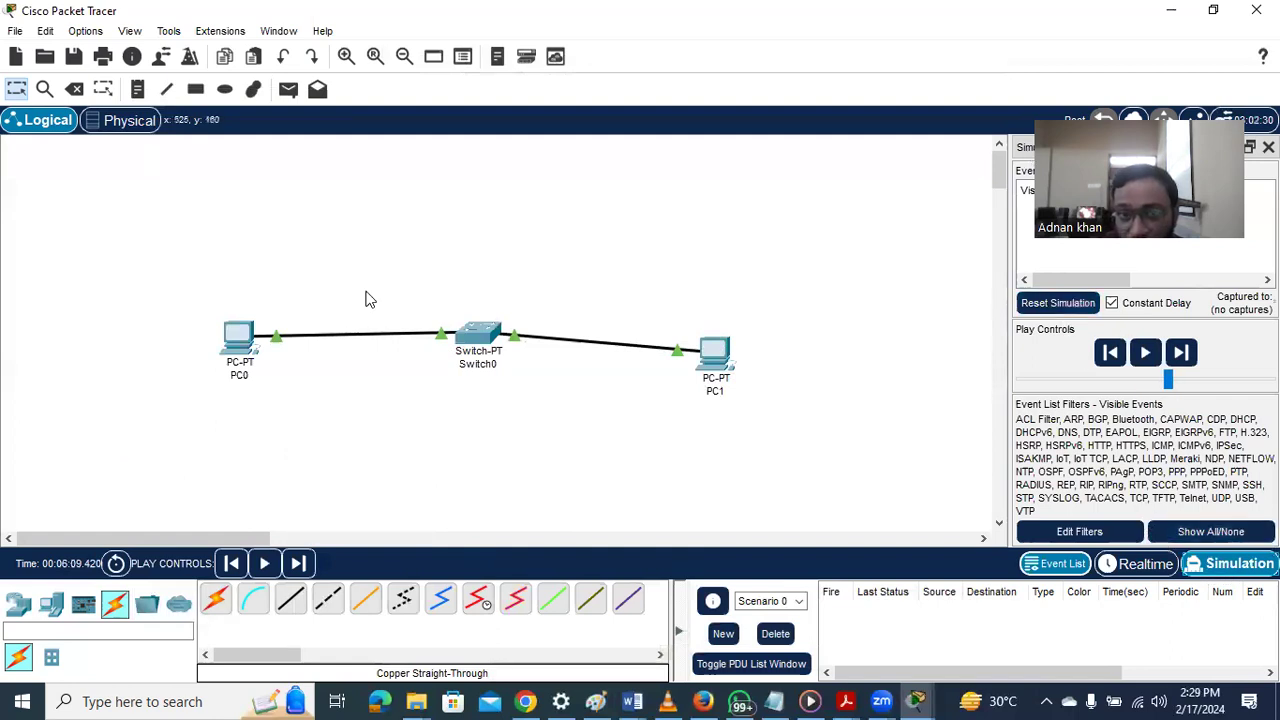
{"action": "left_click", "coordinate": [288, 90]}
{"action": "left_click", "coordinate": [243, 339]}
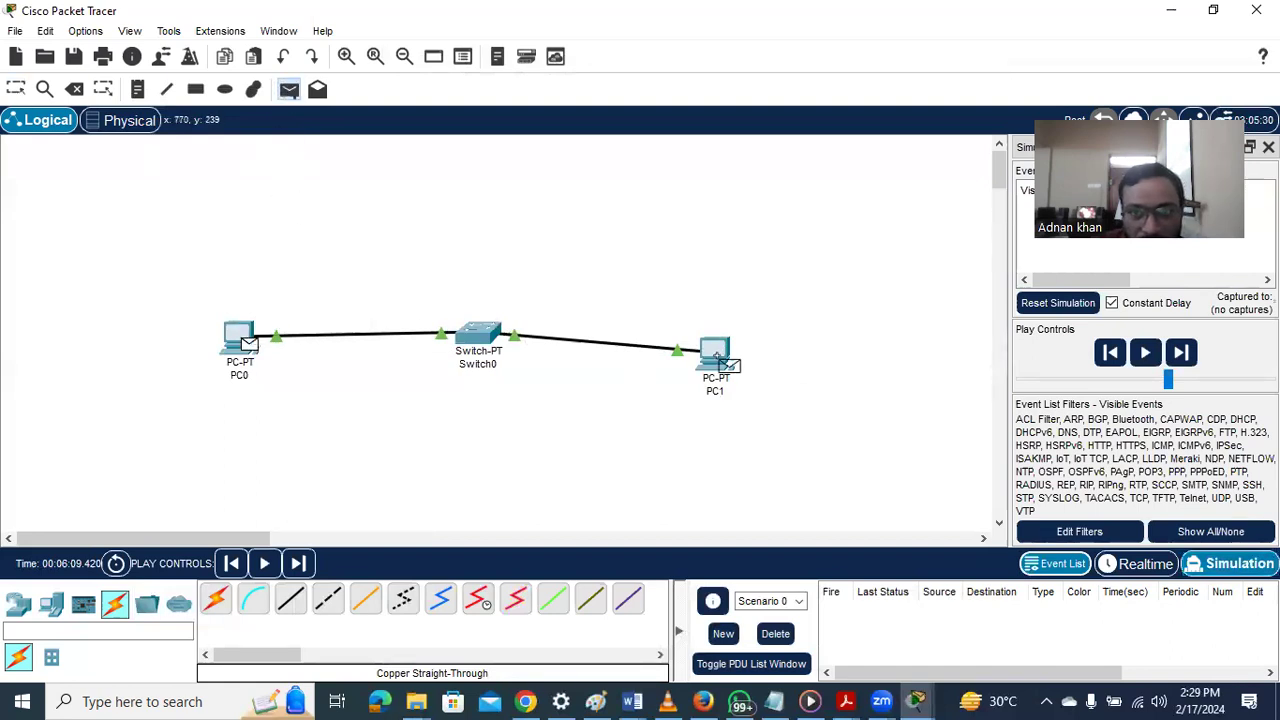
{"action": "left_click", "coordinate": [716, 352]}
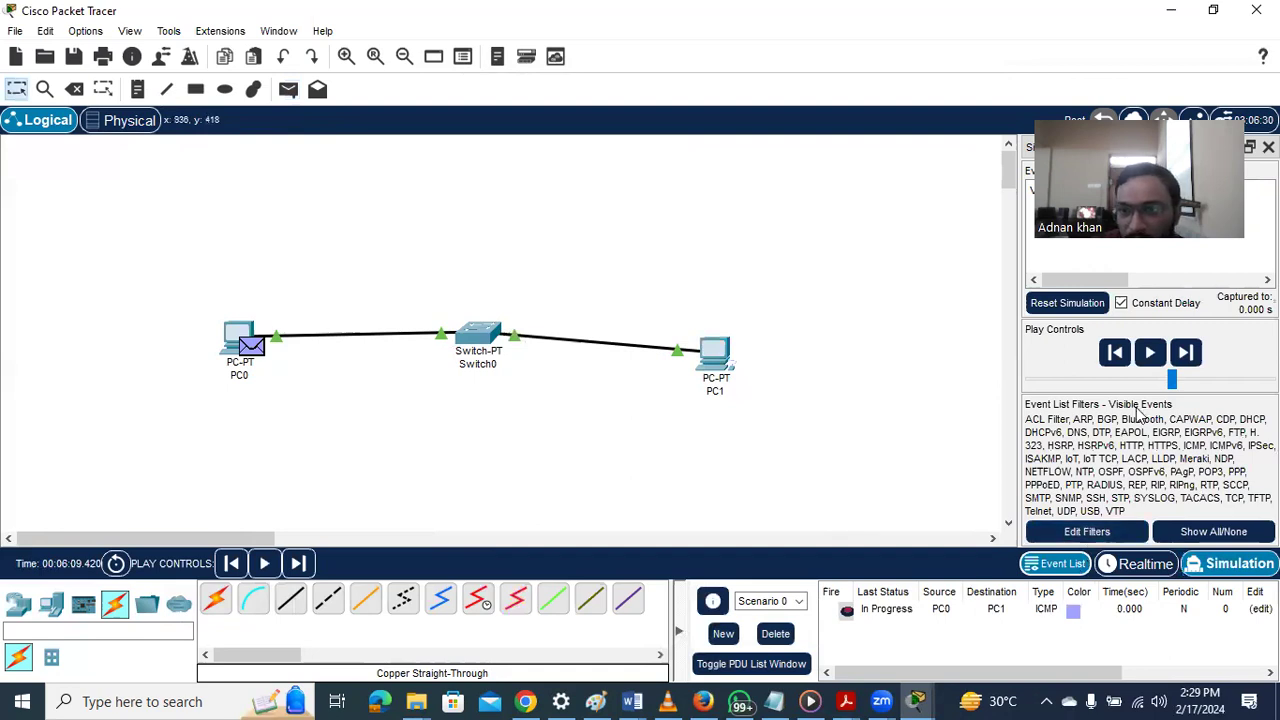
Step the simulation forward event by event until the ICMP packet has reached PC1 and its reply is back at PC0
{"action": "left_click", "coordinate": [1184, 354]}
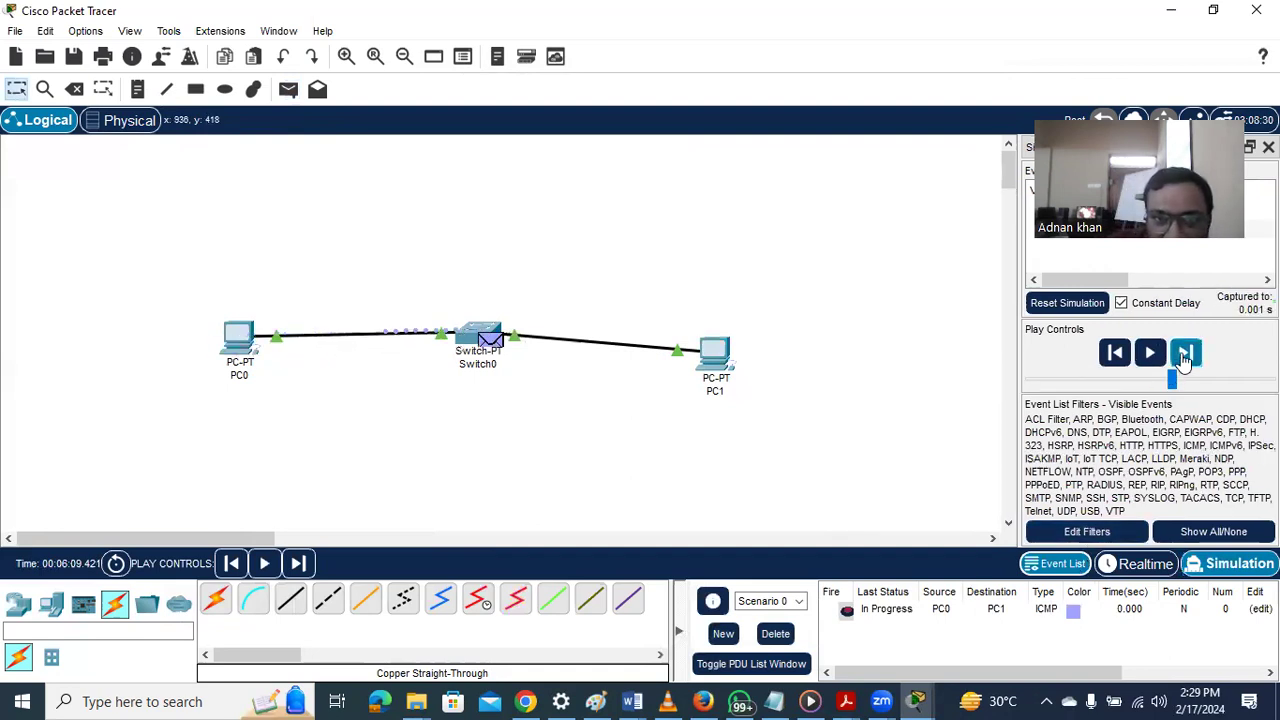
{"action": "left_click", "coordinate": [1184, 354]}
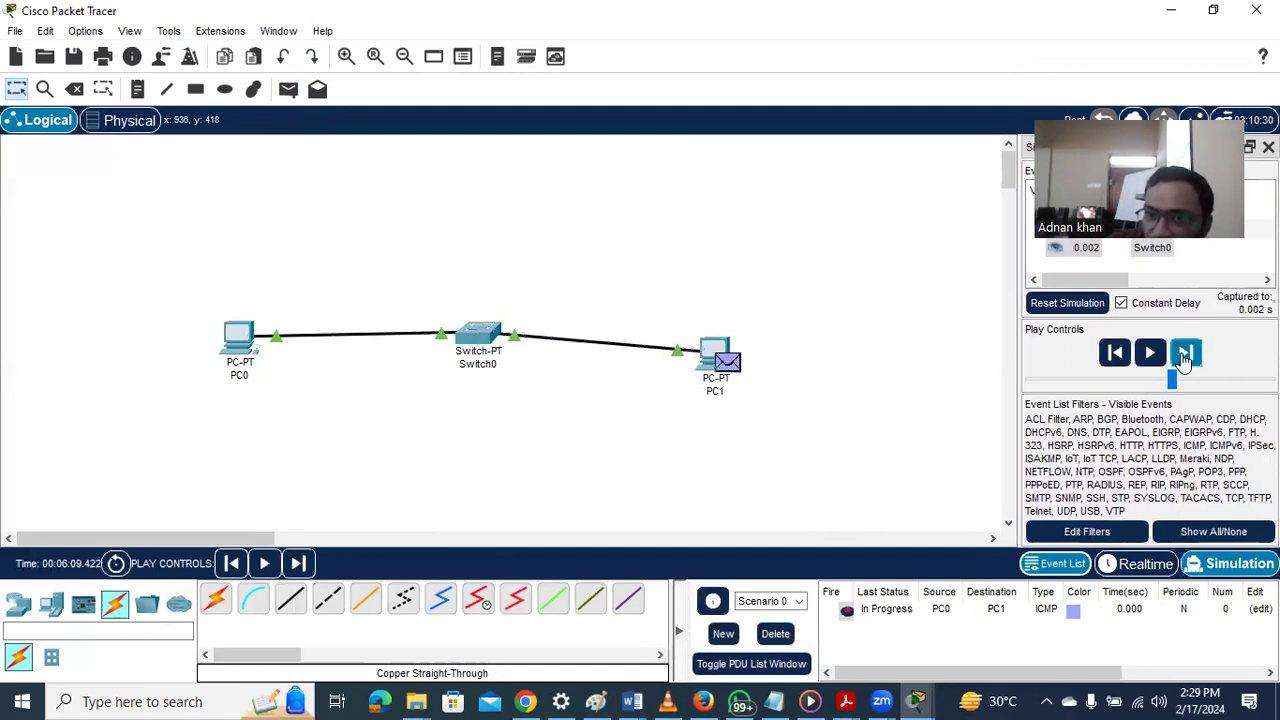
{"action": "left_click", "coordinate": [1184, 354]}
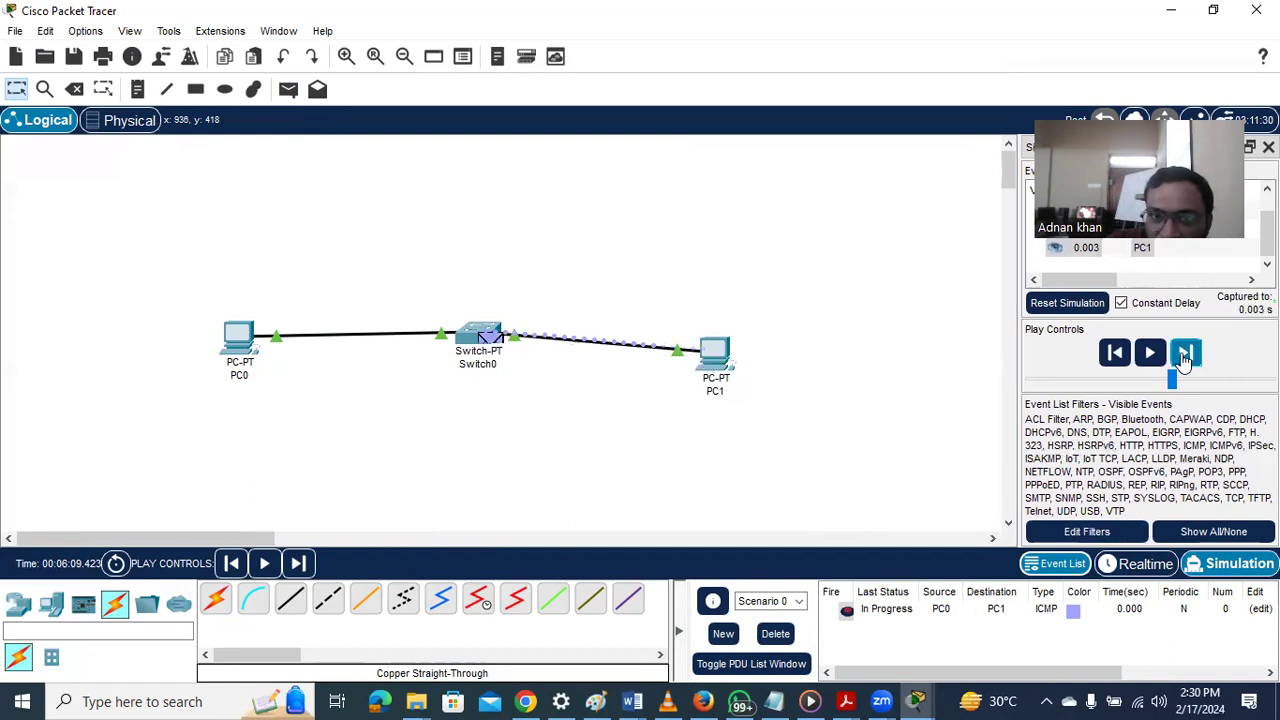
{"action": "left_click", "coordinate": [1184, 356]}
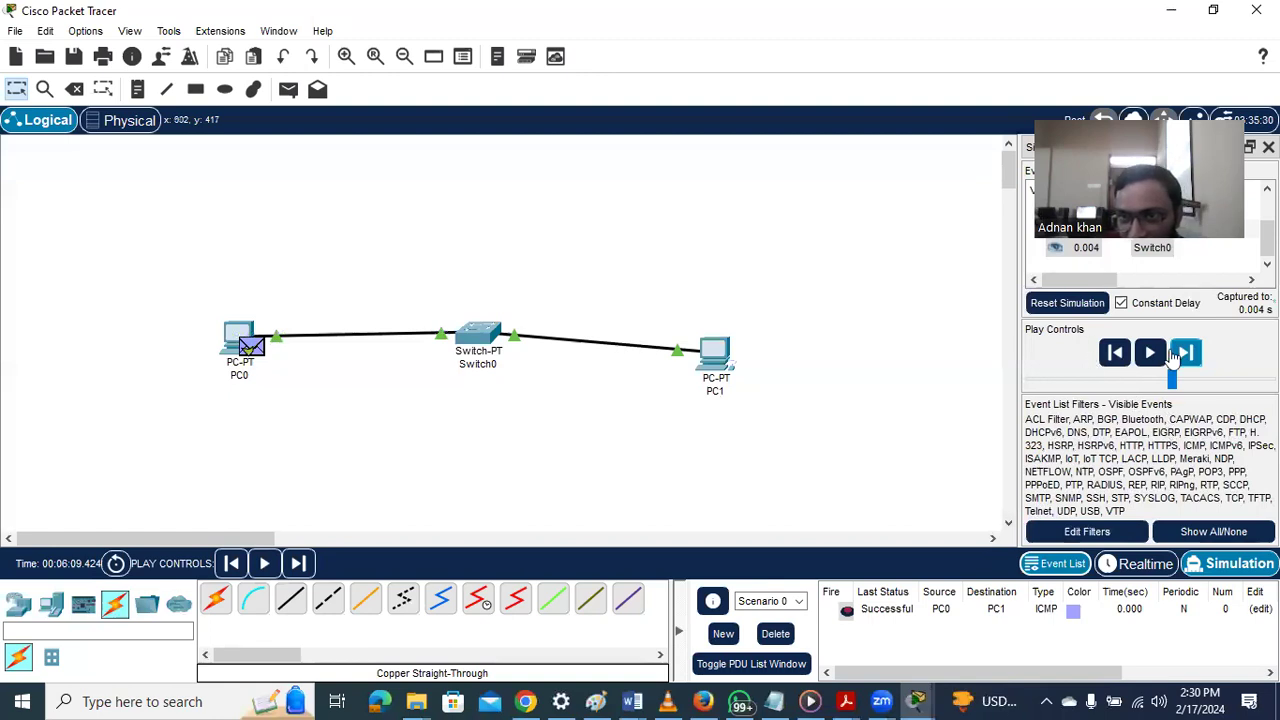
Switch to Realtime mode and back to Simulation mode, and toggle the visibility of all event types twice
{"action": "left_click", "coordinate": [1140, 564]}
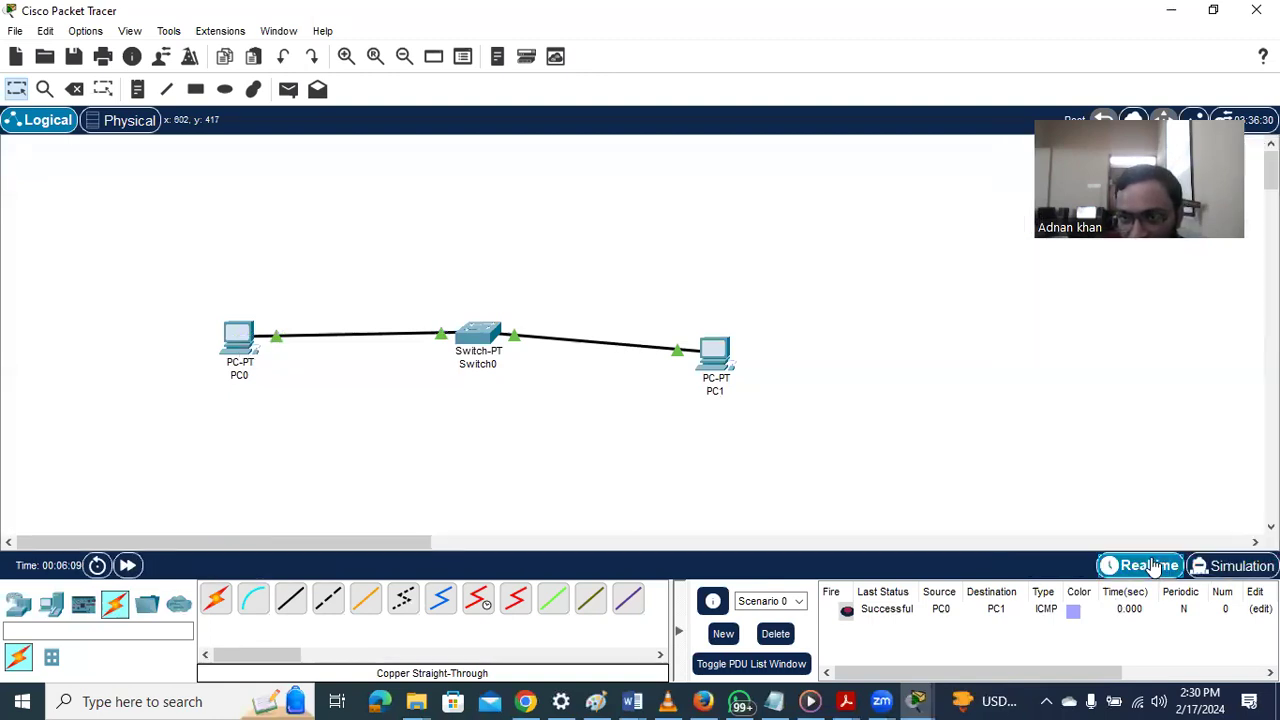
{"action": "left_click", "coordinate": [1232, 567]}
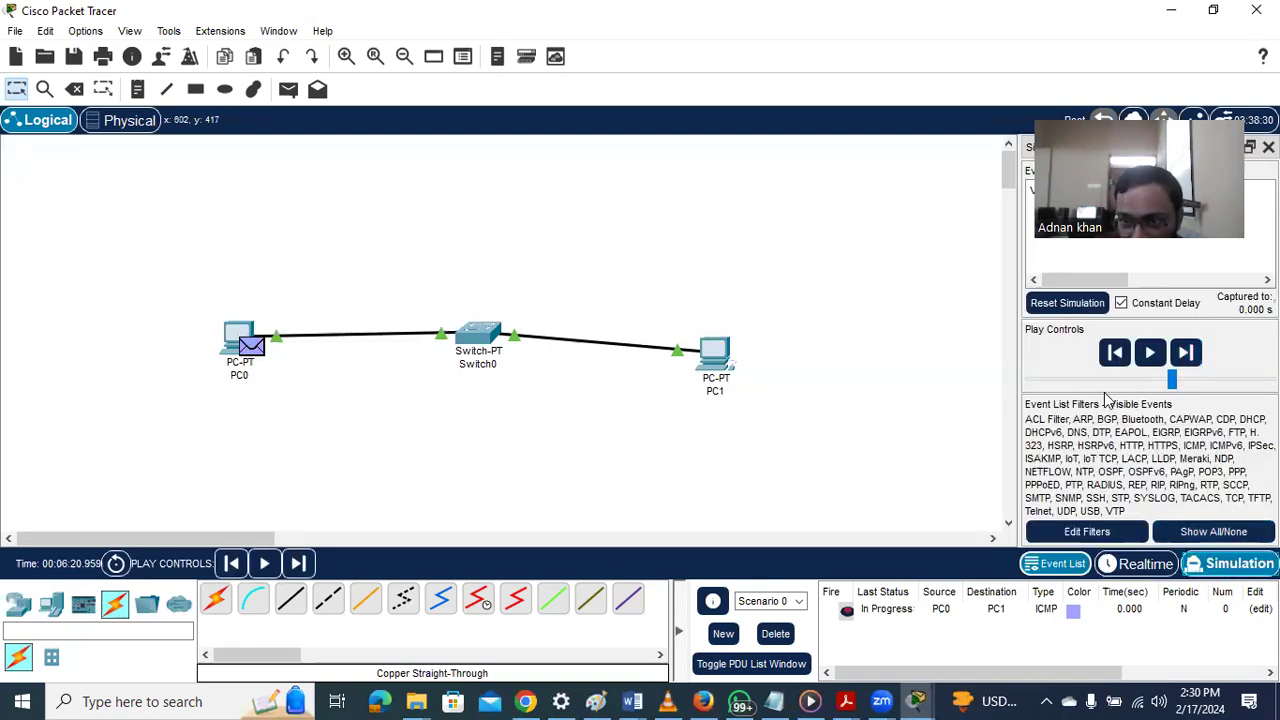
{"action": "left_click", "coordinate": [1222, 533]}
{"action": "left_click", "coordinate": [1222, 533]}
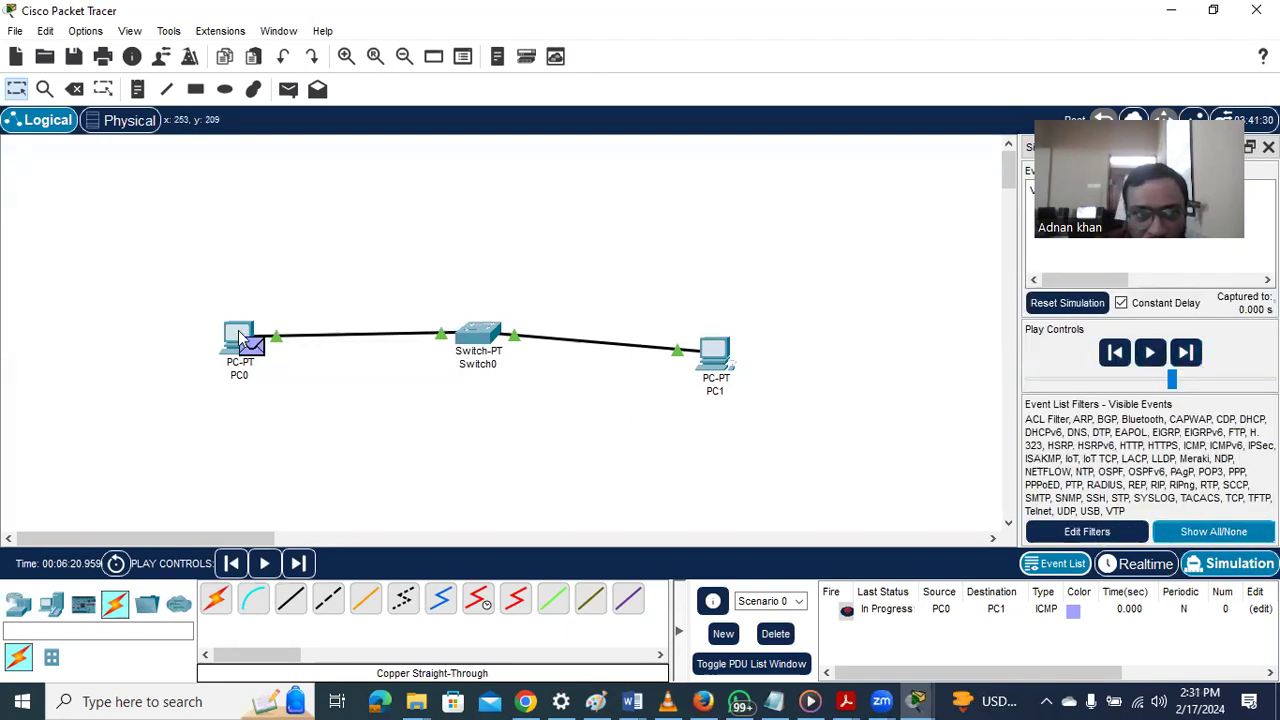
Add two more PCs to the workspace, one above PC0 and one above PC1
{"action": "mouse_move", "coordinate": [240, 336]}
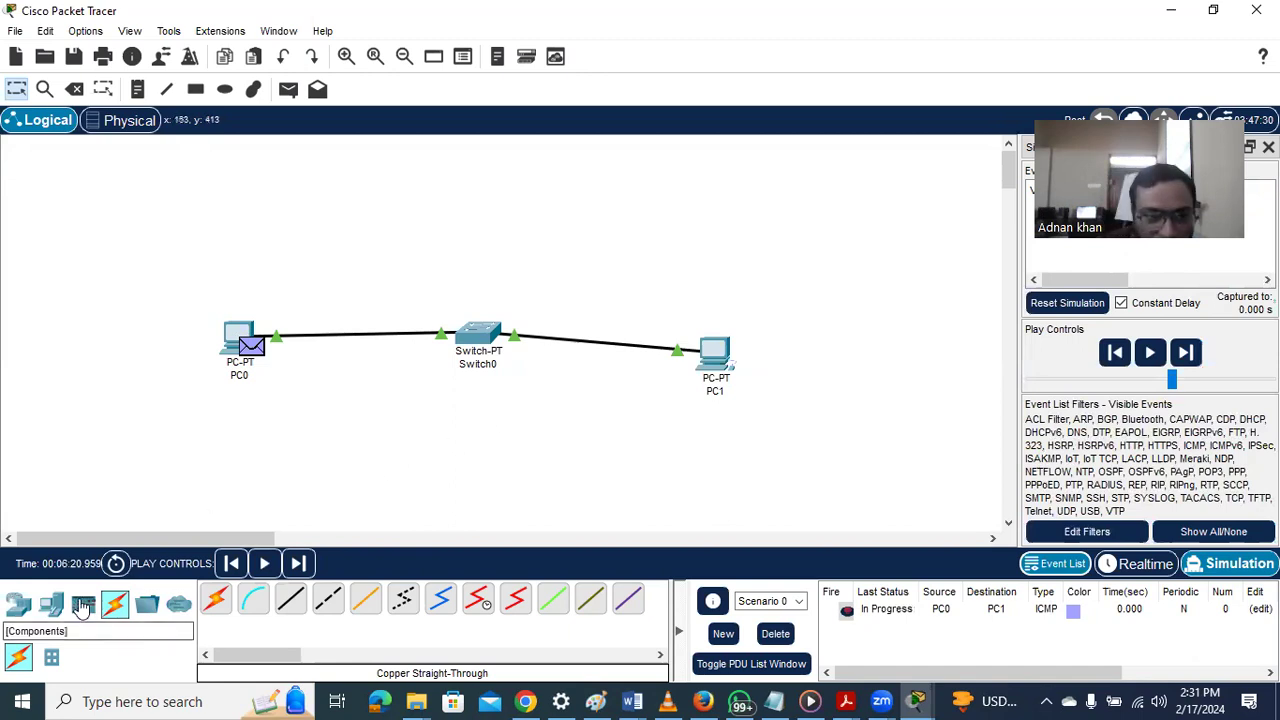
{"action": "left_click", "coordinate": [51, 604]}
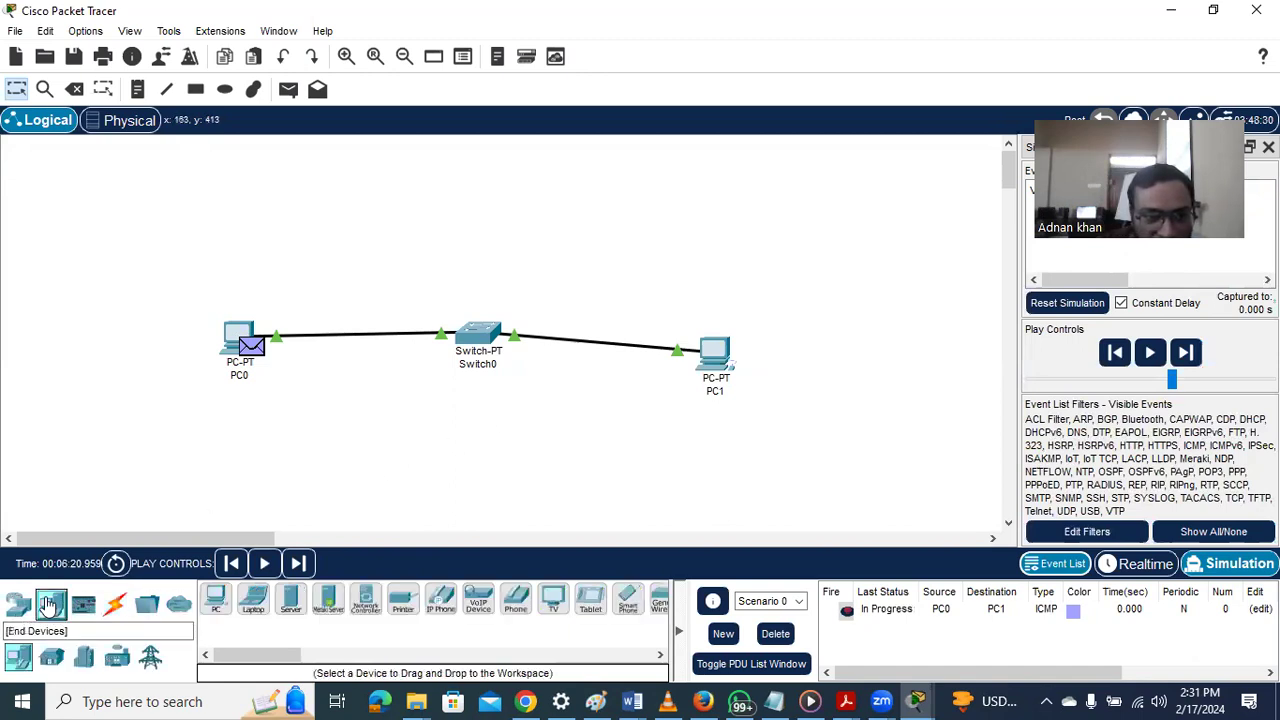
{"action": "left_click", "coordinate": [218, 603]}
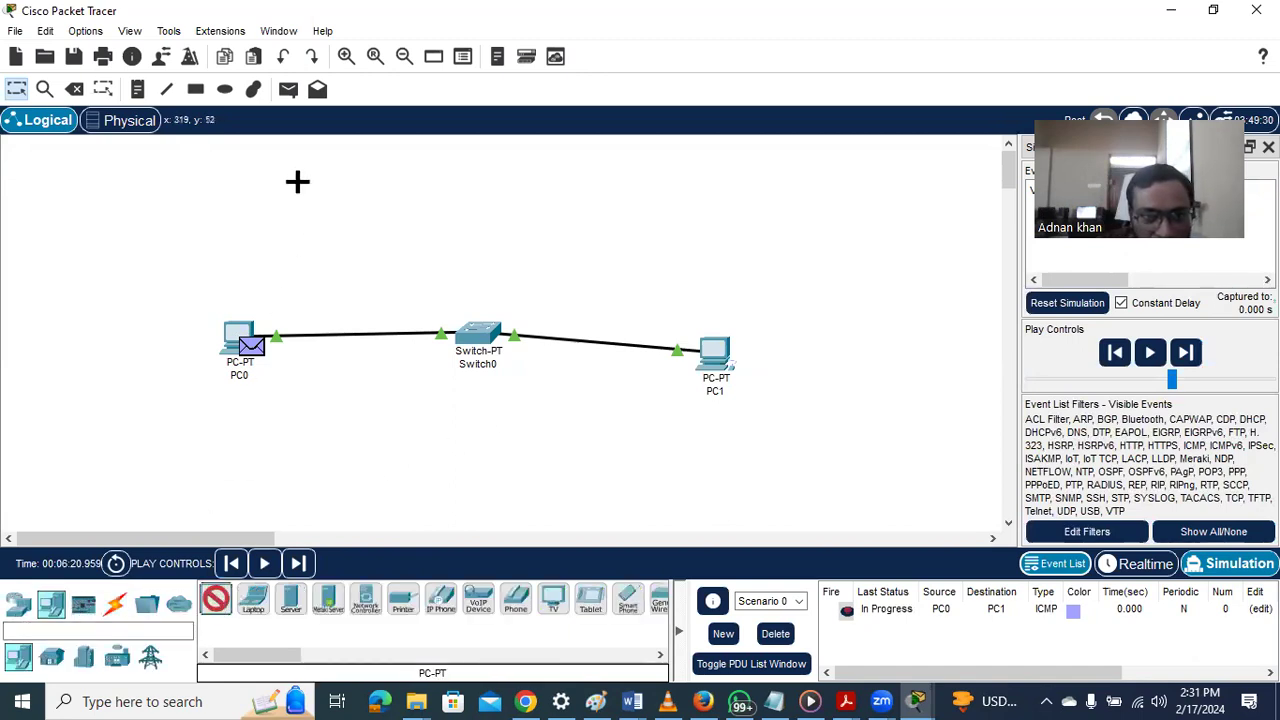
{"action": "left_click", "coordinate": [297, 181]}
{"action": "left_click", "coordinate": [215, 603]}
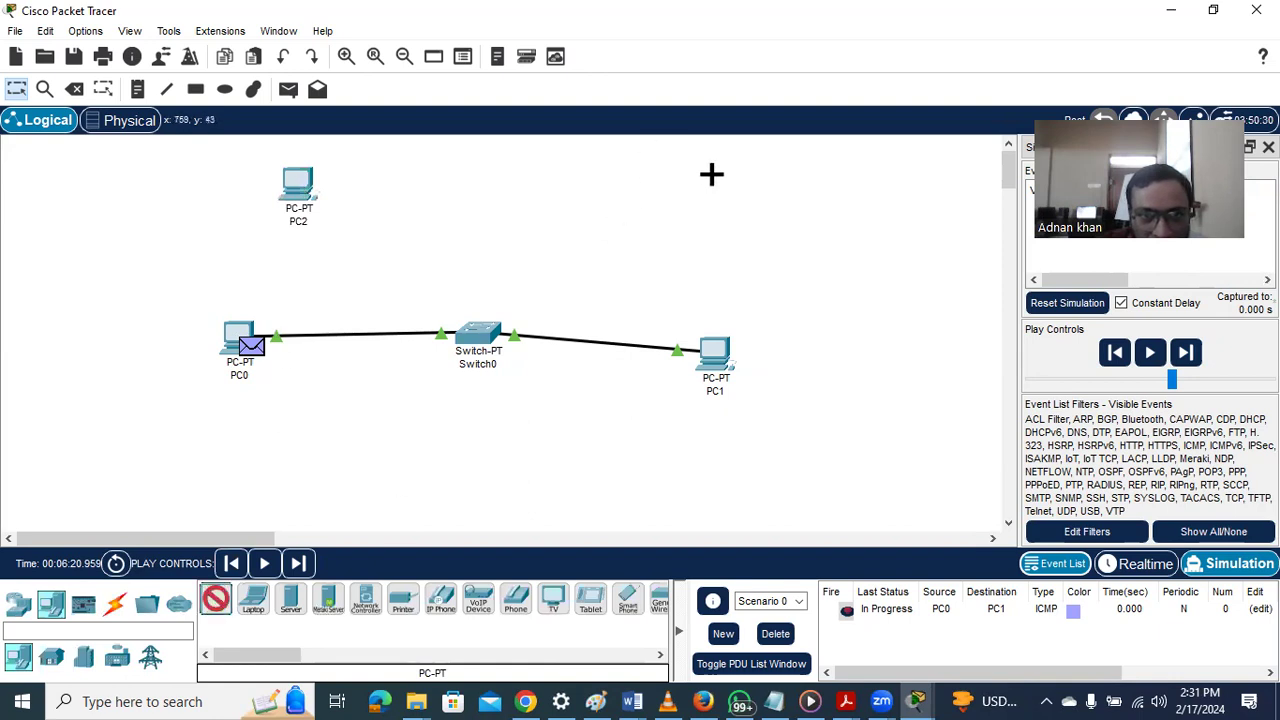
{"action": "left_click", "coordinate": [711, 177]}
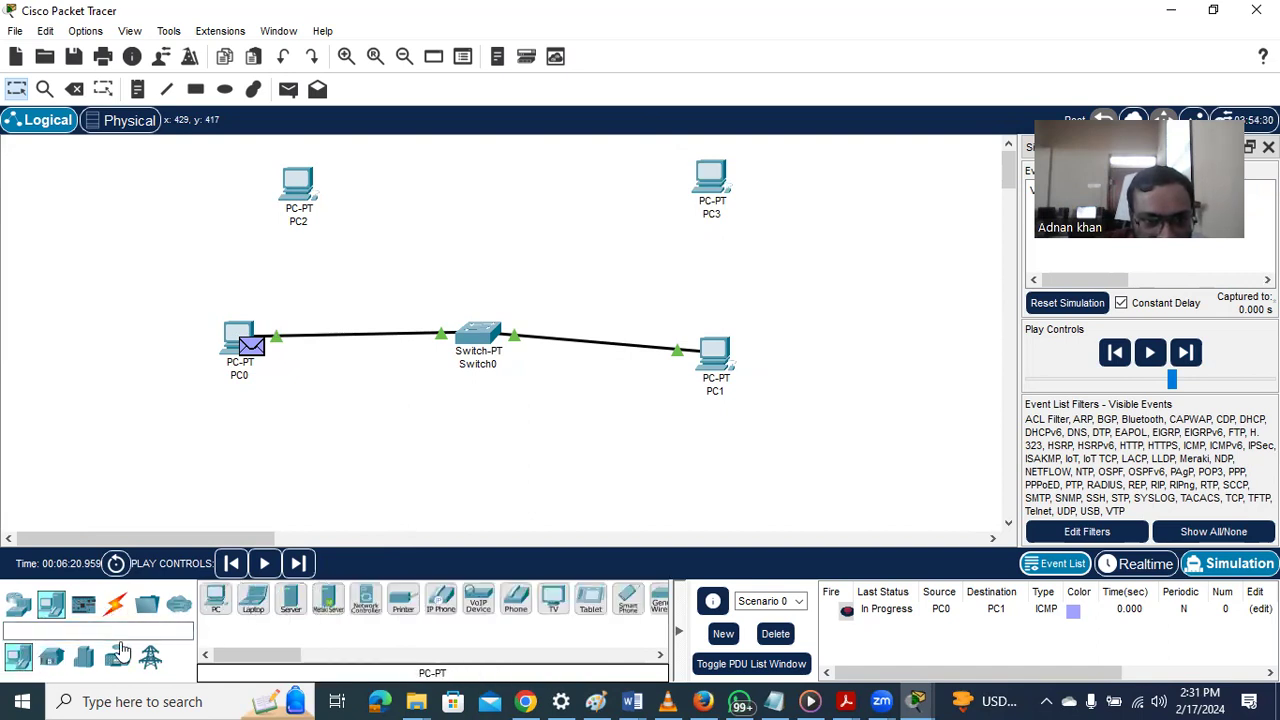
Place a second PT-Switch between the two new PCs, above Switch0
{"action": "left_click", "coordinate": [18, 604]}
{"action": "left_click", "coordinate": [51, 657]}
{"action": "left_click_drag", "start_coordinate": [253, 598], "coordinate": [493, 195]}
Connect PC2 to Switch1 with a copper straight-through cable
{"action": "left_click", "coordinate": [115, 604]}
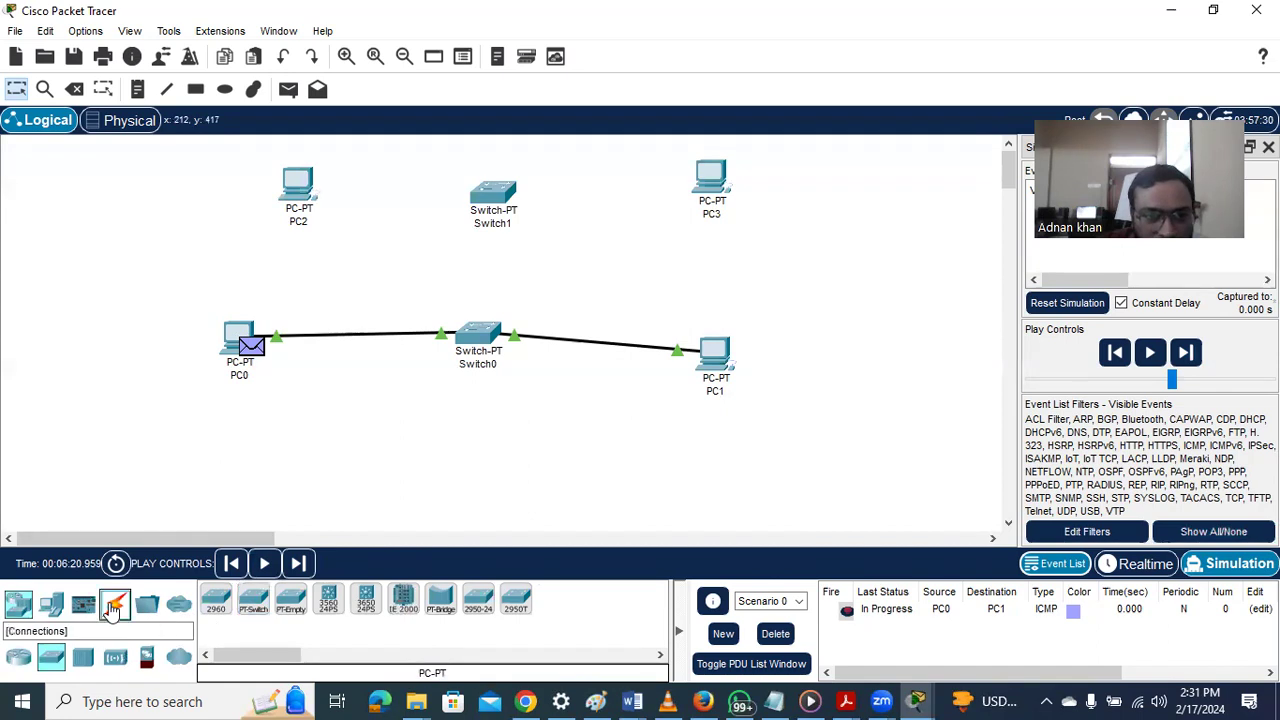
{"action": "left_click", "coordinate": [300, 612]}
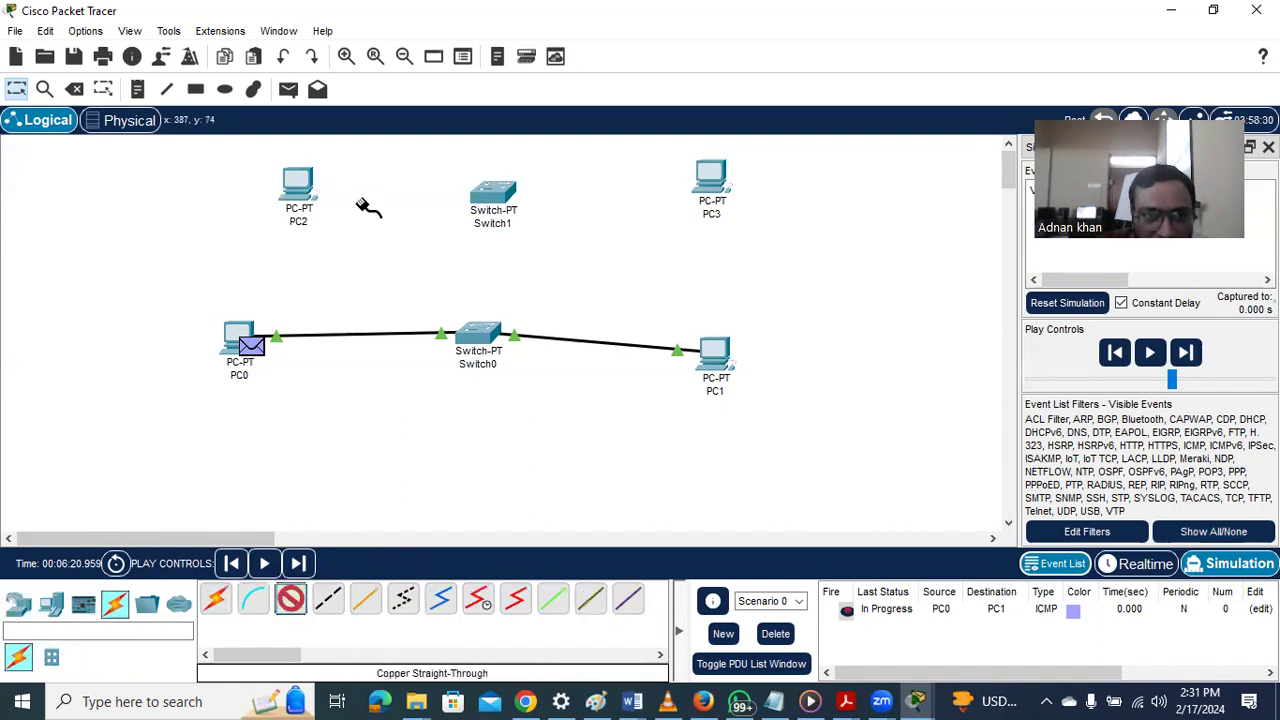
{"action": "left_click", "coordinate": [299, 180]}
{"action": "left_click", "coordinate": [362, 262]}
{"action": "left_click", "coordinate": [505, 197]}
{"action": "left_click", "coordinate": [550, 224]}
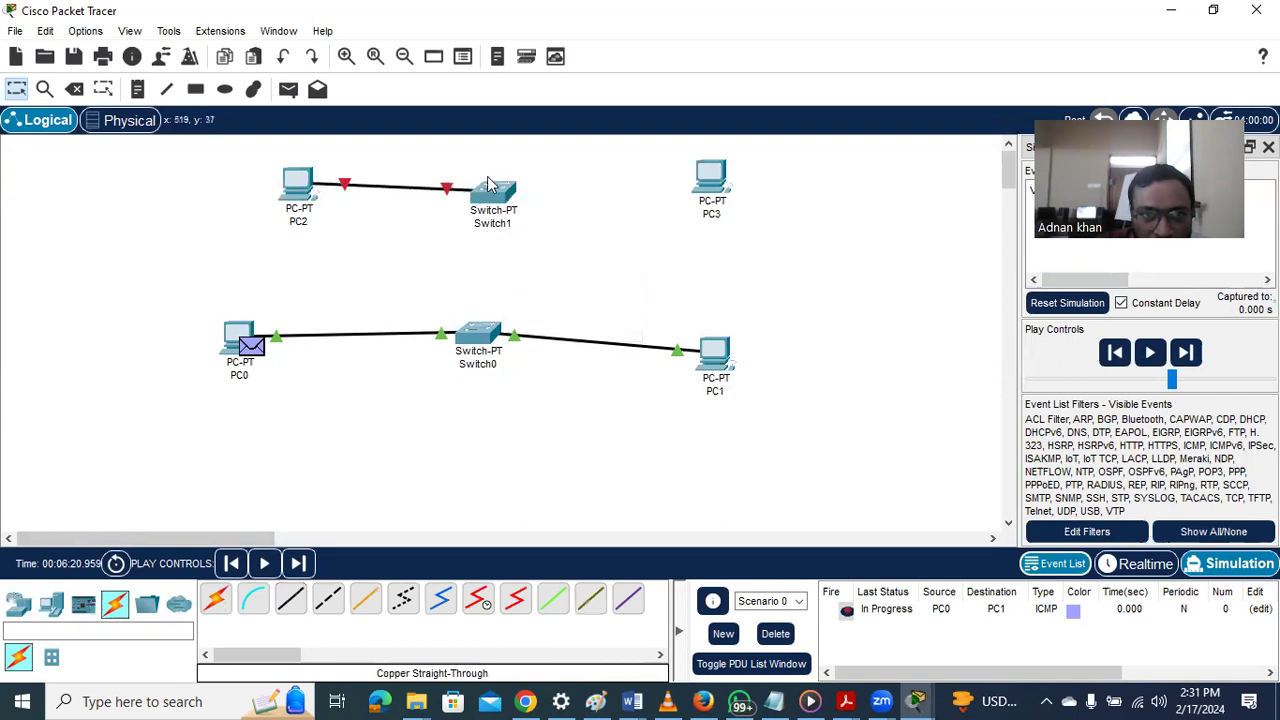
{"action": "left_click", "coordinate": [710, 180]}
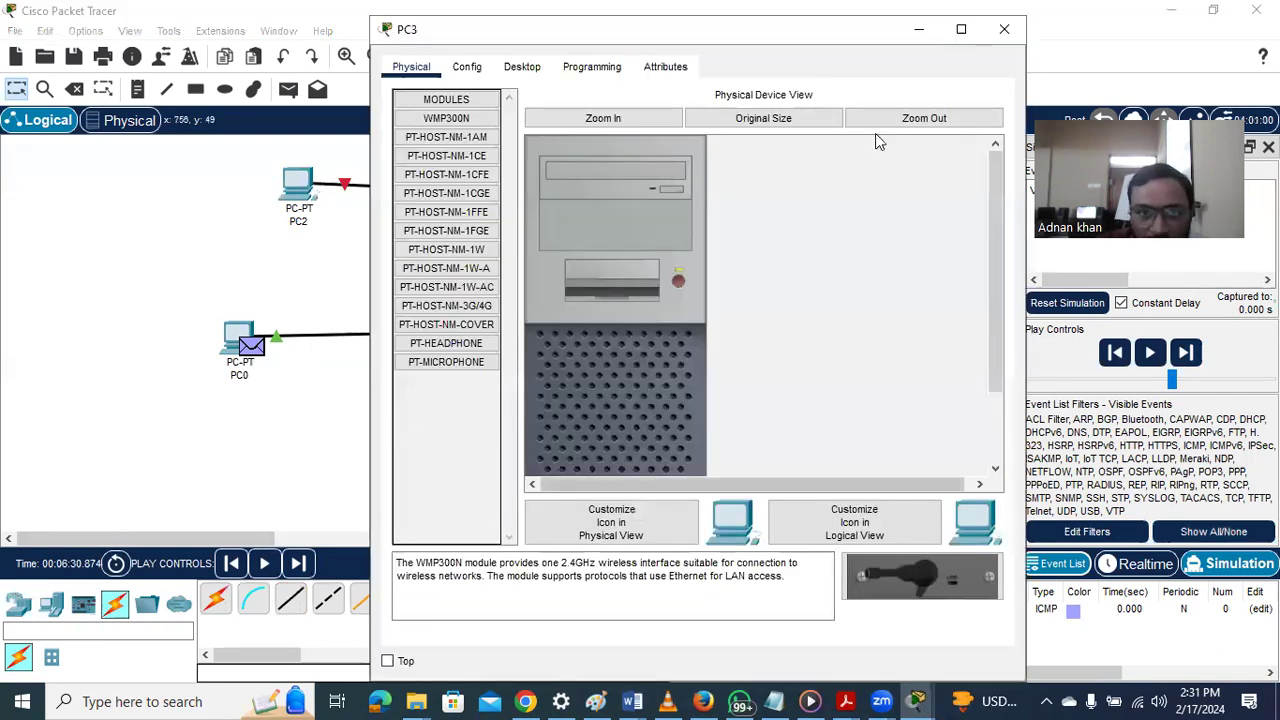
{"action": "left_click", "coordinate": [1004, 29]}
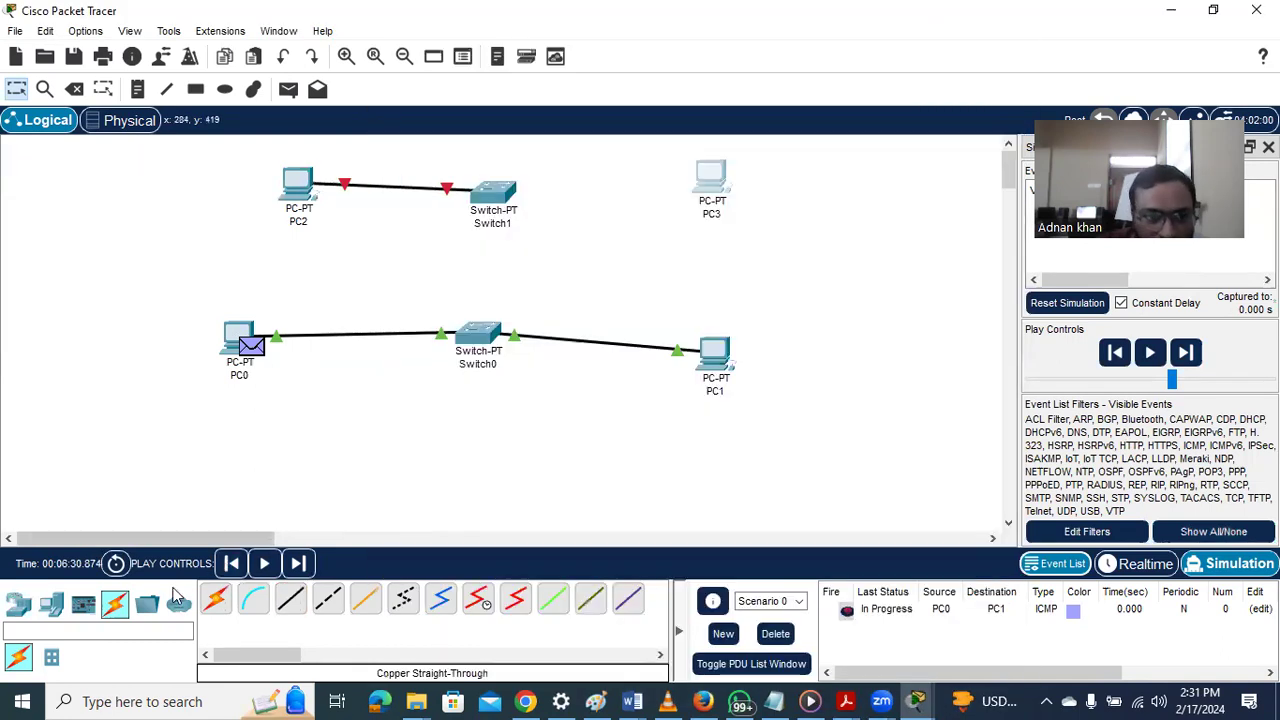
Connect PC3 to the FastEthernet1/1 port of Switch1 with a copper straight-through cable
{"action": "left_click", "coordinate": [718, 182]}
{"action": "left_click", "coordinate": [785, 260]}
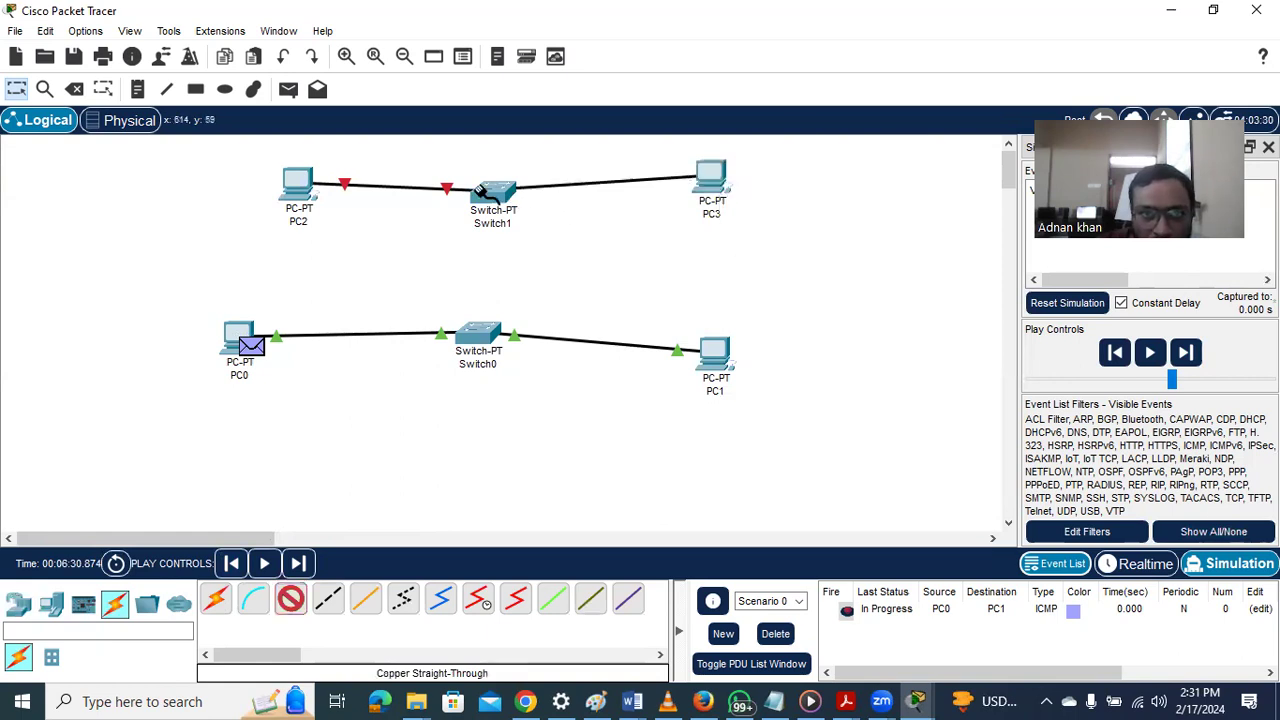
{"action": "left_click", "coordinate": [488, 191]}
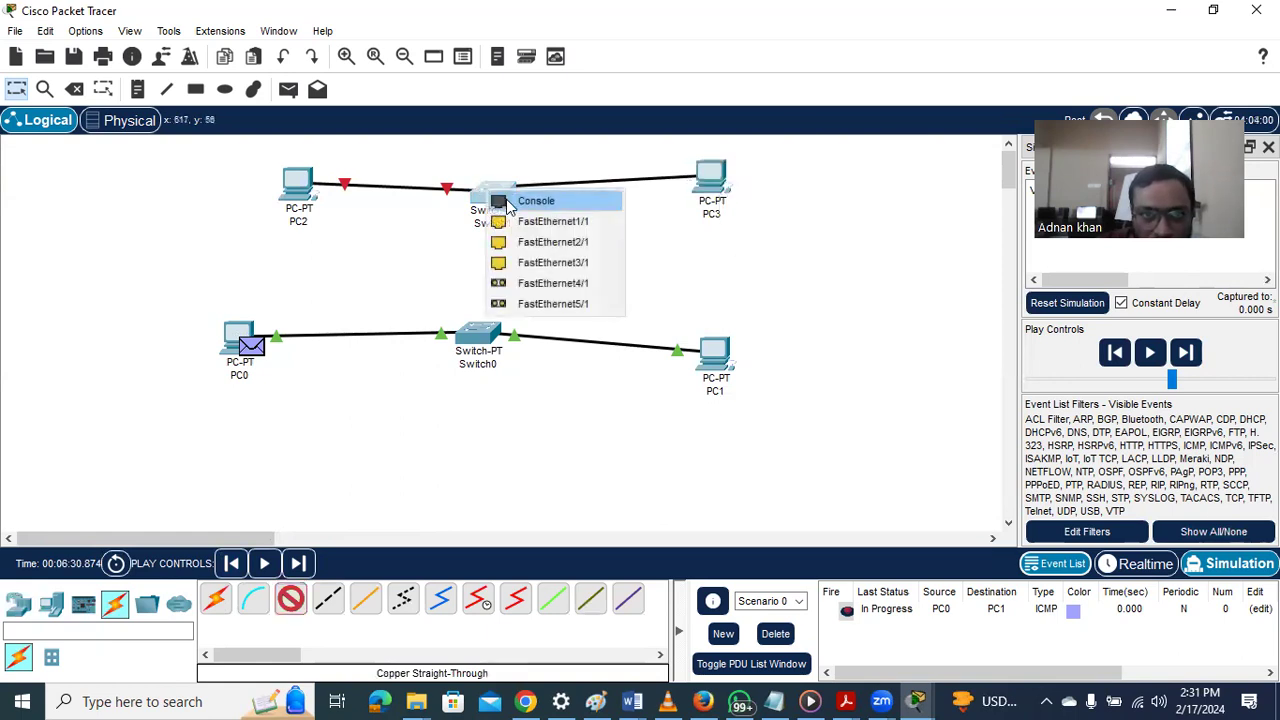
{"action": "left_click", "coordinate": [553, 221]}
Open the global configuration settings of PC2
{"action": "left_click", "coordinate": [300, 183]}
{"action": "left_click", "coordinate": [314, 202]}
{"action": "left_click", "coordinate": [916, 702]}
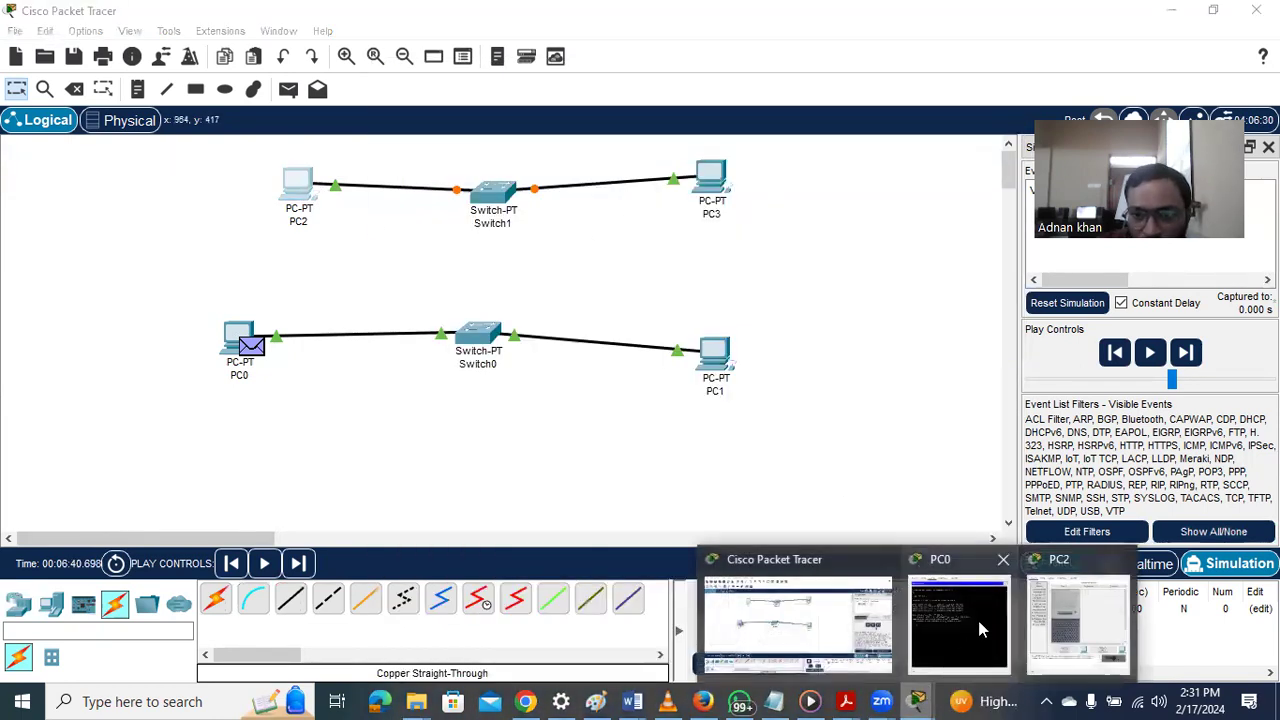
{"action": "left_click", "coordinate": [1076, 620]}
{"action": "left_click", "coordinate": [466, 112]}
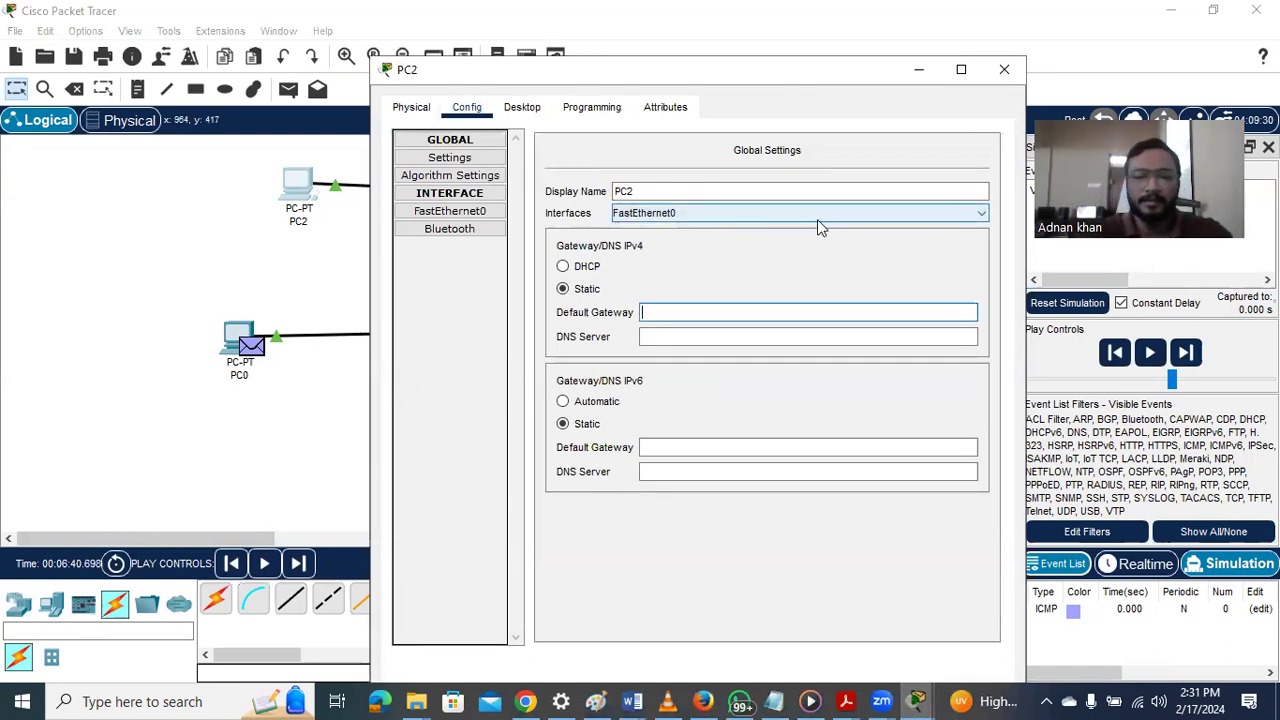
{"action": "type", "text": "10."}
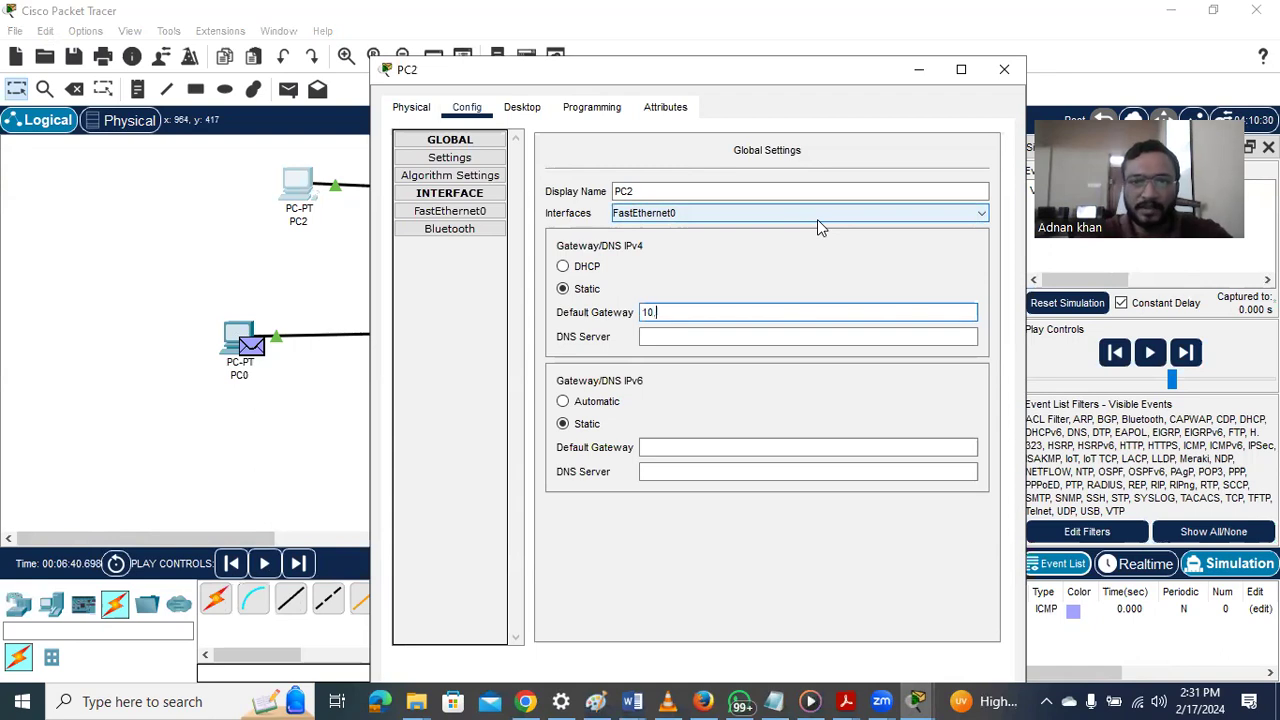
{"action": "type", "text": "0.0.1"}
{"action": "left_click", "coordinate": [775, 336]}
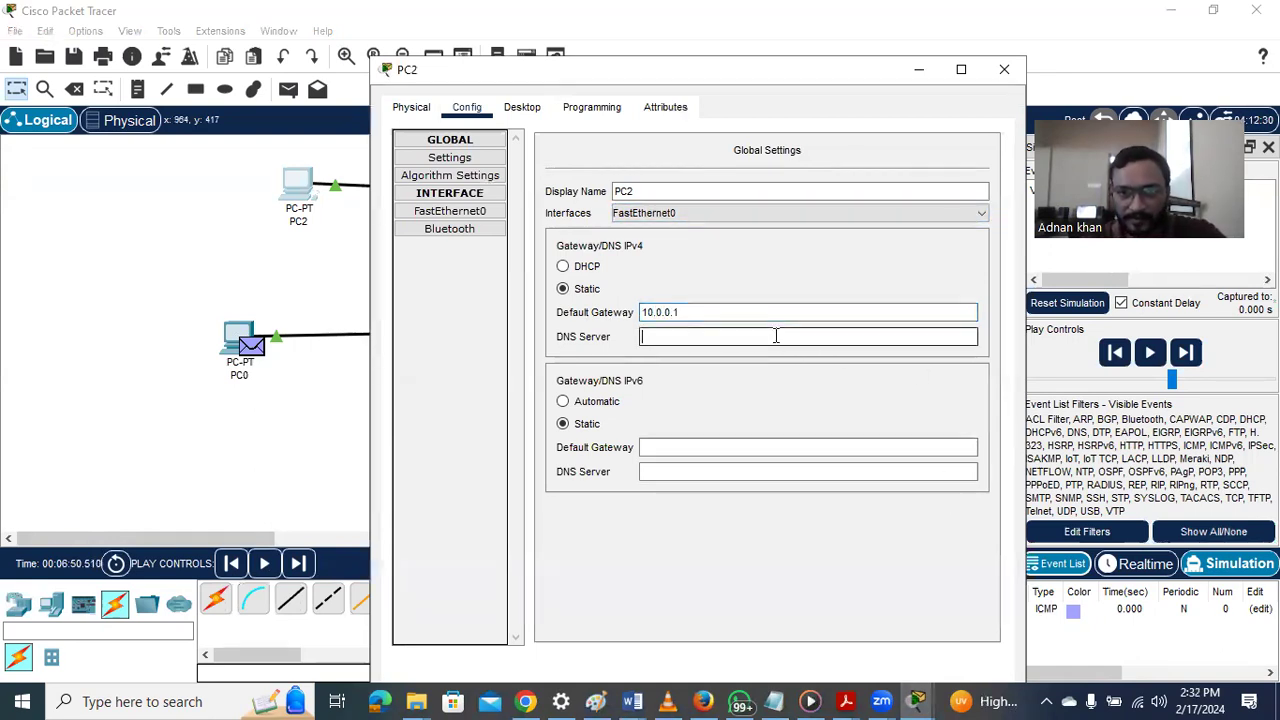
{"action": "left_click_drag", "start_coordinate": [714, 311], "coordinate": [569, 300]}
{"action": "key", "text": "BackSpace"}
Give PC2's FastEthernet0 interface the static IPv4 address 10.0.0.1 with subnet mask 255.0.0.0, and close its configuration
{"action": "left_click", "coordinate": [445, 211]}
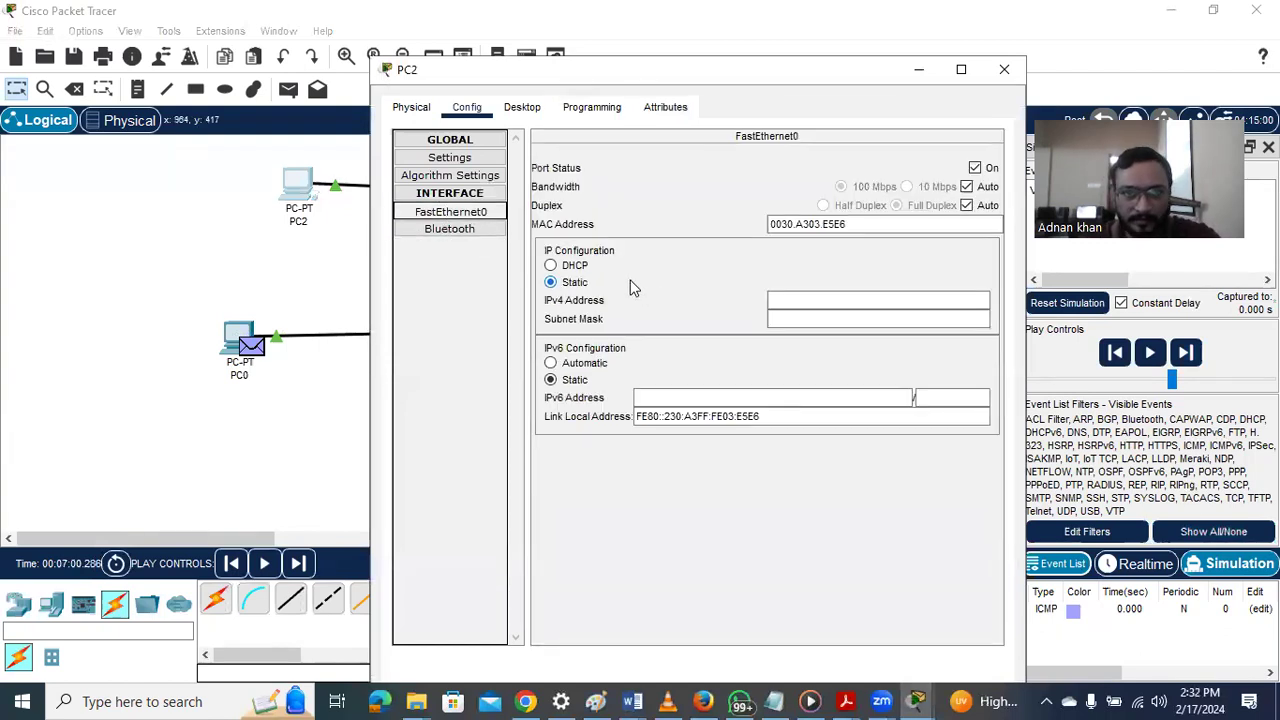
{"action": "left_click", "coordinate": [803, 298]}
{"action": "type", "text": "10.0.0.1"}
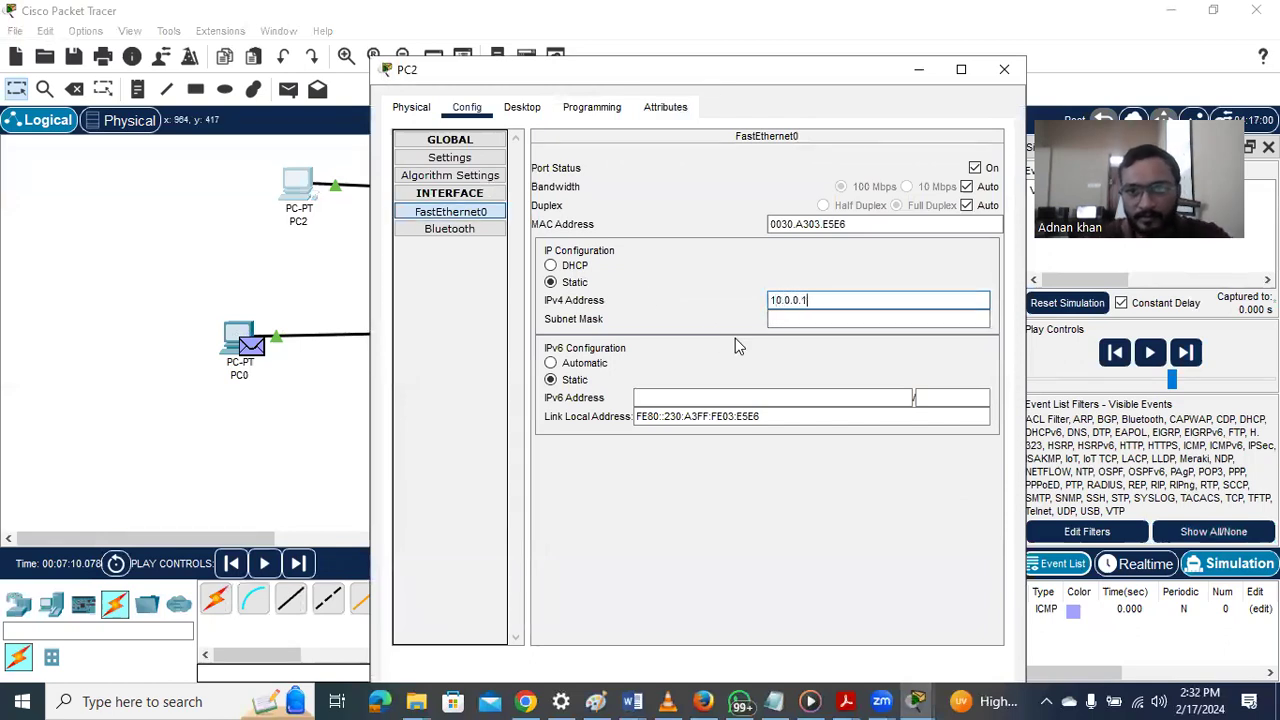
{"action": "left_click", "coordinate": [924, 318]}
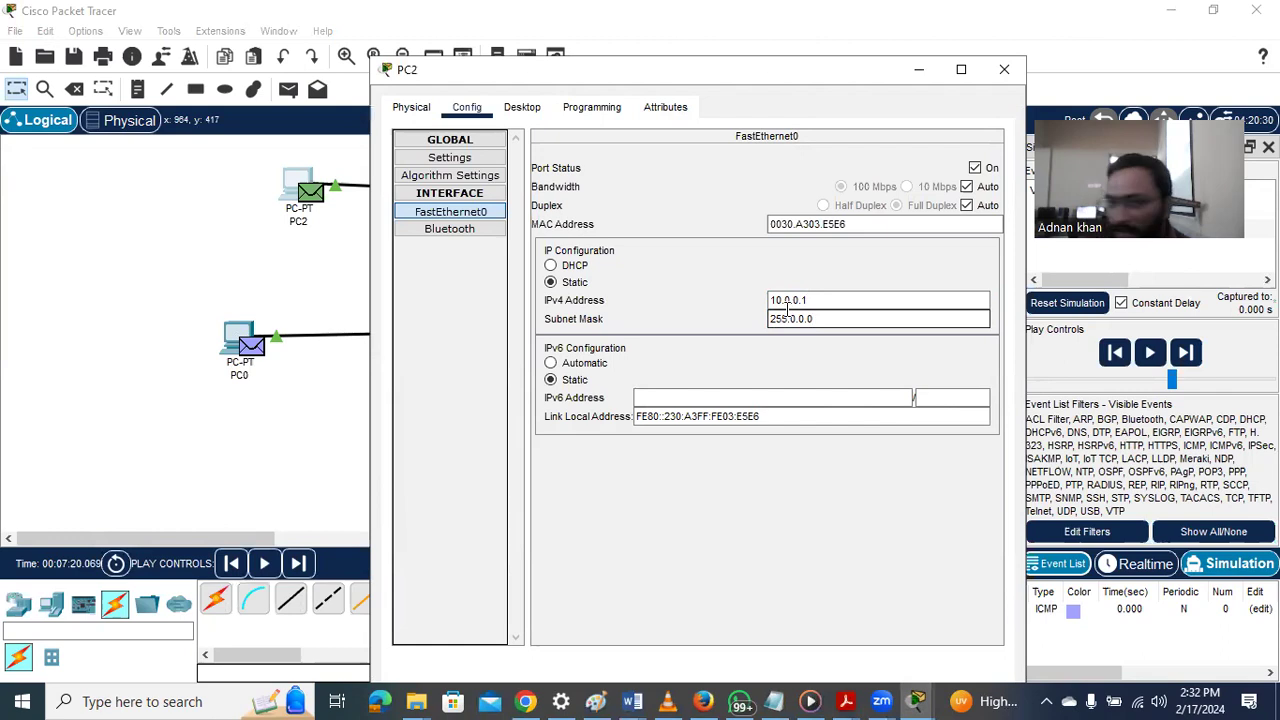
{"action": "left_click_drag", "start_coordinate": [787, 318], "coordinate": [772, 302]}
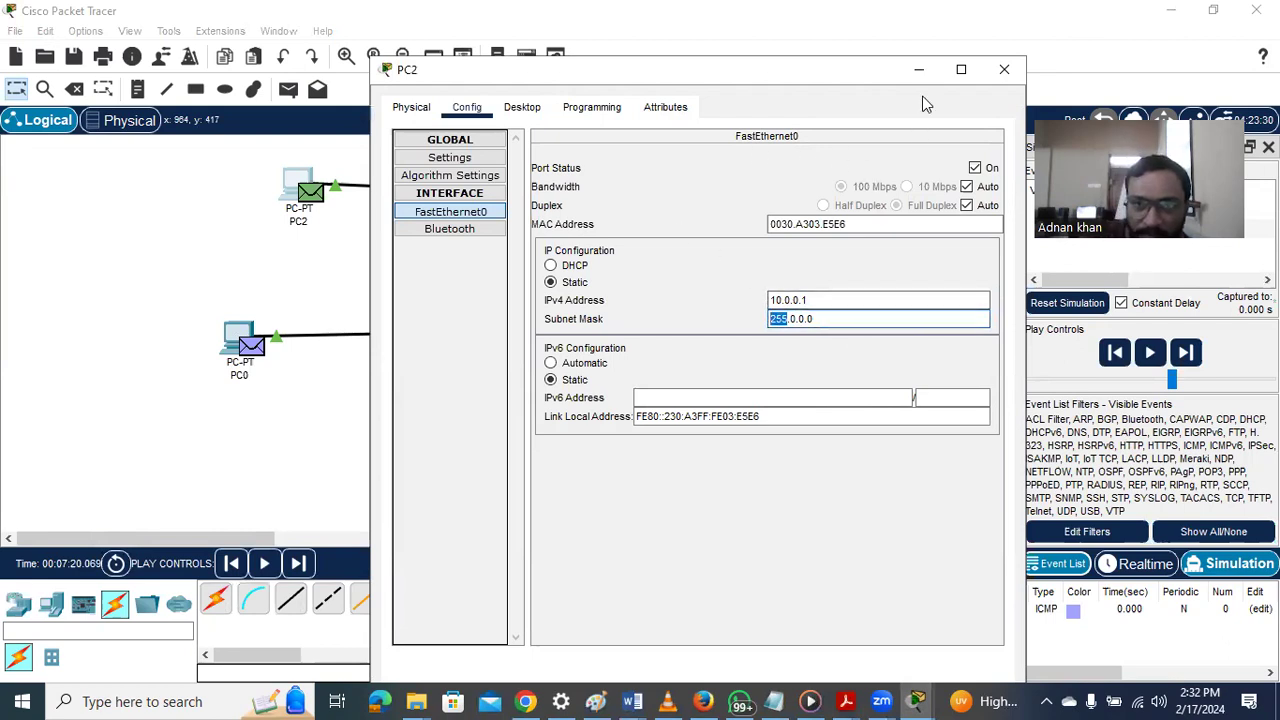
{"action": "left_click", "coordinate": [999, 77]}
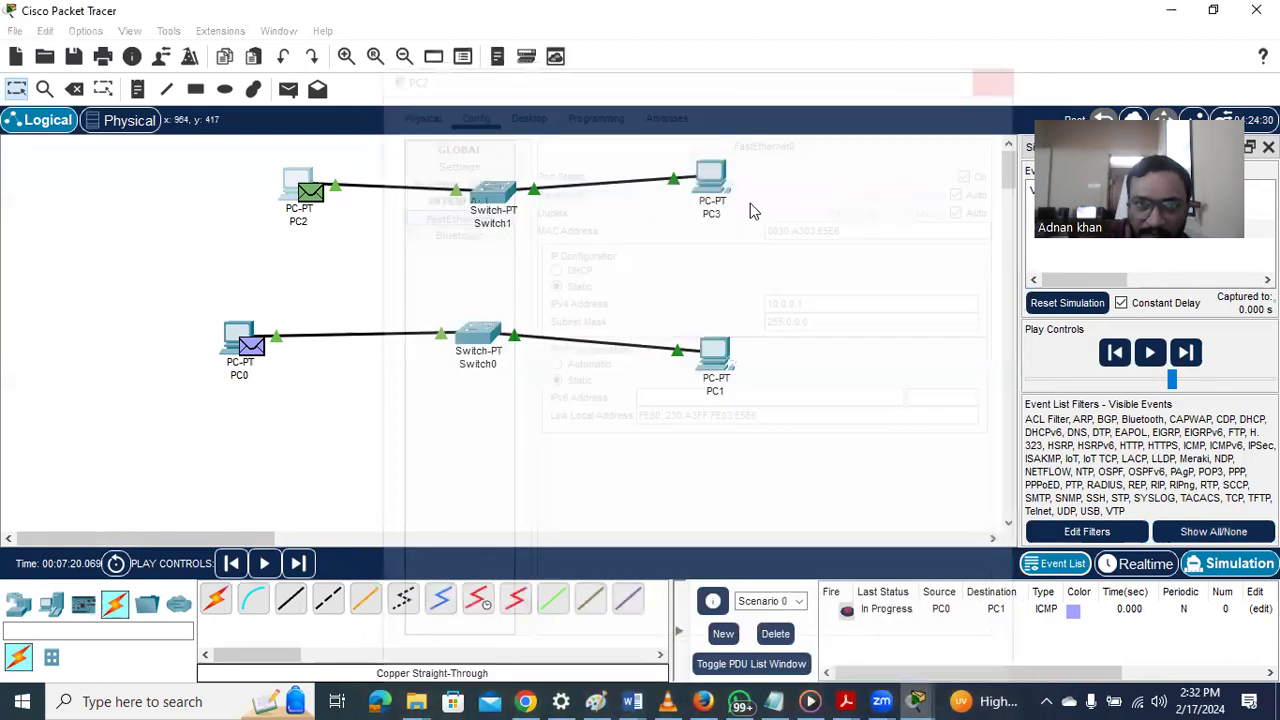
Give PC3's FastEthernet0 interface the static IPv4 address 10.0.0.2 with the default subnet mask, and close its configuration
{"action": "left_click", "coordinate": [707, 178]}
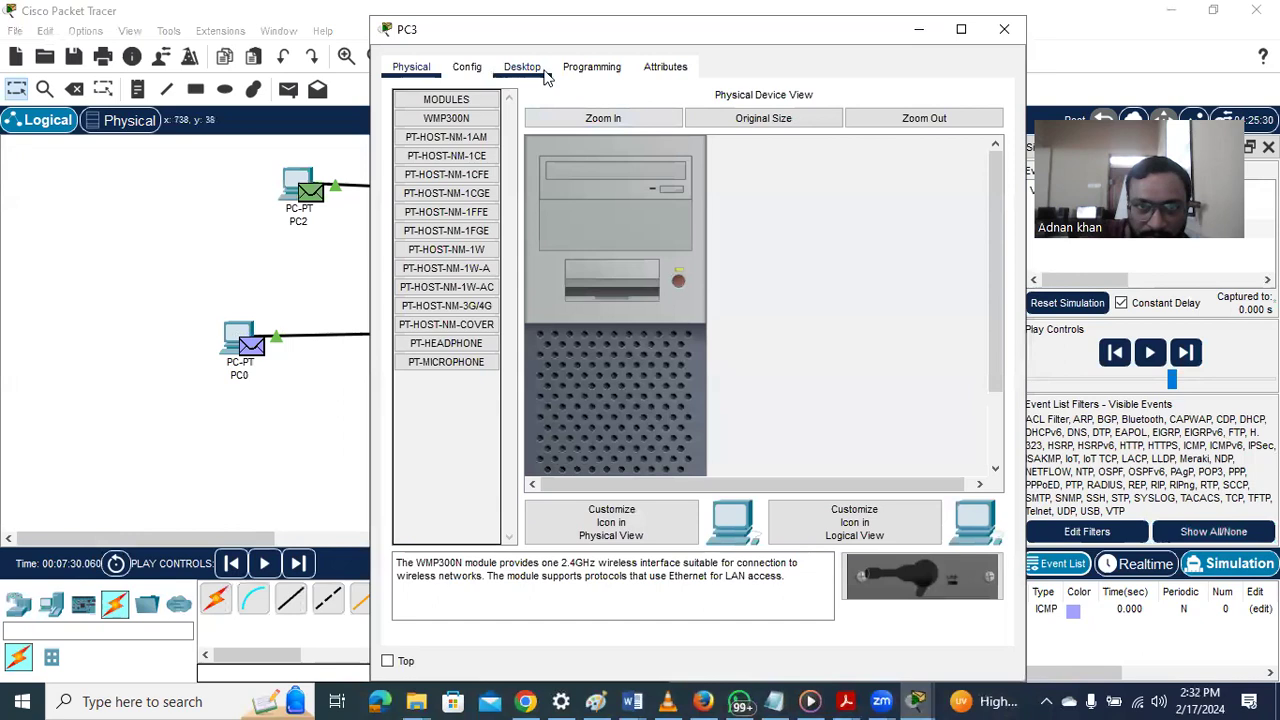
{"action": "left_click", "coordinate": [472, 68]}
{"action": "left_click", "coordinate": [450, 171]}
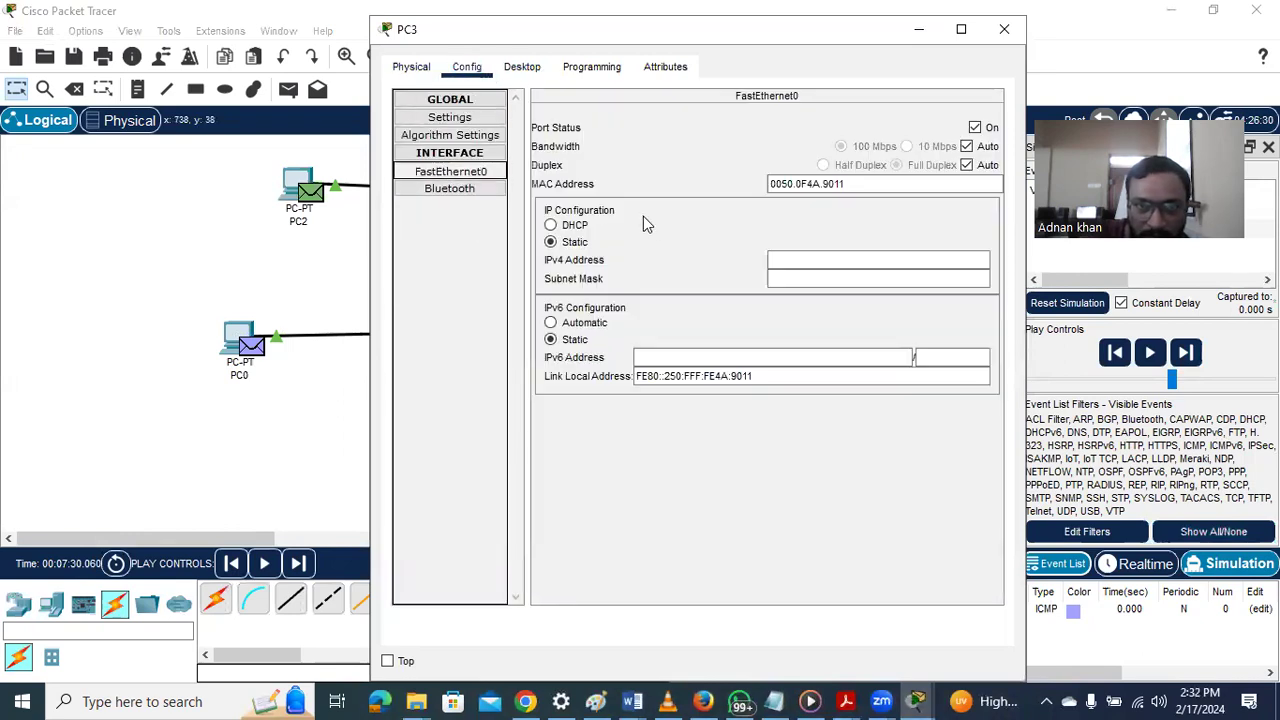
{"action": "left_click", "coordinate": [834, 258]}
{"action": "type", "text": "10.0.0.2"}
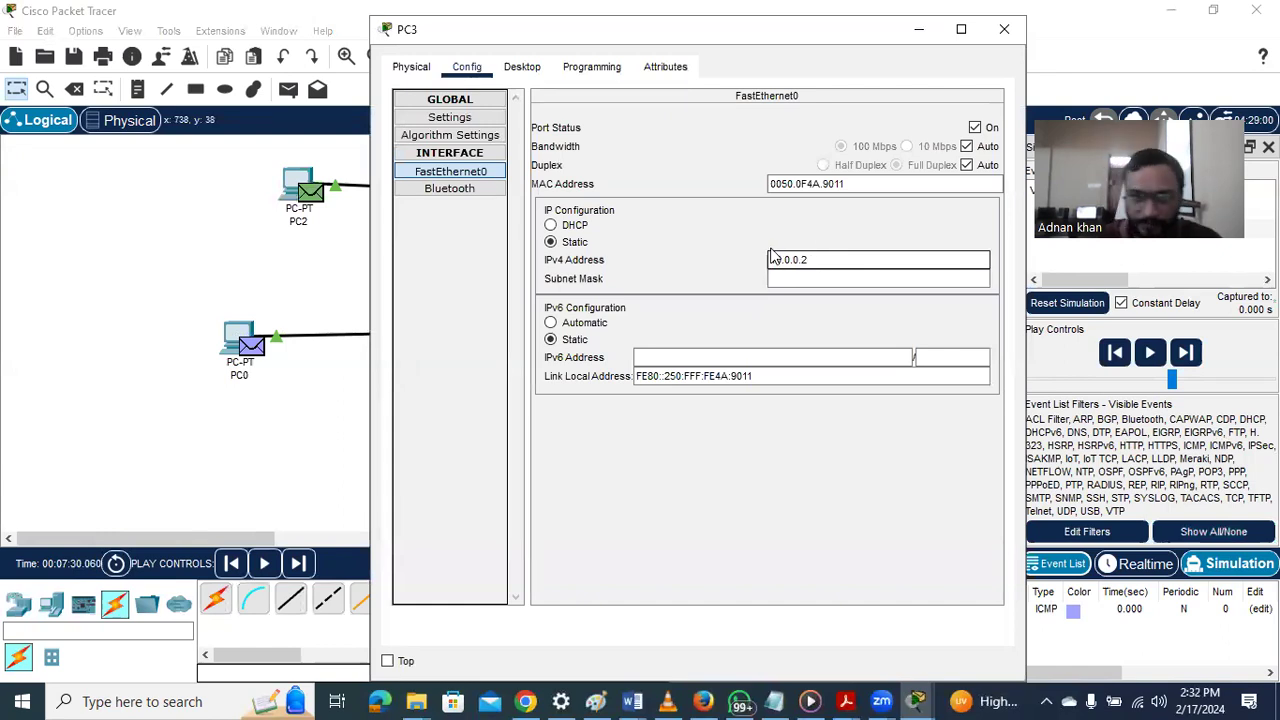
{"action": "left_click", "coordinate": [858, 282]}
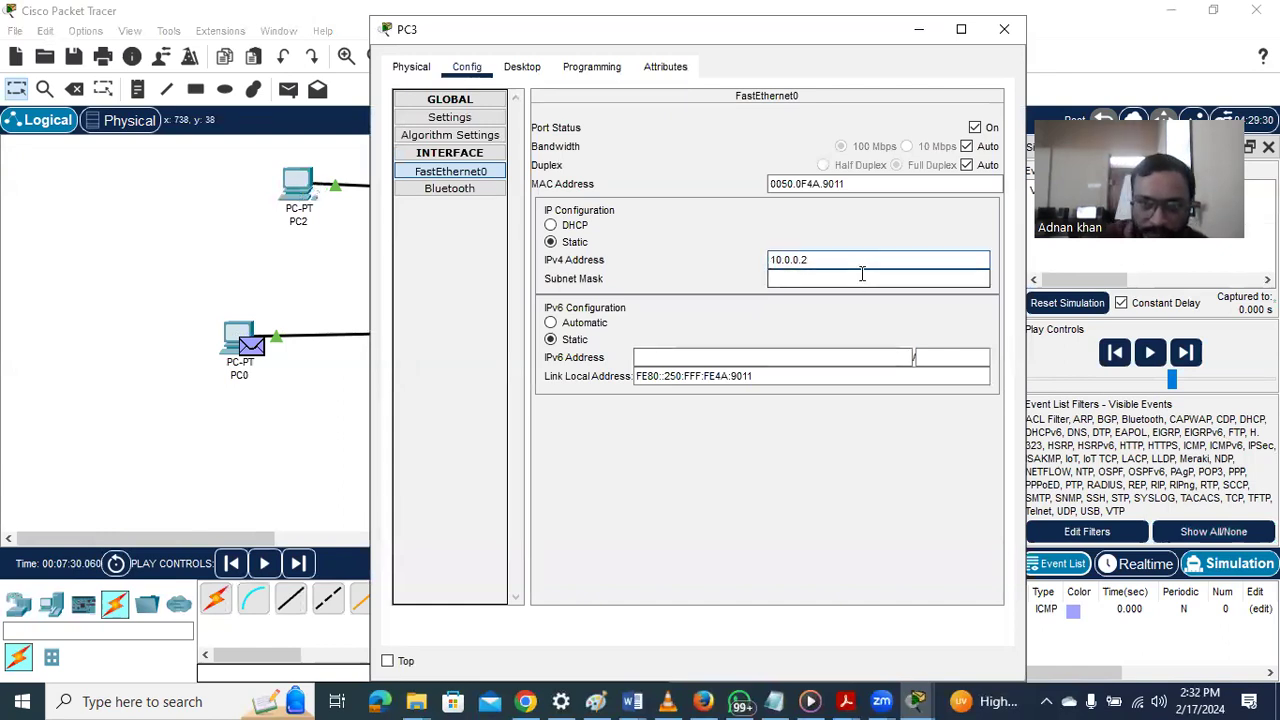
{"action": "left_click", "coordinate": [1003, 29]}
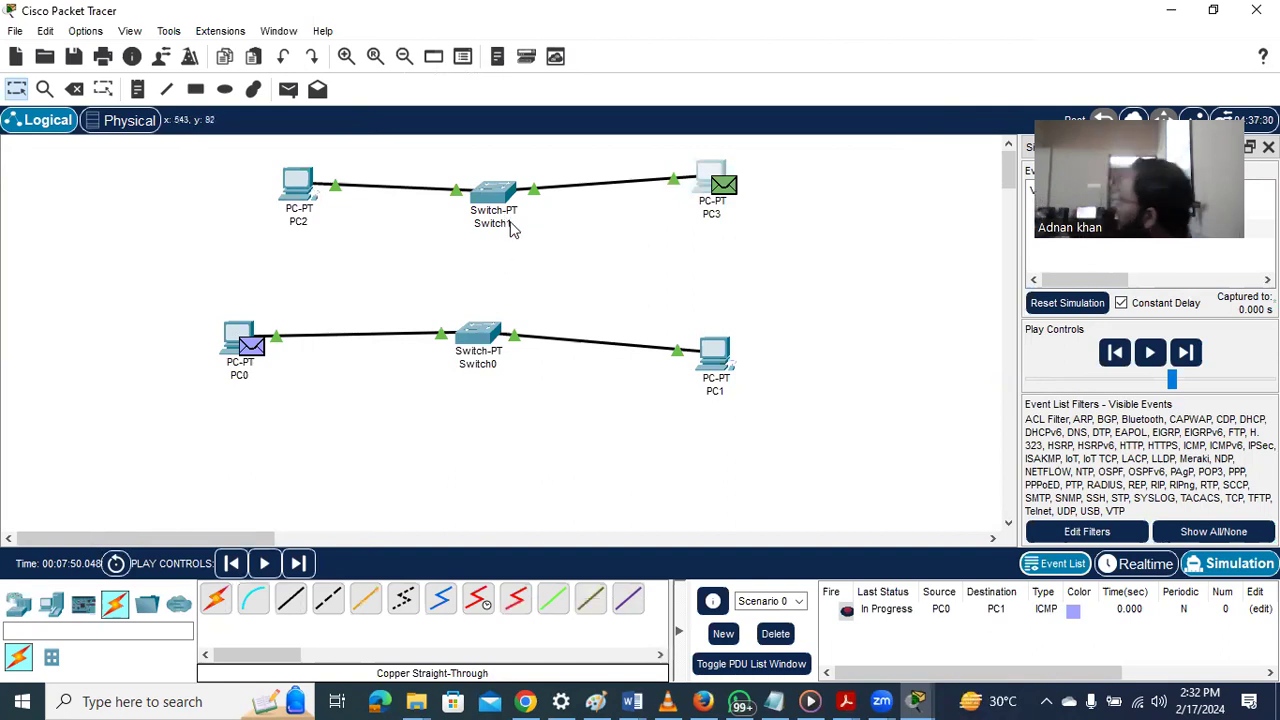
Place an ISR4331 router in the workspace between Switch1 and Switch0
{"action": "mouse_move", "coordinate": [510, 228]}
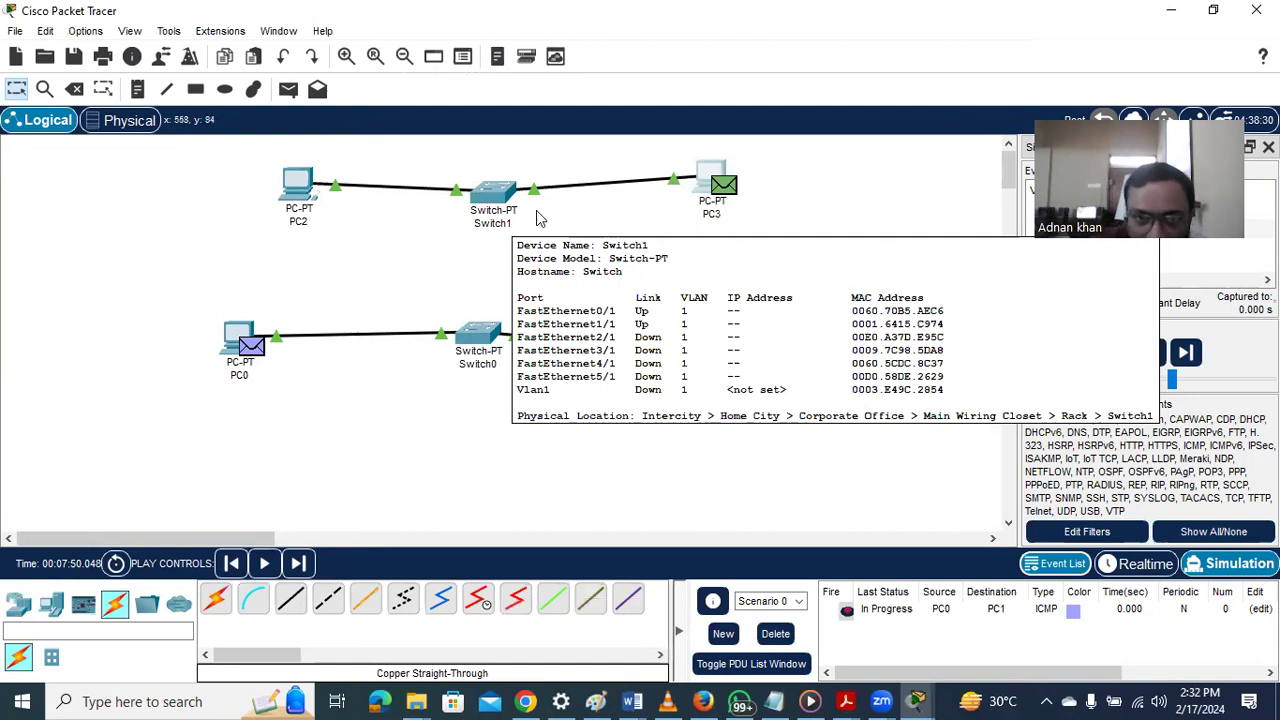
{"action": "left_click", "coordinate": [18, 605]}
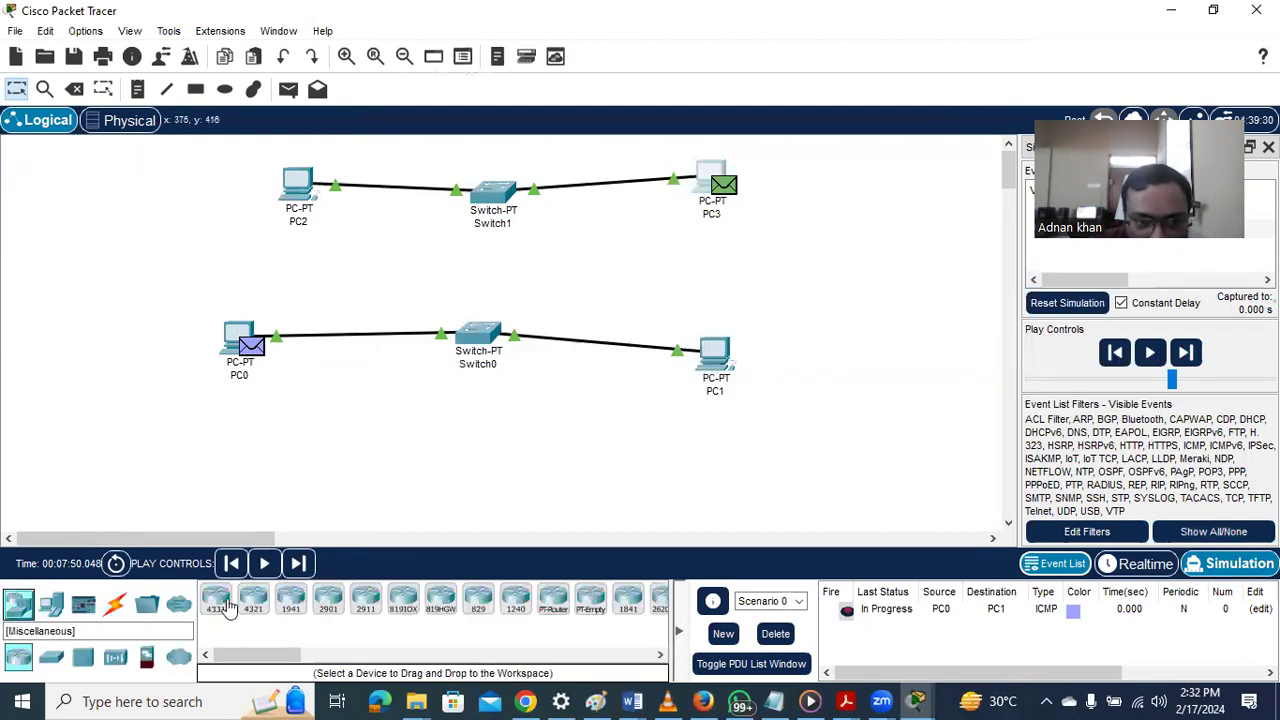
{"action": "left_click", "coordinate": [214, 603]}
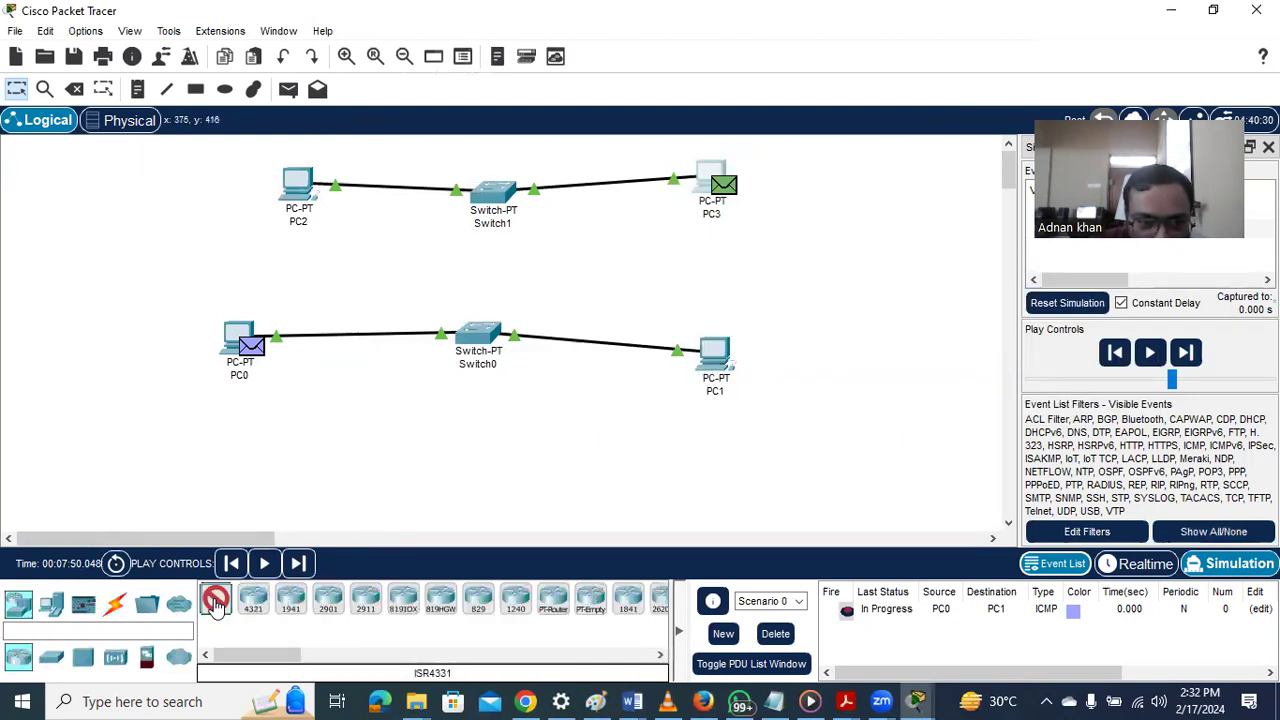
{"action": "left_click", "coordinate": [489, 262]}
Spread out the topology by moving Switch0 lower, Switch1 higher and PC2 outward, with the router midway between the switches
{"action": "left_click_drag", "start_coordinate": [482, 338], "coordinate": [491, 442]}
{"action": "left_click_drag", "start_coordinate": [494, 190], "coordinate": [476, 166]}
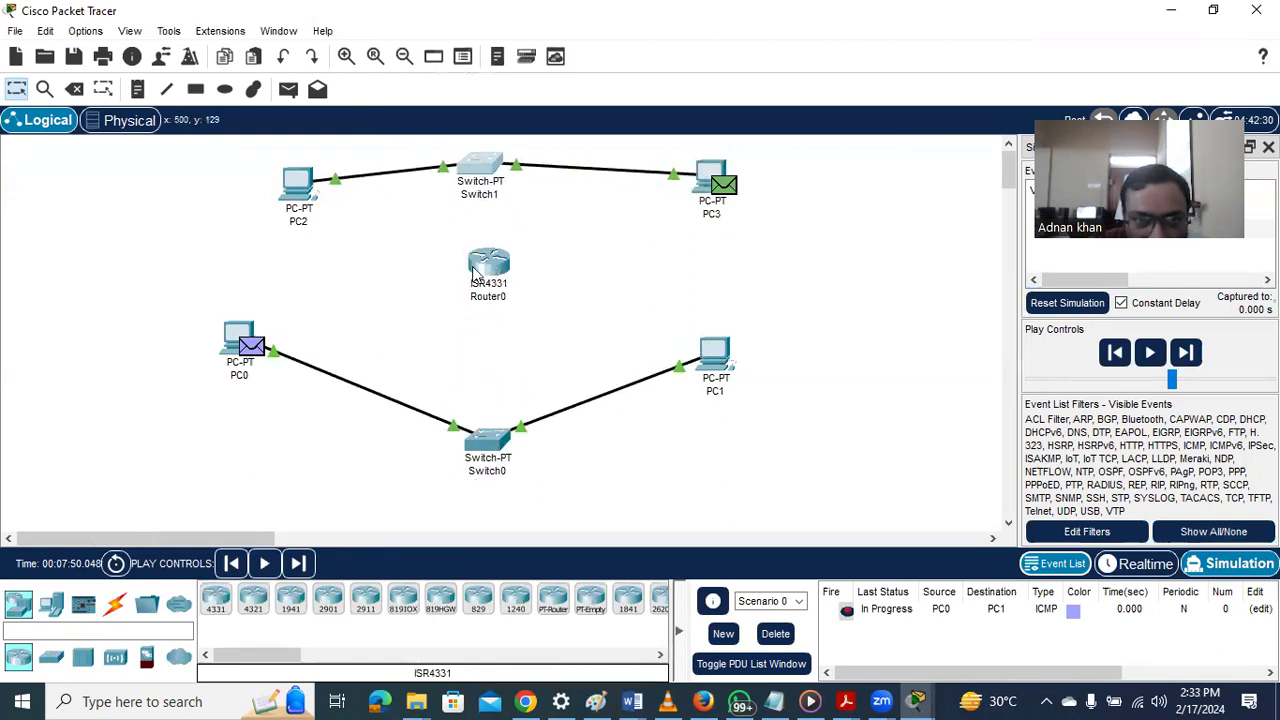
{"action": "left_click_drag", "start_coordinate": [488, 265], "coordinate": [494, 311]}
{"action": "left_click_drag", "start_coordinate": [294, 196], "coordinate": [217, 210]}
{"action": "left_click_drag", "start_coordinate": [504, 314], "coordinate": [465, 286]}
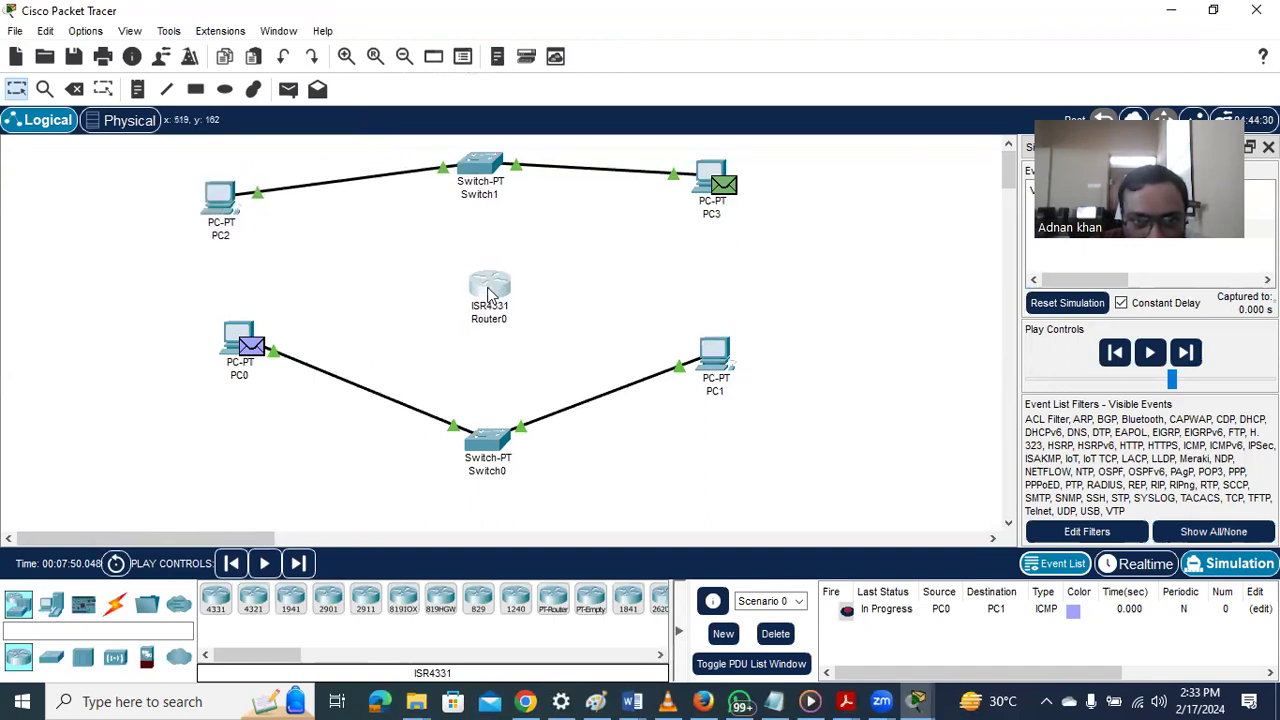
Connect a Gigabit Ethernet port of Router0 to FastEthernet2/1 on Switch1 with a copper straight-through cable
{"action": "left_click", "coordinate": [115, 603]}
{"action": "left_click", "coordinate": [292, 600]}
{"action": "left_click", "coordinate": [492, 289]}
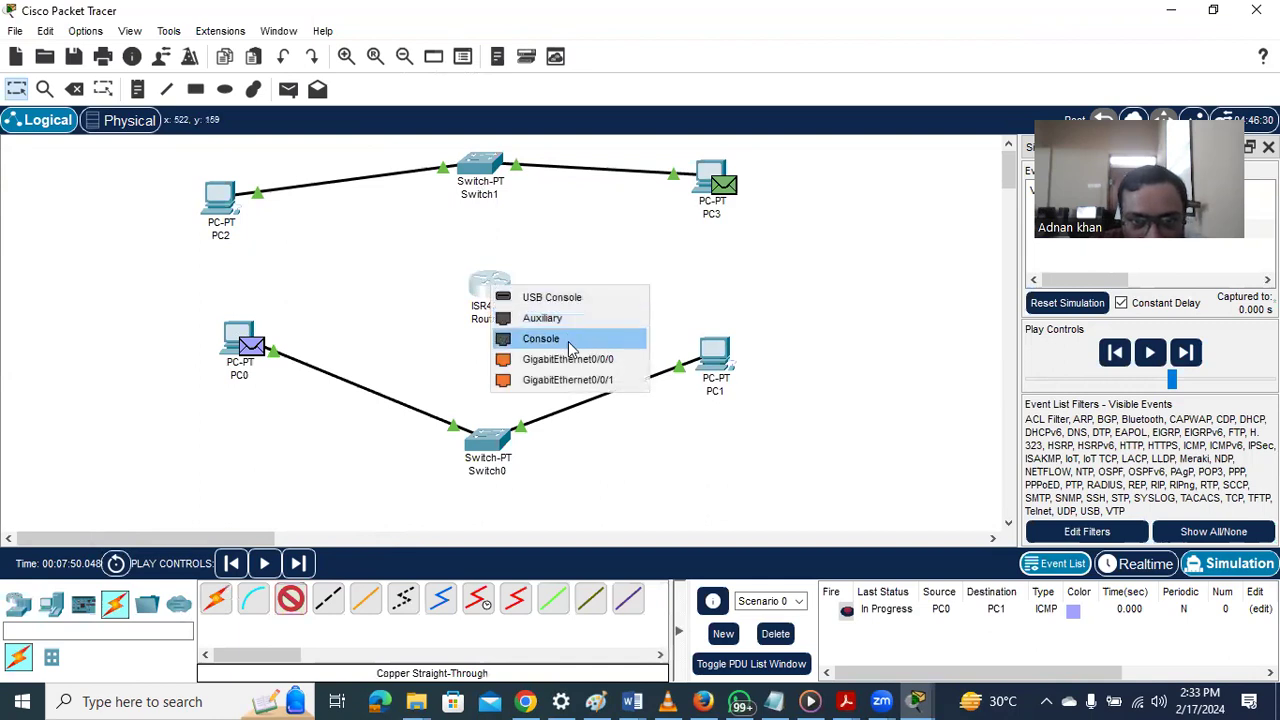
{"action": "left_click", "coordinate": [624, 370]}
{"action": "left_click", "coordinate": [487, 166]}
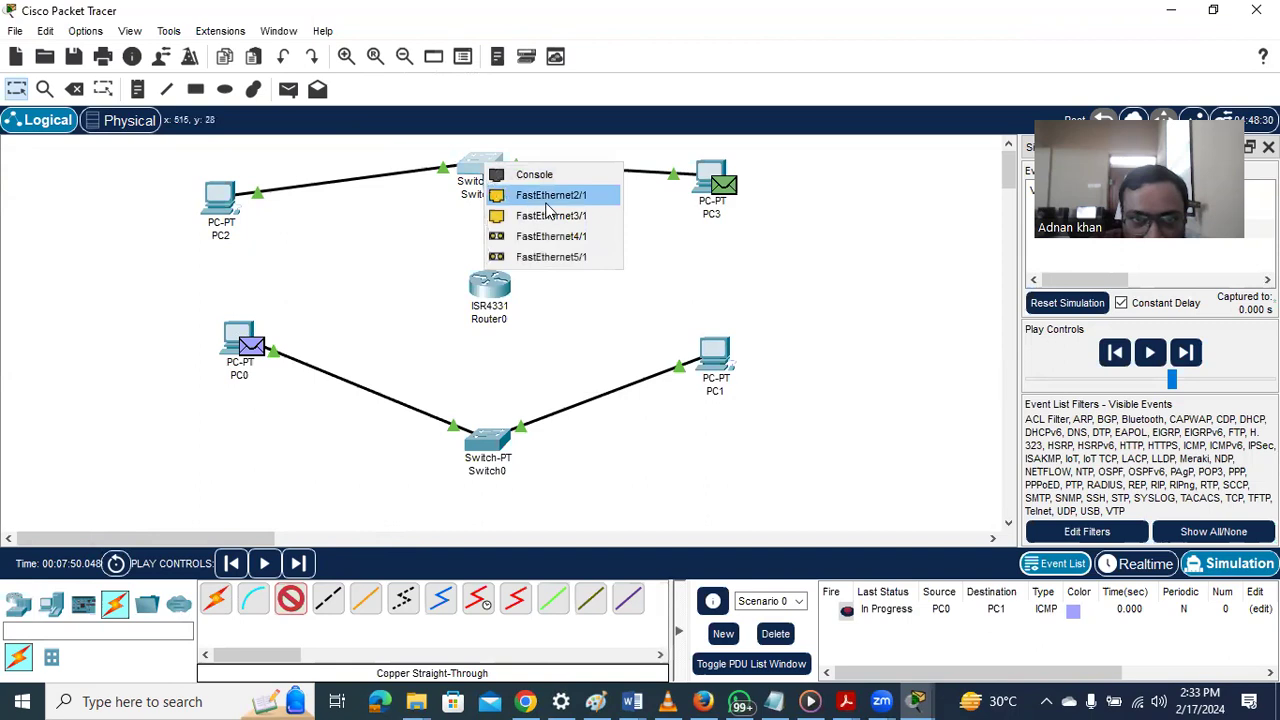
{"action": "left_click", "coordinate": [570, 197]}
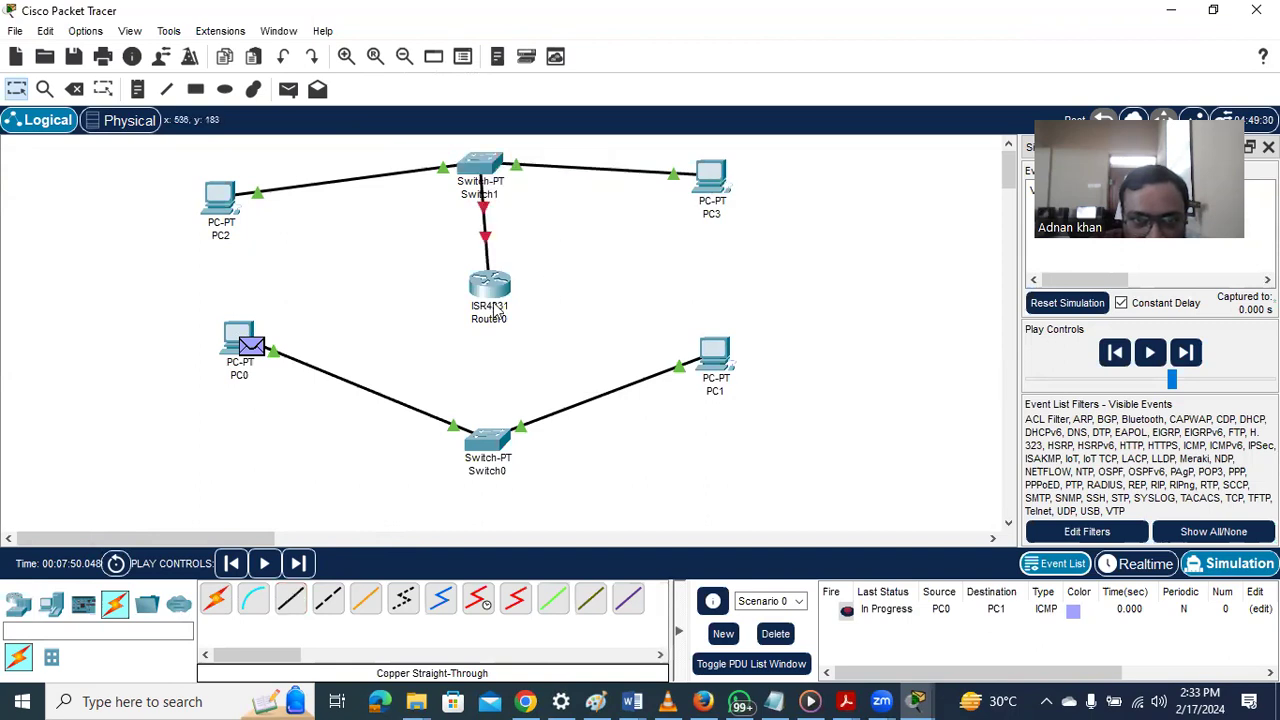
Connect Router0's other Gigabit Ethernet port to Switch0 with a copper straight-through cable
{"action": "left_click", "coordinate": [290, 598]}
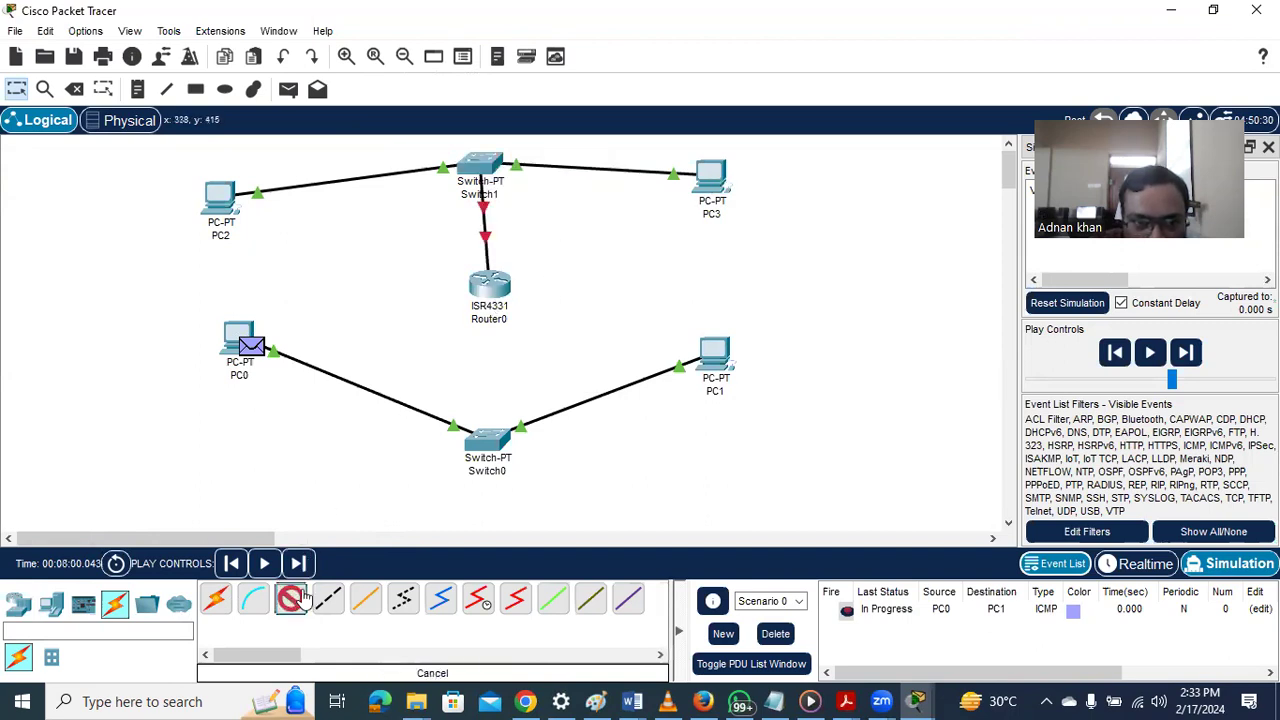
{"action": "left_click", "coordinate": [492, 288]}
{"action": "left_click", "coordinate": [565, 365]}
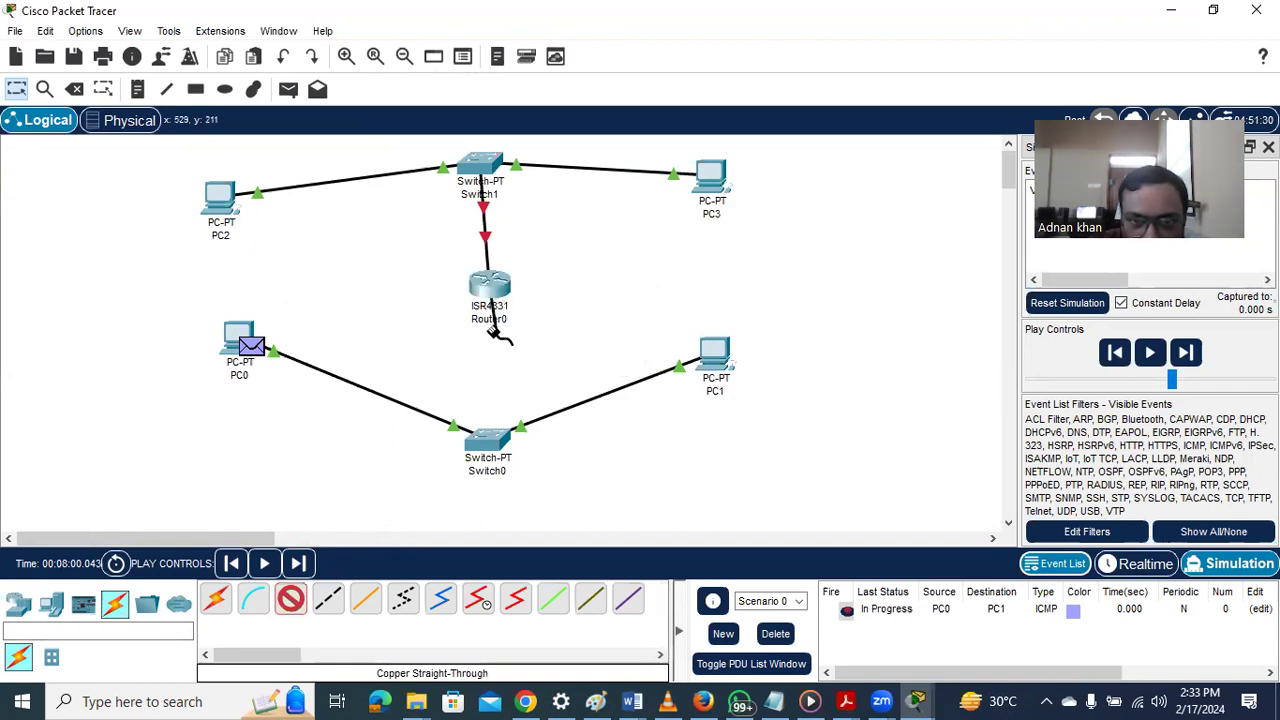
{"action": "left_click", "coordinate": [496, 440]}
{"action": "left_click", "coordinate": [548, 474]}
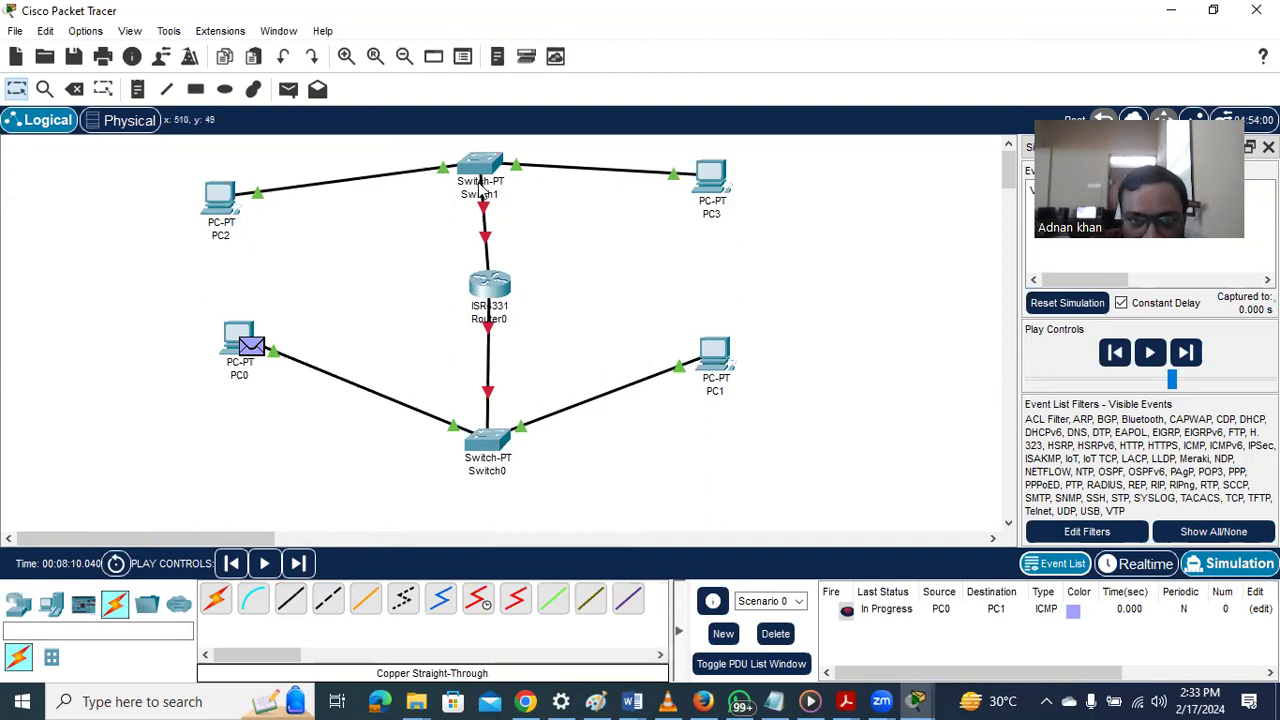
Open Router0, check its boot progress in the command line, and try to access its configuration settings
{"action": "left_click", "coordinate": [492, 288]}
{"action": "left_click", "coordinate": [506, 67]}
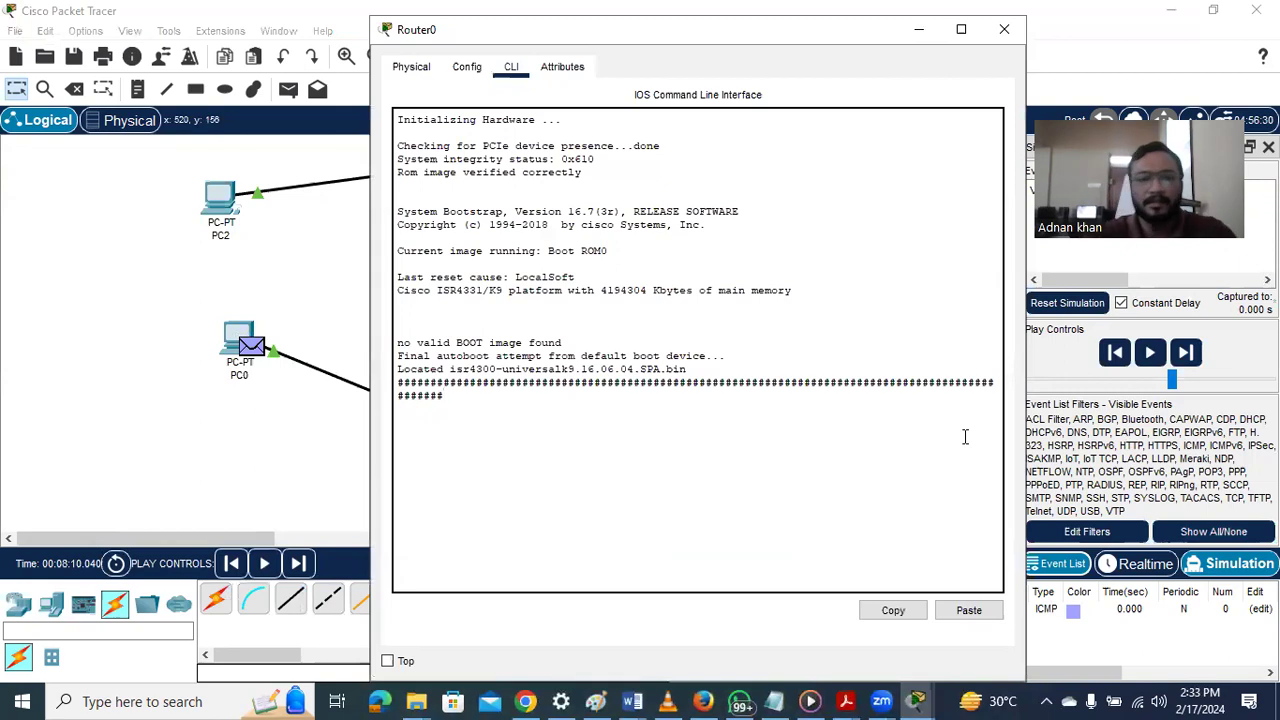
{"action": "left_click", "coordinate": [466, 67]}
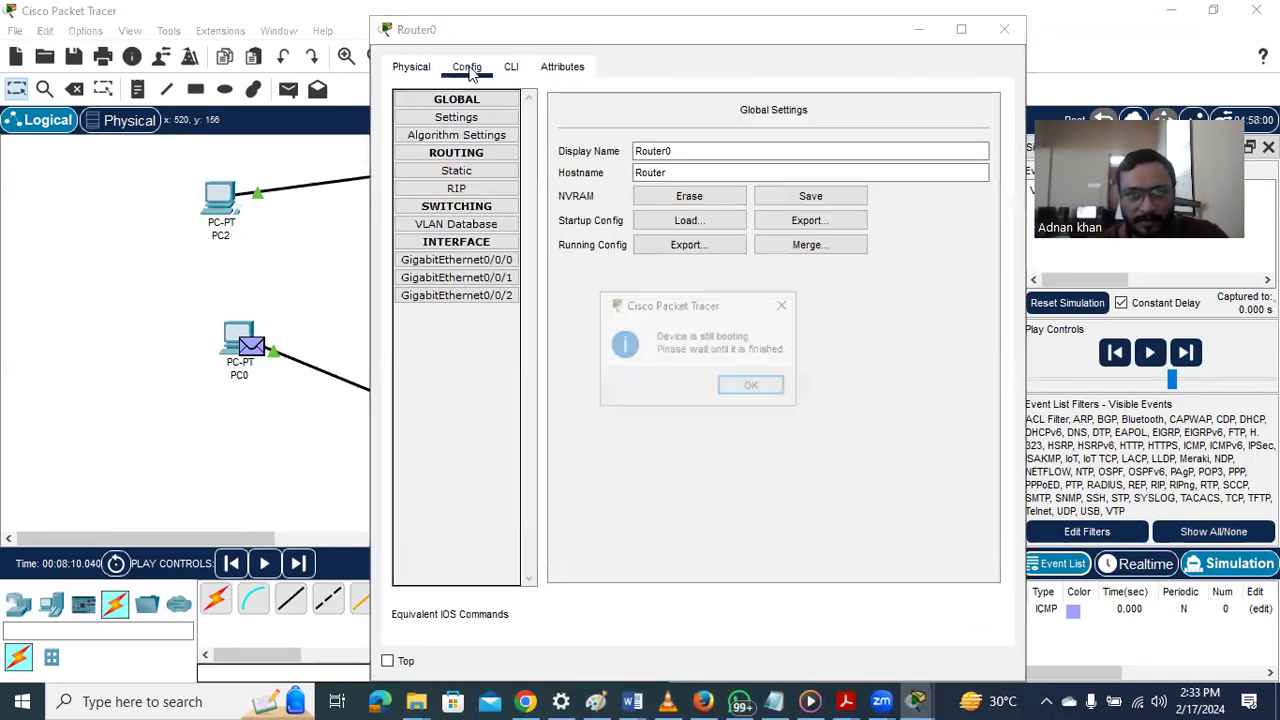
{"action": "left_click", "coordinate": [745, 388]}
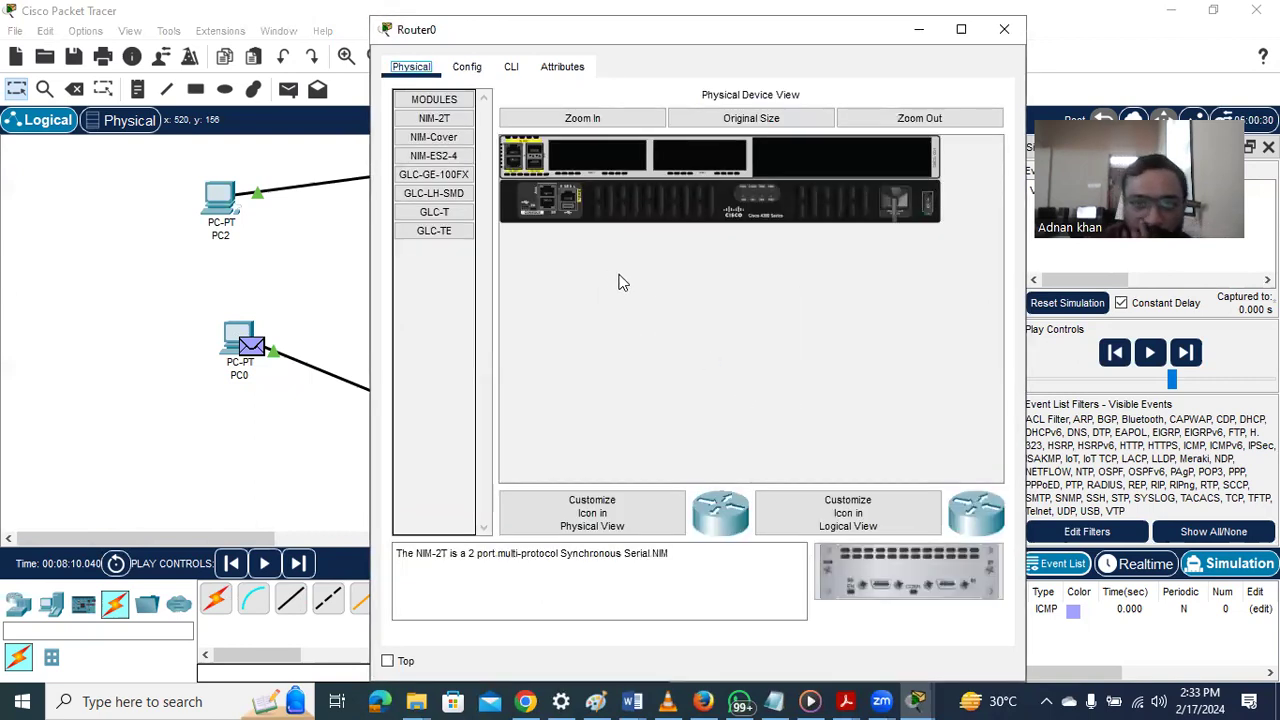
{"action": "left_click", "coordinate": [511, 66]}
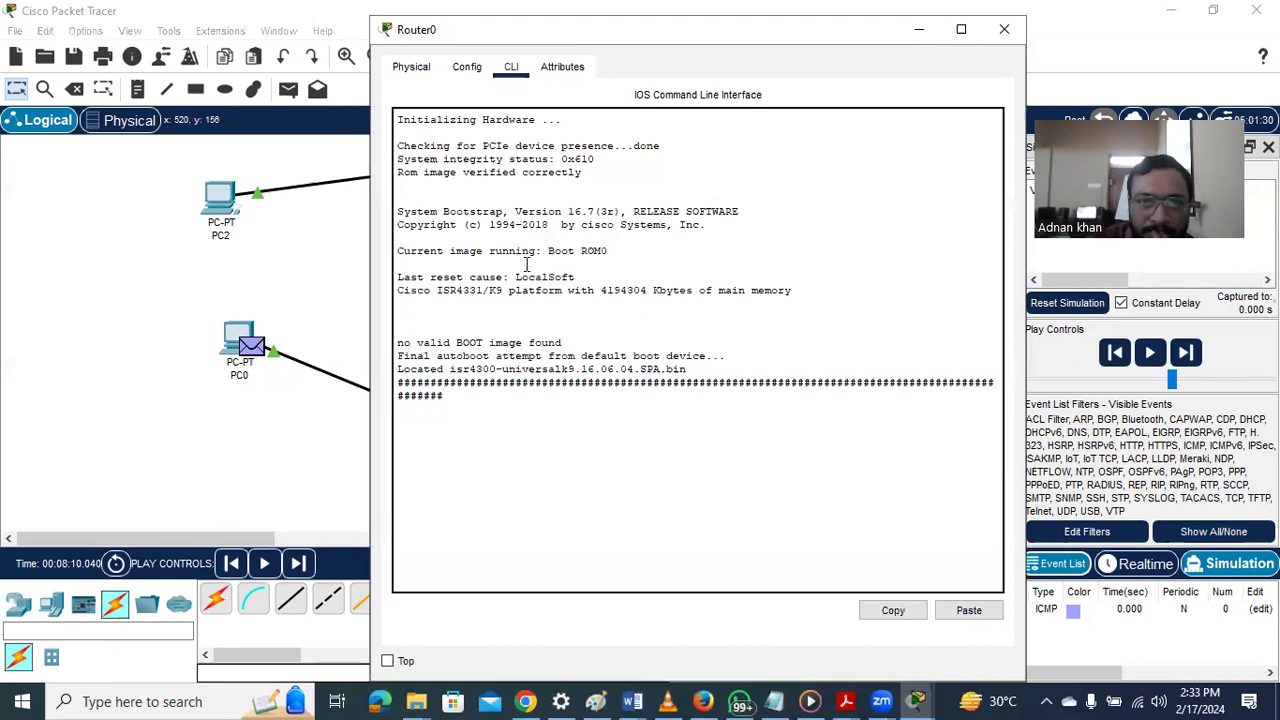
{"action": "left_click", "coordinate": [466, 66]}
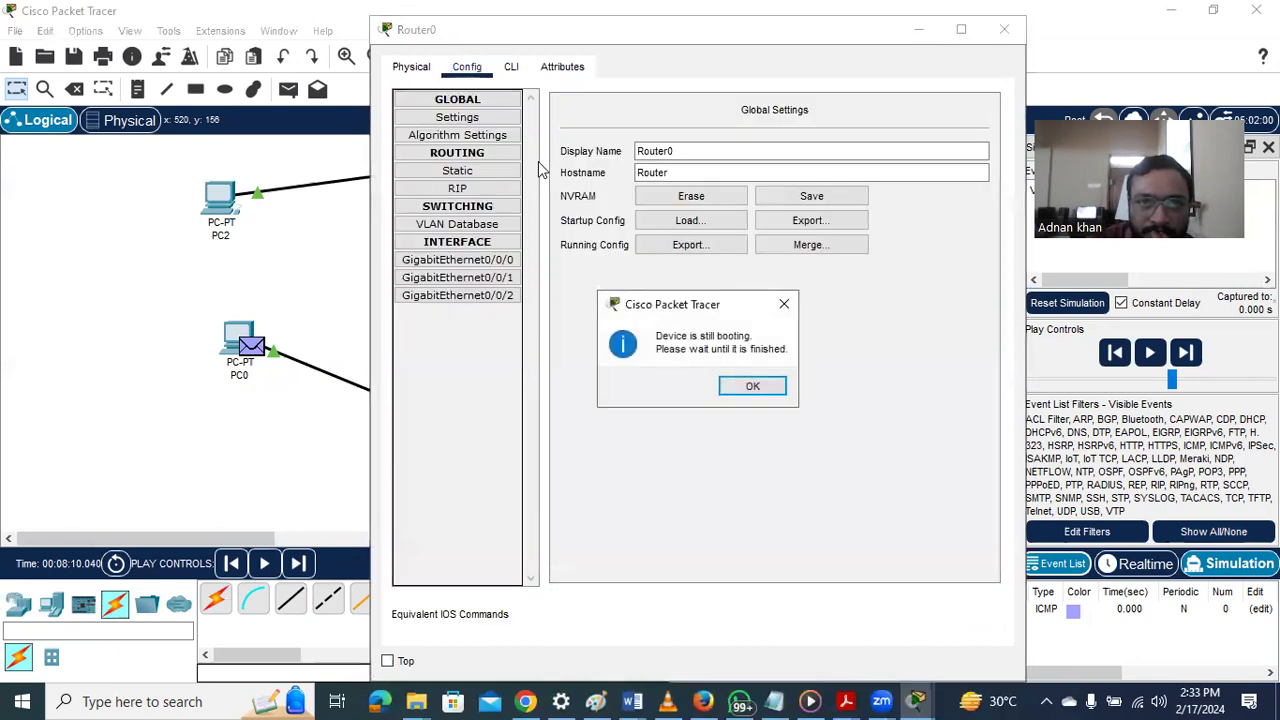
{"action": "left_click", "coordinate": [748, 390]}
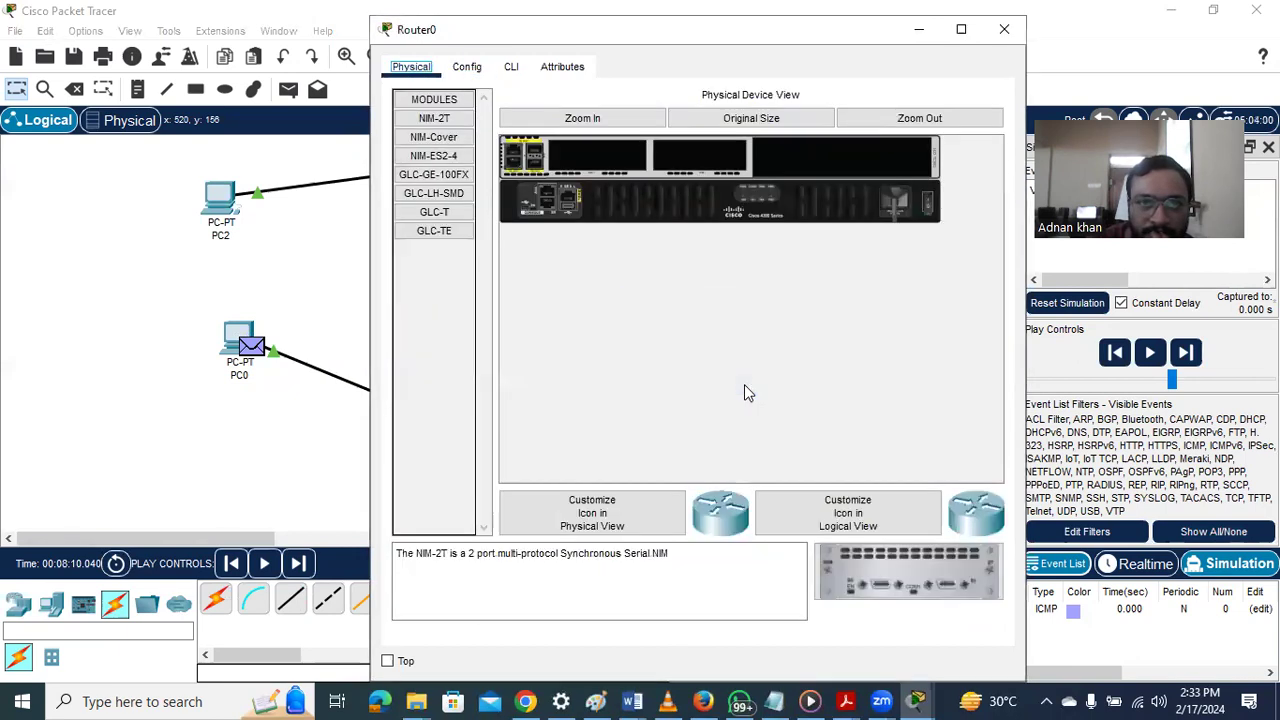
Retry Router0's configuration settings, recheck its boot output in the command line, and close the router's window
{"action": "left_click", "coordinate": [466, 67]}
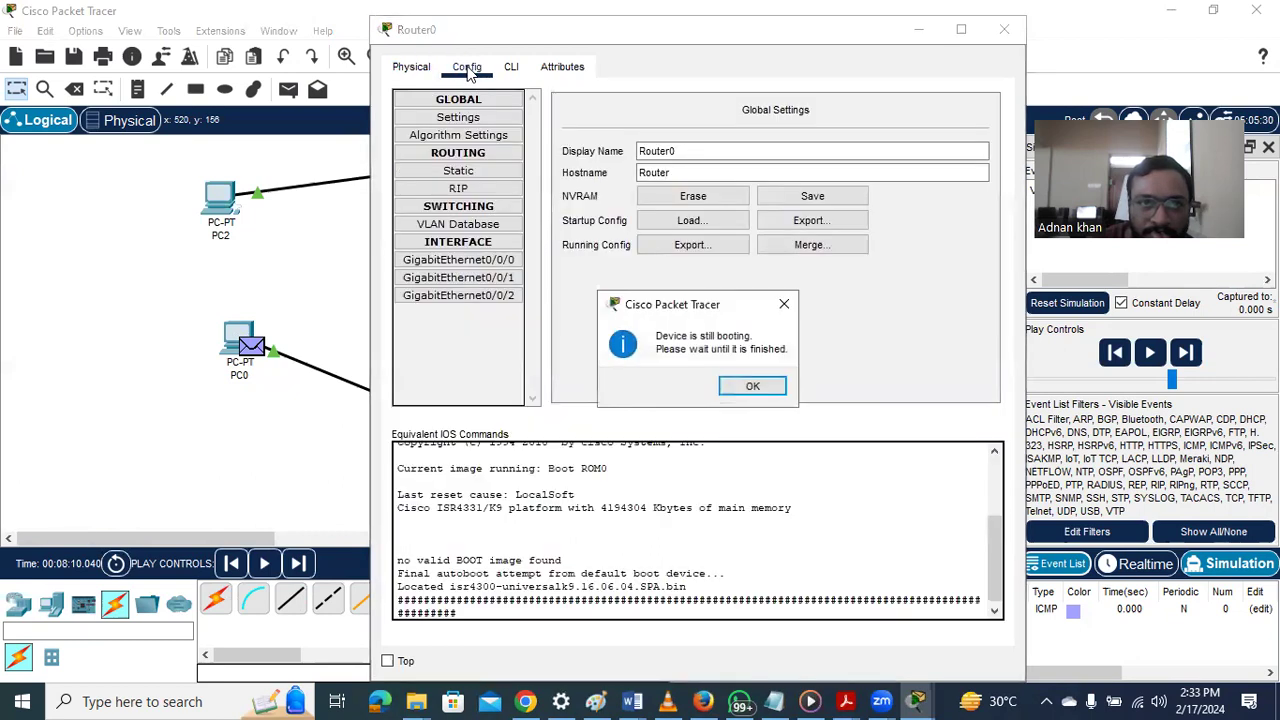
{"action": "left_click", "coordinate": [745, 385]}
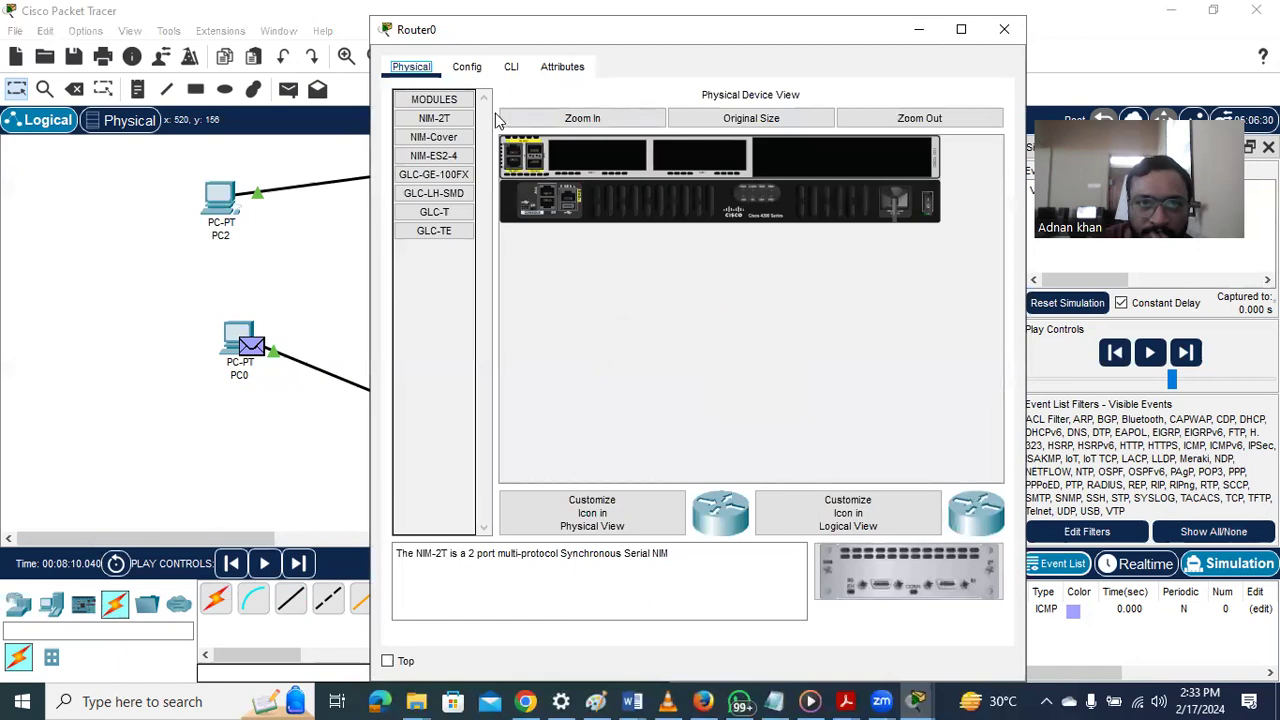
{"action": "left_click", "coordinate": [467, 67]}
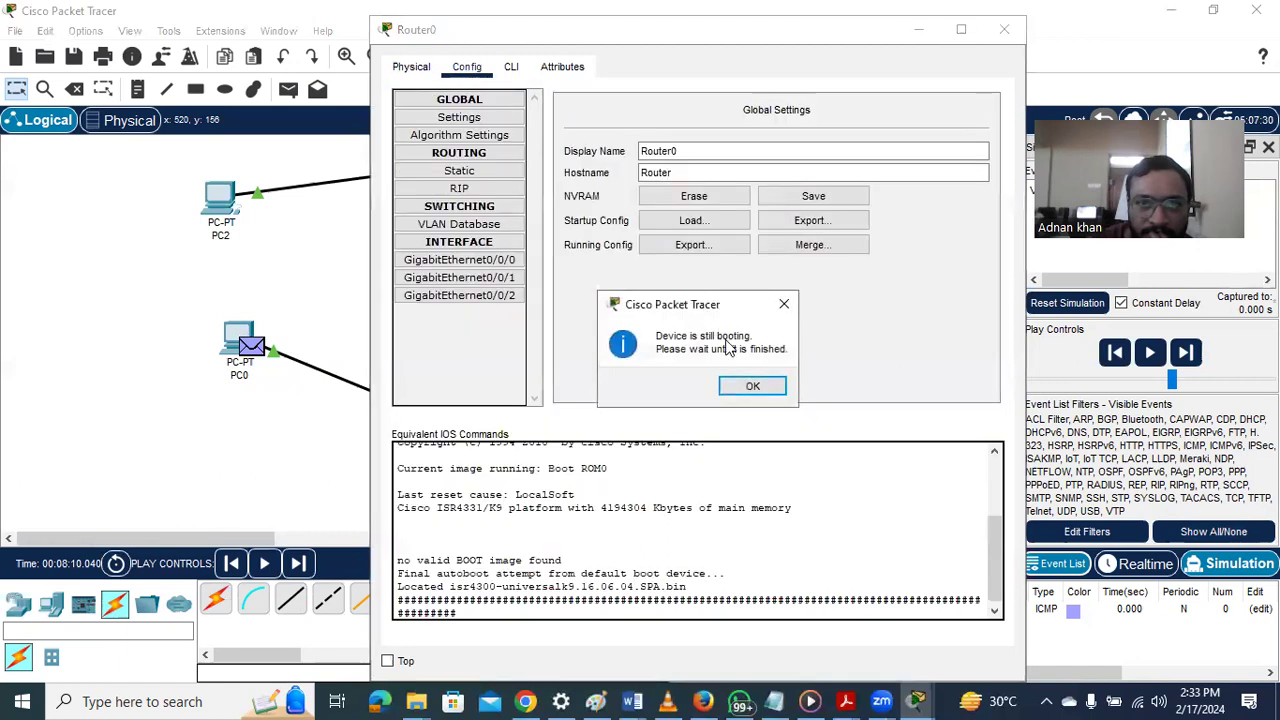
{"action": "left_click", "coordinate": [769, 390]}
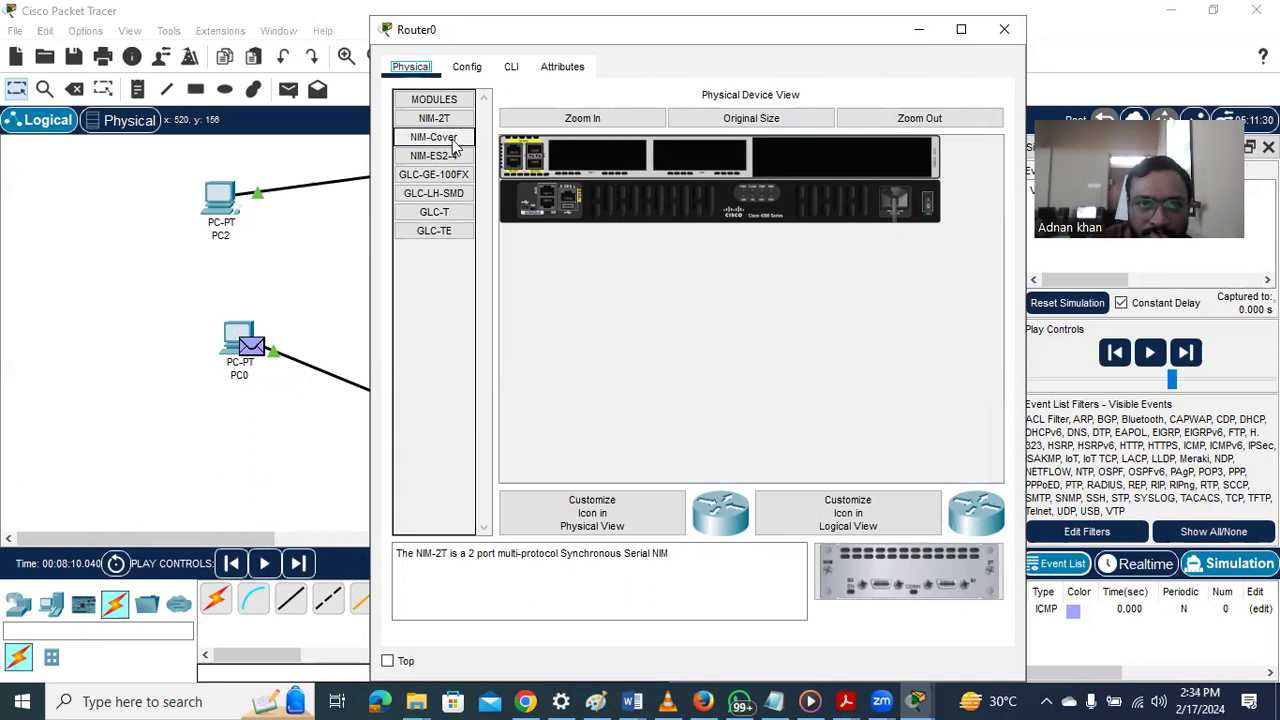
{"action": "left_click", "coordinate": [468, 67]}
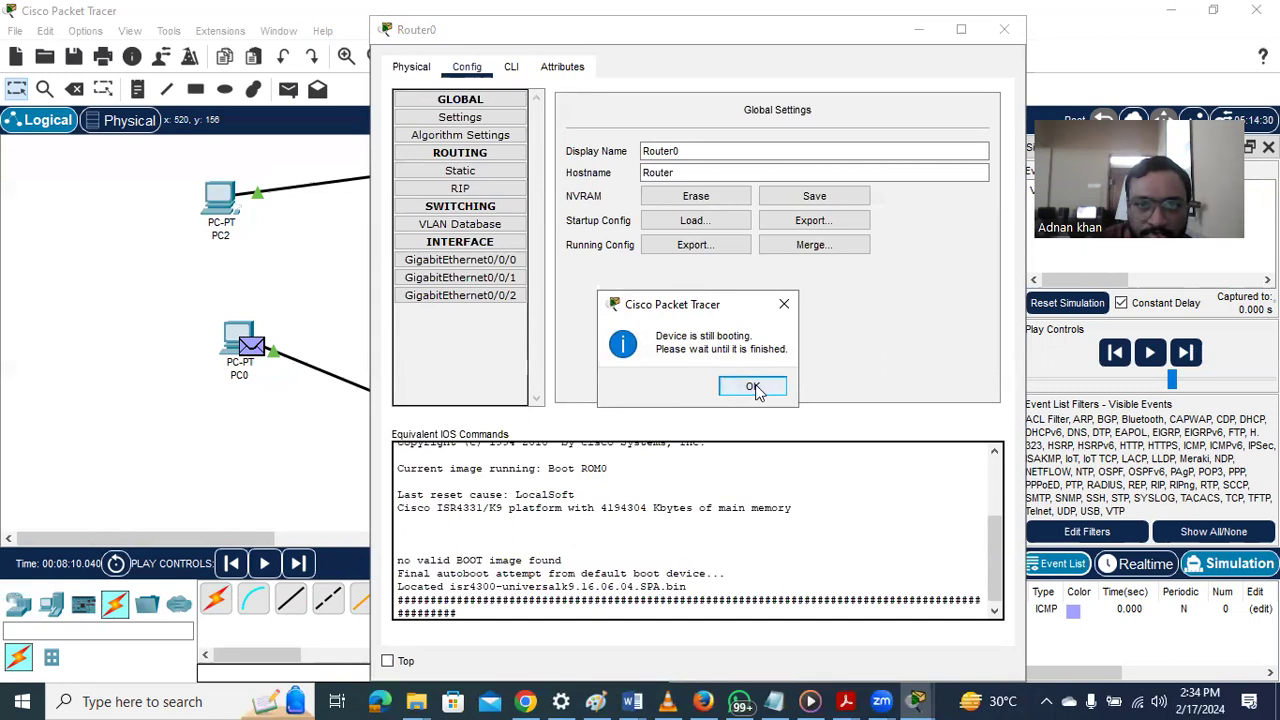
{"action": "left_click", "coordinate": [755, 388]}
{"action": "left_click", "coordinate": [511, 70]}
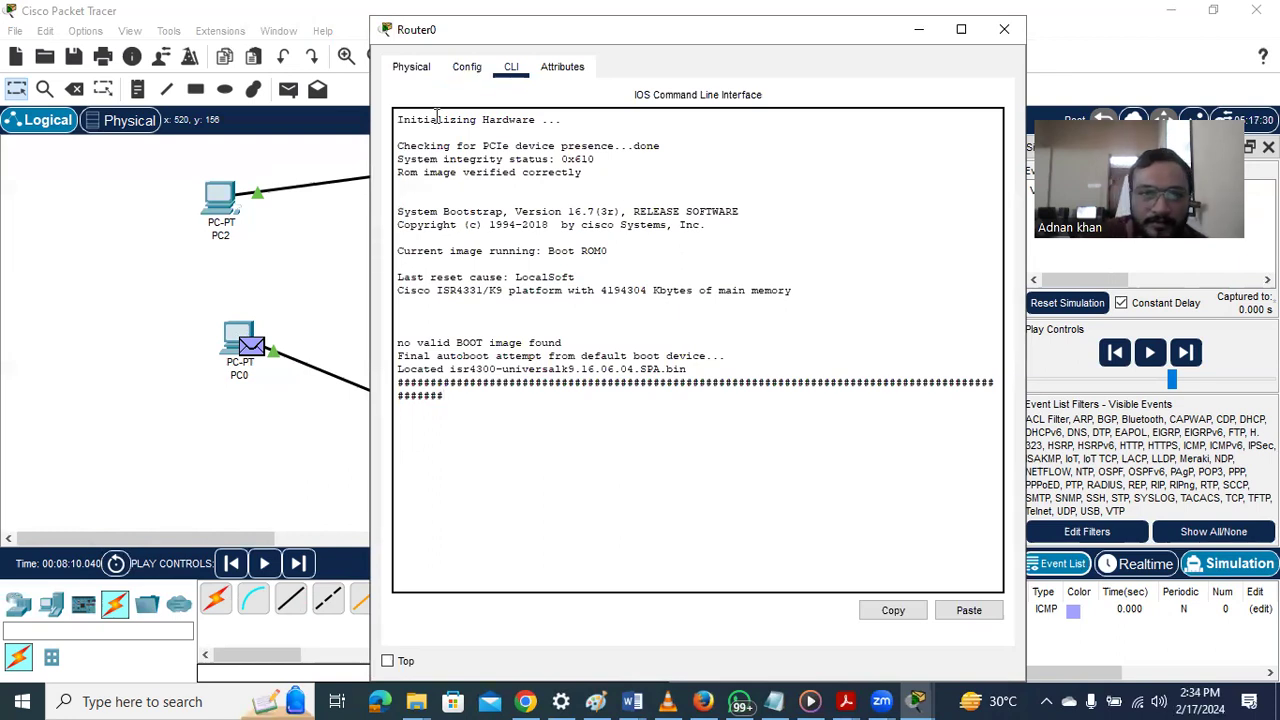
{"action": "left_click", "coordinate": [464, 68]}
{"action": "left_click", "coordinate": [754, 386]}
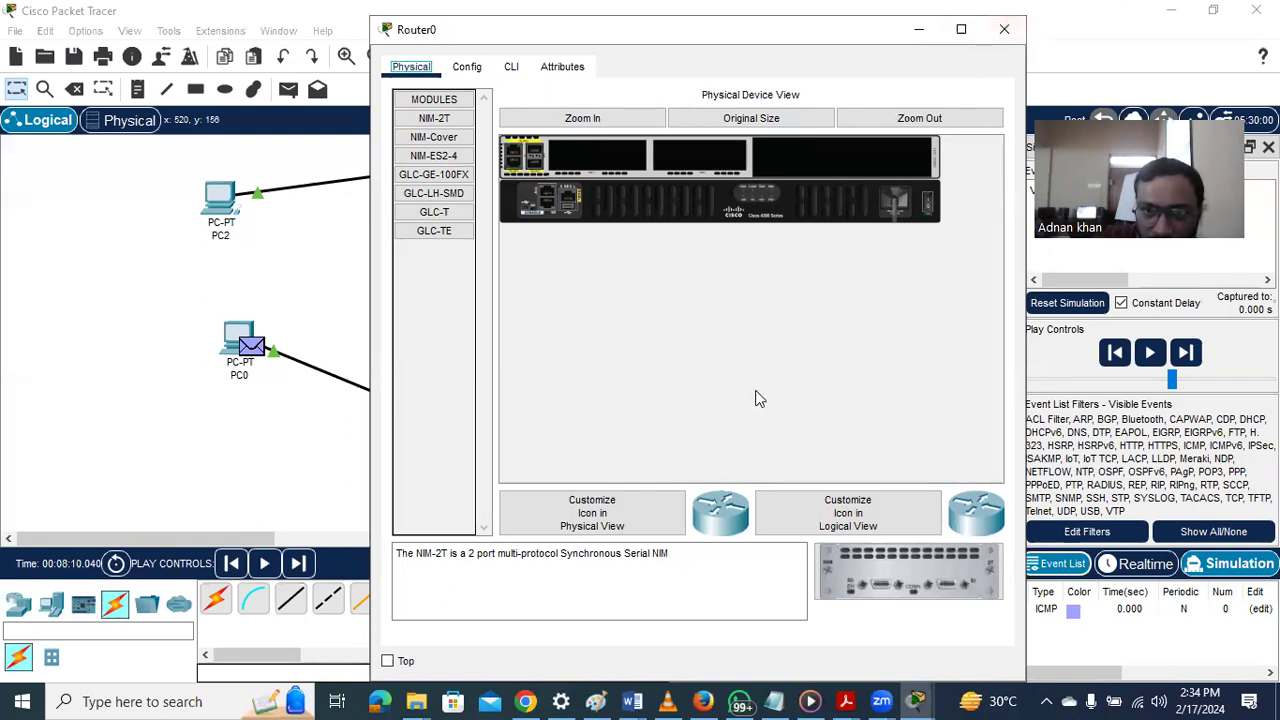
{"action": "left_click", "coordinate": [1004, 30]}
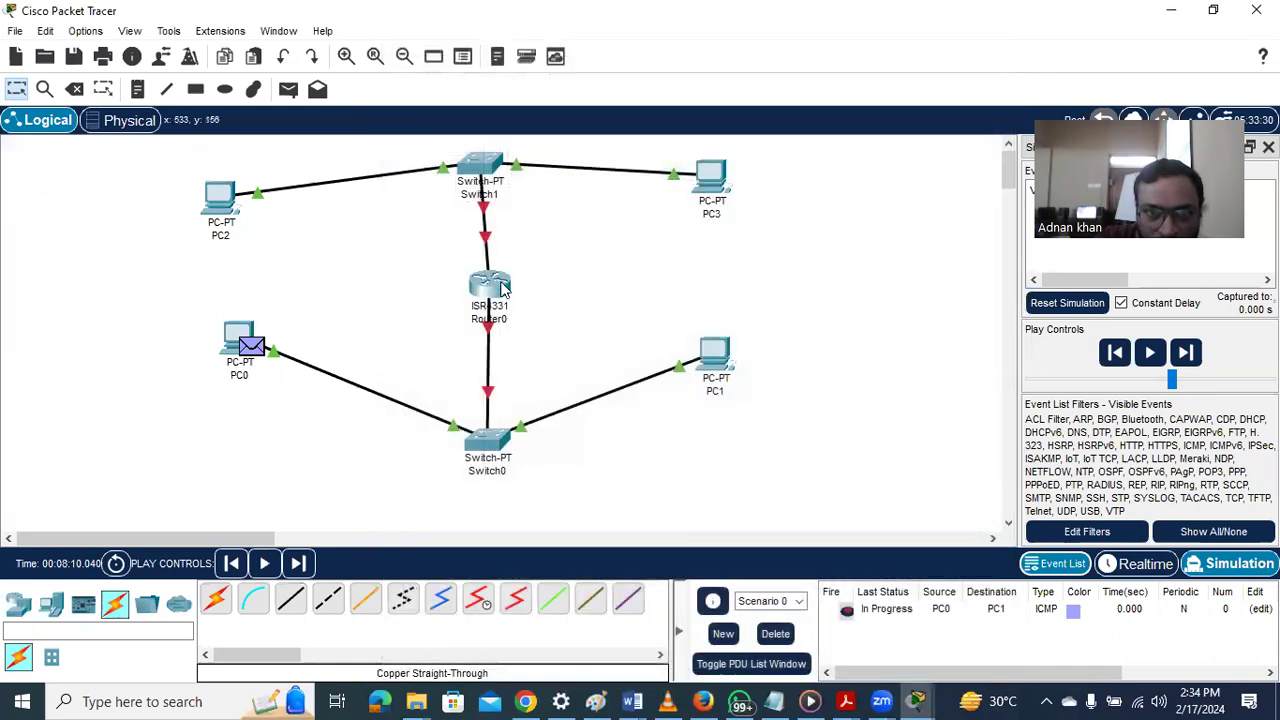
Reopen Router0, try several times to access its configuration settings, and close its window
{"action": "left_click", "coordinate": [495, 287]}
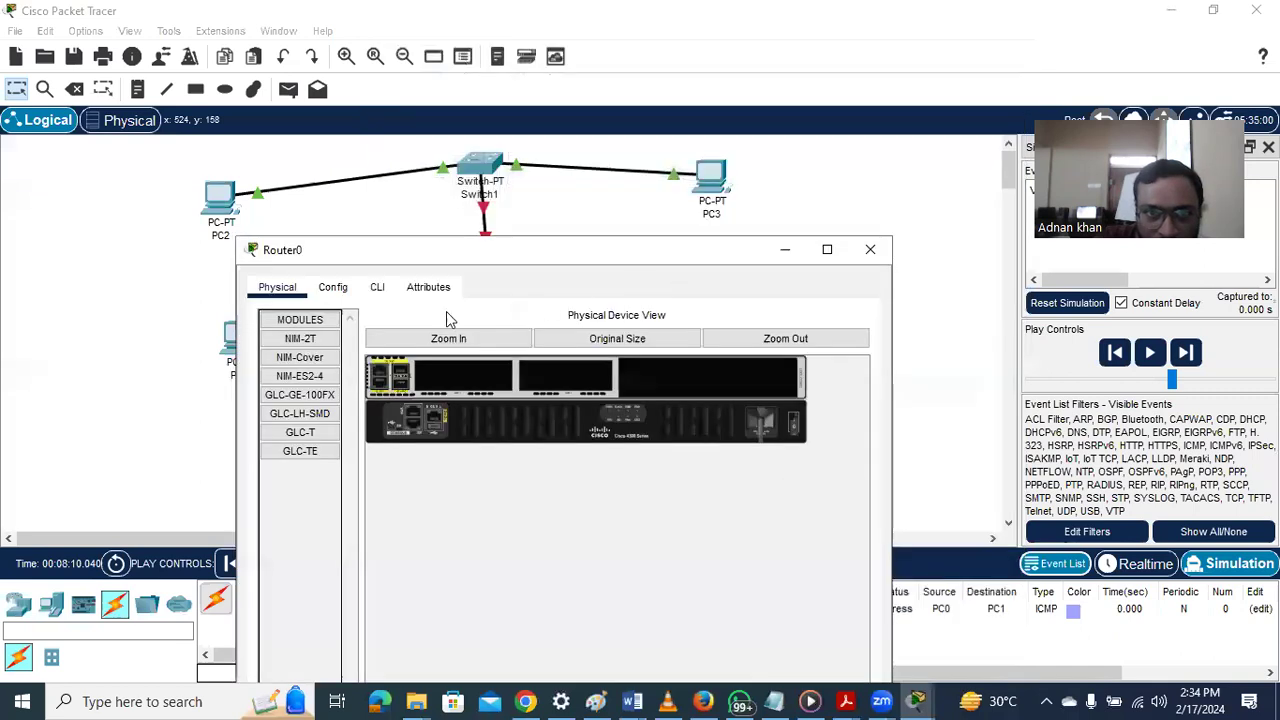
{"action": "left_click", "coordinate": [333, 288]}
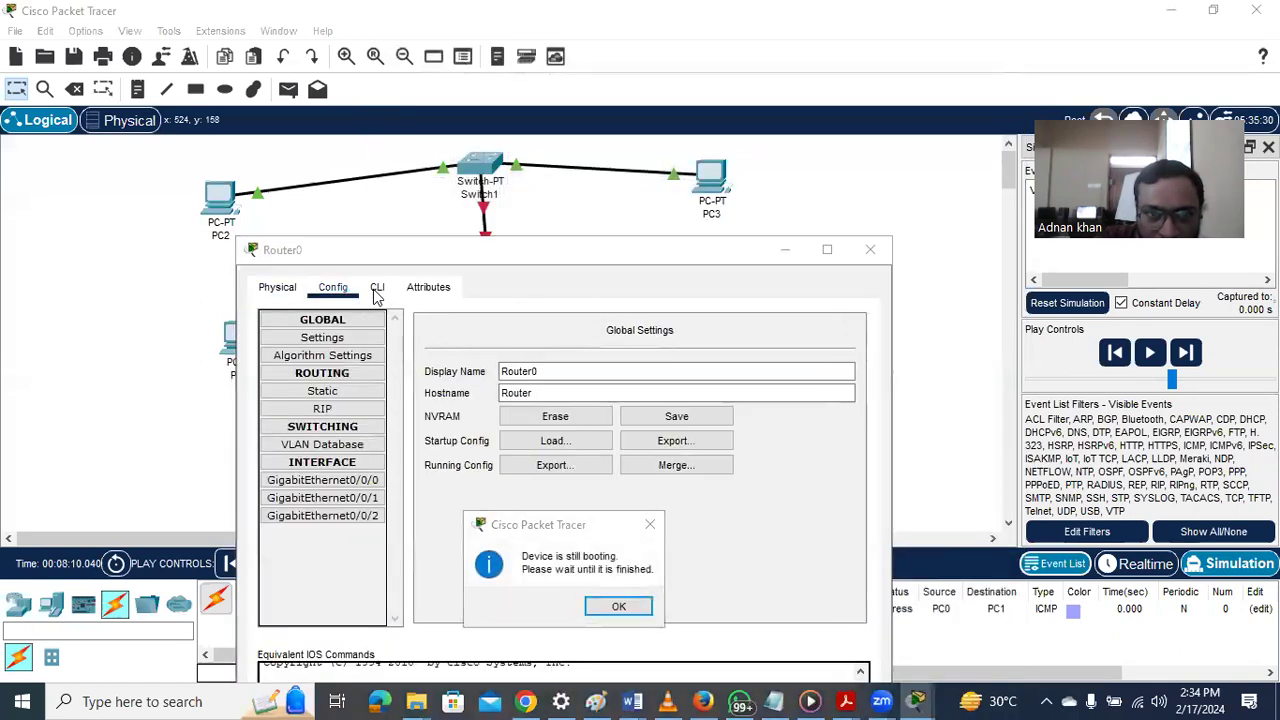
{"action": "left_click", "coordinate": [619, 608]}
{"action": "left_click_drag", "start_coordinate": [617, 241], "coordinate": [617, 183]}
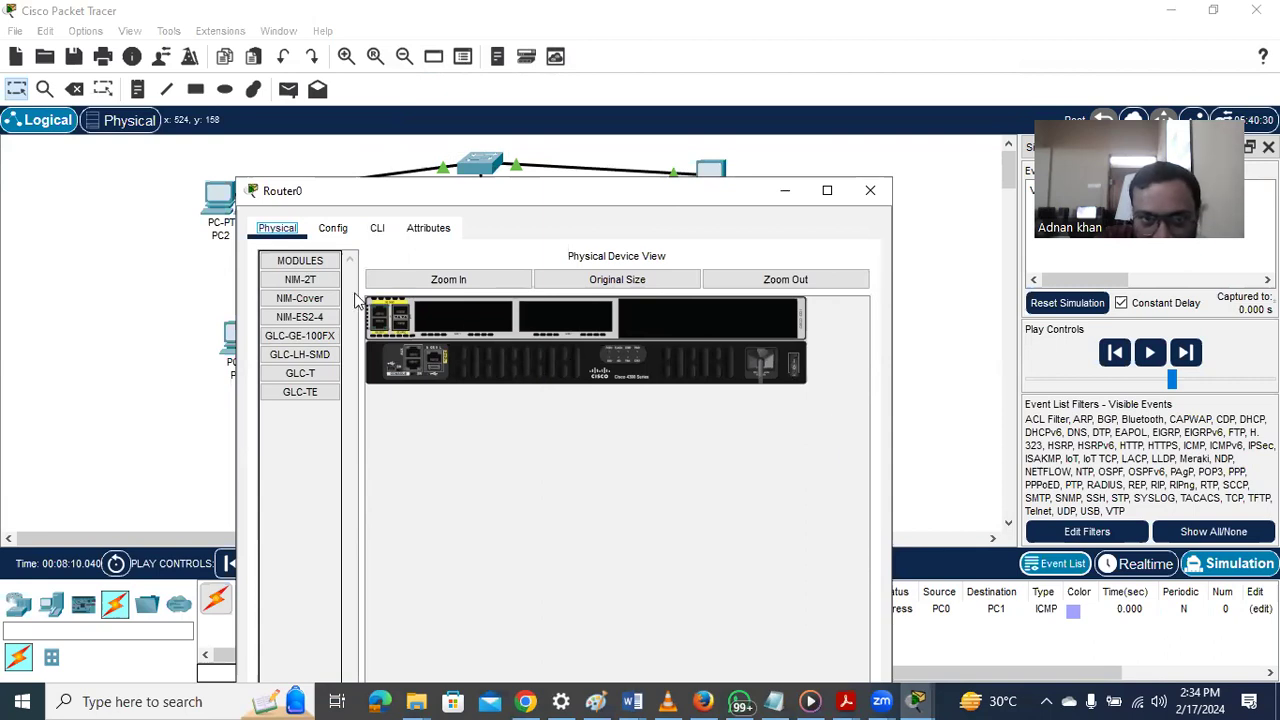
{"action": "left_click", "coordinate": [336, 230]}
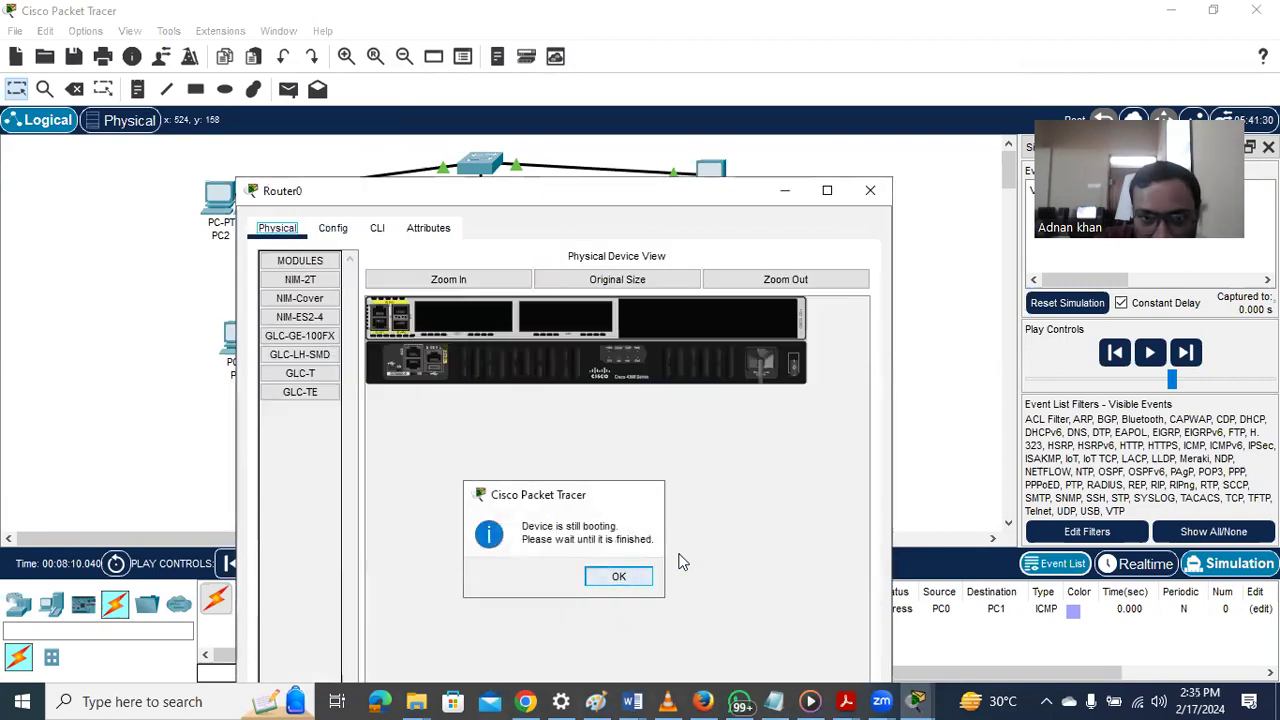
{"action": "key", "text": "Return"}
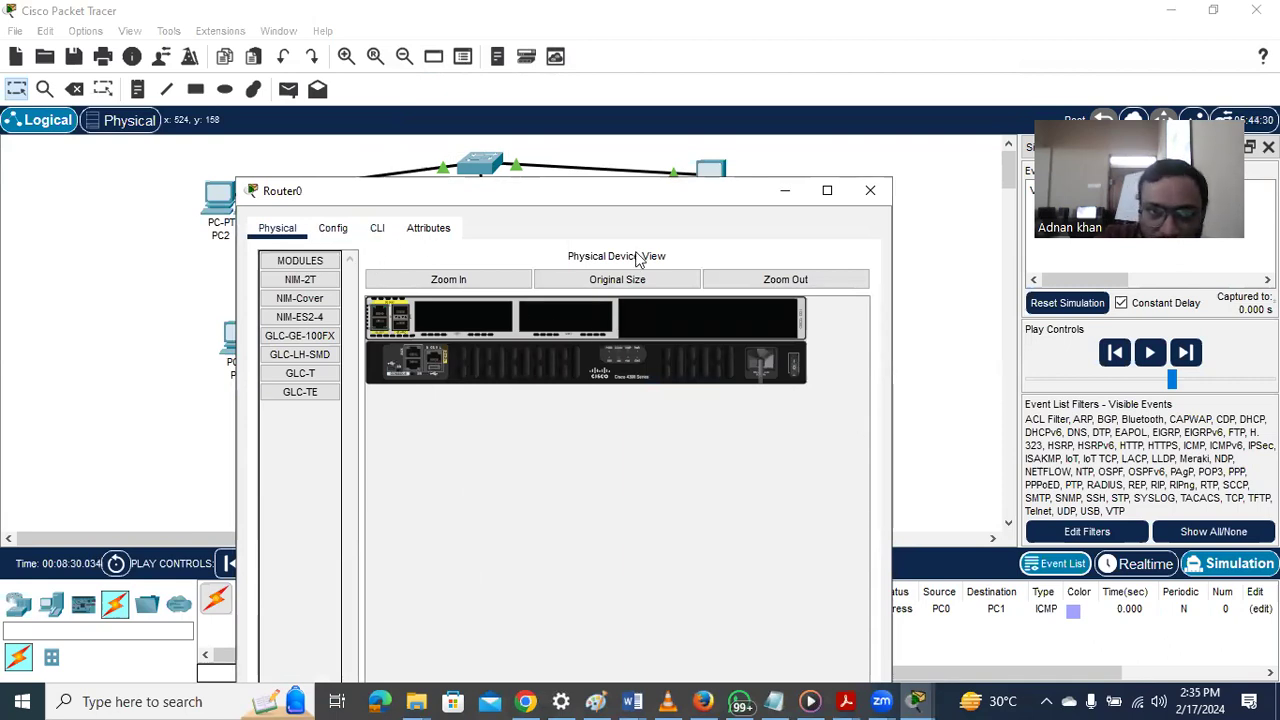
{"action": "left_click", "coordinate": [333, 228]}
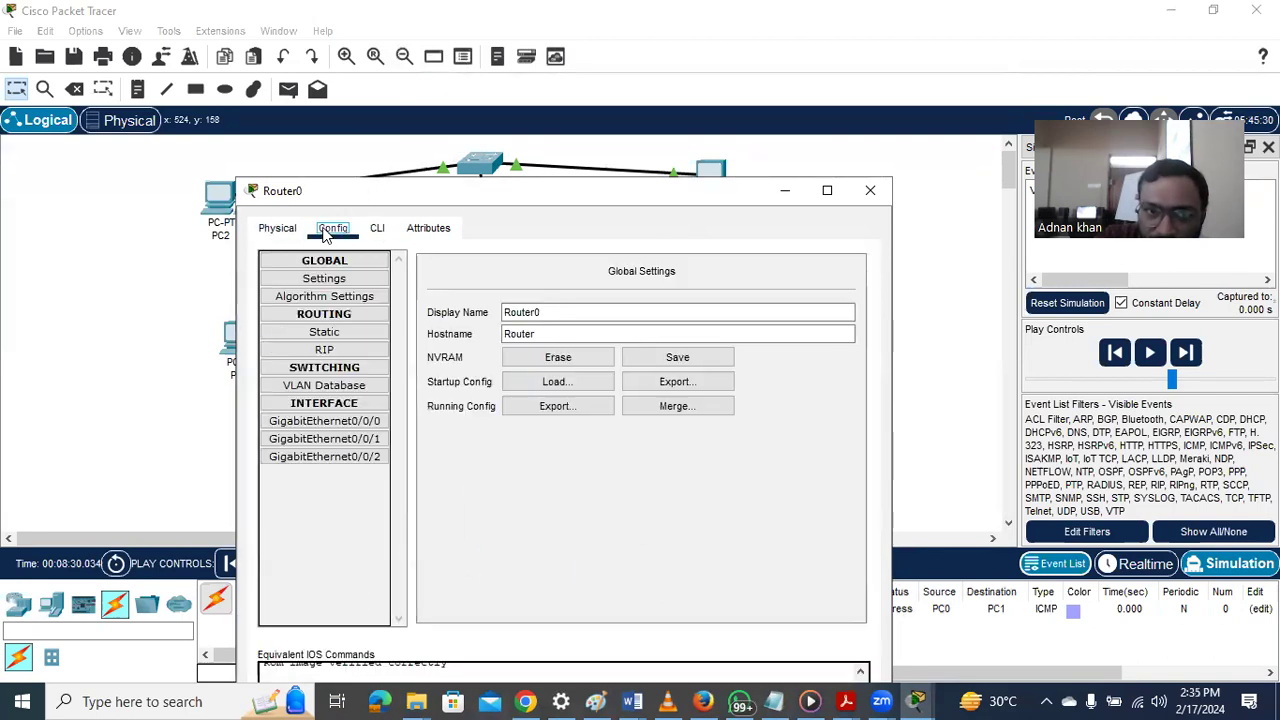
{"action": "left_click", "coordinate": [619, 576]}
{"action": "left_click", "coordinate": [870, 190]}
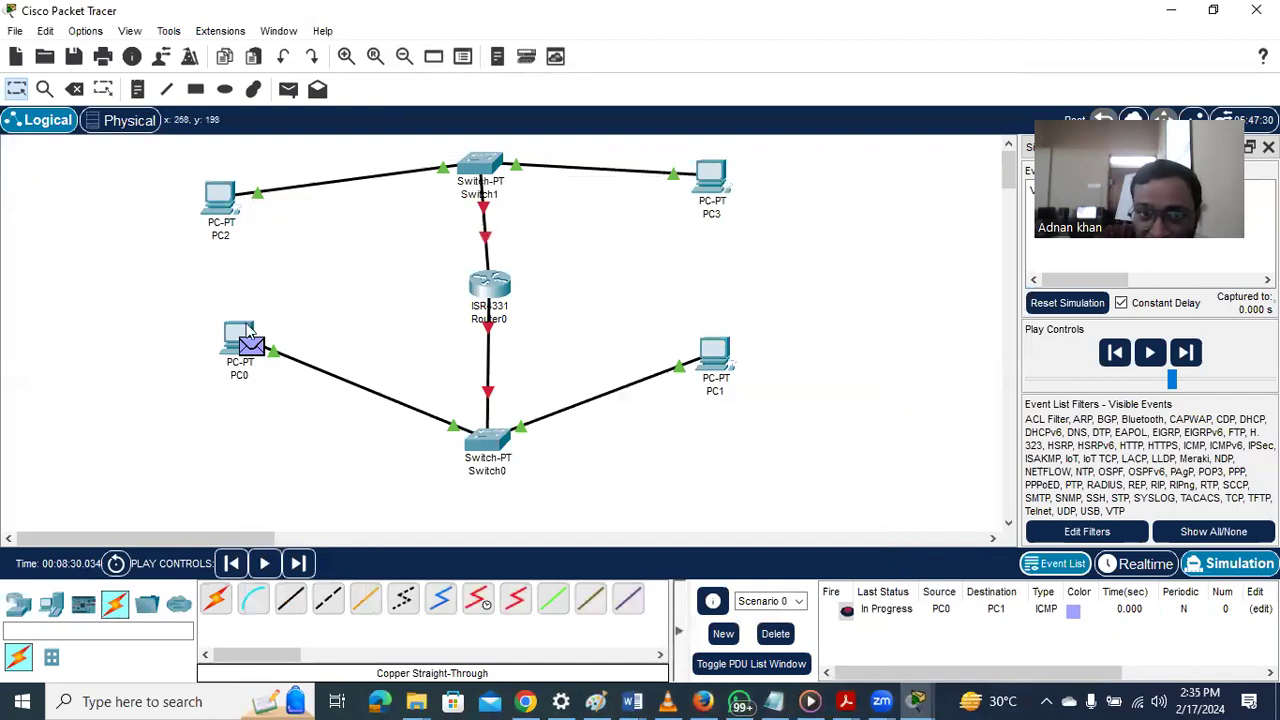
Ping 10.0.0.1 from PC0's command prompt, interrupt the ping, and close PC0's window
{"action": "mouse_move", "coordinate": [712, 190]}
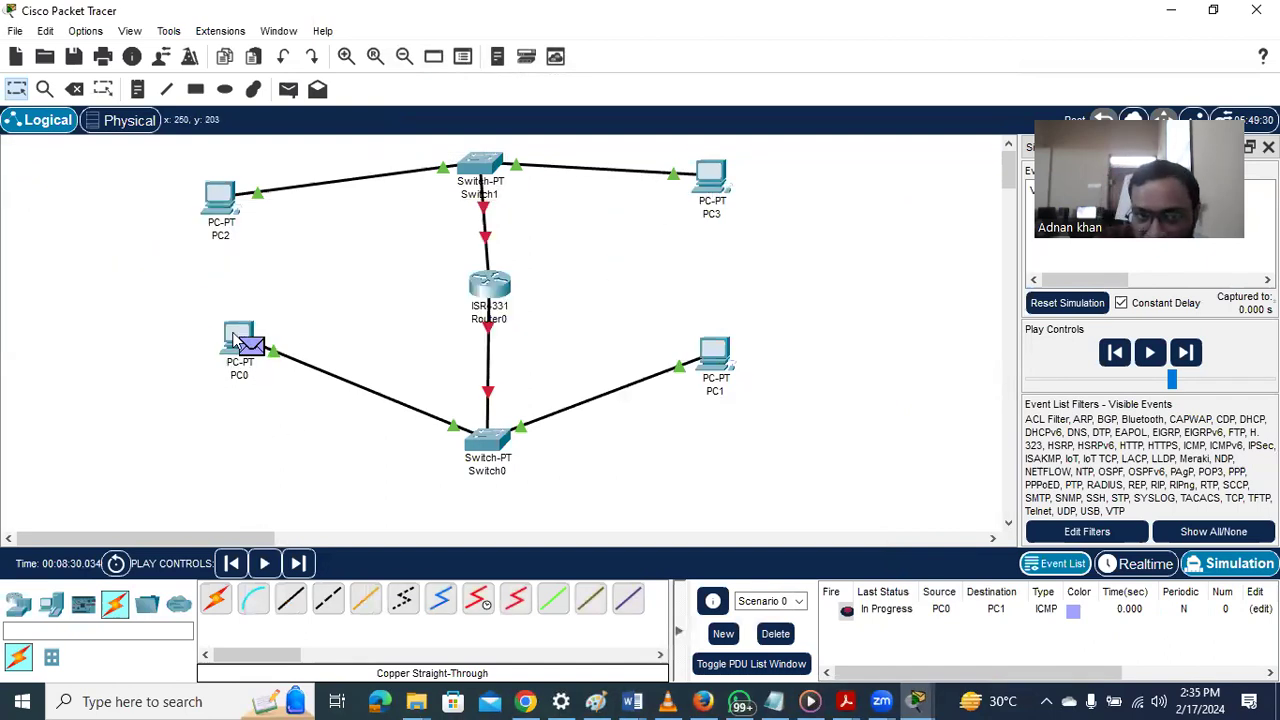
{"action": "left_click", "coordinate": [238, 340]}
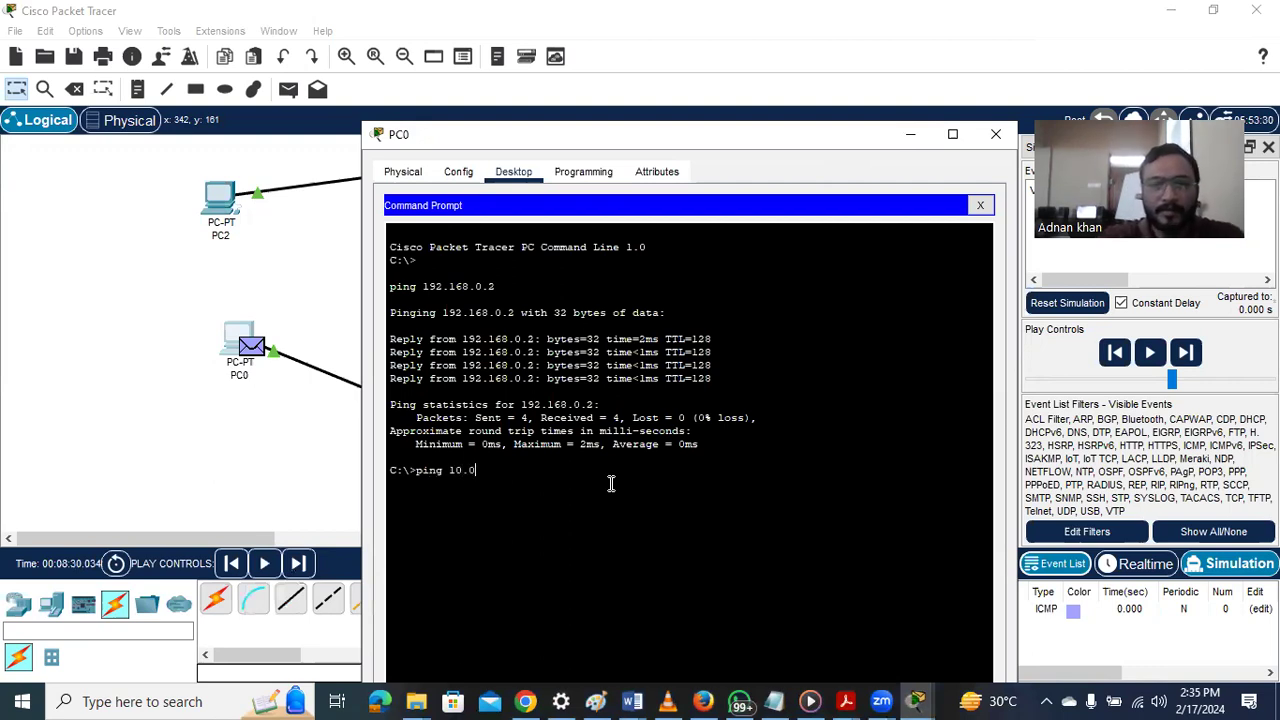
{"action": "key", "text": "Return"}
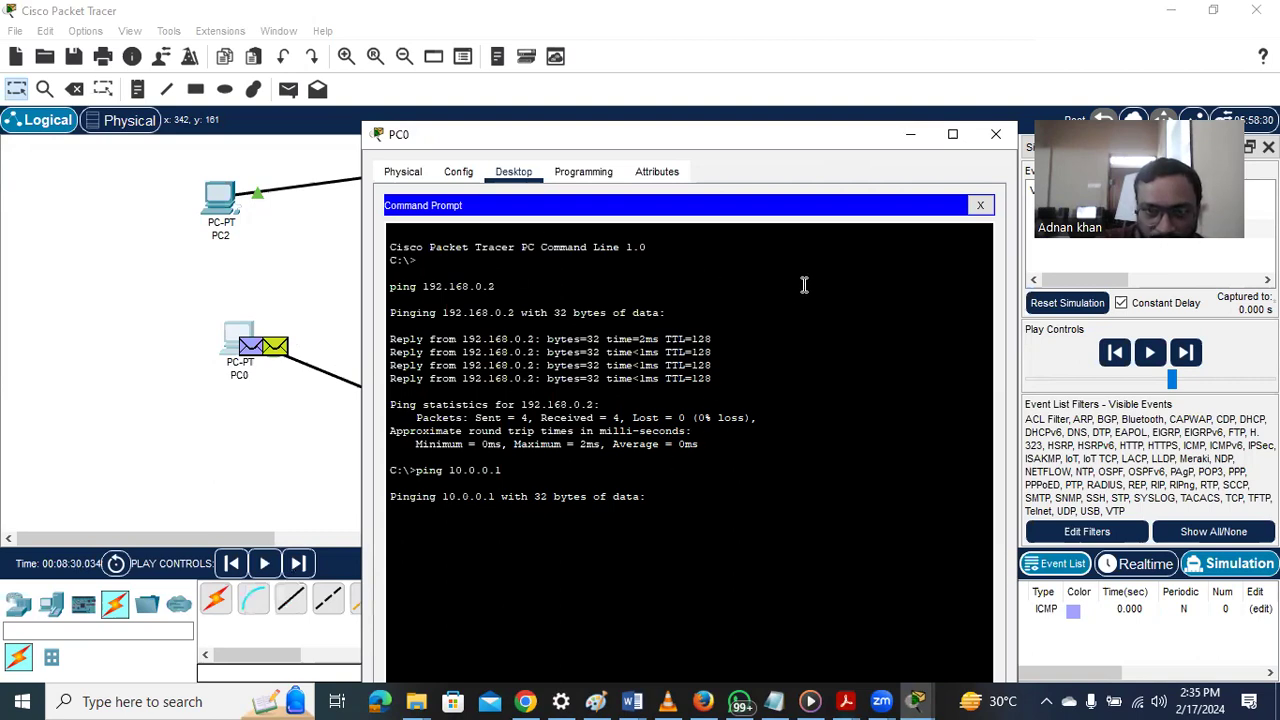
{"action": "key", "text": "ctrl+c"}
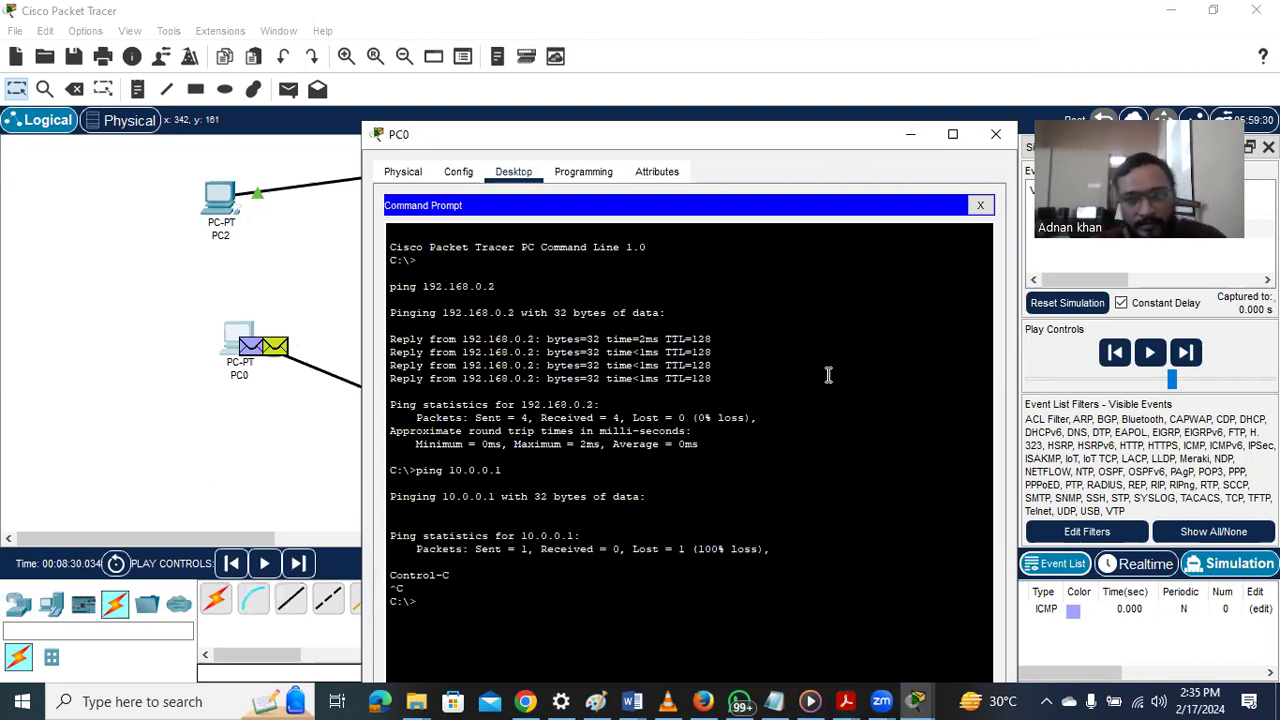
{"action": "left_click", "coordinate": [996, 134]}
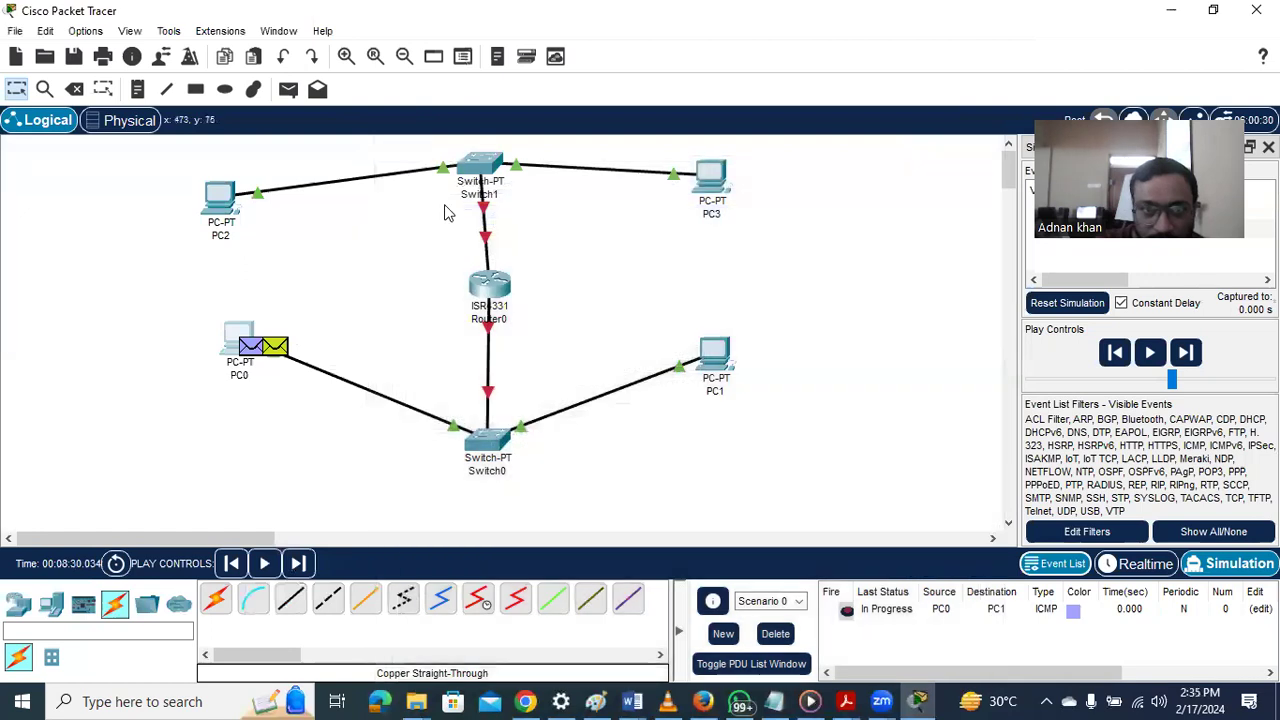
Open Router0 again, try its command line and configuration settings, and close its window
{"action": "left_click", "coordinate": [487, 288]}
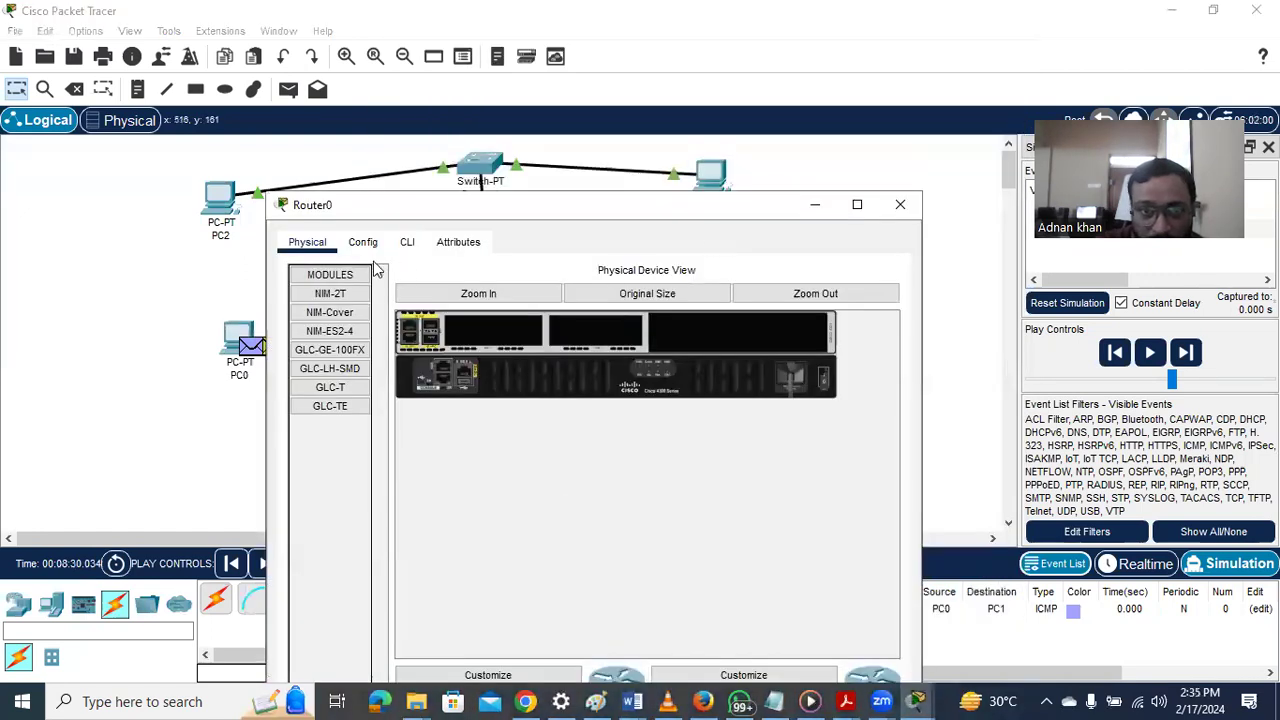
{"action": "left_click", "coordinate": [407, 242]}
{"action": "left_click", "coordinate": [363, 242]}
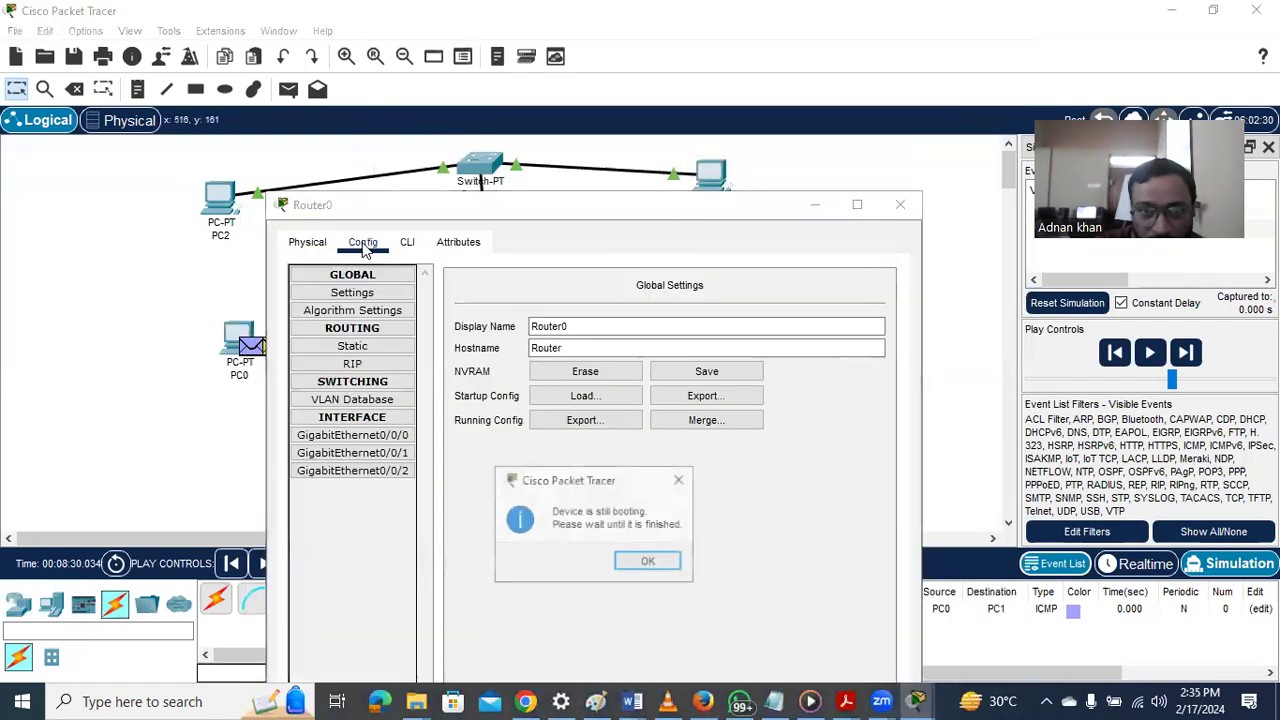
{"action": "left_click", "coordinate": [666, 563]}
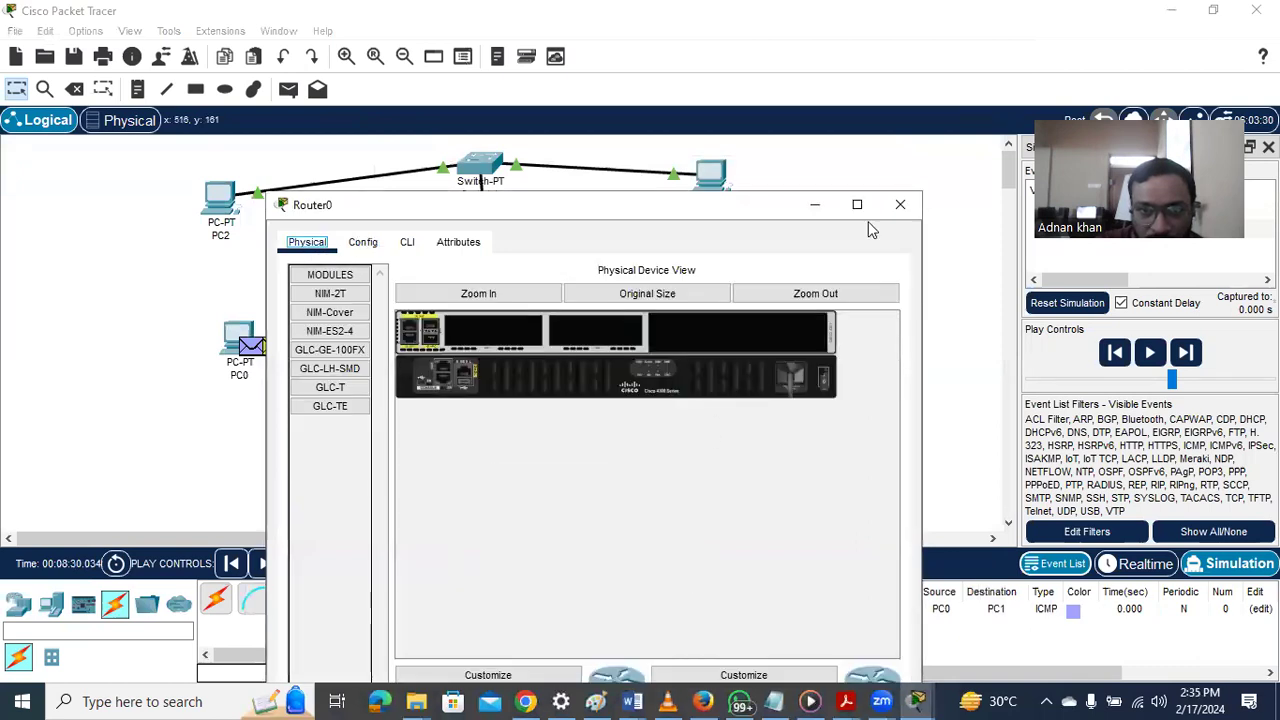
{"action": "left_click", "coordinate": [899, 205]}
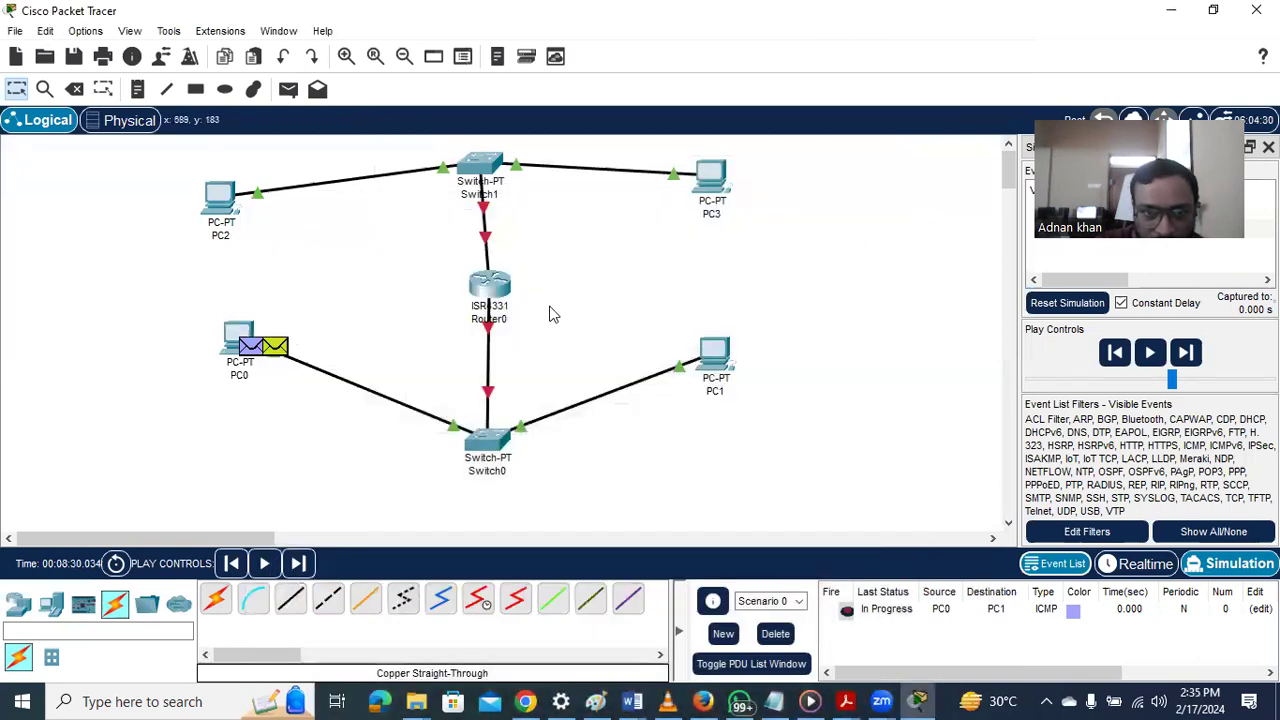
Open Router0, check its boot output in the command line, and try its configuration settings twice
{"action": "left_click", "coordinate": [18, 603]}
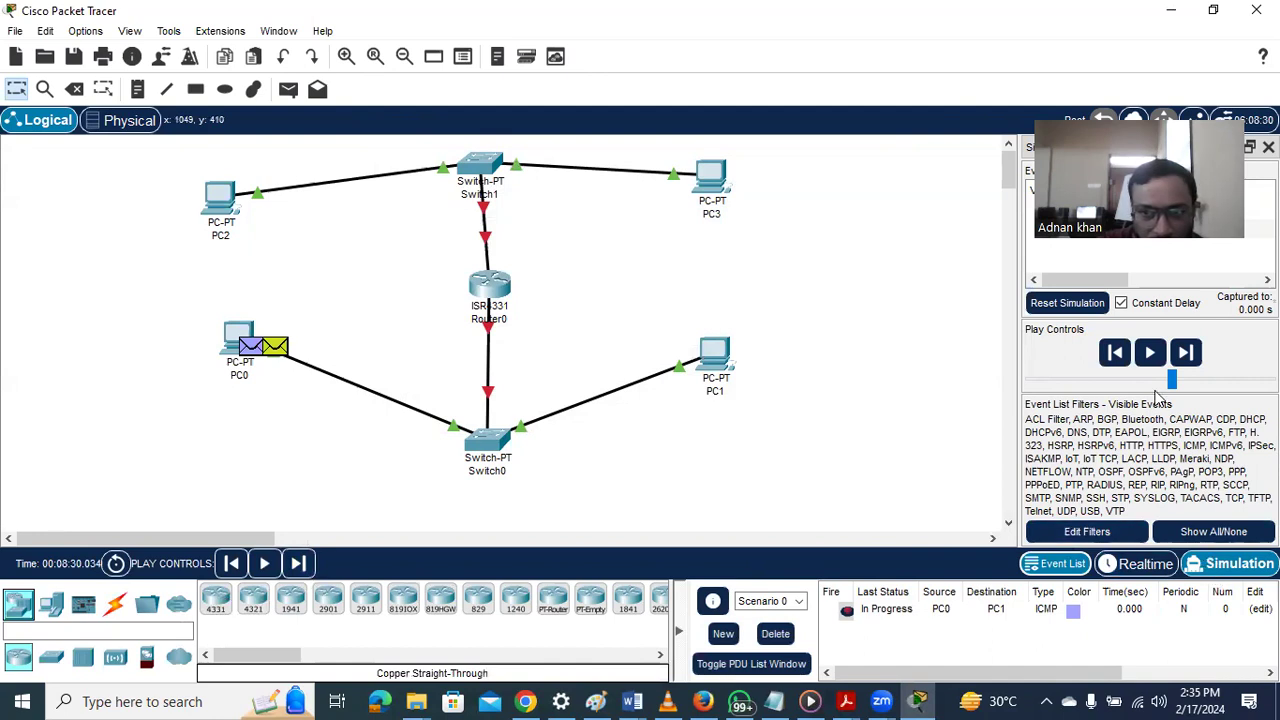
{"action": "left_click", "coordinate": [490, 290]}
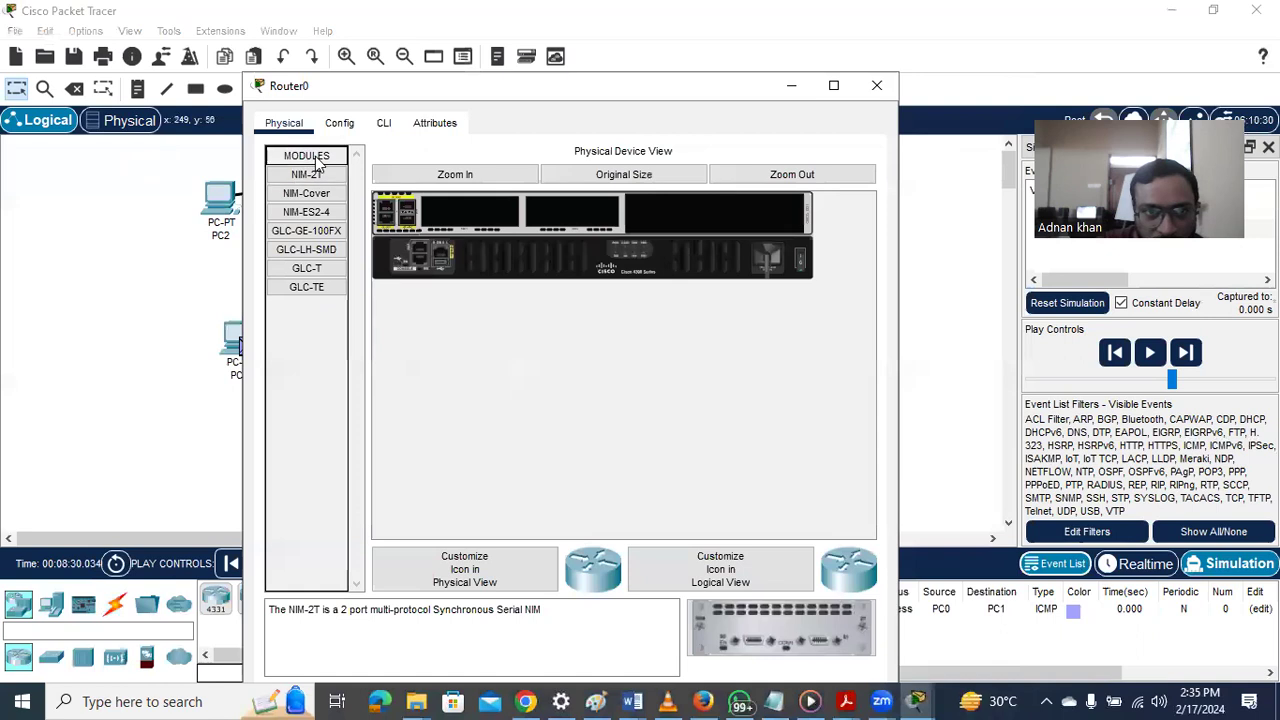
{"action": "left_click", "coordinate": [383, 123]}
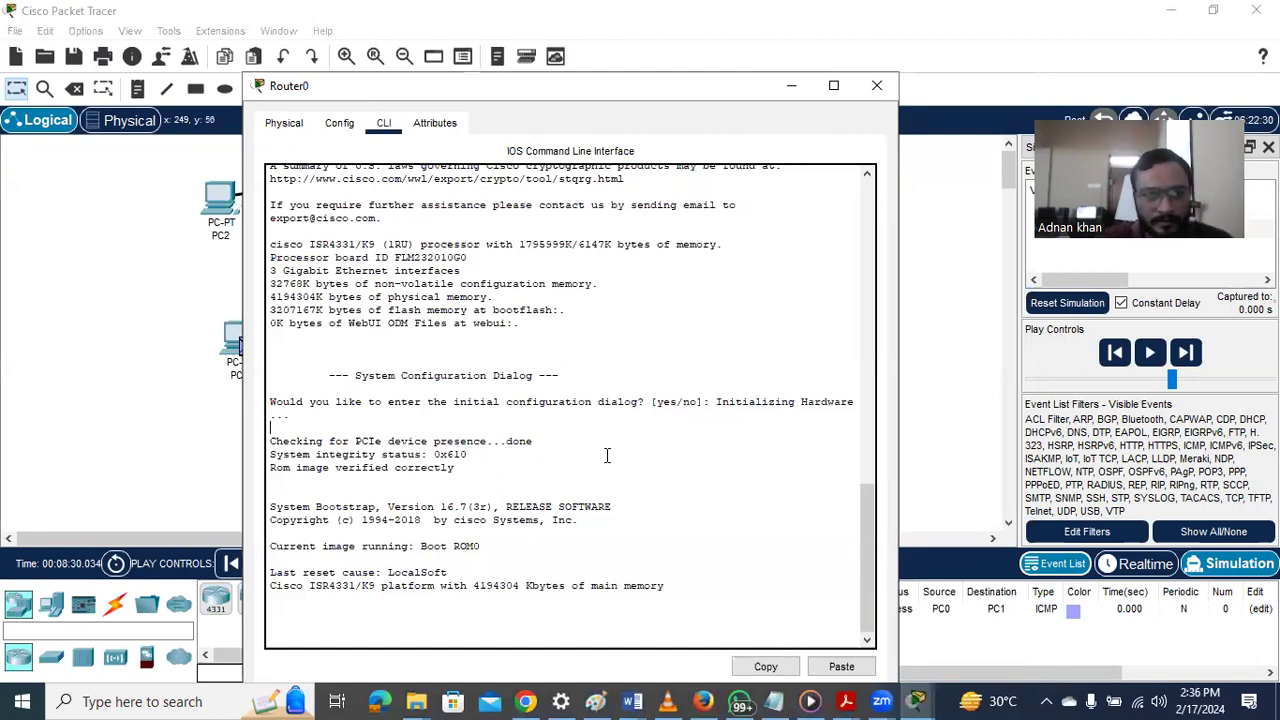
{"action": "left_click", "coordinate": [339, 123]}
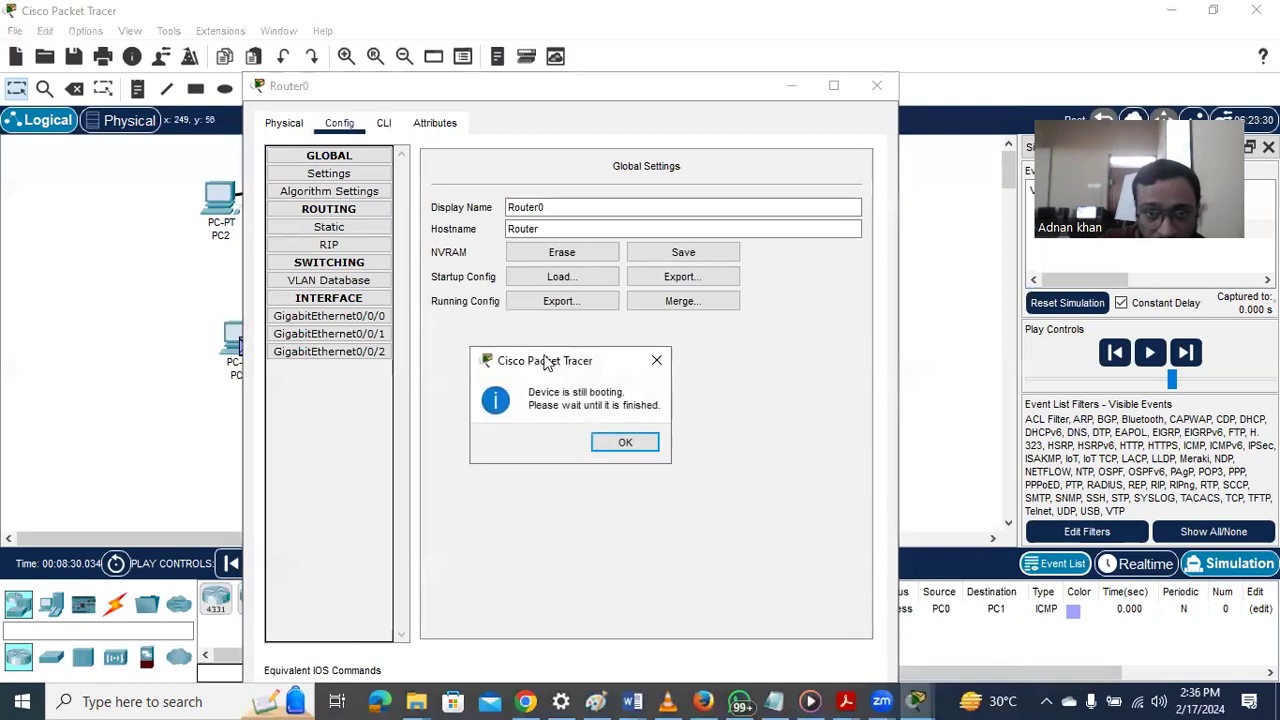
{"action": "left_click", "coordinate": [626, 442]}
{"action": "left_click", "coordinate": [339, 123]}
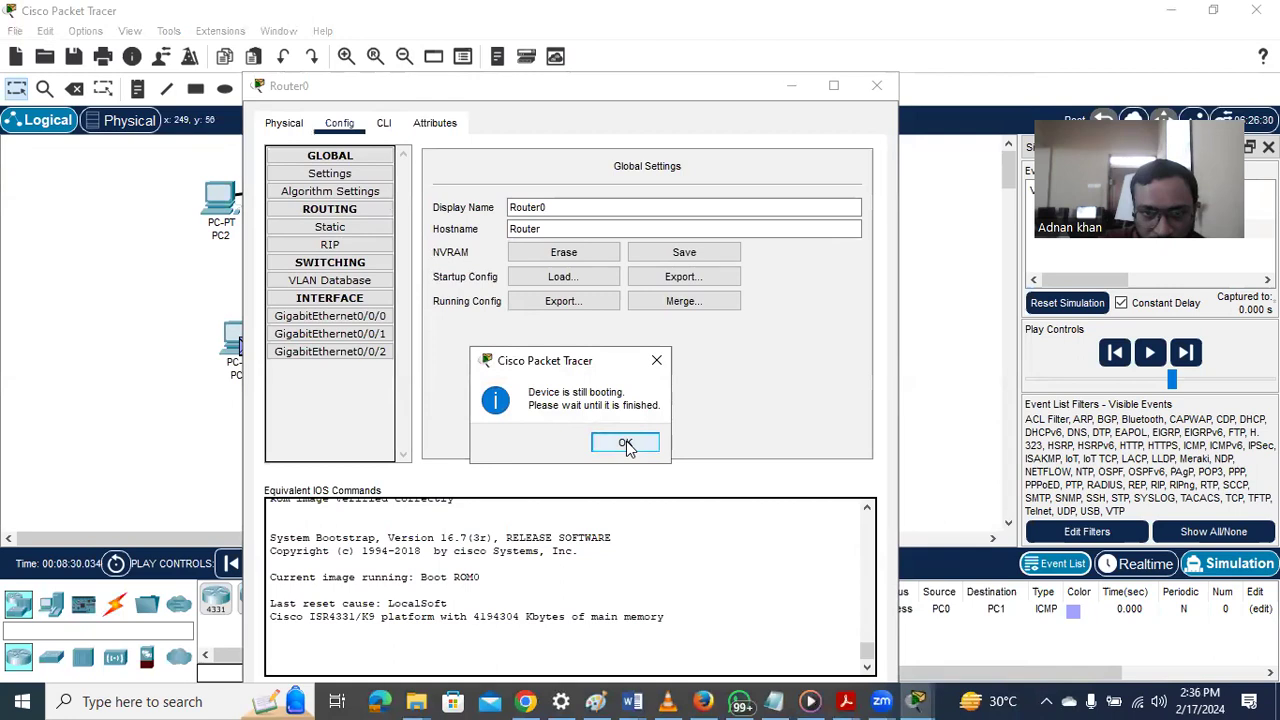
{"action": "left_click", "coordinate": [626, 443]}
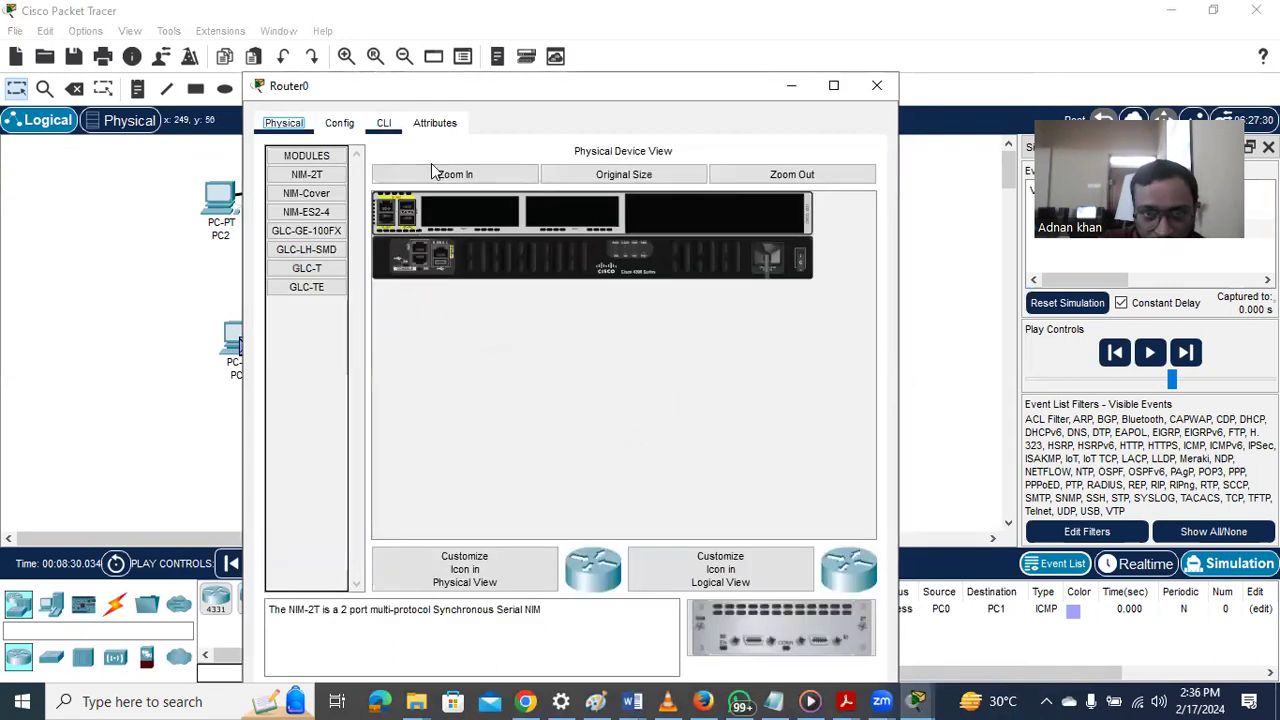
{"action": "left_click", "coordinate": [384, 123]}
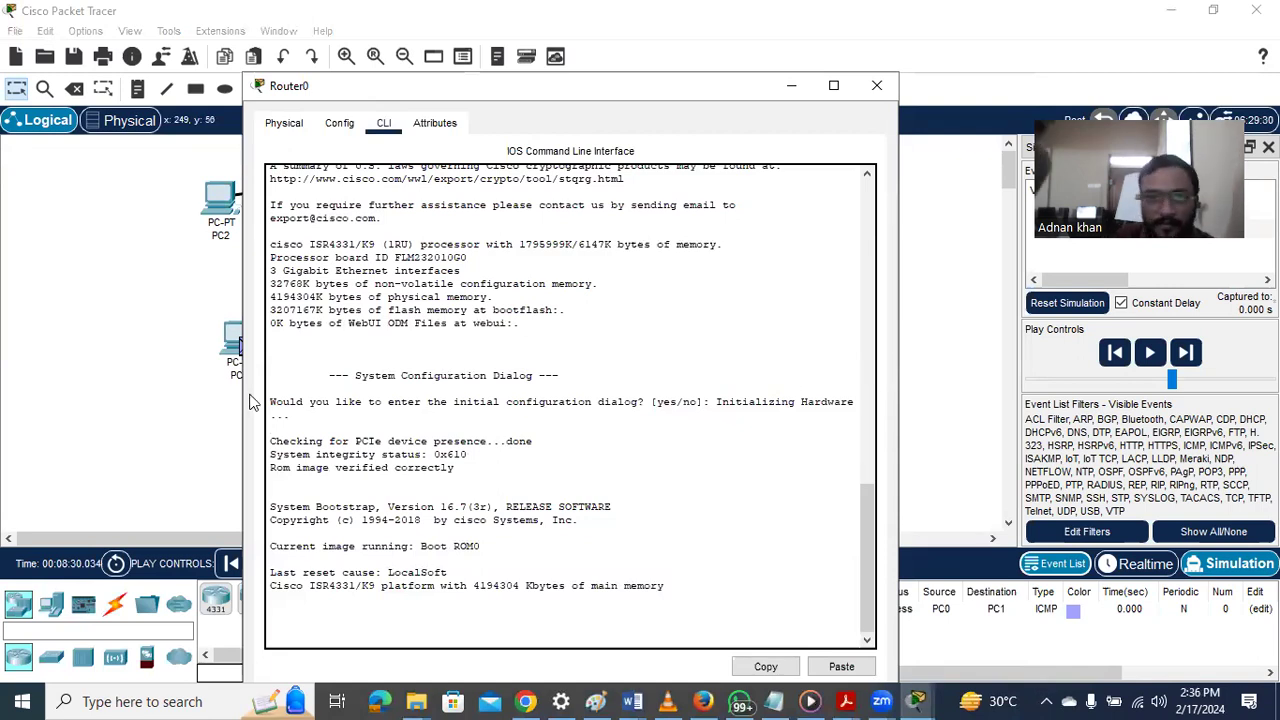
Switch to USB Disk Security, start a Disk Cleanup, and close the cleanup dialog and minimize the program
{"action": "left_click", "coordinate": [1047, 701]}
{"action": "left_click", "coordinate": [1046, 627]}
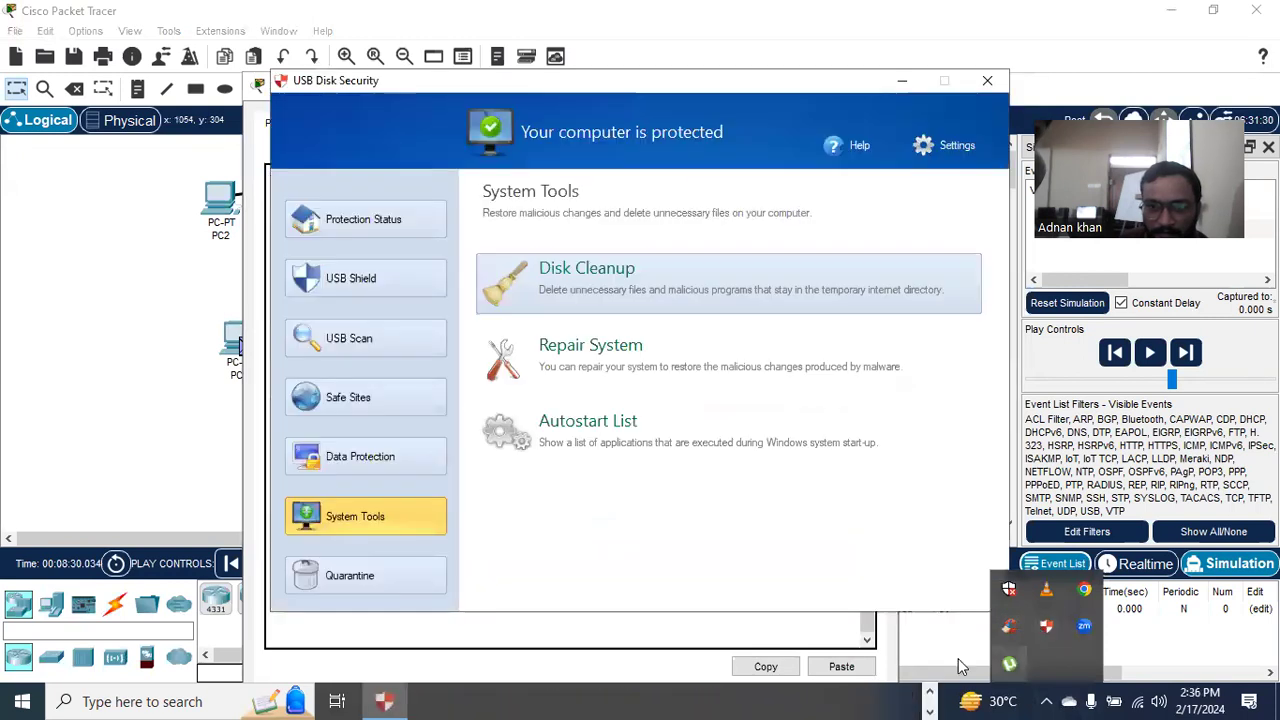
{"action": "left_click", "coordinate": [643, 279]}
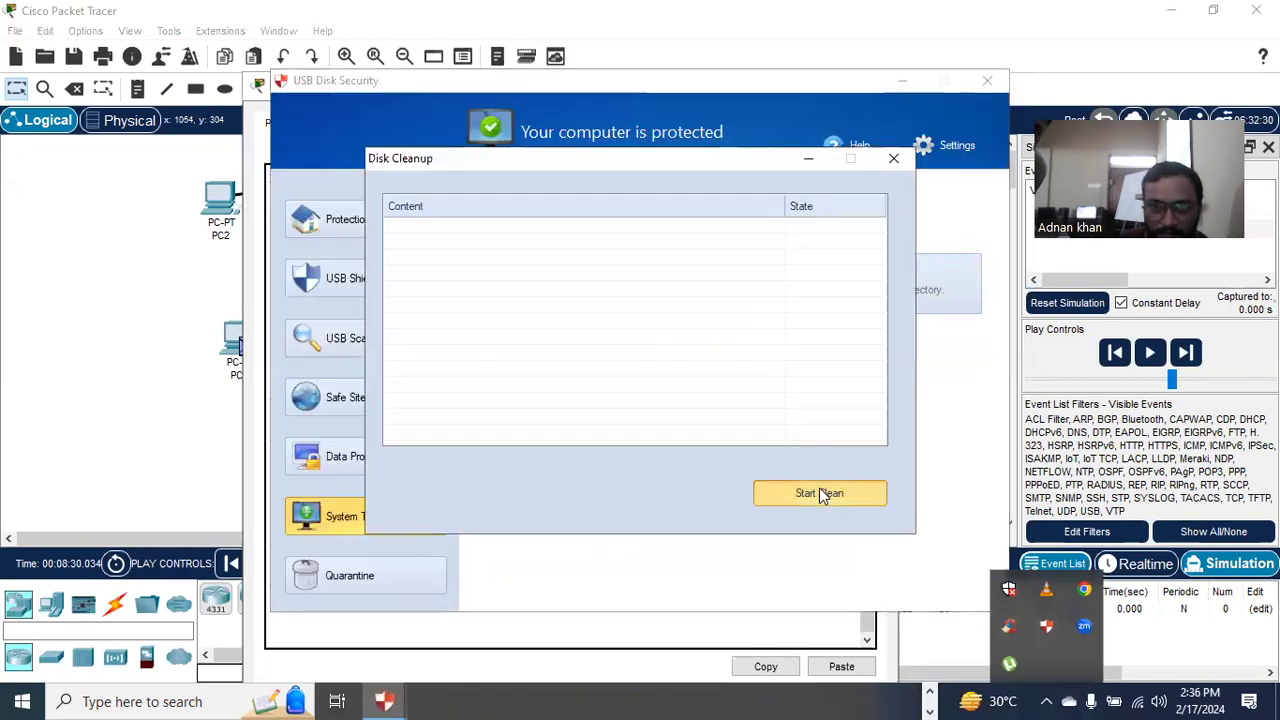
{"action": "left_click", "coordinate": [819, 491]}
{"action": "left_click", "coordinate": [892, 160]}
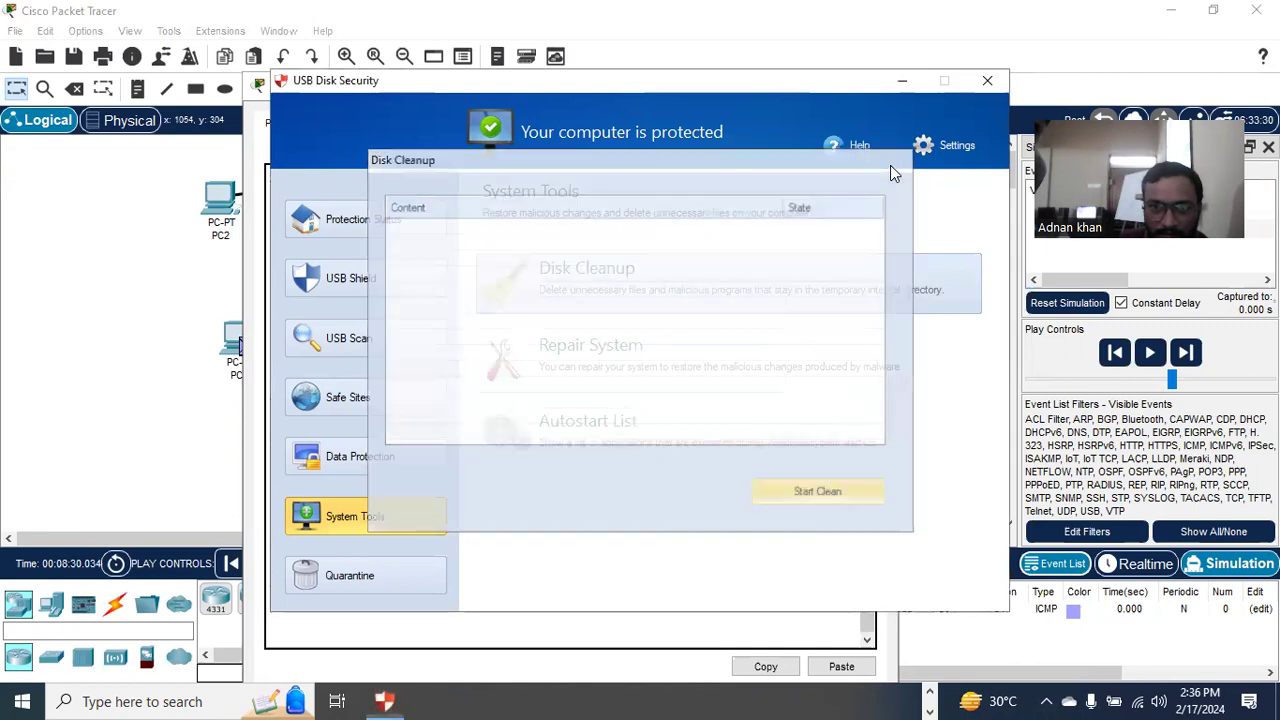
{"action": "left_click", "coordinate": [902, 81]}
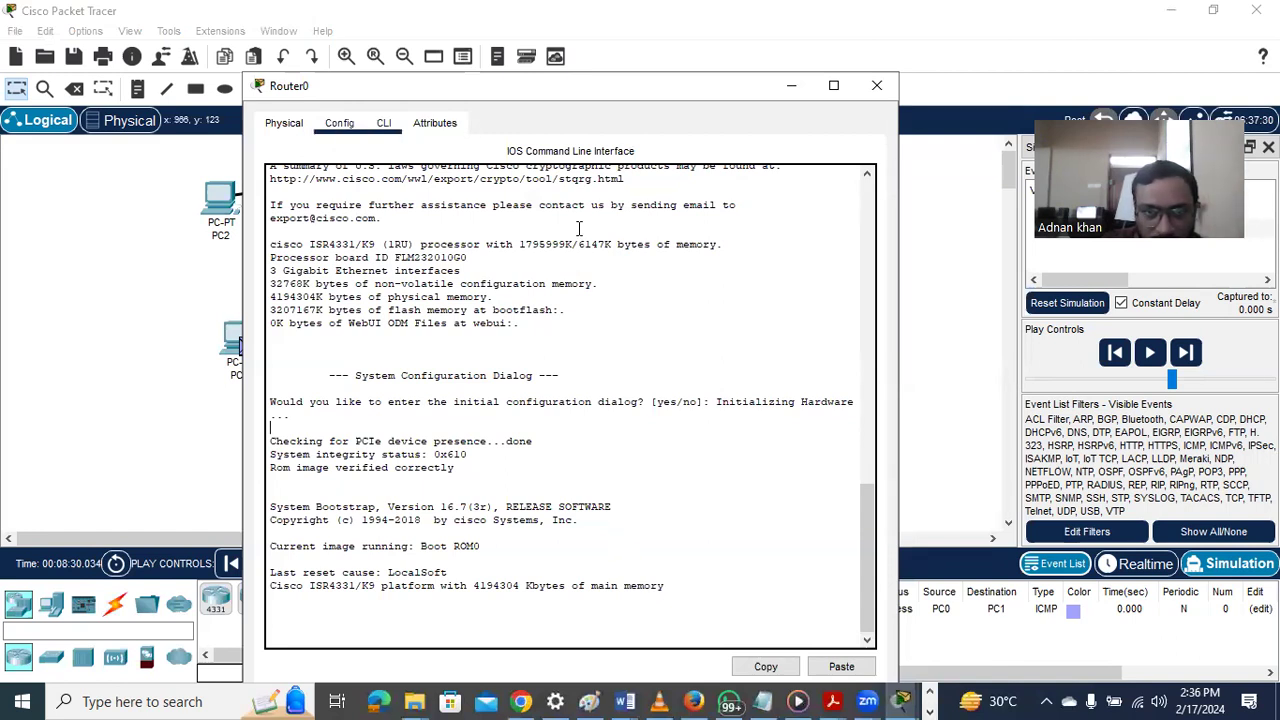
Retry Router0's configuration settings and close the router's window
{"action": "left_click", "coordinate": [339, 122]}
{"action": "left_click", "coordinate": [623, 441]}
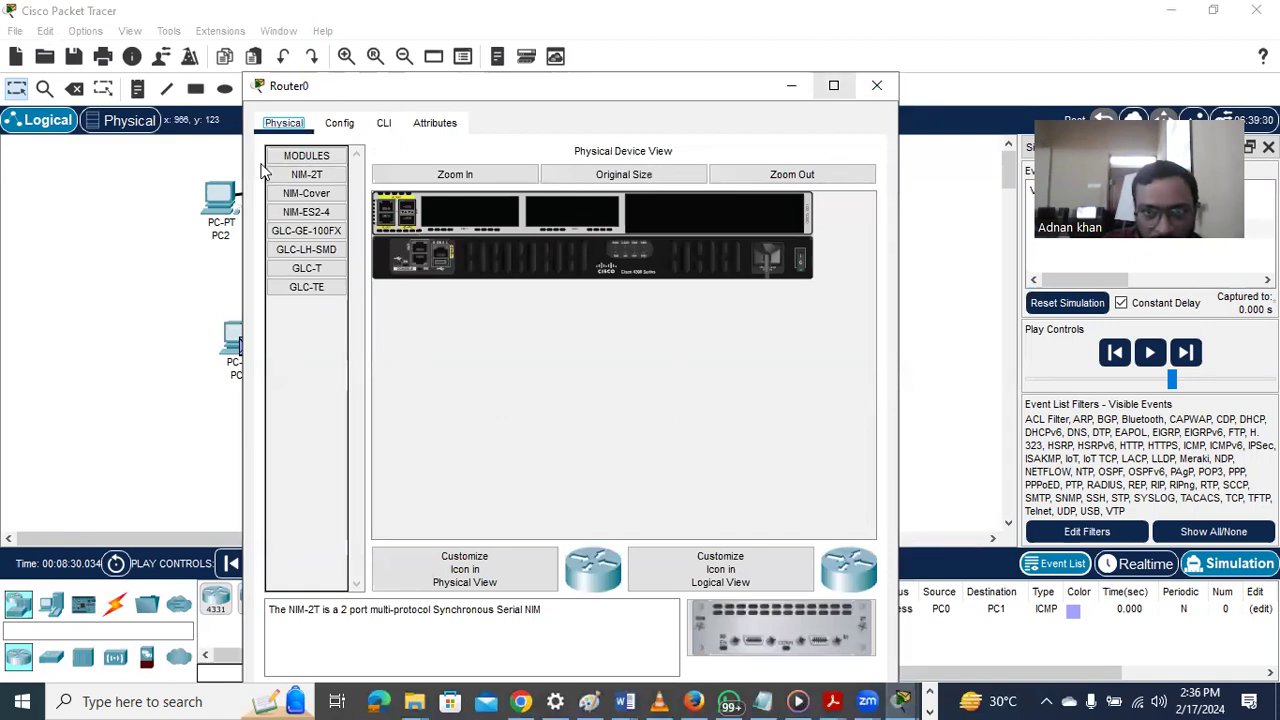
{"action": "left_click", "coordinate": [877, 85]}
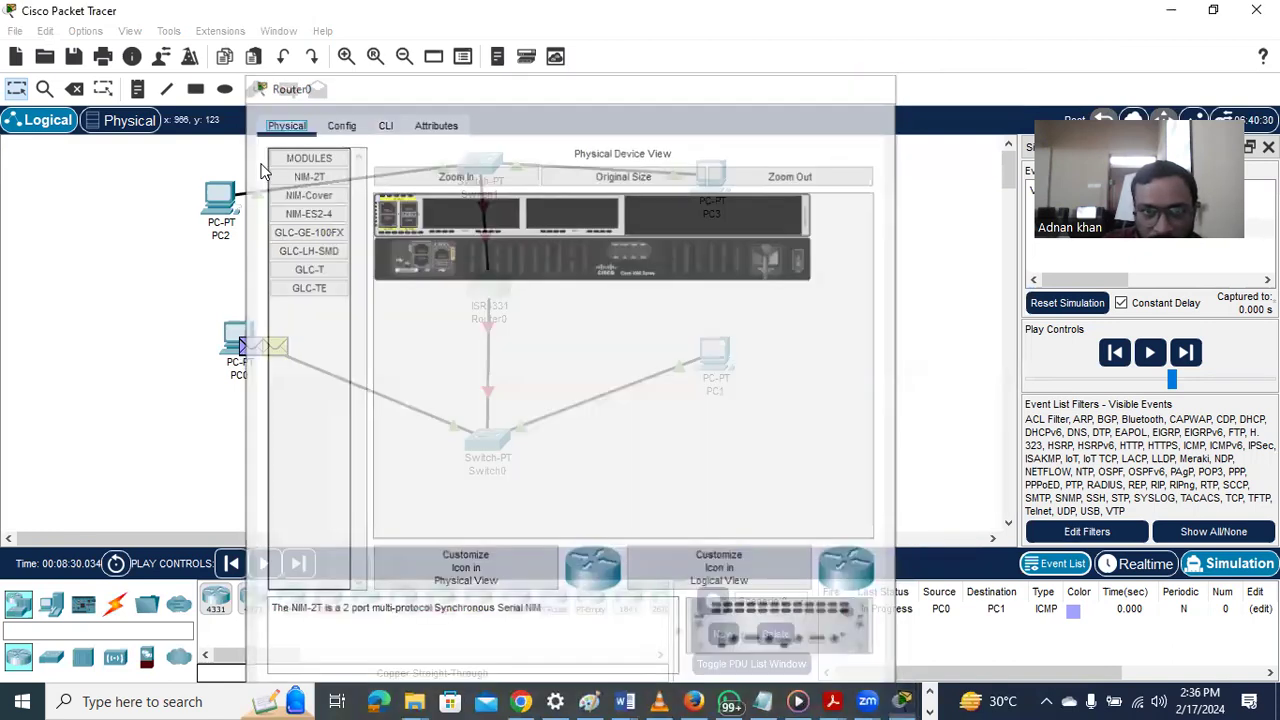
Reopen Router0, recheck its command line output, try its configuration settings twice more, and close its window
{"action": "left_click_drag", "start_coordinate": [490, 302], "coordinate": [487, 300]}
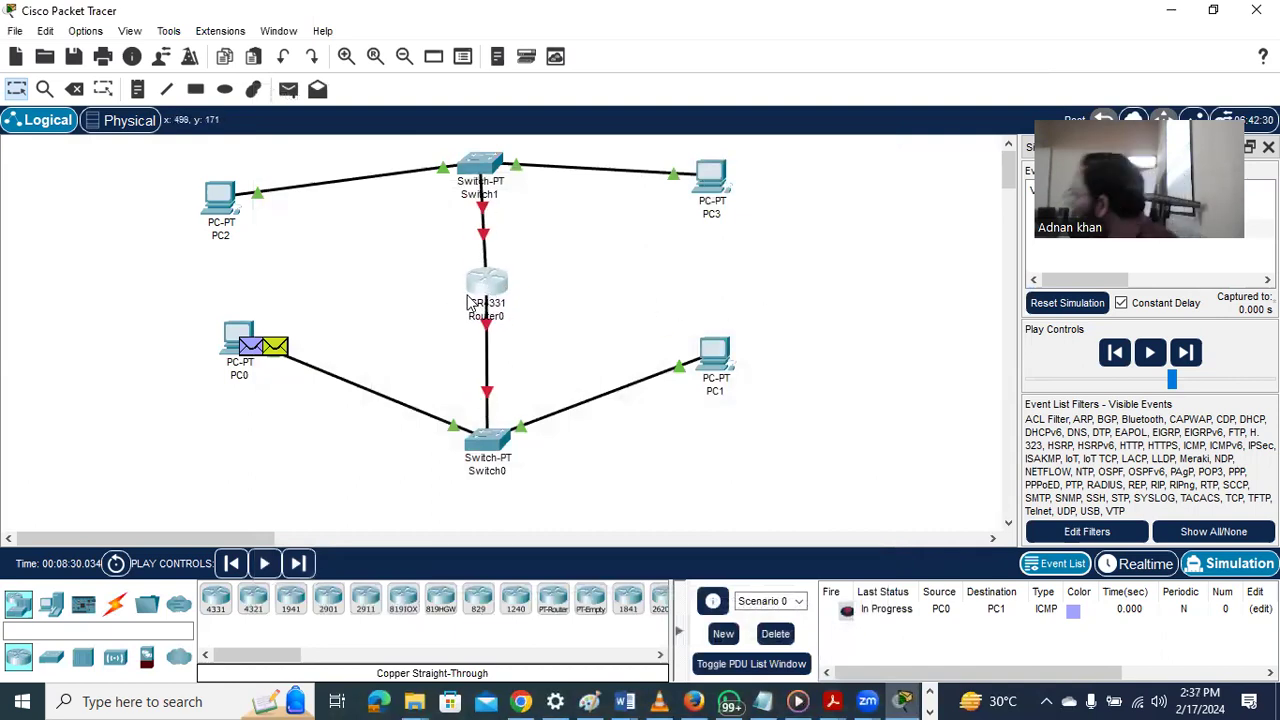
{"action": "mouse_move", "coordinate": [470, 302]}
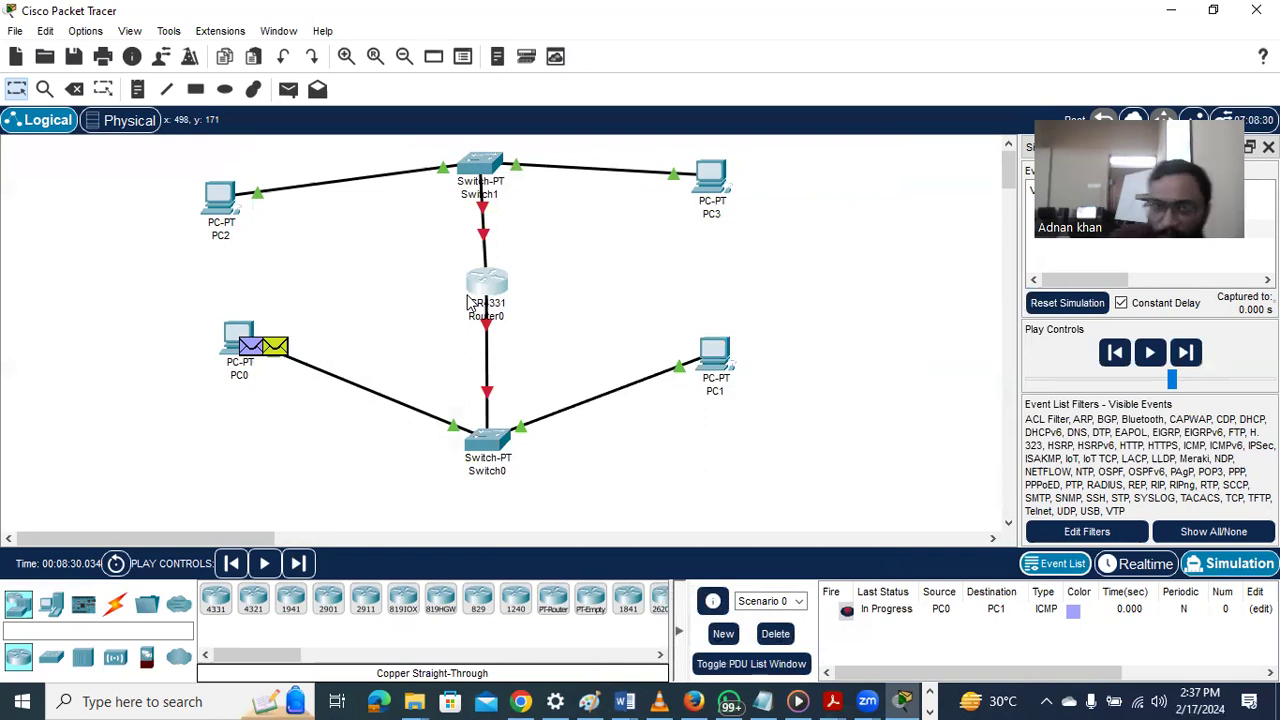
{"action": "left_click", "coordinate": [490, 286]}
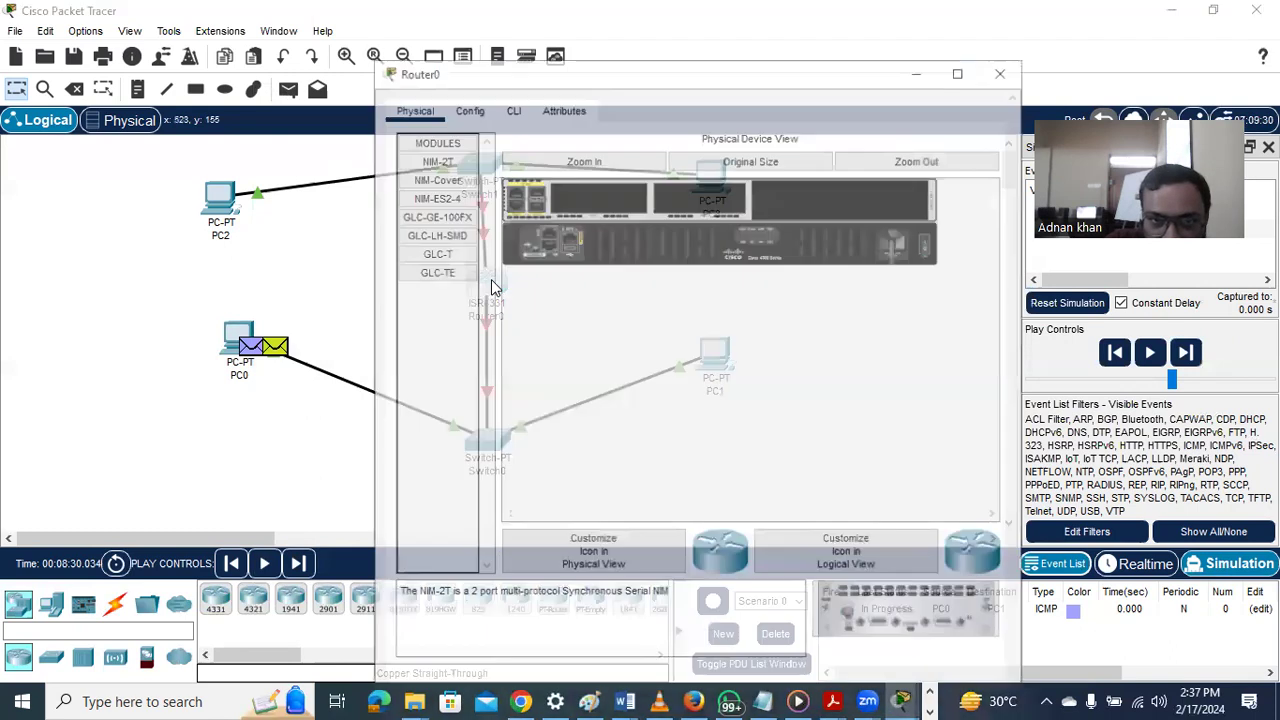
{"action": "left_click_drag", "start_coordinate": [432, 28], "coordinate": [237, 193]}
{"action": "left_click", "coordinate": [318, 233]}
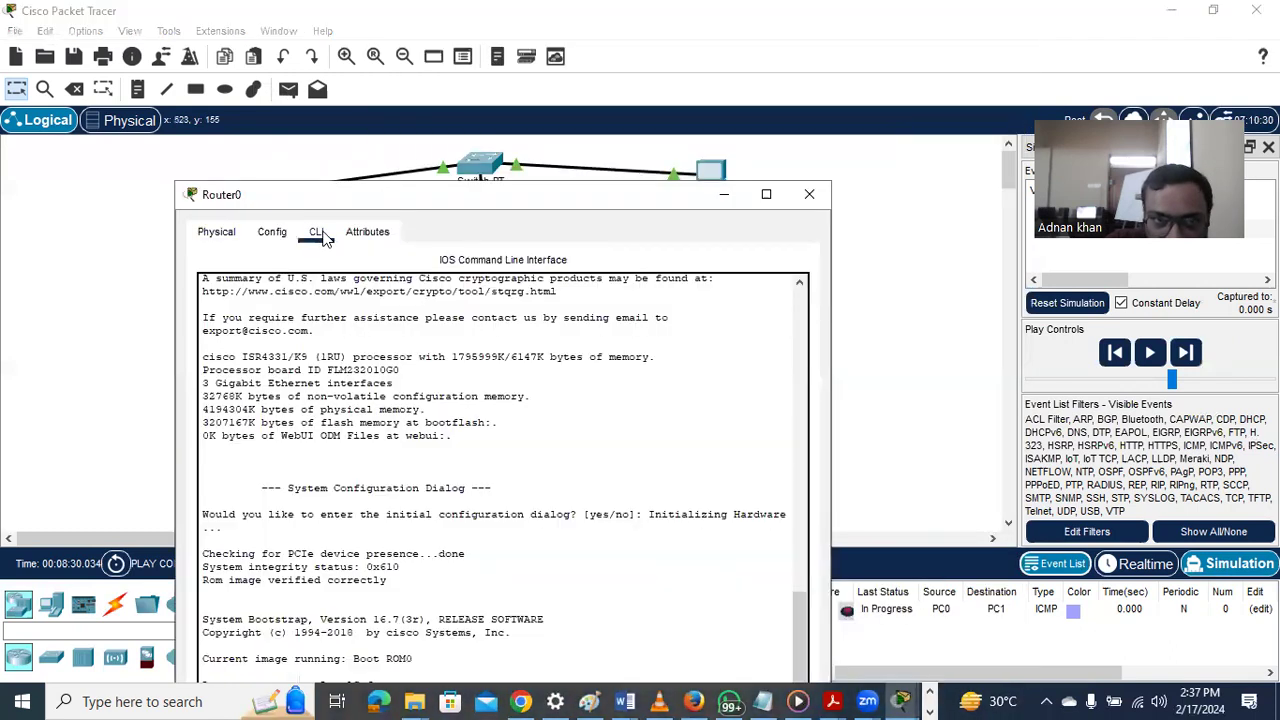
{"action": "left_click", "coordinate": [279, 235]}
{"action": "left_click", "coordinate": [566, 551]}
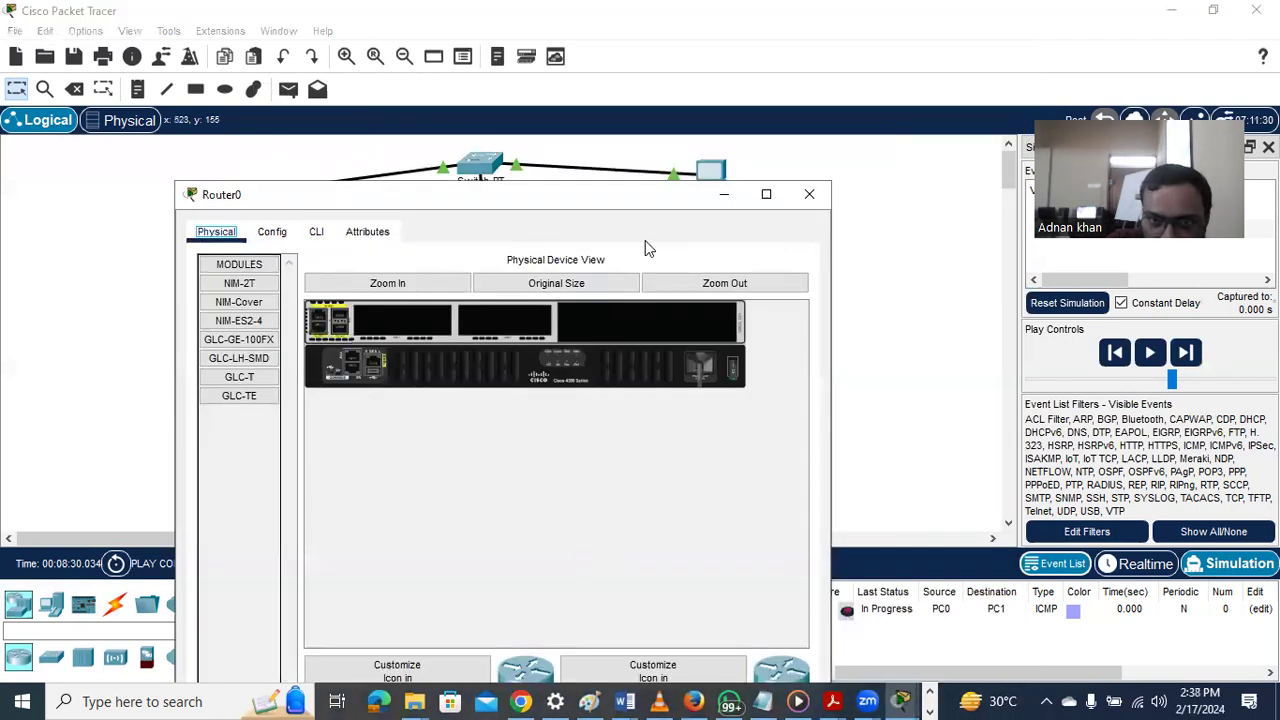
{"action": "left_click_drag", "start_coordinate": [443, 194], "coordinate": [410, 142]}
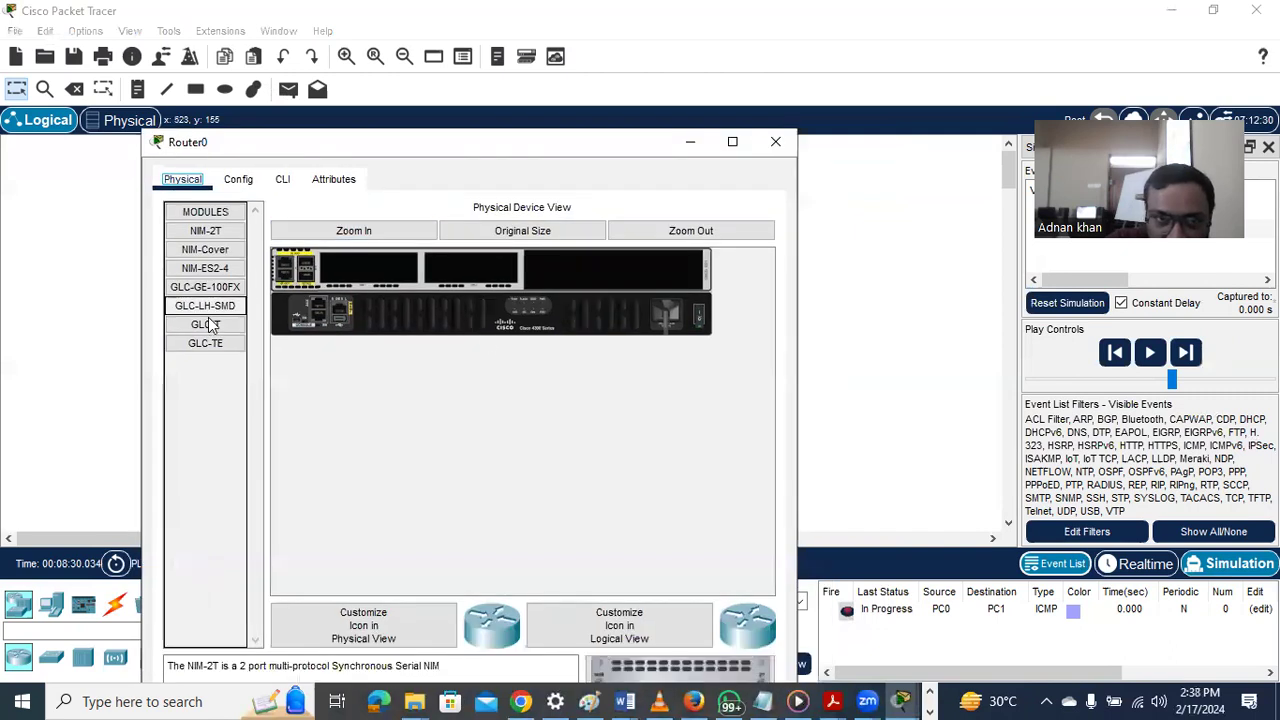
{"action": "left_click", "coordinate": [236, 184]}
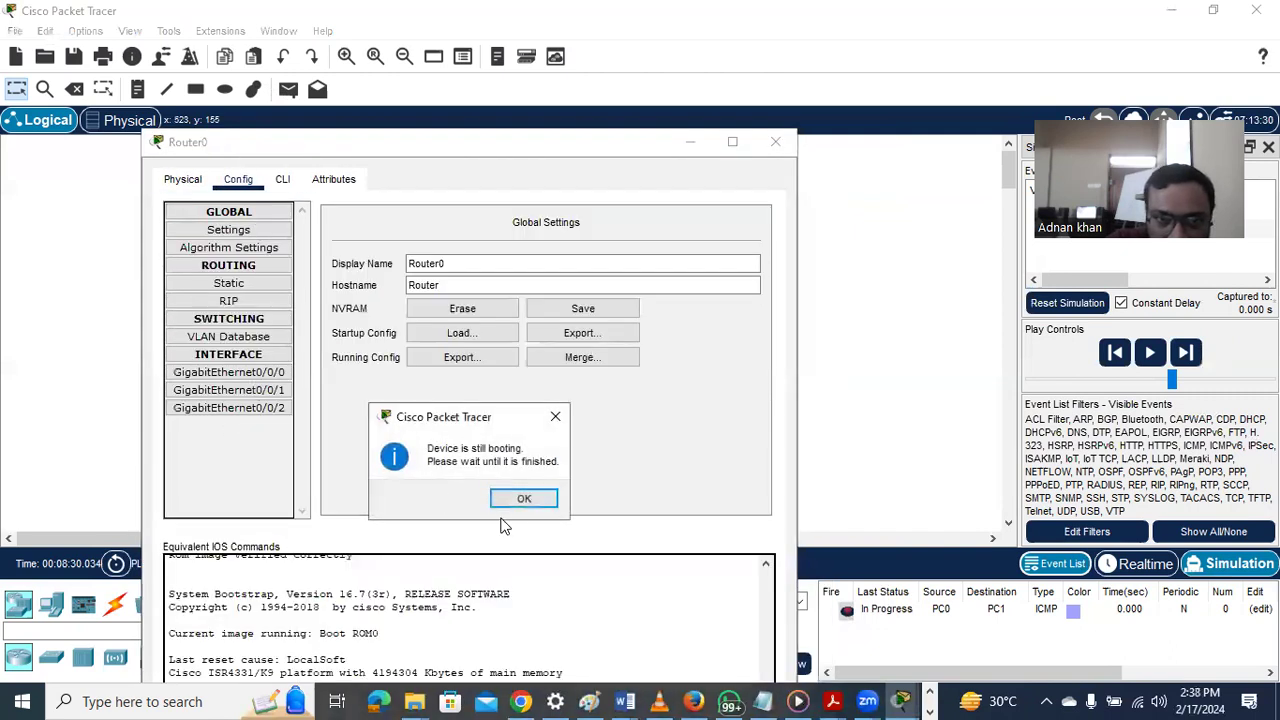
{"action": "left_click", "coordinate": [535, 503]}
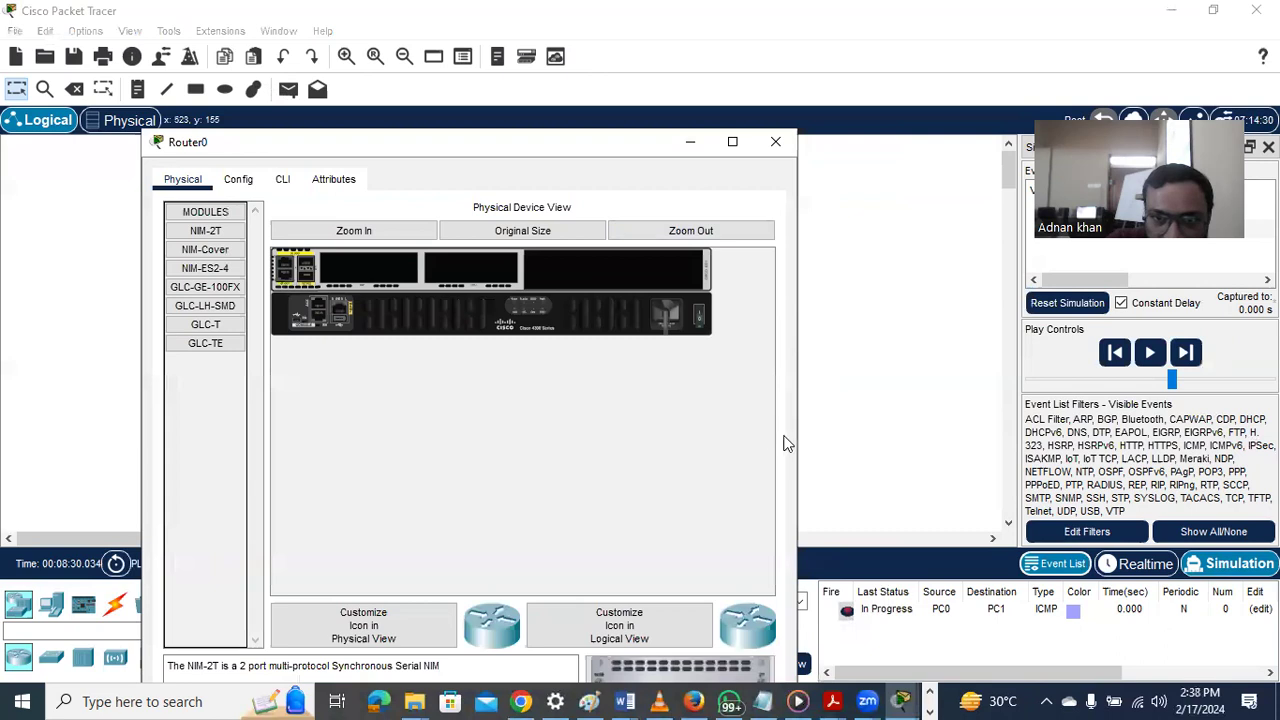
{"action": "left_click", "coordinate": [770, 157]}
{"action": "left_click", "coordinate": [490, 285]}
{"action": "right_click", "coordinate": [490, 285]}
{"action": "left_click", "coordinate": [1004, 29]}
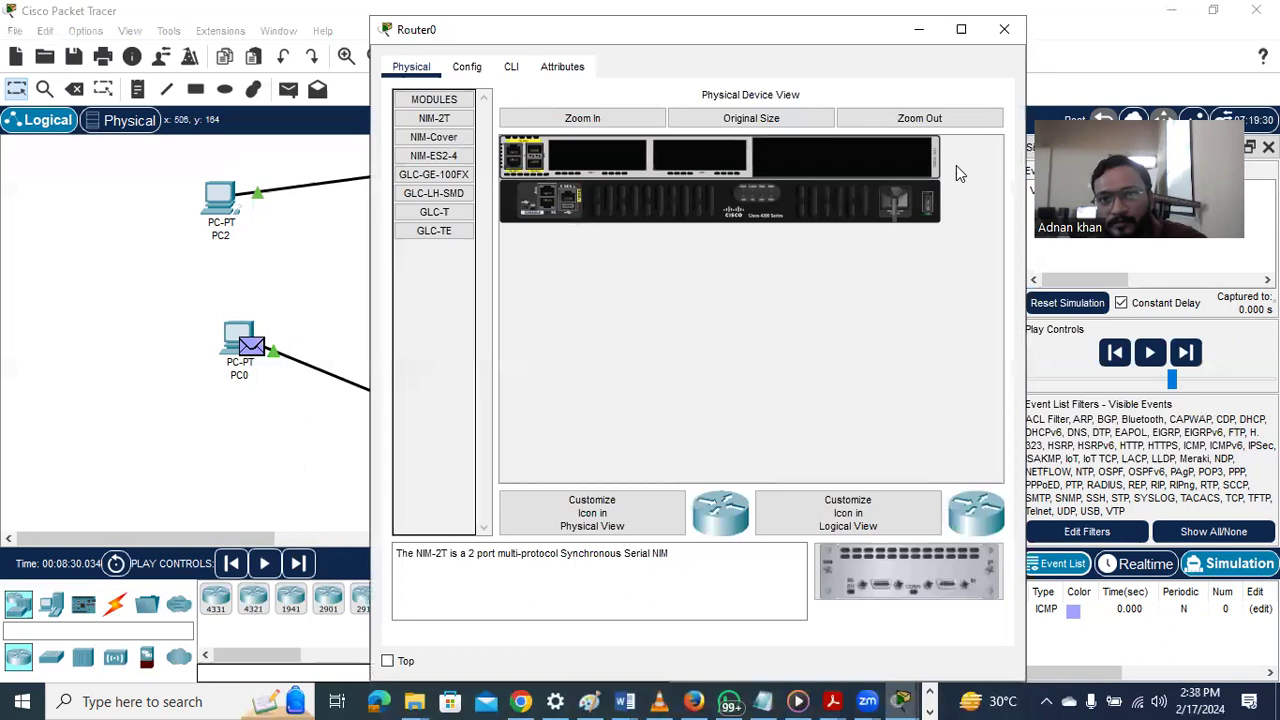
{"action": "left_click", "coordinate": [1004, 29]}
{"action": "left_click", "coordinate": [506, 285]}
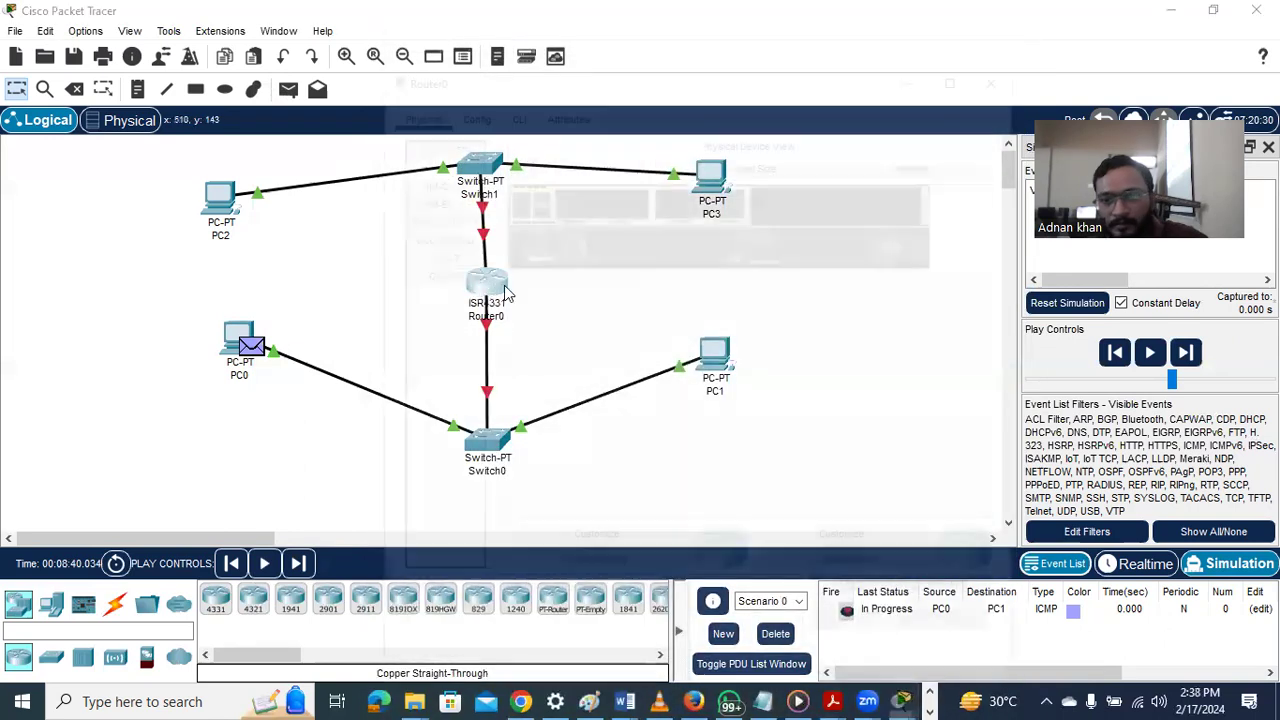
{"action": "left_click", "coordinate": [1004, 29]}
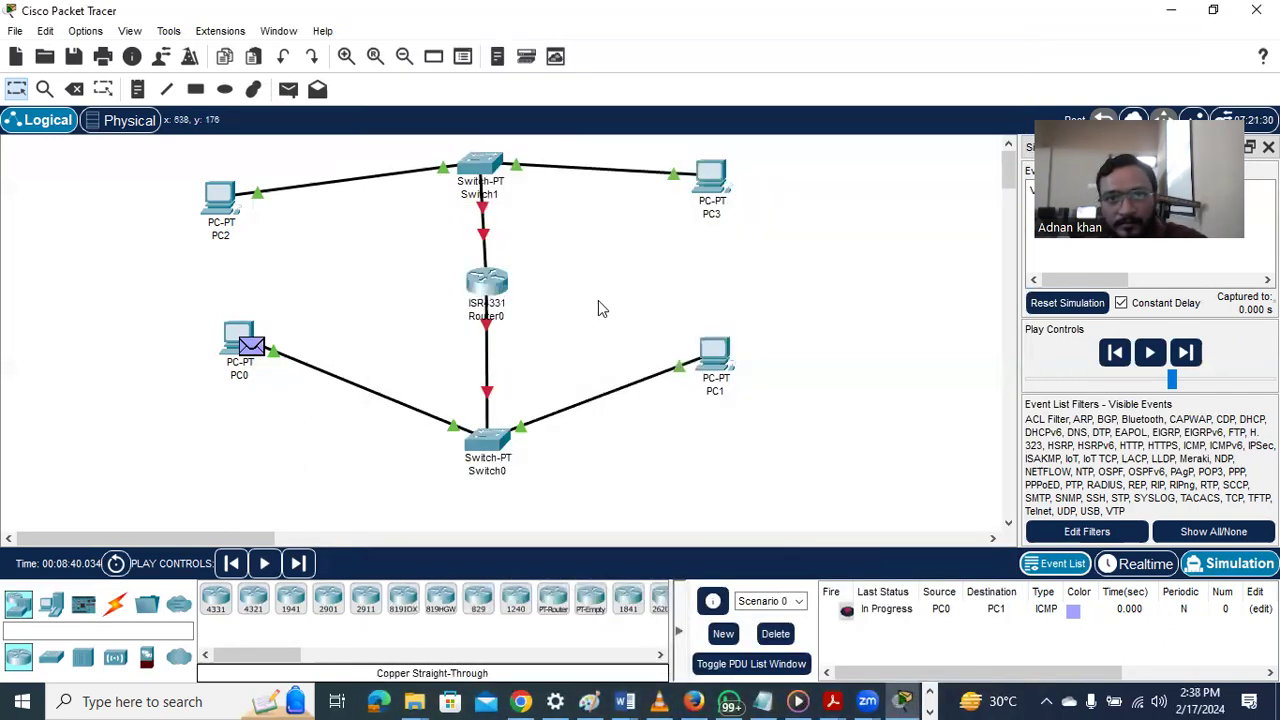
{"action": "left_click", "coordinate": [472, 288]}
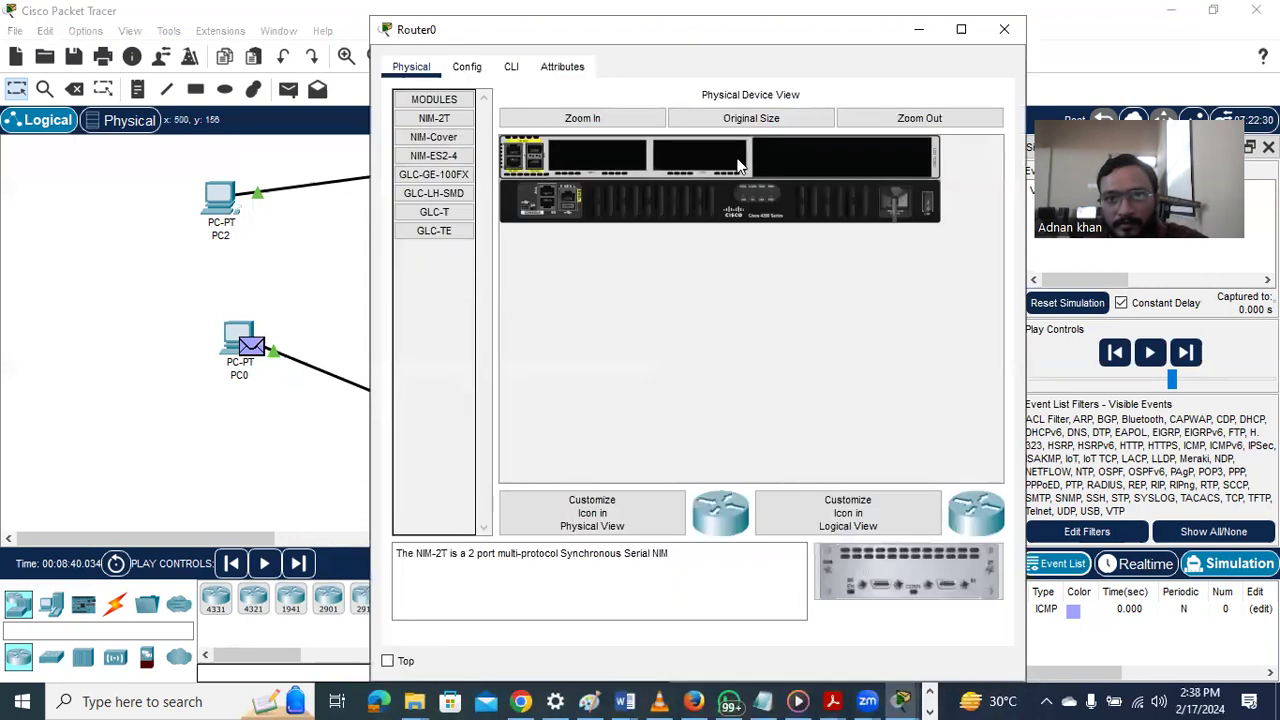
{"action": "left_click", "coordinate": [1004, 29]}
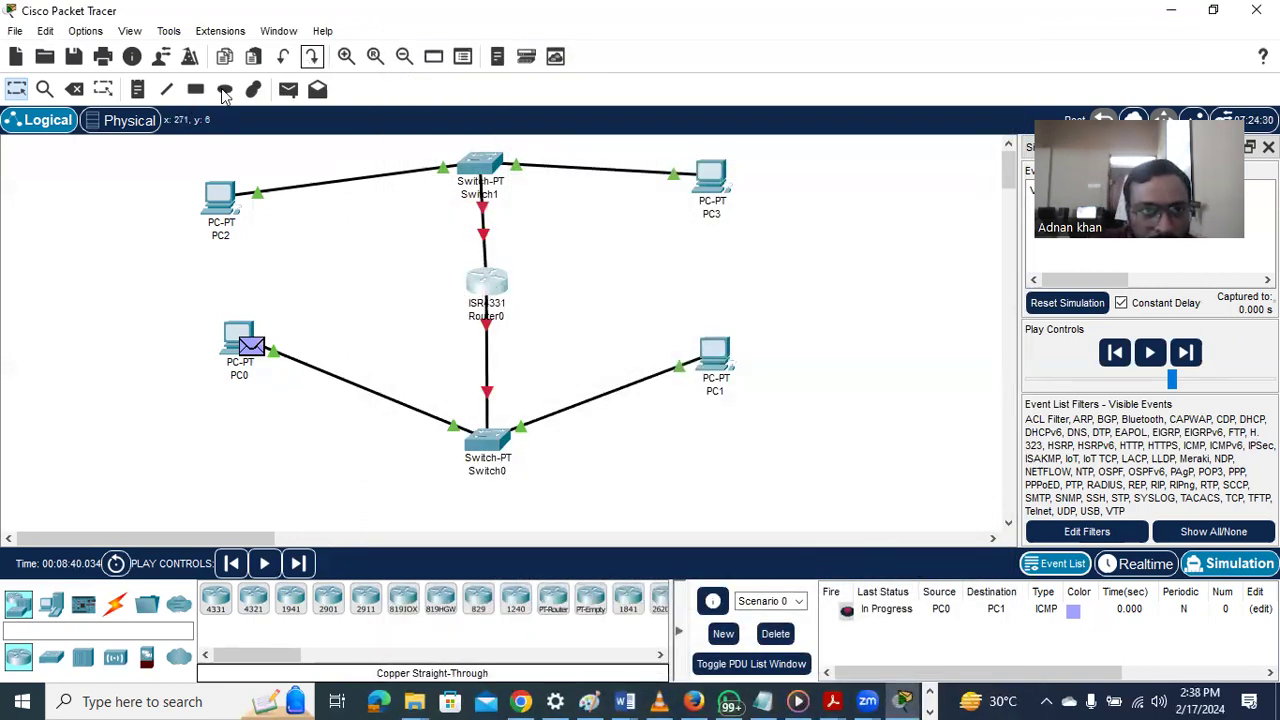
Delete Router0 and place a new ISR4331 router between Switch1 and Switch0
{"action": "left_click", "coordinate": [73, 90]}
{"action": "left_click", "coordinate": [486, 283]}
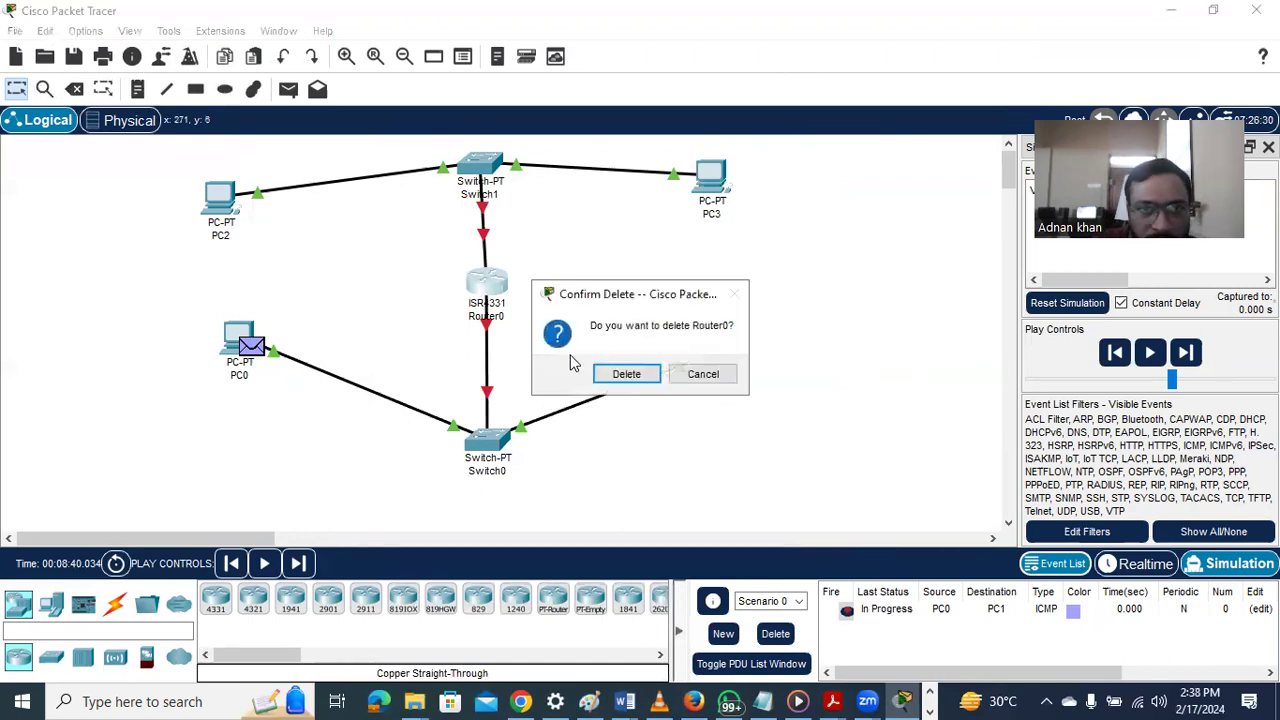
{"action": "left_click", "coordinate": [619, 371]}
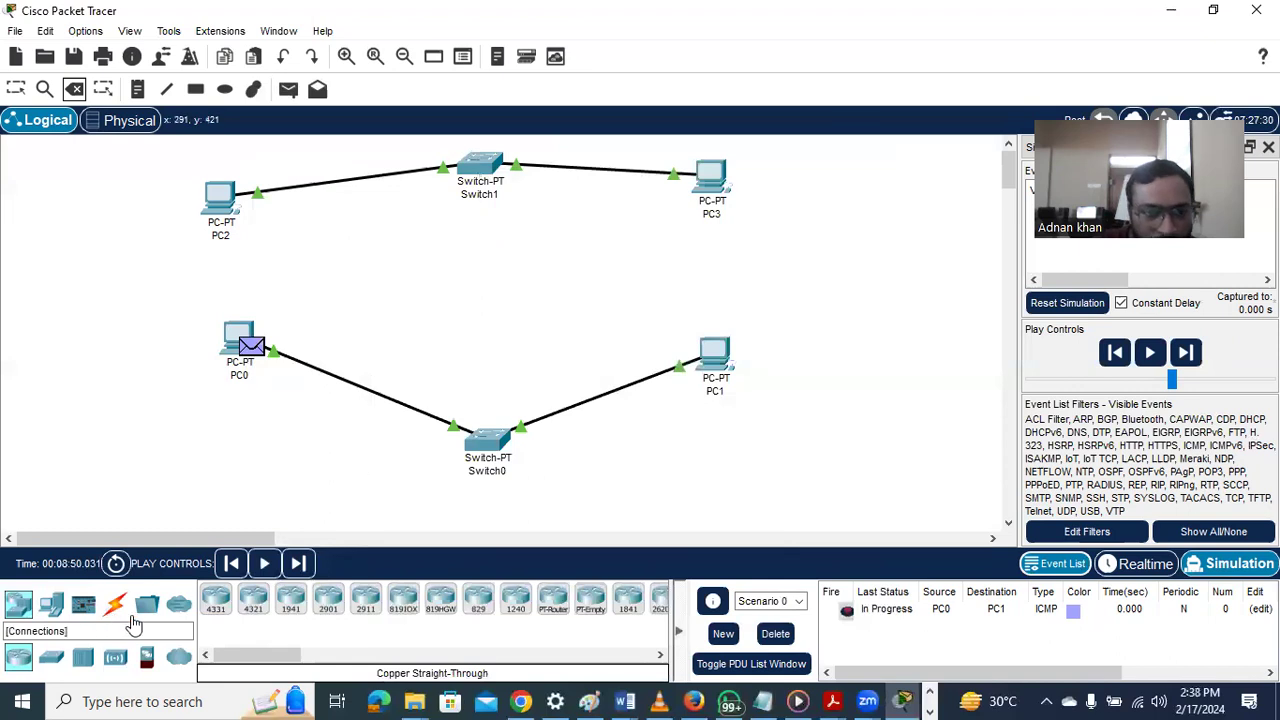
{"action": "left_click_drag", "start_coordinate": [216, 602], "coordinate": [497, 289]}
{"action": "left_click", "coordinate": [496, 288]}
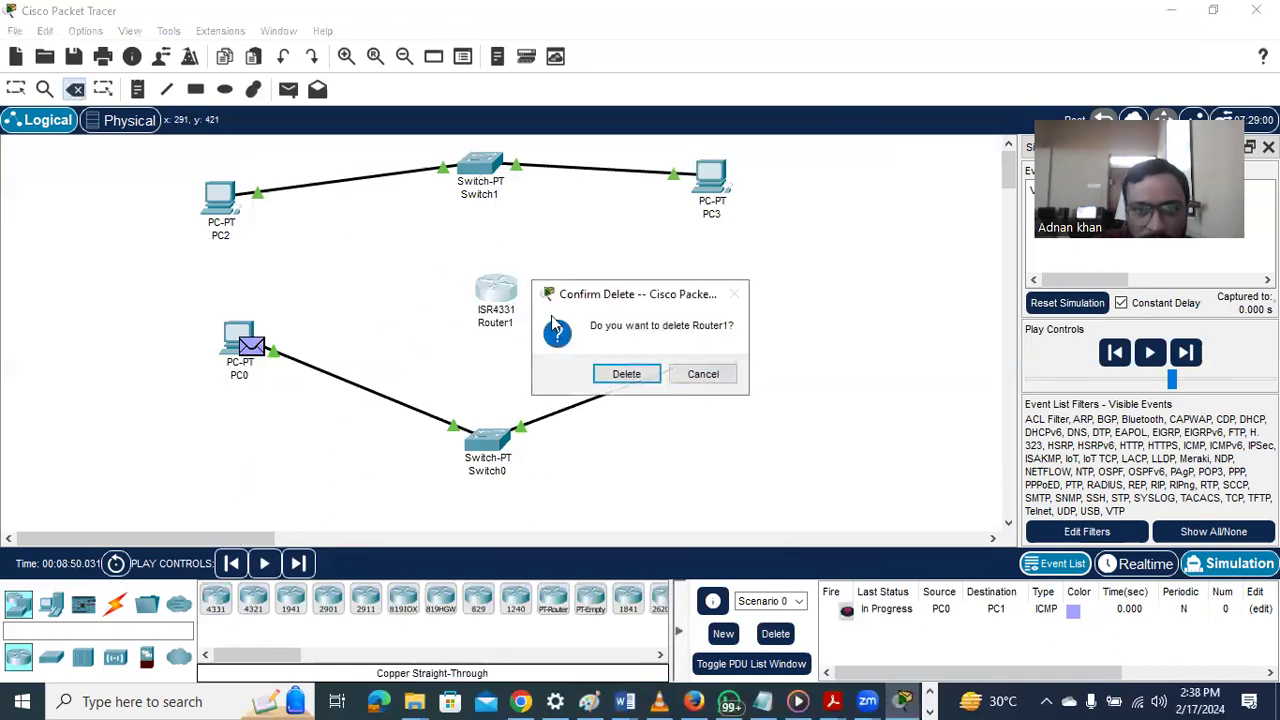
{"action": "left_click", "coordinate": [702, 375]}
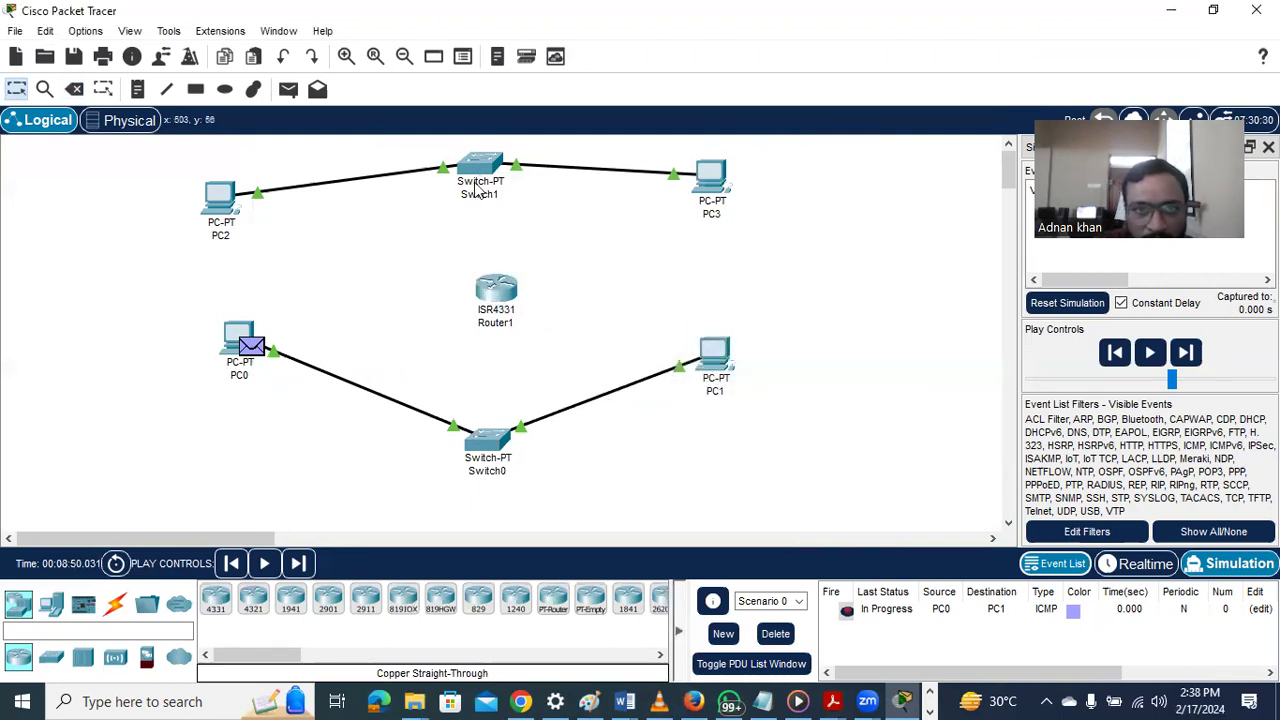
Connect Switch1's FastEthernet2/1 port to Router1's GigabitEthernet0/0/0 port with a copper straight-through cable
{"action": "left_click", "coordinate": [478, 168]}
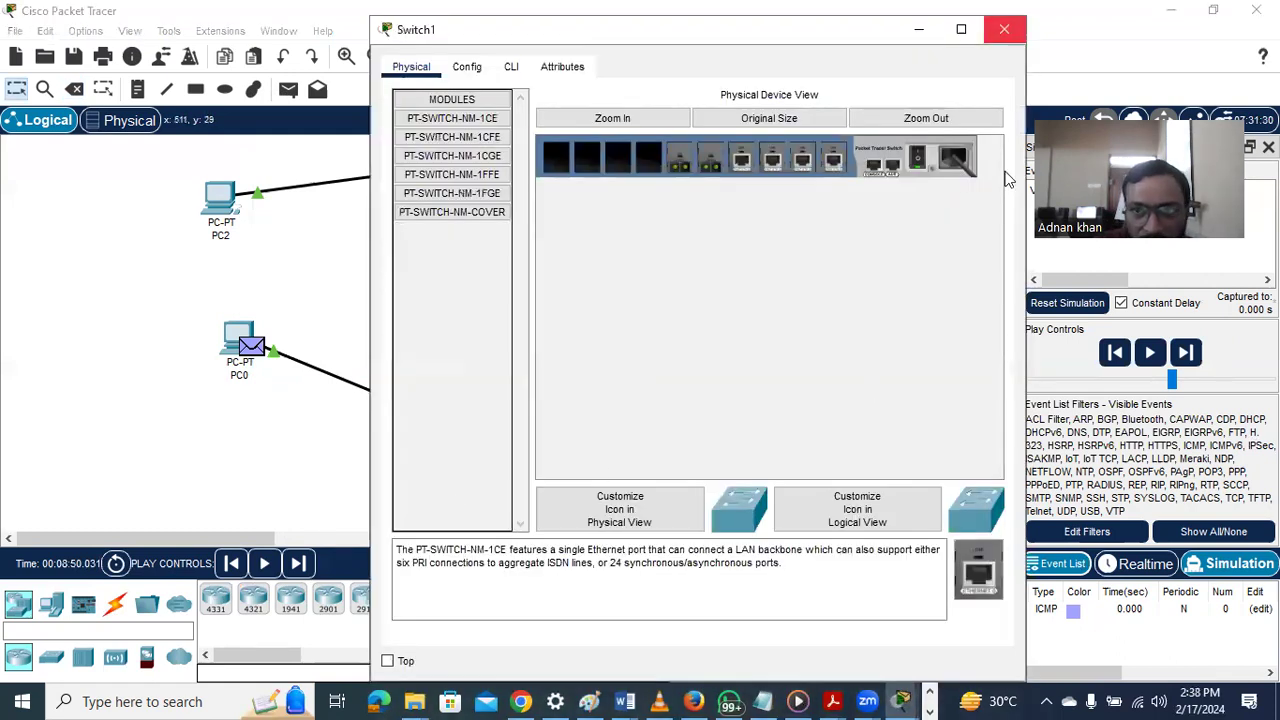
{"action": "left_click", "coordinate": [1004, 29]}
{"action": "left_click", "coordinate": [115, 603]}
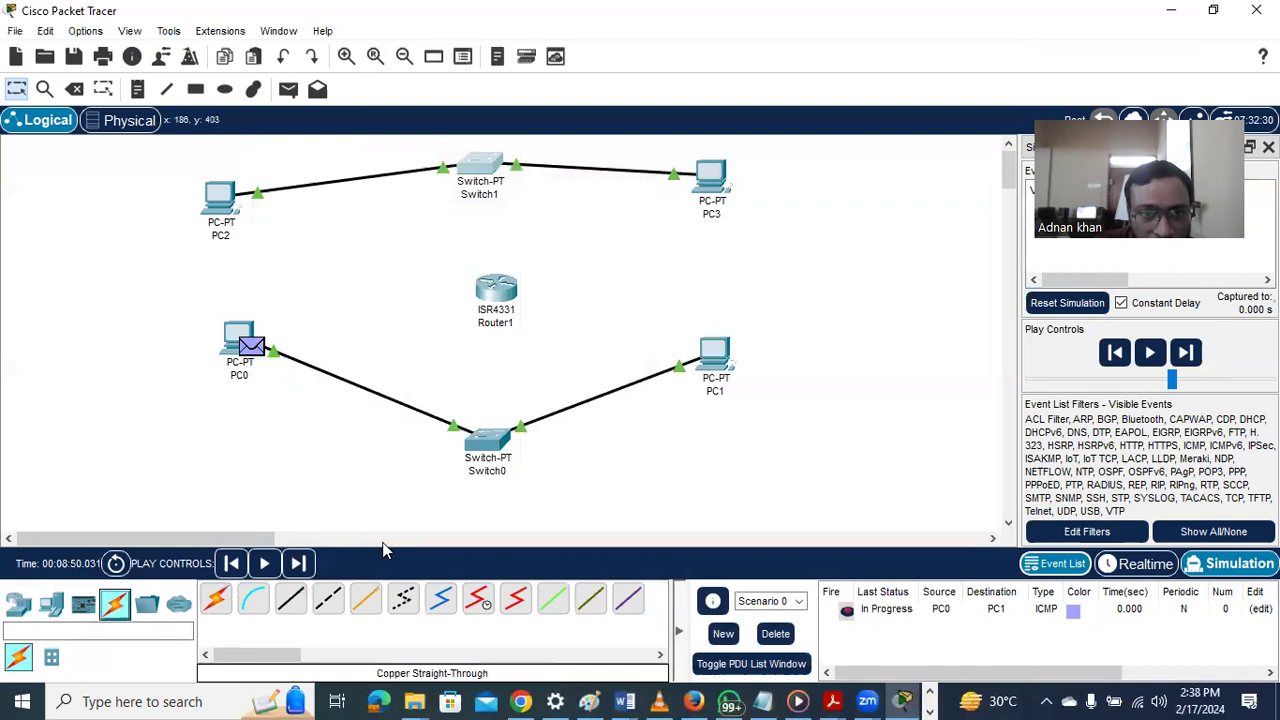
{"action": "left_click", "coordinate": [290, 598]}
{"action": "left_click", "coordinate": [480, 178]}
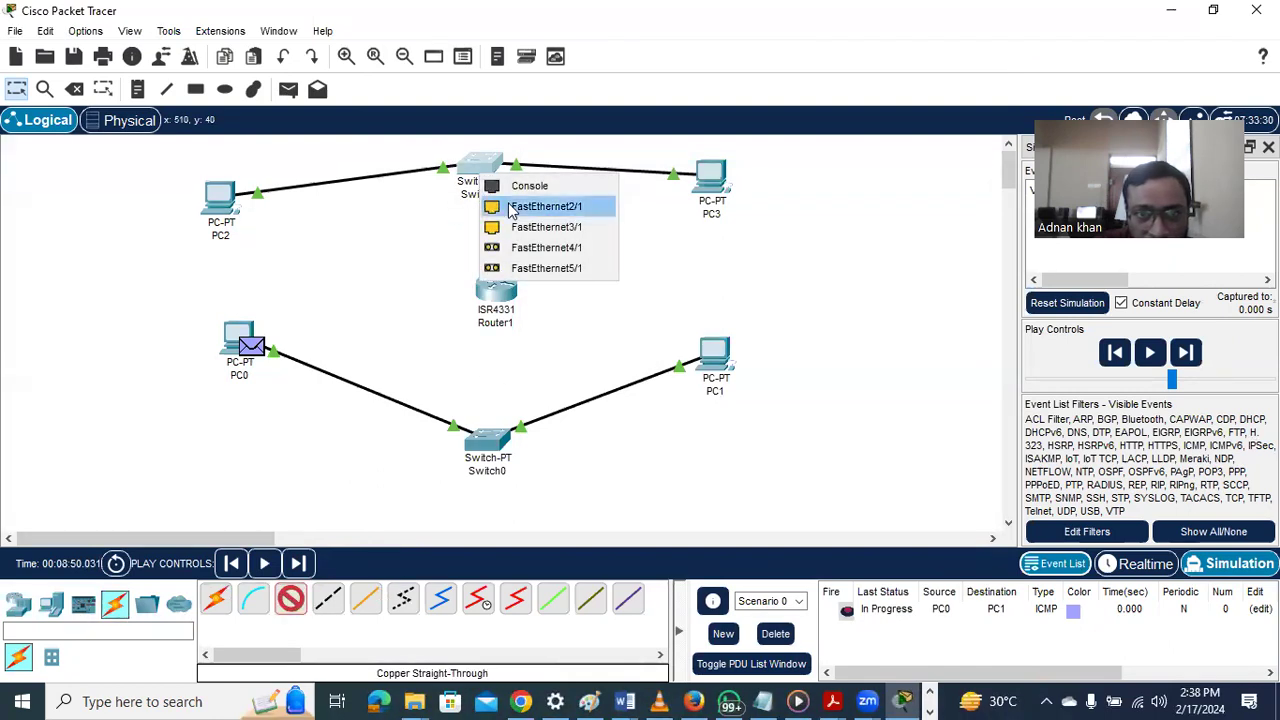
{"action": "left_click", "coordinate": [513, 207]}
{"action": "left_click", "coordinate": [494, 289]}
{"action": "left_click", "coordinate": [560, 377]}
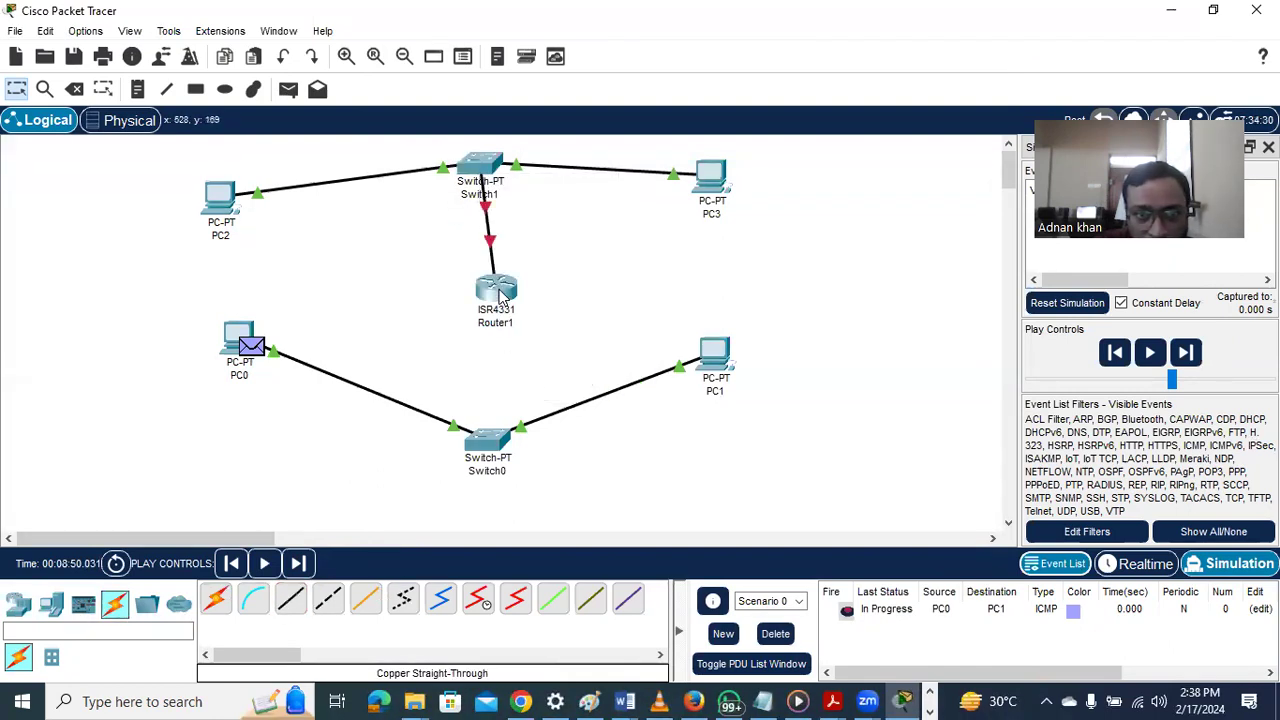
Connect Router1's GigabitEthernet0/0/1 port to Switch0's FastEthernet2/1 port with a copper straight-through cable
{"action": "left_click", "coordinate": [290, 598]}
{"action": "left_click", "coordinate": [496, 290]}
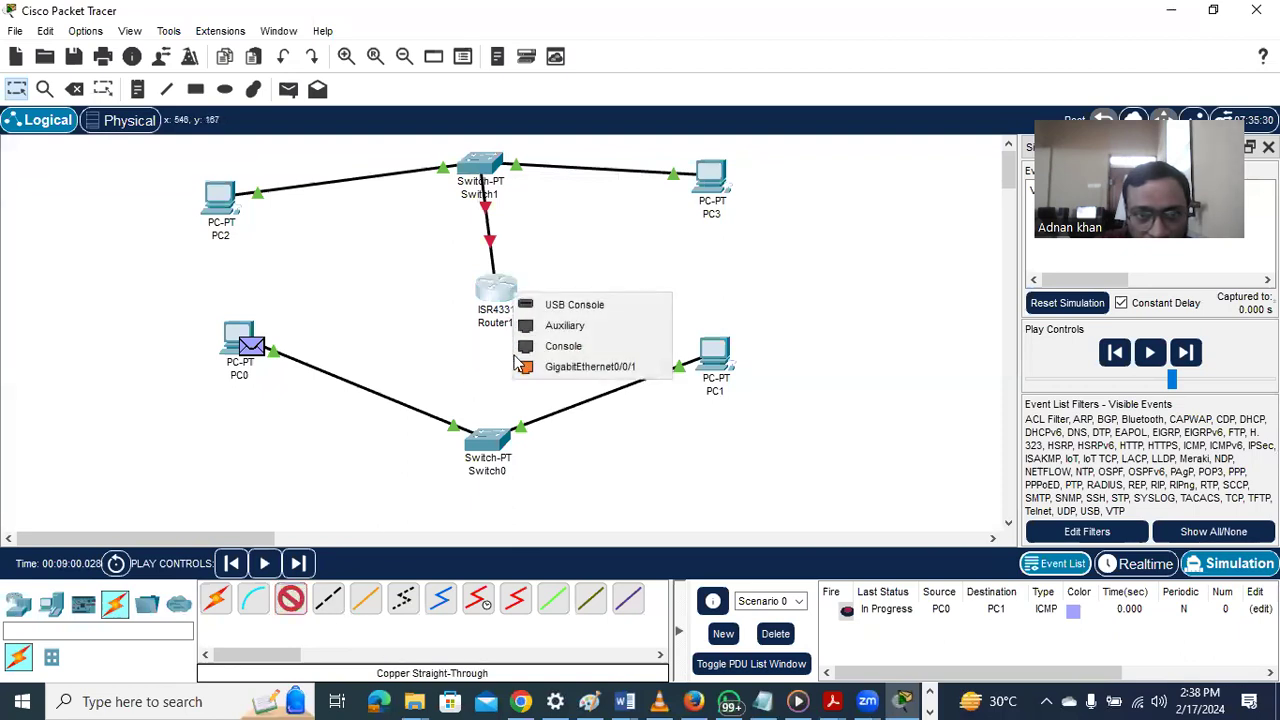
{"action": "left_click", "coordinate": [580, 366]}
{"action": "left_click", "coordinate": [488, 438]}
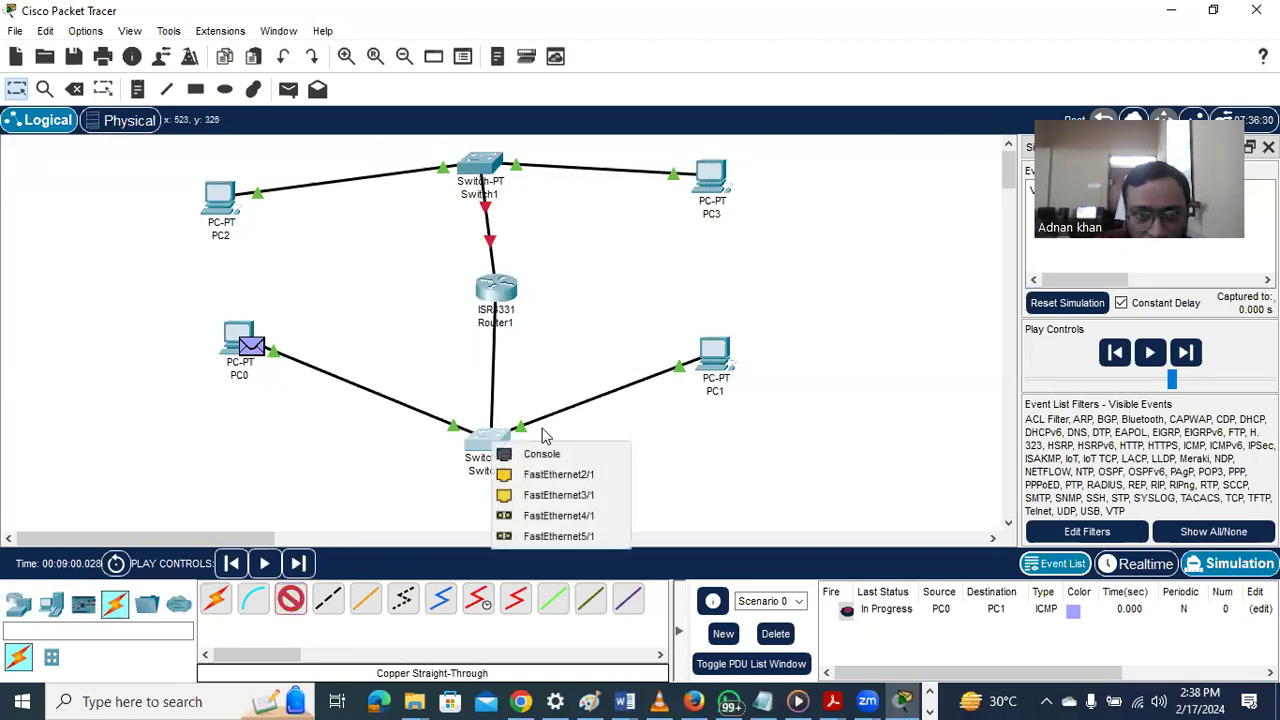
{"action": "left_click", "coordinate": [600, 477]}
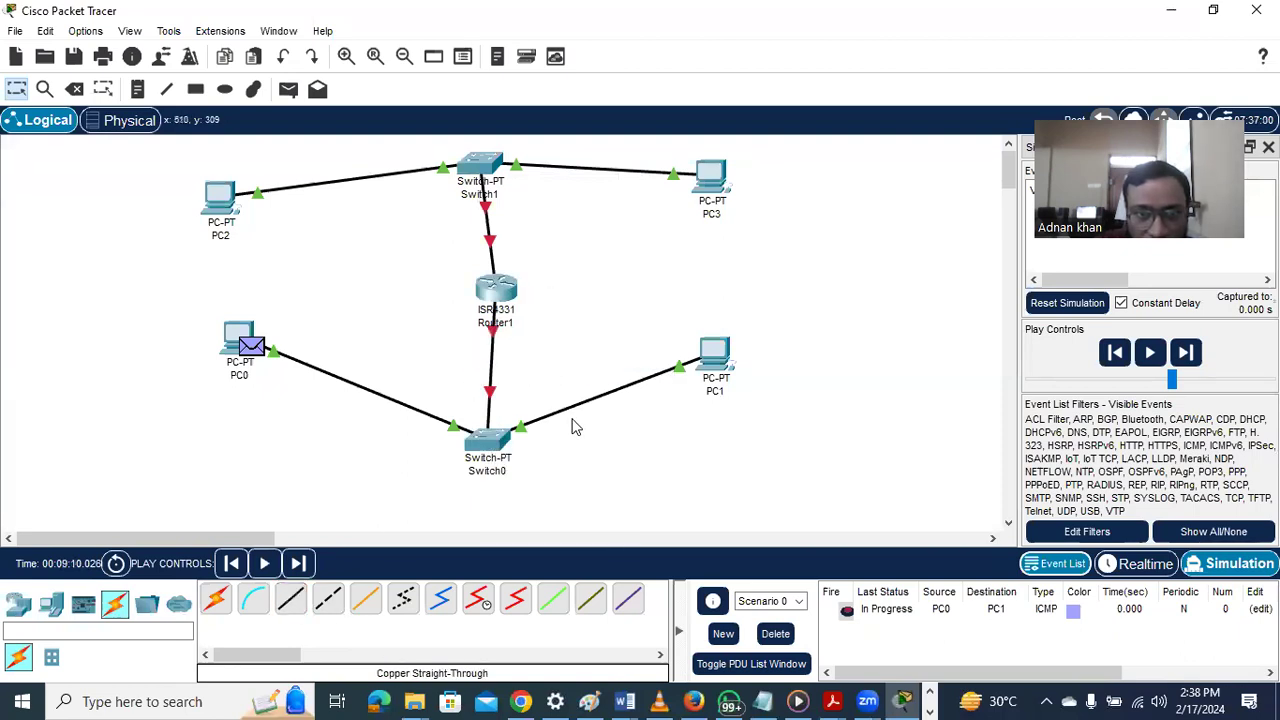
Open Router1 and examine its boot output in the IOS command line interface
{"action": "left_click", "coordinate": [497, 288]}
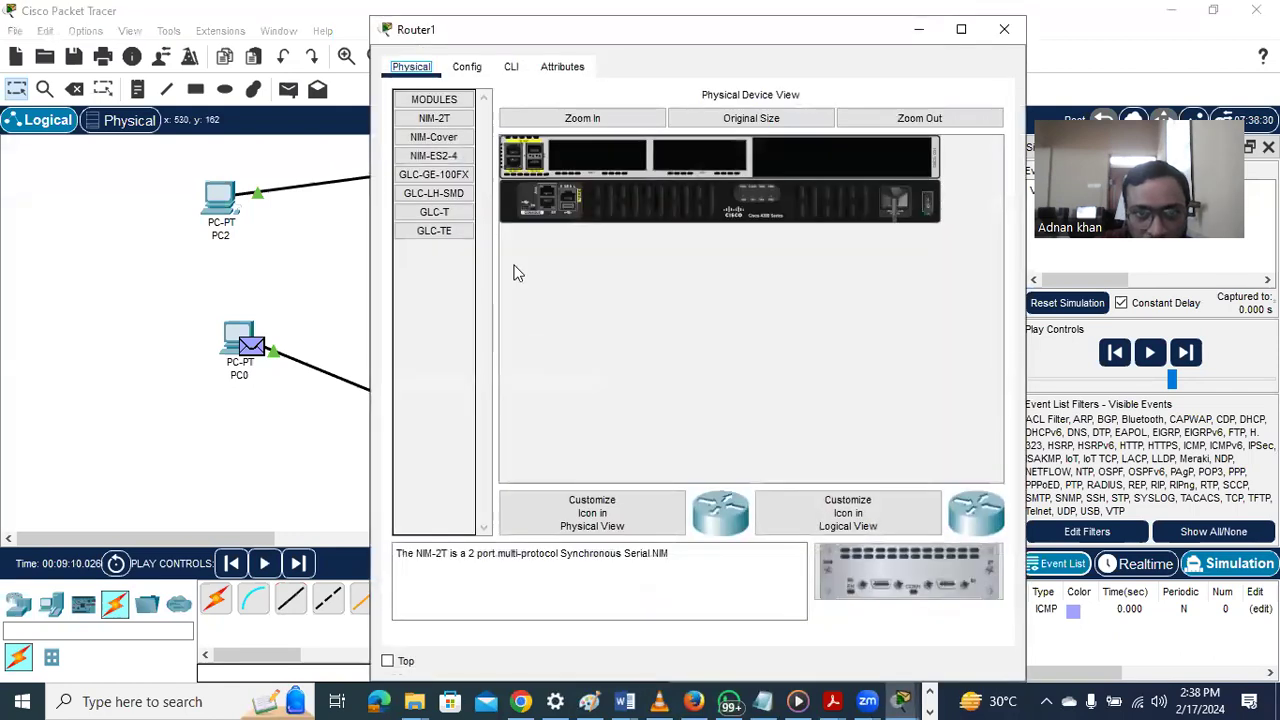
{"action": "left_click_drag", "start_coordinate": [431, 29], "coordinate": [121, 181]}
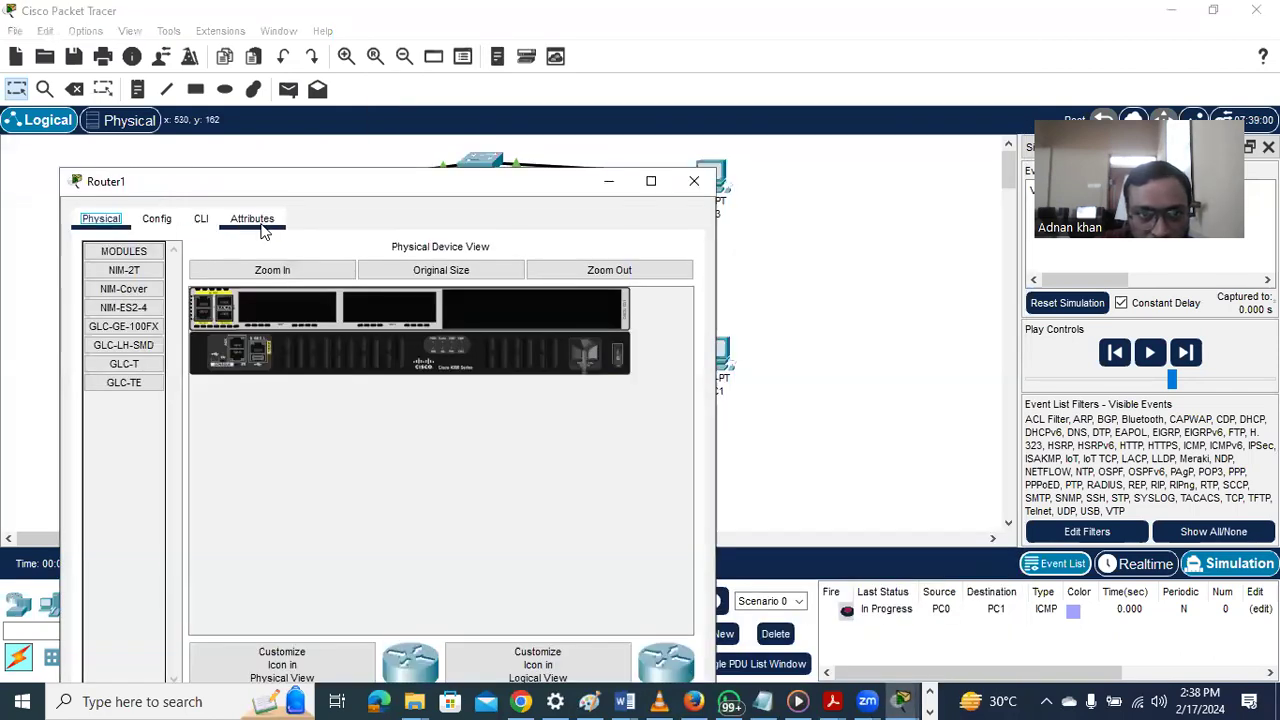
{"action": "left_click", "coordinate": [205, 231]}
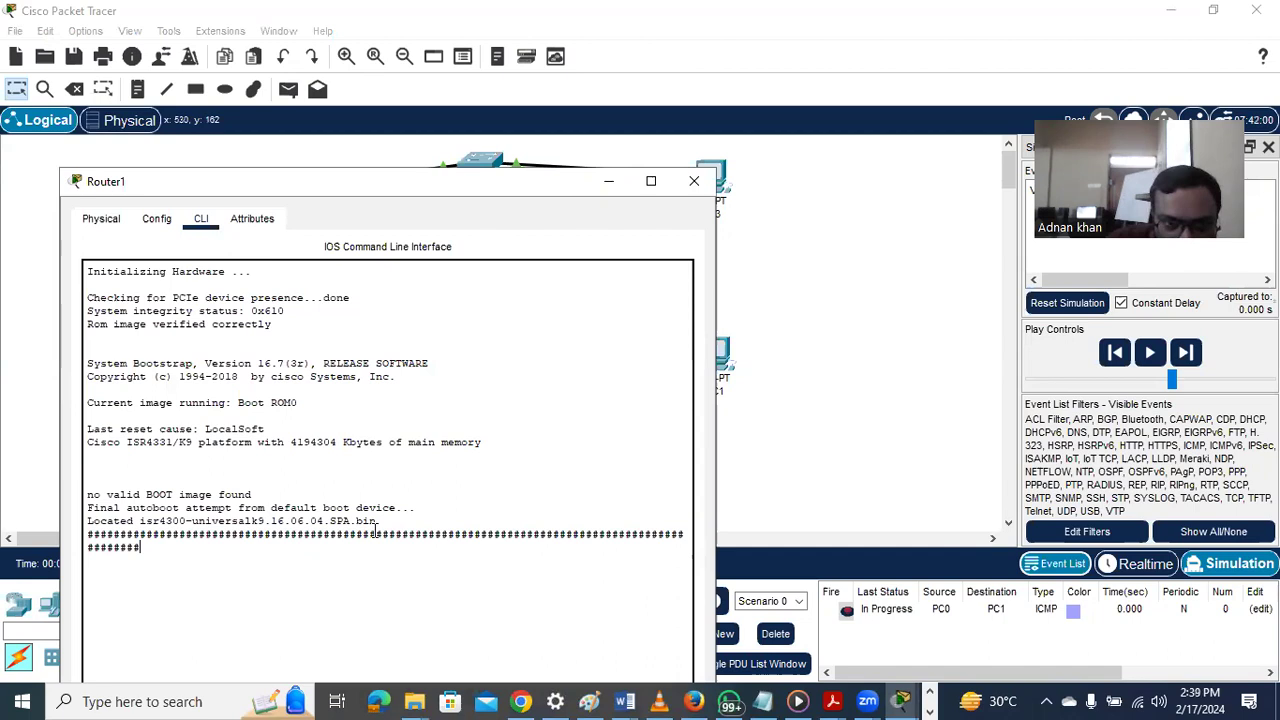
{"action": "left_click_drag", "start_coordinate": [377, 521], "coordinate": [134, 521]}
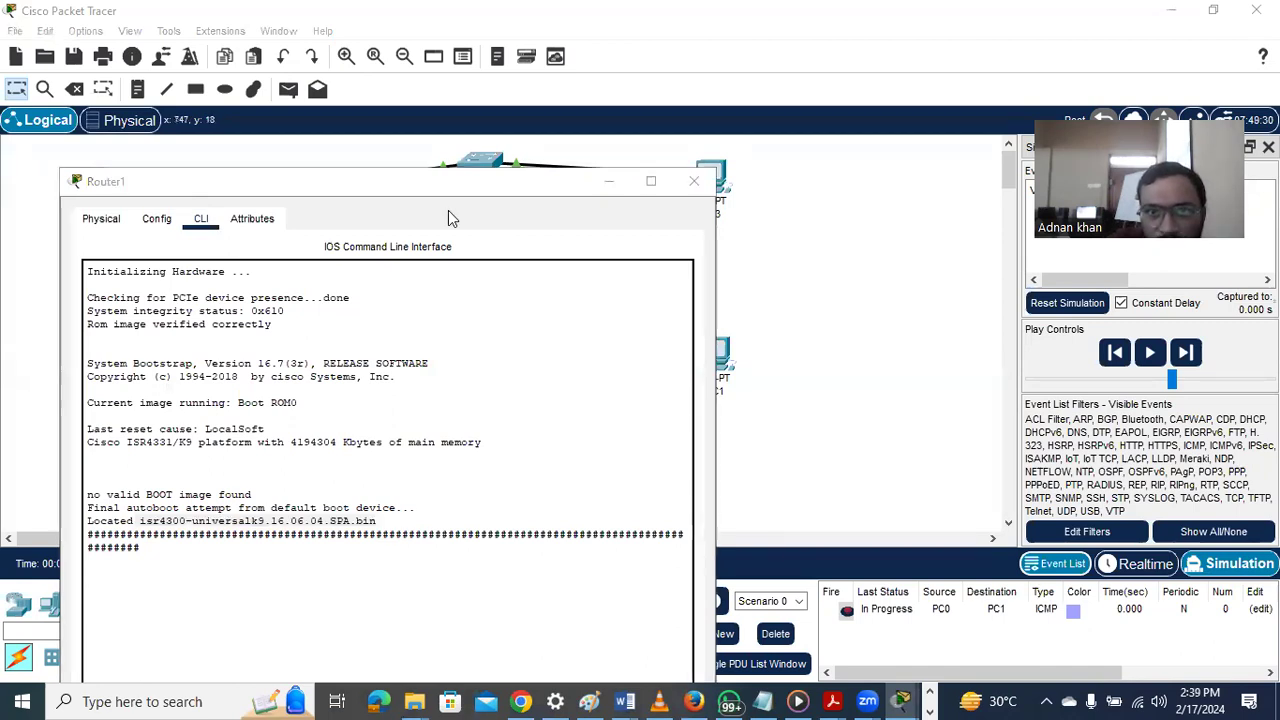
{"action": "left_click_drag", "start_coordinate": [503, 185], "coordinate": [611, 97]}
{"action": "left_click", "coordinate": [337, 471]}
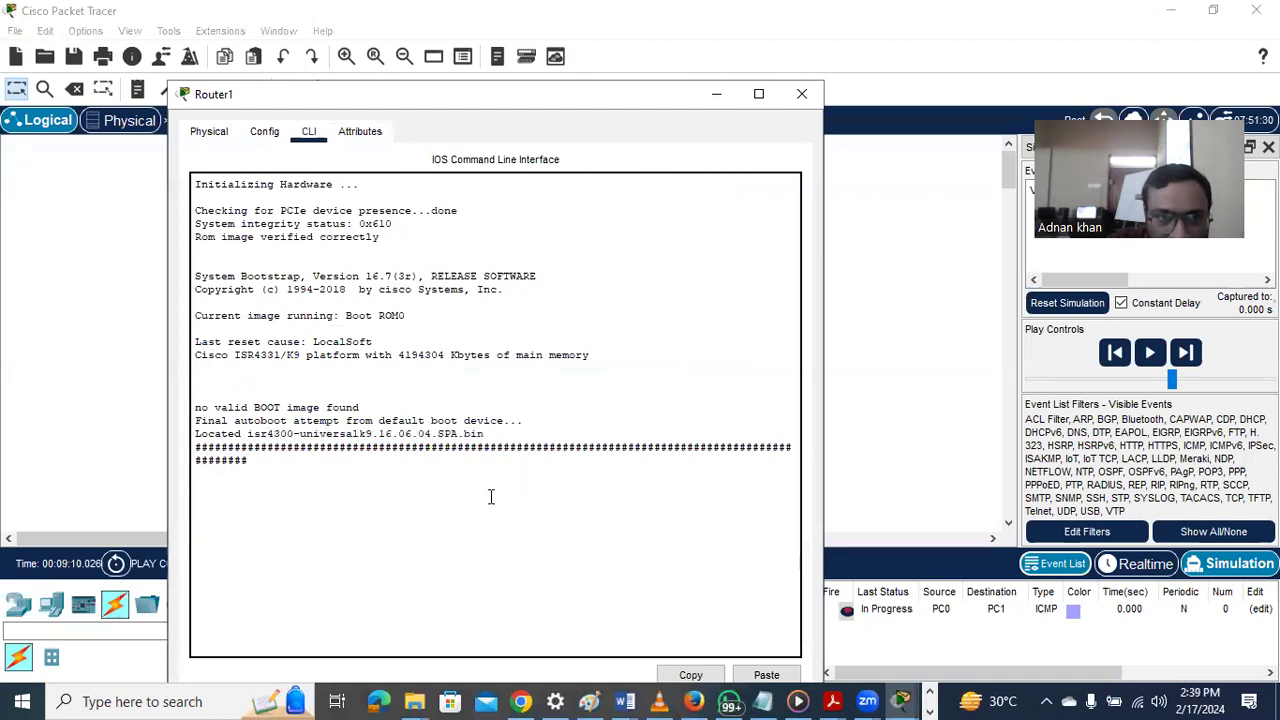
Try repeatedly to access Router1's configuration settings, dismissing the notice each time
{"action": "left_click", "coordinate": [265, 135]}
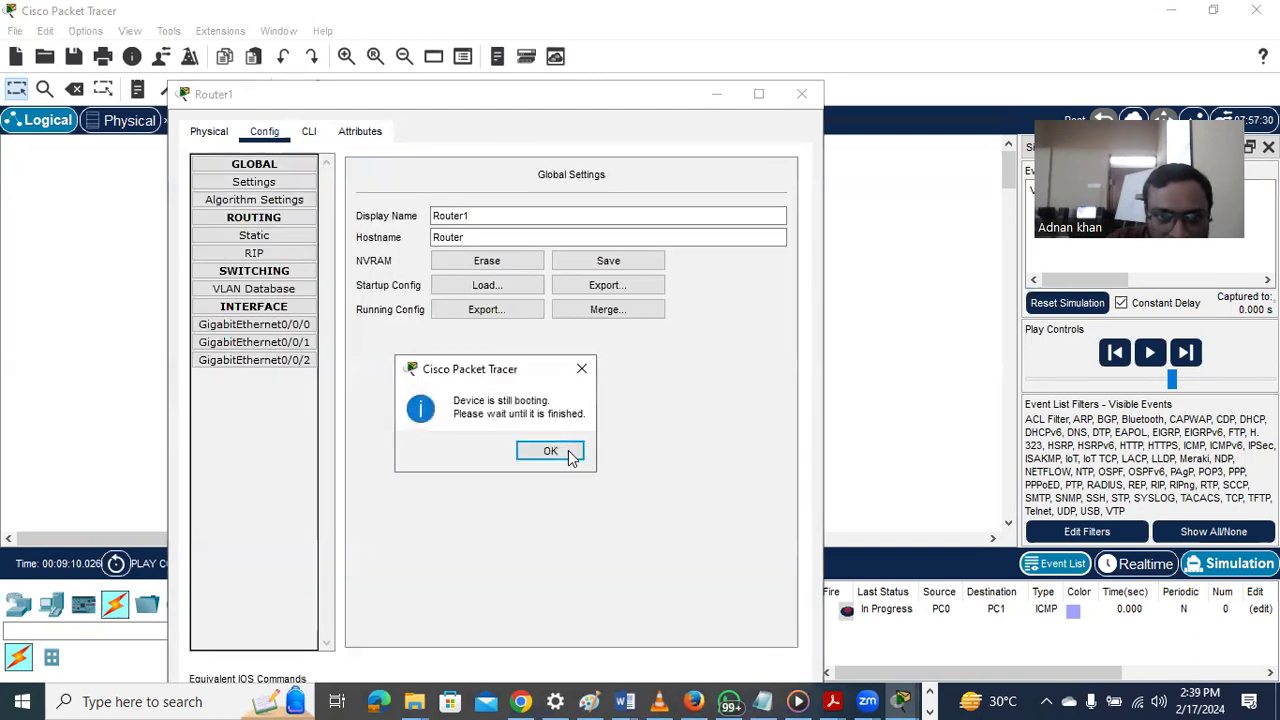
{"action": "left_click", "coordinate": [560, 449]}
{"action": "left_click", "coordinate": [268, 136]}
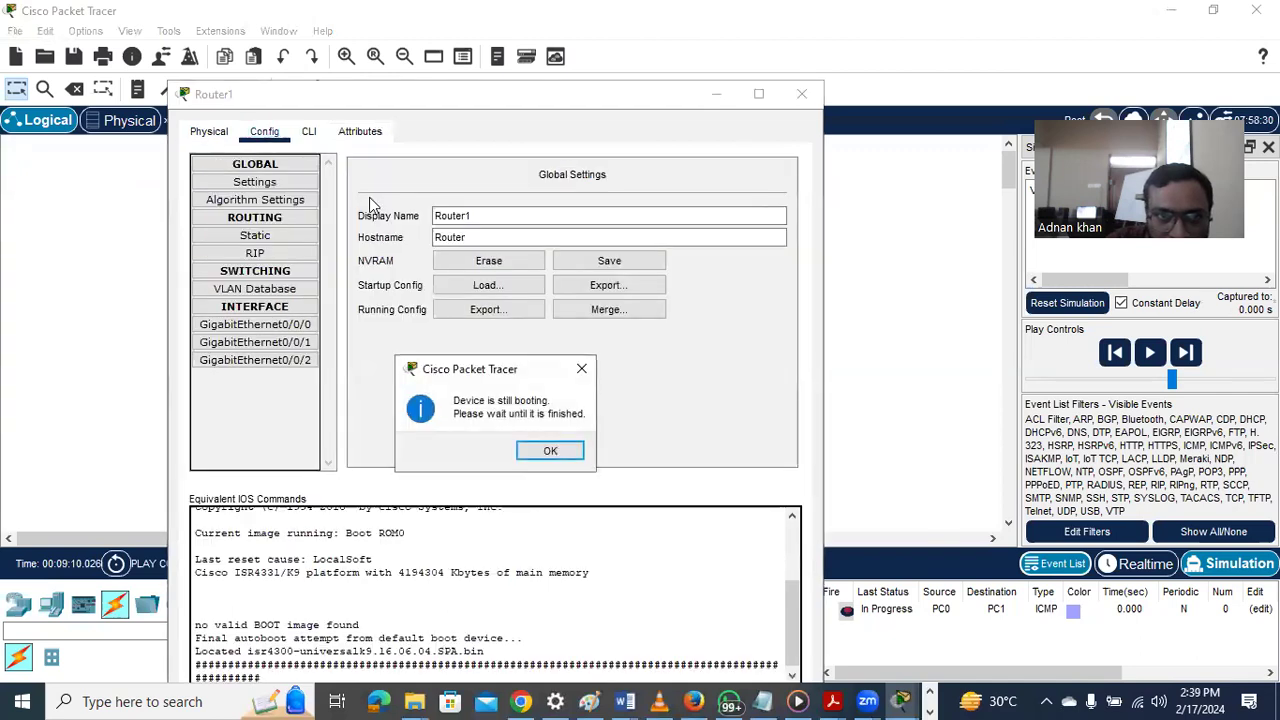
{"action": "left_click", "coordinate": [551, 451]}
{"action": "left_click", "coordinate": [258, 135]}
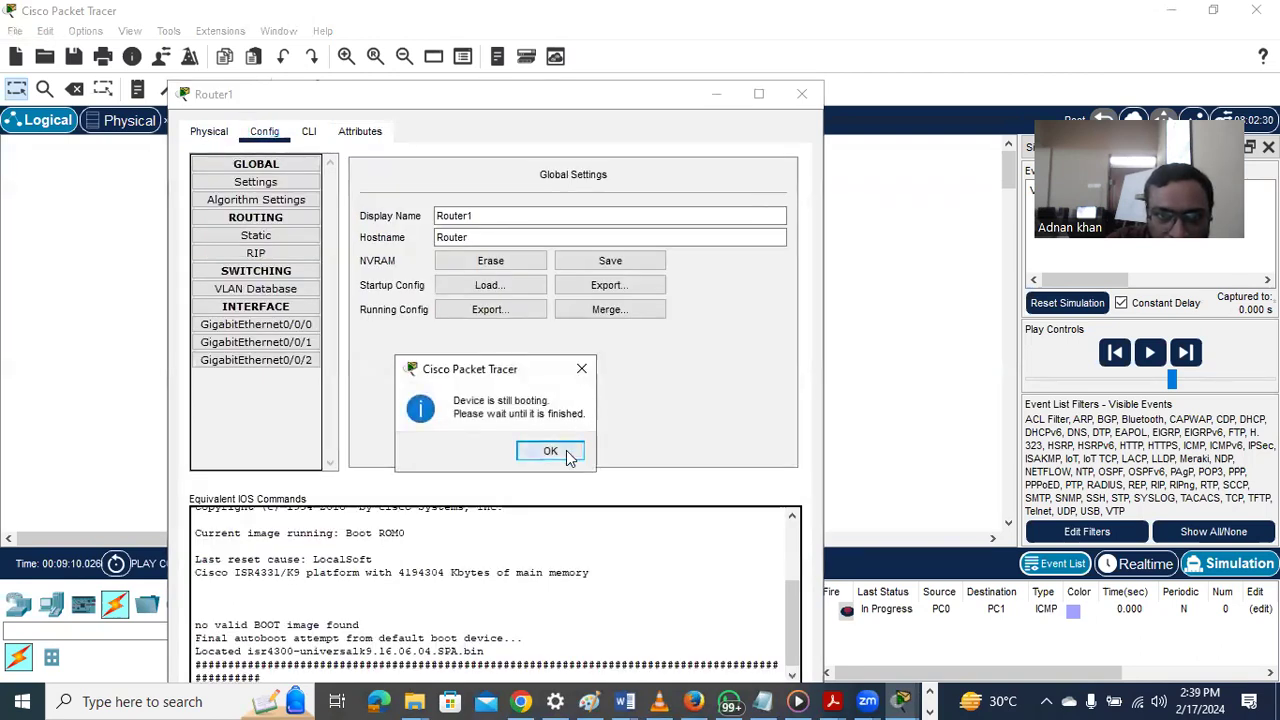
{"action": "left_click", "coordinate": [550, 451]}
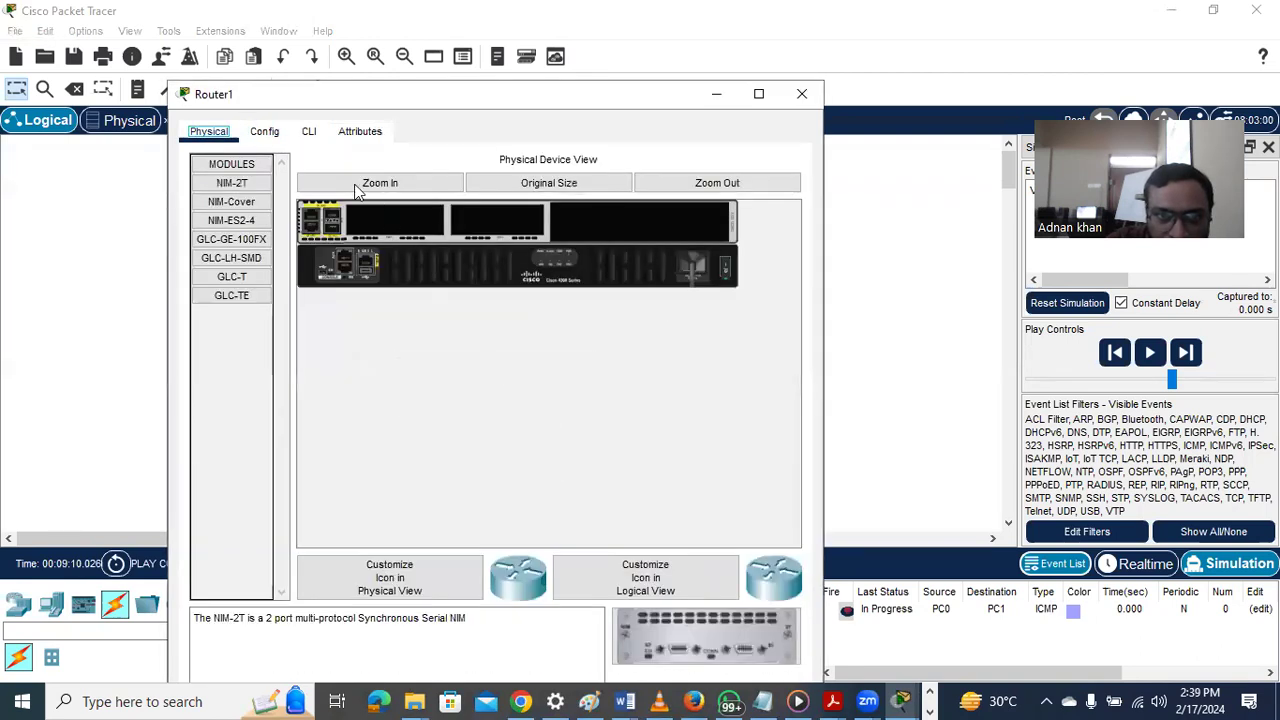
{"action": "left_click", "coordinate": [264, 132]}
{"action": "left_click", "coordinate": [550, 451]}
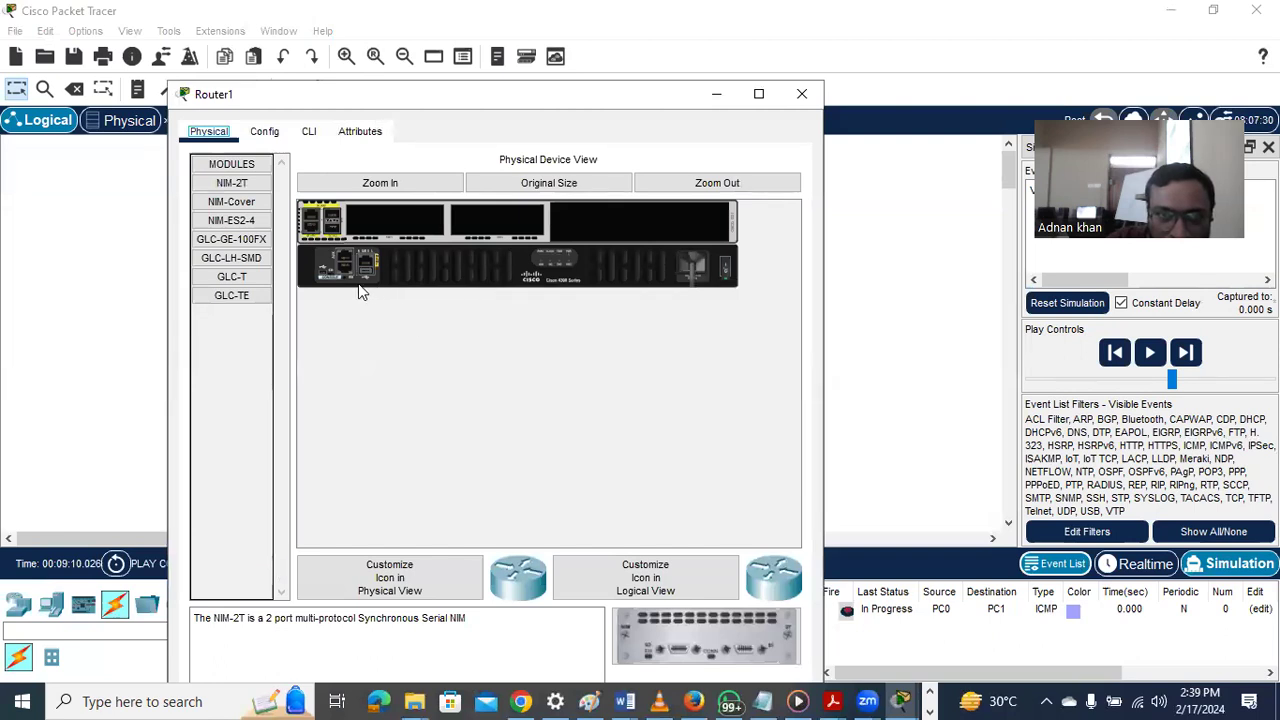
{"action": "left_click", "coordinate": [264, 132]}
{"action": "left_click", "coordinate": [550, 451]}
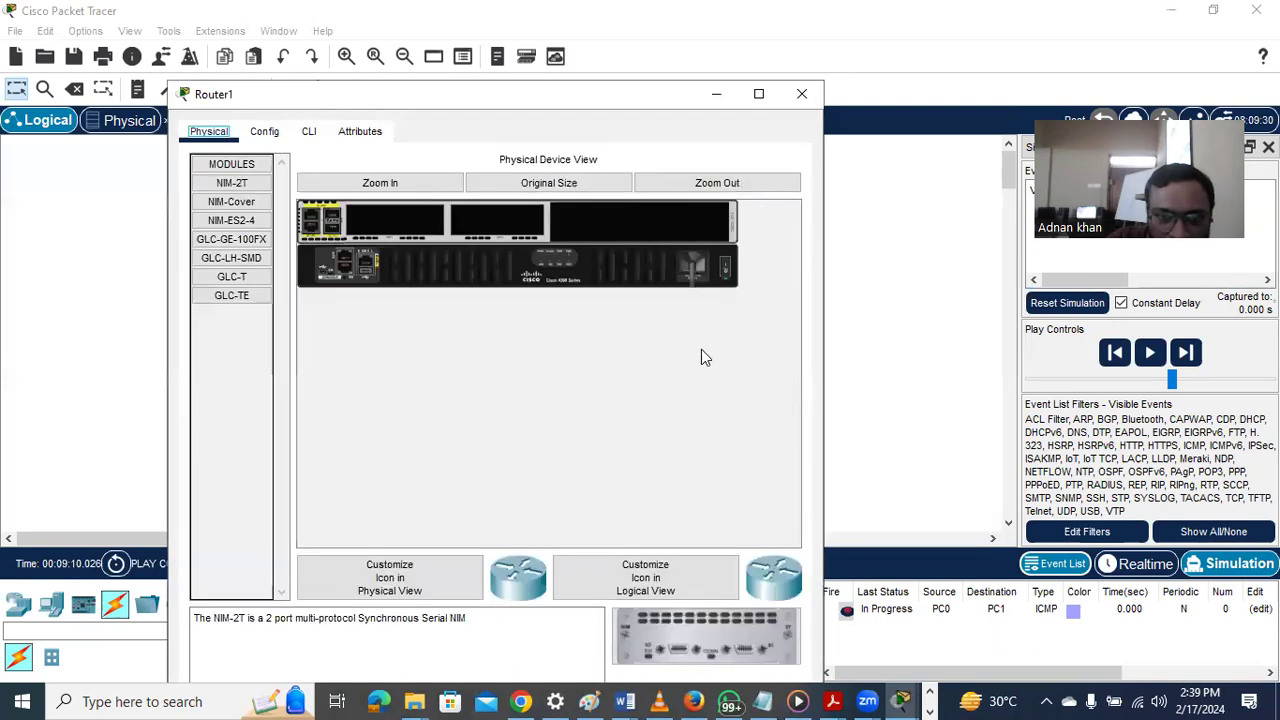
Recheck Router1's command line output and retry its configuration settings
{"action": "left_click", "coordinate": [309, 134]}
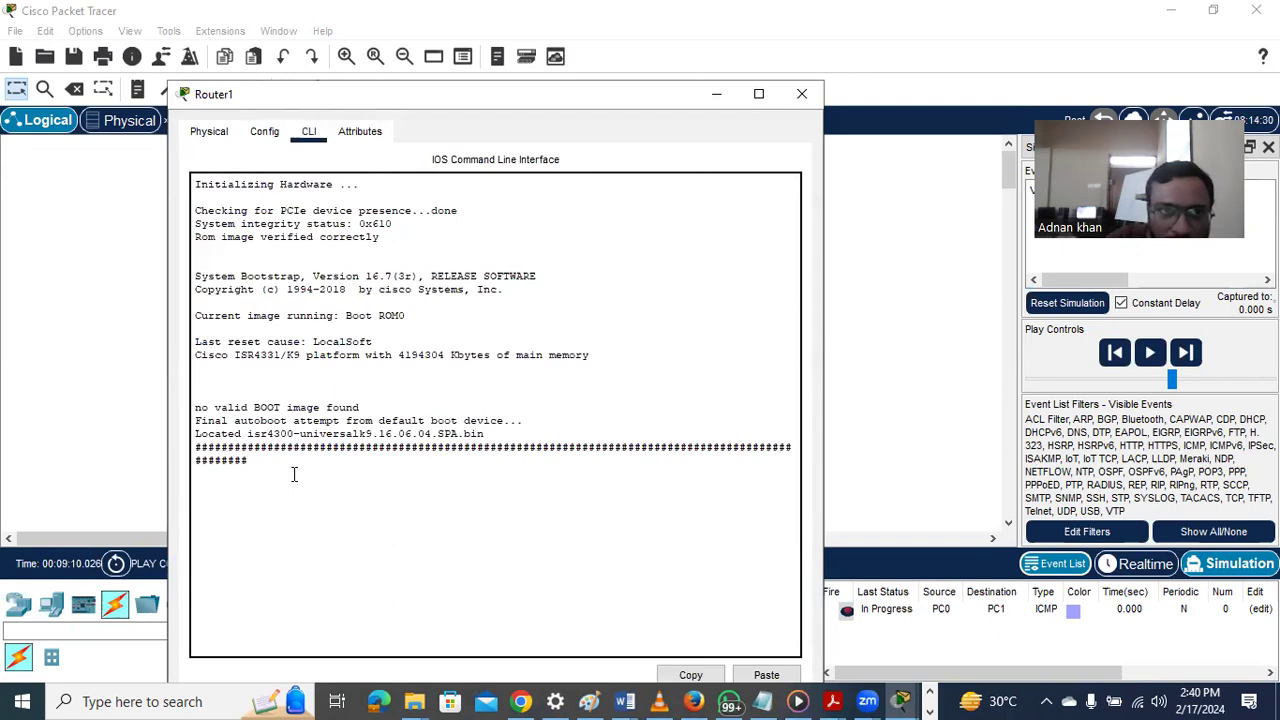
{"action": "left_click", "coordinate": [264, 133]}
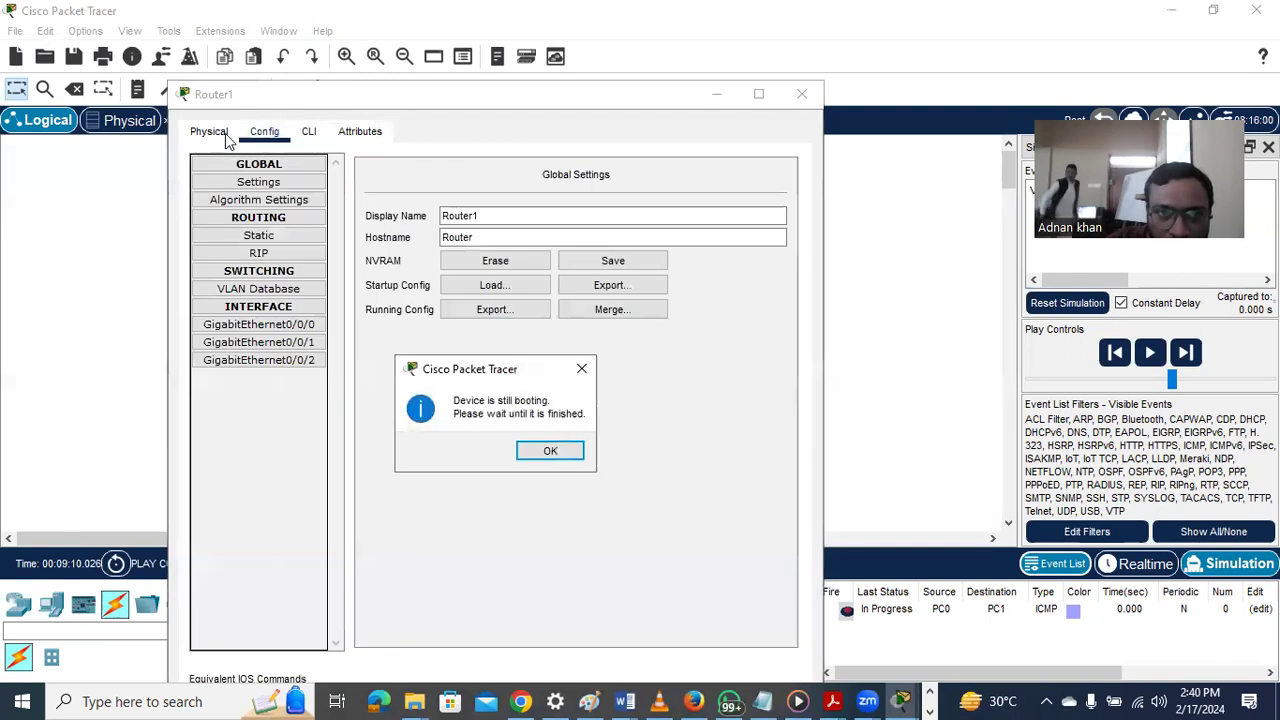
{"action": "left_click", "coordinate": [548, 452]}
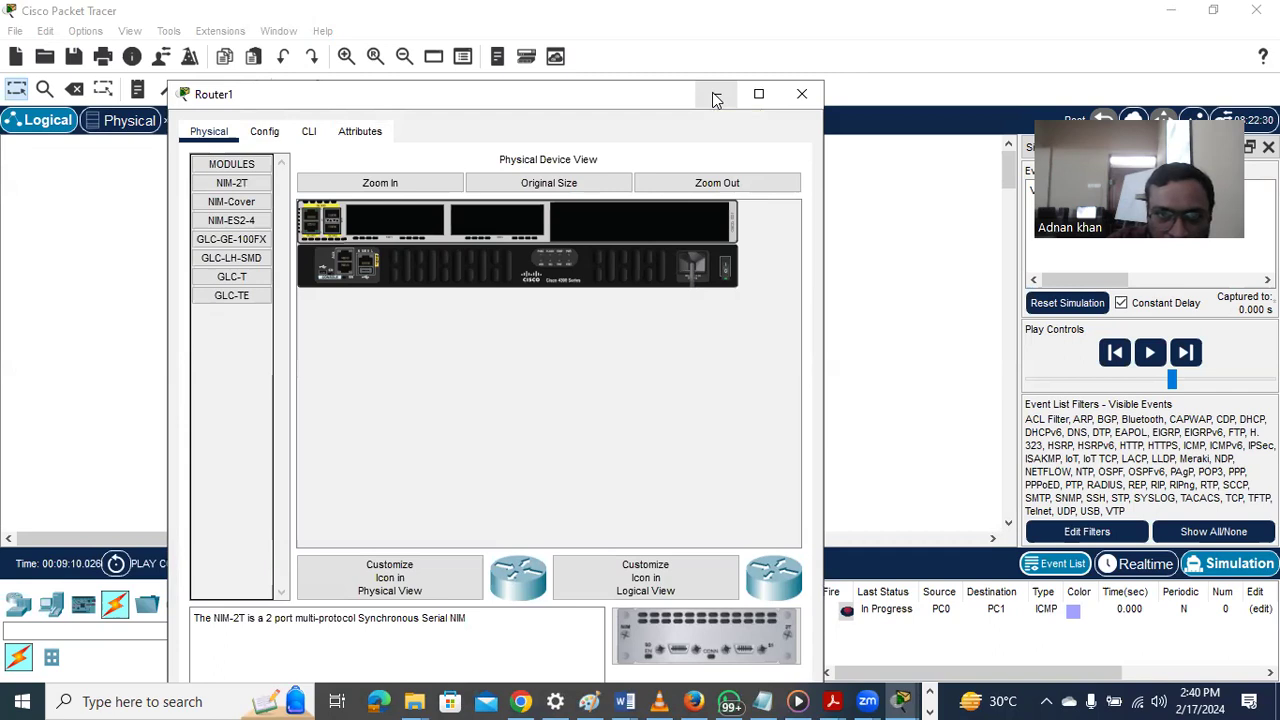
Close Router1's window and shift the router slightly into line between Switch1 and Switch0
{"action": "left_click", "coordinate": [802, 94]}
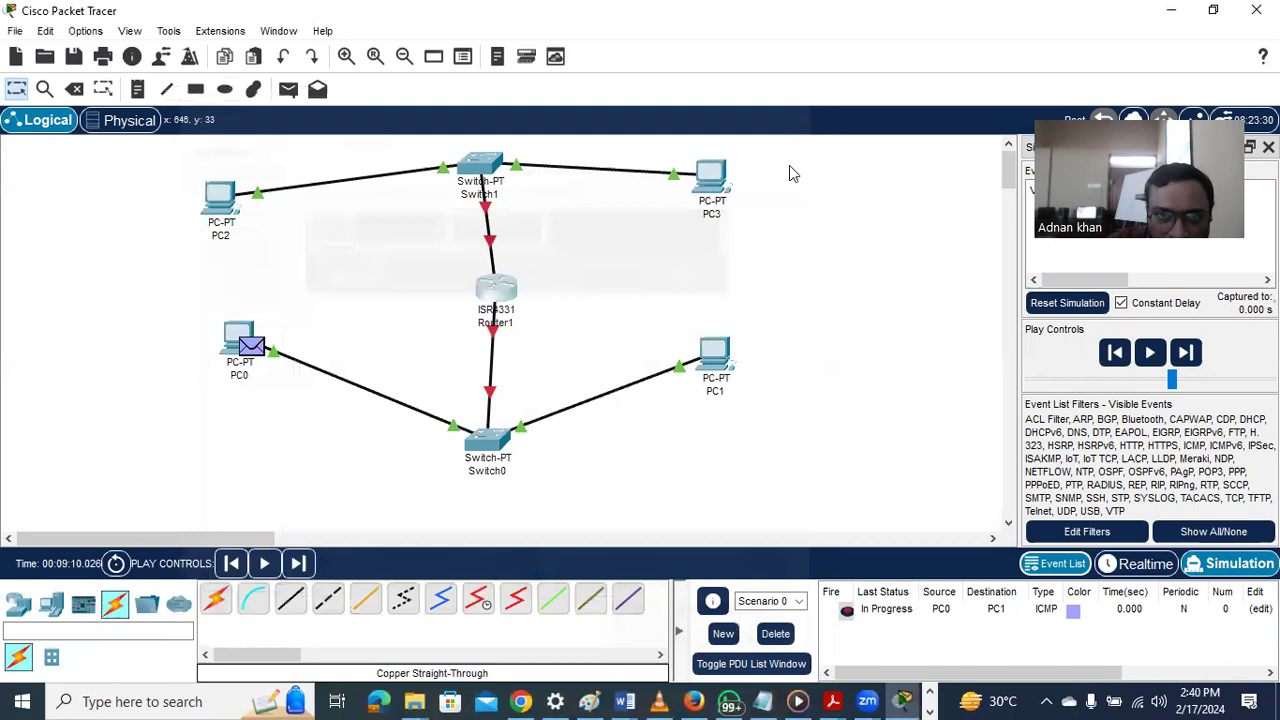
{"action": "left_click_drag", "start_coordinate": [497, 288], "coordinate": [477, 288]}
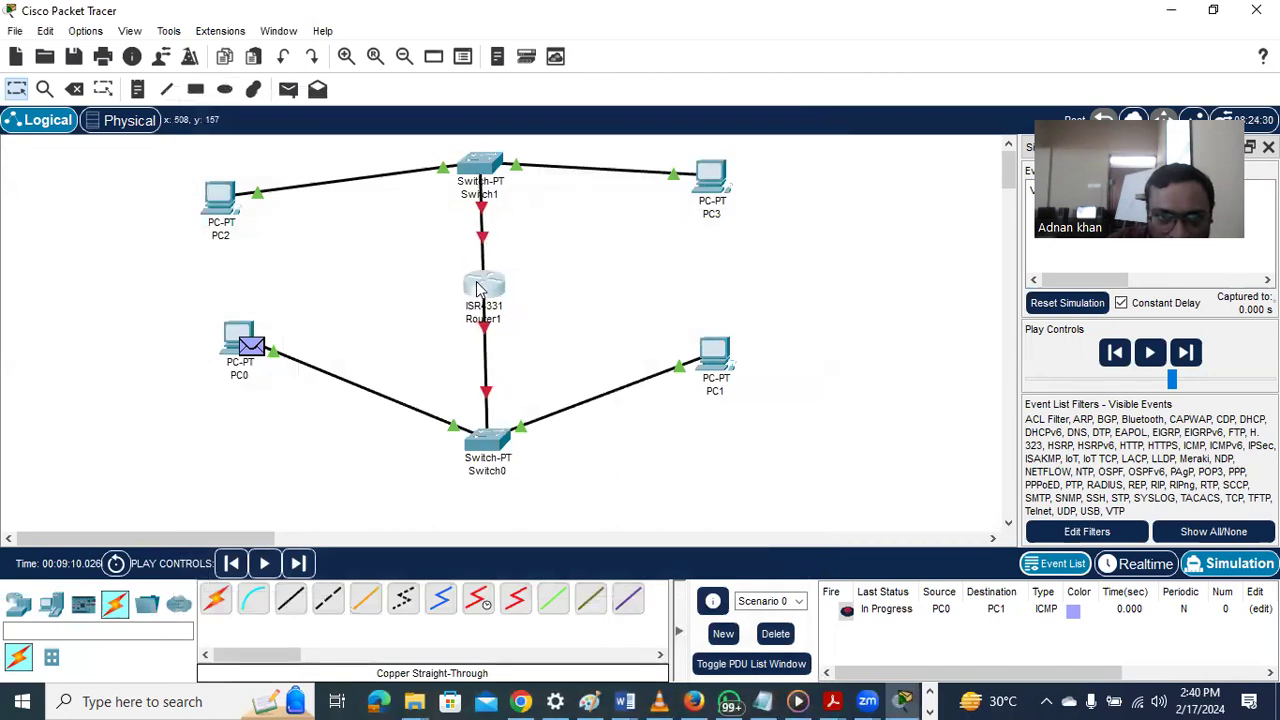
Minimize Packet Tracer, switch to CCleaner, and scan the Windows registry for issues
{"action": "left_click", "coordinate": [1163, 19]}
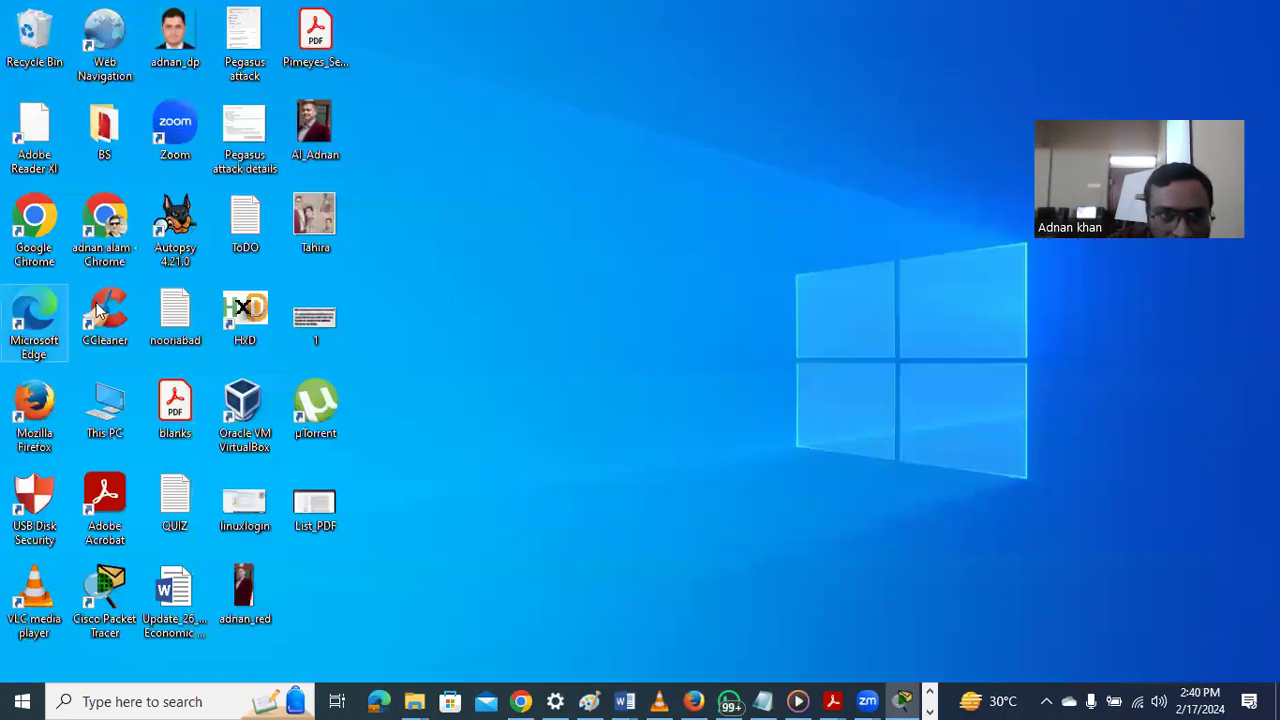
{"action": "right_click", "coordinate": [501, 263]}
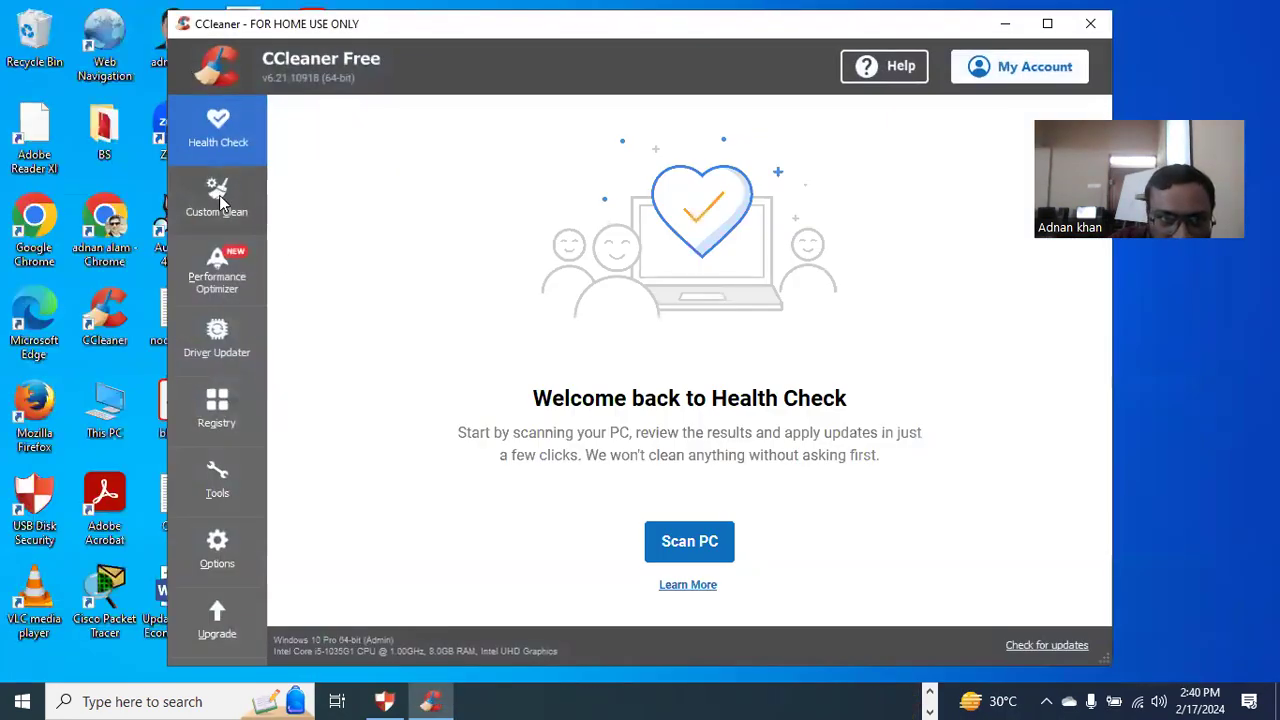
{"action": "left_click", "coordinate": [222, 203]}
{"action": "left_click", "coordinate": [217, 410]}
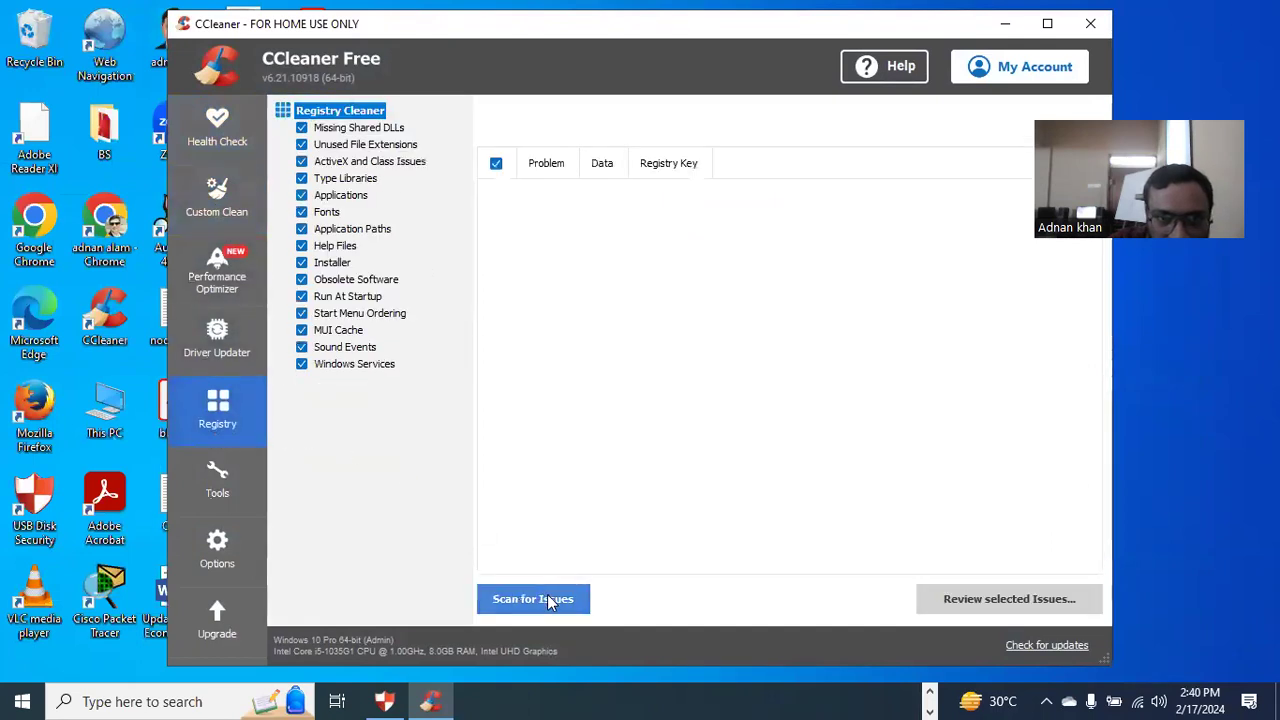
{"action": "left_click", "coordinate": [549, 606]}
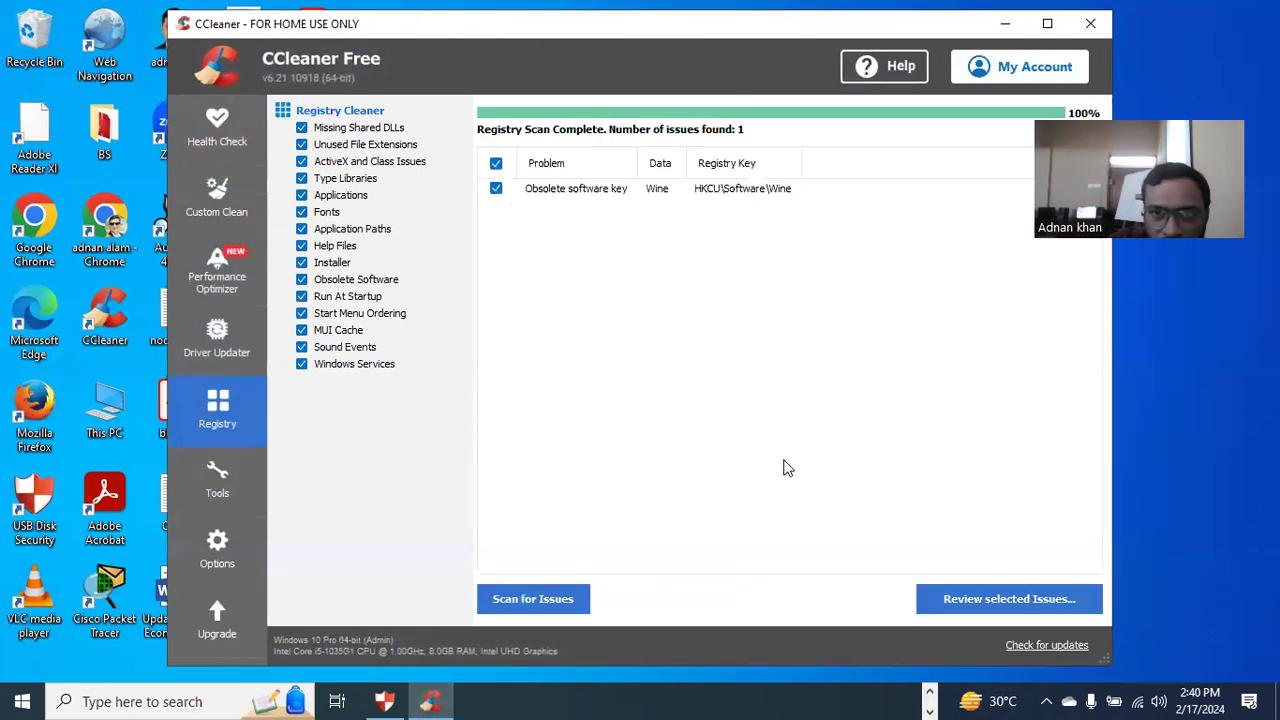
{"action": "left_click", "coordinate": [1012, 598]}
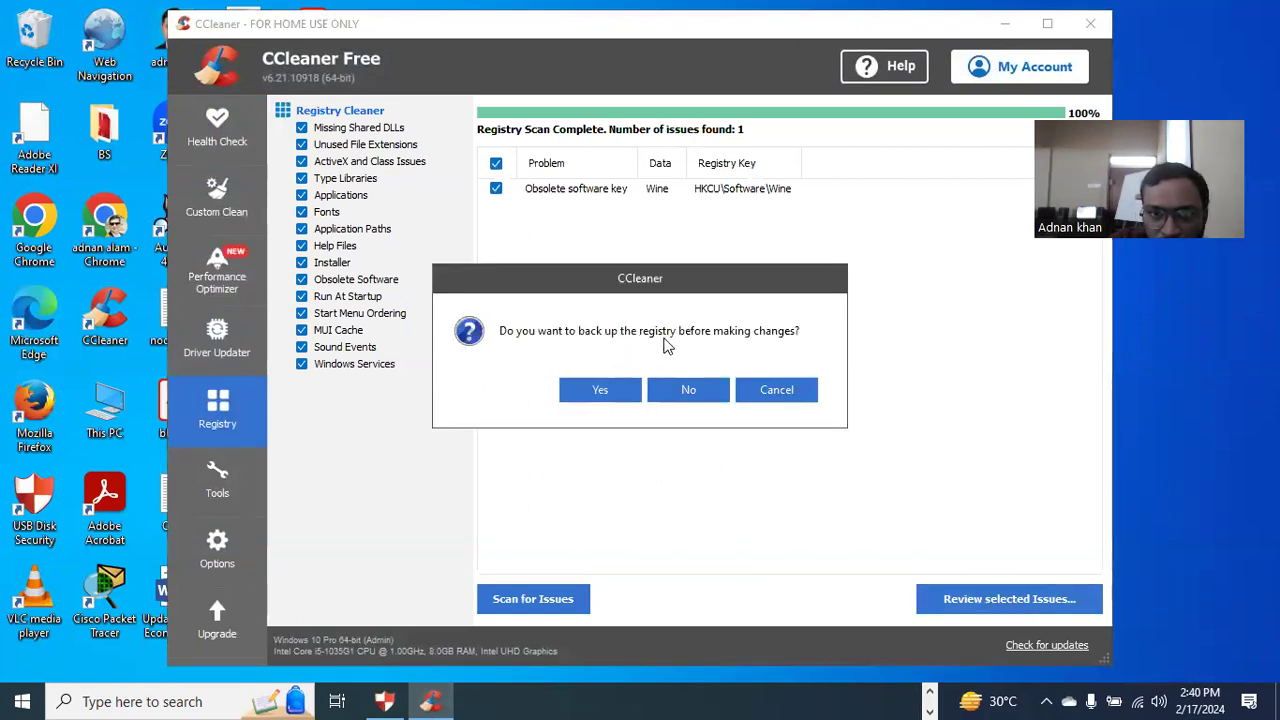
{"action": "left_click", "coordinate": [595, 393]}
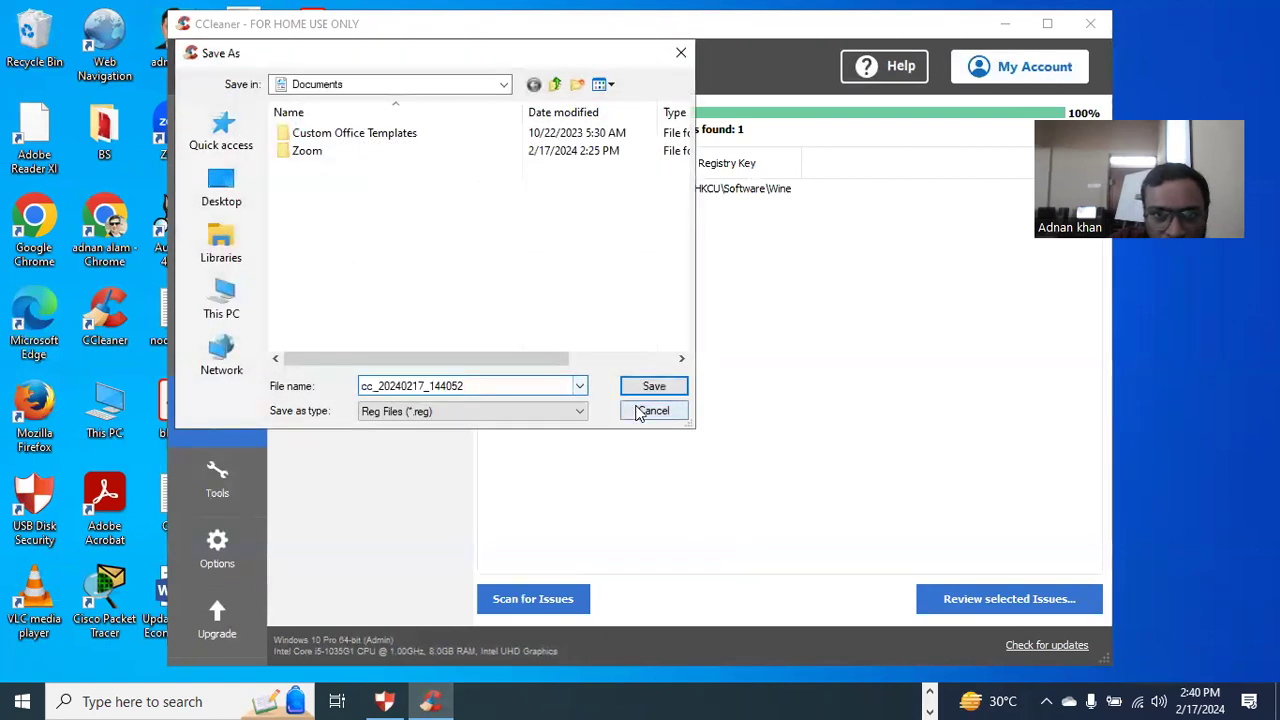
{"action": "left_click", "coordinate": [640, 413]}
Fix the obsolete Wine software key without backing up the registry, and close CCleaner
{"action": "left_click", "coordinate": [955, 598]}
{"action": "left_click", "coordinate": [688, 392]}
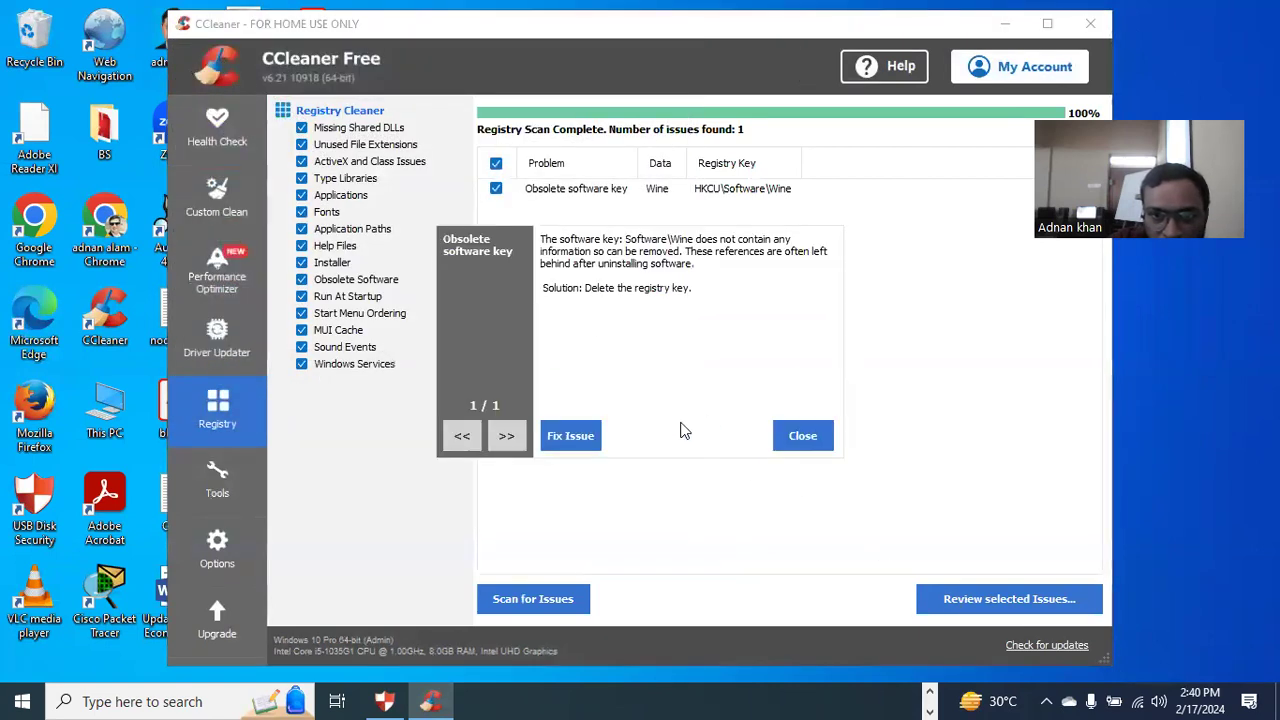
{"action": "left_click", "coordinate": [575, 437]}
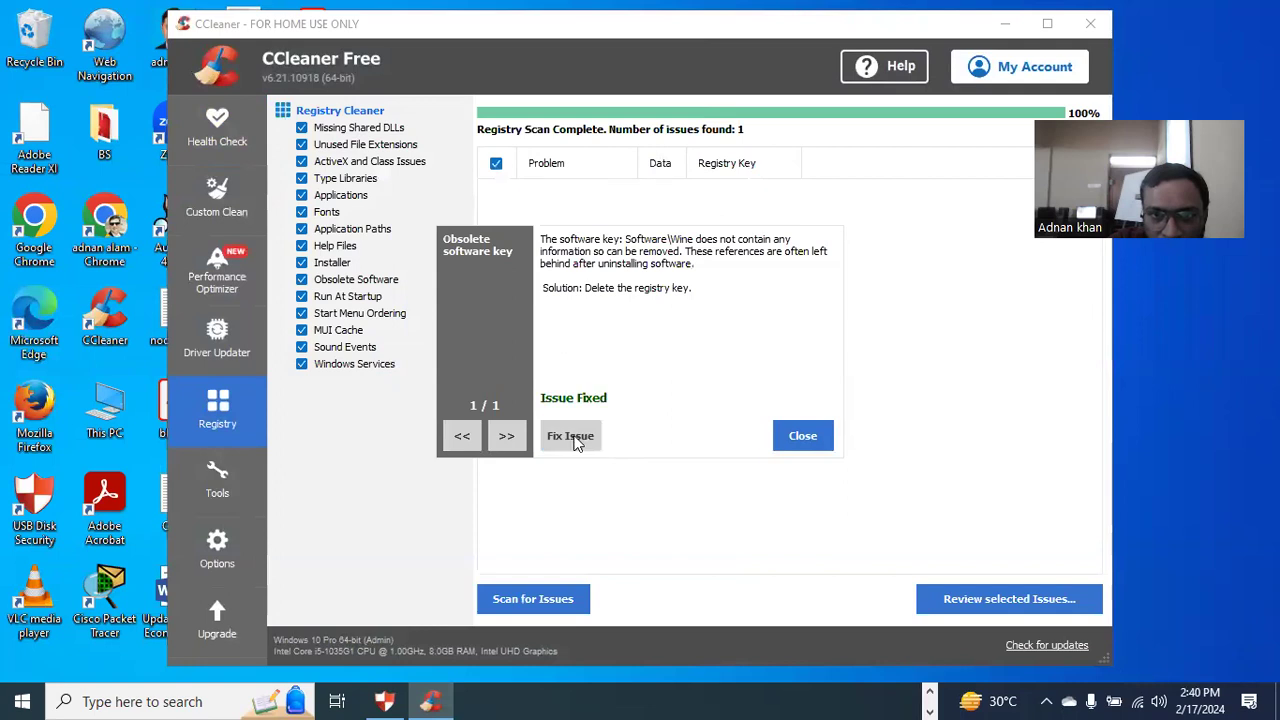
{"action": "left_click", "coordinate": [799, 436]}
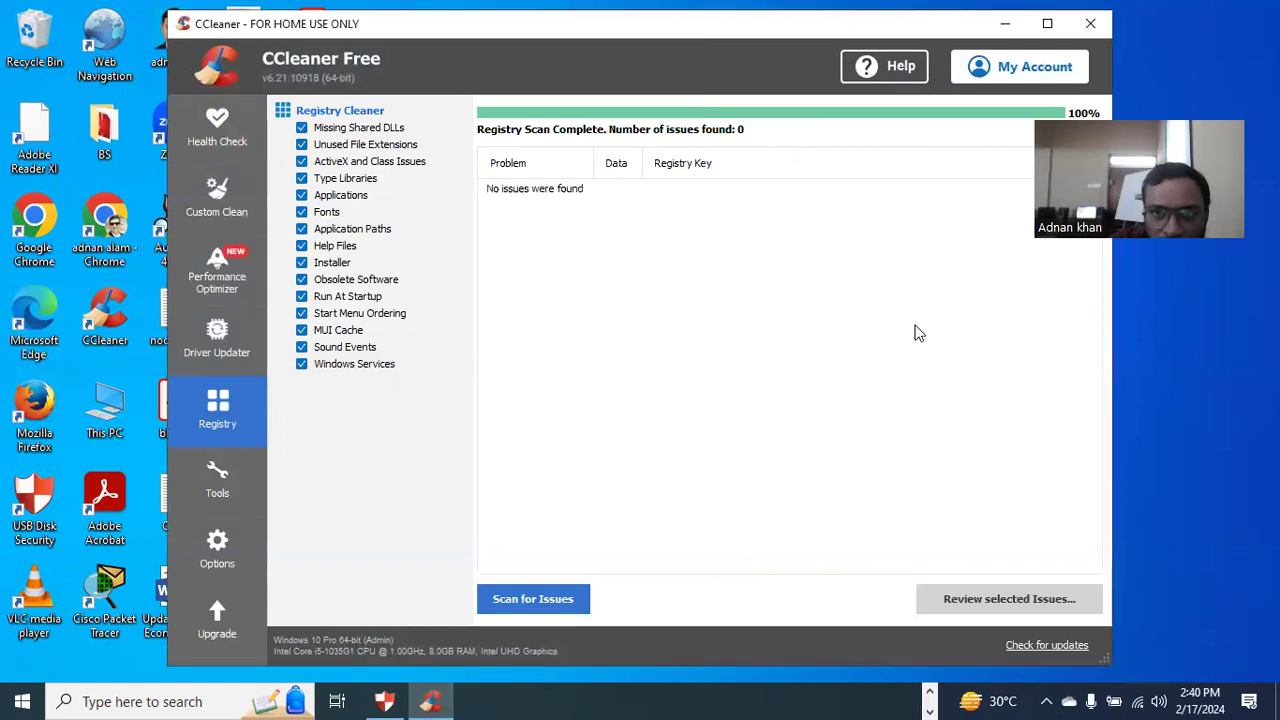
{"action": "left_click", "coordinate": [1094, 24]}
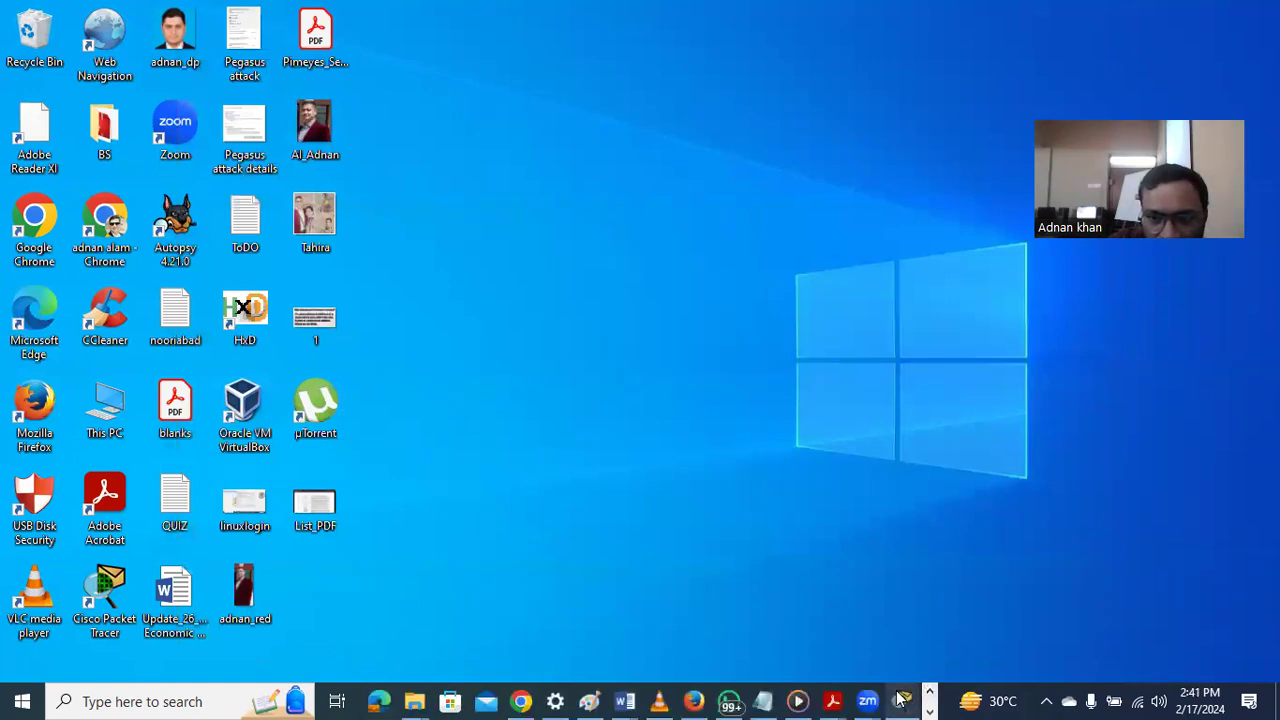
Return to Packet Tracer, reopen Router1, and retry its configuration settings several times
{"action": "left_click", "coordinate": [902, 701]}
{"action": "left_click", "coordinate": [468, 285]}
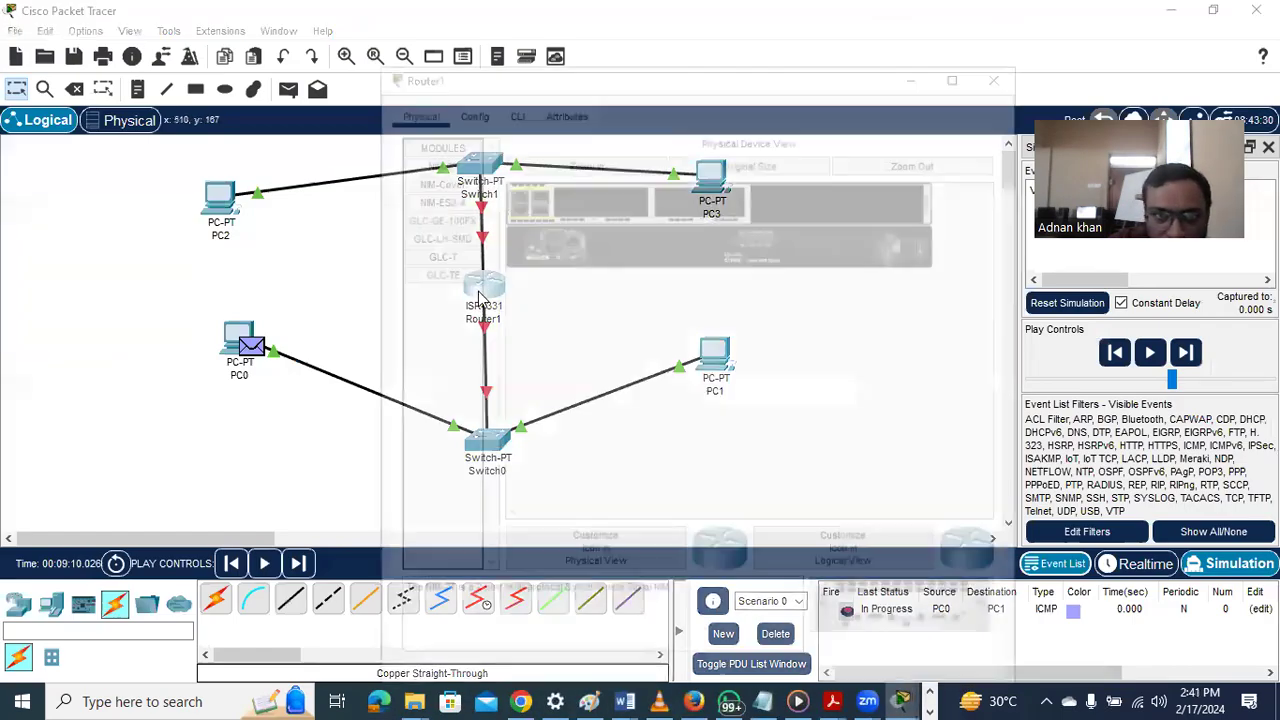
{"action": "left_click", "coordinate": [466, 66]}
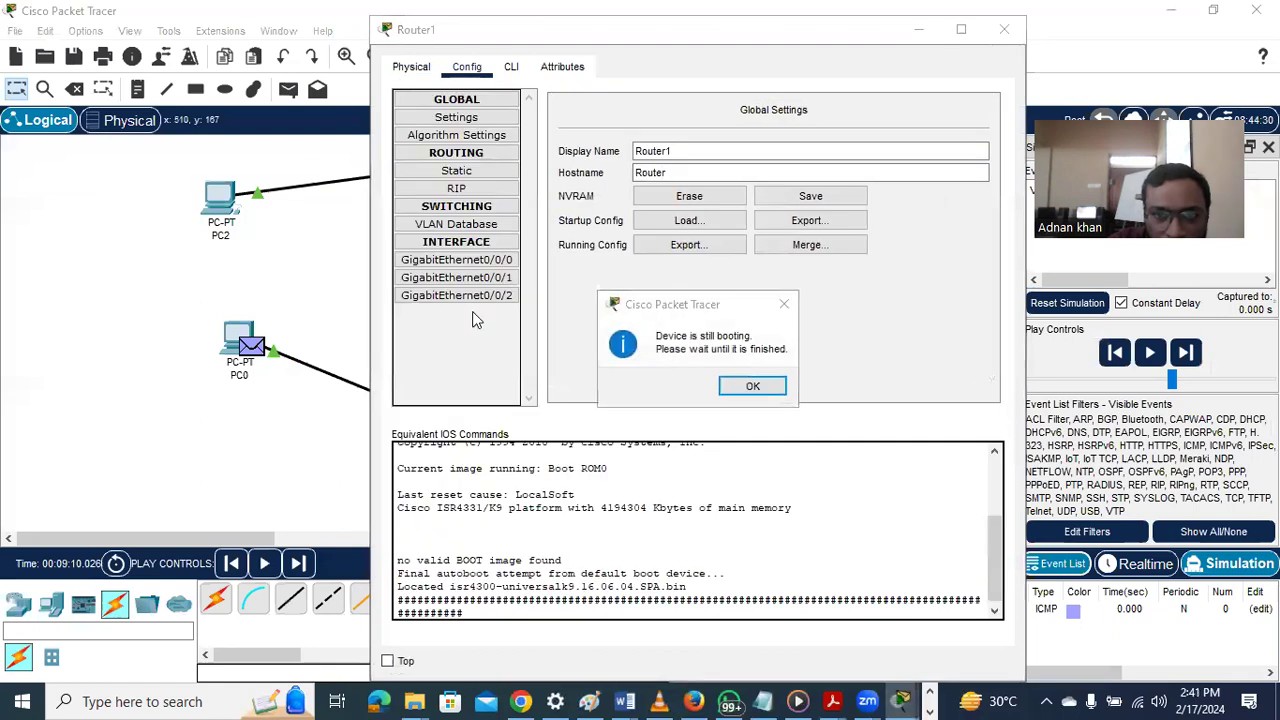
{"action": "left_click", "coordinate": [772, 382]}
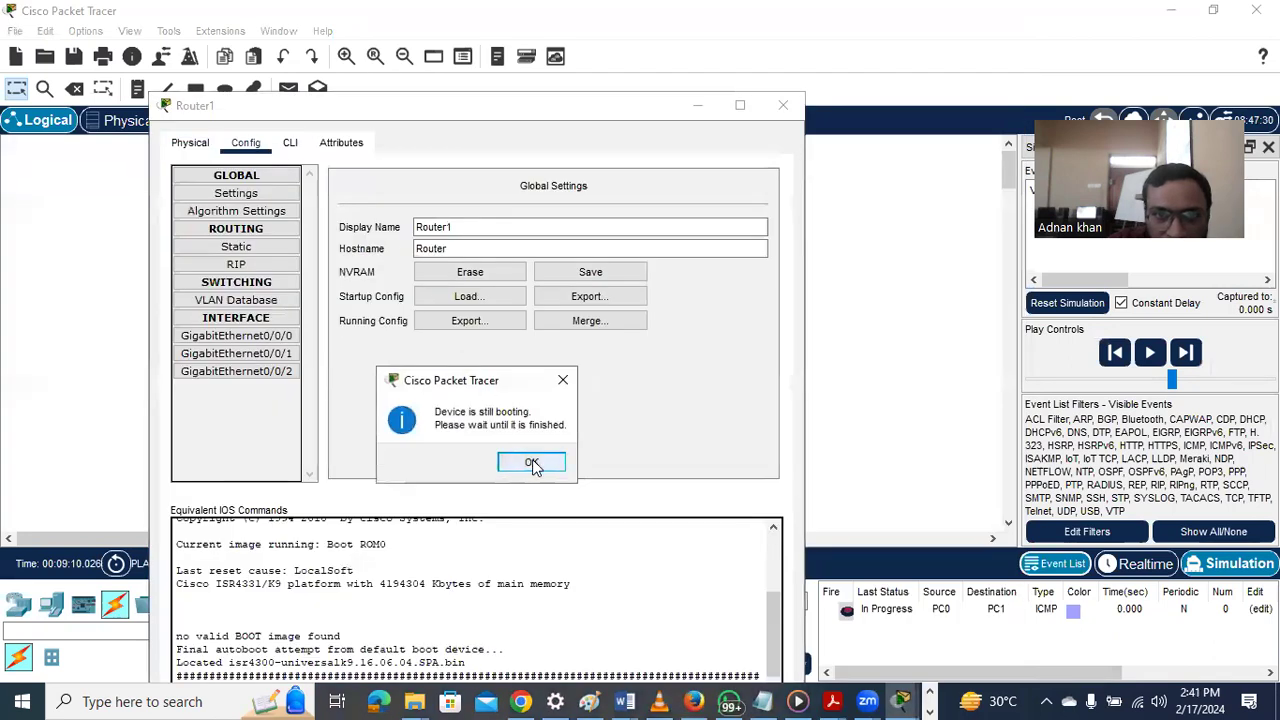
{"action": "left_click", "coordinate": [531, 462]}
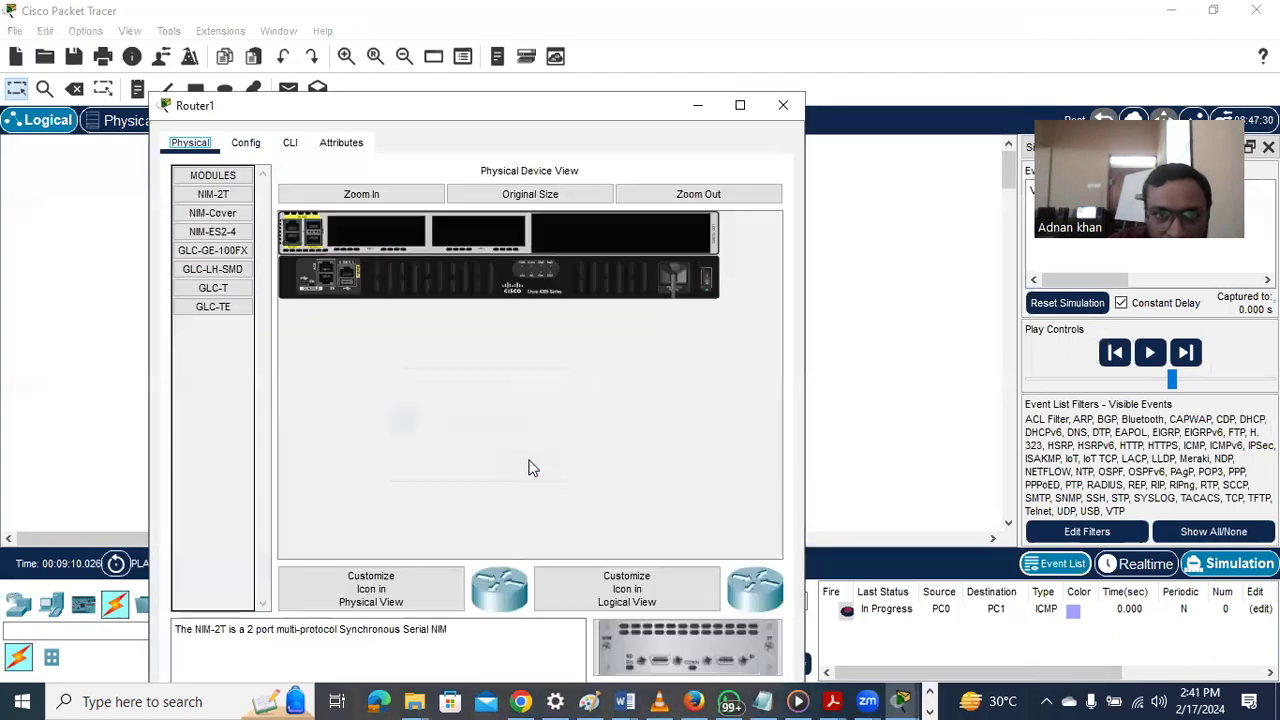
{"action": "left_click", "coordinate": [245, 142]}
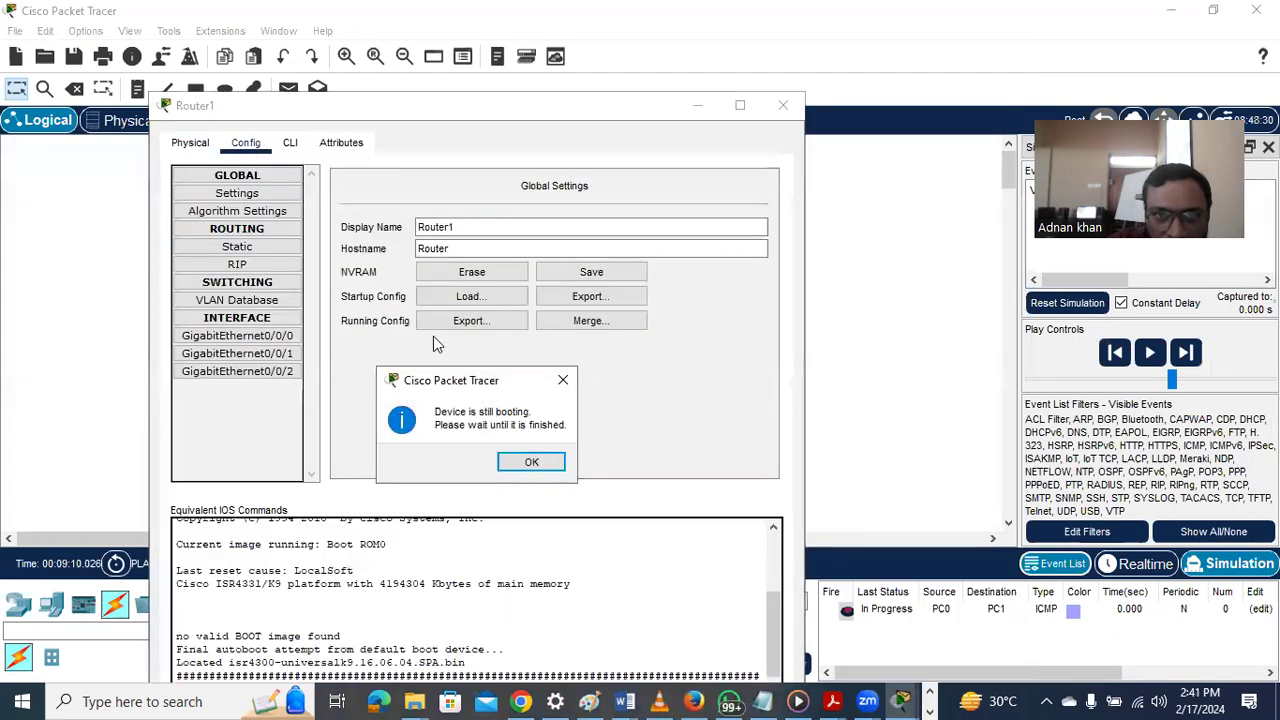
{"action": "left_click", "coordinate": [531, 462]}
{"action": "left_click", "coordinate": [246, 146]}
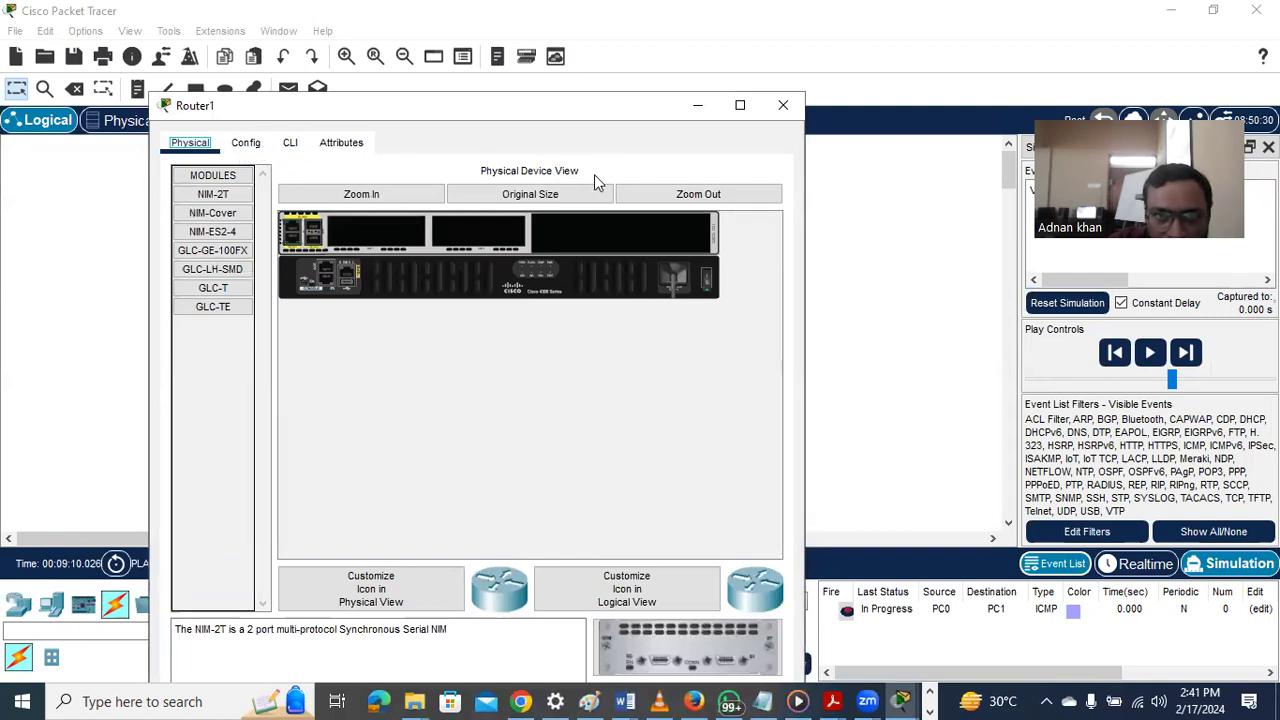
Try again to open Router1's configuration settings, and close the router's window
{"action": "left_click", "coordinate": [254, 149]}
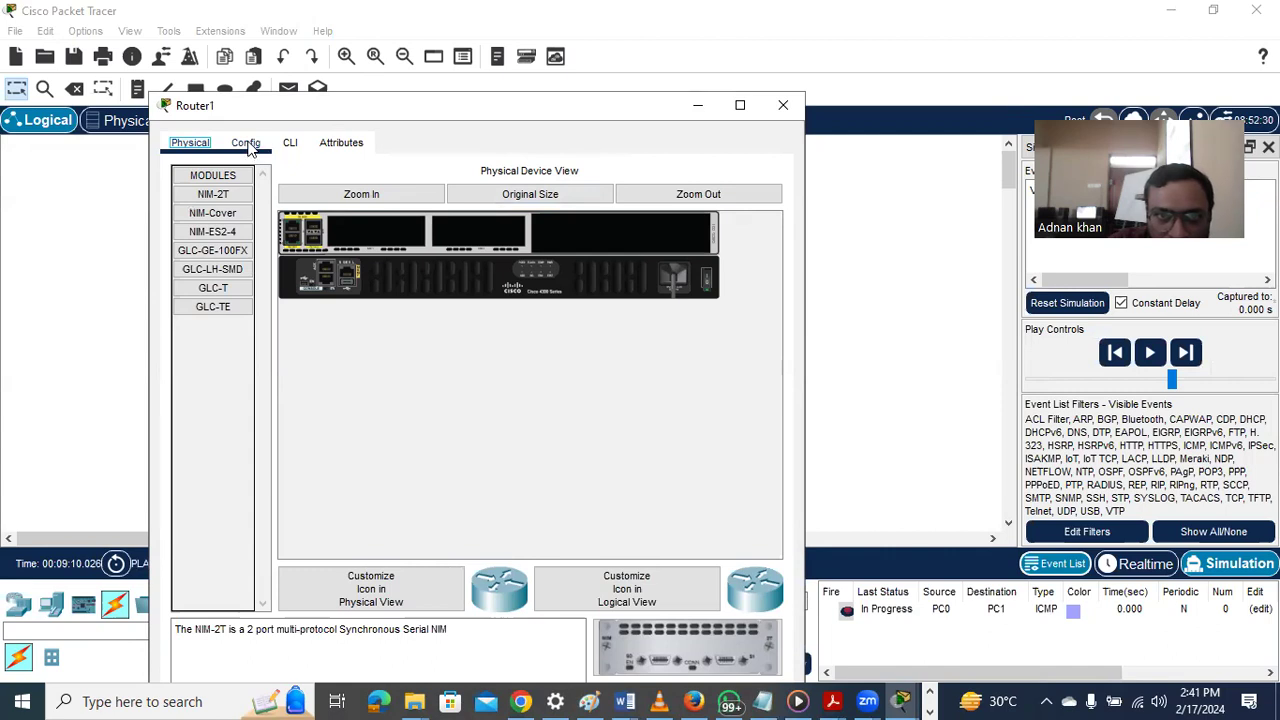
{"action": "left_click", "coordinate": [537, 467]}
{"action": "left_click", "coordinate": [246, 143]}
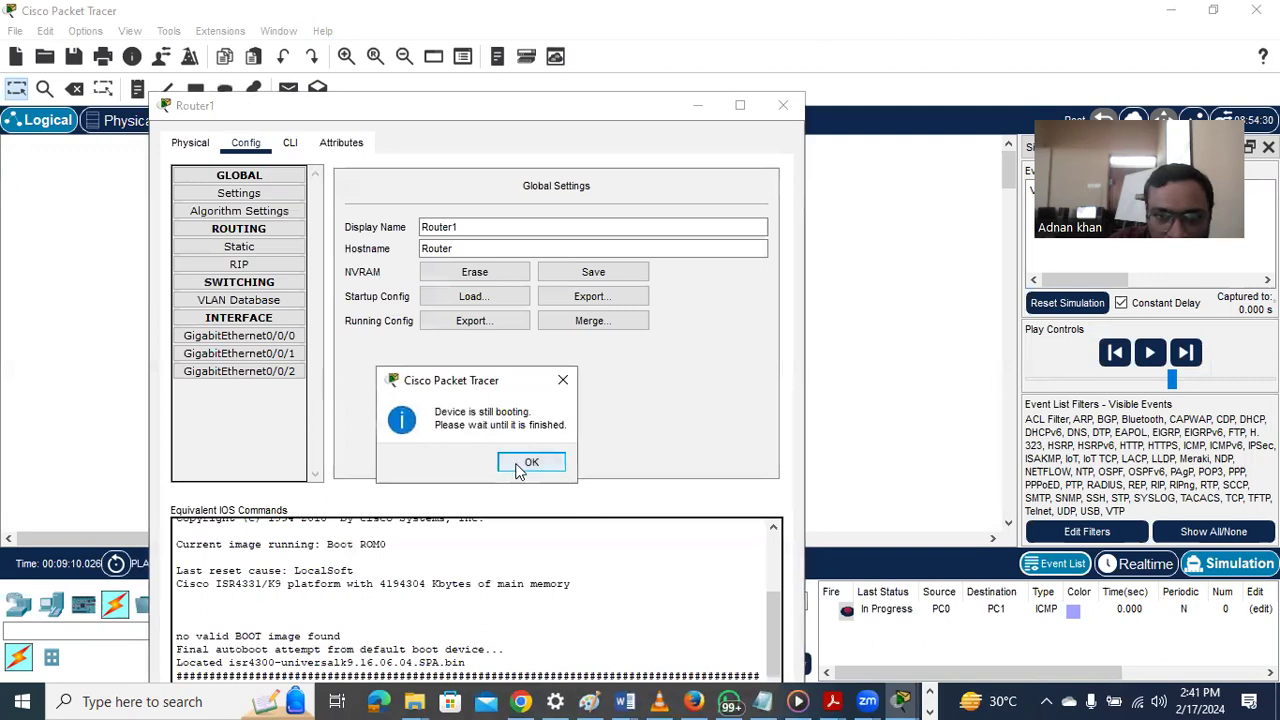
{"action": "left_click", "coordinate": [530, 463]}
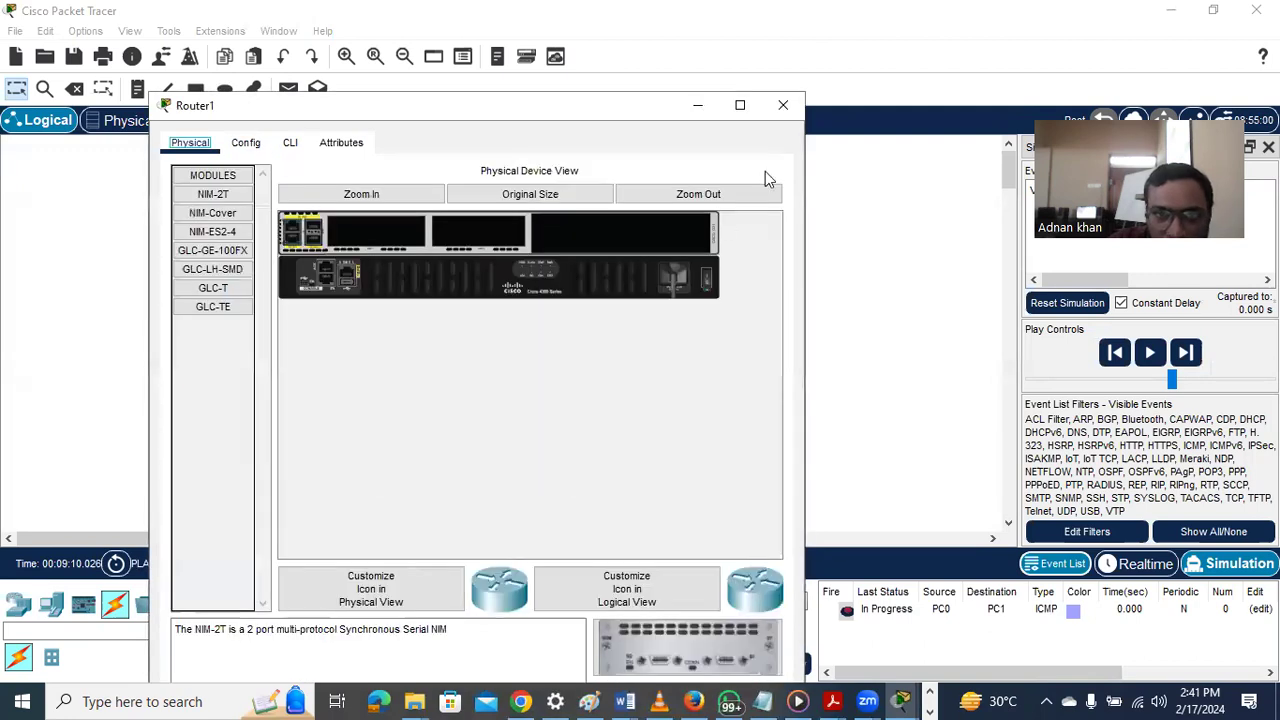
{"action": "left_click", "coordinate": [783, 106]}
Inspect Router1's port summary and try its configuration settings twice more, closing the router's window after each attempt
{"action": "mouse_move", "coordinate": [217, 205]}
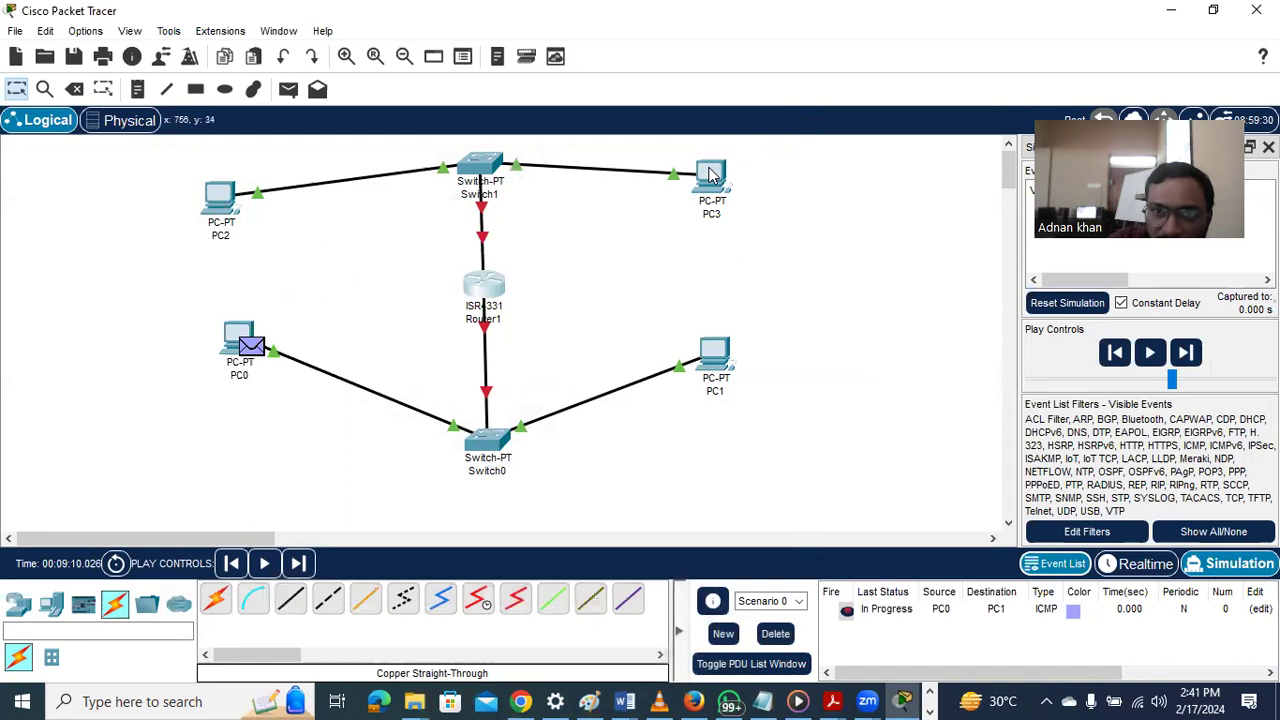
{"action": "mouse_move", "coordinate": [711, 174]}
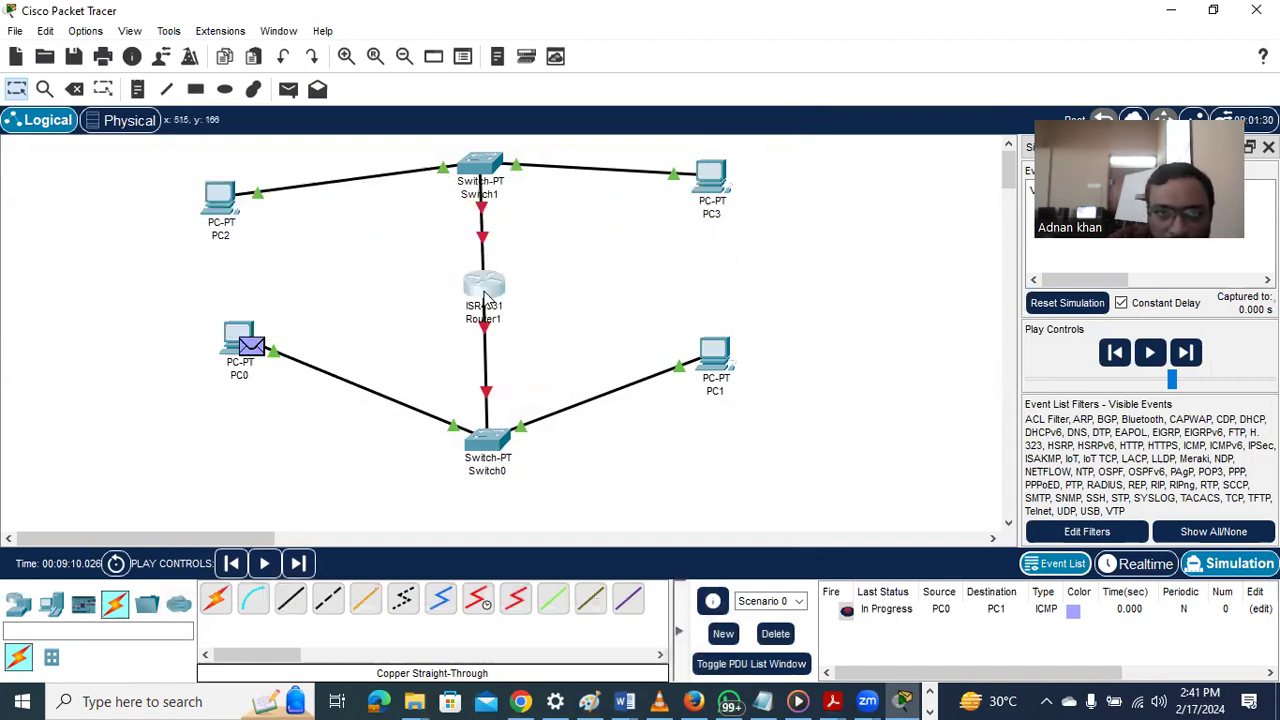
{"action": "mouse_move", "coordinate": [485, 296]}
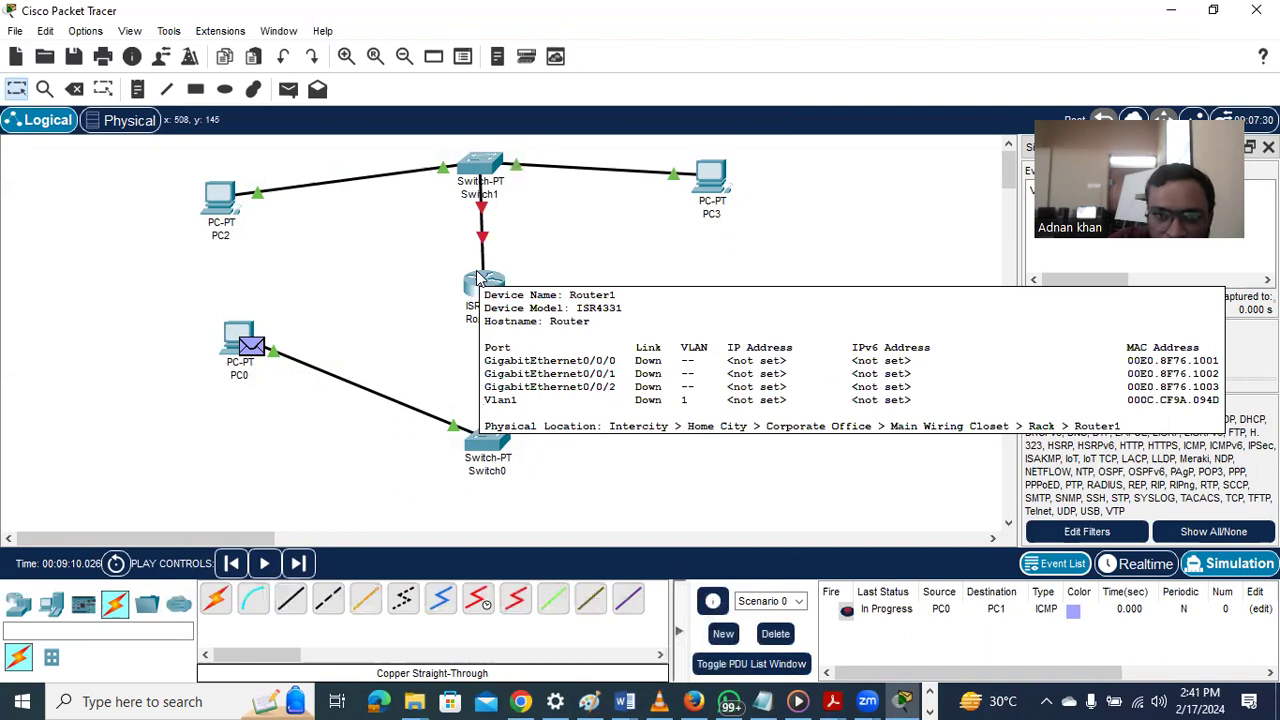
{"action": "left_click", "coordinate": [484, 288]}
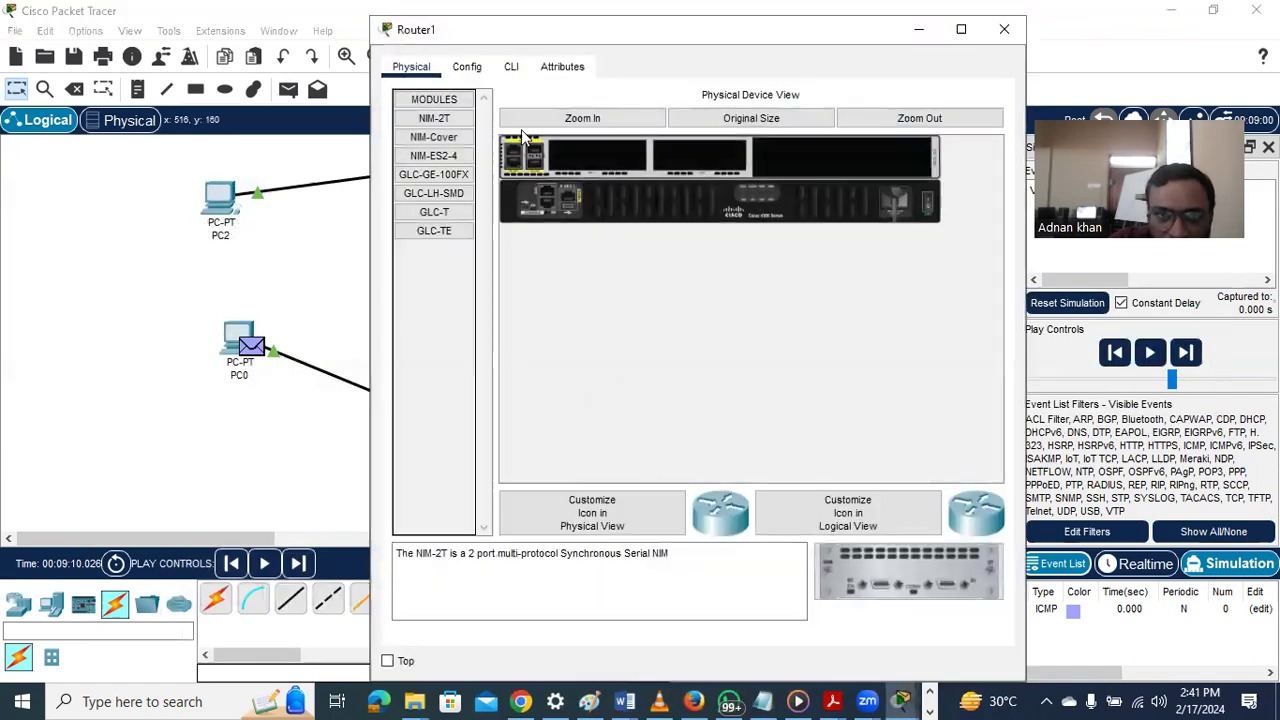
{"action": "left_click", "coordinate": [466, 66]}
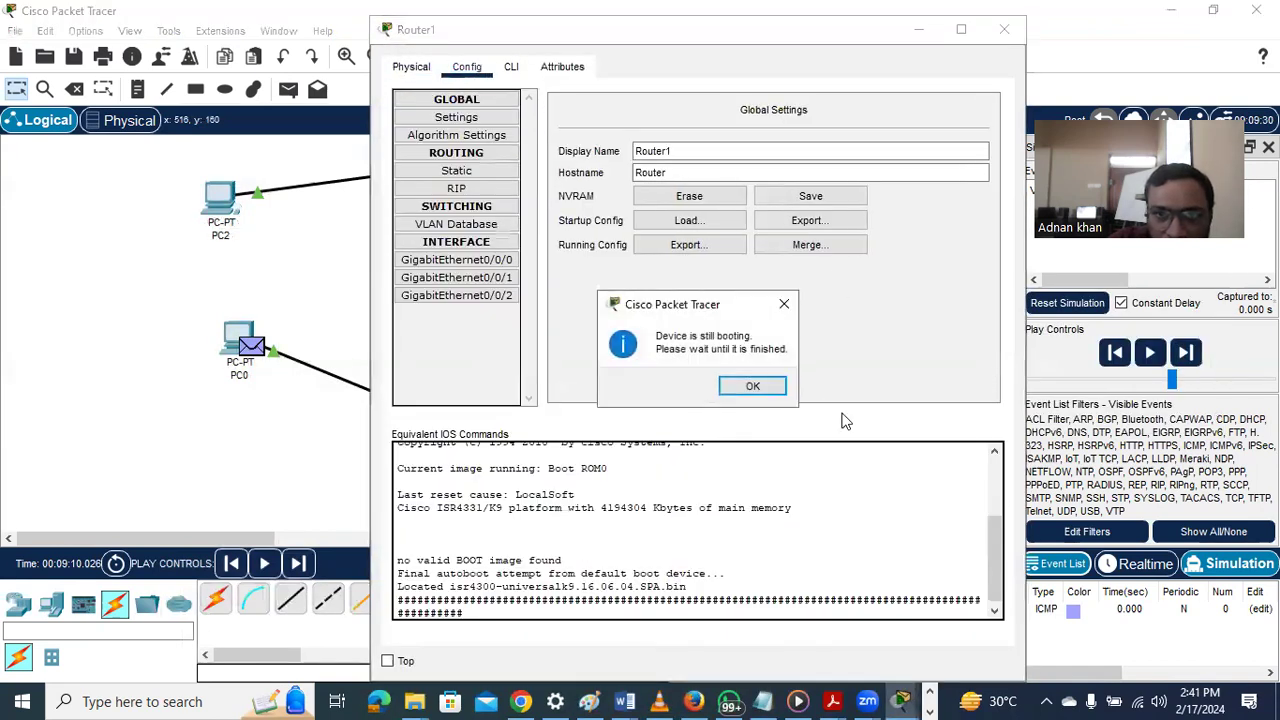
{"action": "left_click", "coordinate": [752, 386]}
{"action": "left_click", "coordinate": [1004, 29]}
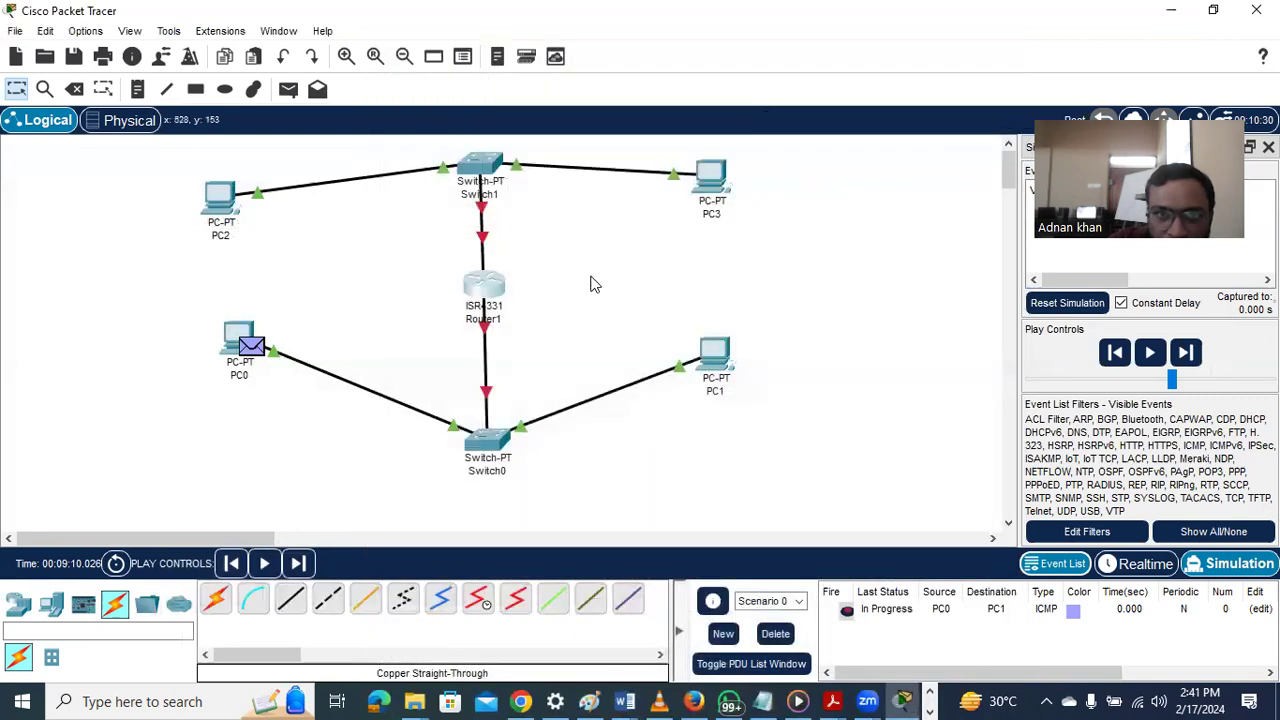
{"action": "left_click", "coordinate": [489, 296]}
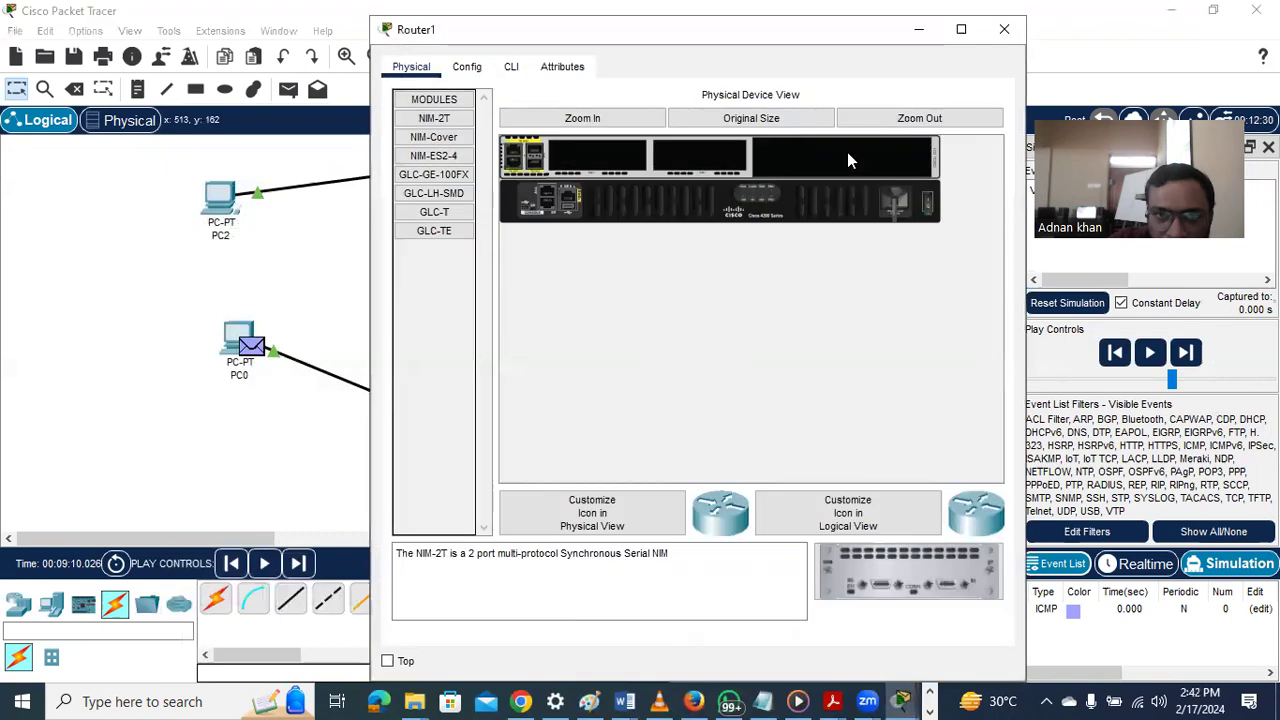
{"action": "left_click", "coordinate": [467, 67]}
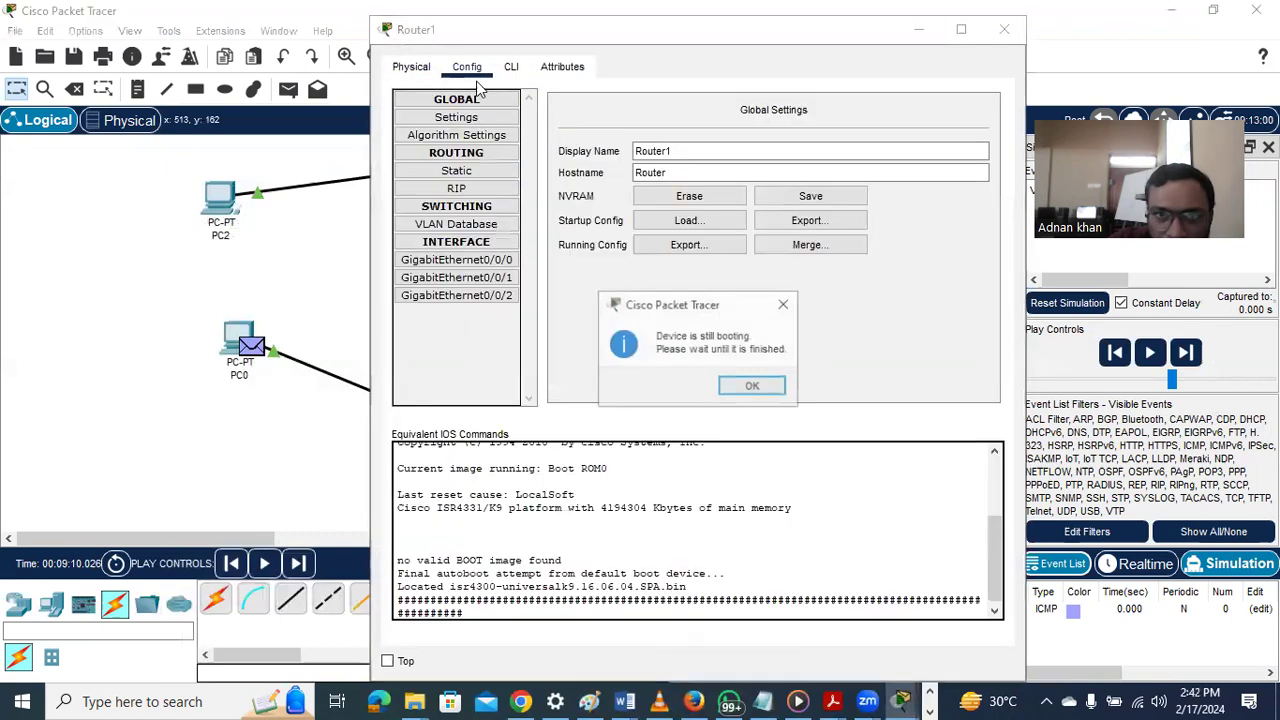
{"action": "left_click", "coordinate": [756, 391]}
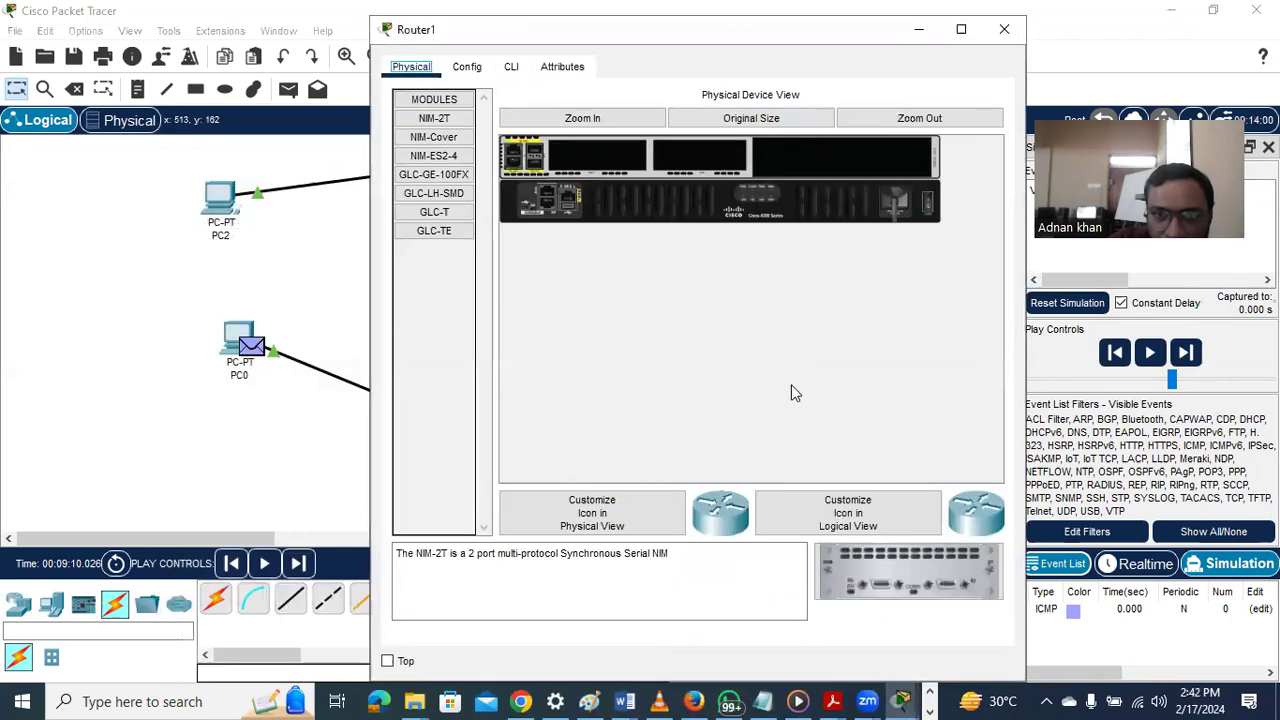
{"action": "left_click", "coordinate": [1004, 33]}
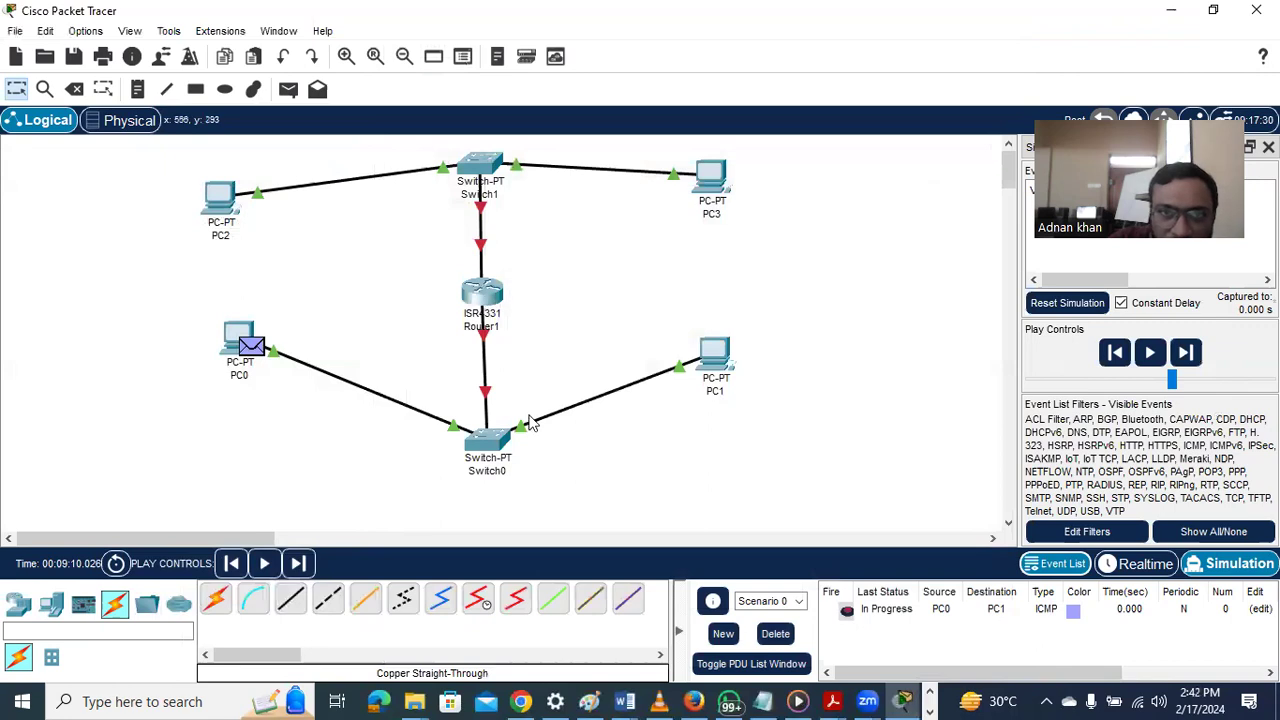
Show the end devices available for placement in the workspace
{"action": "left_click", "coordinate": [51, 605]}
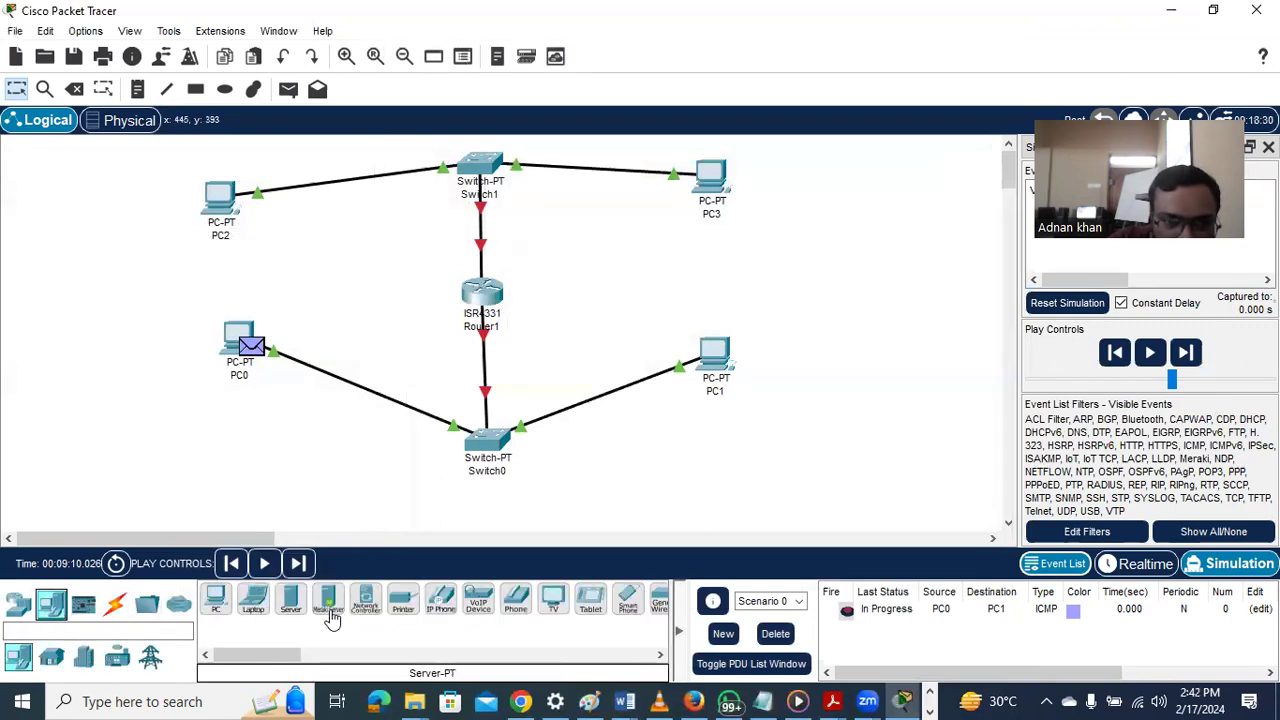
{"action": "mouse_move", "coordinate": [242, 660]}
{"action": "left_mouse_down"}
{"action": "mouse_move", "coordinate": [272, 667]}
{"action": "mouse_move", "coordinate": [244, 657]}
{"action": "left_mouse_up"}
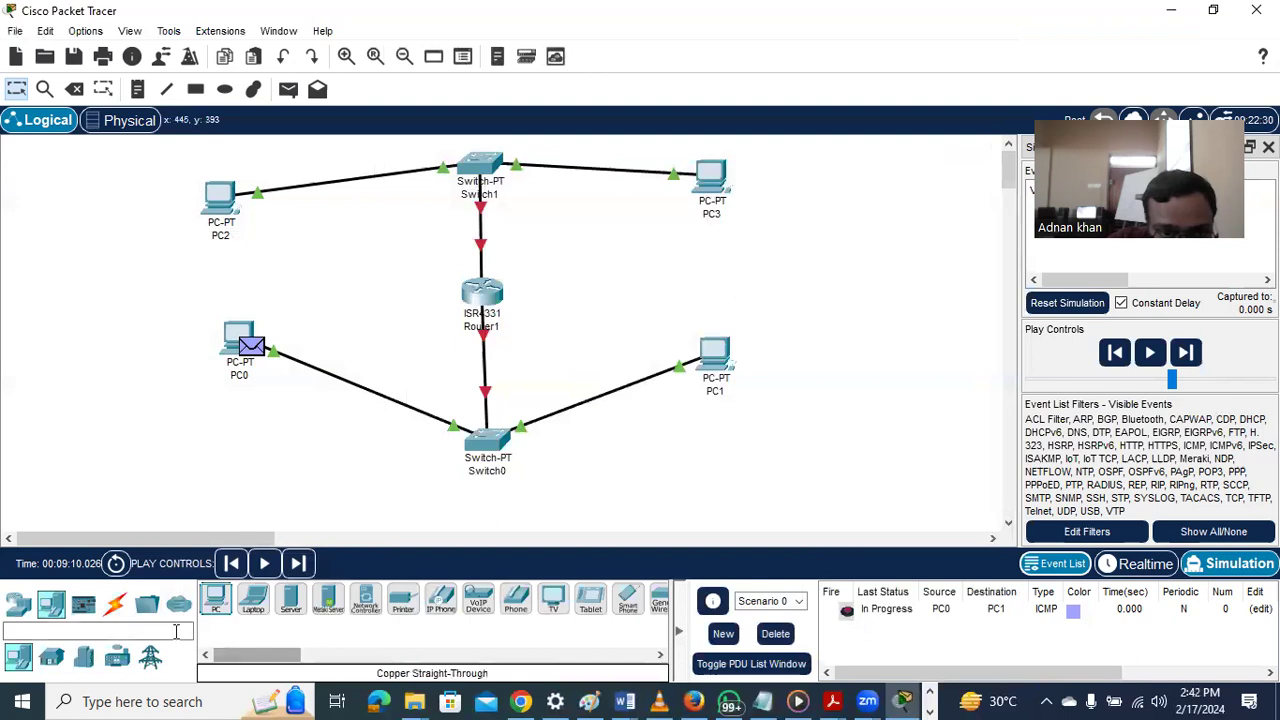
{"action": "left_click", "coordinate": [18, 604]}
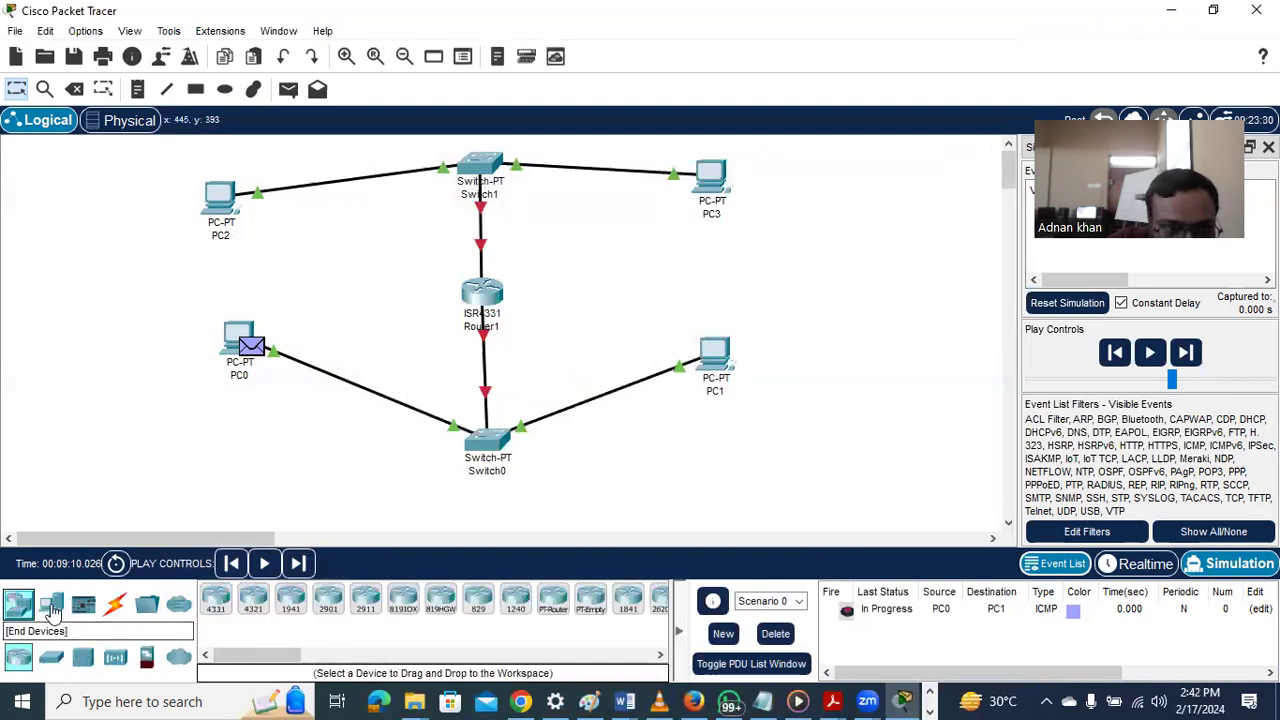
{"action": "left_click", "coordinate": [51, 604]}
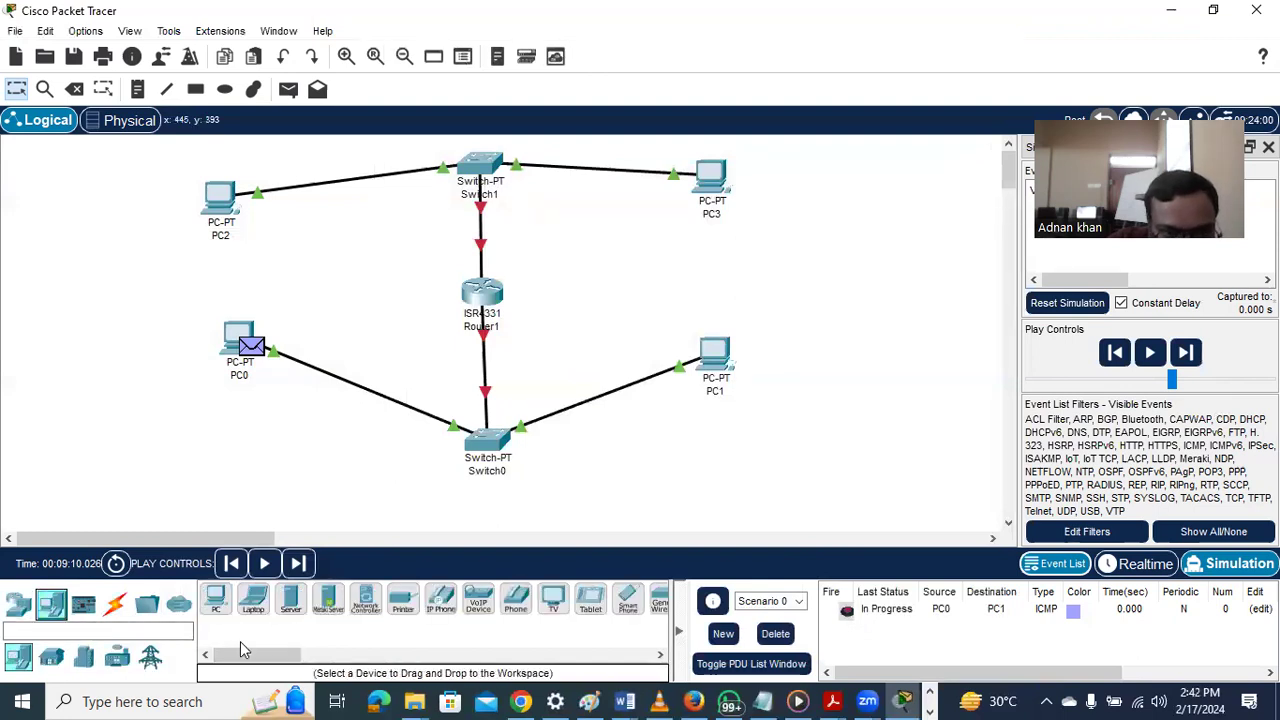
{"action": "left_click", "coordinate": [83, 604]}
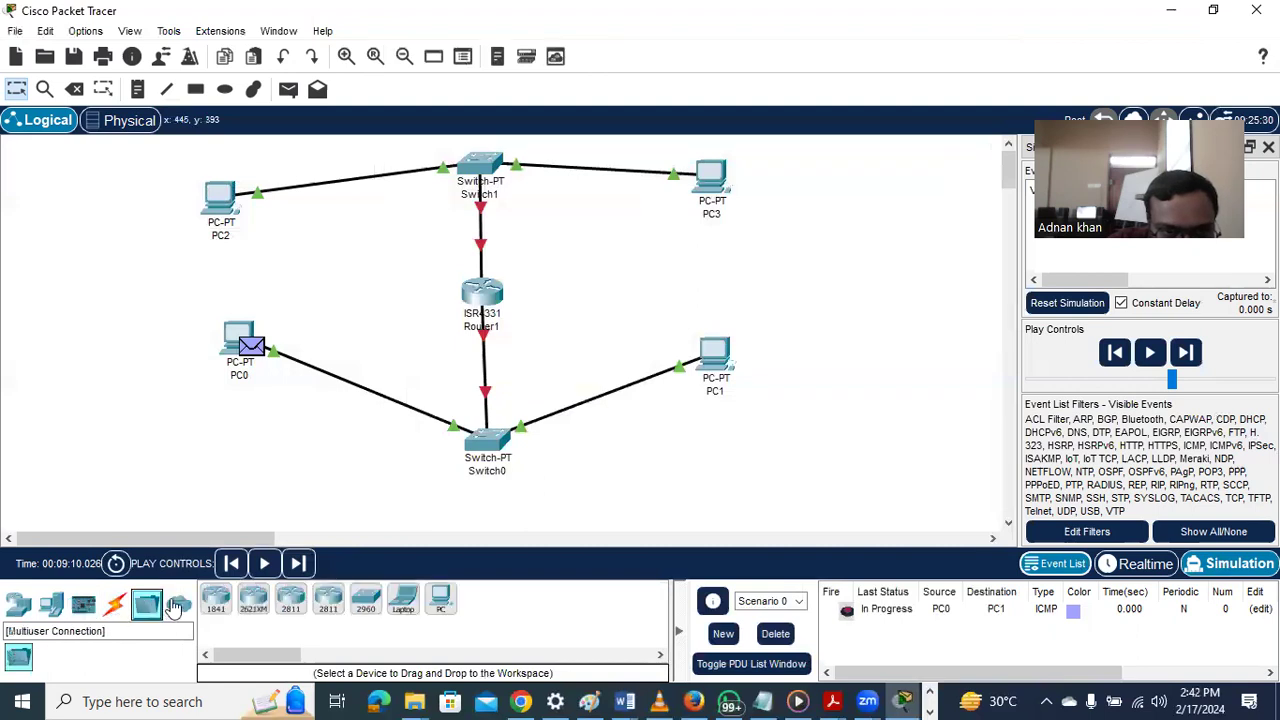
{"action": "left_click", "coordinate": [178, 604]}
Add a Webcam from the home end devices to the empty area between PC3 and PC1, beside the existing network
{"action": "left_click", "coordinate": [51, 604]}
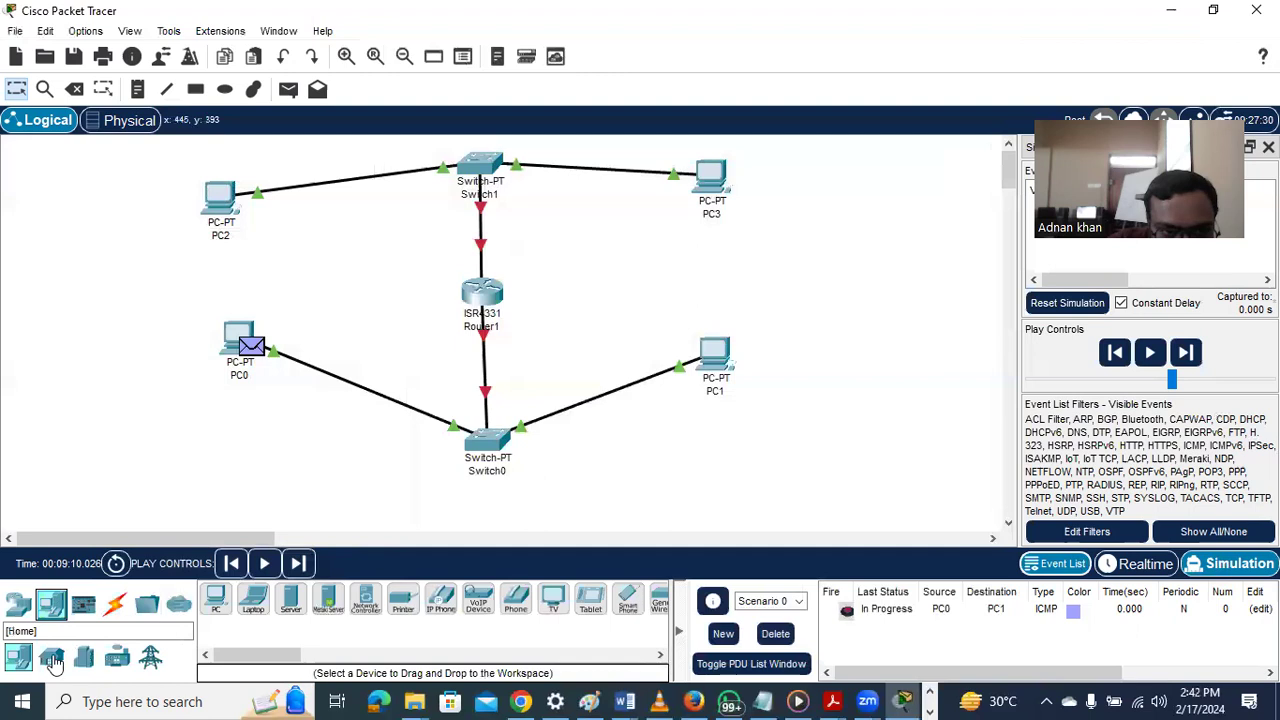
{"action": "left_click", "coordinate": [51, 657]}
{"action": "left_click_drag", "start_coordinate": [290, 655], "coordinate": [388, 655]}
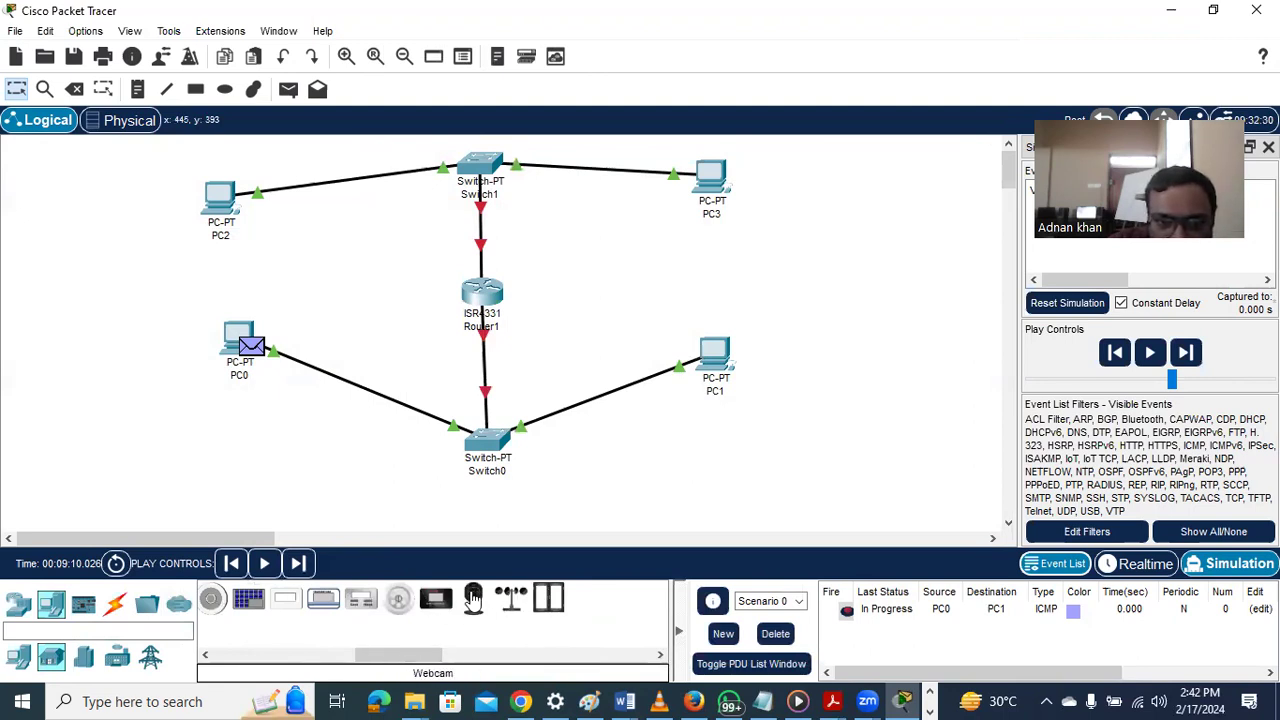
{"action": "left_click_drag", "start_coordinate": [473, 597], "coordinate": [866, 280]}
Review the webcam's specifications, physical module view, global settings and Wireless0 interface settings
{"action": "left_click", "coordinate": [866, 280]}
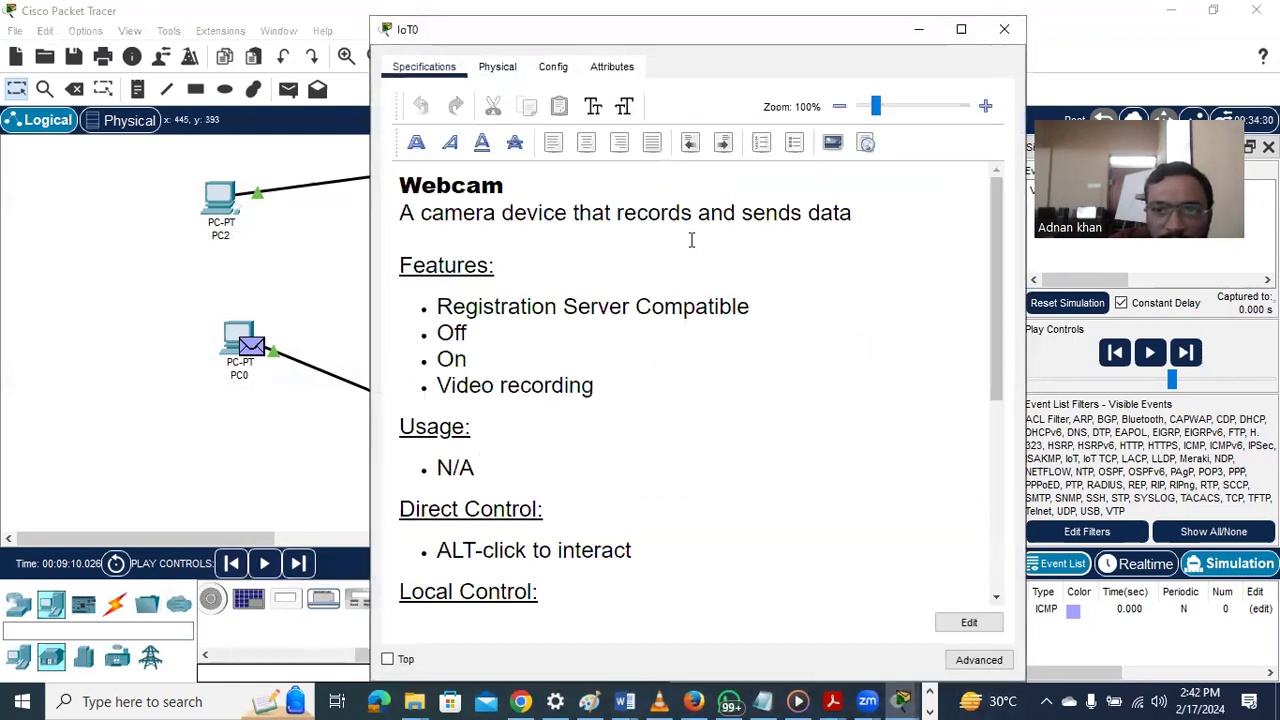
{"action": "scroll", "coordinate": [551, 320], "scroll_direction": "down", "scroll_amount": 5}
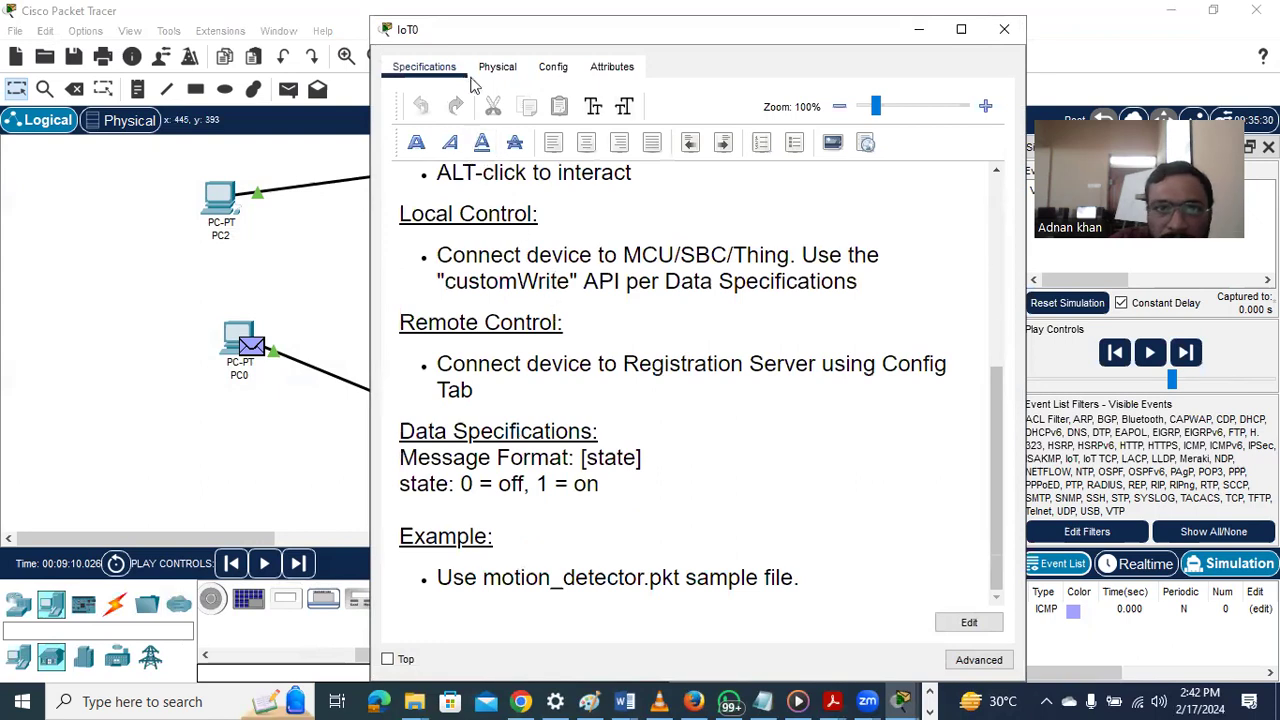
{"action": "left_click", "coordinate": [497, 68]}
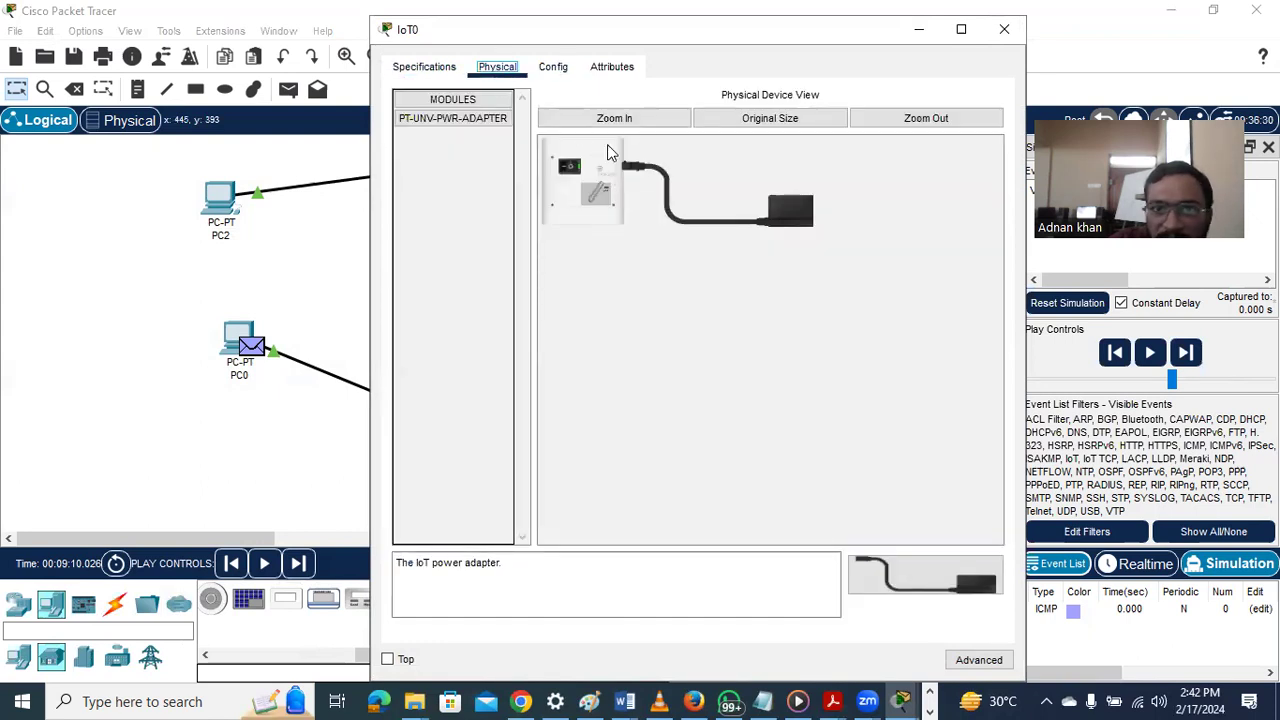
{"action": "left_click", "coordinate": [552, 68]}
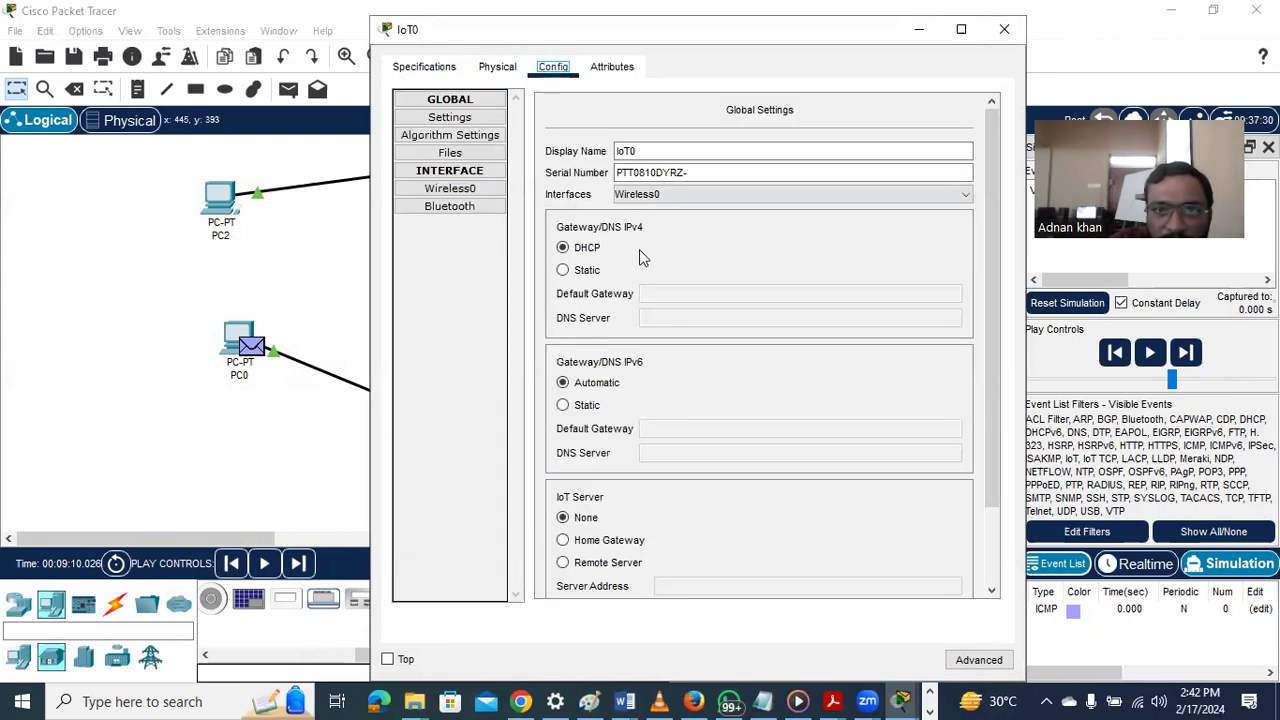
{"action": "left_click", "coordinate": [497, 68]}
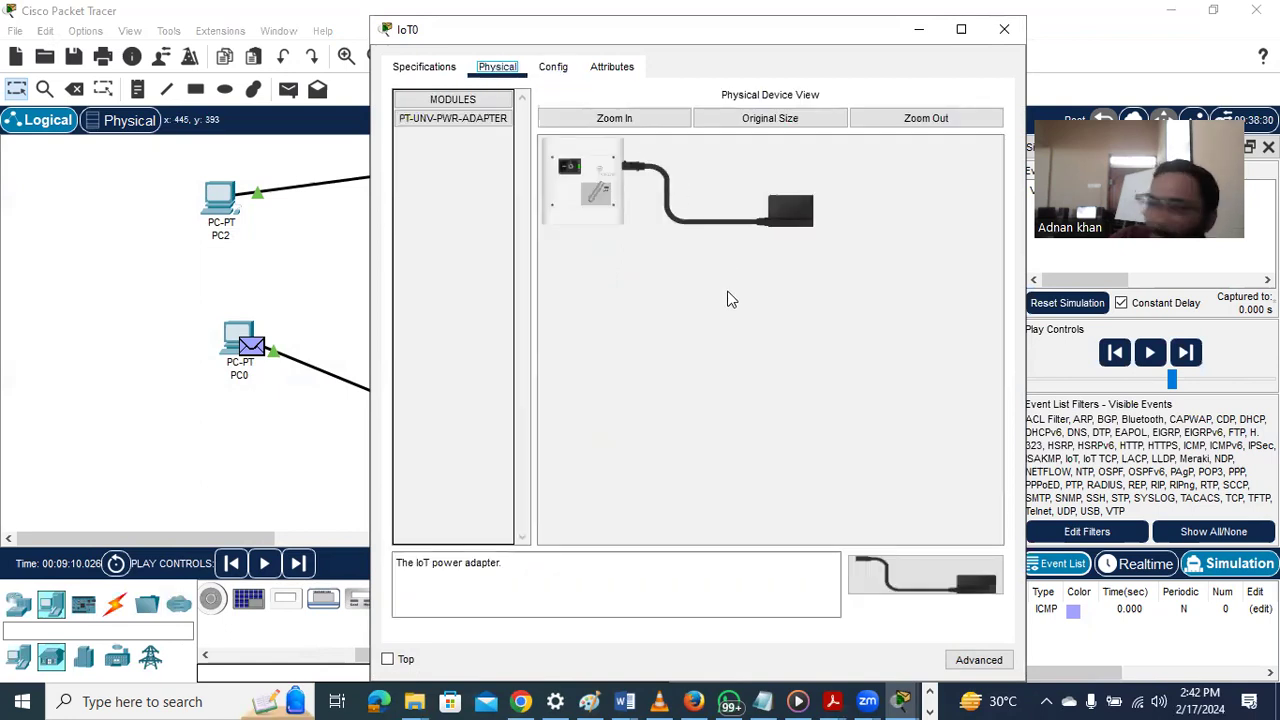
{"action": "left_click", "coordinate": [552, 67]}
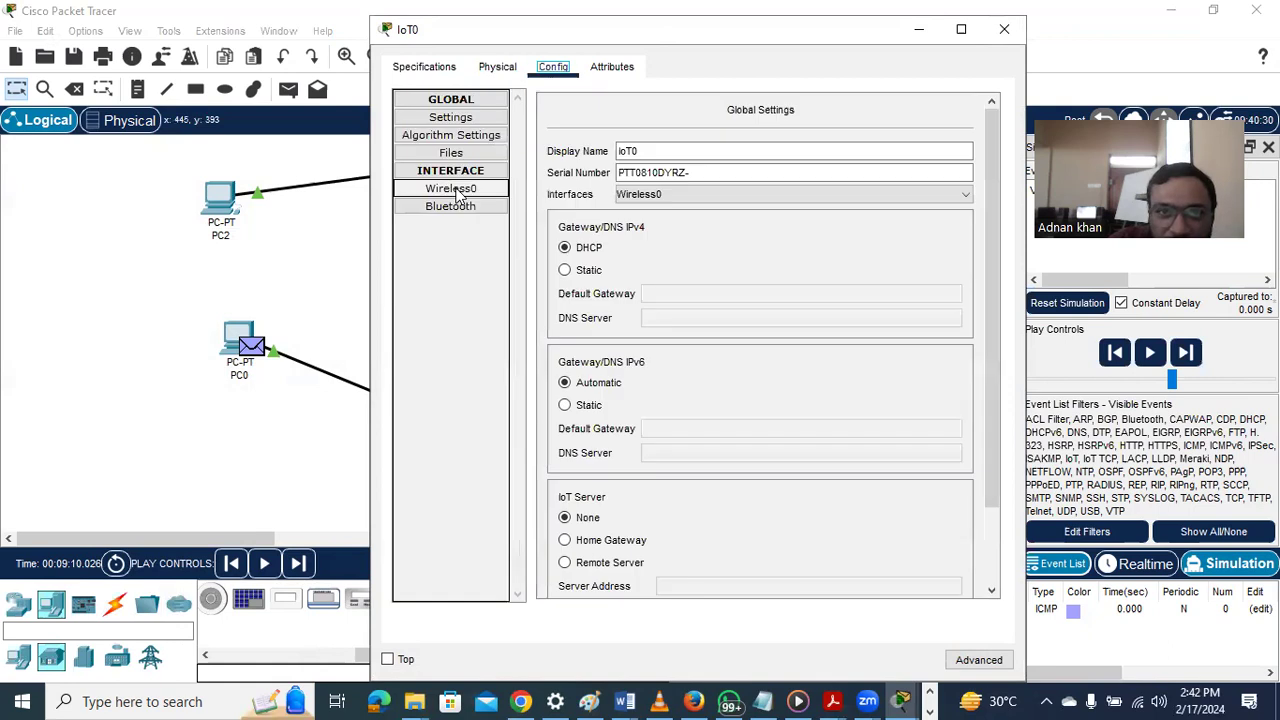
{"action": "left_click", "coordinate": [455, 190]}
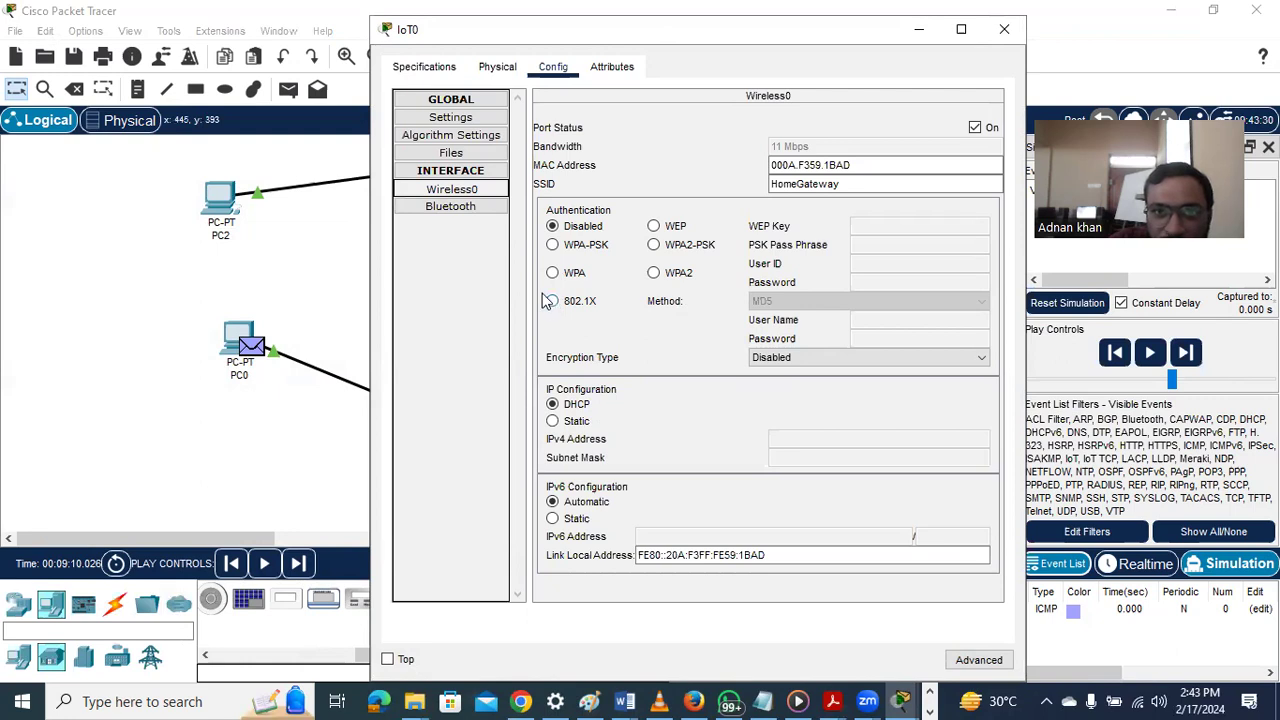
{"action": "left_click", "coordinate": [1006, 31]}
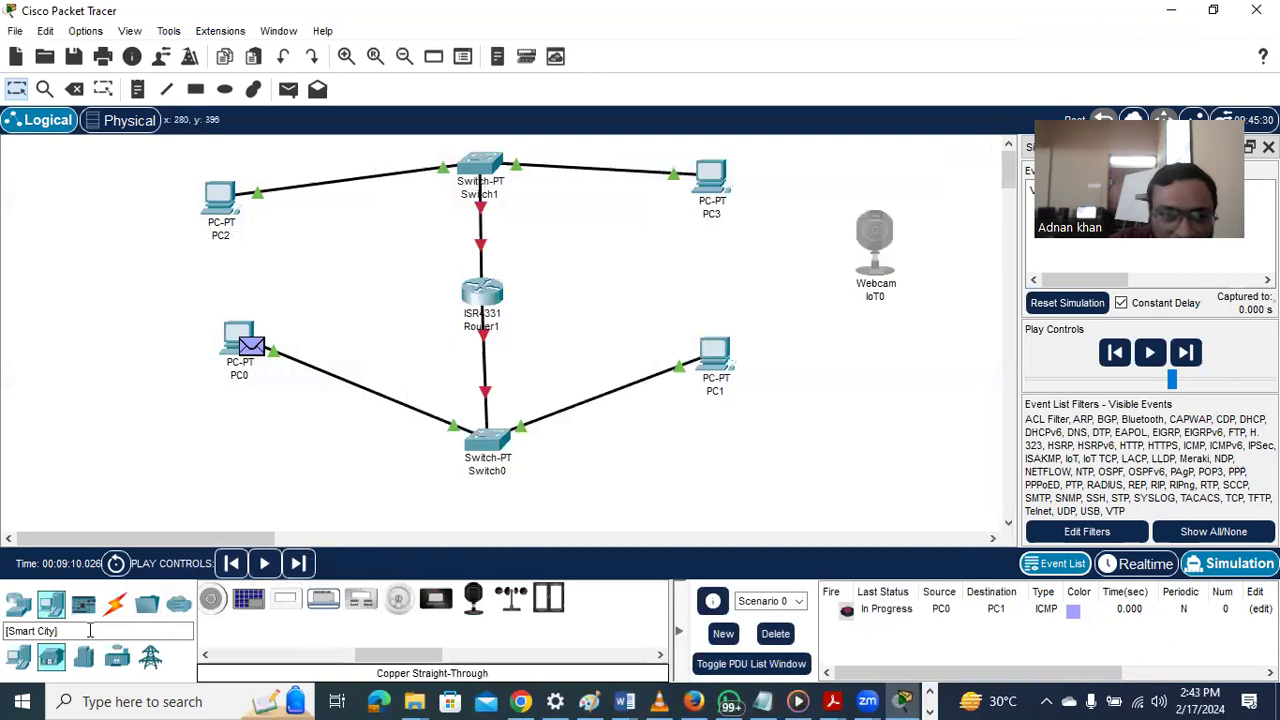
Try to cable the webcam to Switch0 and to PC1 with an automatically chosen connection type
{"action": "left_click", "coordinate": [114, 603]}
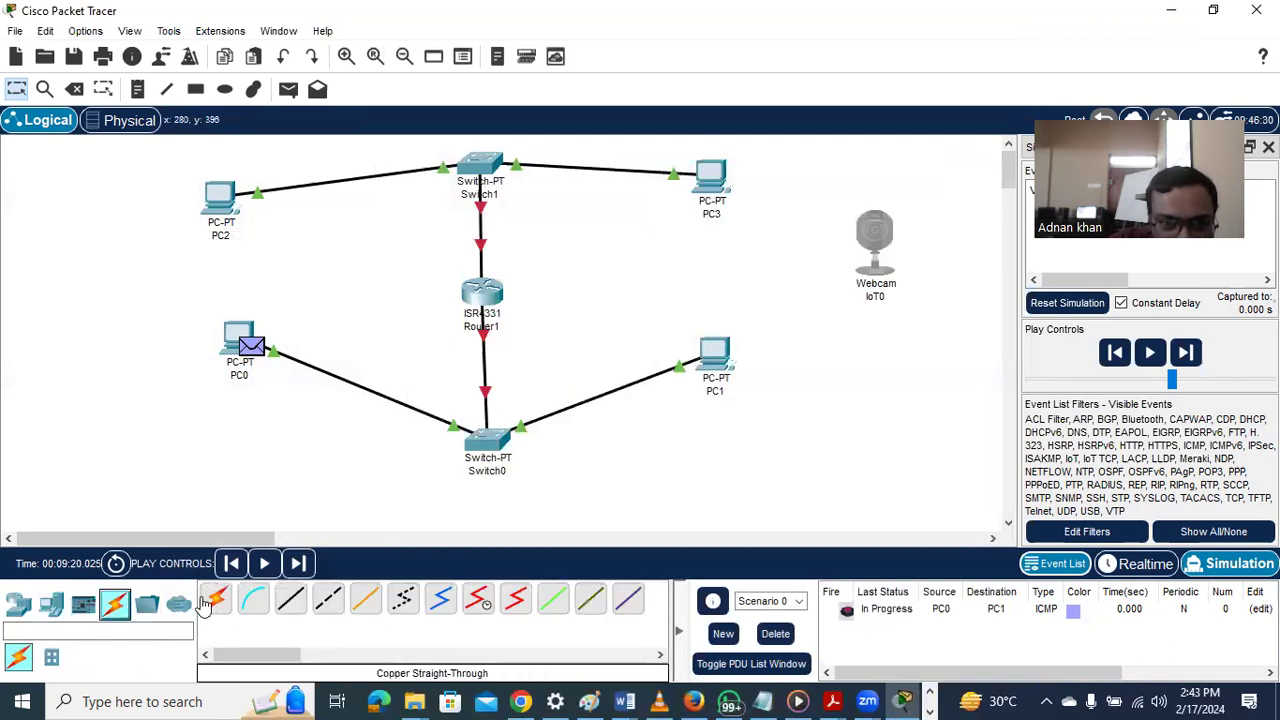
{"action": "left_click", "coordinate": [215, 598]}
{"action": "left_click", "coordinate": [880, 222]}
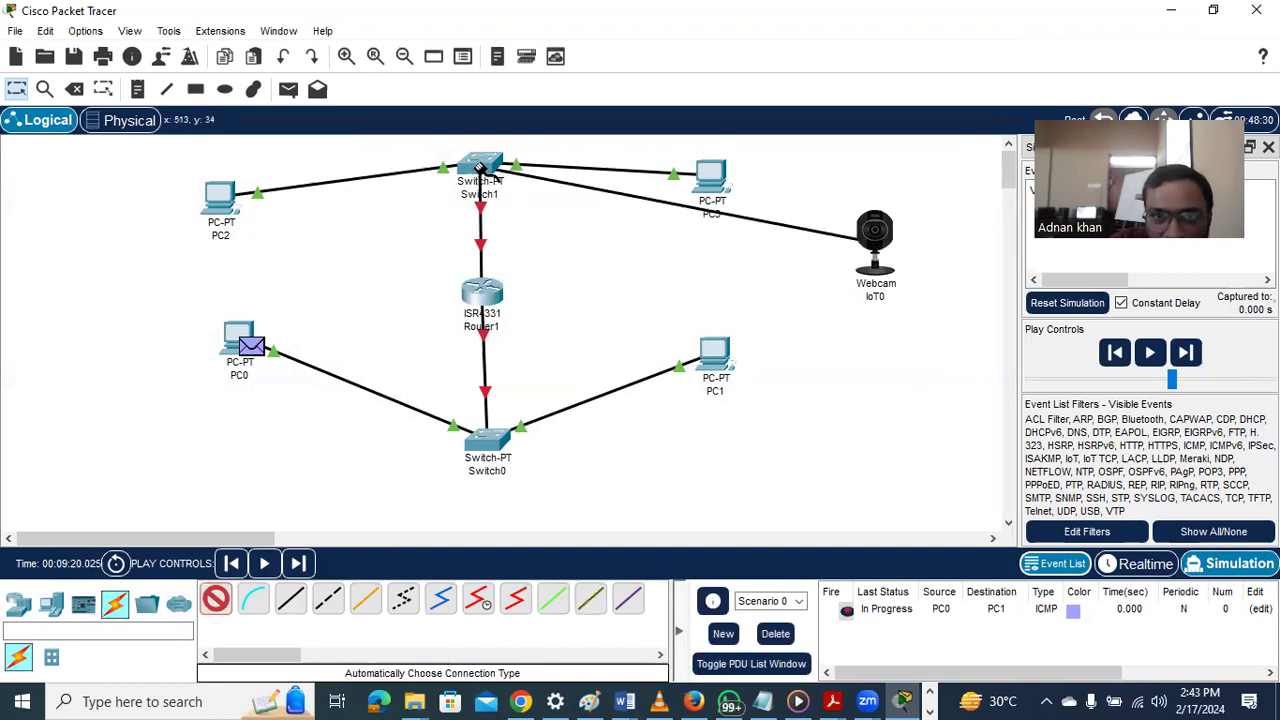
{"action": "left_click", "coordinate": [488, 438]}
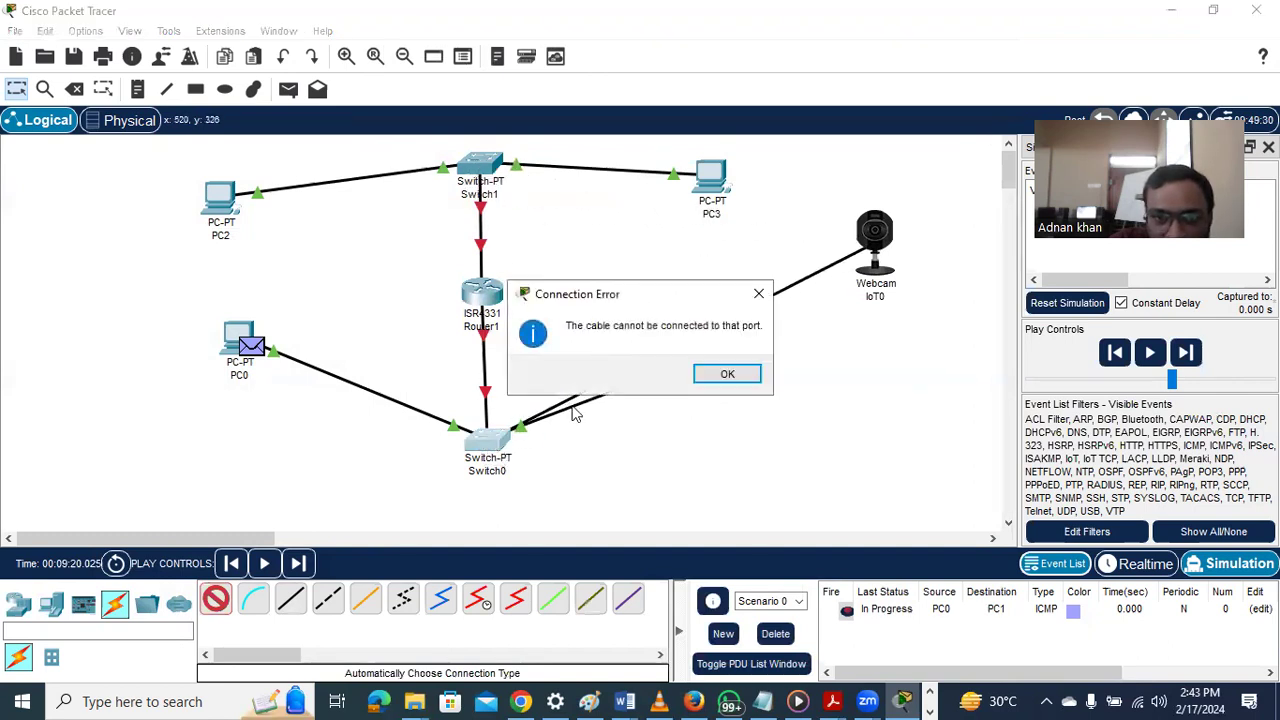
{"action": "left_click", "coordinate": [740, 382]}
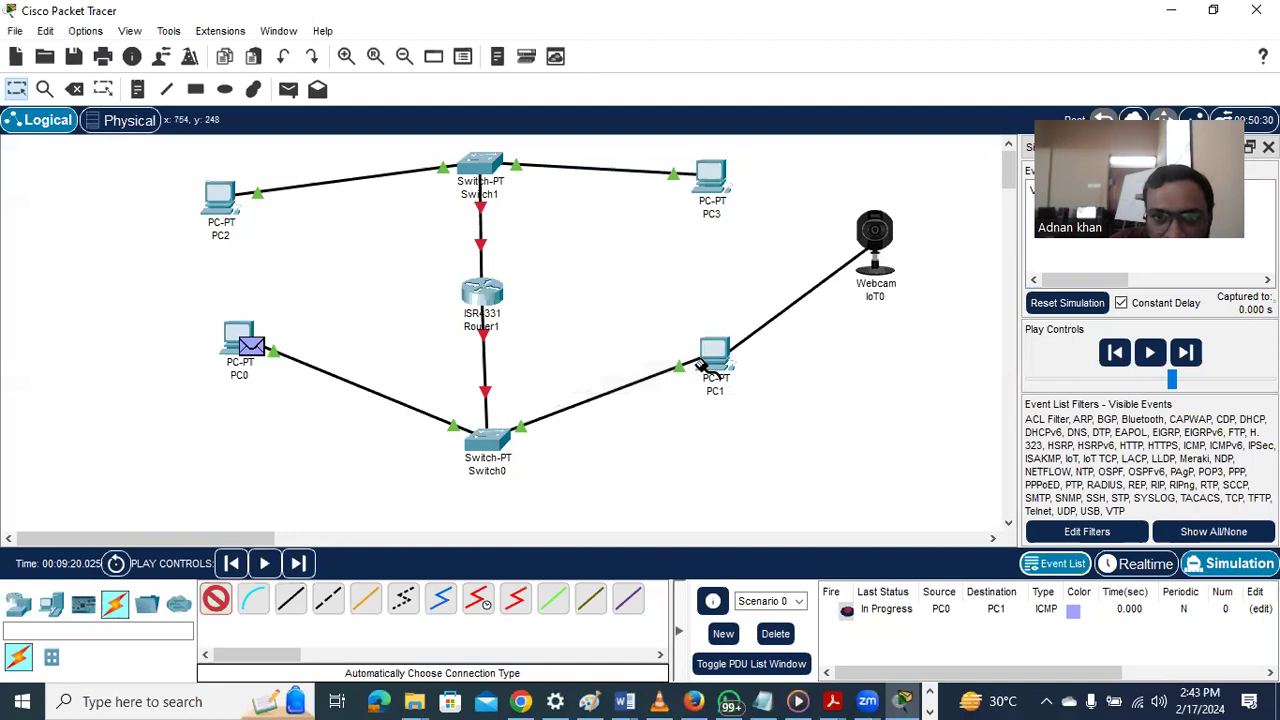
{"action": "left_click", "coordinate": [716, 358]}
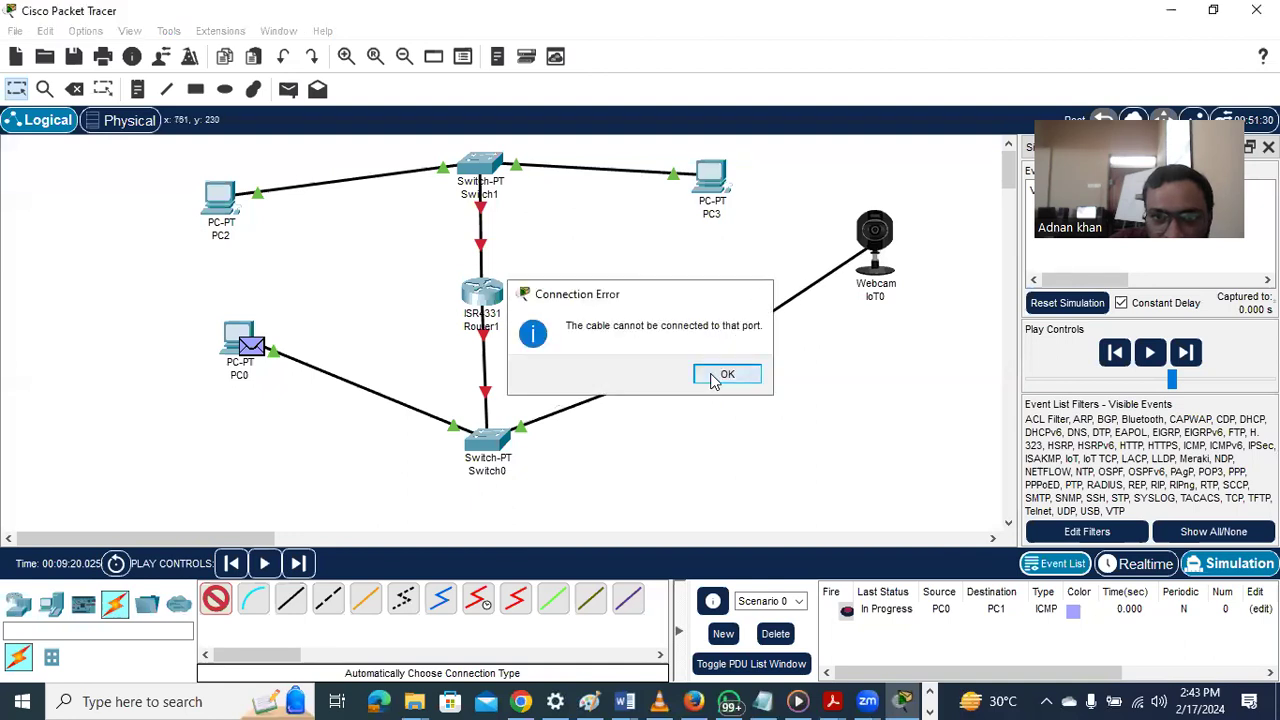
{"action": "left_click", "coordinate": [725, 375]}
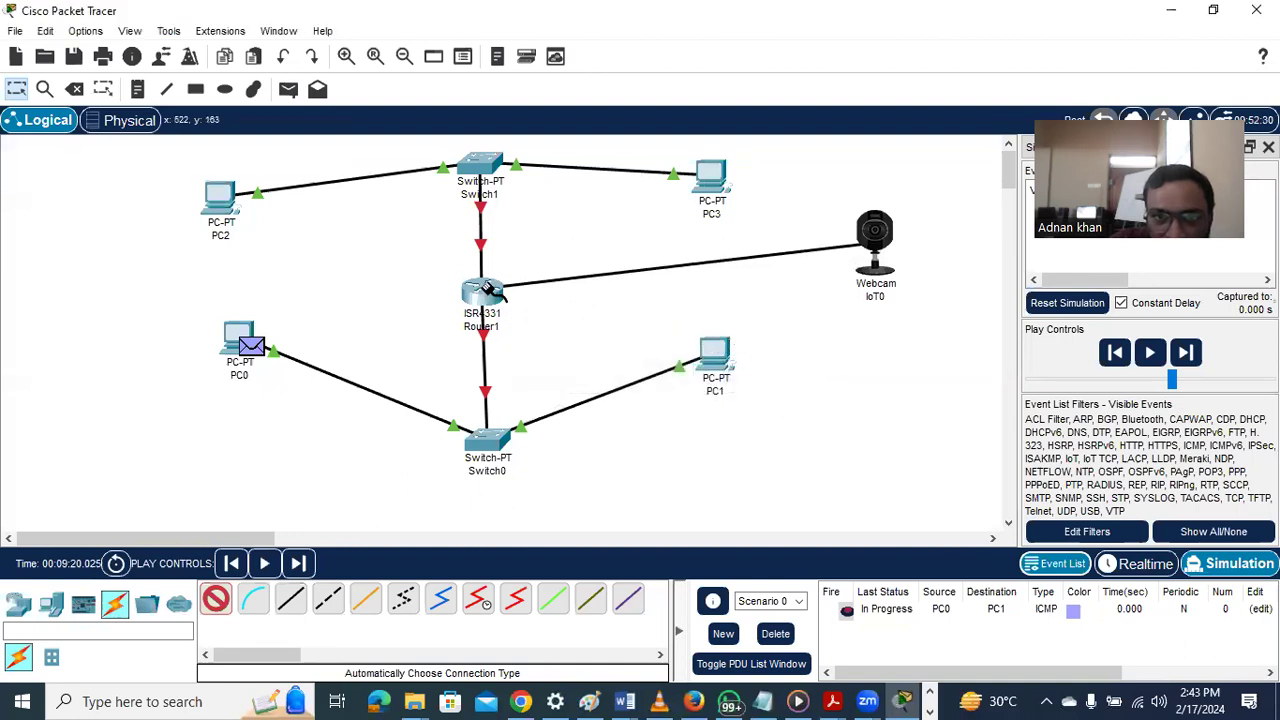
{"action": "left_click", "coordinate": [717, 362]}
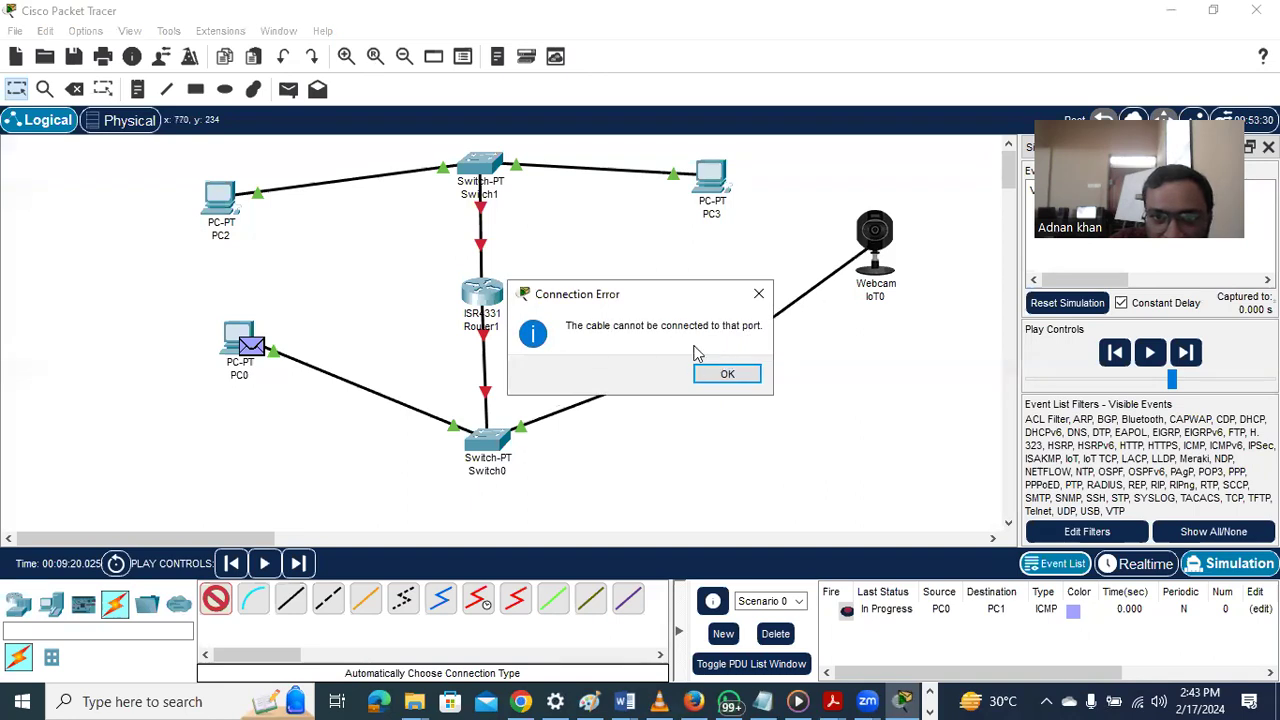
{"action": "left_click", "coordinate": [728, 375]}
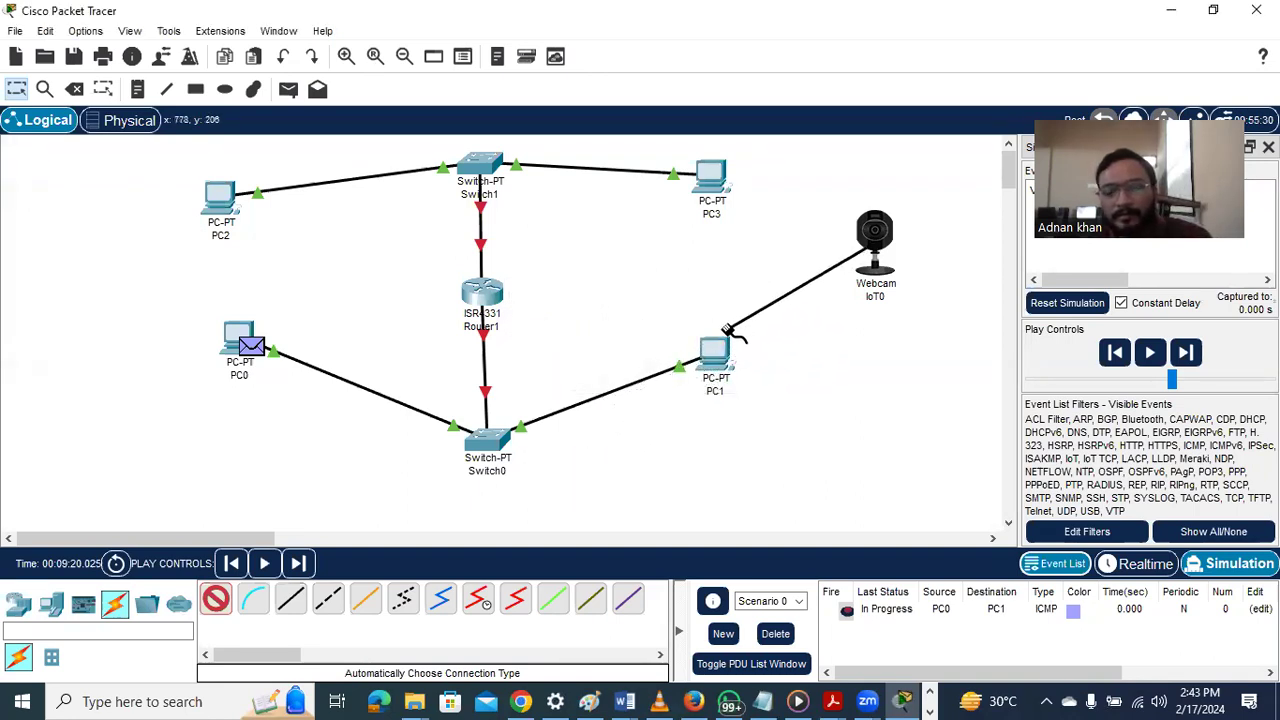
{"action": "key", "text": "Escape"}
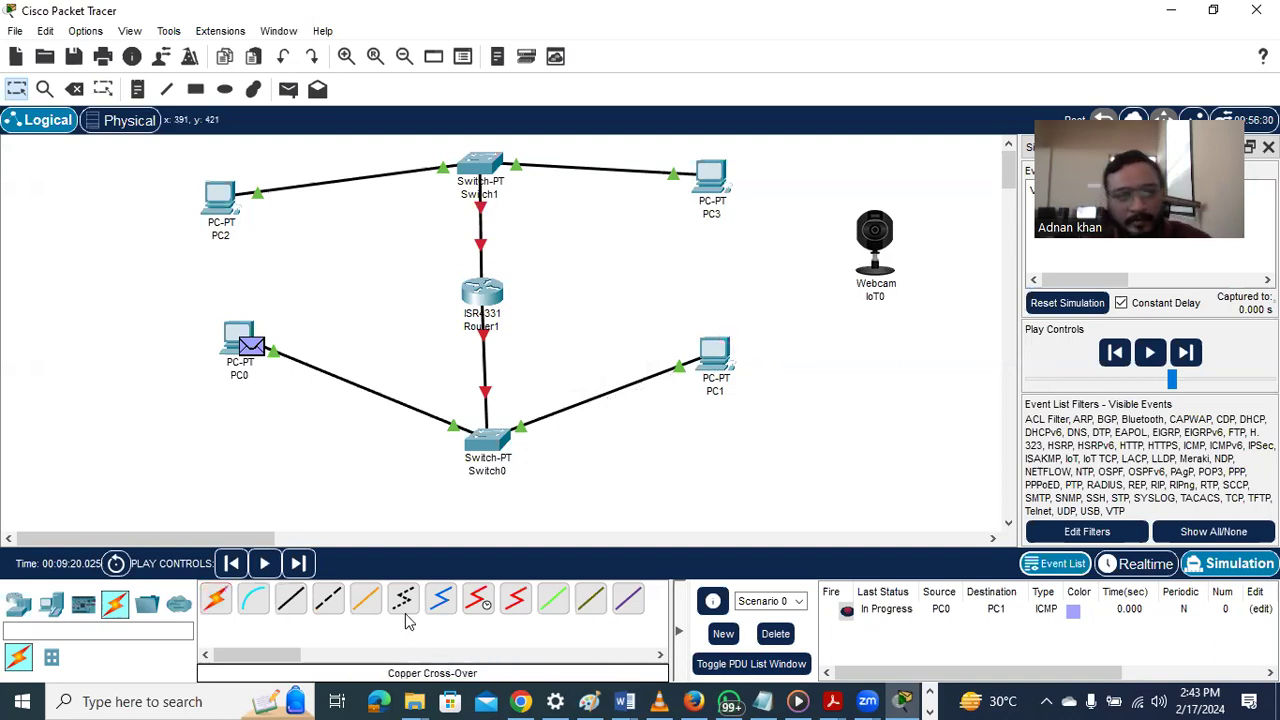
{"action": "left_click", "coordinate": [875, 238]}
{"action": "left_click", "coordinate": [1004, 29]}
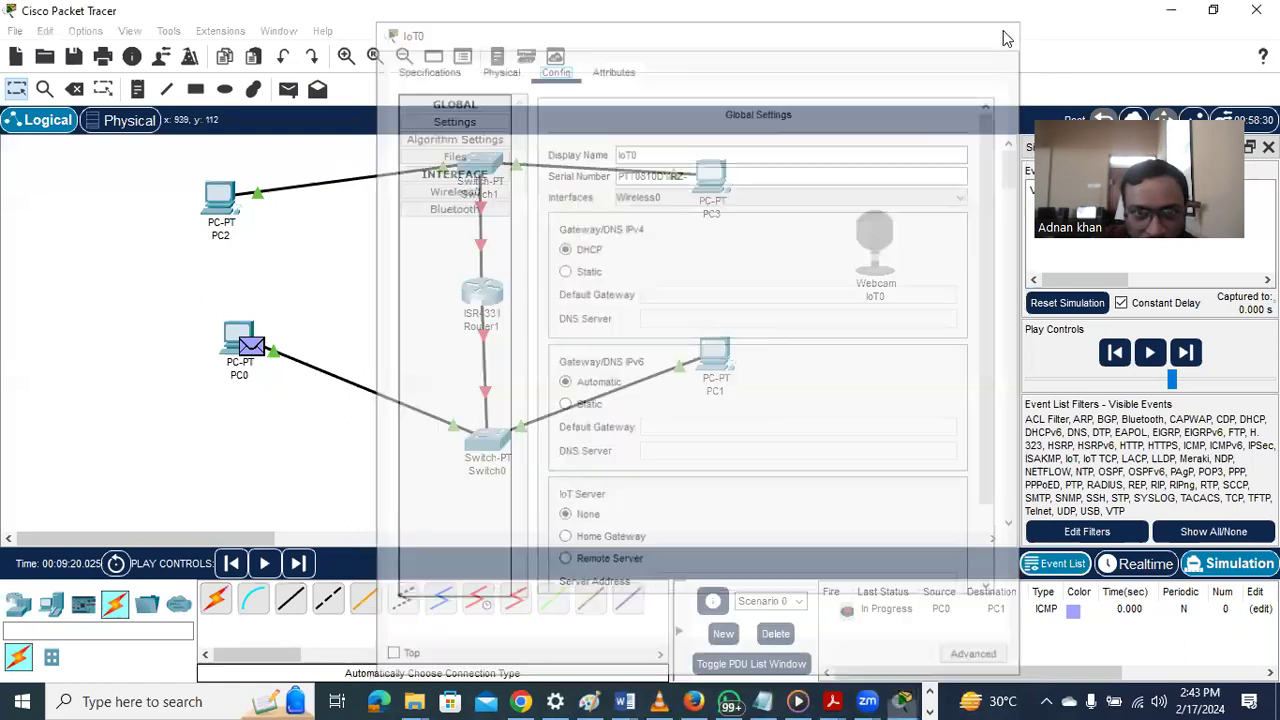
Look through the available end devices, home devices, components, actuators, routers and switches
{"action": "left_click", "coordinate": [48, 606]}
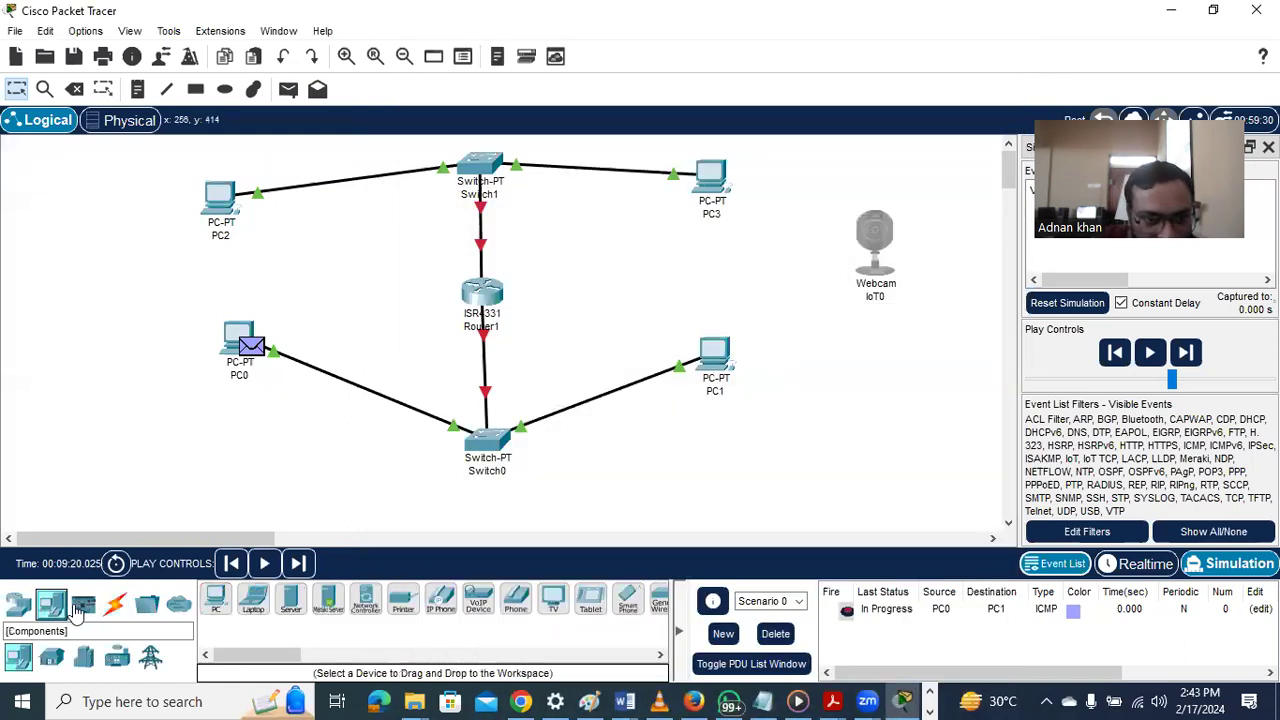
{"action": "mouse_move", "coordinate": [276, 656]}
{"action": "left_mouse_down"}
{"action": "mouse_move", "coordinate": [297, 660]}
{"action": "mouse_move", "coordinate": [273, 660]}
{"action": "left_mouse_up"}
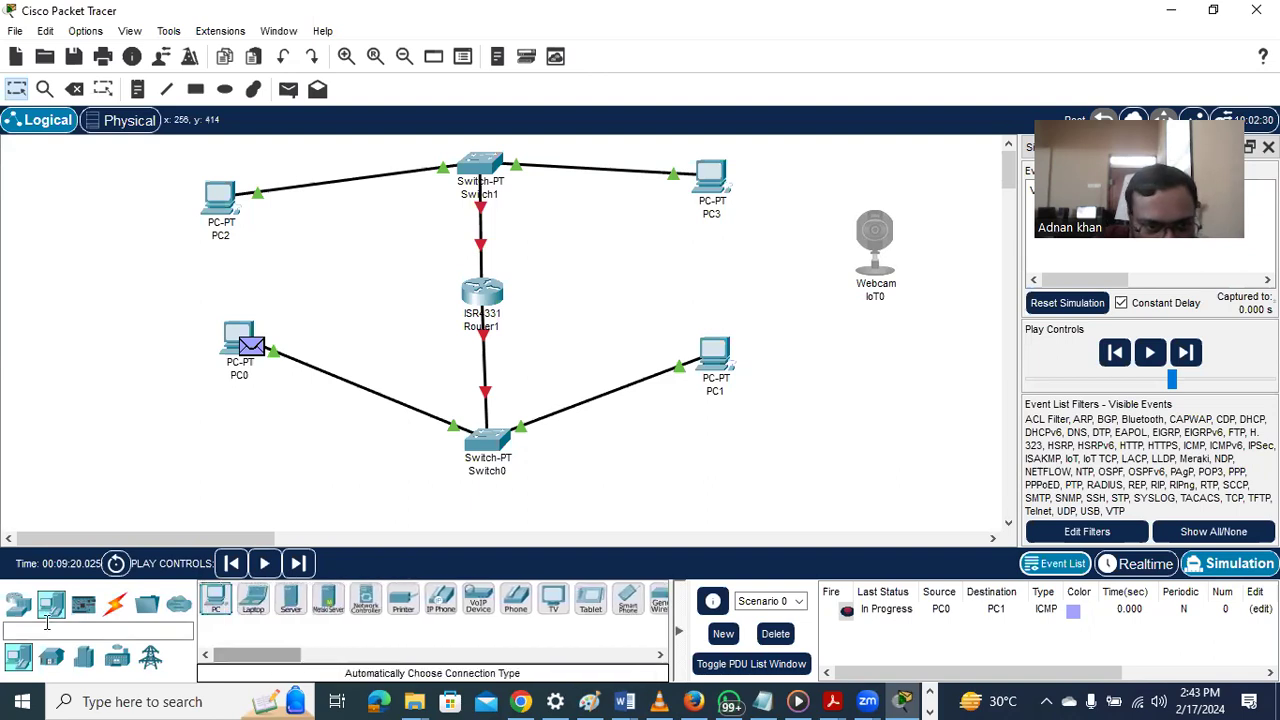
{"action": "left_click", "coordinate": [52, 658]}
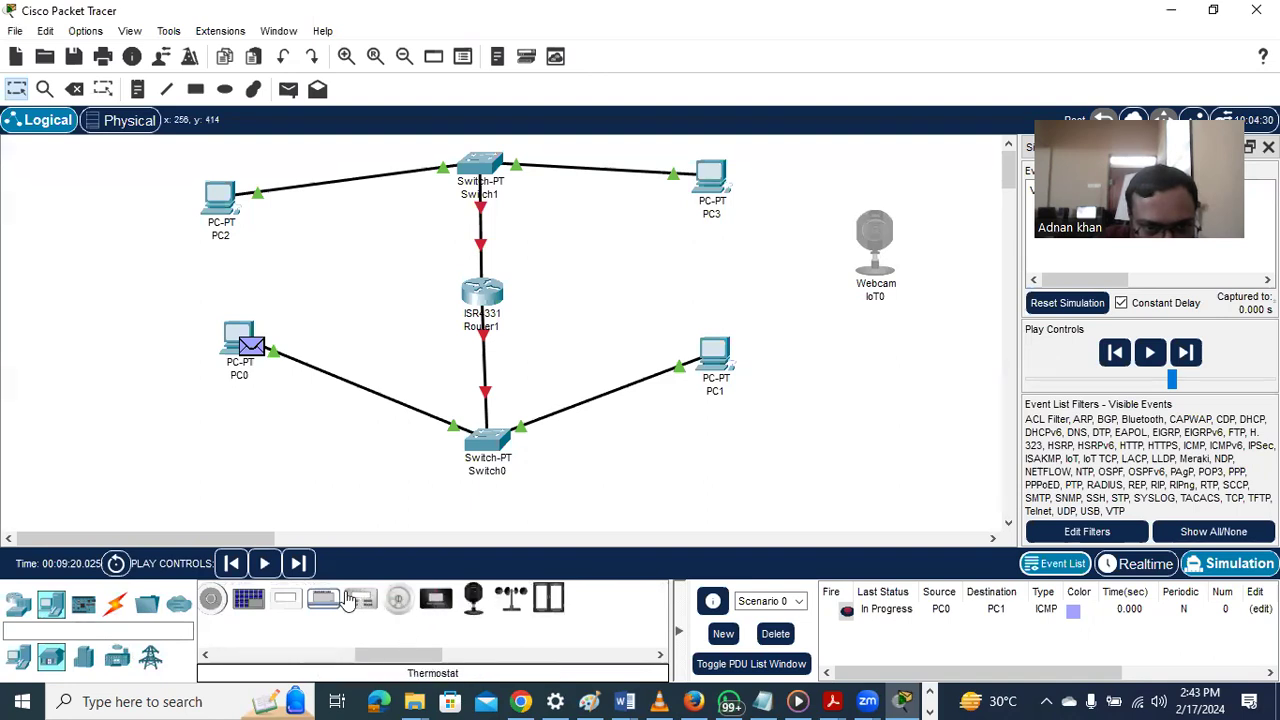
{"action": "scroll", "coordinate": [360, 599], "scroll_direction": "up", "scroll_amount": 3}
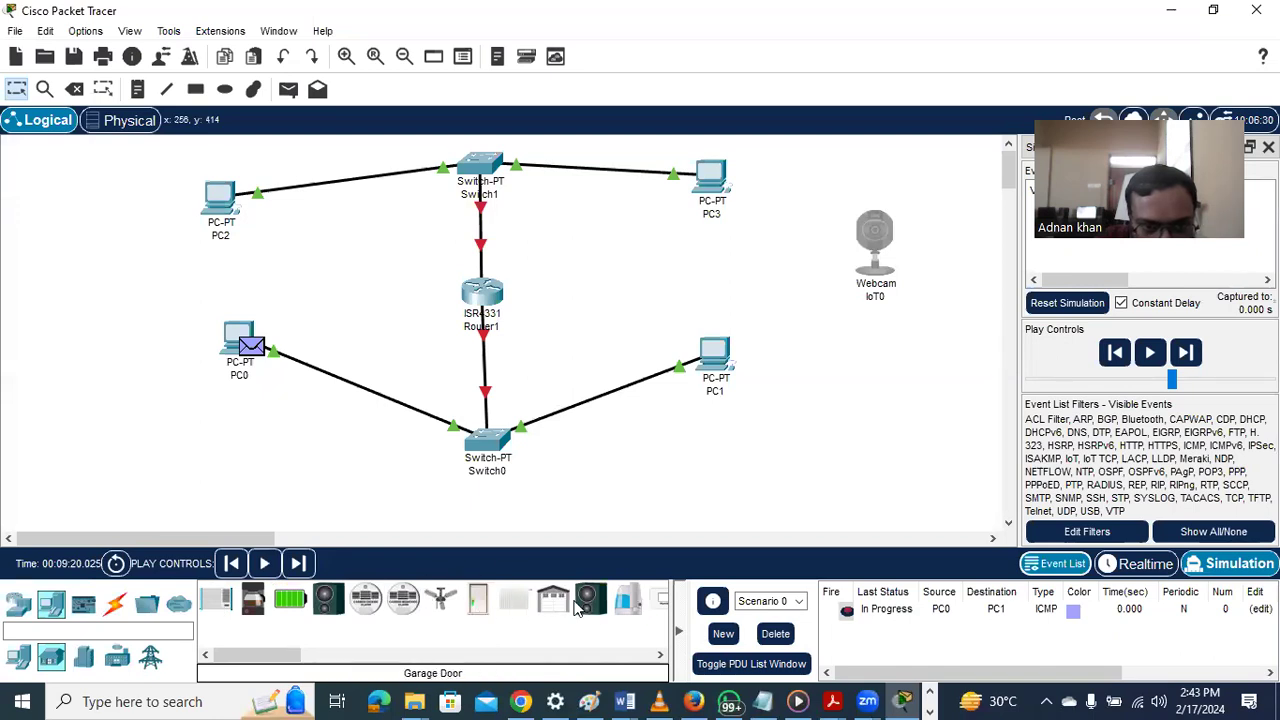
{"action": "left_click", "coordinate": [84, 606]}
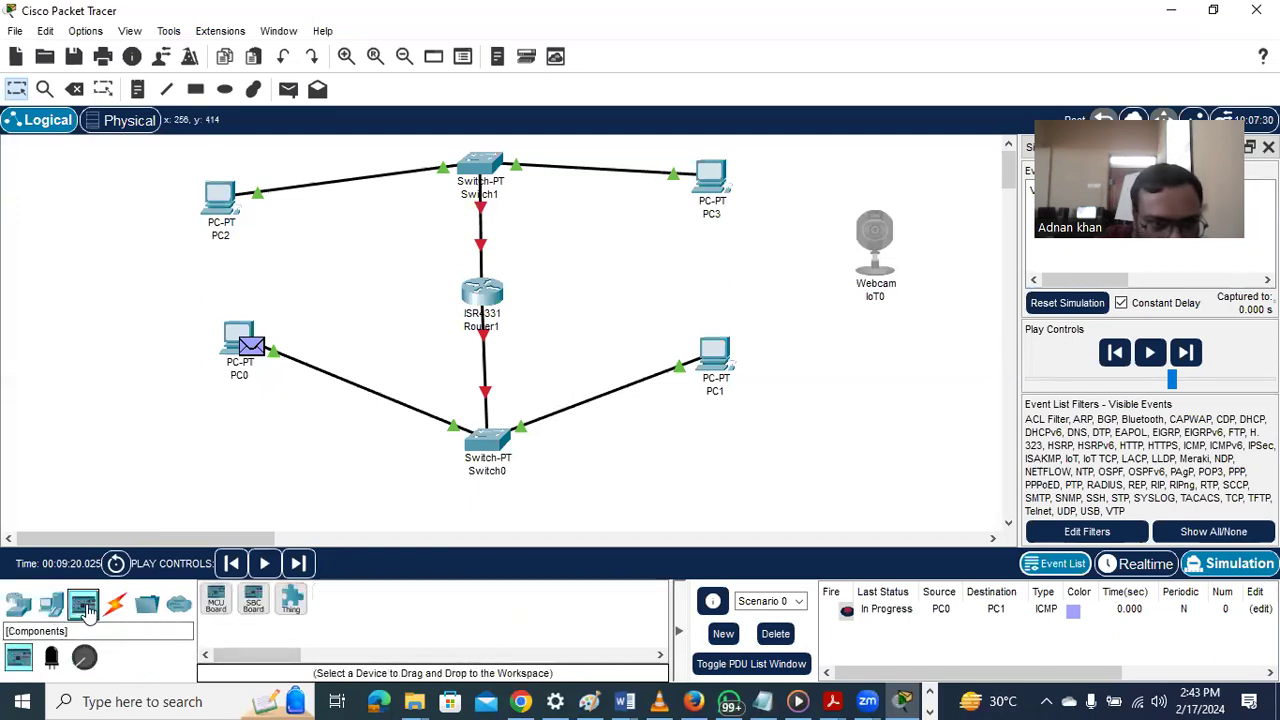
{"action": "left_click", "coordinate": [51, 657]}
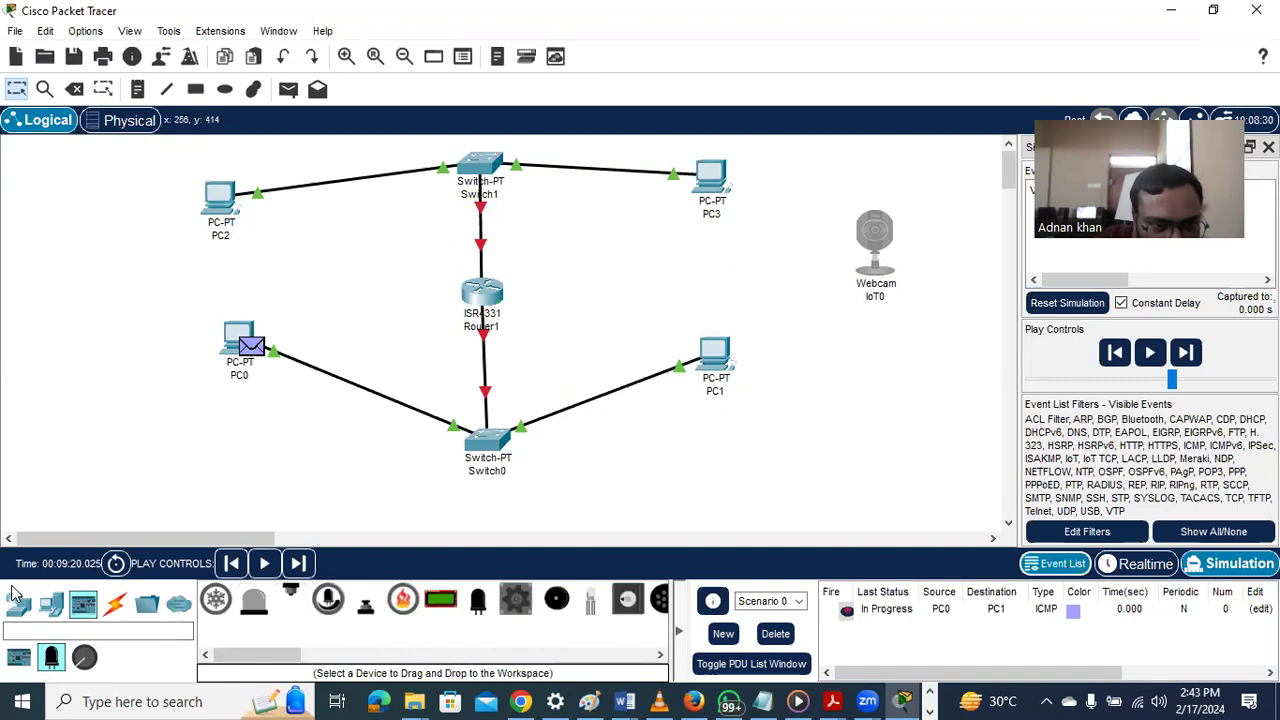
{"action": "left_click", "coordinate": [17, 604]}
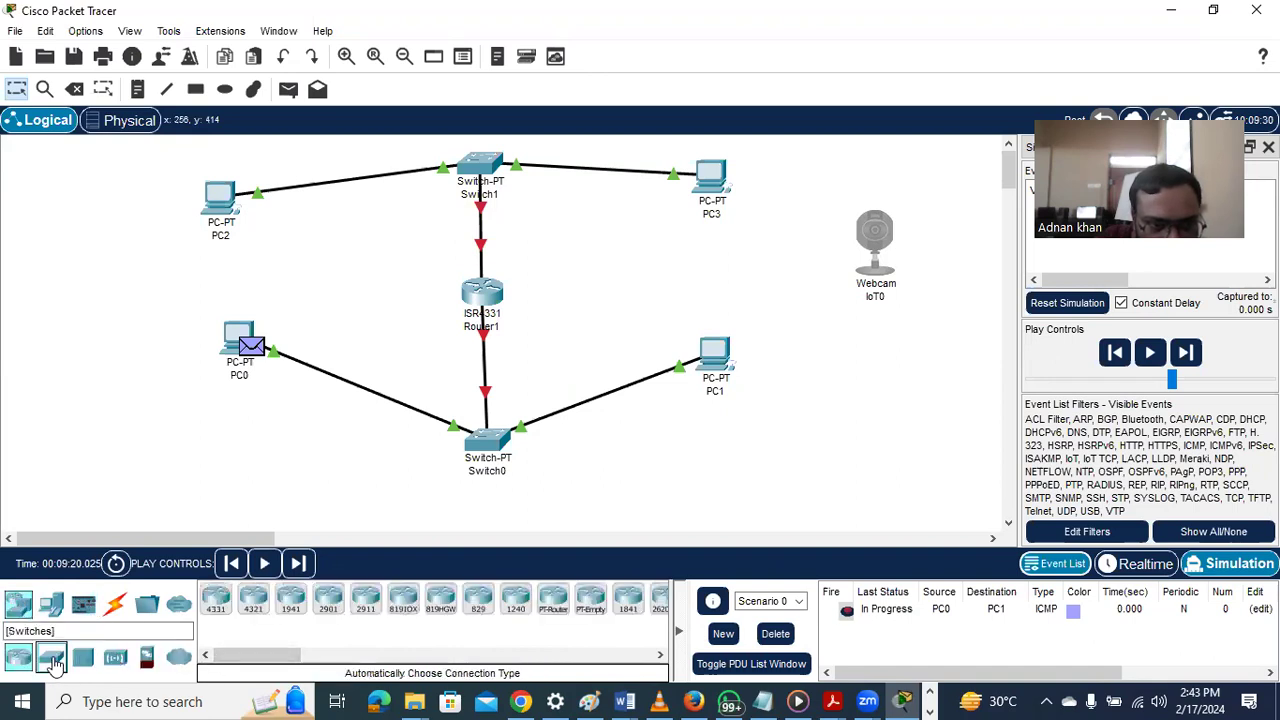
{"action": "left_click", "coordinate": [51, 657]}
{"action": "left_click", "coordinate": [51, 604]}
{"action": "left_click", "coordinate": [51, 657]}
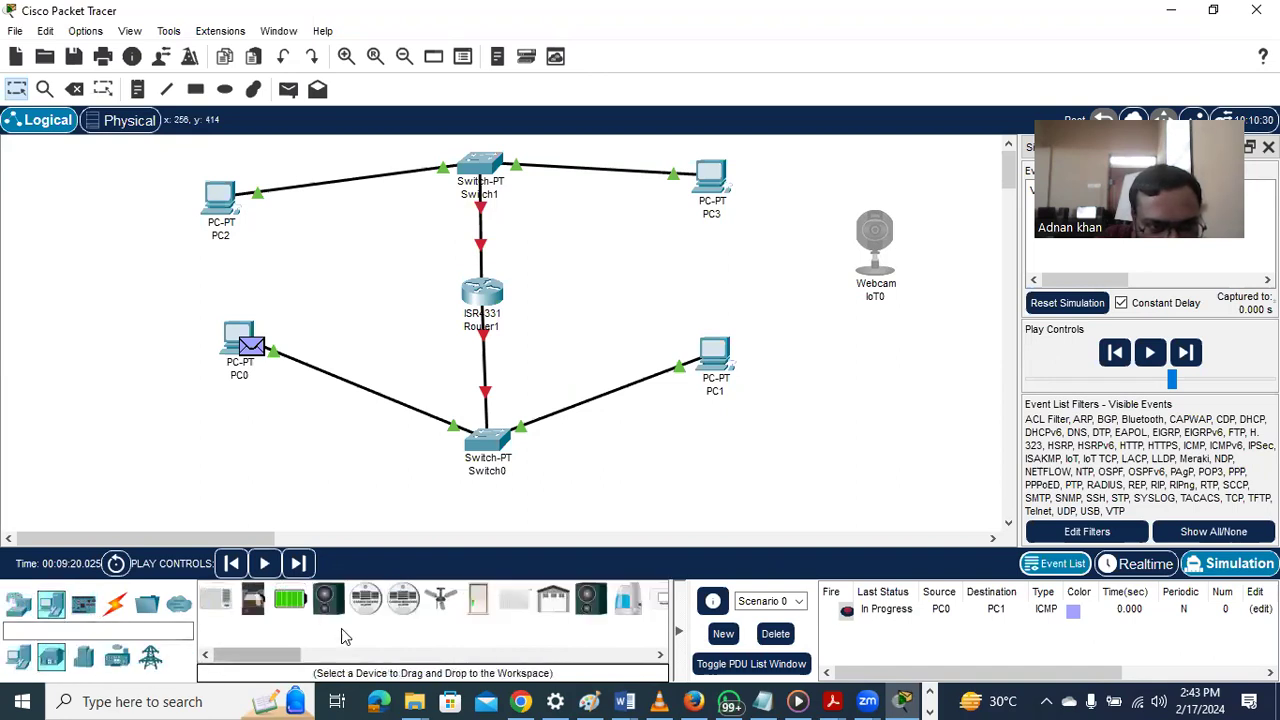
{"action": "left_click_drag", "start_coordinate": [298, 657], "coordinate": [436, 657]}
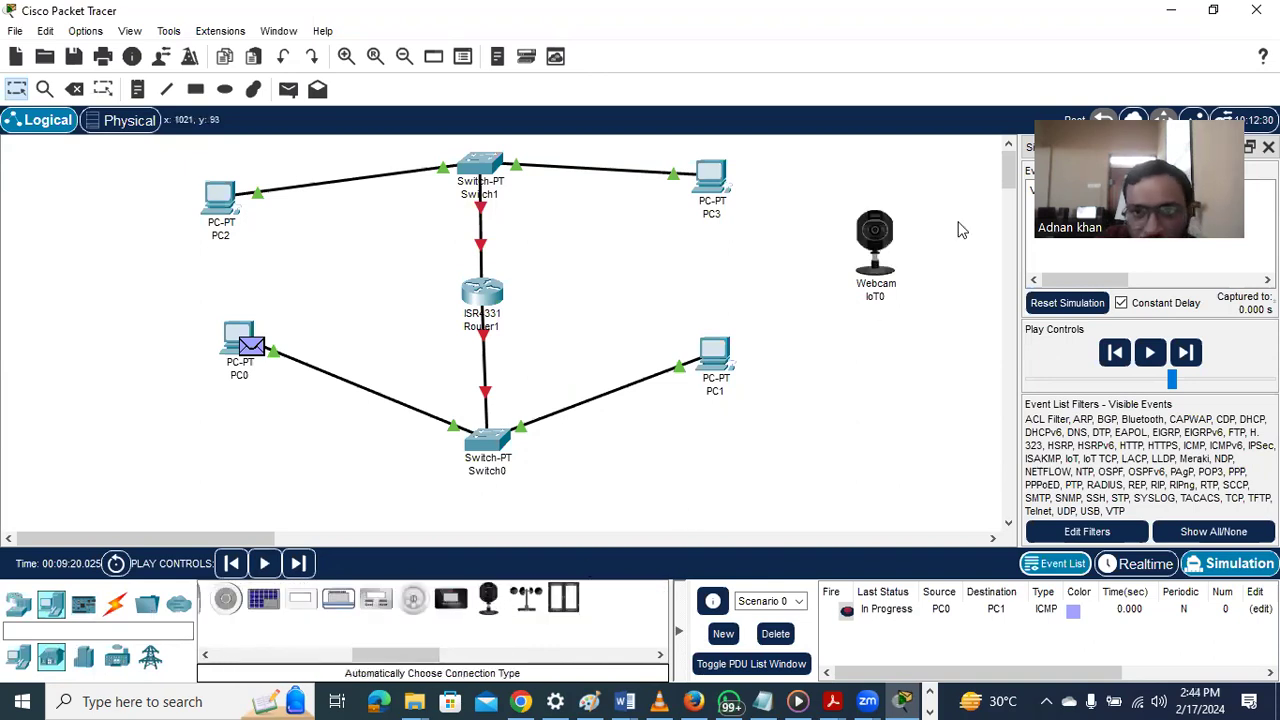
Check the webcam's global configuration settings
{"action": "left_click", "coordinate": [115, 604]}
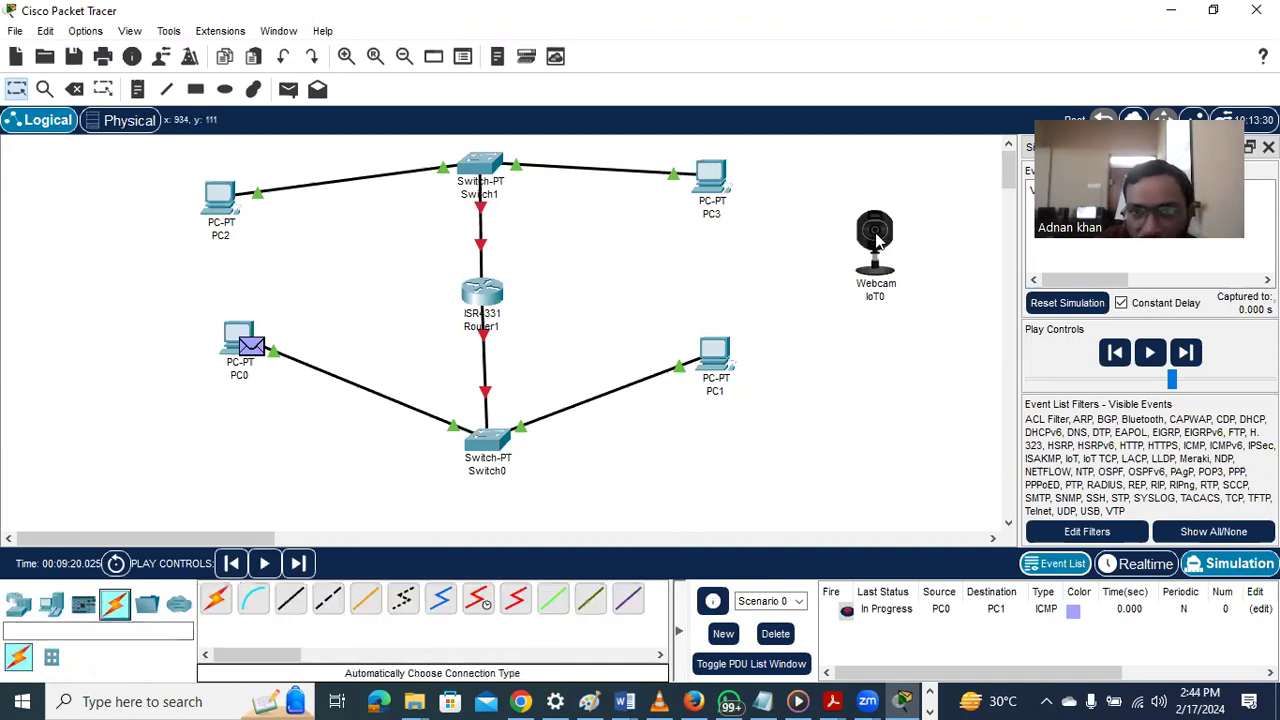
{"action": "left_click", "coordinate": [876, 236]}
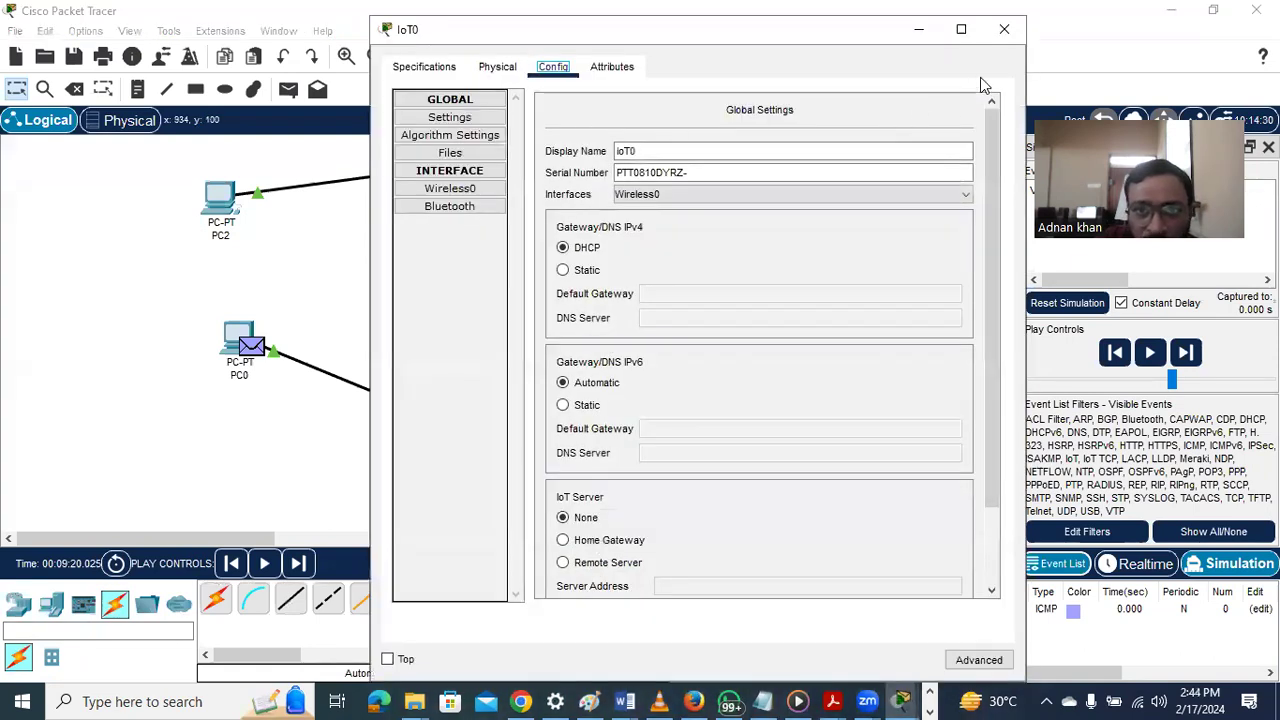
Check which interfaces the webcam's global settings offer, keep Wireless0, and close its configuration window
{"action": "left_click", "coordinate": [946, 194]}
{"action": "left_click", "coordinate": [935, 207]}
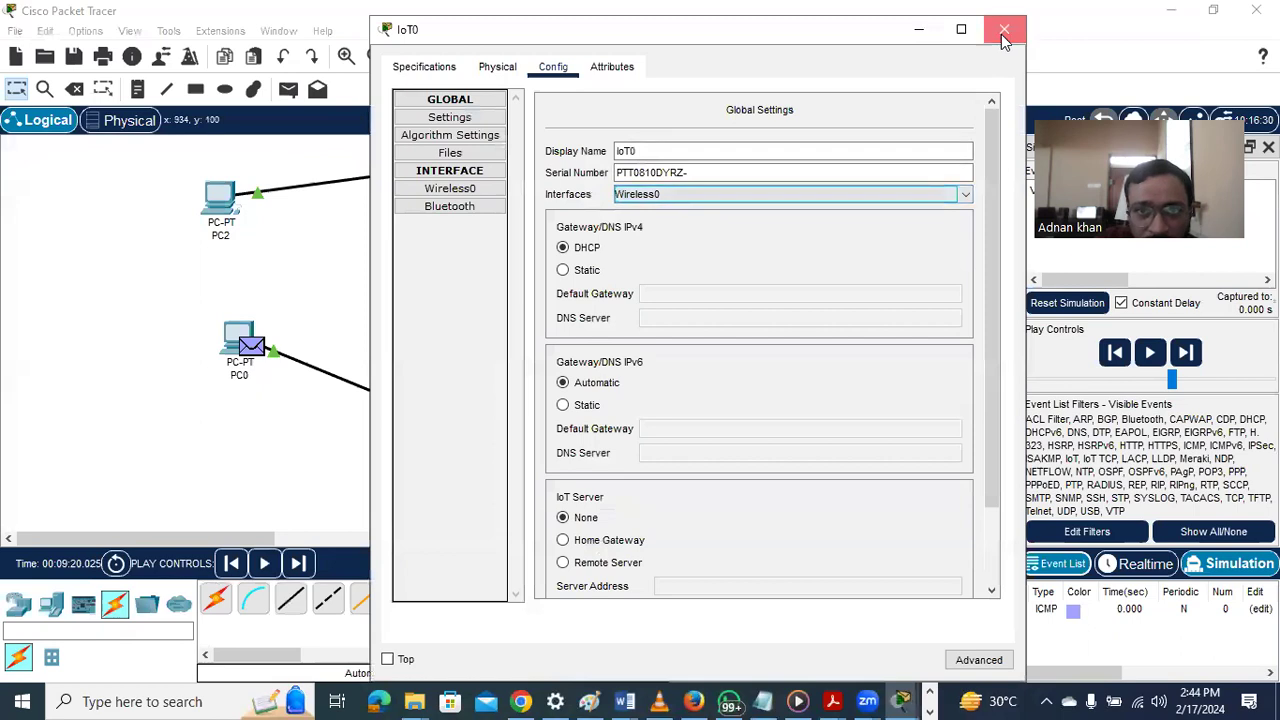
{"action": "left_click", "coordinate": [1003, 31]}
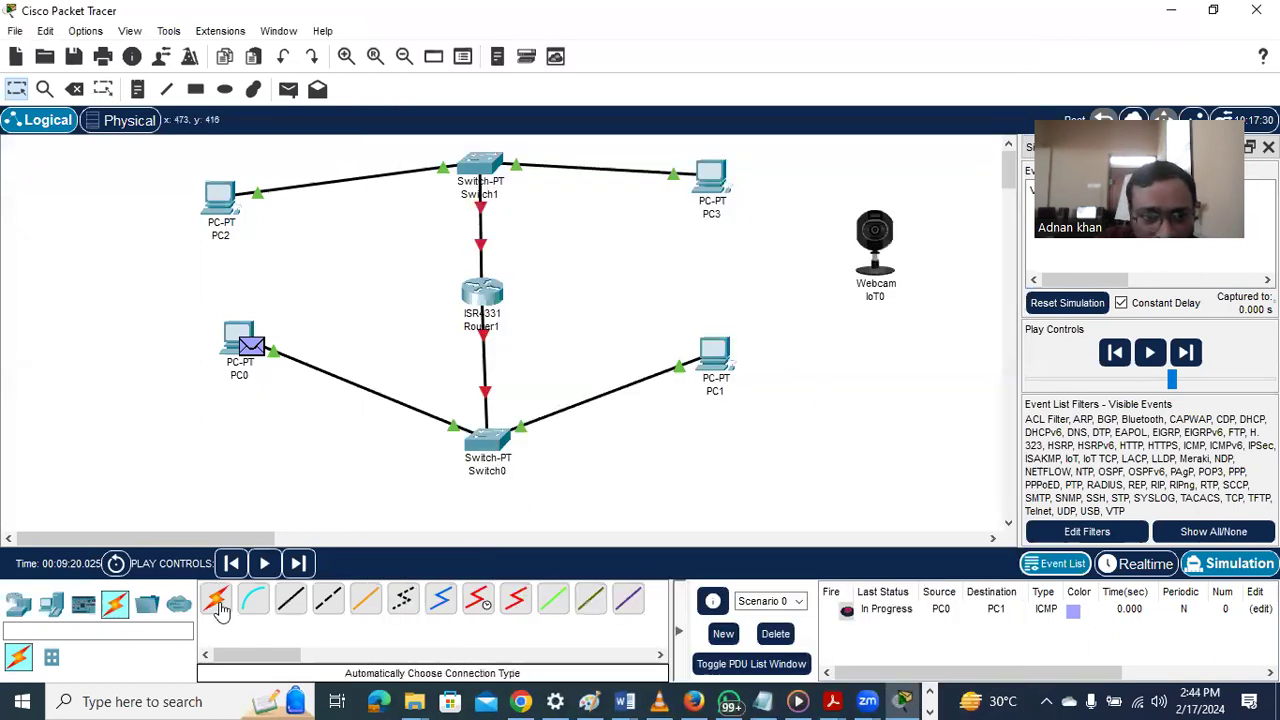
Try to cable the webcam to PC1 and to Switch0 using an automatically chosen connection type
{"action": "left_click", "coordinate": [216, 598]}
{"action": "left_click", "coordinate": [858, 250]}
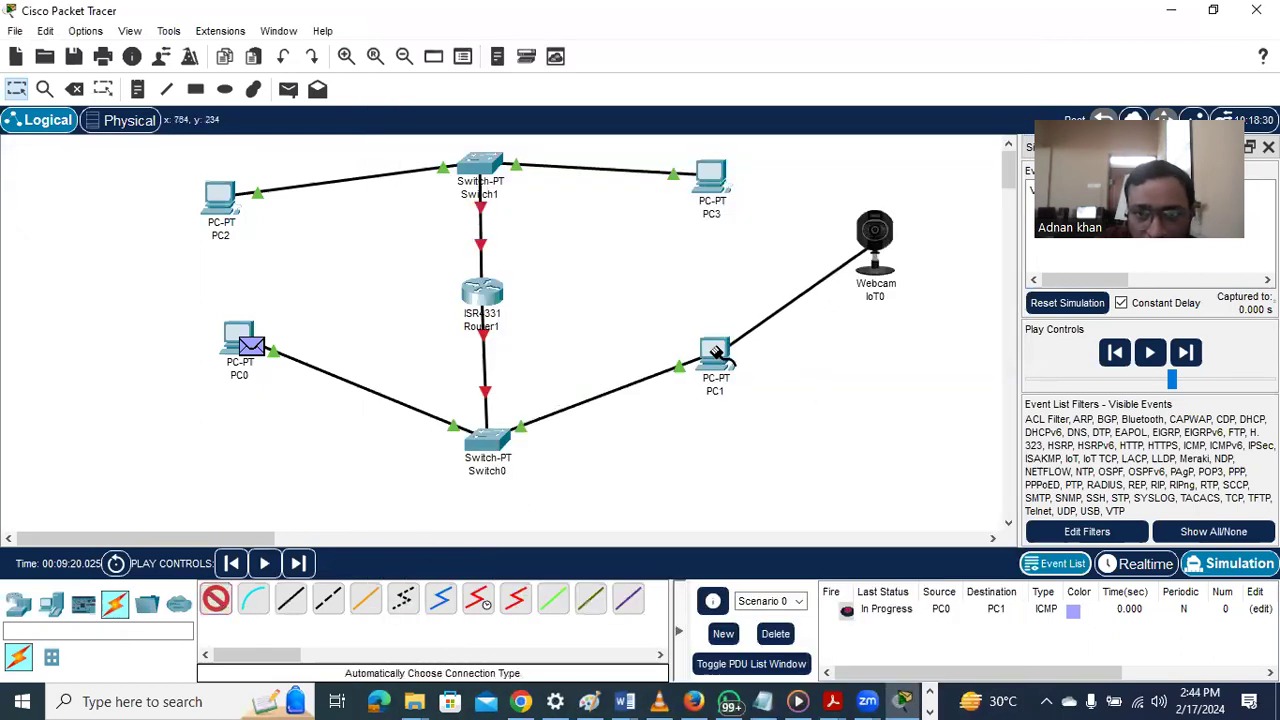
{"action": "left_click", "coordinate": [716, 360]}
{"action": "left_click", "coordinate": [729, 371]}
{"action": "left_click", "coordinate": [836, 240]}
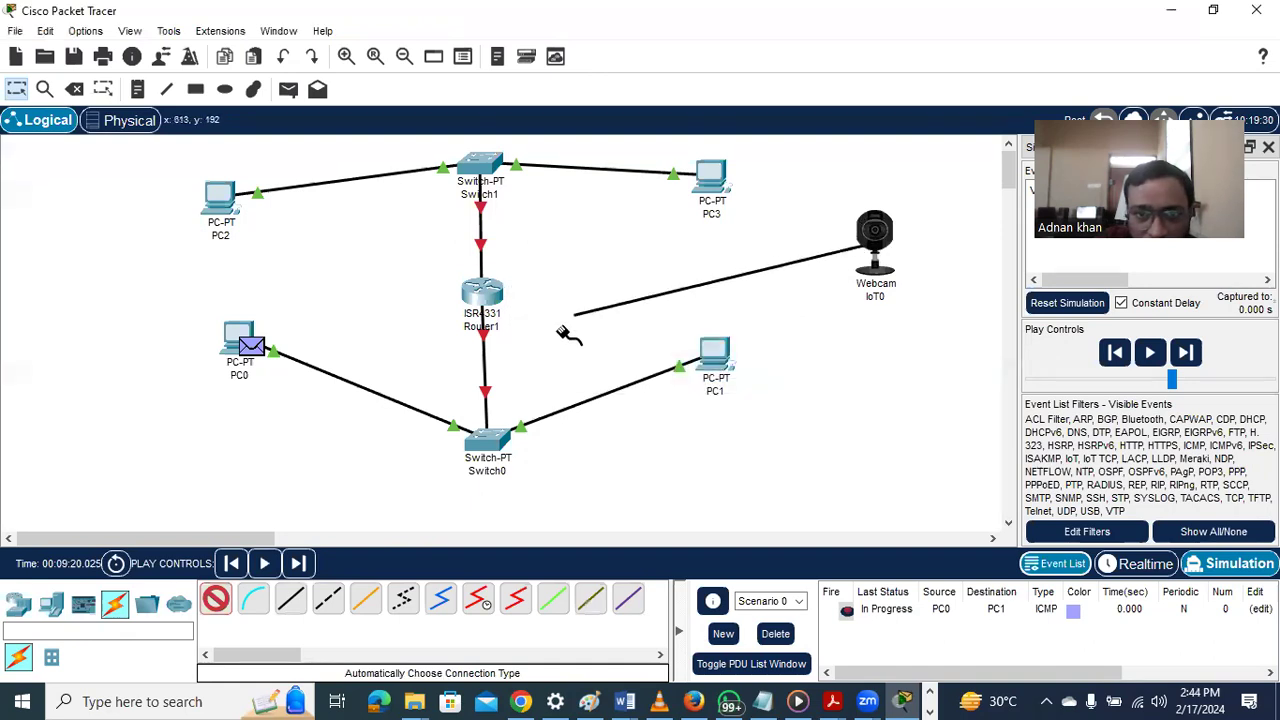
{"action": "left_click", "coordinate": [488, 440]}
{"action": "key", "text": "Return"}
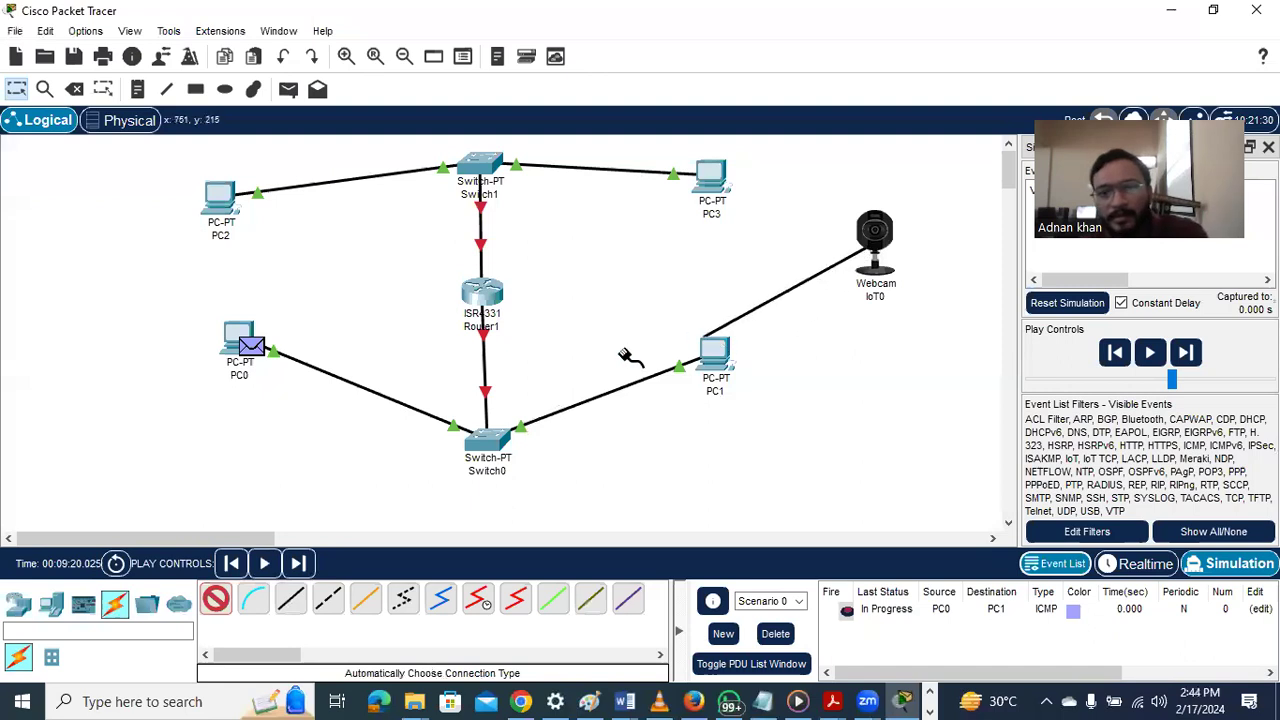
Add a 2950T switch to the workspace below the webcam, near PC1
{"action": "left_click", "coordinate": [51, 604]}
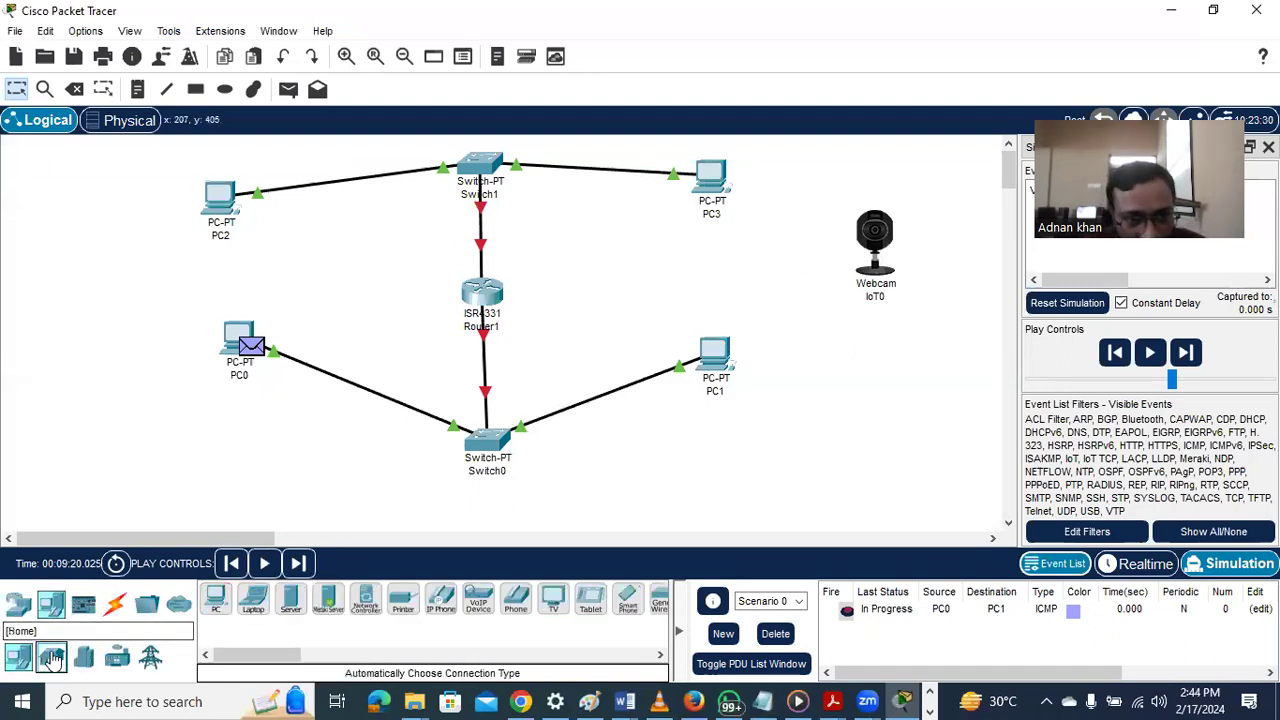
{"action": "left_click", "coordinate": [18, 604]}
{"action": "left_click", "coordinate": [51, 657]}
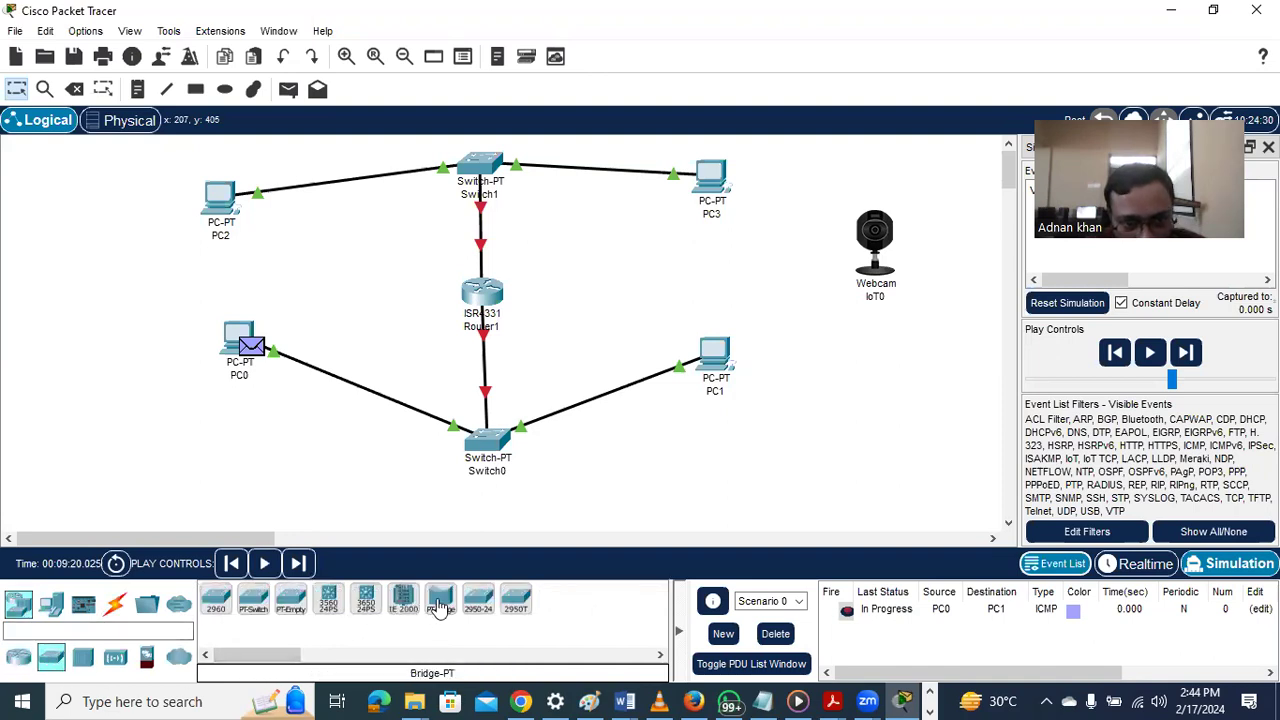
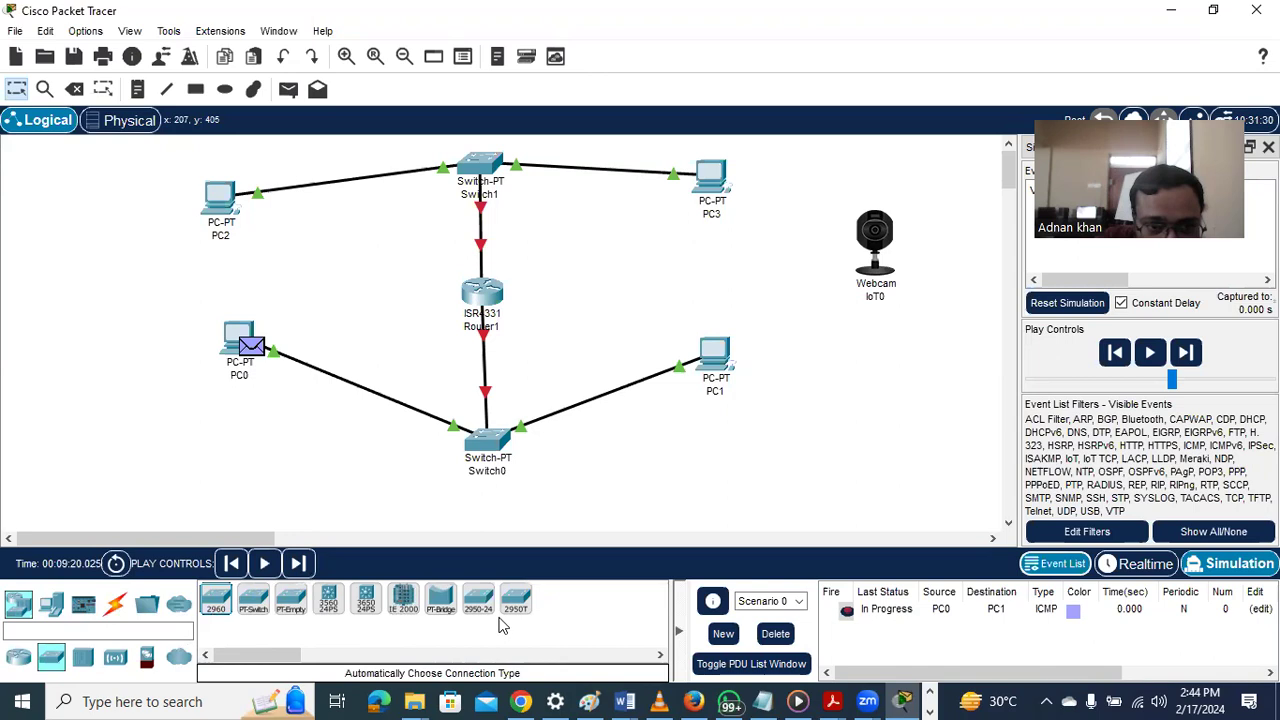
{"action": "left_click_drag", "start_coordinate": [517, 607], "coordinate": [830, 428]}
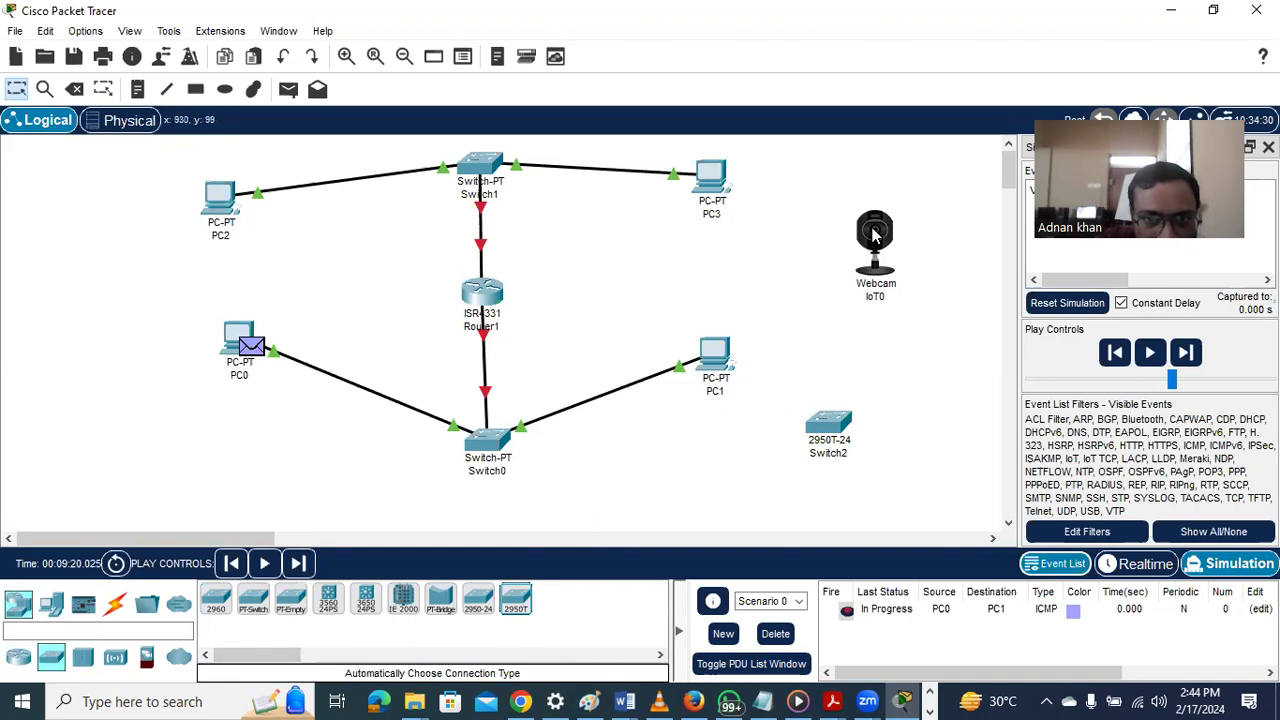
Try to cable the webcam to the new 2950T-24 switch and to PC1 with an automatically chosen connection type
{"action": "left_click", "coordinate": [874, 233]}
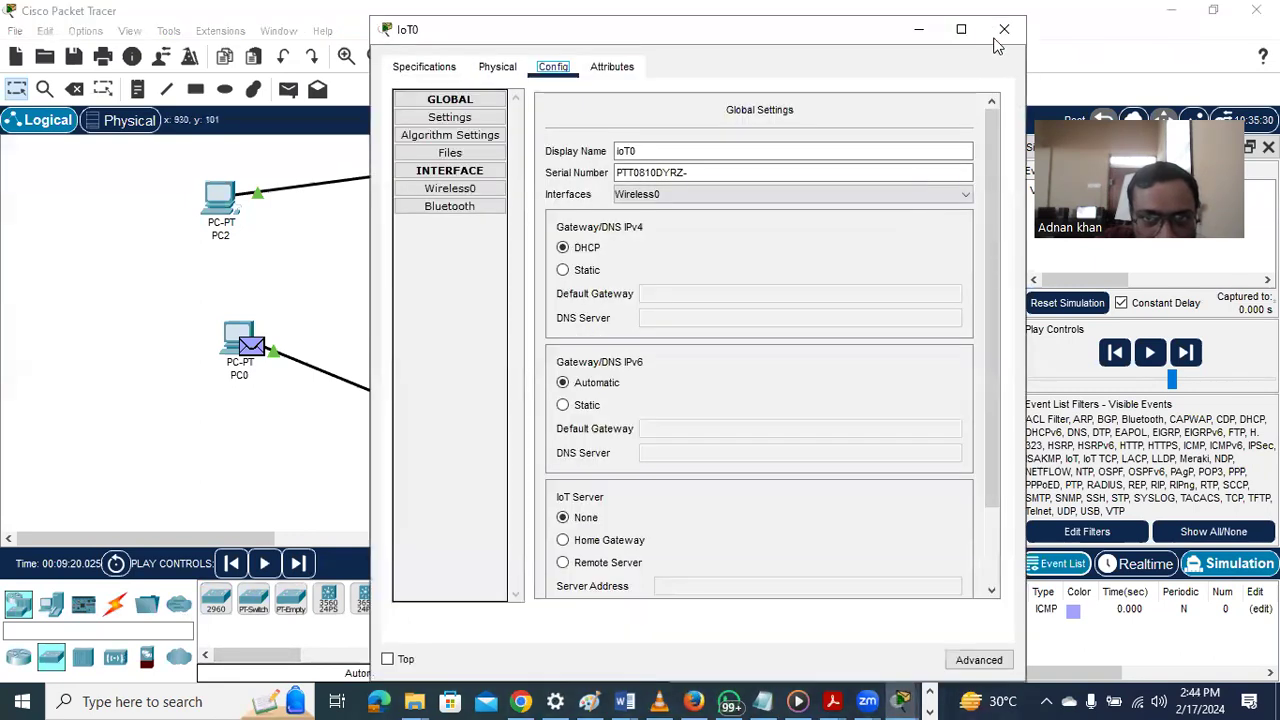
{"action": "left_click", "coordinate": [999, 36]}
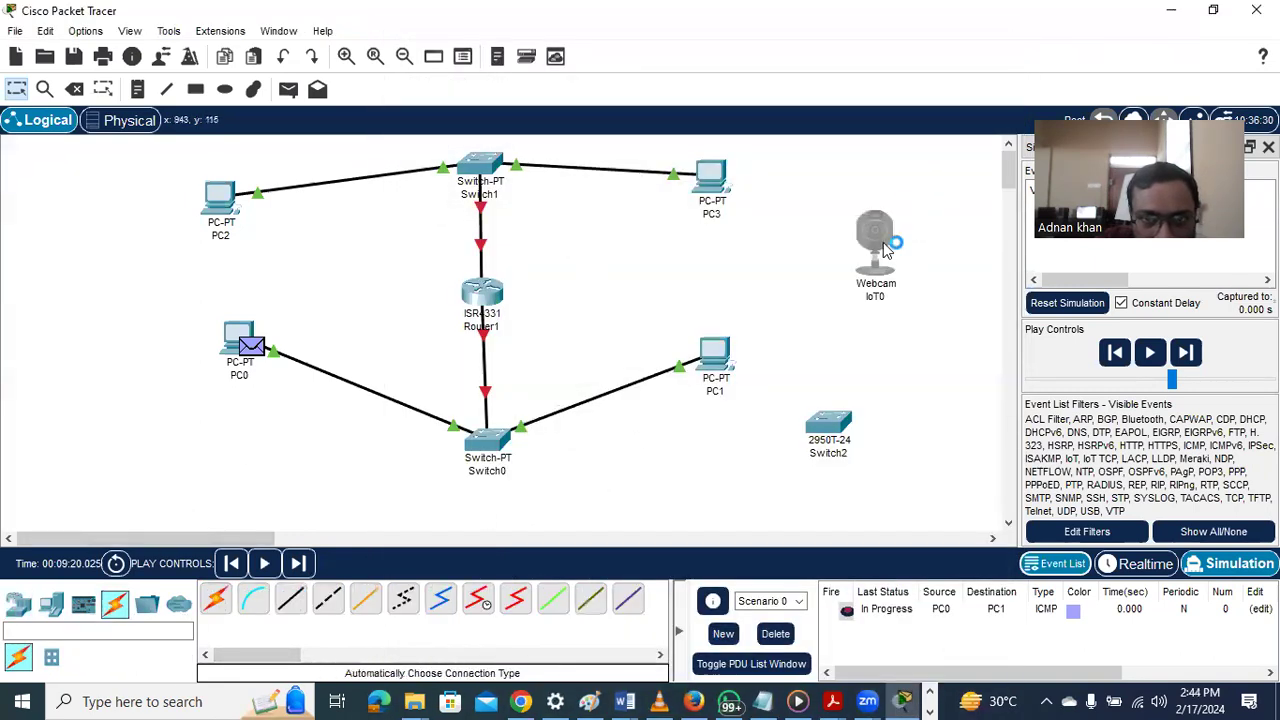
{"action": "left_click", "coordinate": [883, 242]}
{"action": "left_click", "coordinate": [999, 36]}
{"action": "left_click", "coordinate": [216, 600]}
{"action": "left_click", "coordinate": [874, 235]}
{"action": "left_click", "coordinate": [838, 428]}
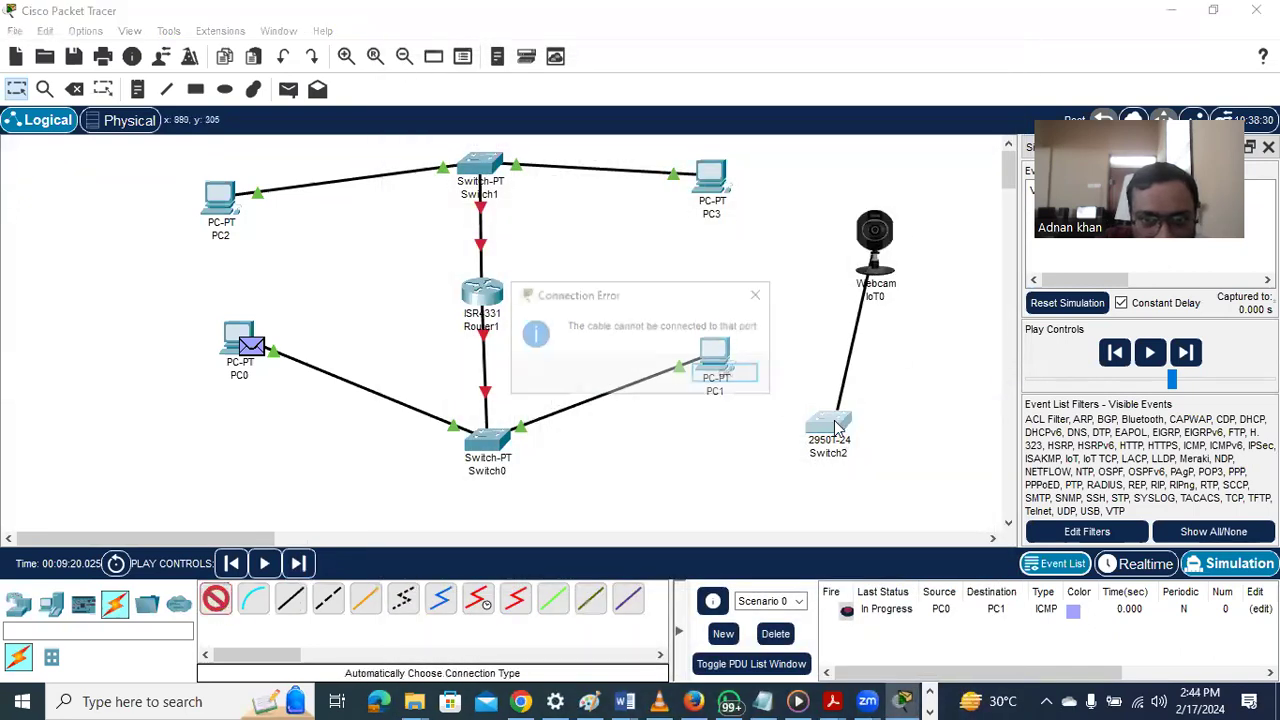
{"action": "left_click", "coordinate": [734, 375]}
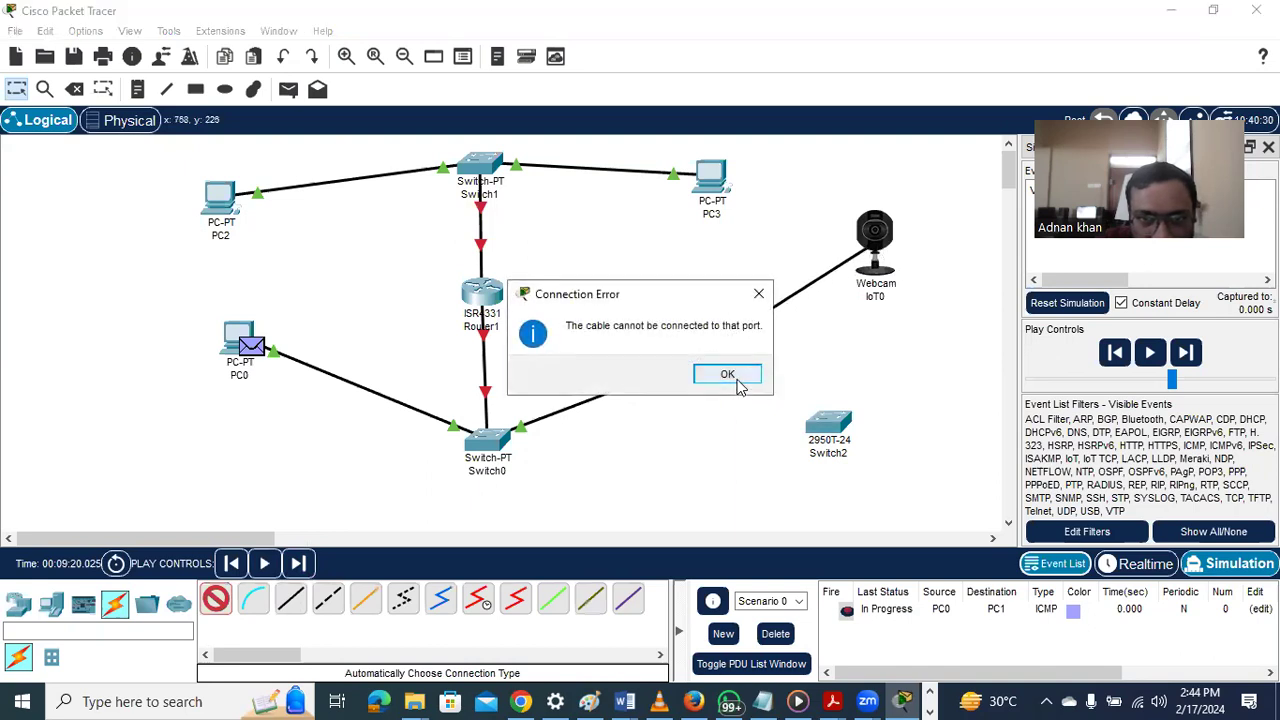
{"action": "left_click", "coordinate": [736, 380]}
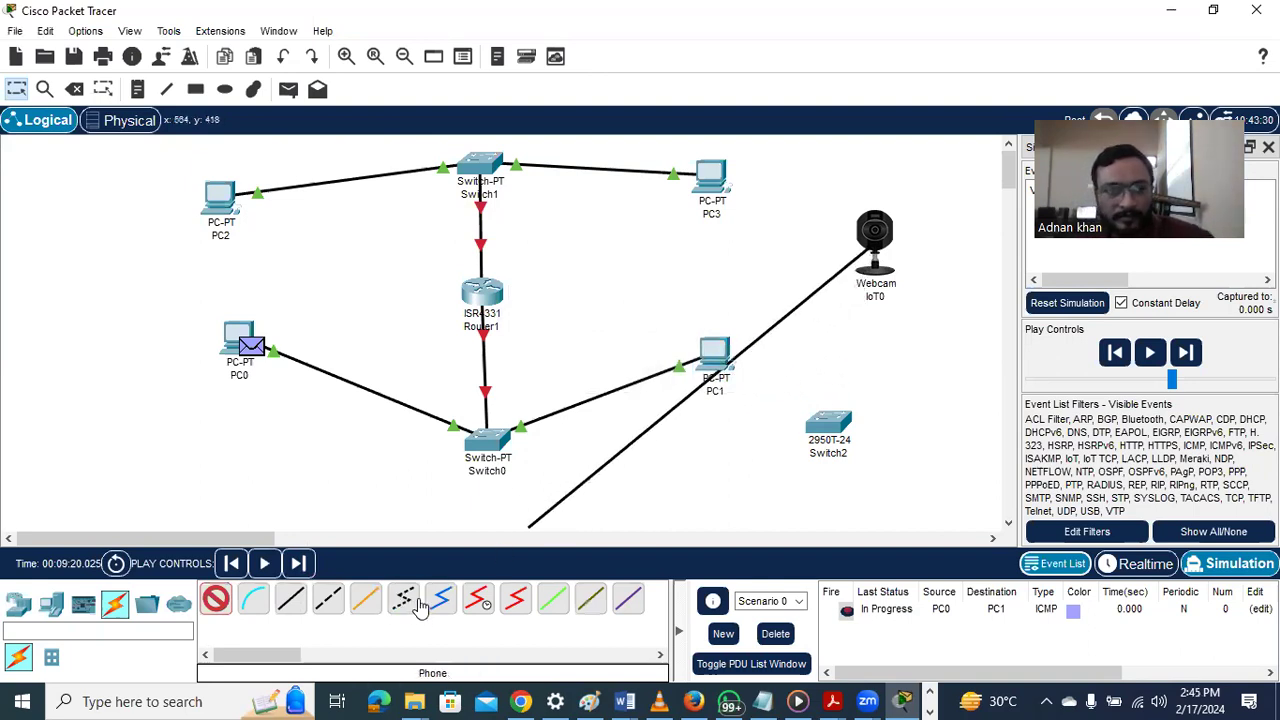
{"action": "key", "text": "Escape"}
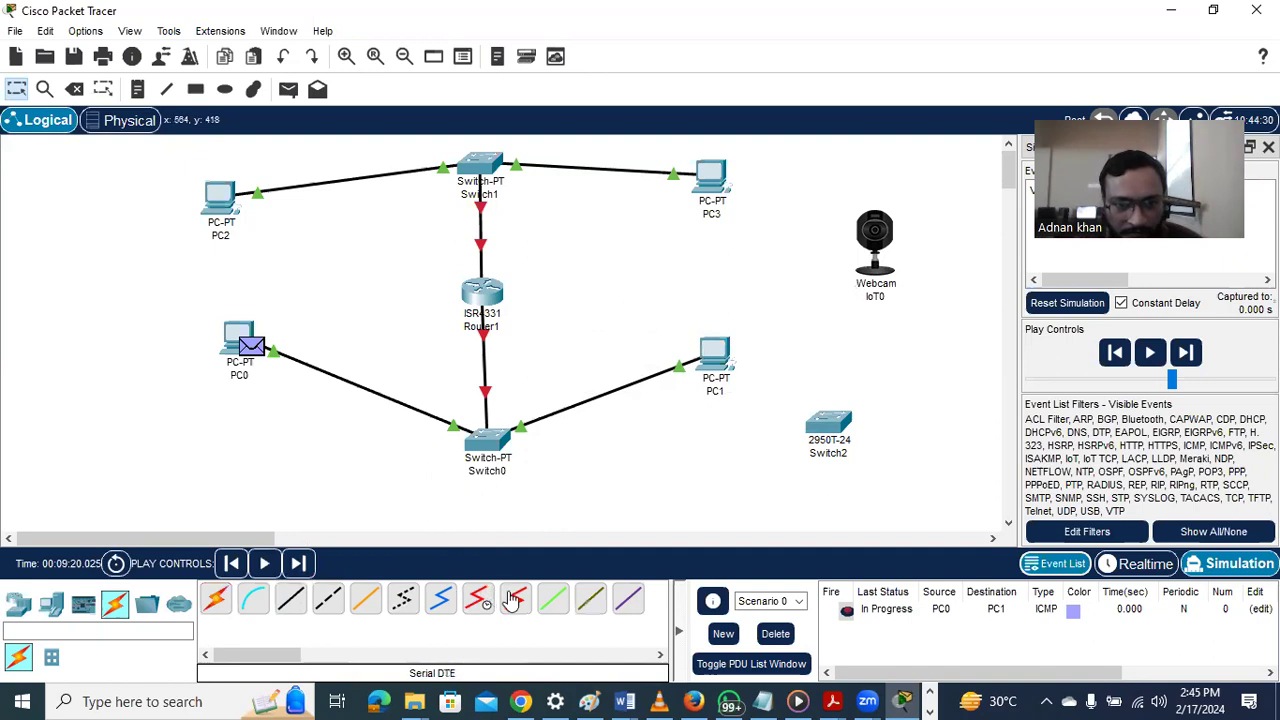
Try to connect the webcam's D0 port to PC1 with a Phone cable
{"action": "left_click", "coordinate": [400, 600]}
{"action": "left_click", "coordinate": [873, 245]}
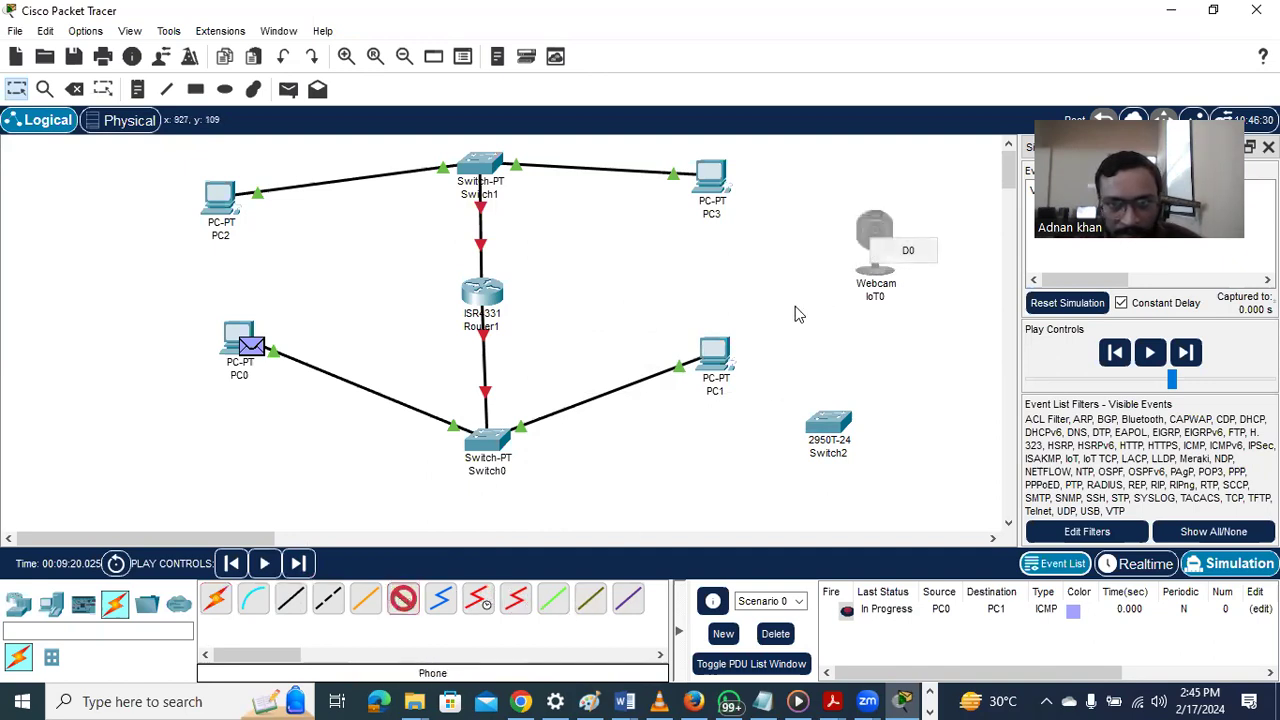
{"action": "left_click", "coordinate": [903, 251]}
{"action": "left_click", "coordinate": [725, 374]}
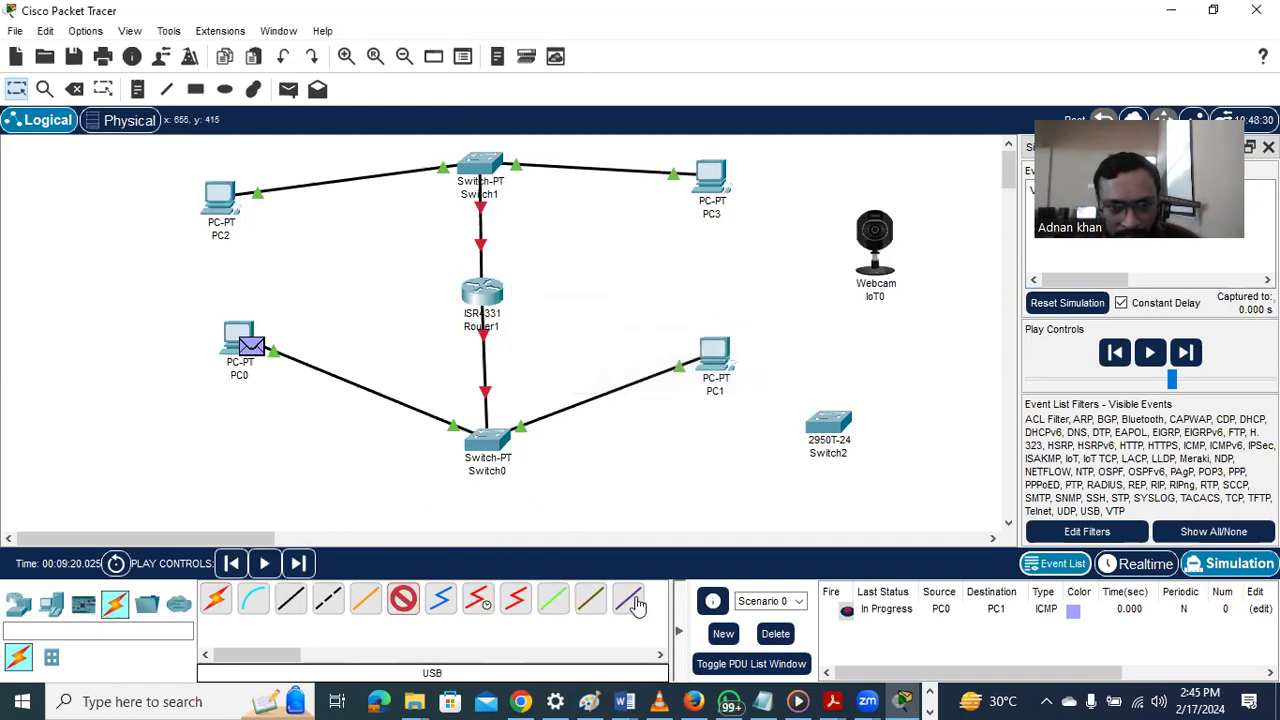
Try to connect the webcam's D0 port to PC1 with a USB cable
{"action": "left_click", "coordinate": [628, 598]}
{"action": "left_click", "coordinate": [866, 234]}
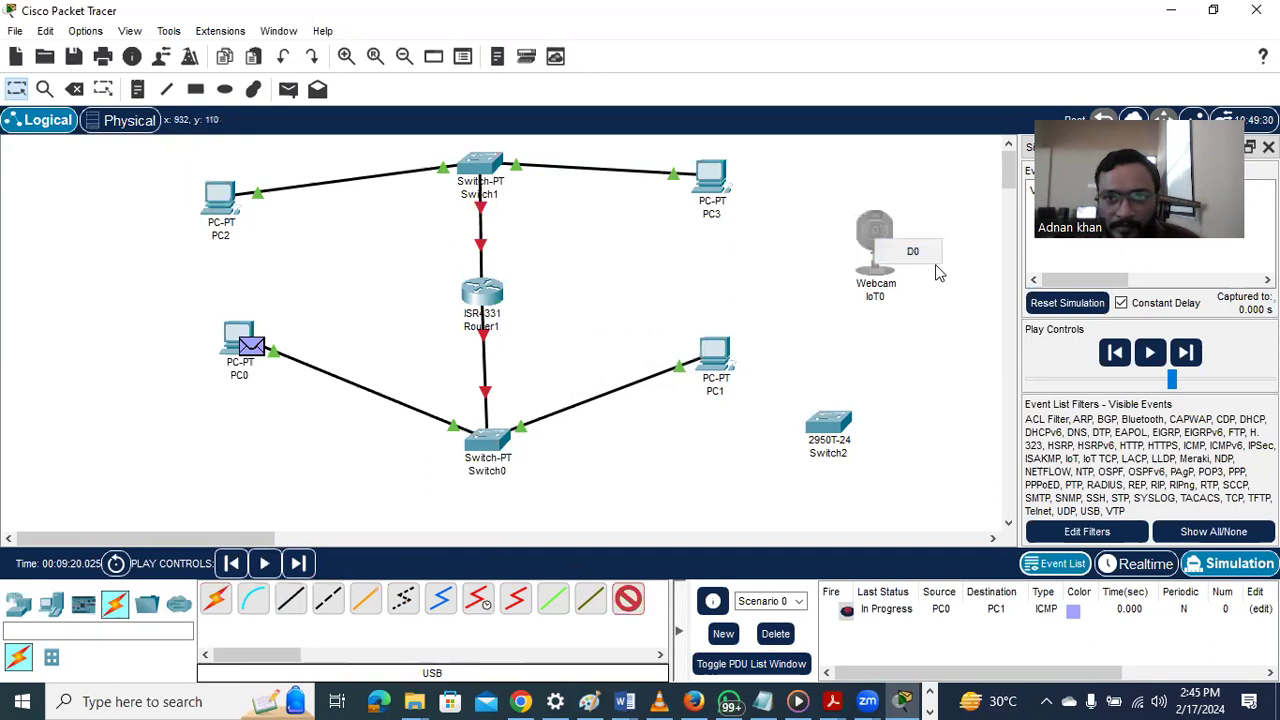
{"action": "left_click", "coordinate": [905, 252]}
{"action": "left_click", "coordinate": [729, 374]}
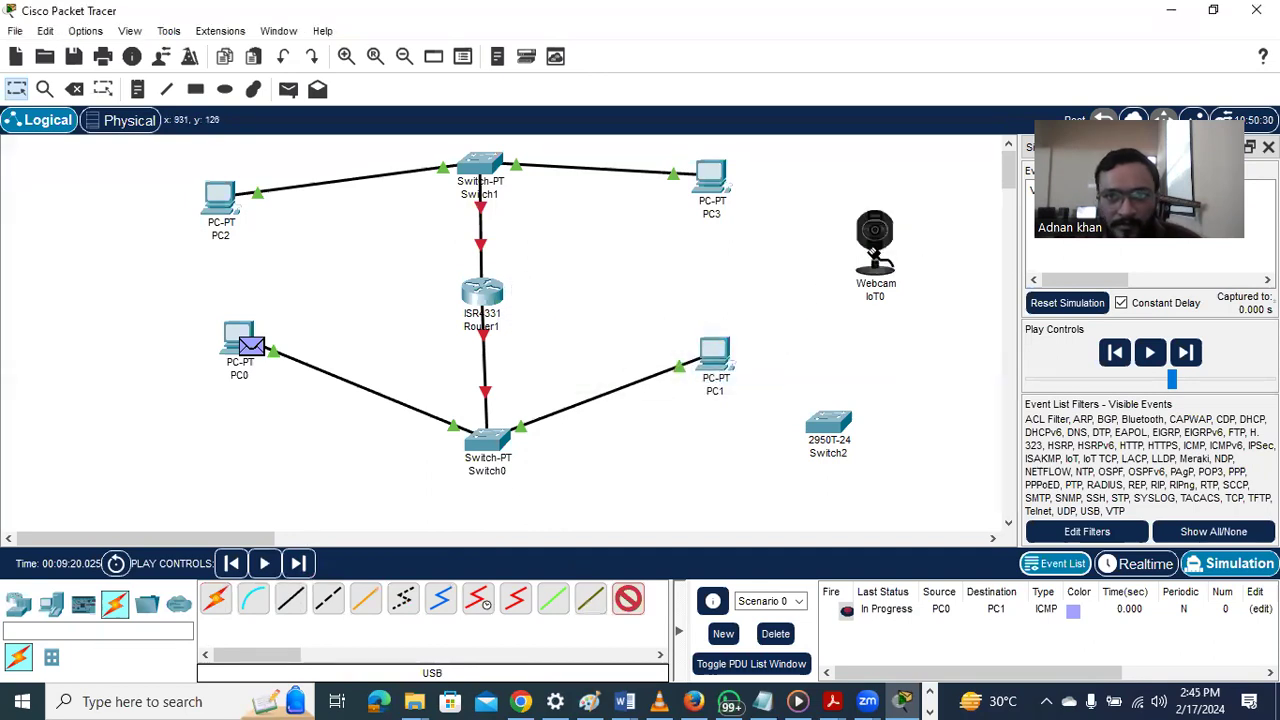
Review Router1's global settings and its GigabitEthernet0/0/0 interface settings, and close the router window
{"action": "left_click", "coordinate": [482, 292]}
{"action": "left_click", "coordinate": [467, 67]}
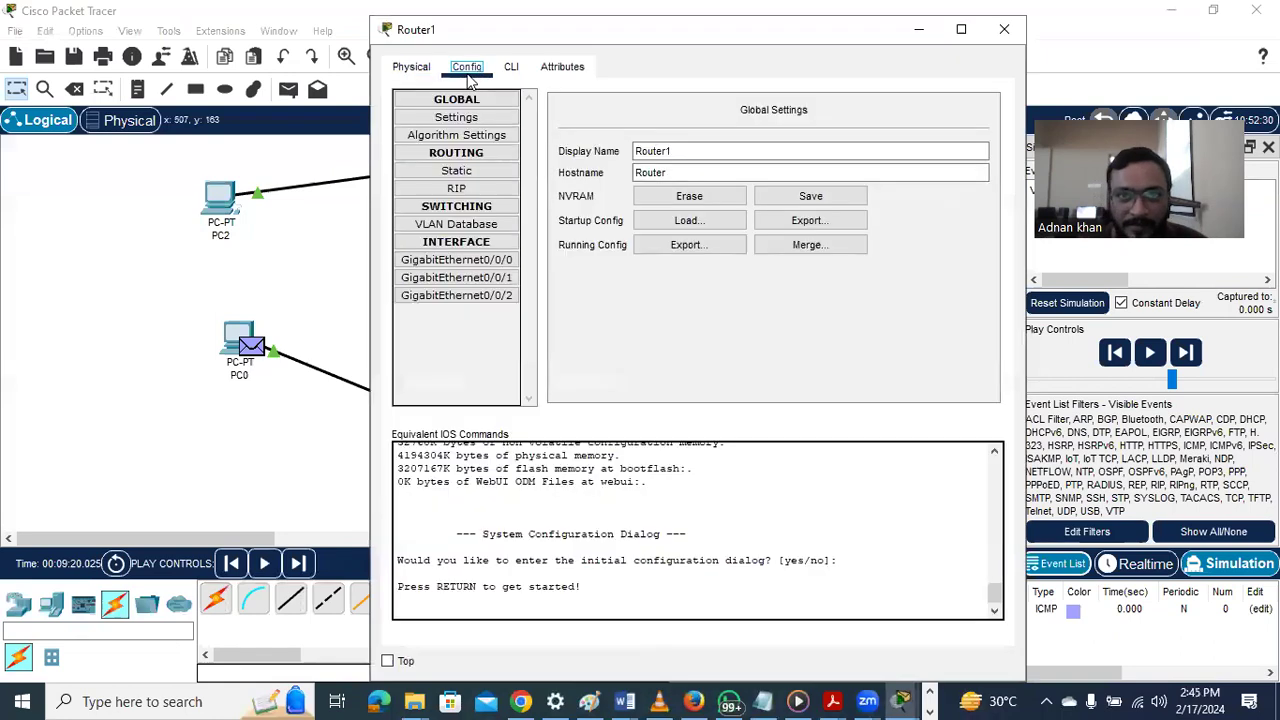
{"action": "left_click", "coordinate": [505, 260]}
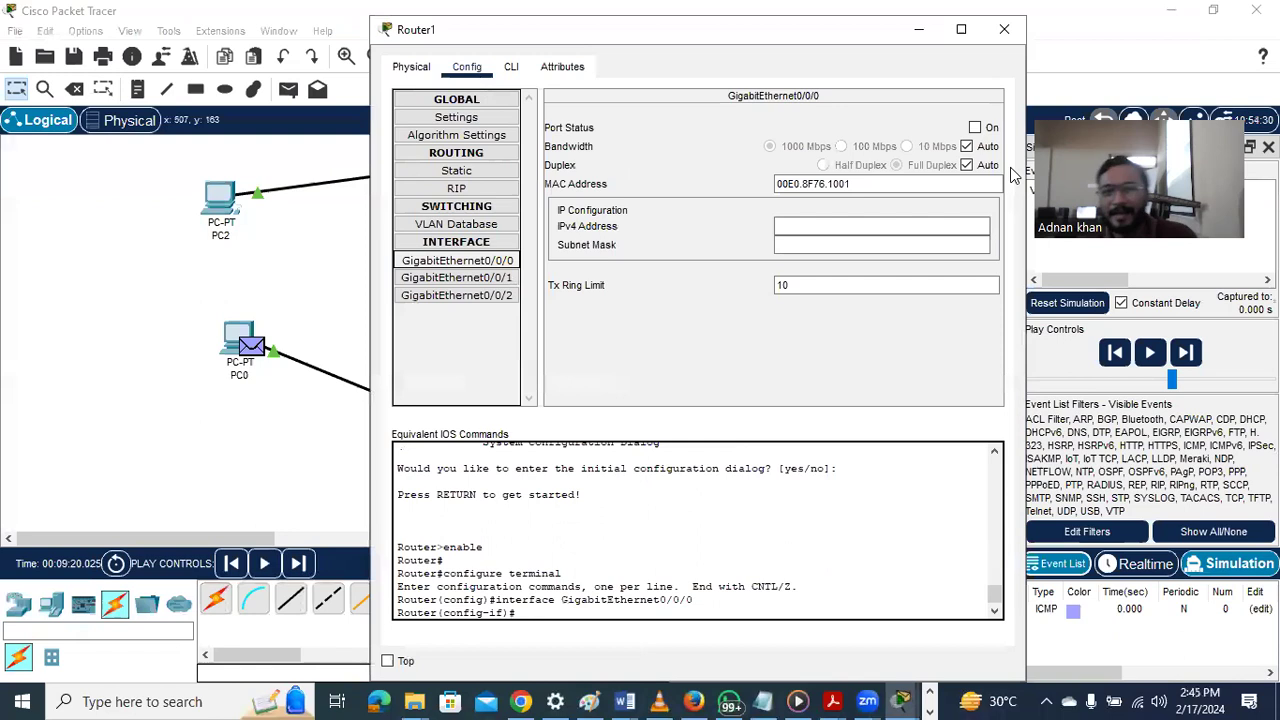
{"action": "left_click", "coordinate": [1004, 29]}
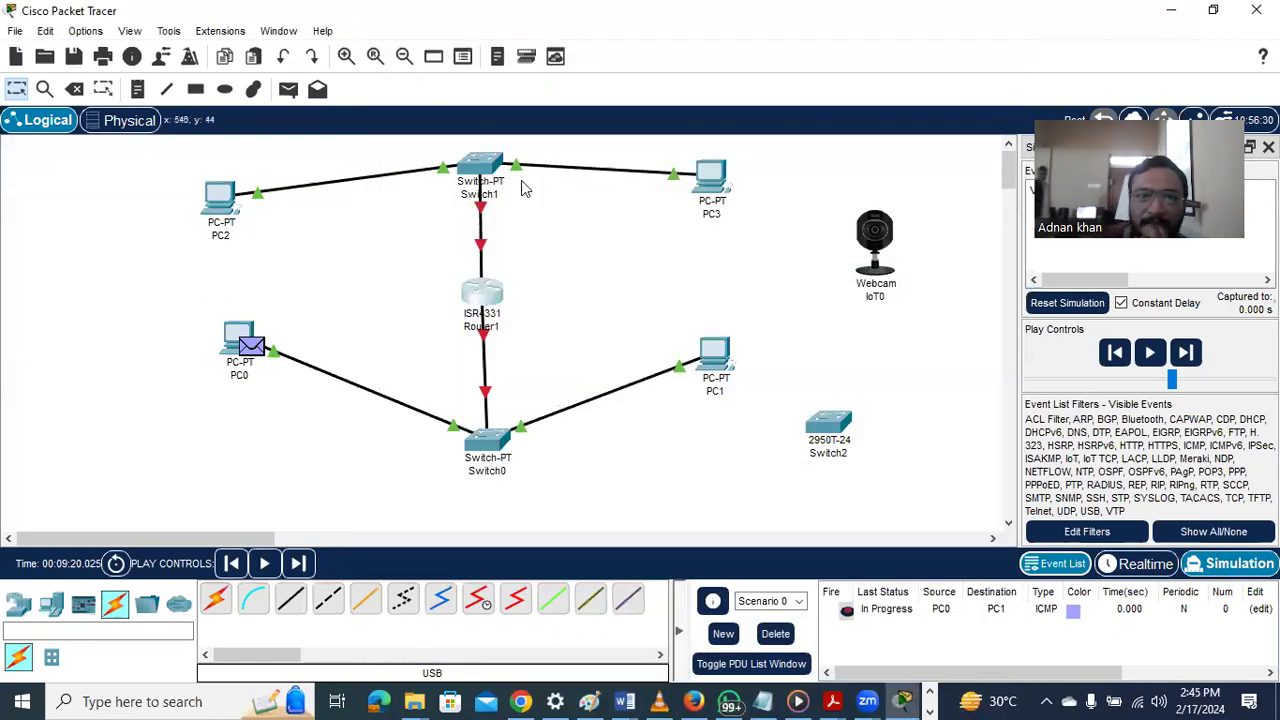
{"action": "left_click", "coordinate": [481, 295]}
{"action": "left_click", "coordinate": [997, 28]}
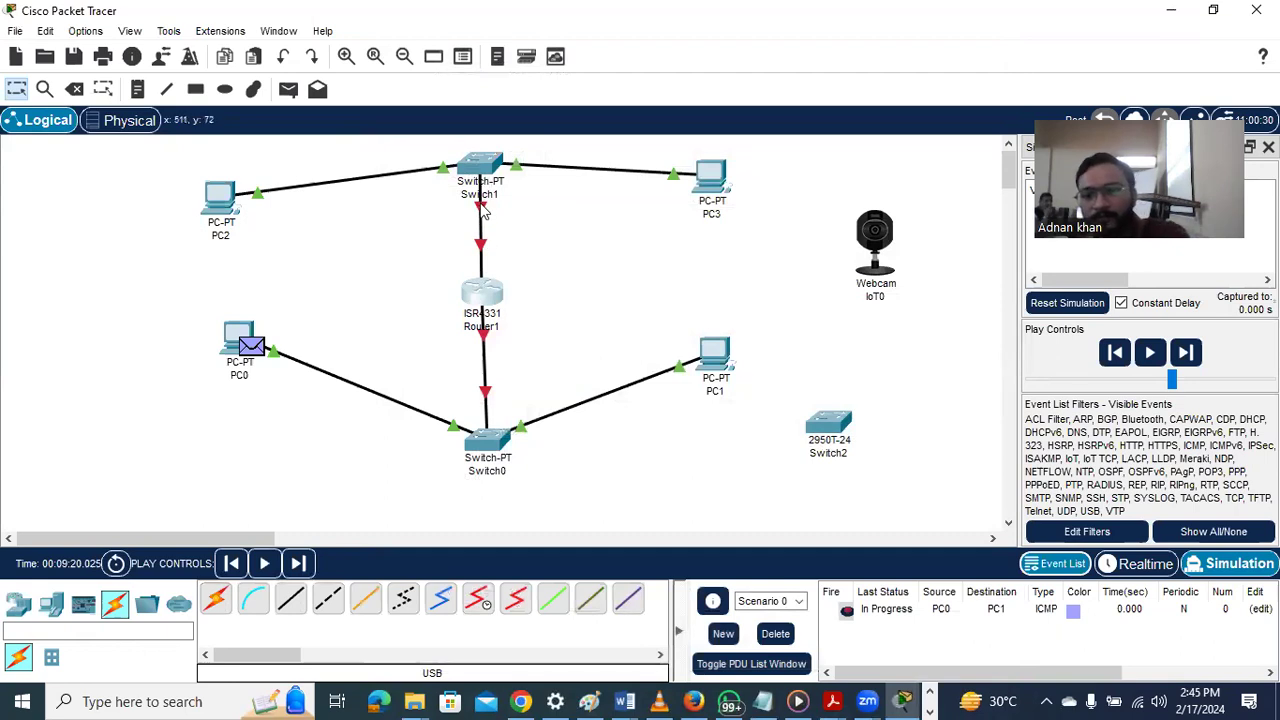
{"action": "key", "text": "Delete"}
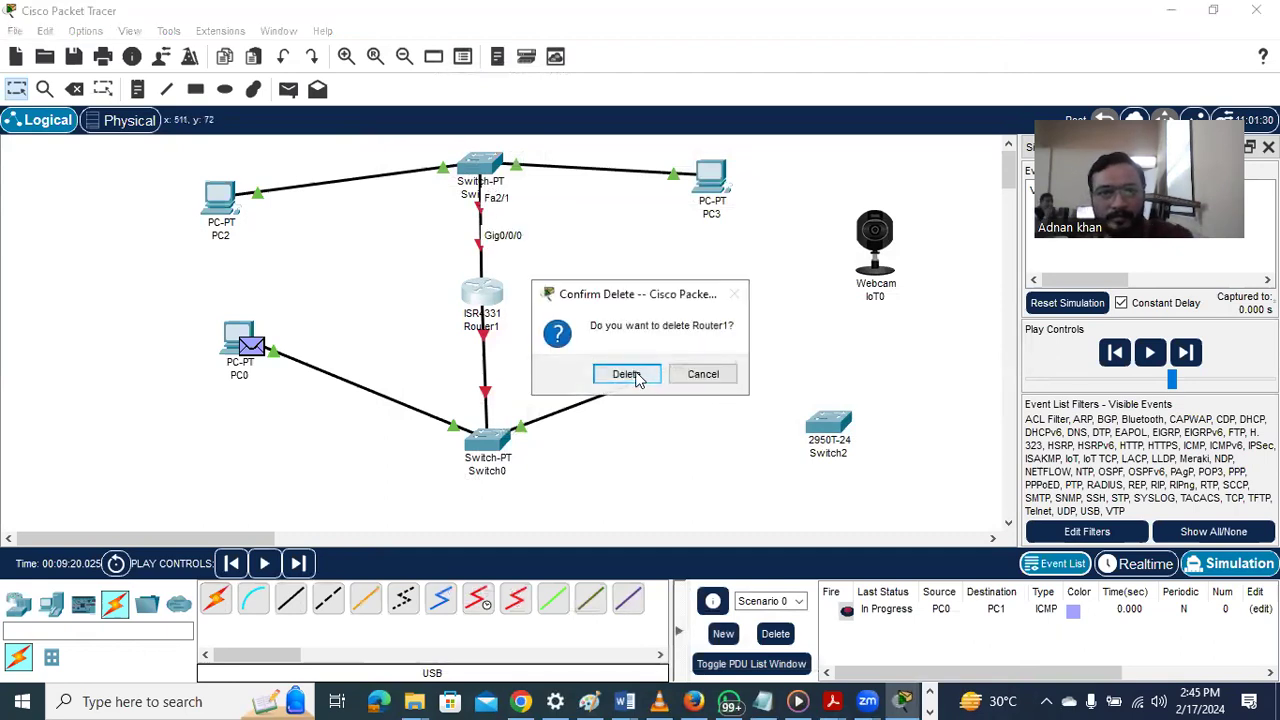
{"action": "left_click", "coordinate": [703, 373]}
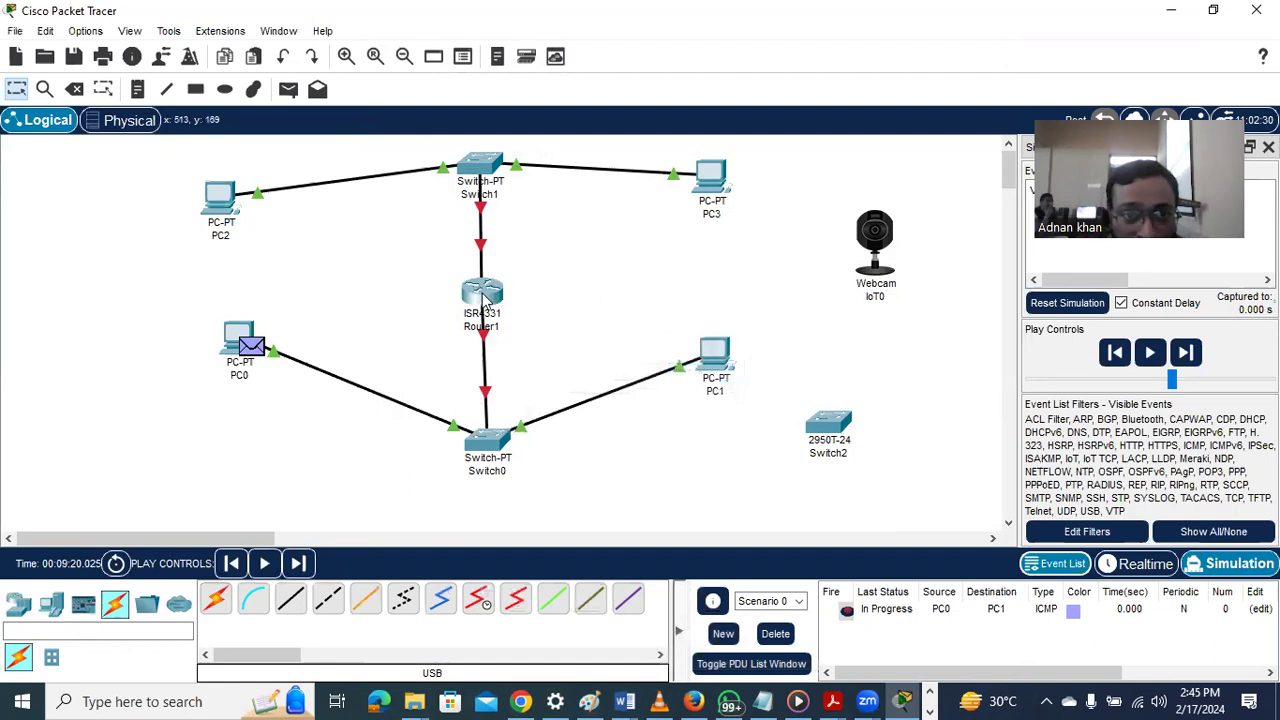
Review Router1's physical modules and global settings, and bring up its IOS command line
{"action": "left_click", "coordinate": [476, 295]}
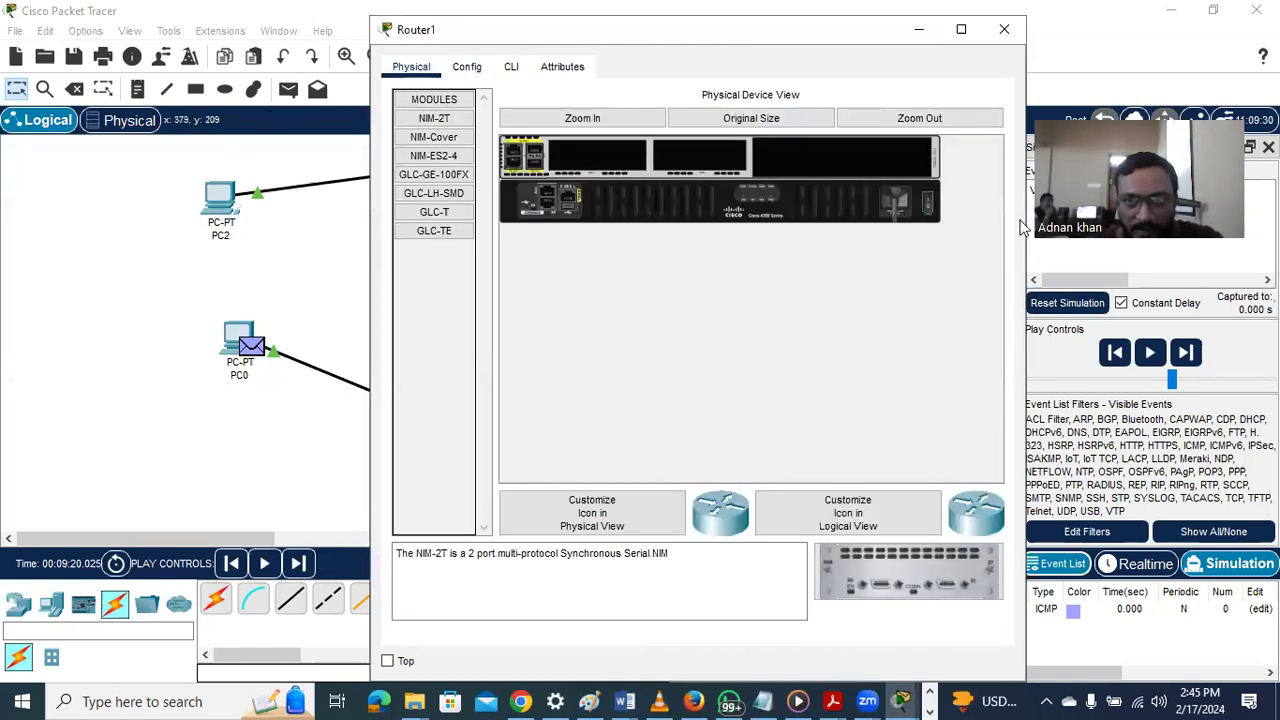
{"action": "left_click", "coordinate": [466, 68]}
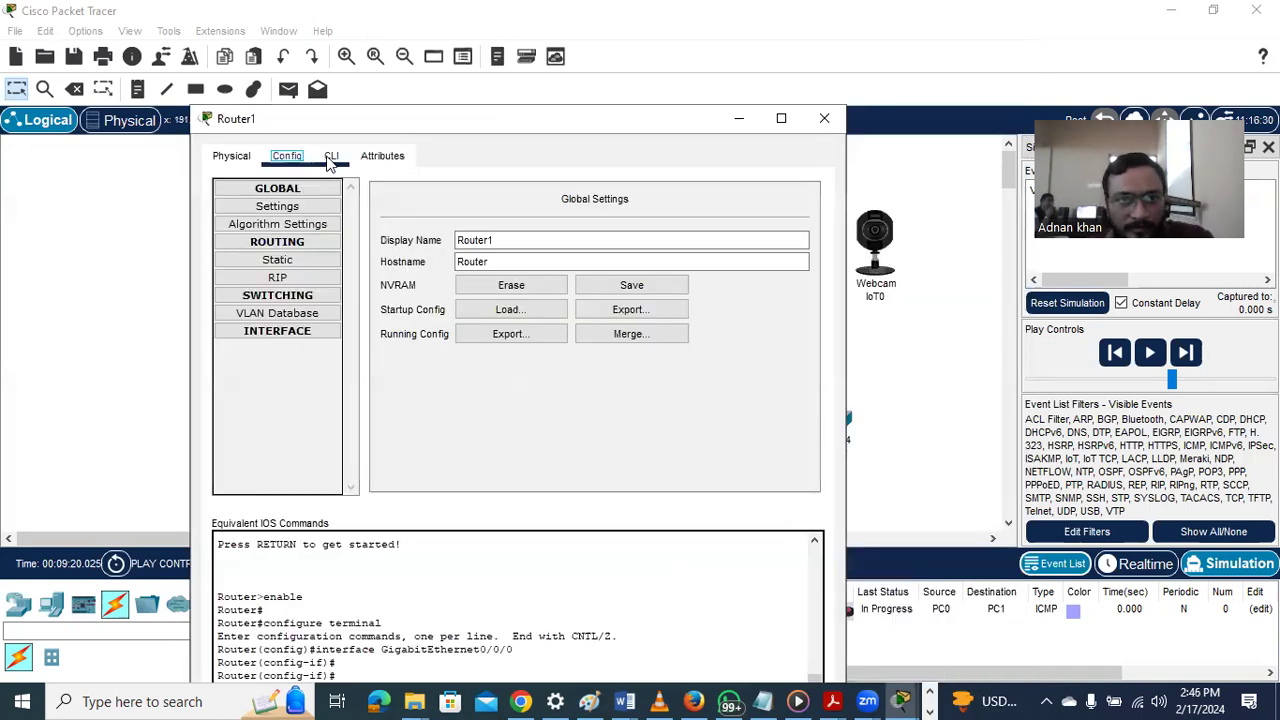
{"action": "left_click", "coordinate": [331, 156]}
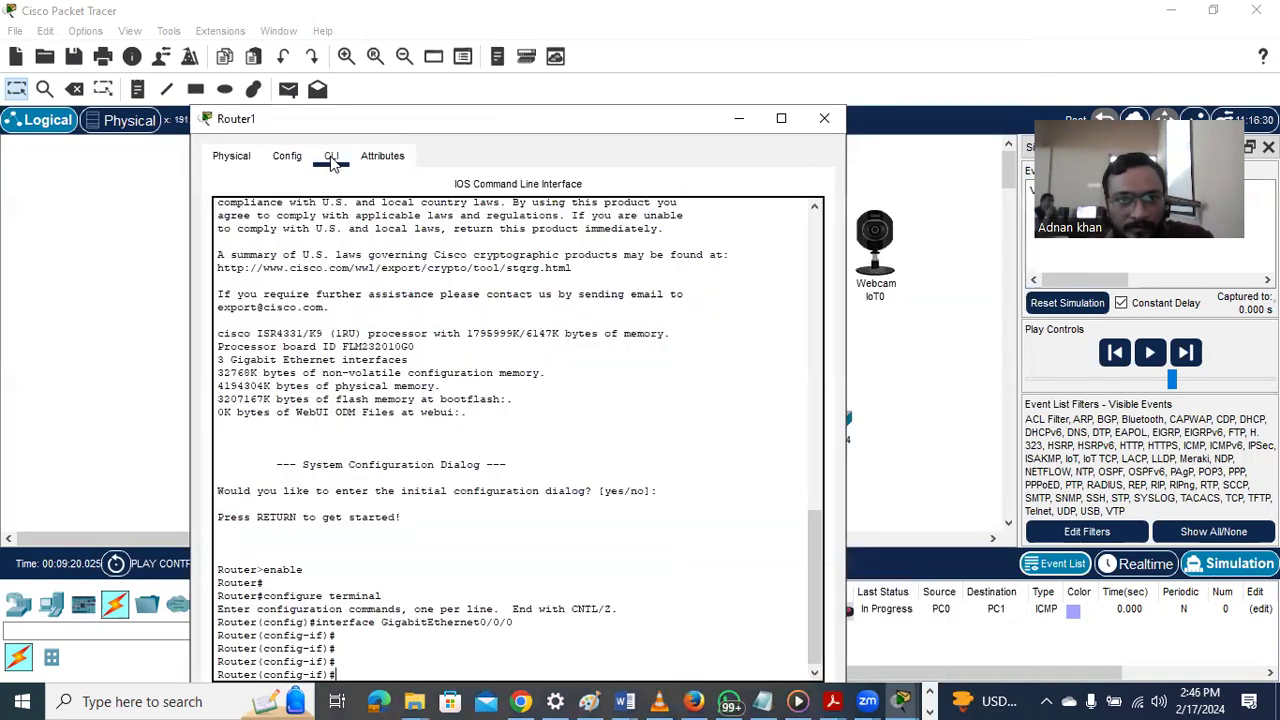
{"action": "left_click_drag", "start_coordinate": [600, 126], "coordinate": [616, 59]}
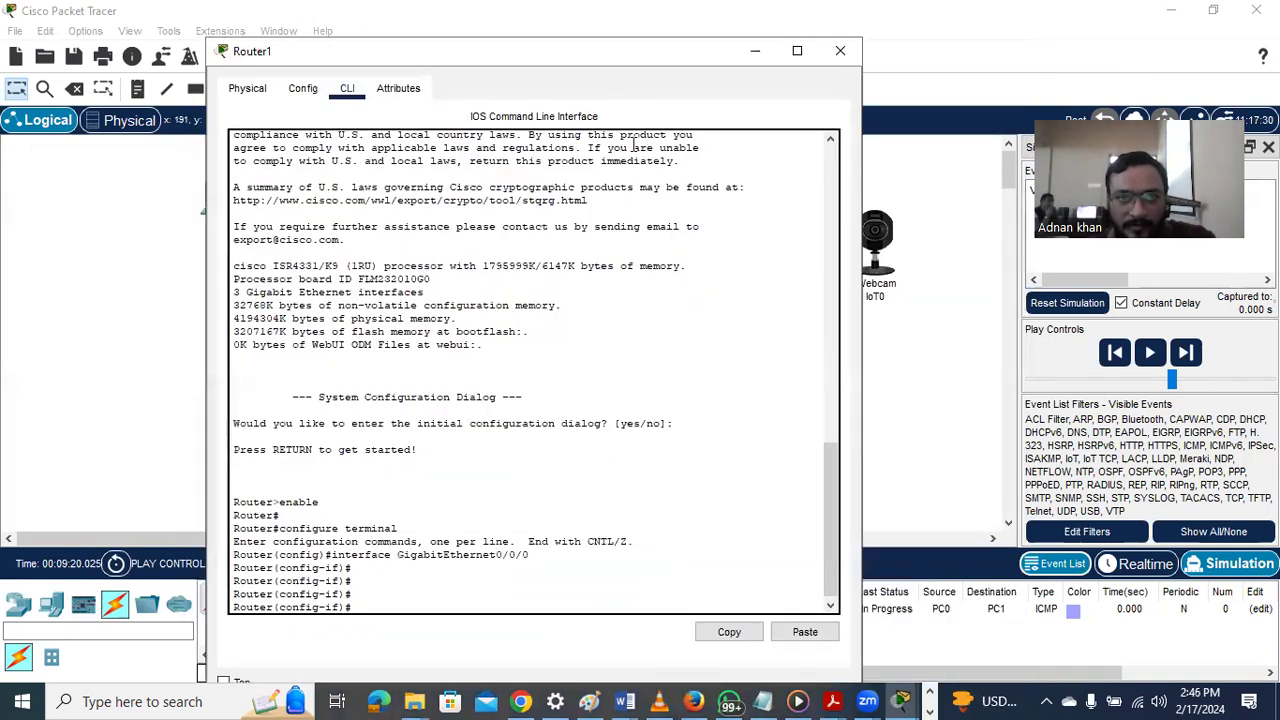
Leave the GigabitEthernet0/0/0 interface configuration mode on Router1 with the exit command
{"action": "key", "text": "Return"}
{"action": "key", "text": "Return"}
{"action": "key", "text": "Return"}
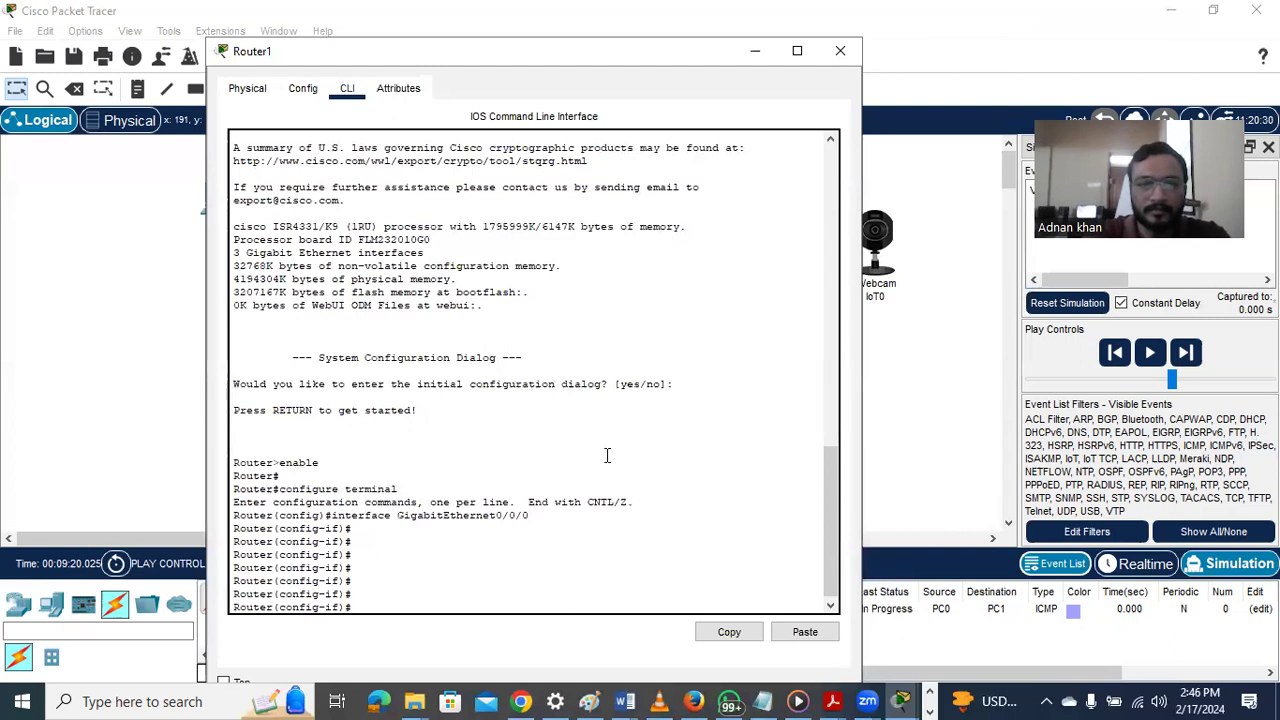
{"action": "type", "text": "exit"}
{"action": "key", "text": "BackSpace"}
{"action": "key", "text": "BackSpace"}
{"action": "key", "text": "BackSpace"}
{"action": "key", "text": "BackSpace"}
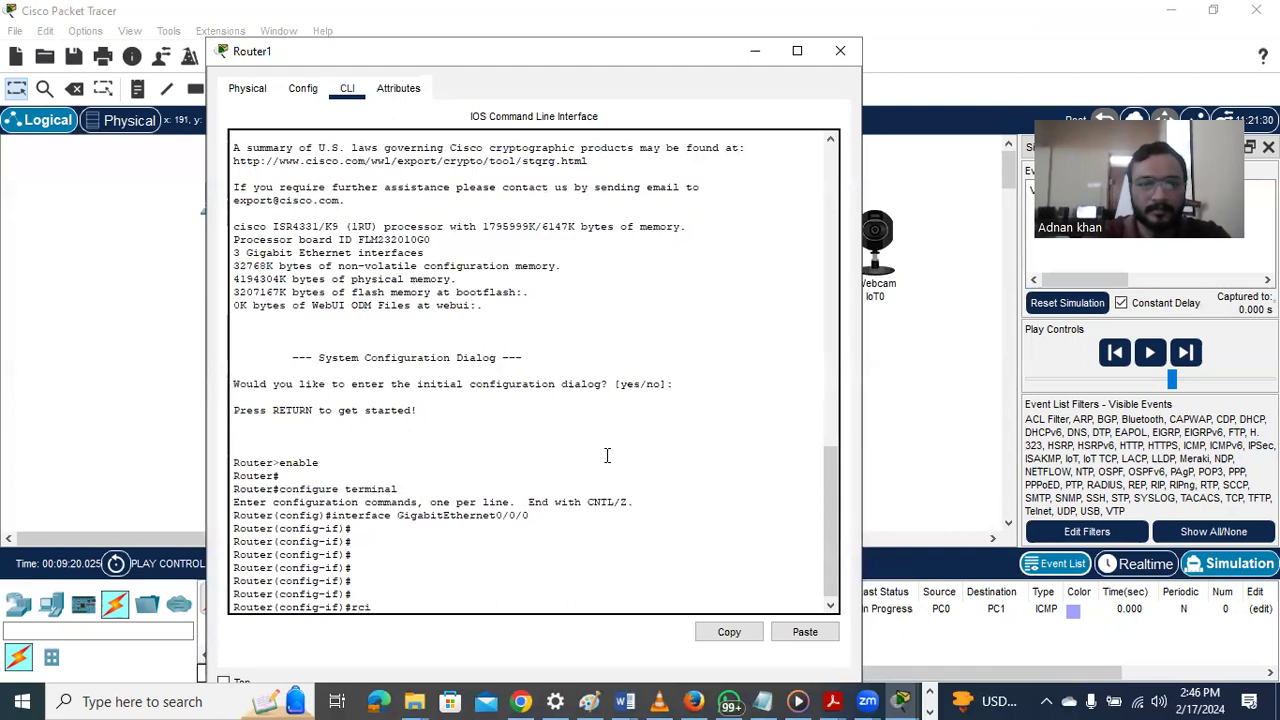
{"action": "type", "text": "exit"}
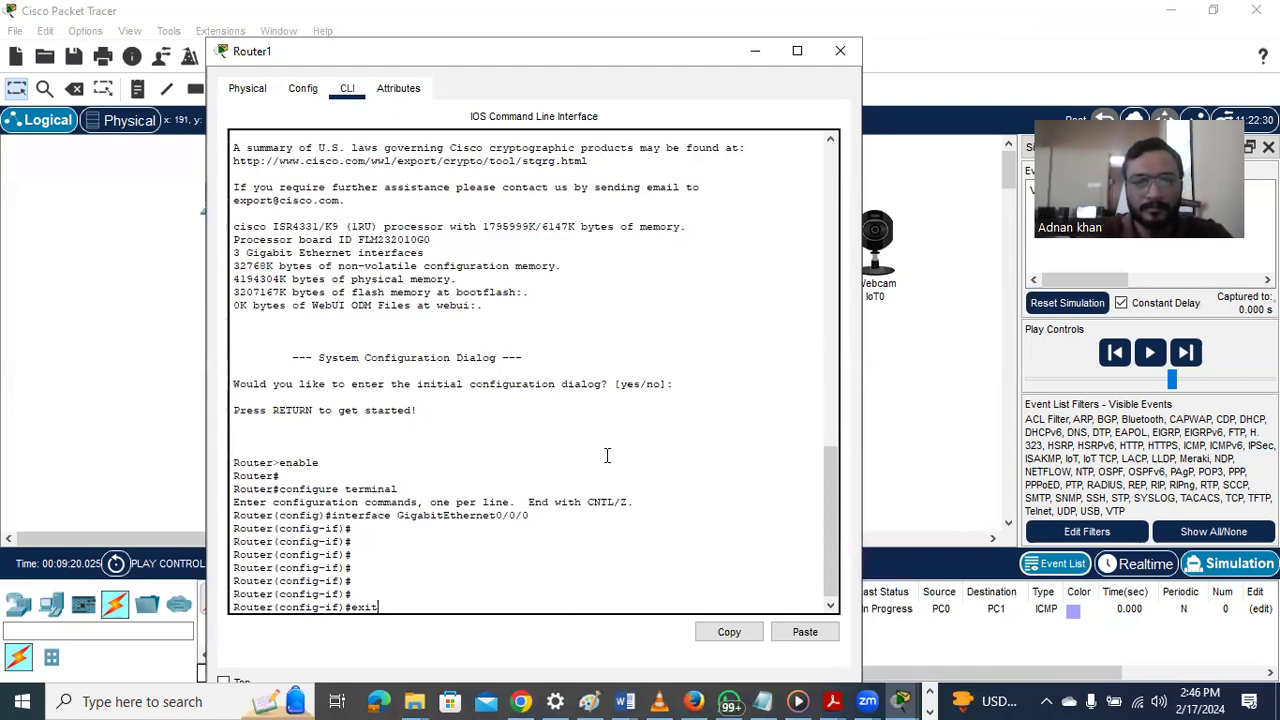
{"action": "key", "text": "Return"}
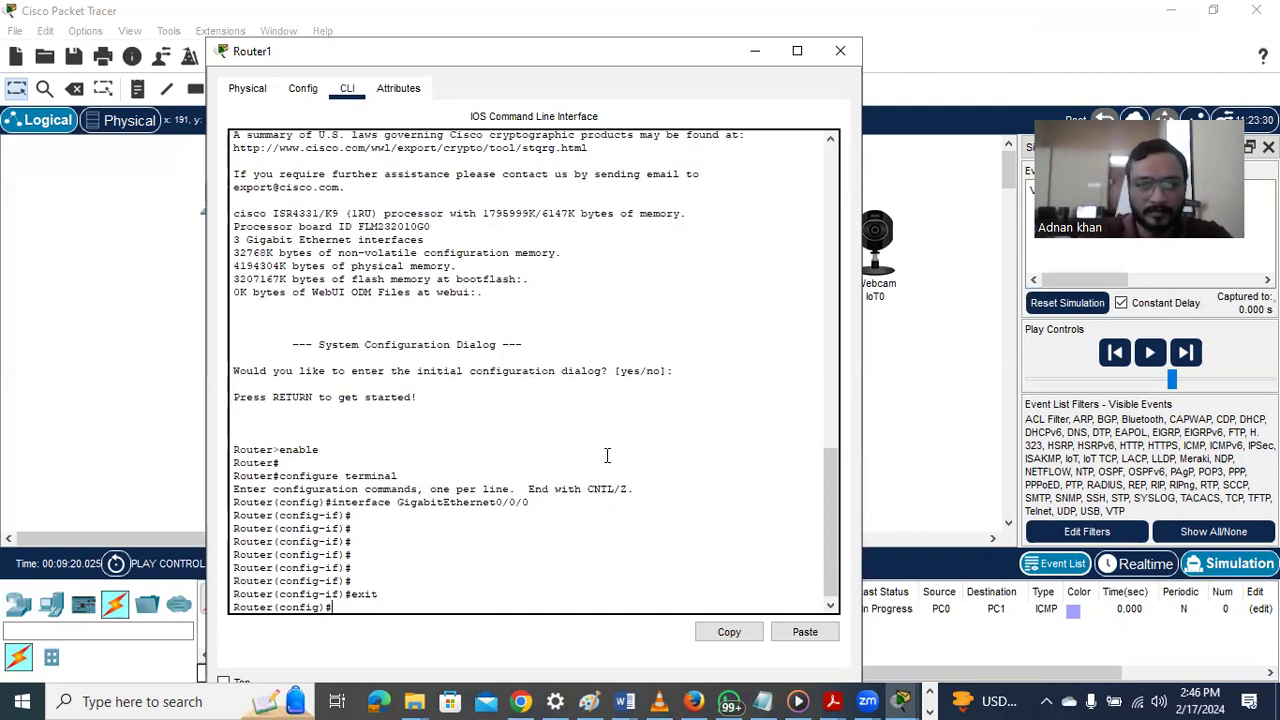
Try to list Router1's interfaces from global configuration mode with the commands show int and show int br
{"action": "type", "text": "d"}
{"action": "key", "text": "BackSpace"}
{"action": "type", "text": "show intg"}
{"action": "key", "text": "BackSpace"}
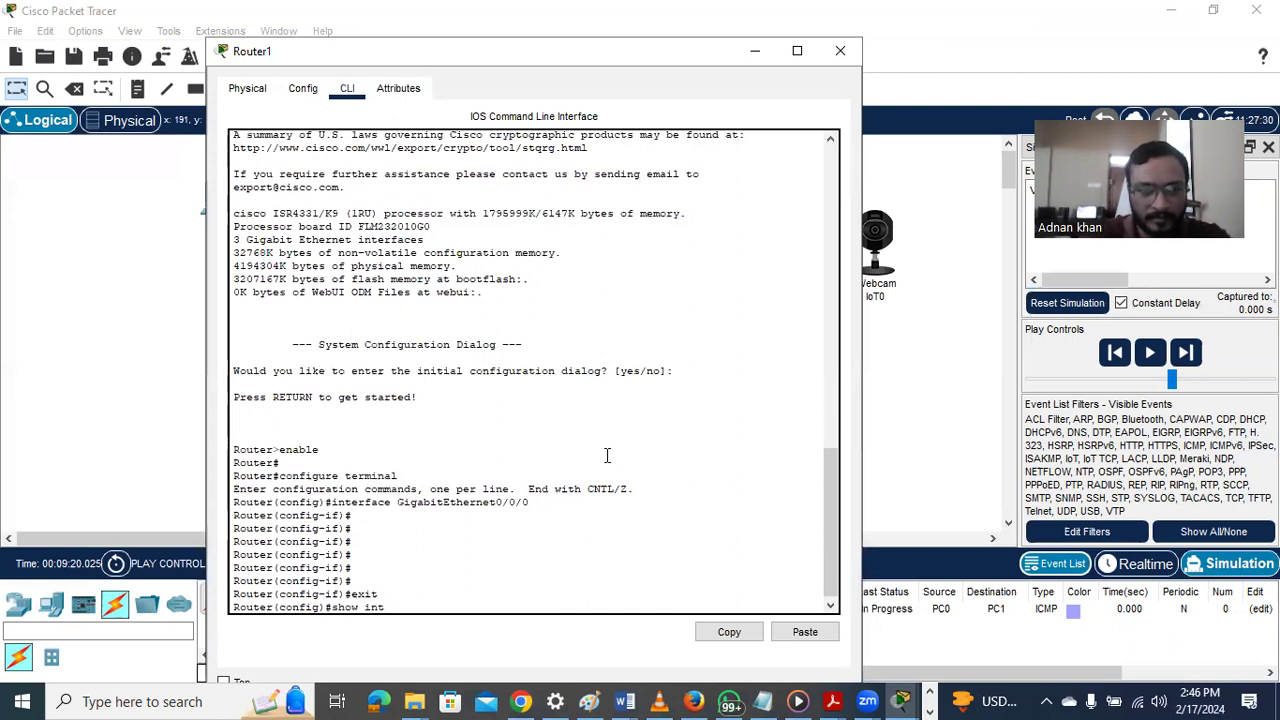
{"action": "key", "text": "Return"}
{"action": "type", "text": "show "}
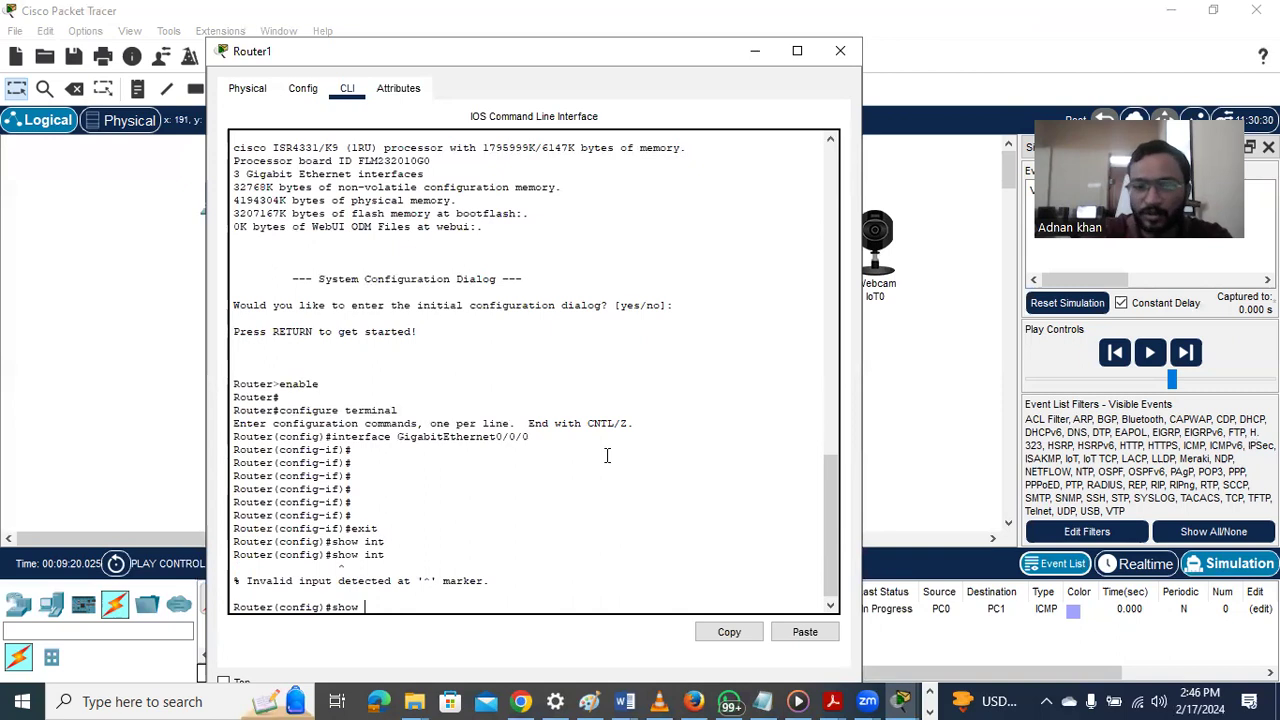
{"action": "type", "text": "int"}
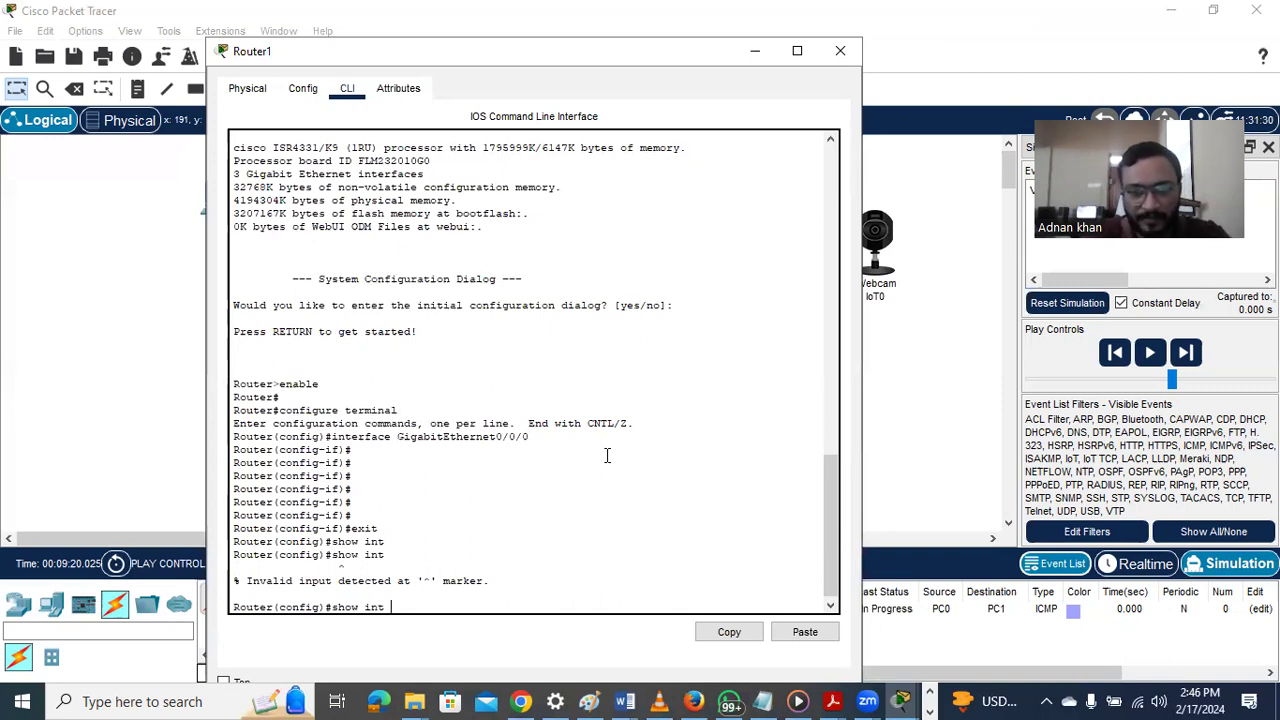
{"action": "type", "text": " br"}
{"action": "key", "text": "Tab"}
{"action": "key", "text": "Return"}
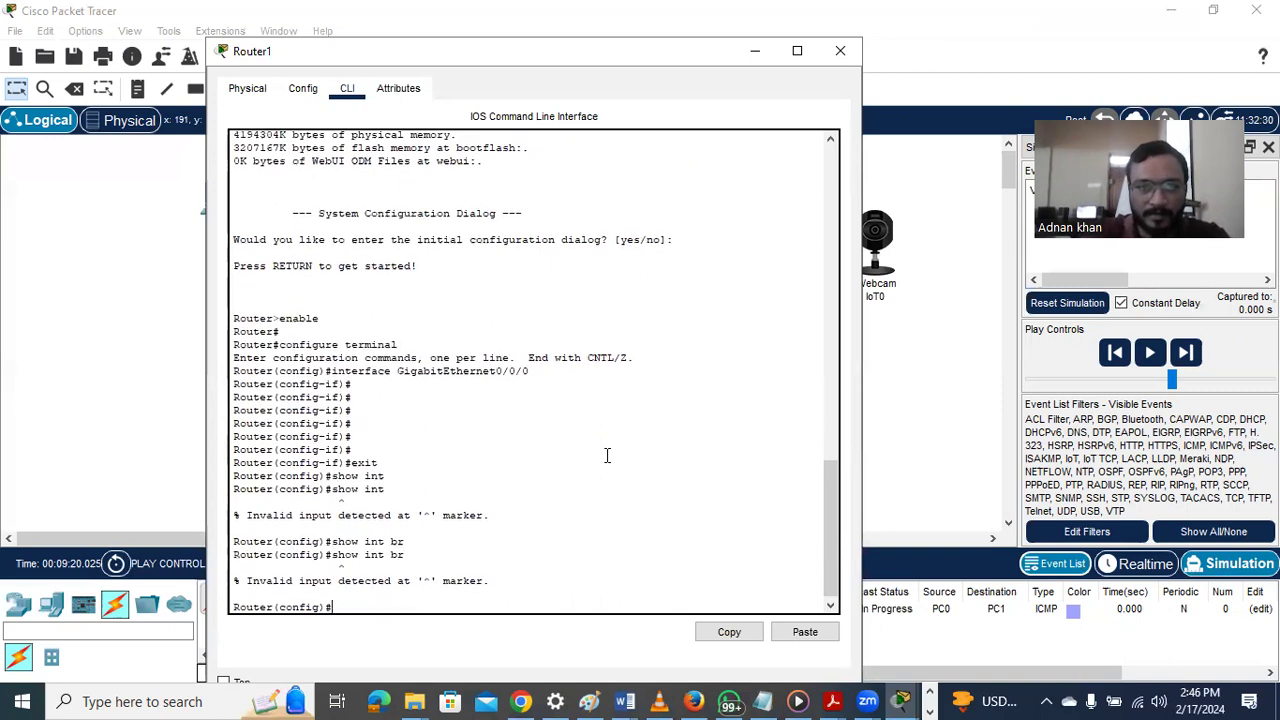
{"action": "type", "text": "do s"}
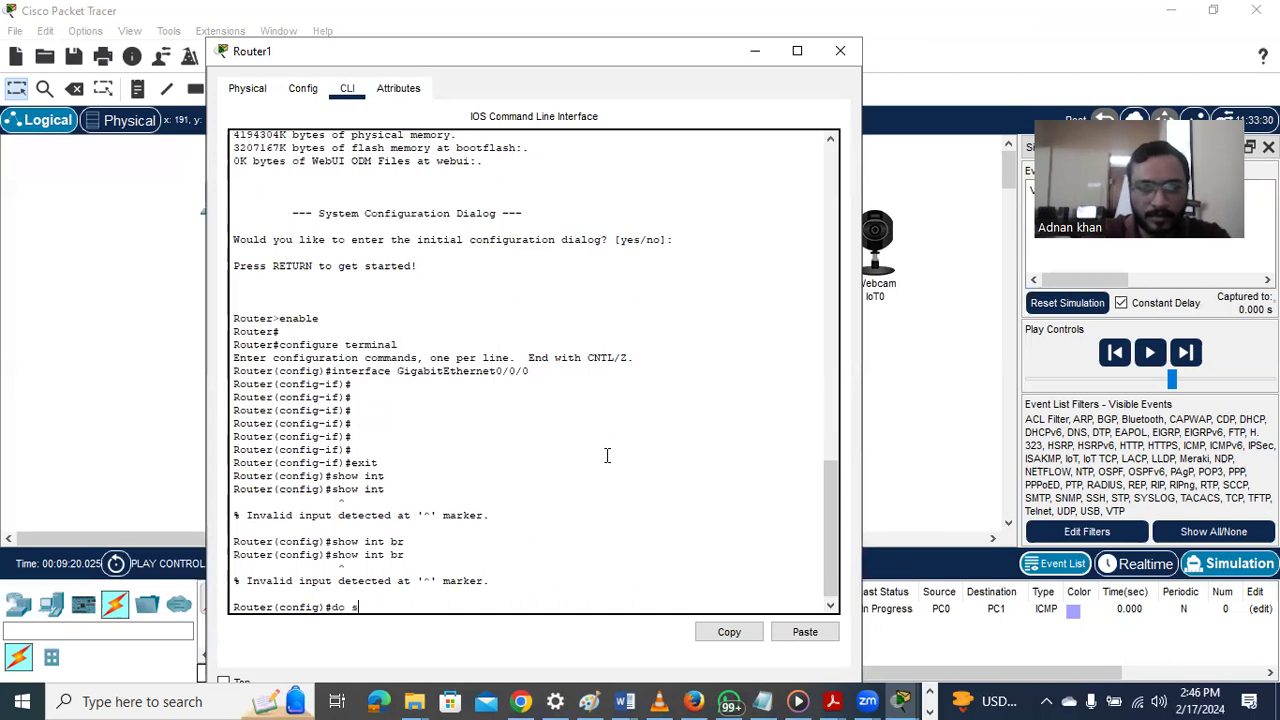
{"action": "type", "text": "how ip int"}
{"action": "key", "text": "Tab"}
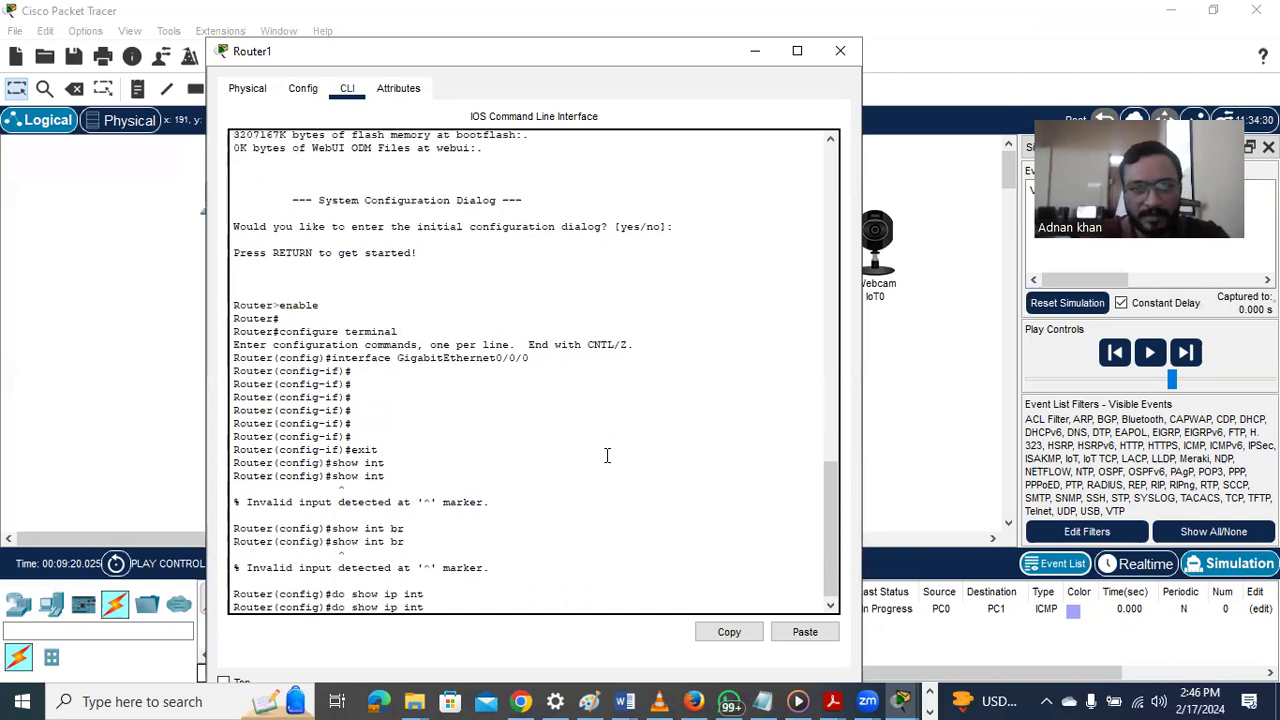
{"action": "key", "text": "Tab"}
{"action": "key", "text": "Tab"}
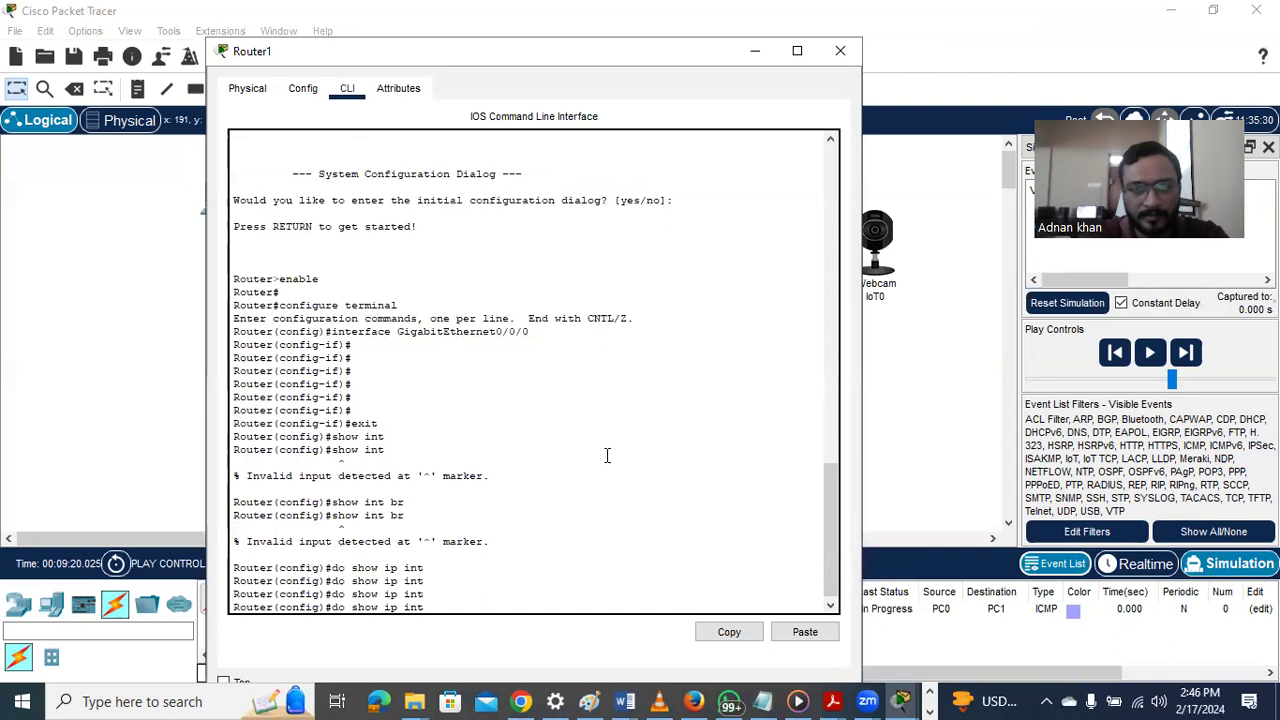
{"action": "type", "text": "er"}
{"action": "key", "text": "Tab"}
{"action": "key", "text": "Tab"}
{"action": "key", "text": "BackSpace"}
{"action": "key", "text": "BackSpace"}
{"action": "key", "text": "BackSpace"}
{"action": "key", "text": "BackSpace"}
{"action": "key", "text": "BackSpace"}
{"action": "key", "text": "BackSpace"}
{"action": "key", "text": "BackSpace"}
{"action": "key", "text": "BackSpace"}
{"action": "key", "text": "BackSpace"}
{"action": "key", "text": "BackSpace"}
{"action": "key", "text": "BackSpace"}
{"action": "key", "text": "BackSpace"}
{"action": "key", "text": "BackSpace"}
{"action": "key", "text": "BackSpace"}
{"action": "key", "text": "BackSpace"}
Query the valid gigabitEthernet interface numbers, and try to enter interface gigabitEthernet 0 and 0/0
{"action": "type", "text": "in"}
{"action": "key", "text": "Tab"}
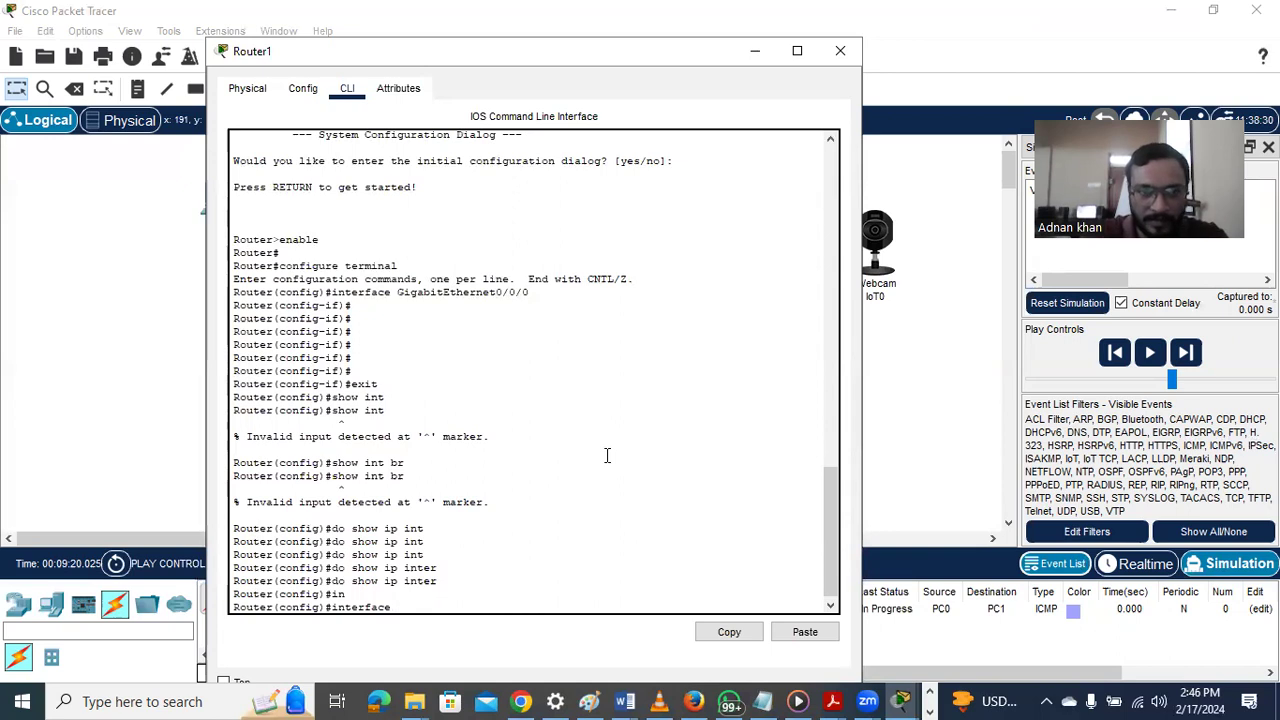
{"action": "type", "text": "gi"}
{"action": "key", "text": "Tab"}
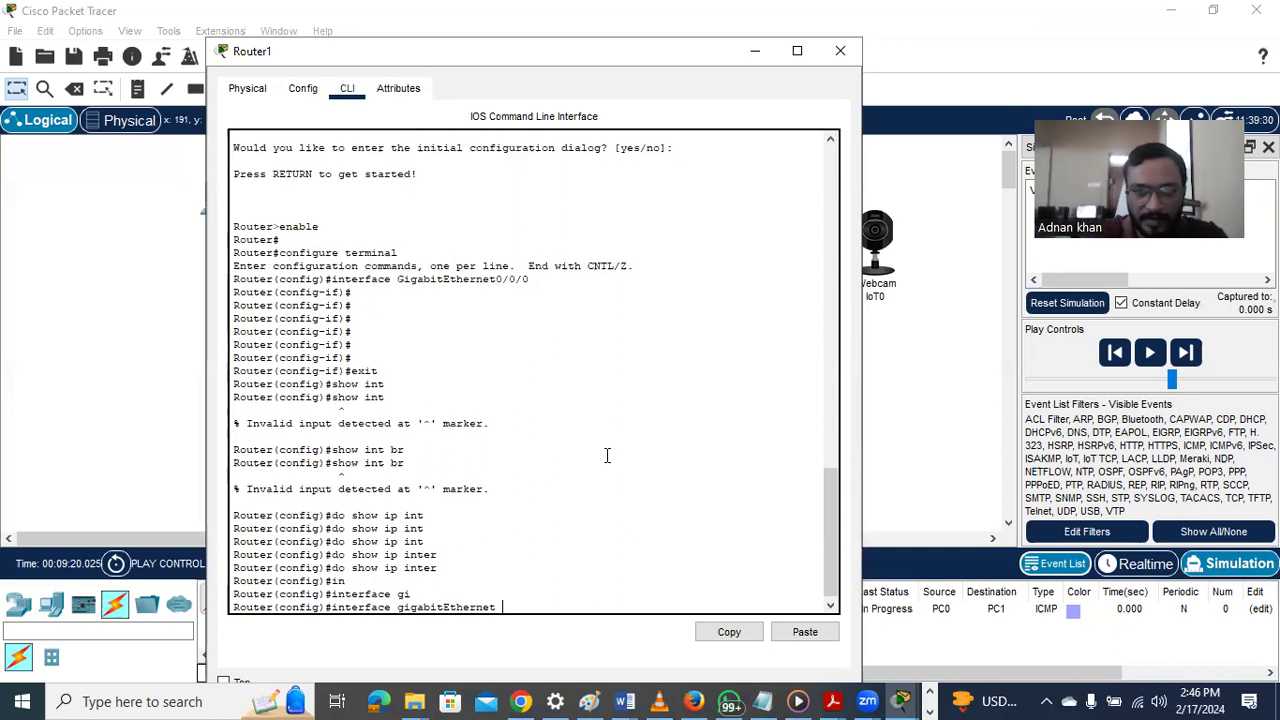
{"action": "type", "text": "0"}
{"action": "key", "text": "BackSpace"}
{"action": "type", "text": "?"}
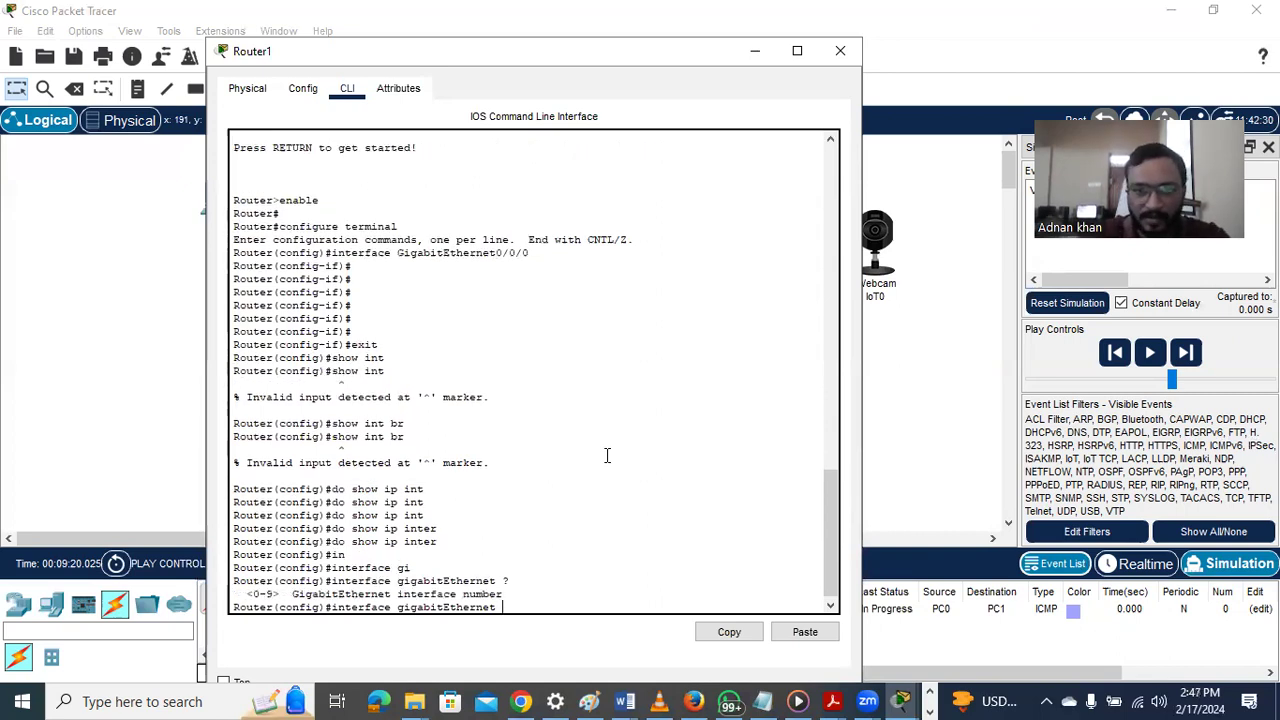
{"action": "type", "text": "0"}
{"action": "key", "text": "Return"}
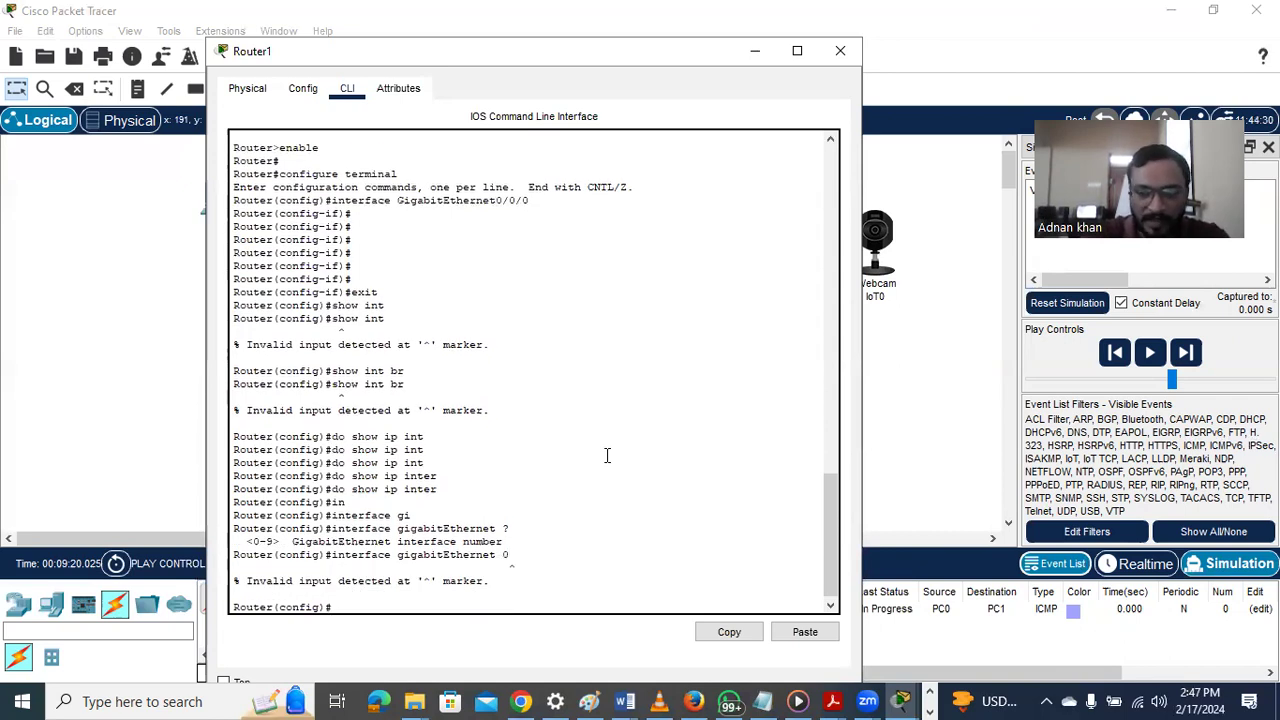
{"action": "key", "text": "Up"}
{"action": "type", "text": "/0"}
{"action": "key", "text": "Return"}
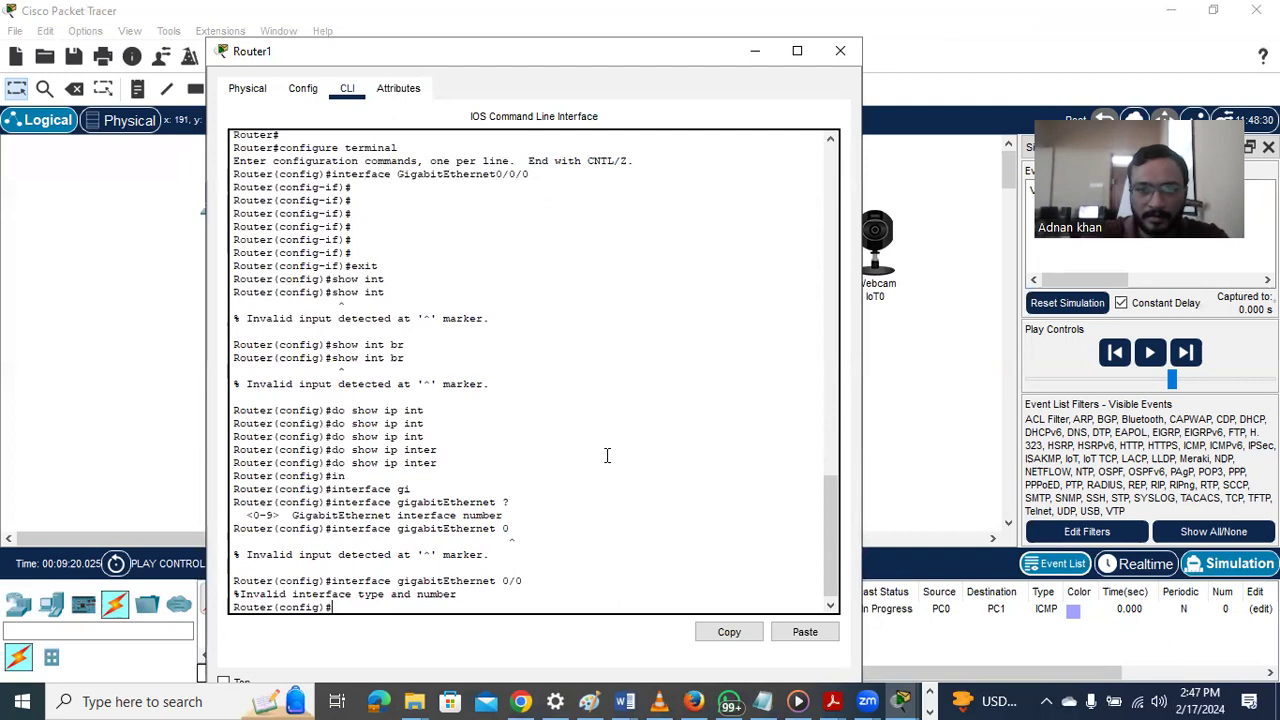
Check Router1's port names in the topology, and enter the configuration mode of interface gigabitEthernet 0/0/0
{"action": "key", "text": "Up"}
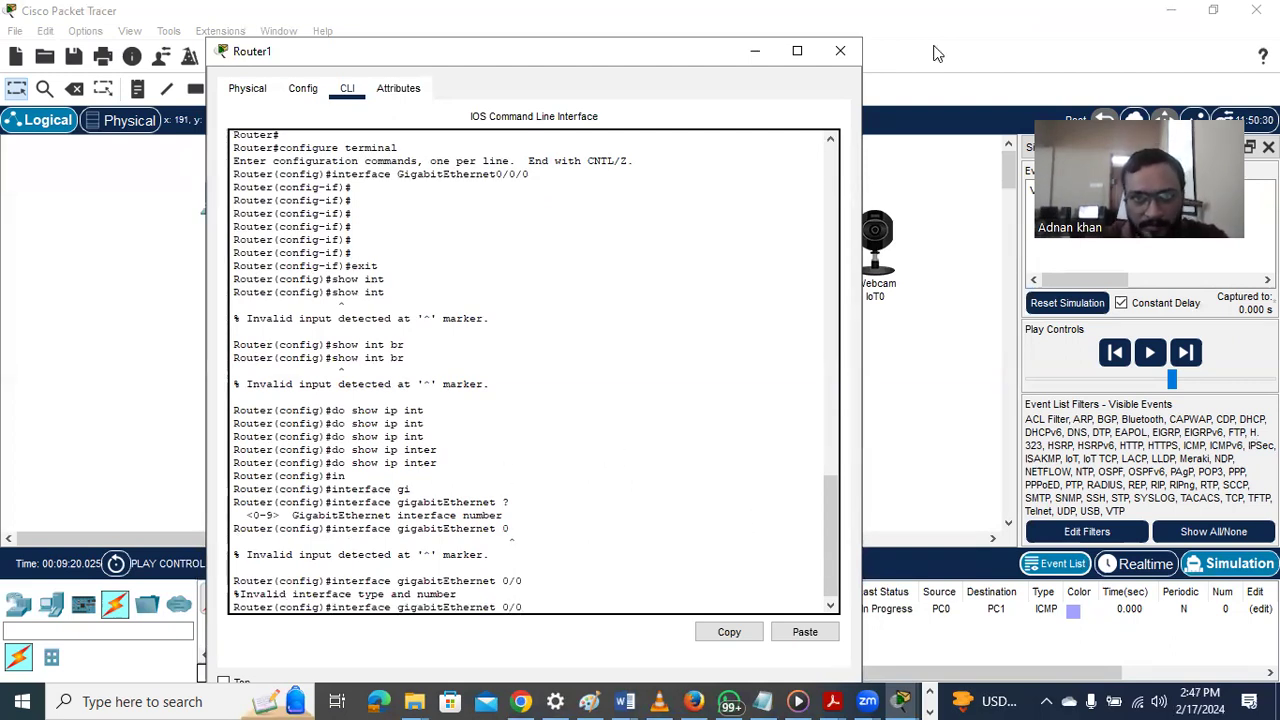
{"action": "left_click", "coordinate": [840, 50]}
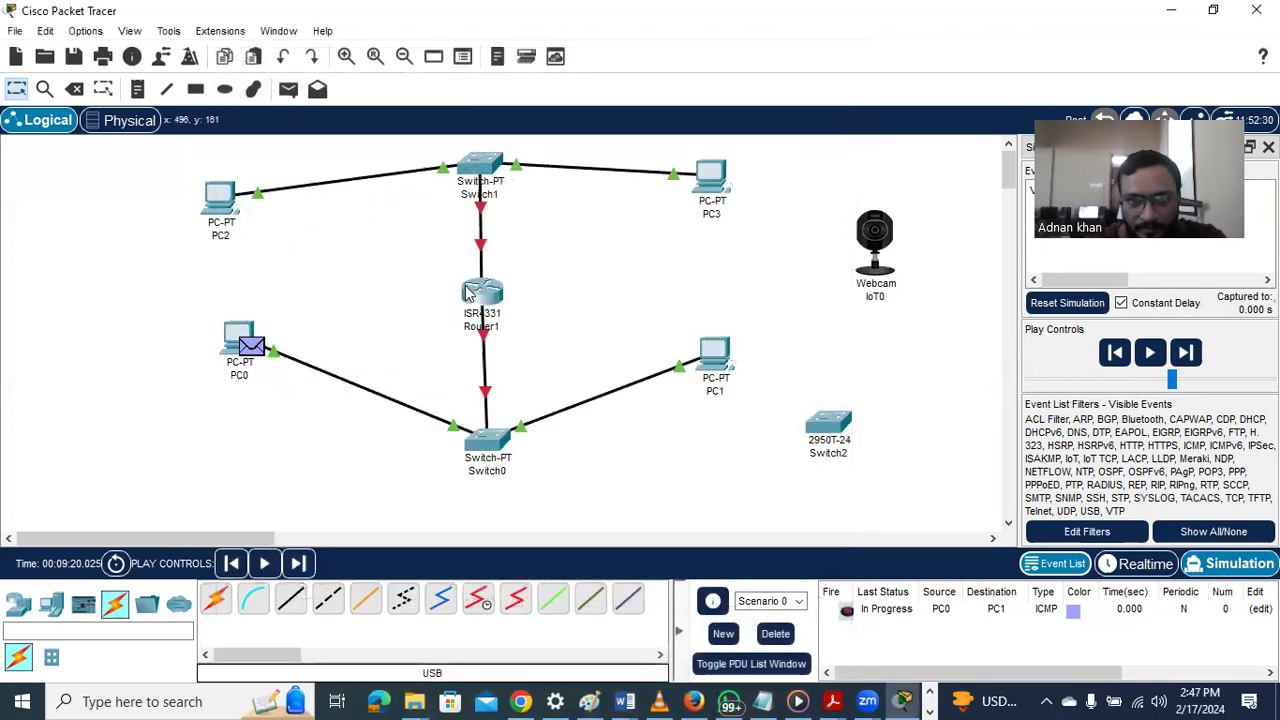
{"action": "mouse_move", "coordinate": [467, 292]}
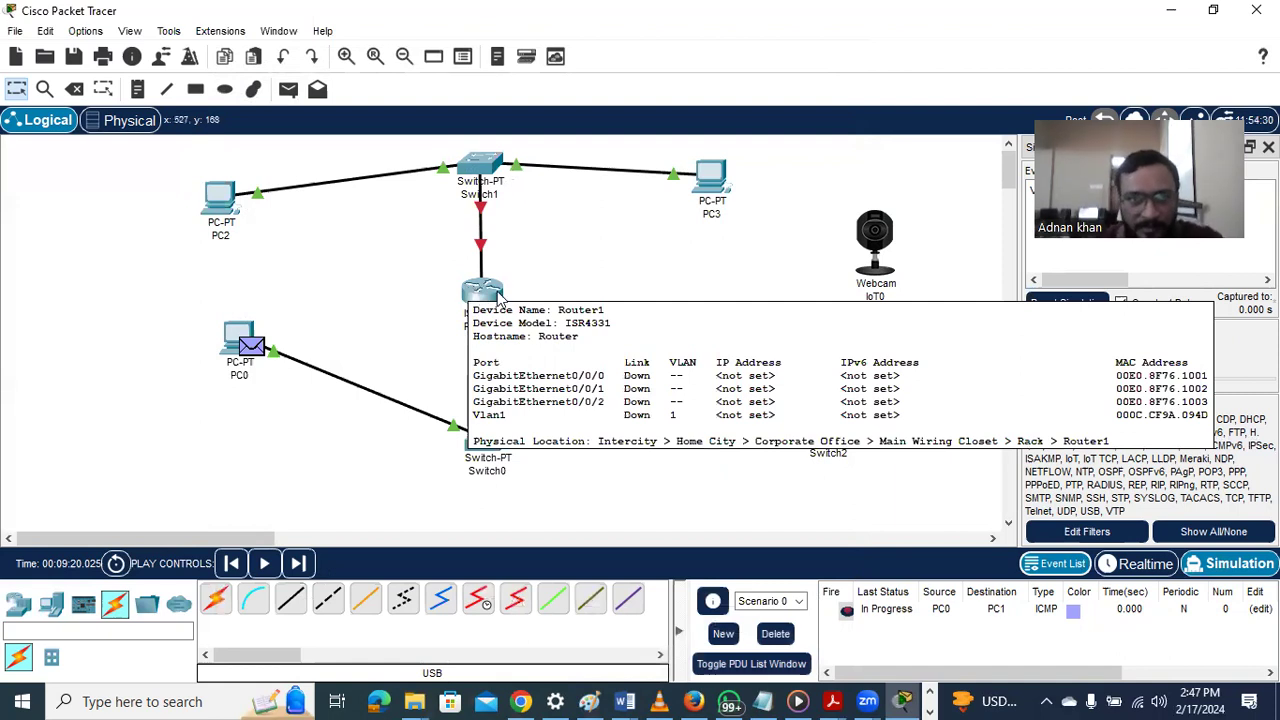
{"action": "left_click", "coordinate": [490, 297]}
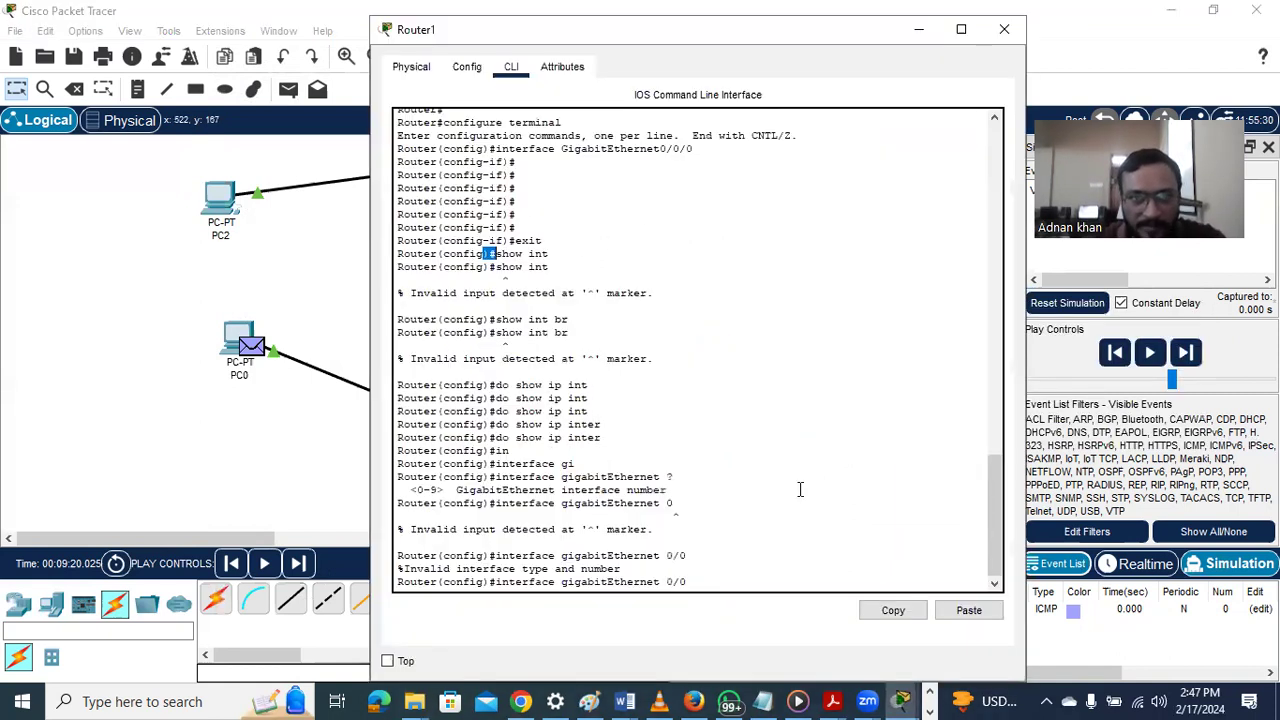
{"action": "type", "text": "/0"}
{"action": "key", "text": "Return"}
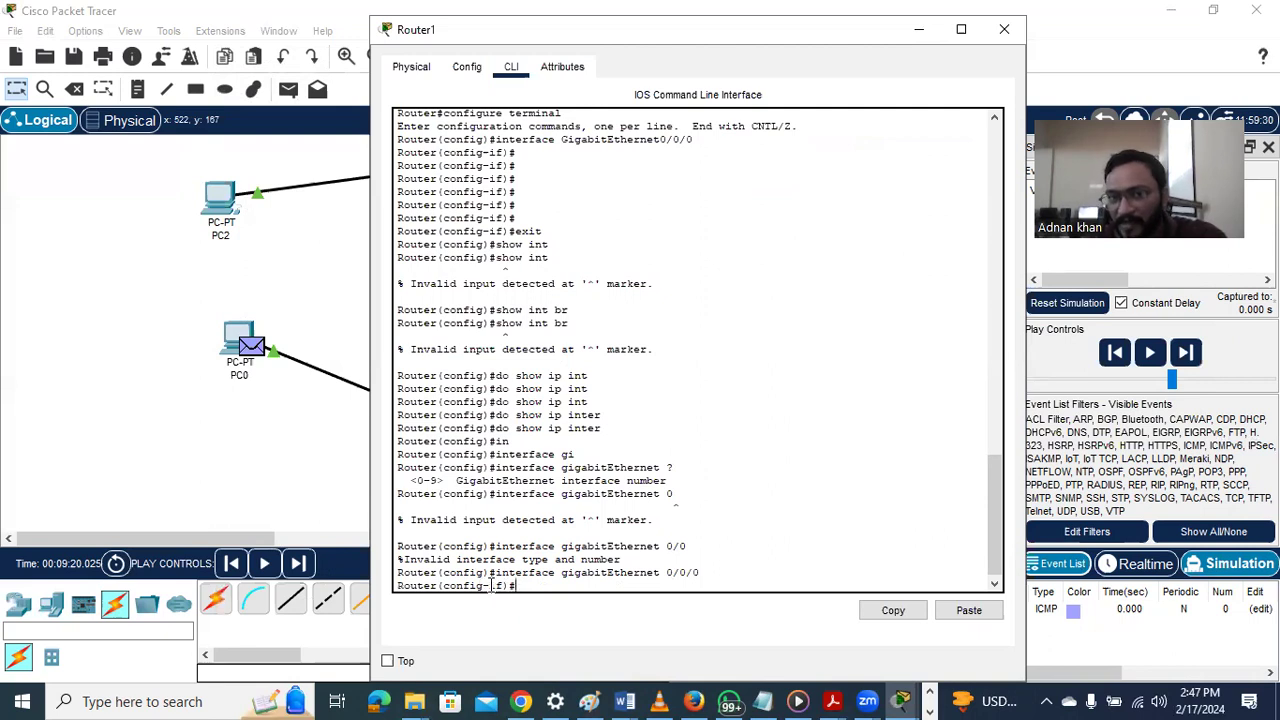
{"action": "left_click_drag", "start_coordinate": [490, 585], "coordinate": [519, 583]}
{"action": "left_click", "coordinate": [530, 583]}
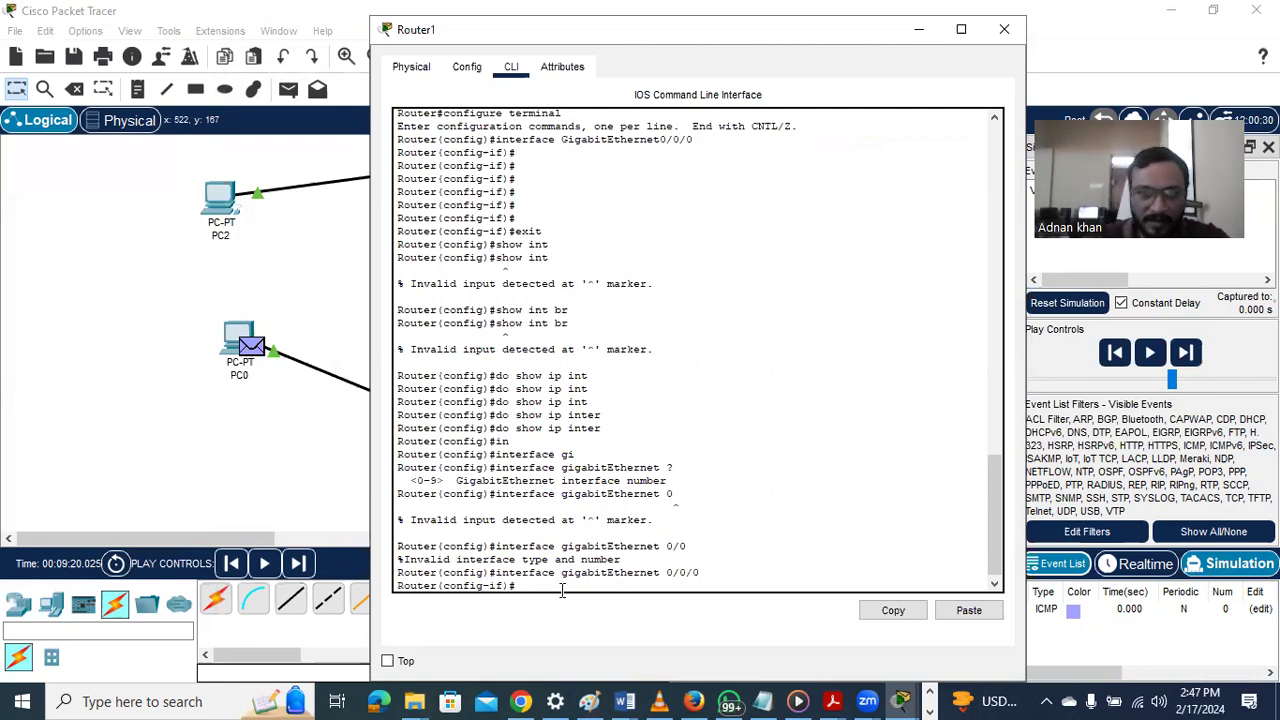
Assign the IP address 10.0.0.3 with subnet mask 255.0.0.0 to Router1's gigabitEthernet 0/0/0 interface
{"action": "type", "text": "ip"}
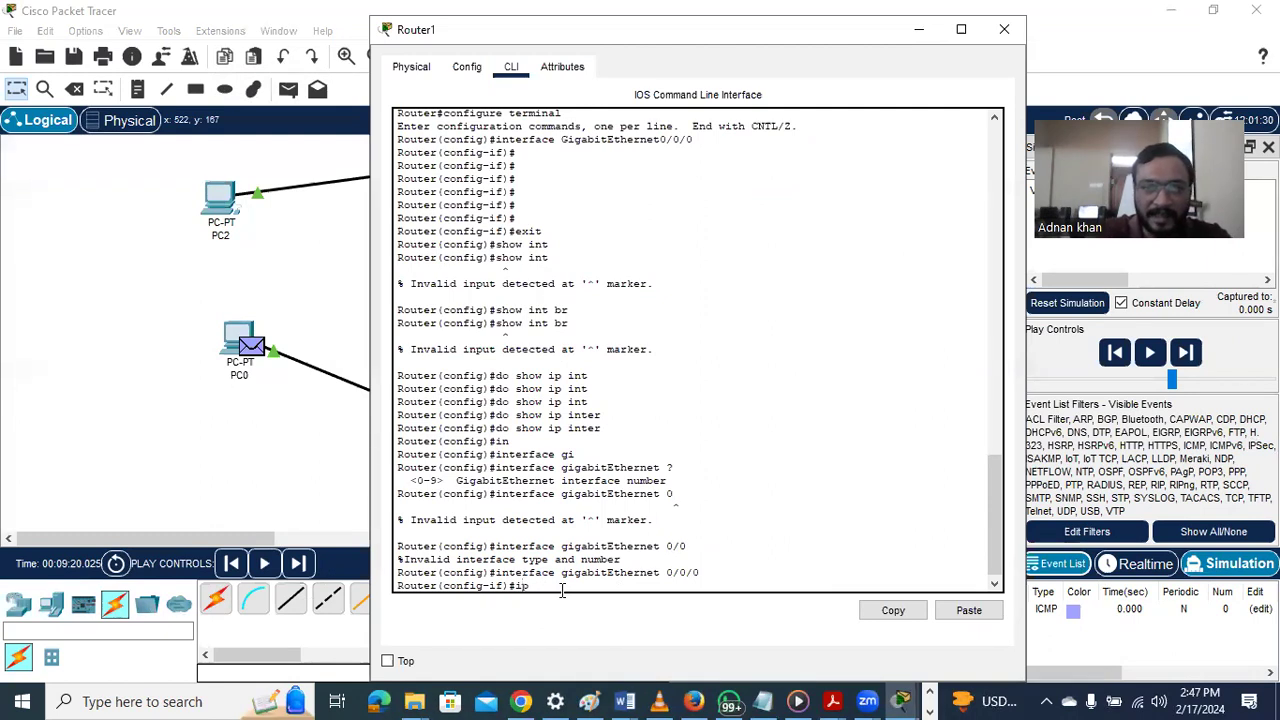
{"action": "type", "text": " add"}
{"action": "key", "text": "Tab"}
{"action": "type", "text": "10.0.0.3"}
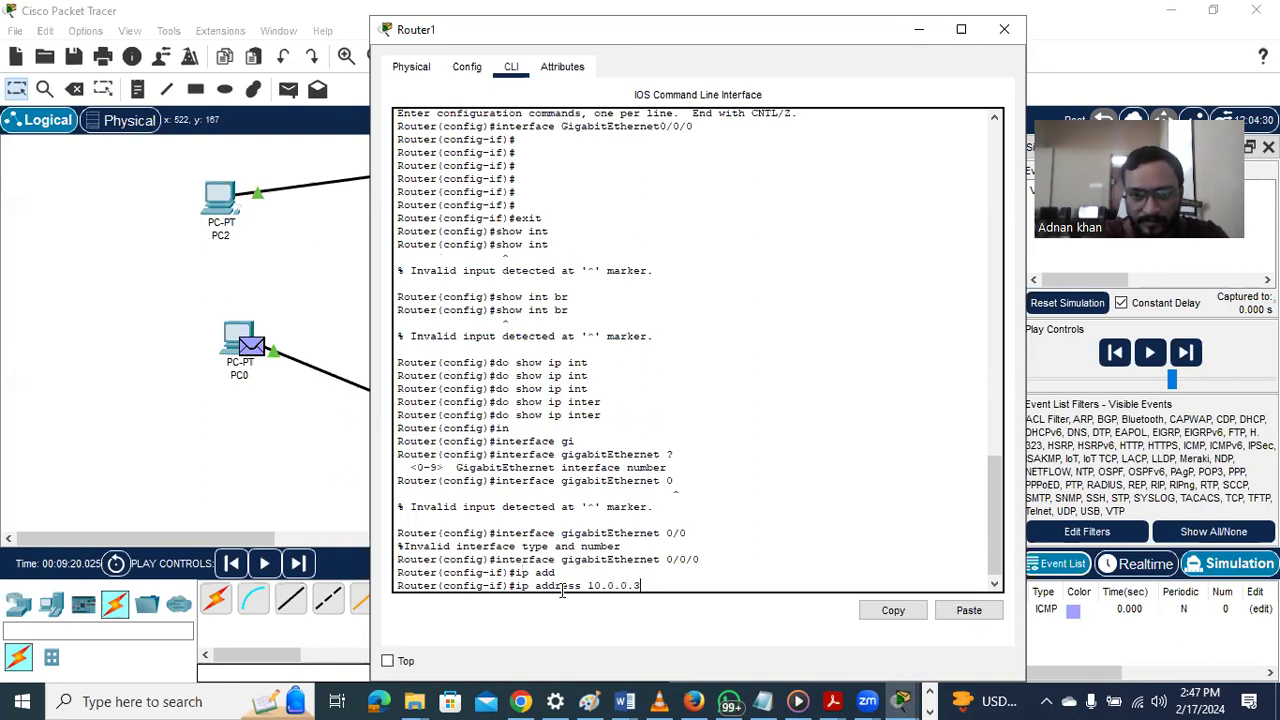
{"action": "type", "text": " 255.2"}
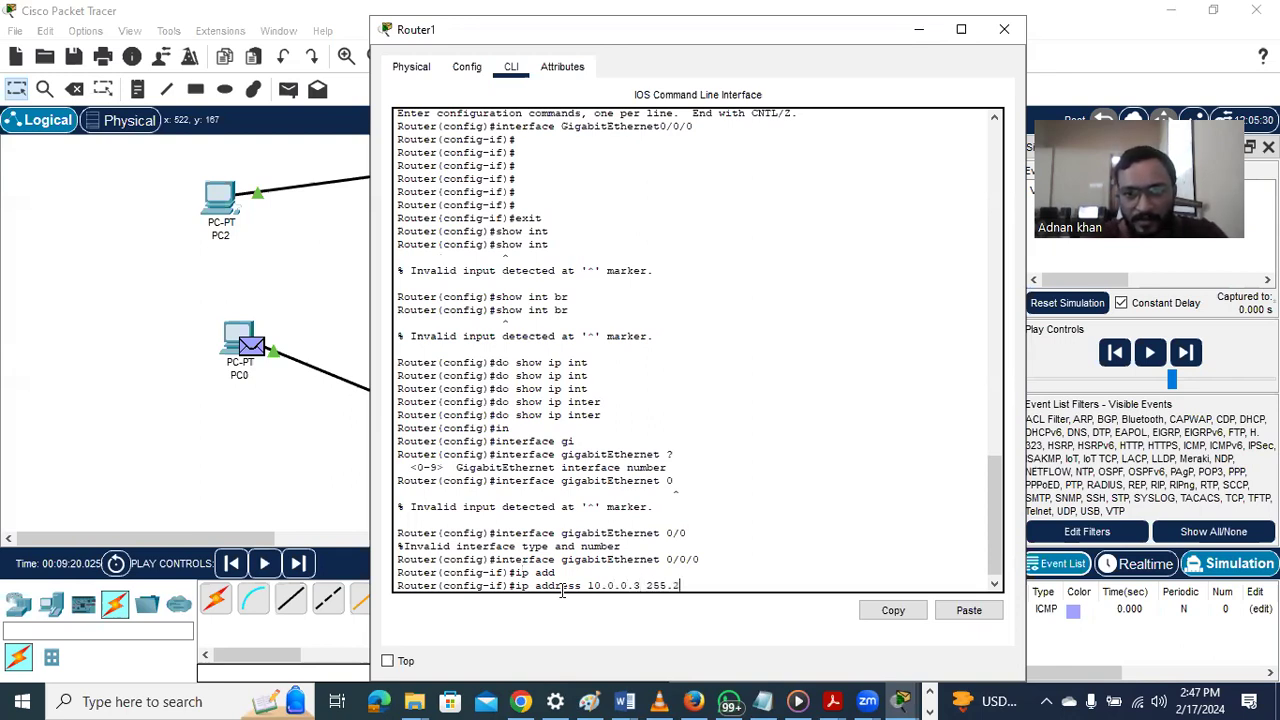
{"action": "type", "text": "0.0.0"}
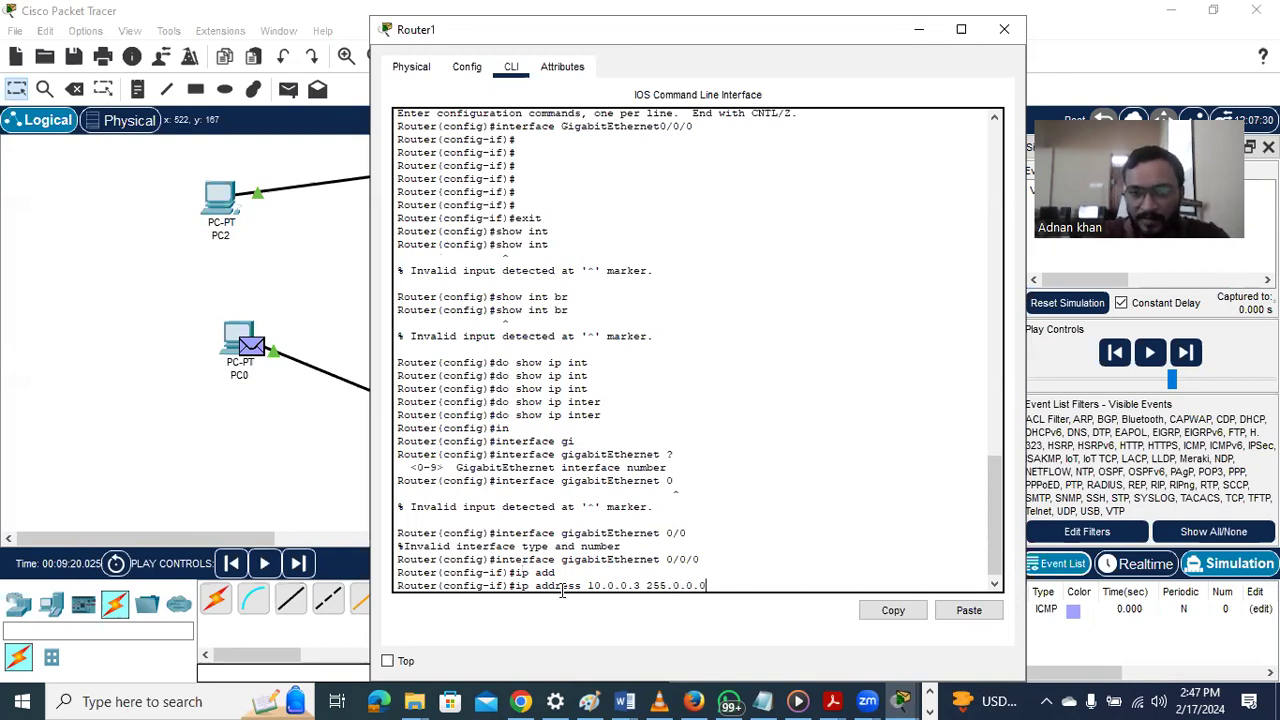
{"action": "key", "text": "Return"}
Enable the gigabitEthernet 0/0/0 interface with the no shut command, and check Router1's links in the topology
{"action": "type", "text": "no shut"}
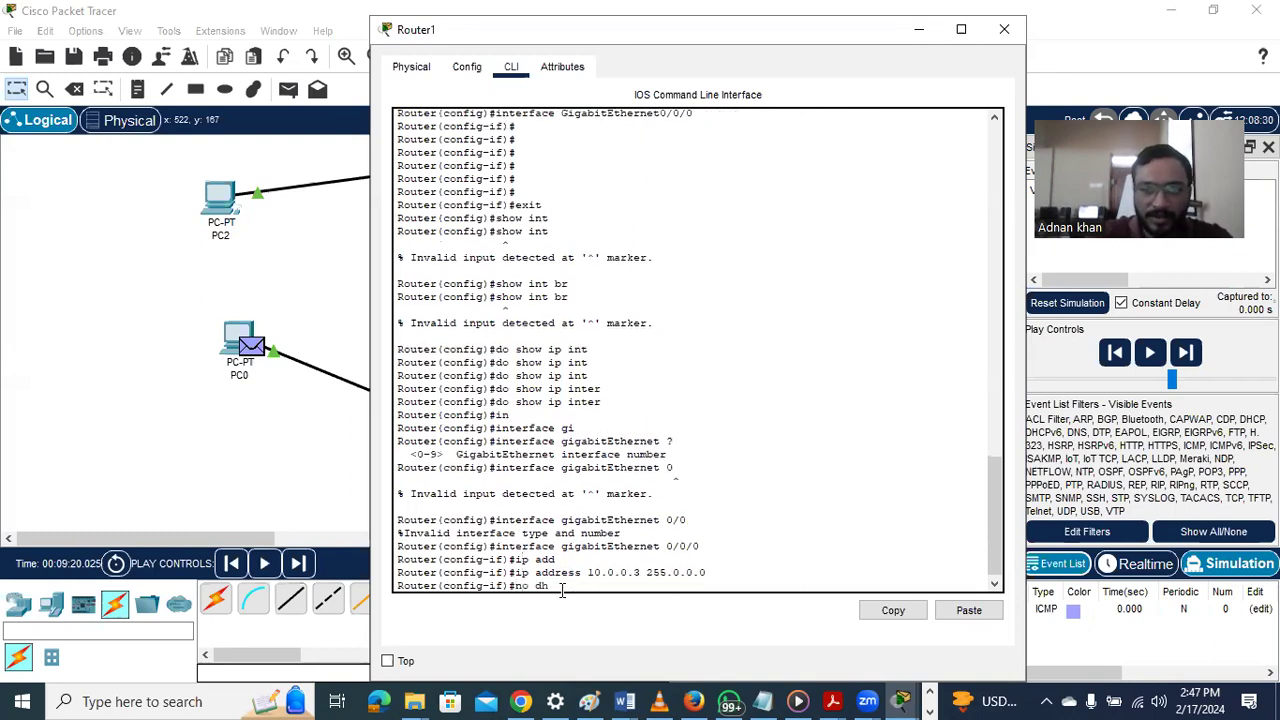
{"action": "key", "text": "BackSpace"}
{"action": "key", "text": "BackSpace"}
{"action": "key", "text": "BackSpace"}
{"action": "key", "text": "BackSpace"}
{"action": "type", "text": "dhut"}
{"action": "key", "text": "BackSpace"}
{"action": "key", "text": "BackSpace"}
{"action": "key", "text": "BackSpace"}
{"action": "key", "text": "BackSpace"}
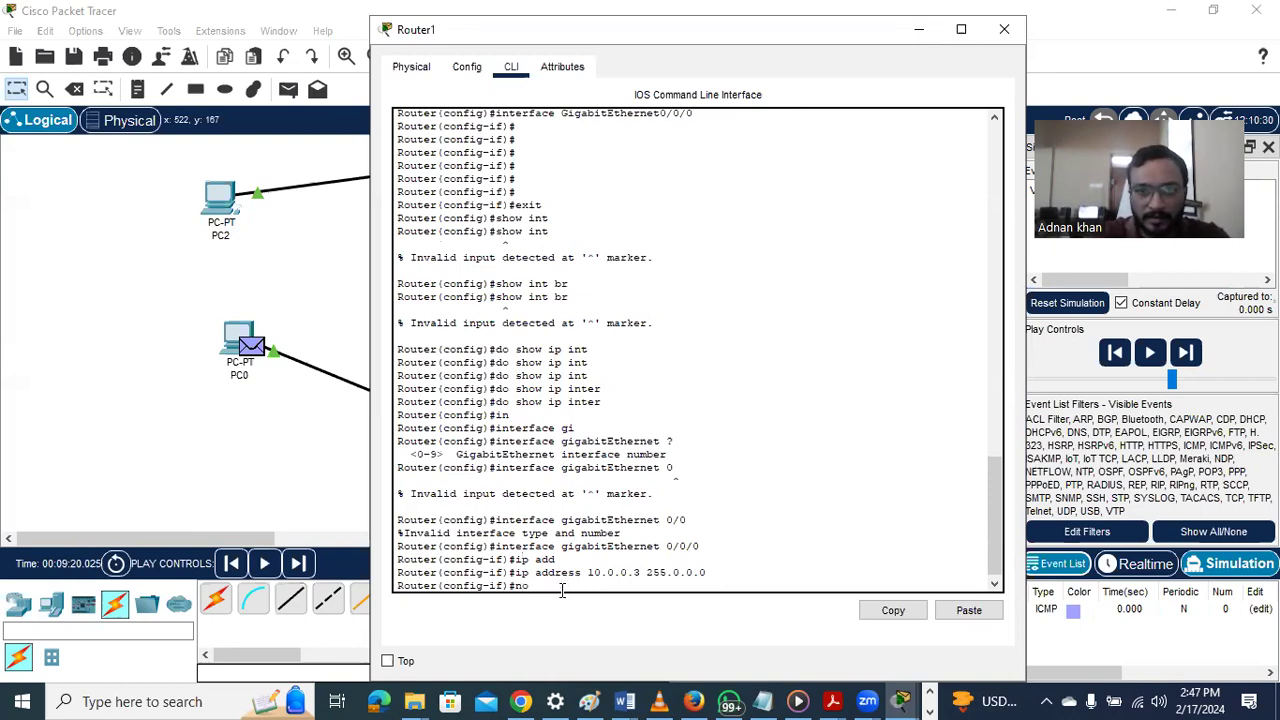
{"action": "type", "text": "shut"}
{"action": "key", "text": "Return"}
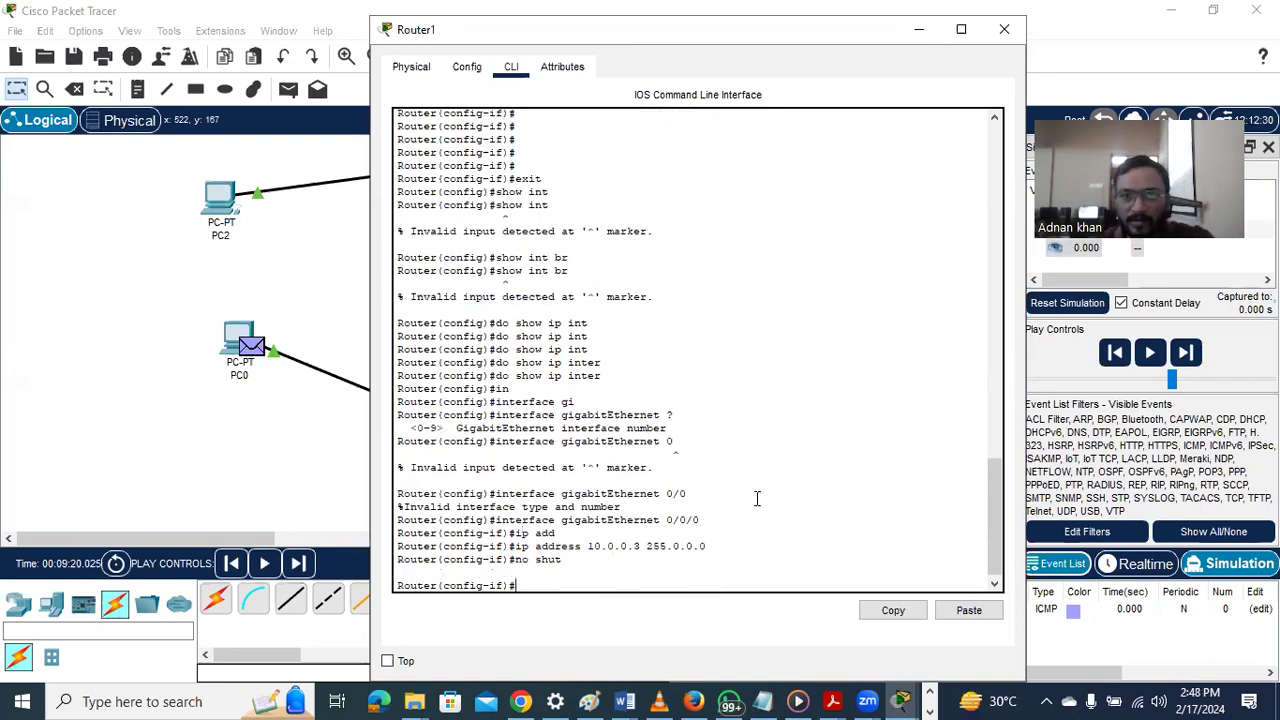
{"action": "left_click", "coordinate": [922, 29]}
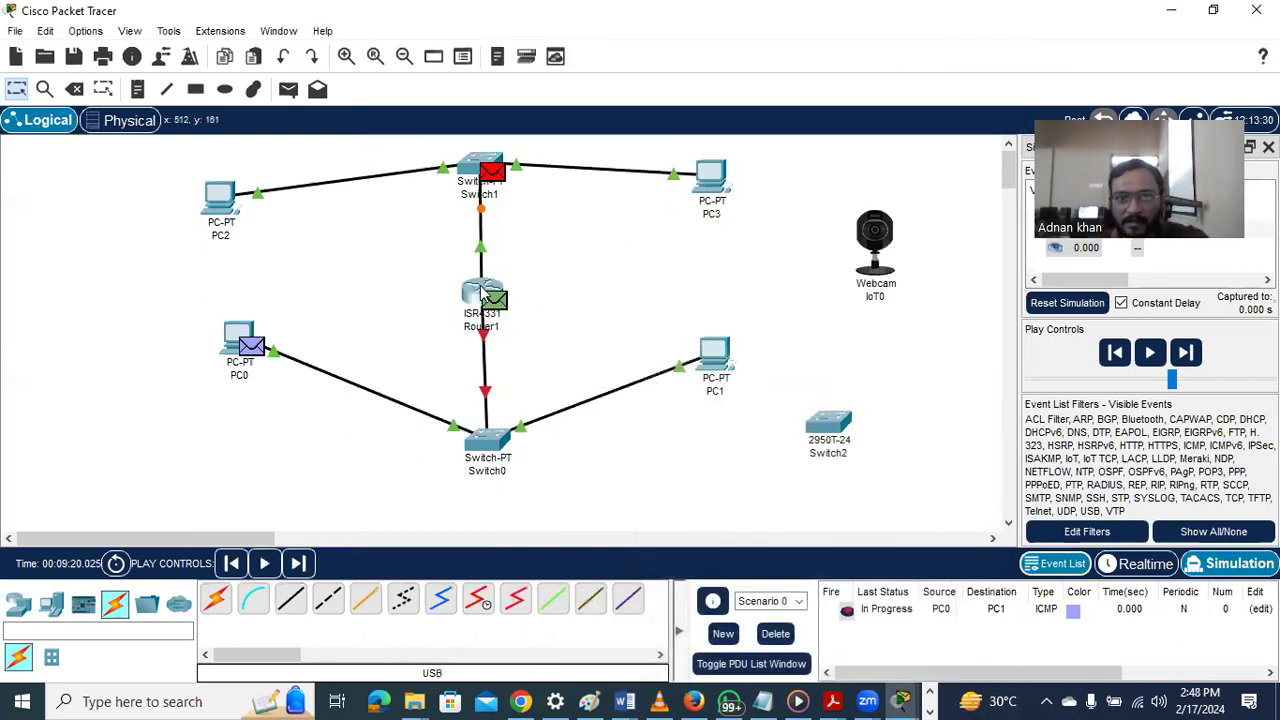
{"action": "mouse_move", "coordinate": [473, 298]}
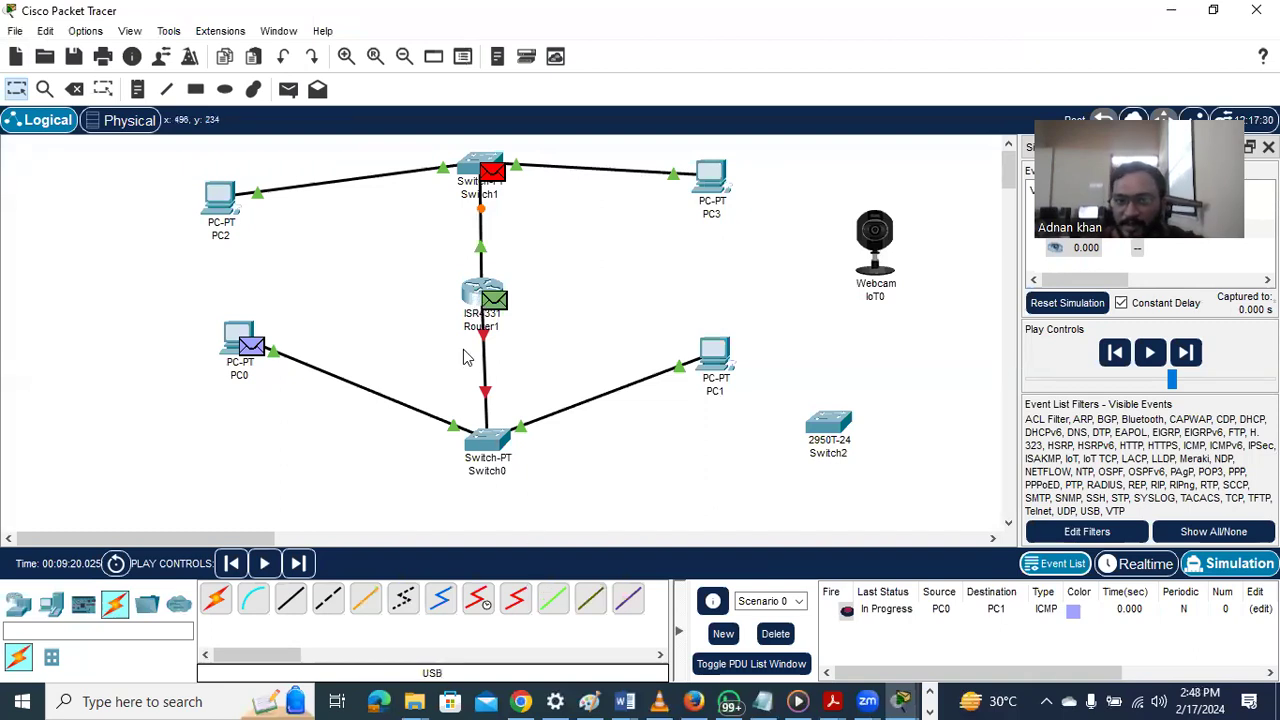
Return to Router1's command line and leave the gigabitEthernet 0/0/0 configuration mode with the exit command
{"action": "mouse_move", "coordinate": [900, 701]}
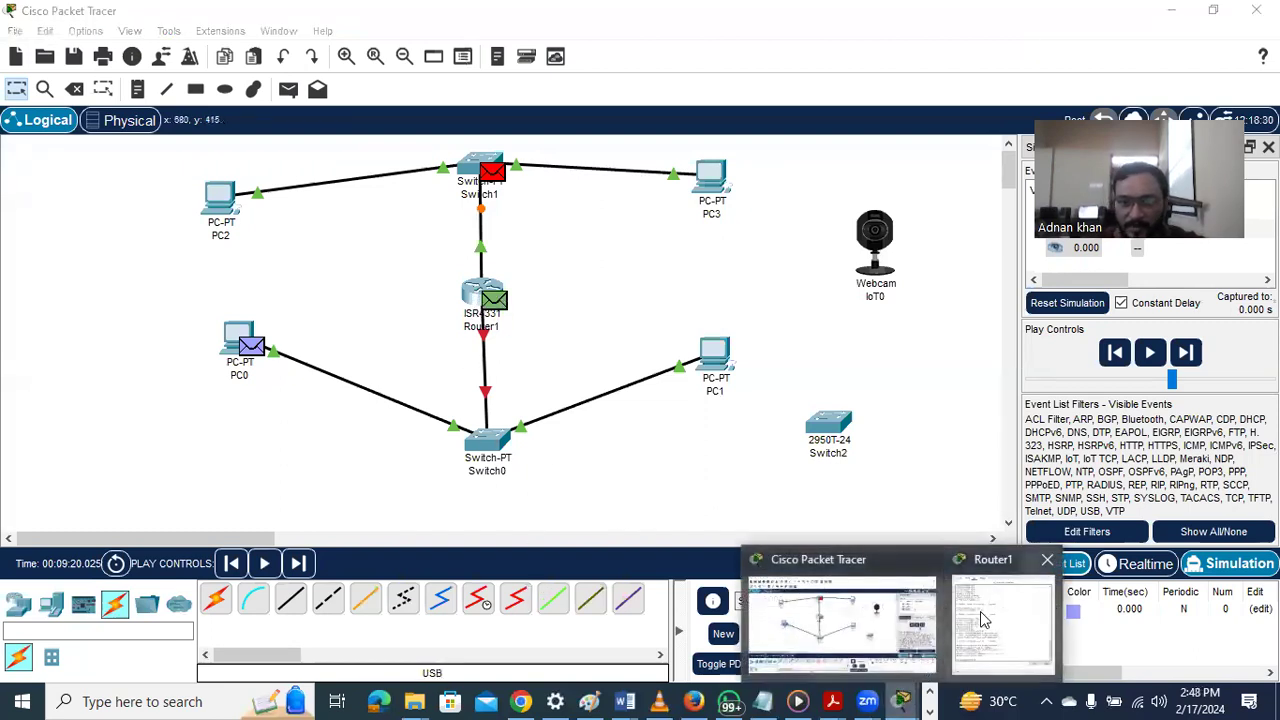
{"action": "left_click", "coordinate": [983, 620]}
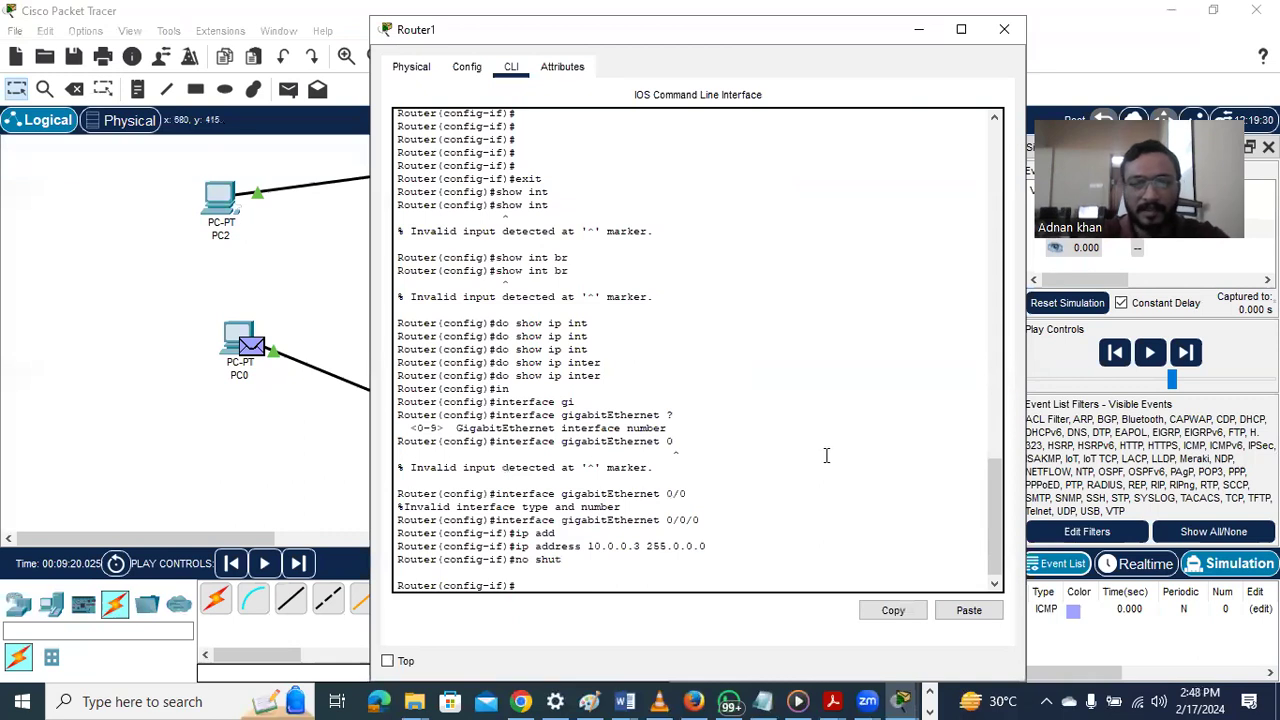
{"action": "left_click_drag", "start_coordinate": [809, 325], "coordinate": [815, 331]}
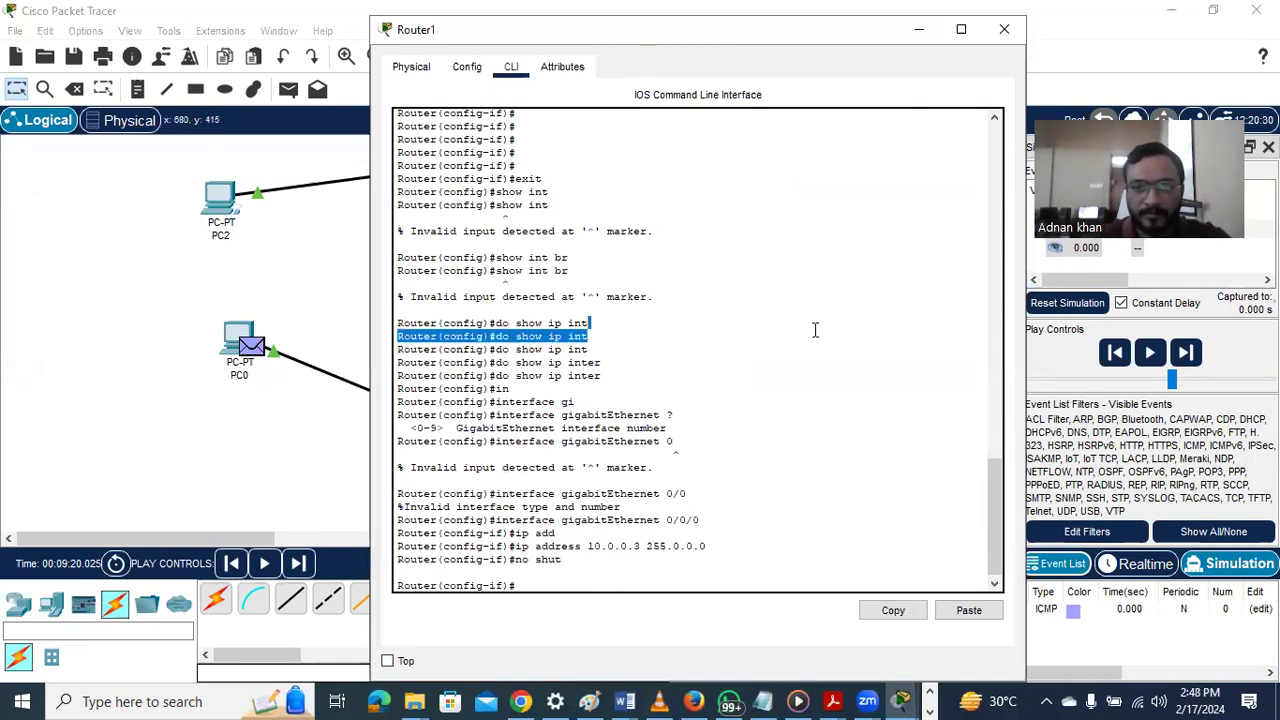
{"action": "key", "text": "Return"}
{"action": "type", "text": "exit"}
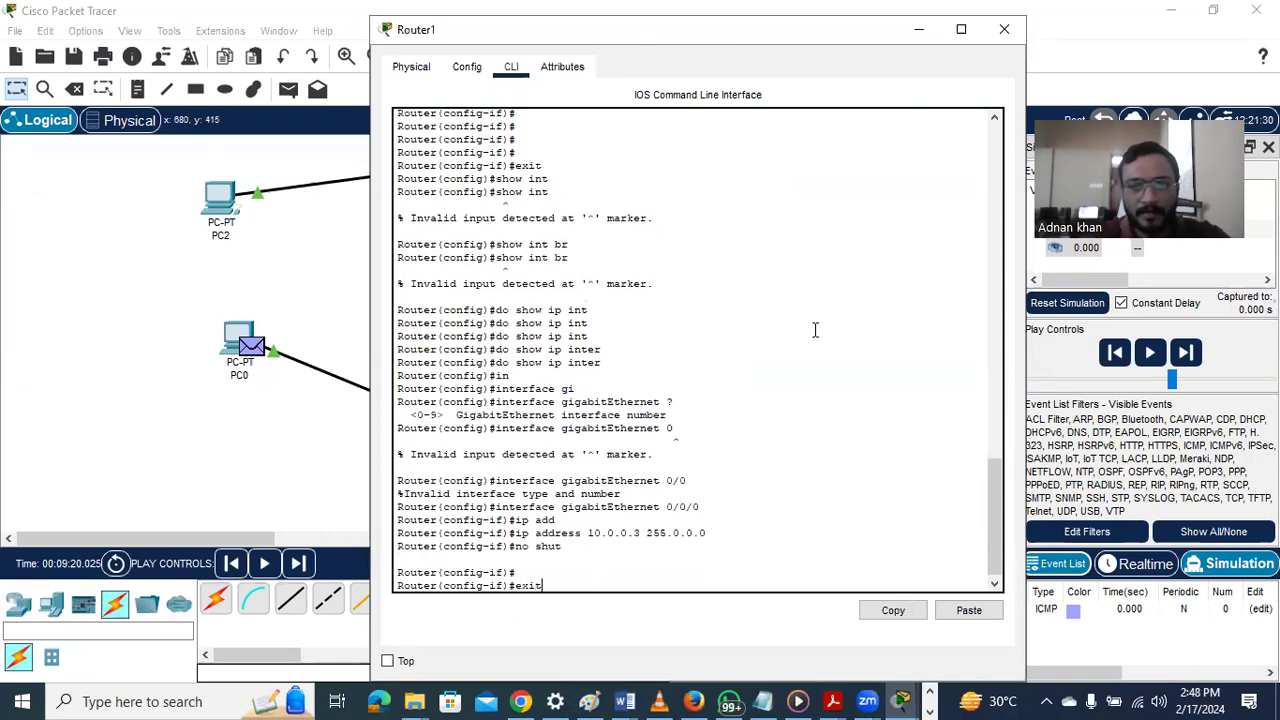
{"action": "key", "text": "Return"}
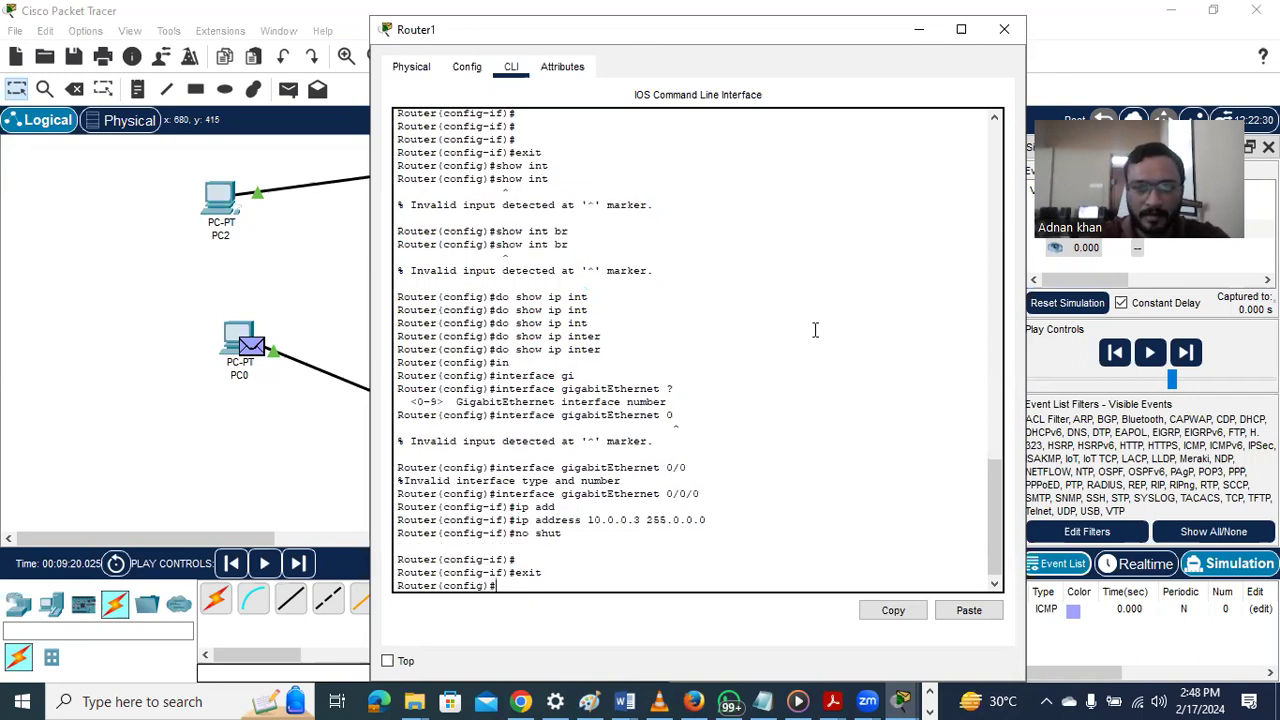
Enter the configuration mode of Router1's interface gigabitEthernet 0/0/1
{"action": "type", "text": "inter"}
{"action": "key", "text": "Tab"}
{"action": "type", "text": "gi"}
{"action": "key", "text": "Tab"}
{"action": "type", "text": "0/0/"}
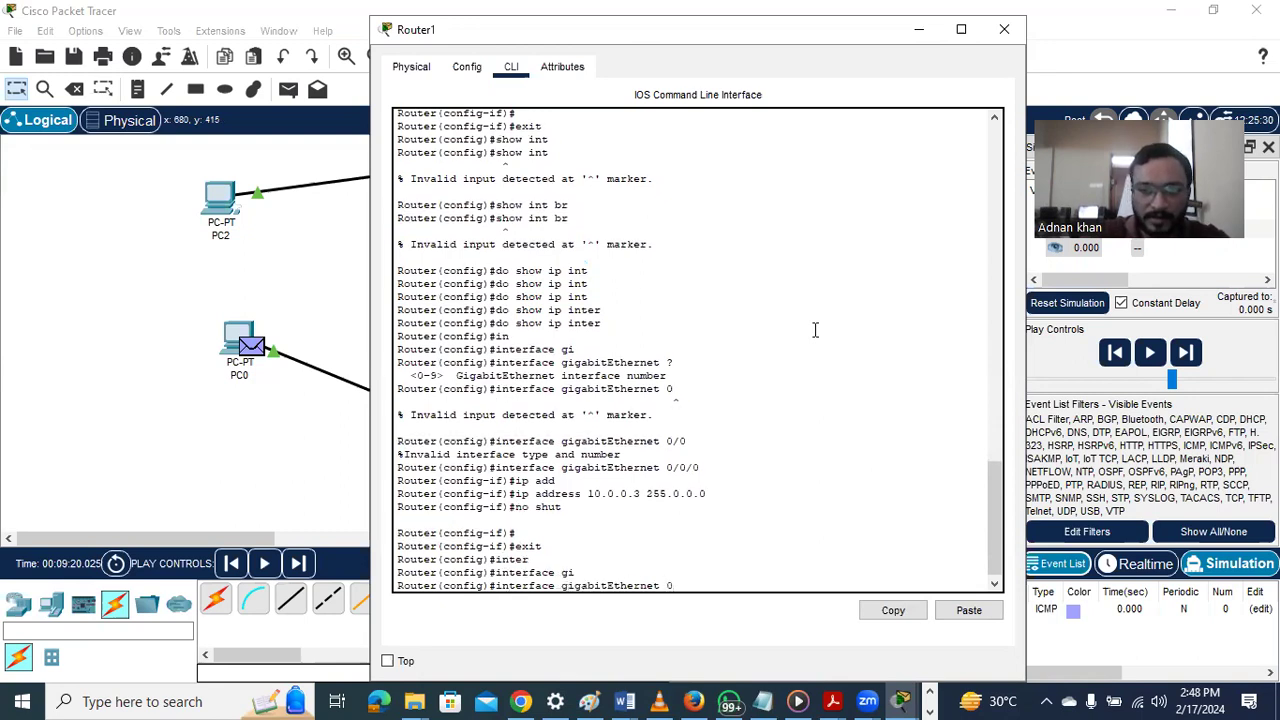
{"action": "key", "text": "Return"}
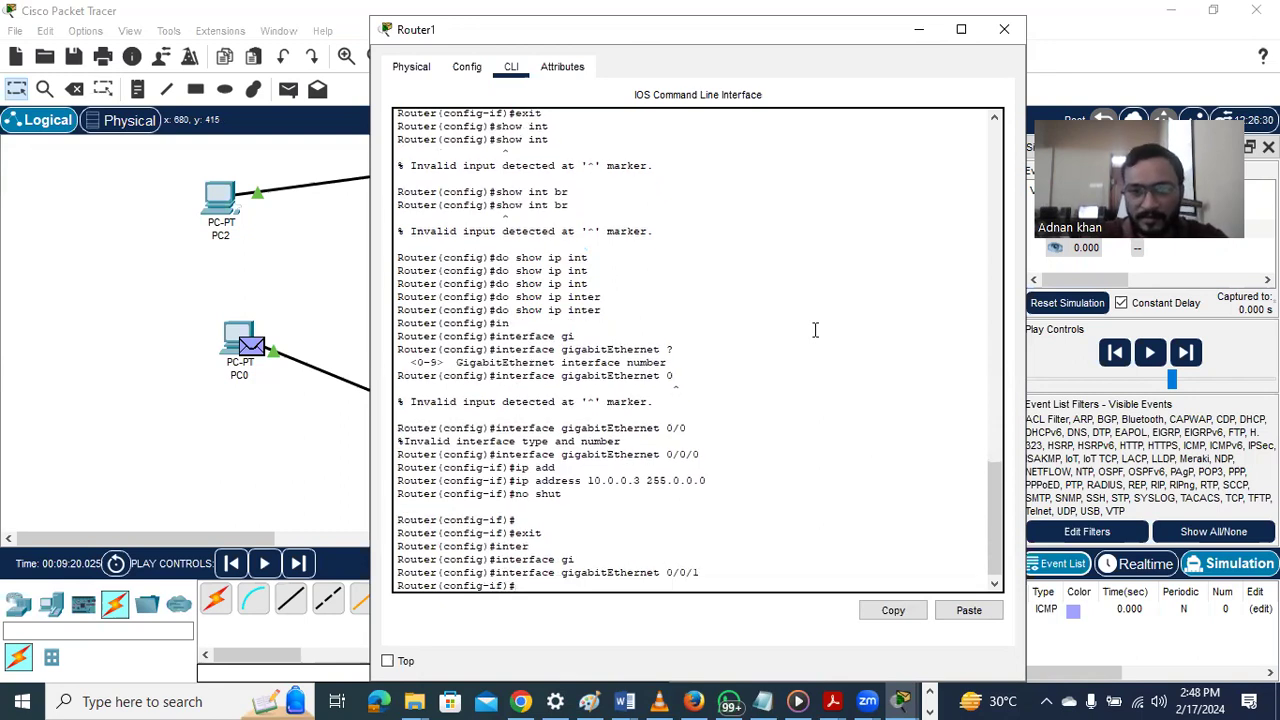
Assign the IP address 192.168.0.3 with subnet mask 255.255.255.0 to Router1's gigabitEthernet 0/0/1 interface
{"action": "type", "text": "ip add"}
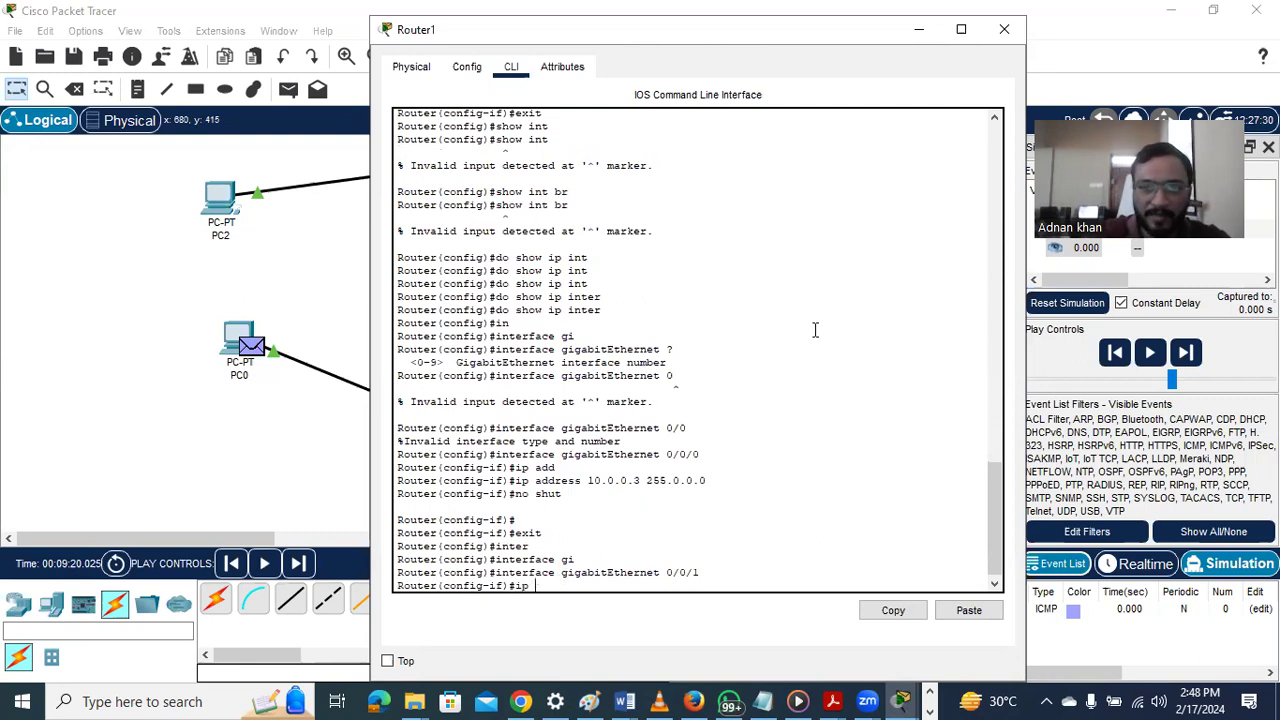
{"action": "key", "text": "Tab"}
{"action": "type", "text": "19"}
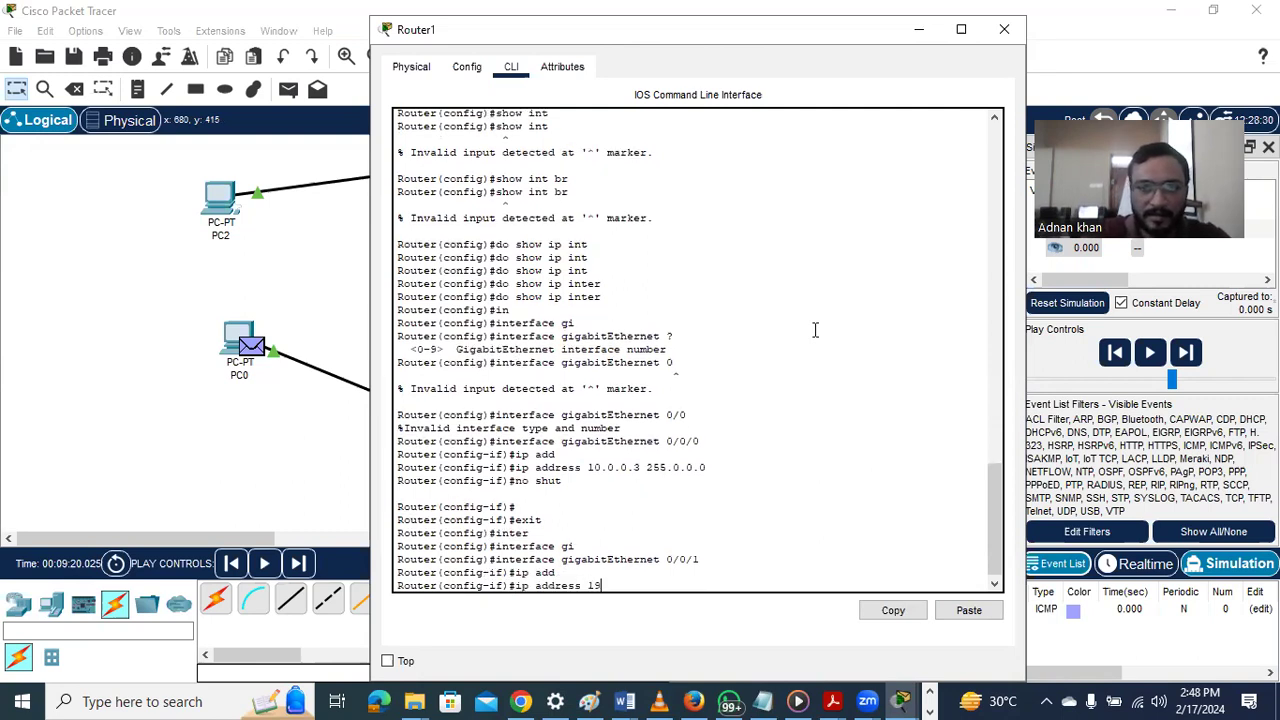
{"action": "type", "text": "2.168.0.4"}
{"action": "key", "text": "BackSpace"}
{"action": "type", "text": "3"}
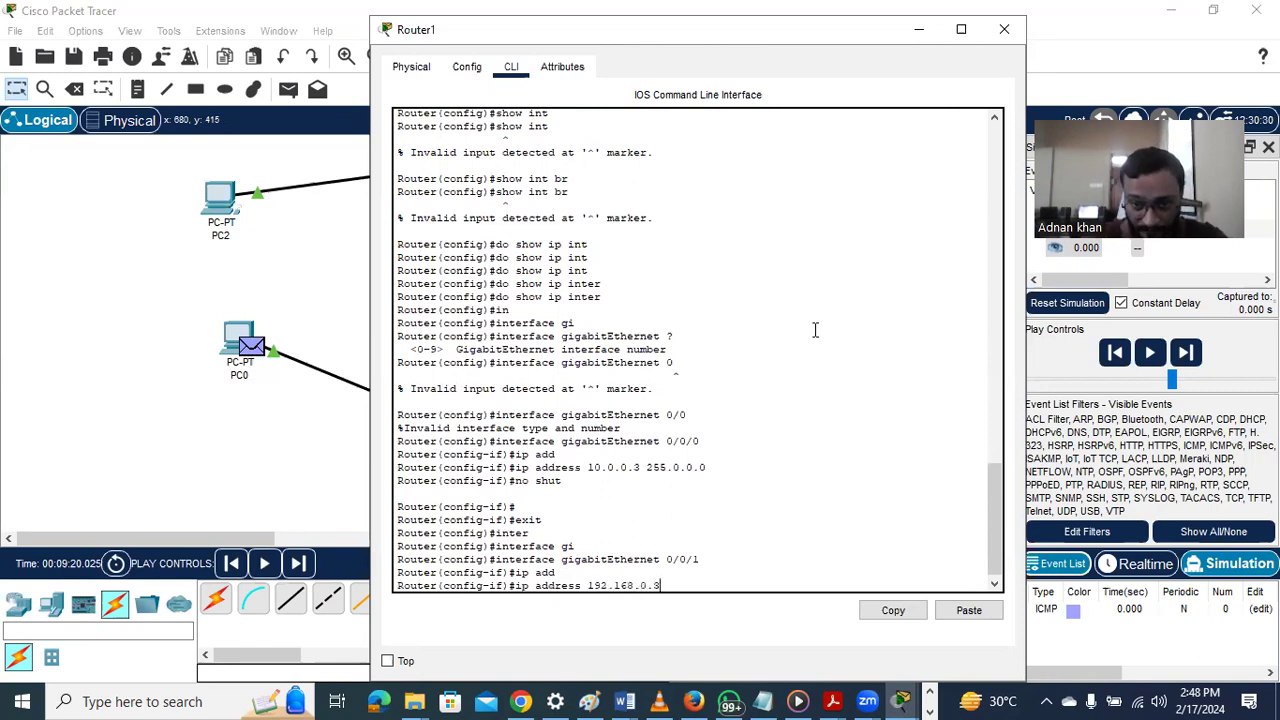
{"action": "type", "text": " 255."}
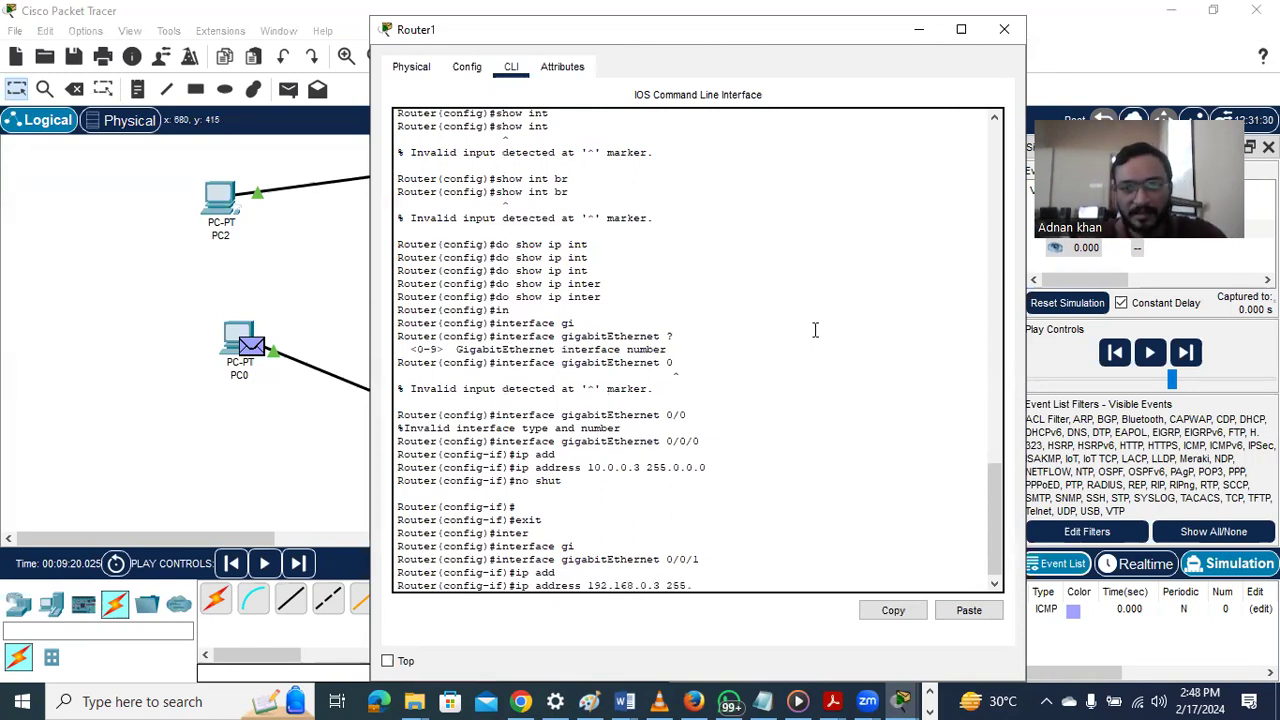
{"action": "type", "text": "255.255.0"}
{"action": "key", "text": "Return"}
Enable the gigabitEthernet 0/0/1 interface with the no shut command, and close Router1's window
{"action": "type", "text": "no shut"}
{"action": "key", "text": "Return"}
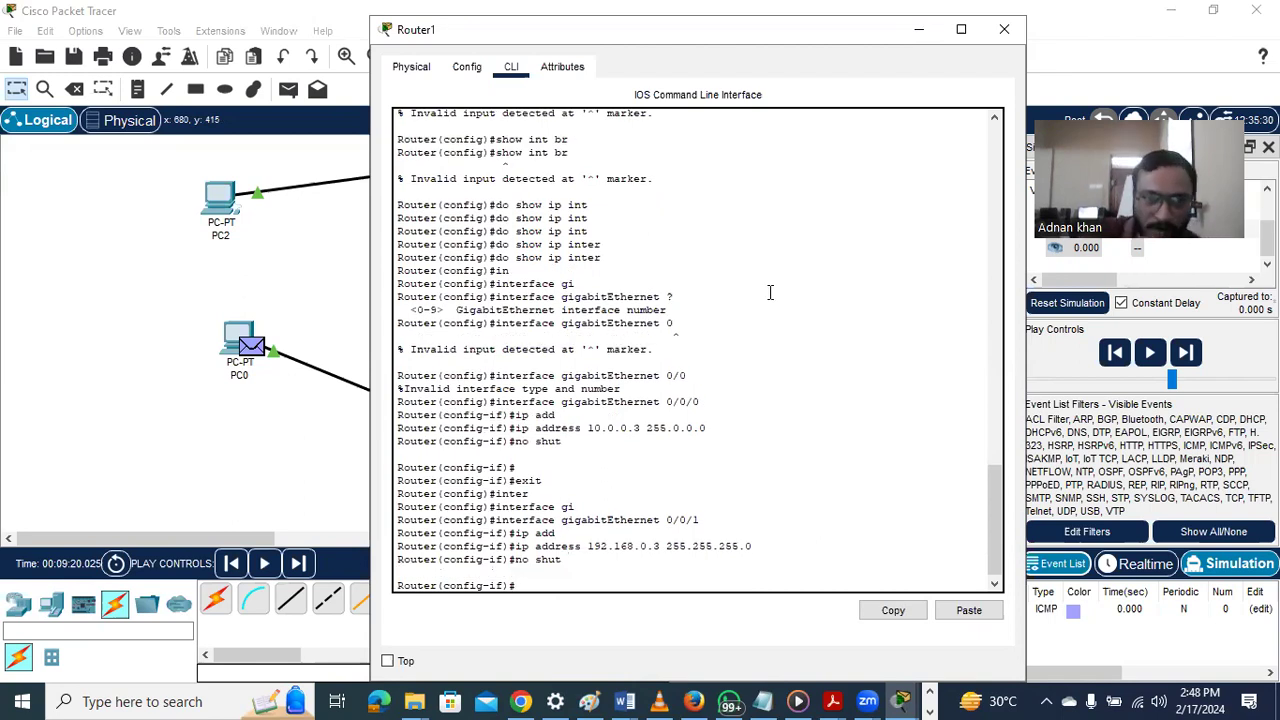
{"action": "left_click", "coordinate": [1005, 30]}
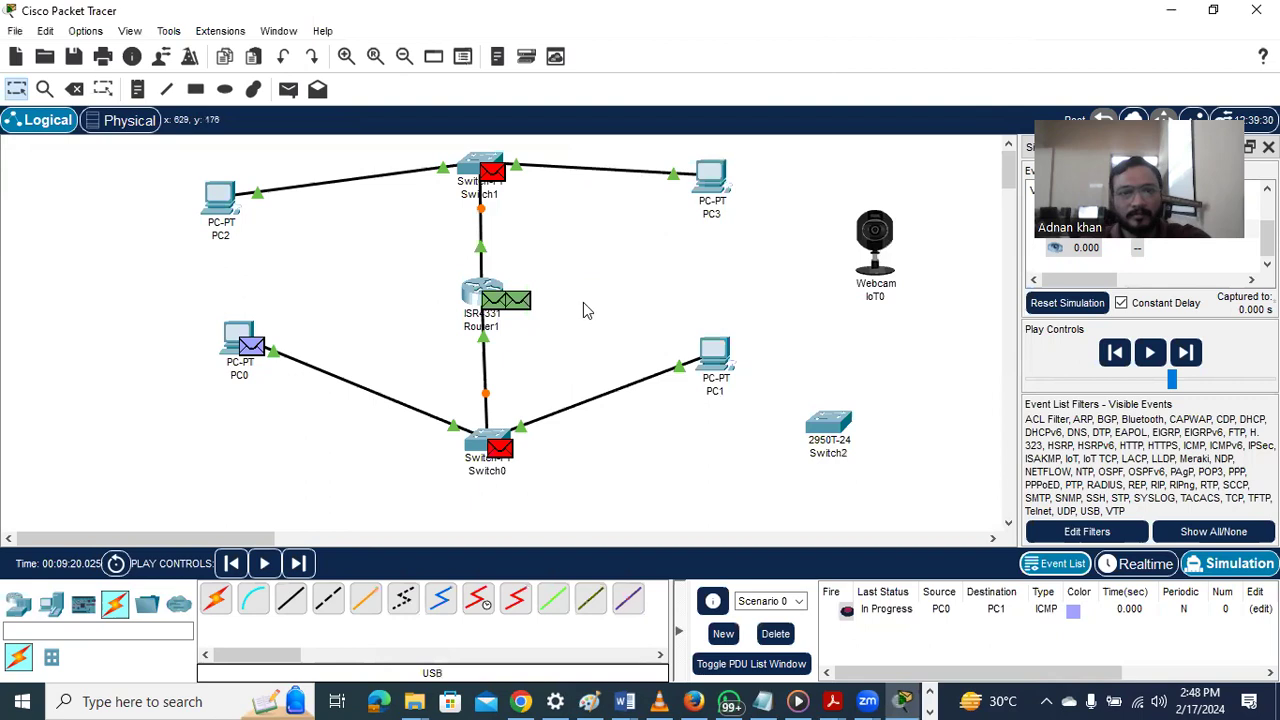
Open PC0's Command Prompt and display its IP settings with the ipconfig command
{"action": "double_click", "coordinate": [238, 330]}
{"action": "left_click", "coordinate": [234, 345]}
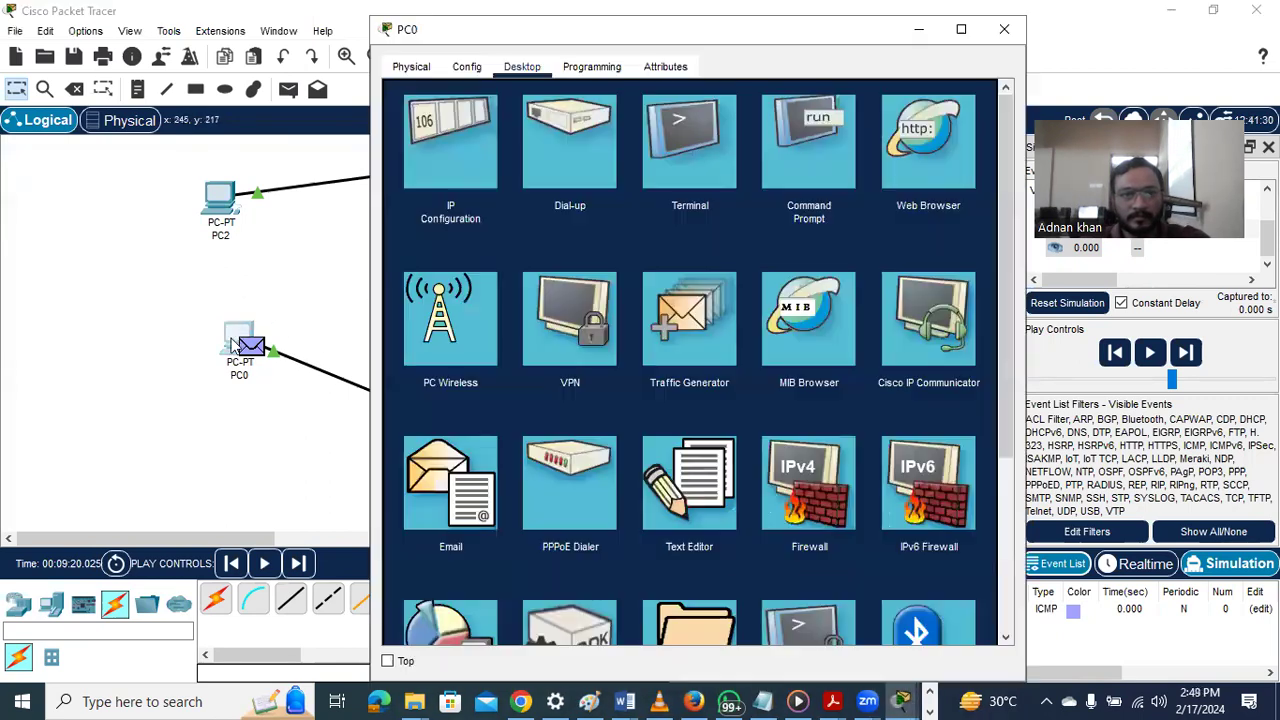
{"action": "left_click", "coordinate": [234, 345]}
{"action": "left_click", "coordinate": [811, 145]}
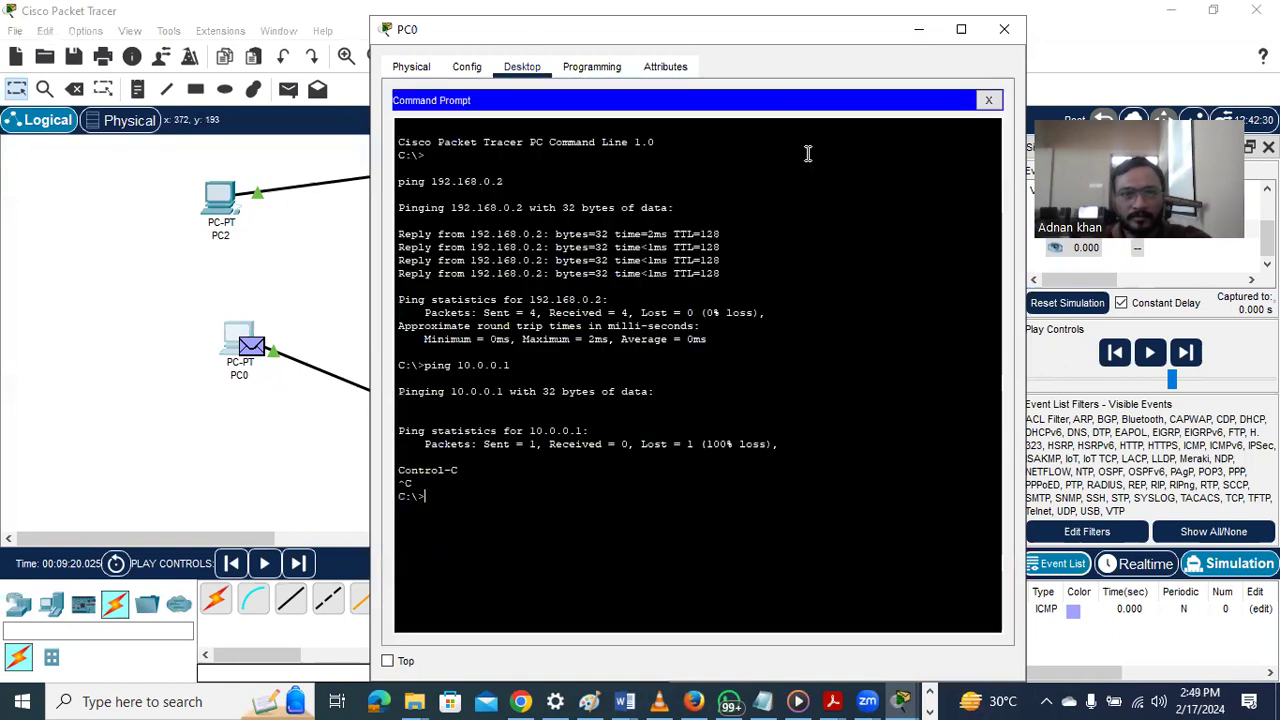
{"action": "type", "text": "ipcon"}
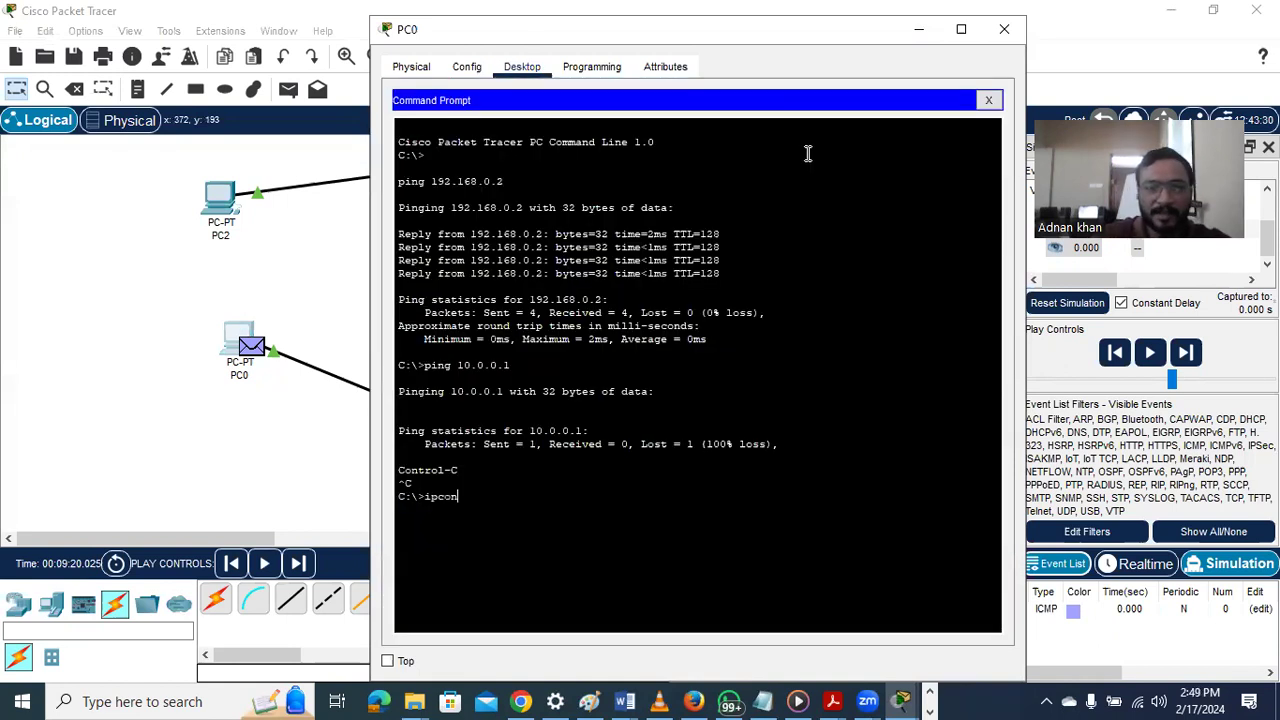
{"action": "type", "text": "fig\\"}
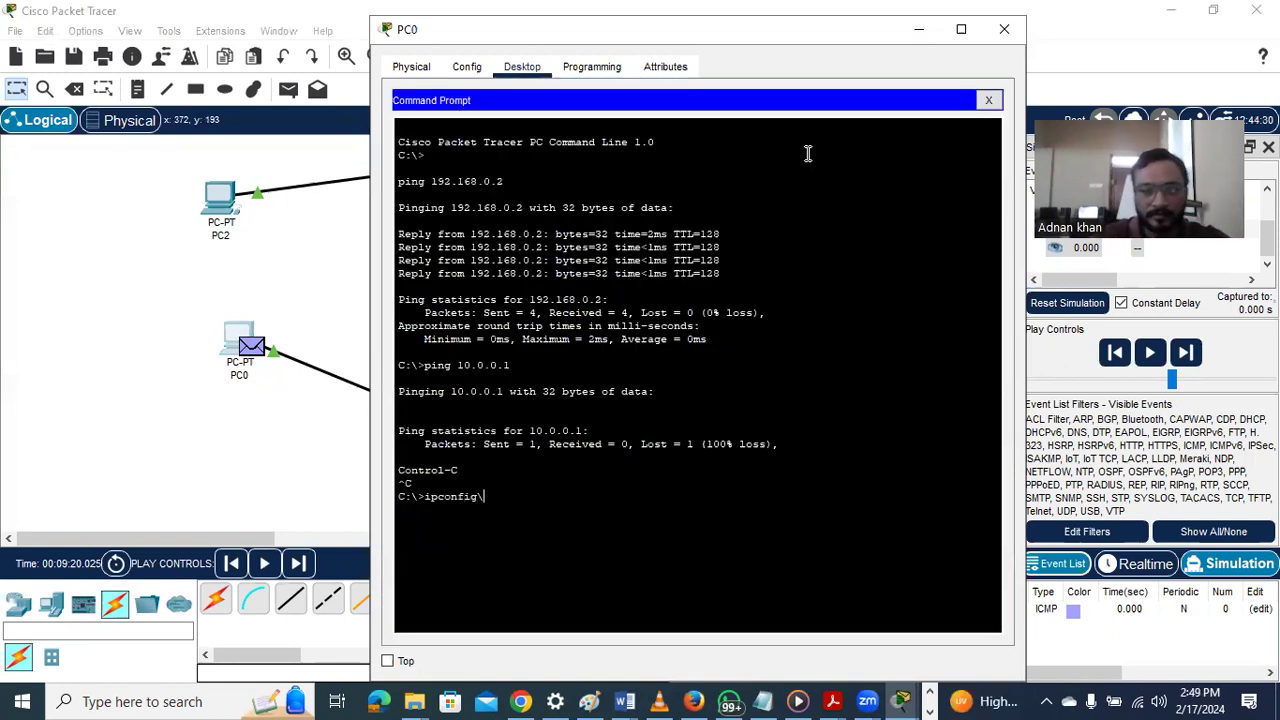
{"action": "key", "text": "BackSpace"}
{"action": "key", "text": "Return"}
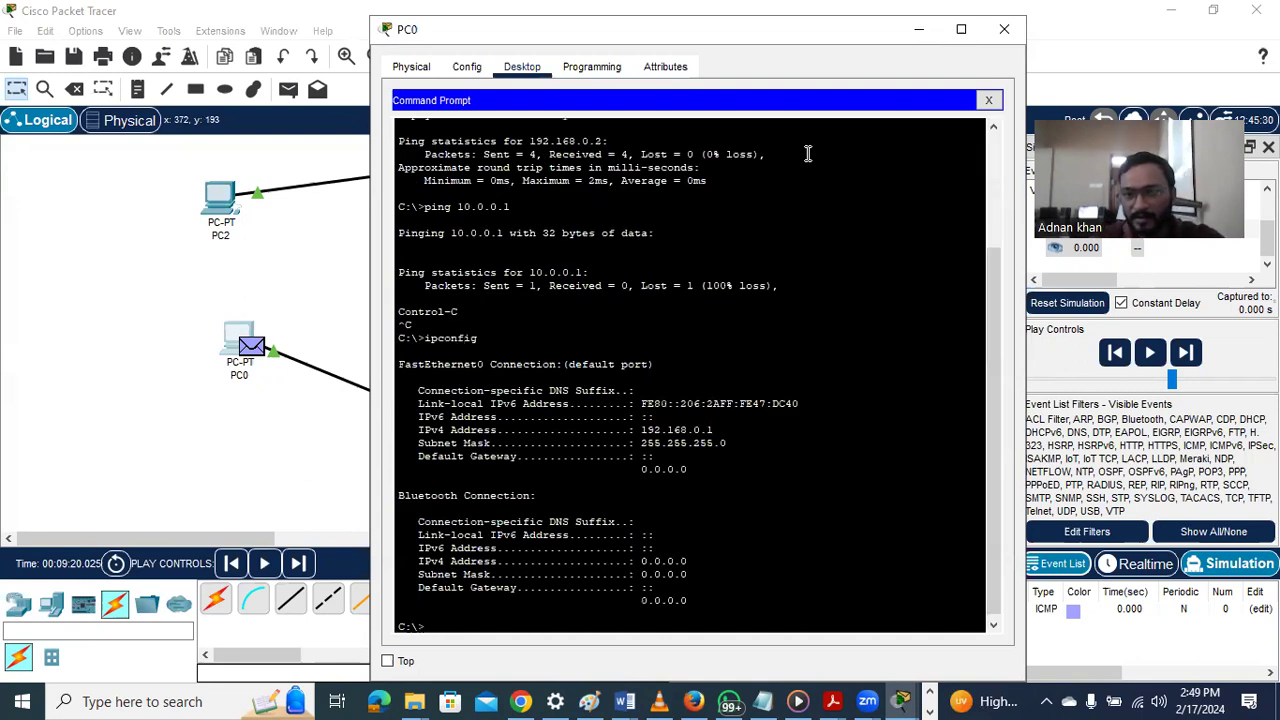
Ping 10.0.0.1 from PC0's Command Prompt, and interrupt the running ping
{"action": "type", "text": "pin"}
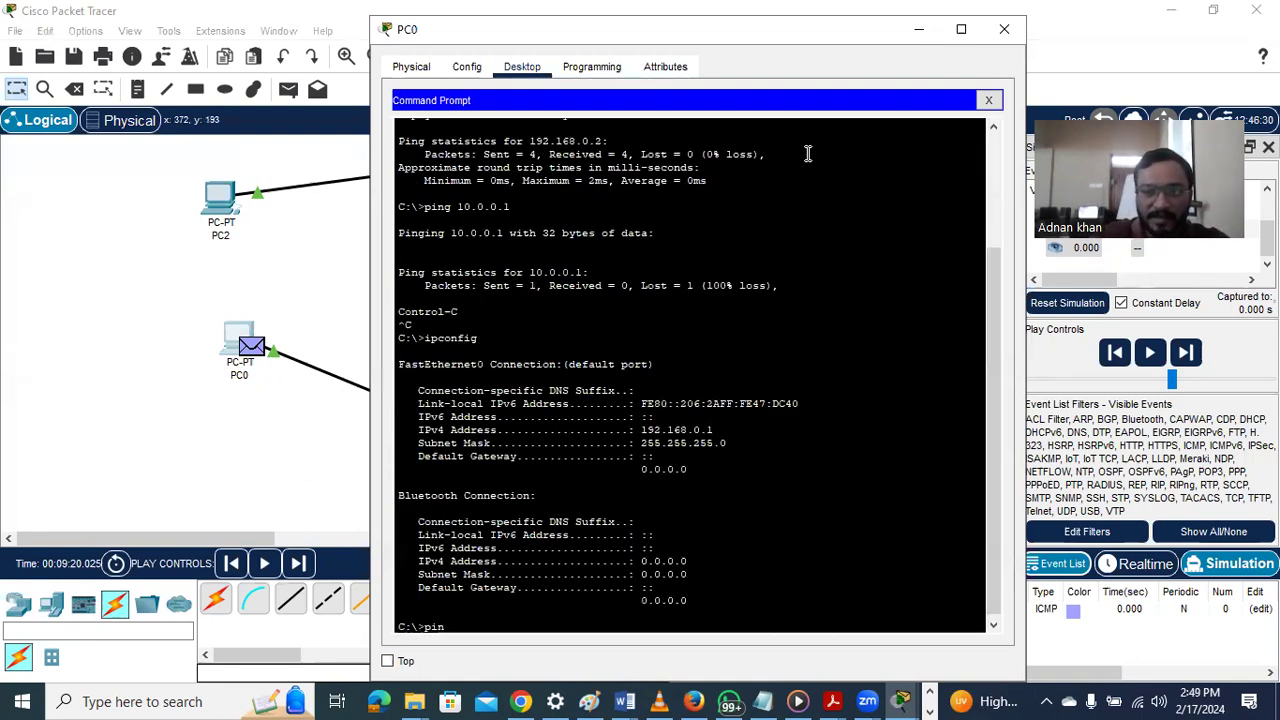
{"action": "type", "text": "g 10.0.0.1"}
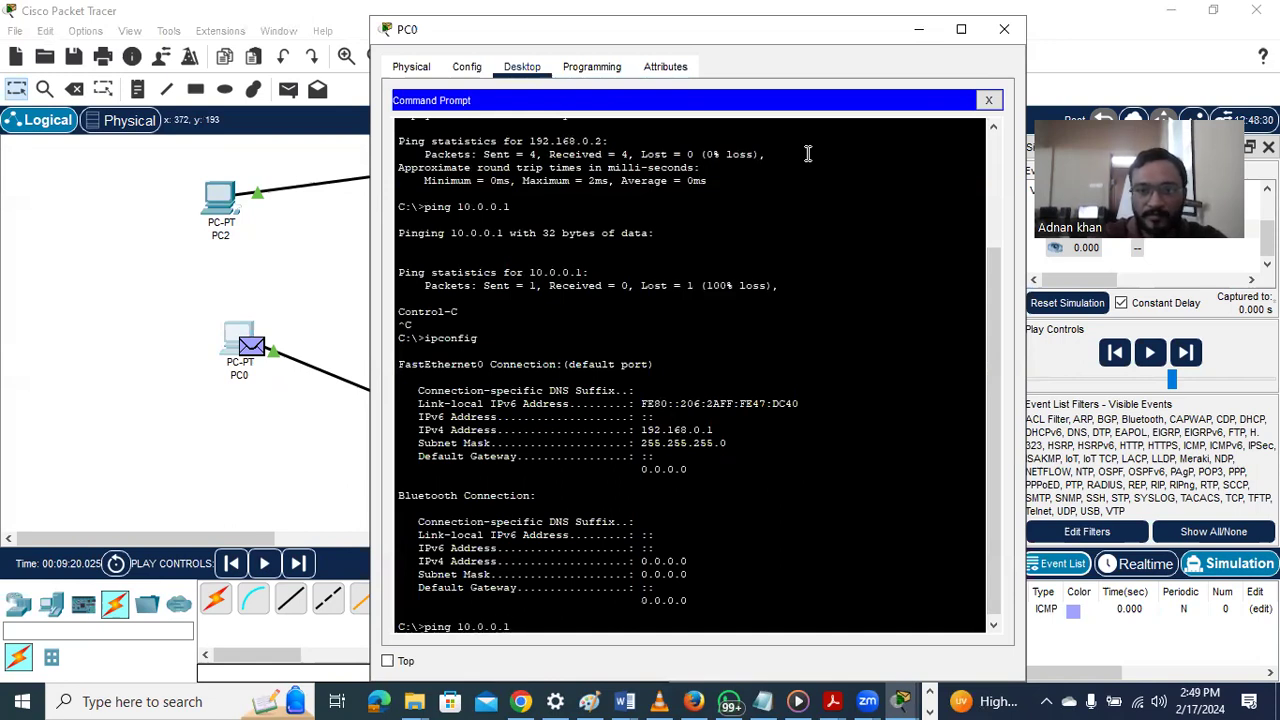
{"action": "key", "text": "Return"}
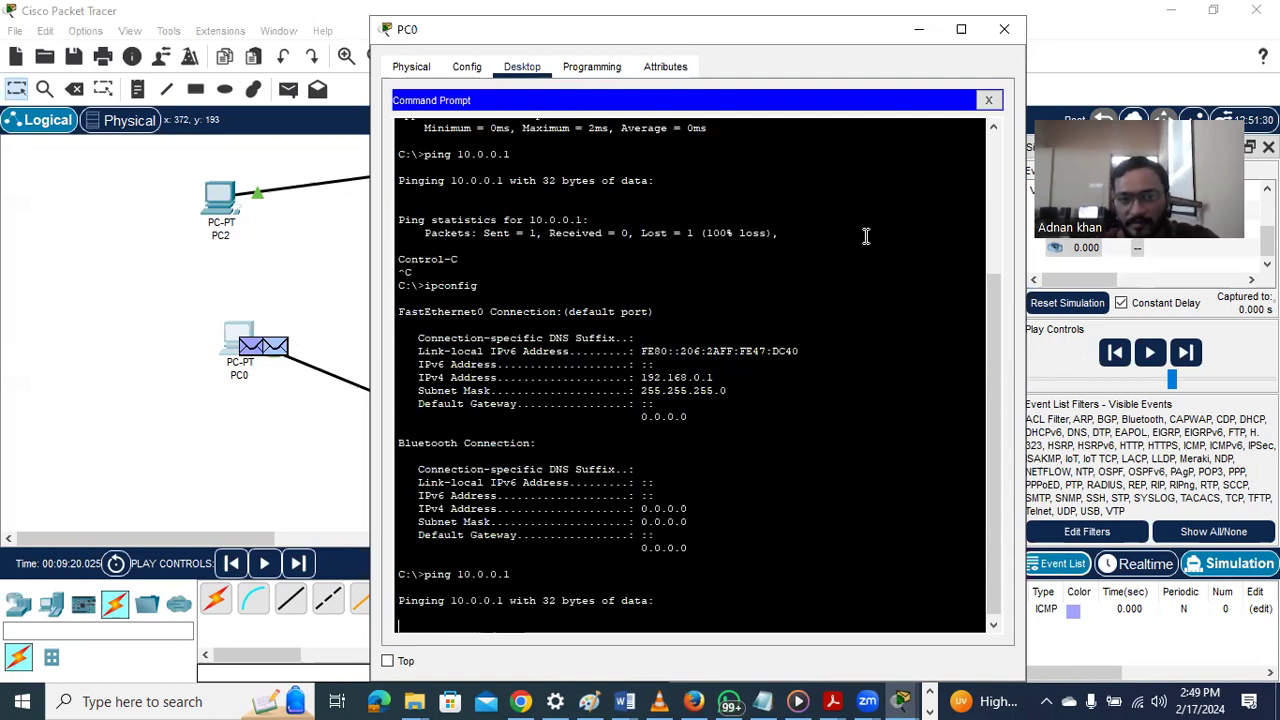
{"action": "key", "text": "ctrl+c"}
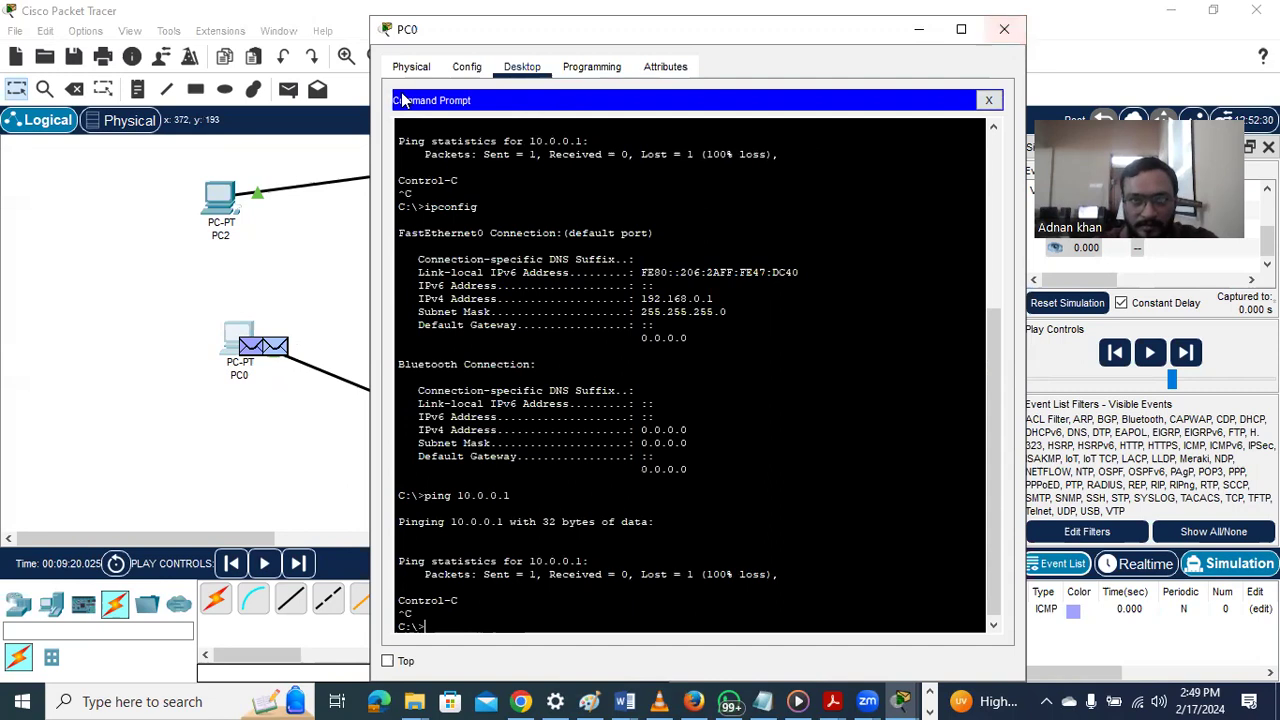
Set PC0's static IPv4 default gateway to 192.168.0.3, and close its window
{"action": "left_click", "coordinate": [467, 66]}
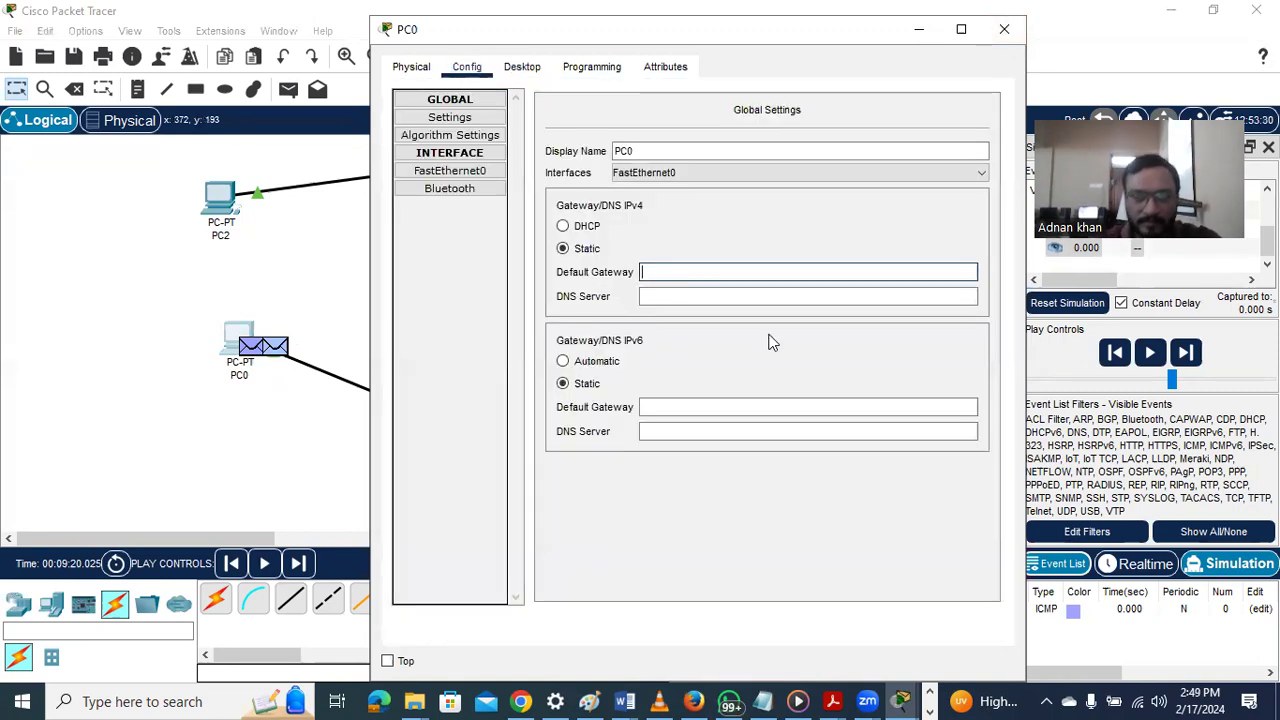
{"action": "type", "text": "192.168.0.3"}
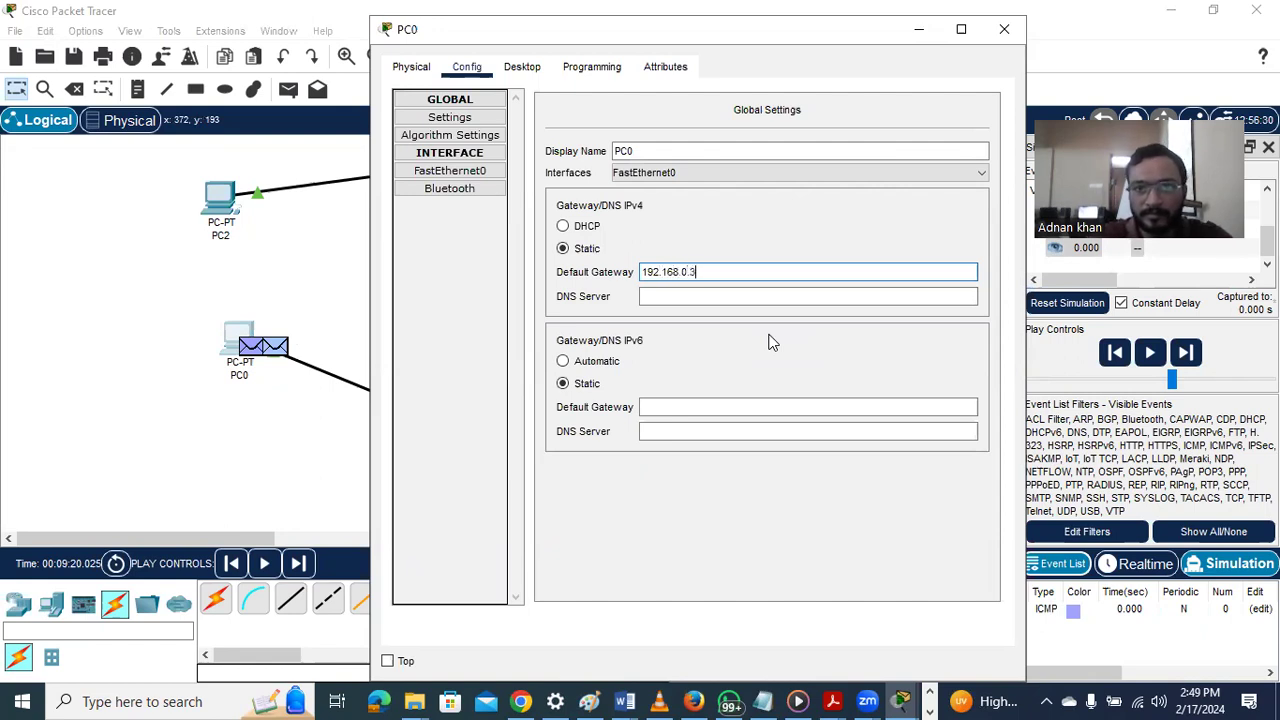
{"action": "left_click", "coordinate": [1005, 30]}
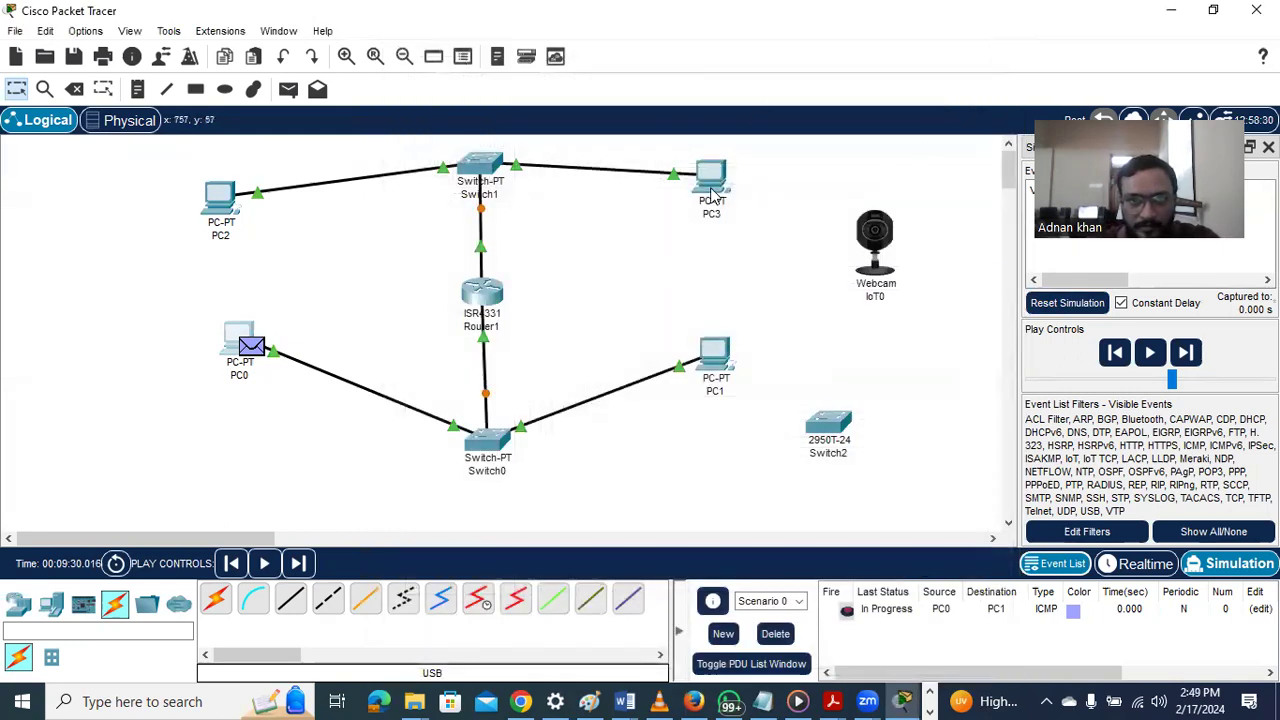
Set PC2's static IPv4 default gateway to 10.0.0.3, and close its window
{"action": "mouse_move", "coordinate": [714, 176]}
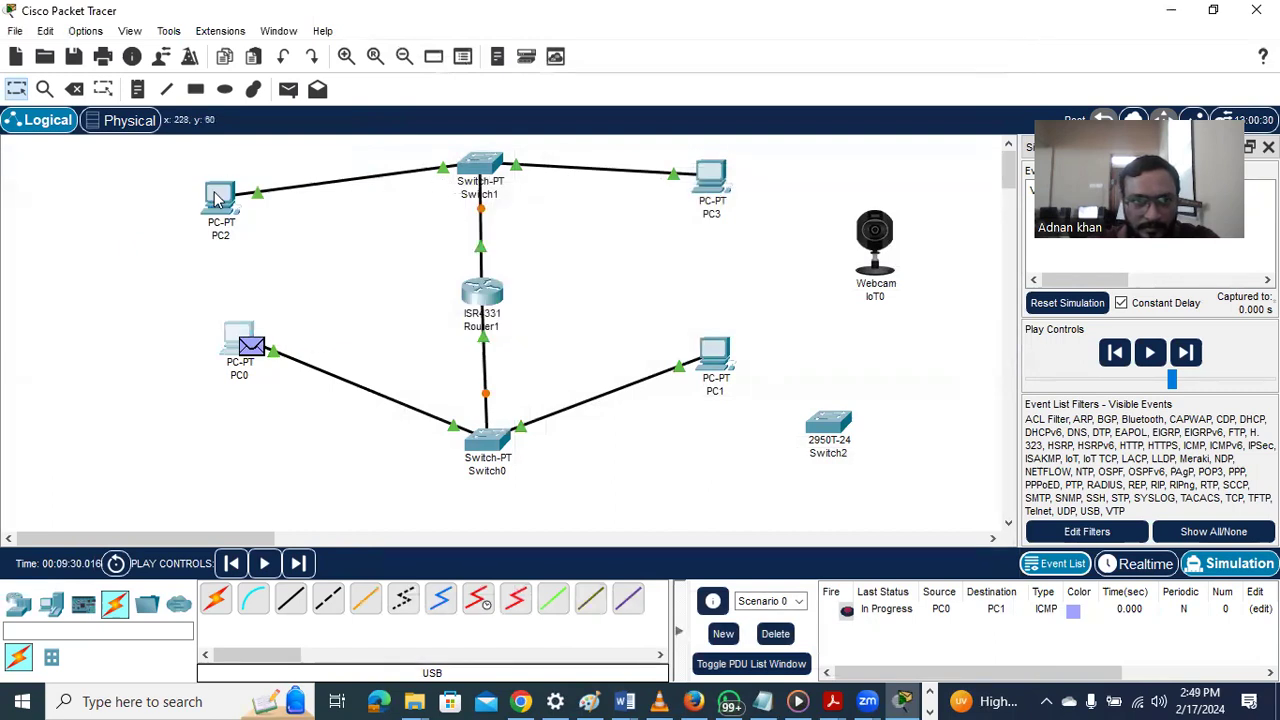
{"action": "double_click", "coordinate": [217, 197]}
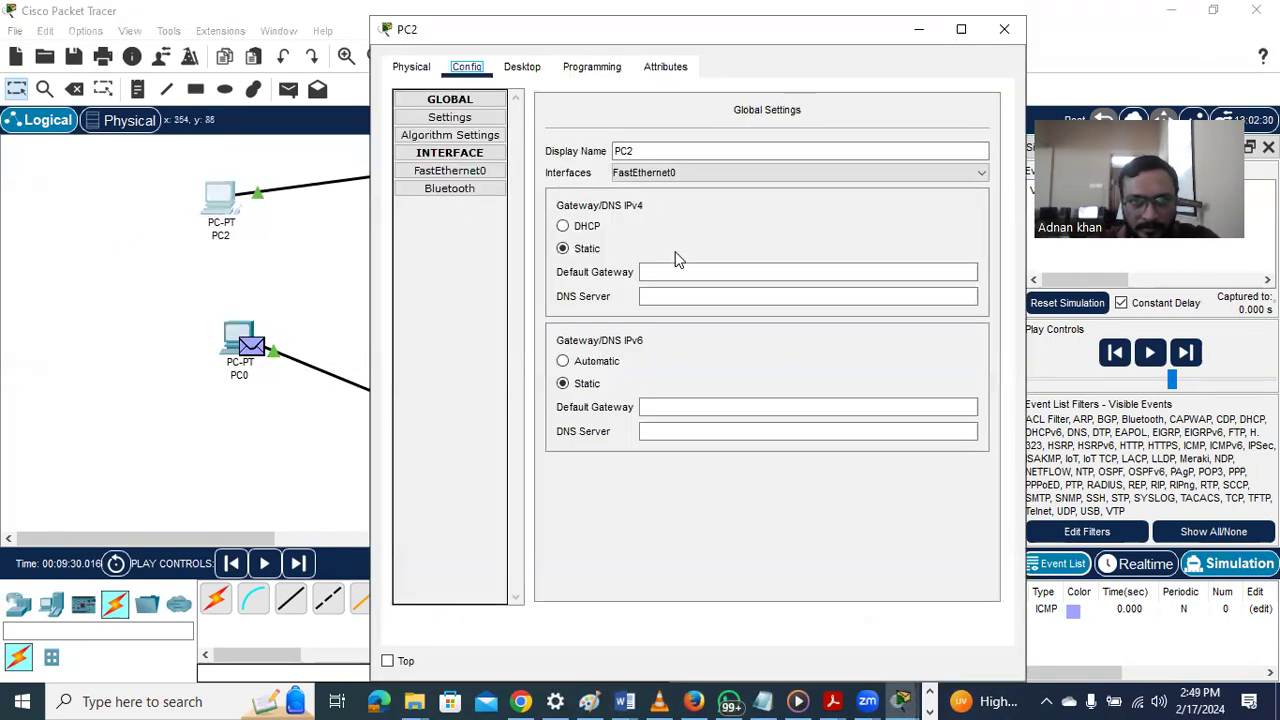
{"action": "left_click", "coordinate": [678, 270]}
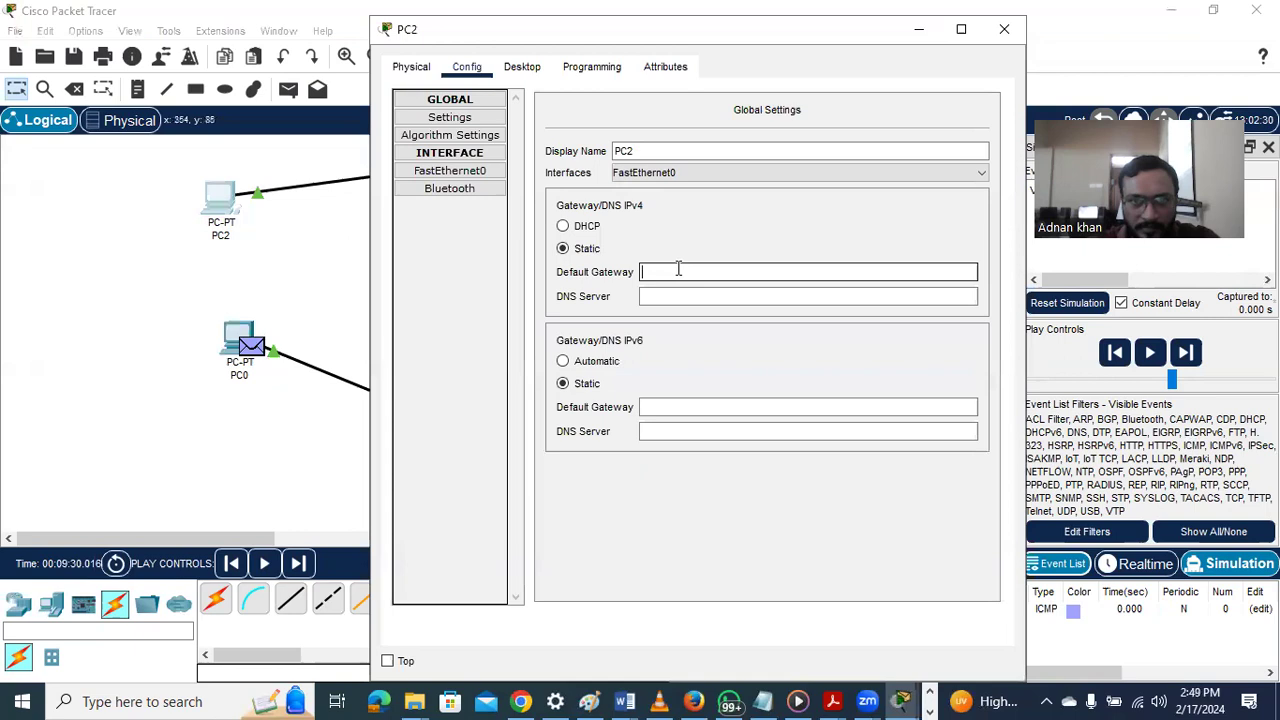
{"action": "type", "text": "10.0.0.3"}
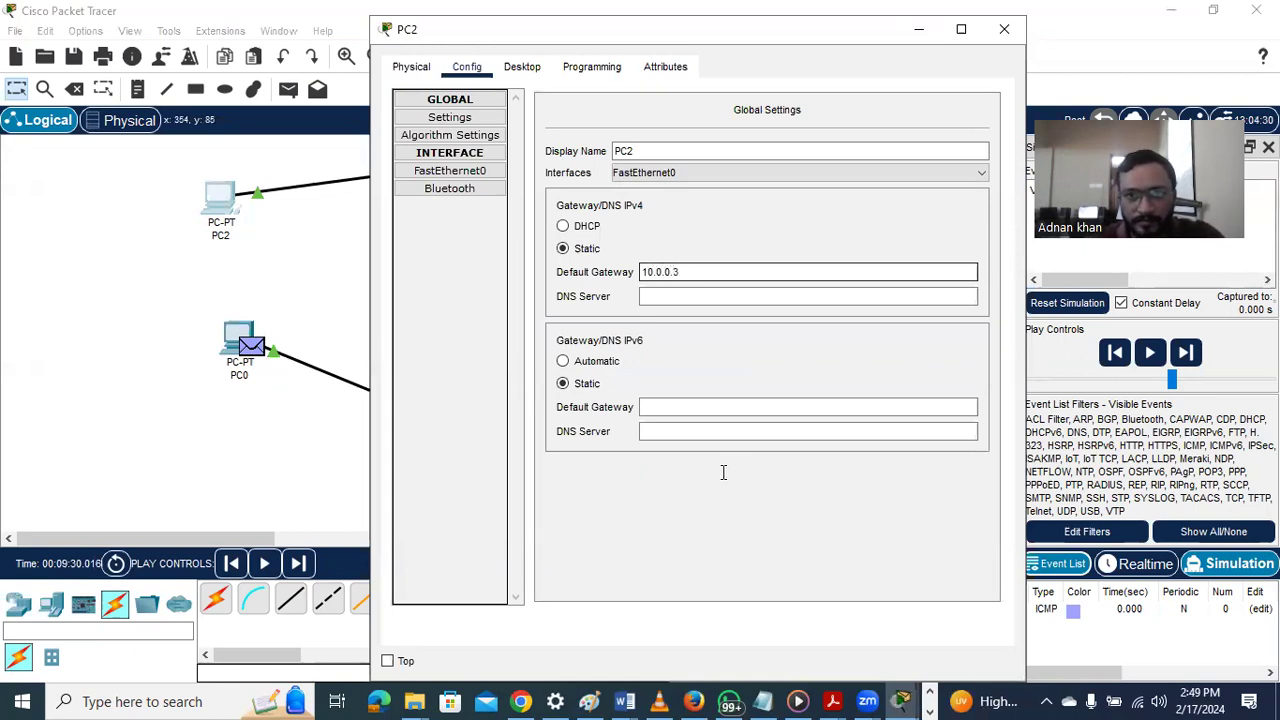
{"action": "left_click", "coordinate": [1005, 30]}
Repeat the ping to 10.0.0.1 from PC0's Command Prompt, interrupt it, and close PC0's window
{"action": "left_click", "coordinate": [230, 336]}
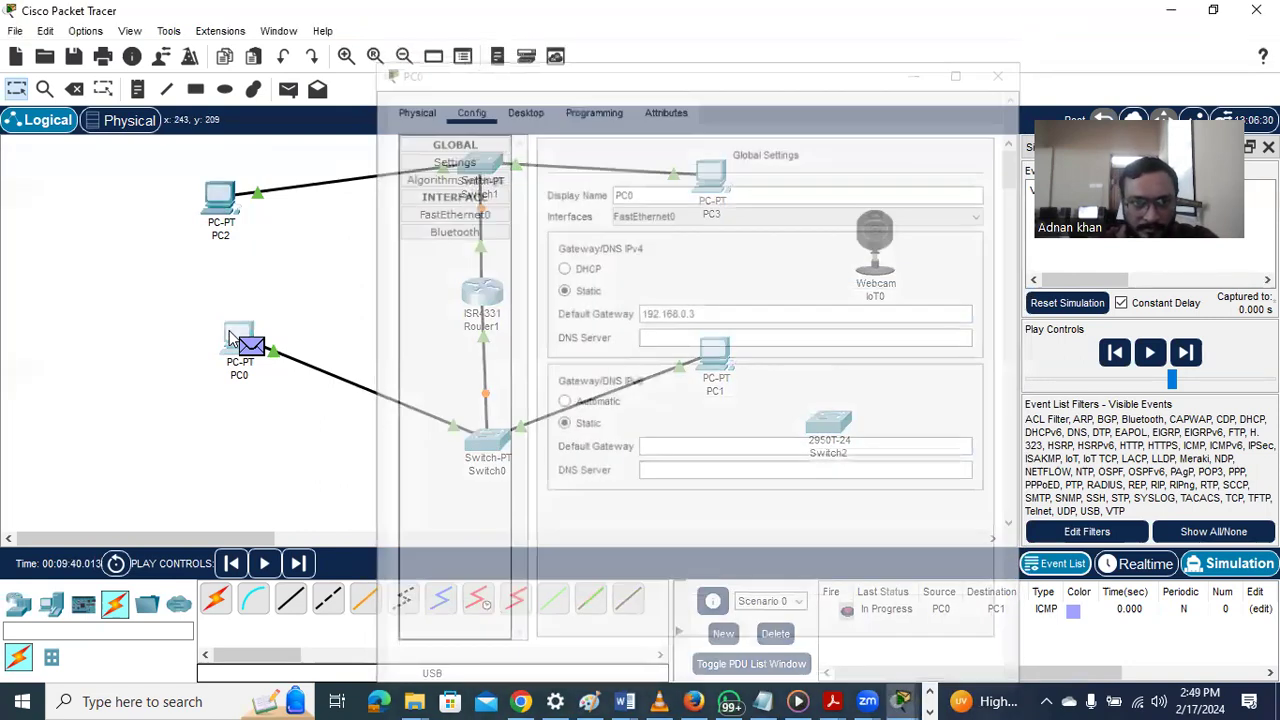
{"action": "double_click", "coordinate": [228, 338]}
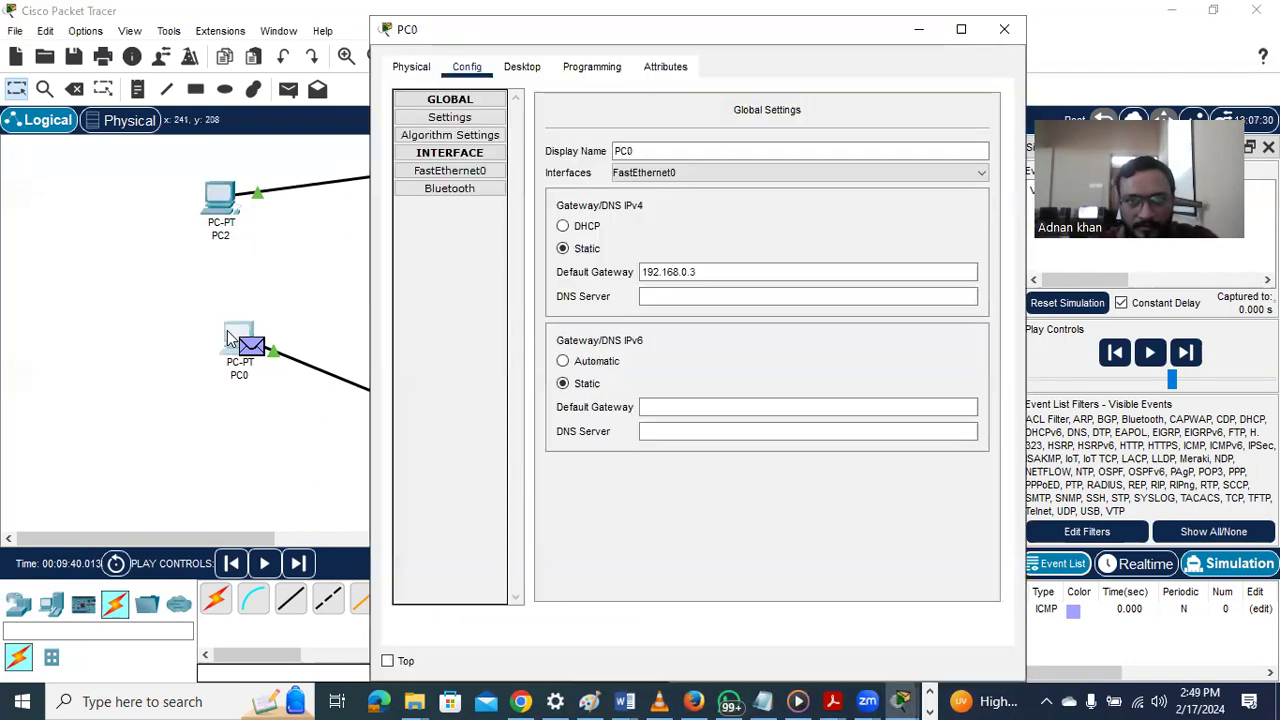
{"action": "left_click", "coordinate": [522, 68]}
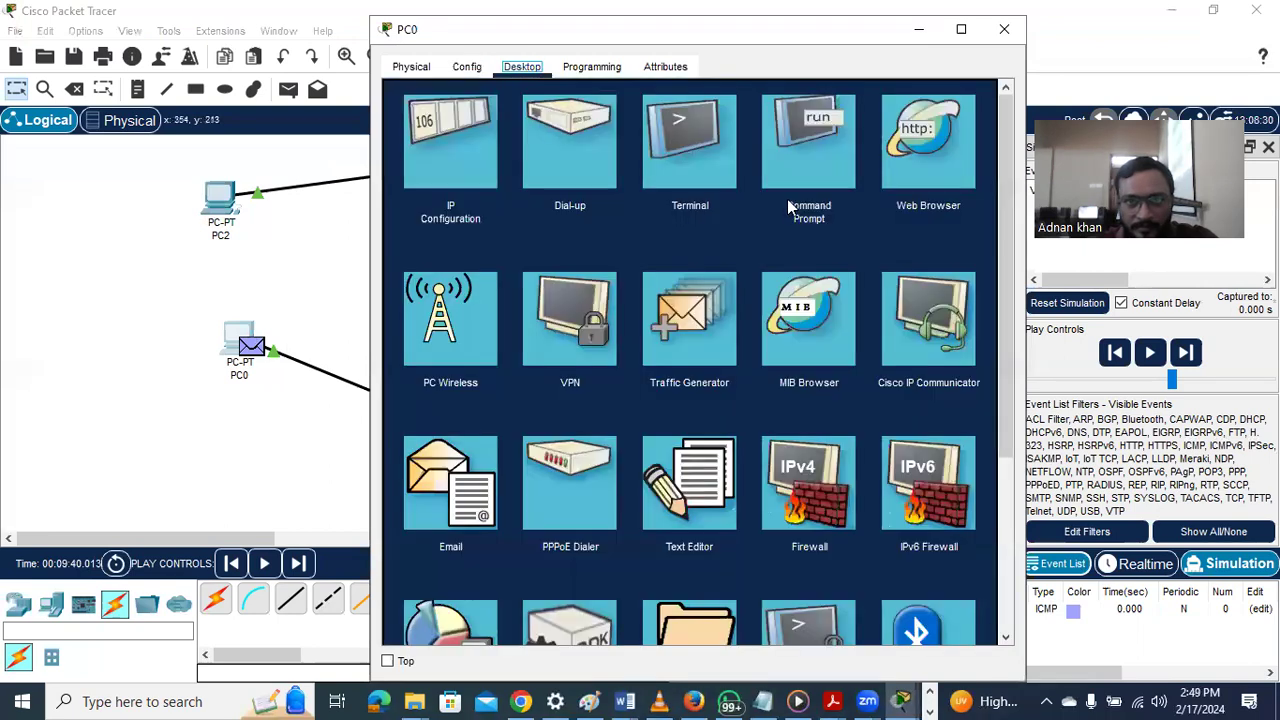
{"action": "left_click", "coordinate": [797, 148]}
{"action": "scroll", "coordinate": [631, 274], "scroll_direction": "down", "scroll_amount": 7}
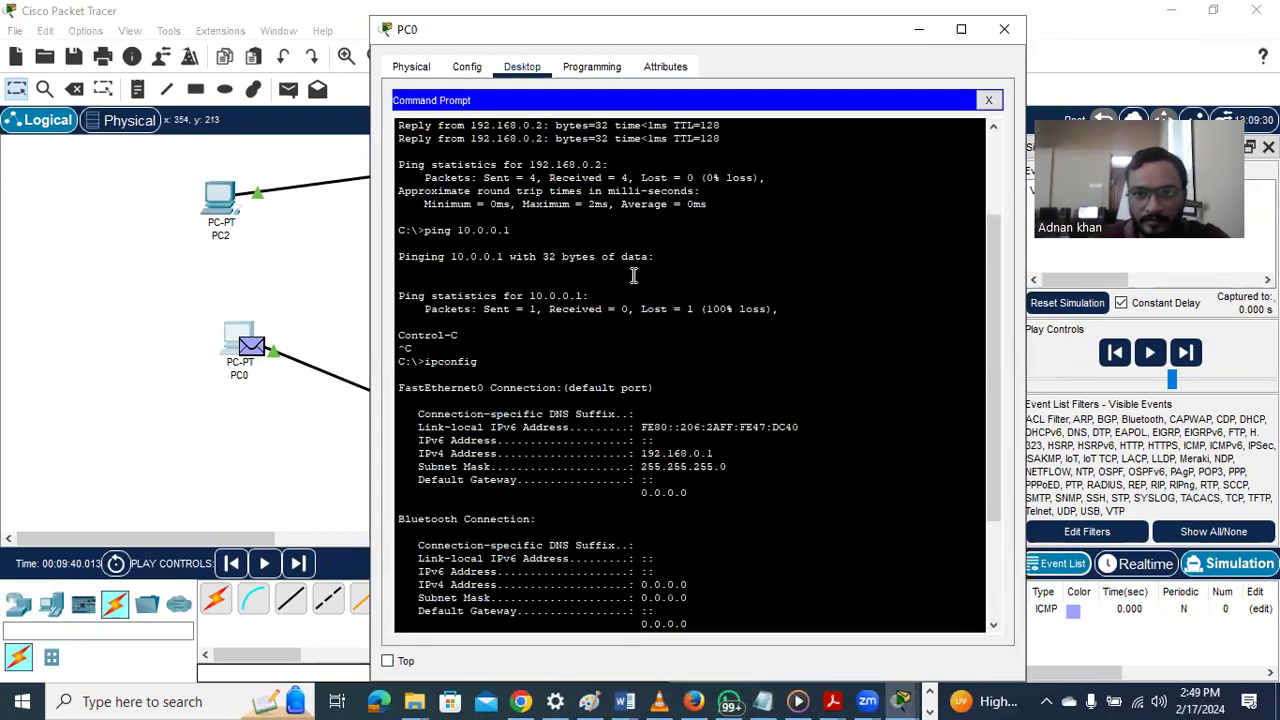
{"action": "type", "text": "ping 10.0.0.1"}
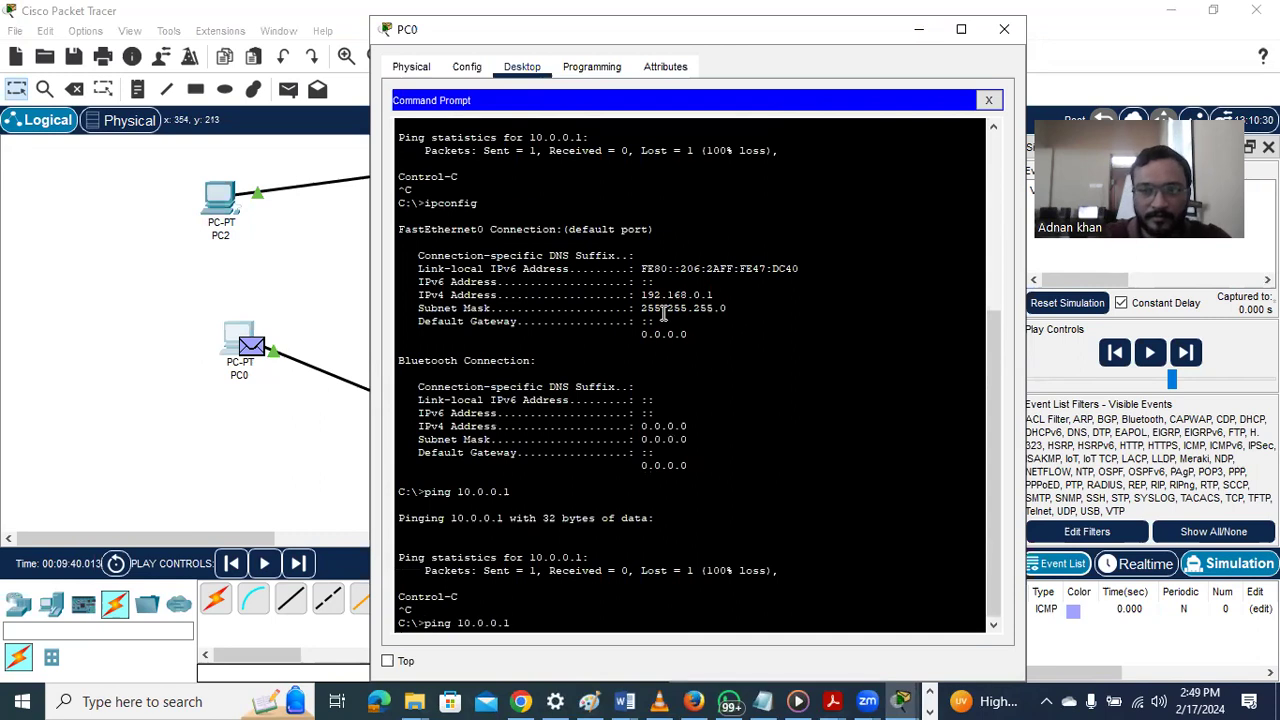
{"action": "key", "text": "Return"}
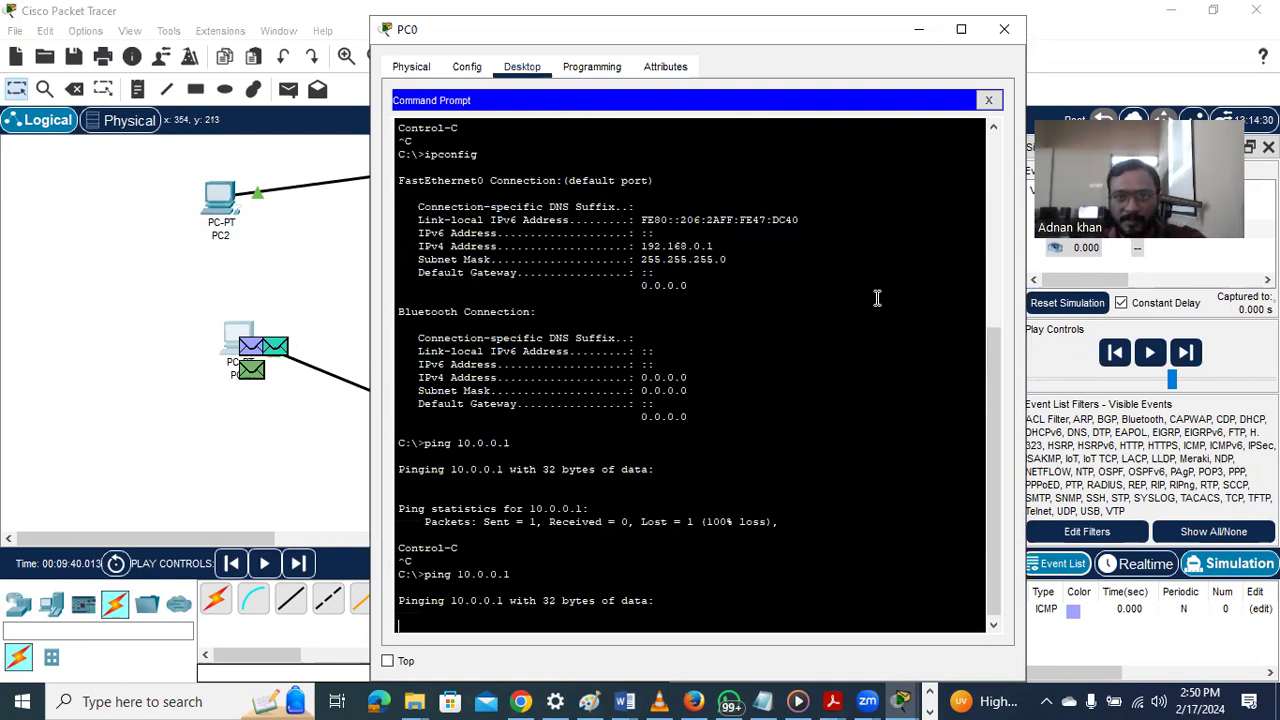
{"action": "key", "text": "ctrl+c"}
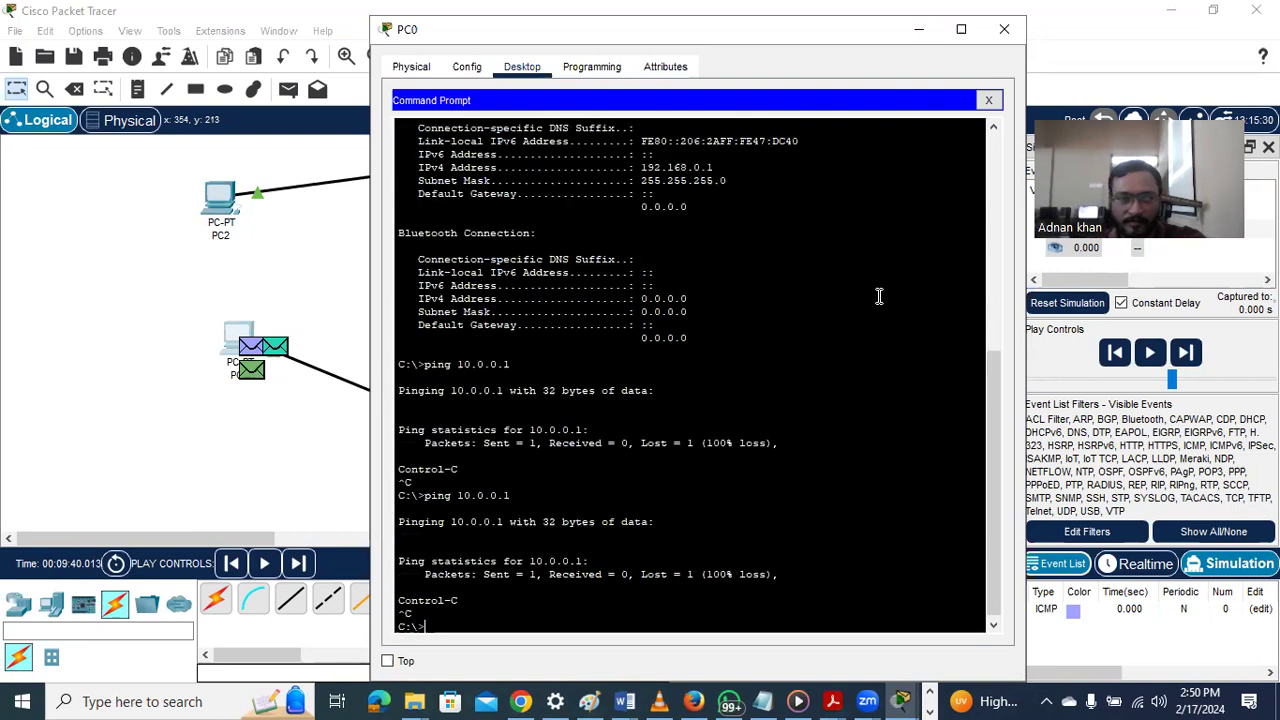
{"action": "left_click", "coordinate": [1005, 30]}
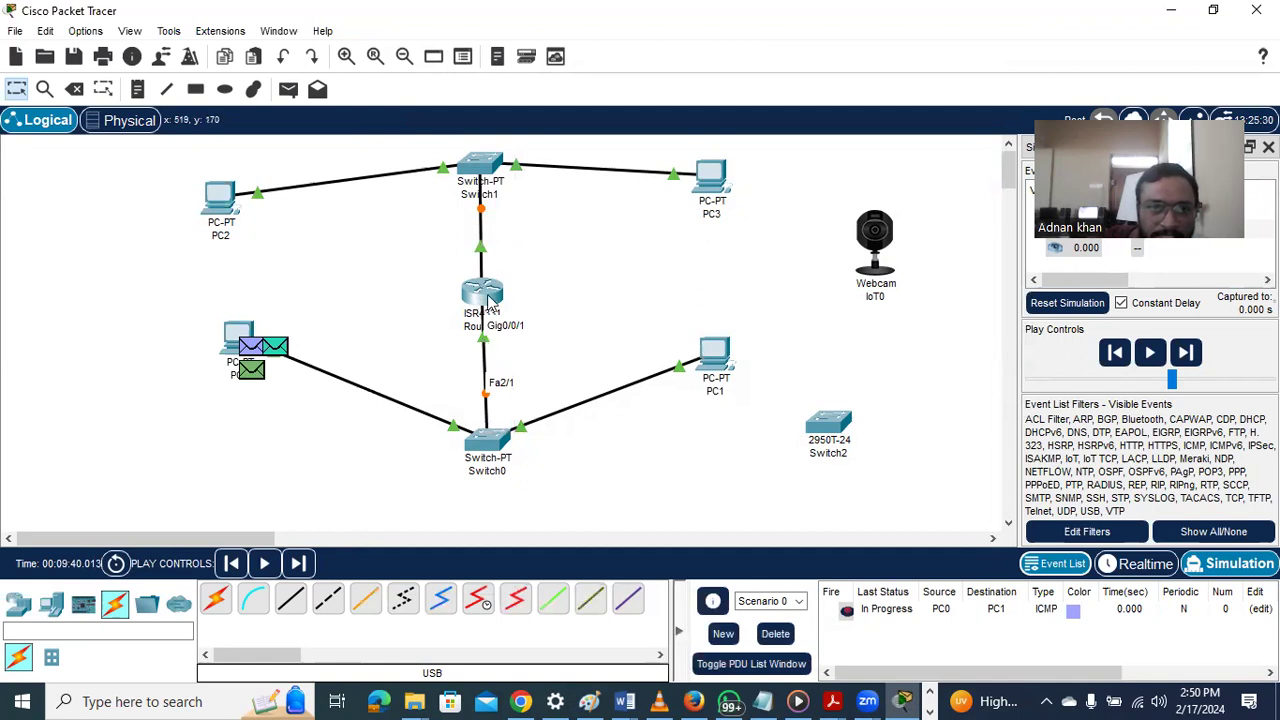
Ping the router's address 192.168.0.3 from PC0's Command Prompt, and interrupt the running ping
{"action": "mouse_move", "coordinate": [490, 303]}
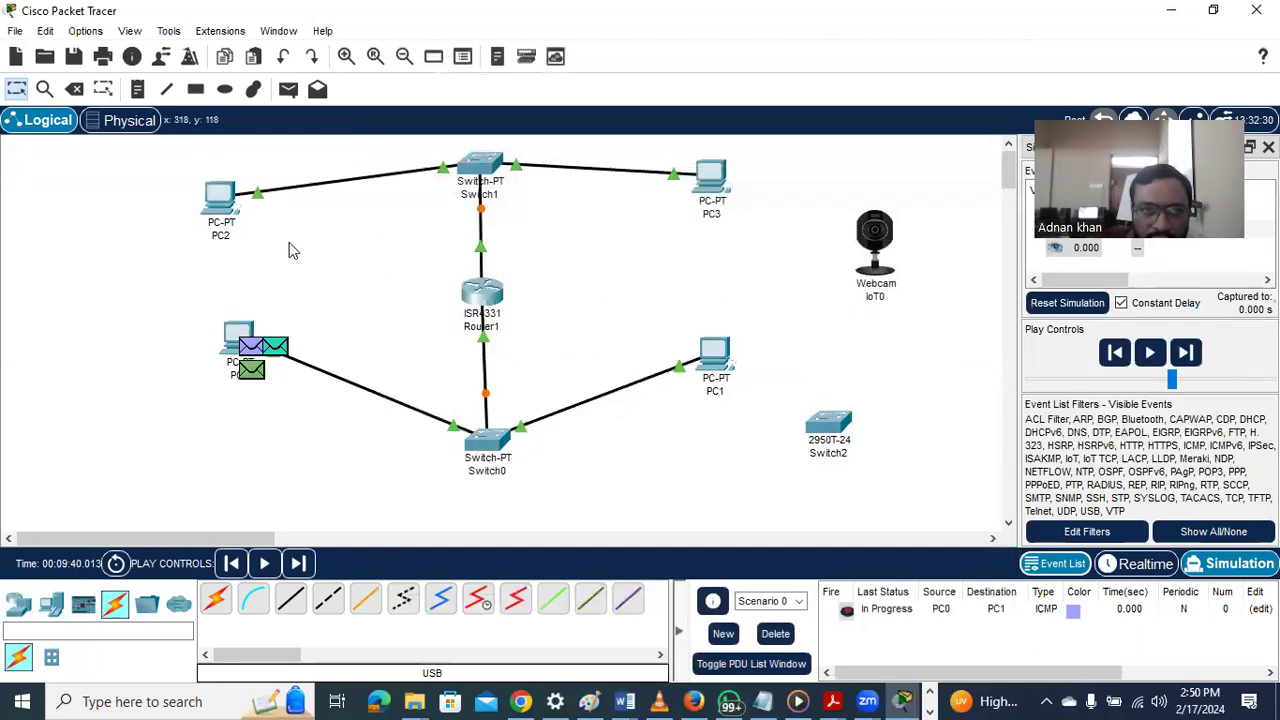
{"action": "left_click", "coordinate": [235, 331]}
{"action": "left_click", "coordinate": [1004, 27]}
{"action": "left_click", "coordinate": [251, 342]}
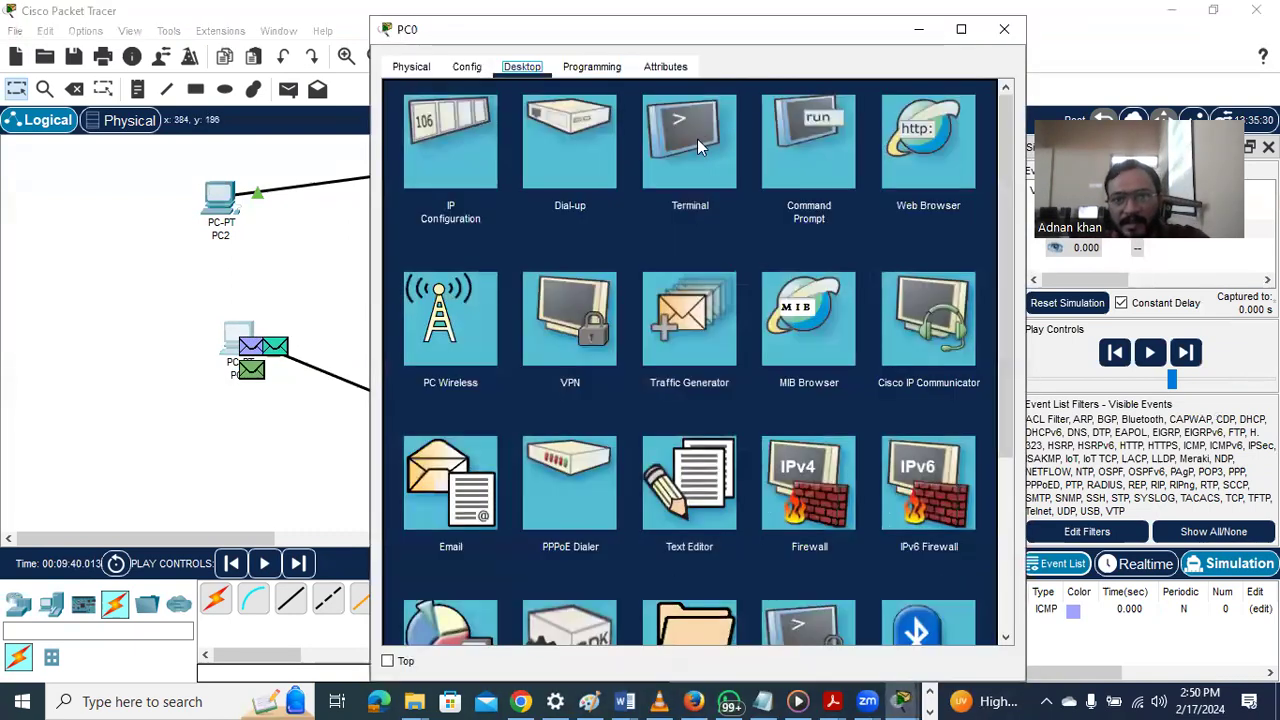
{"action": "left_click", "coordinate": [829, 172]}
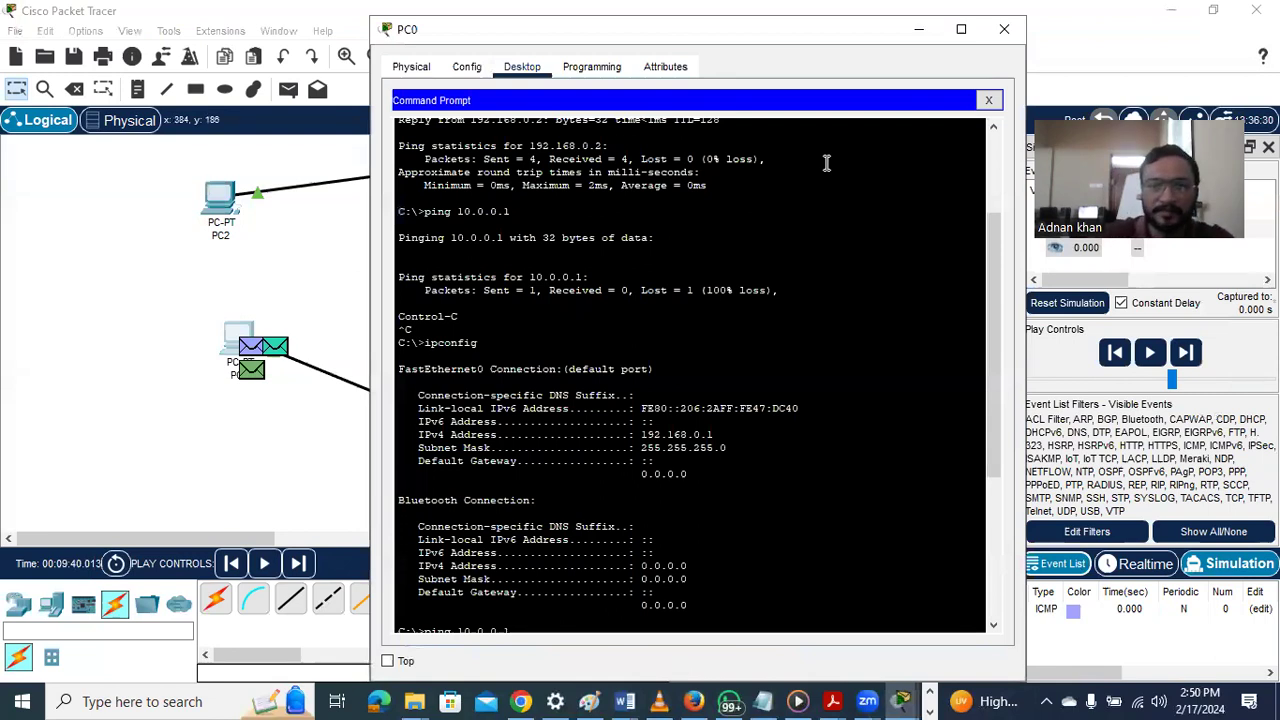
{"action": "scroll", "coordinate": [835, 220], "scroll_direction": "down", "scroll_amount": 7}
{"action": "type", "text": "ping 192.168.0.3"}
{"action": "key", "text": "Return"}
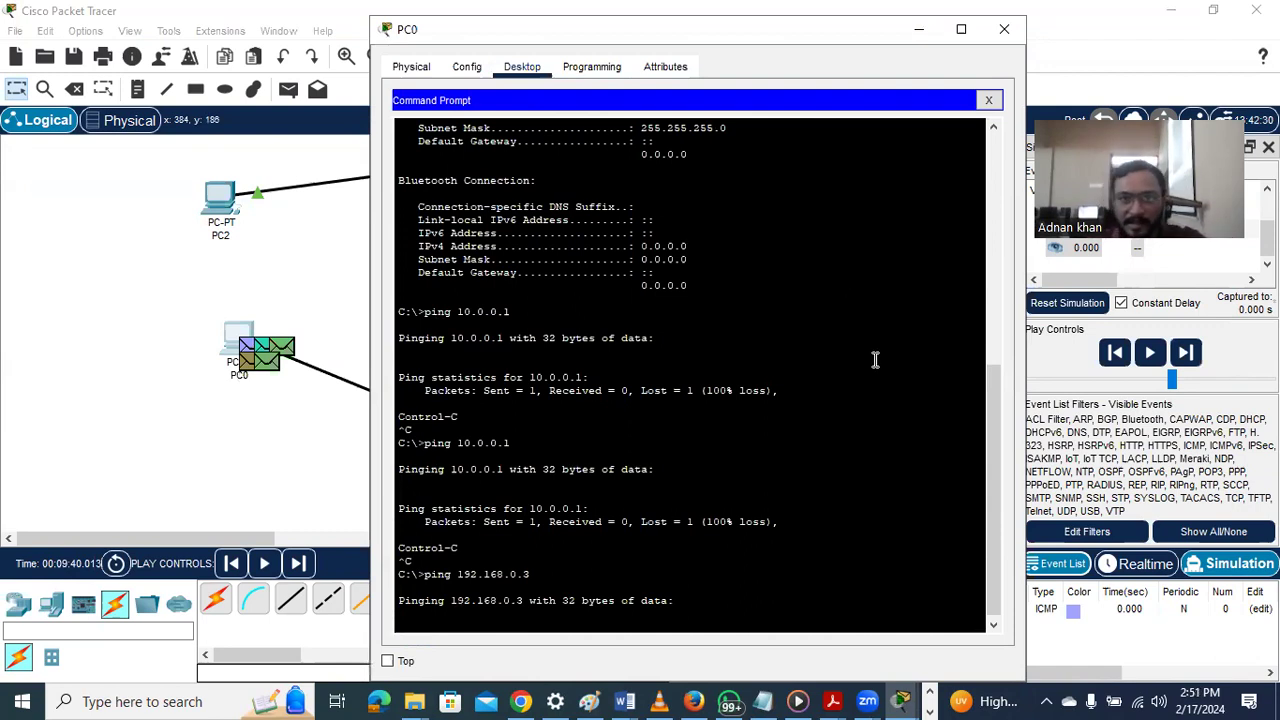
{"action": "key", "text": "ctrl+c"}
Display PC0's IP settings with ipconfig, and close its window
{"action": "type", "text": "ipc"}
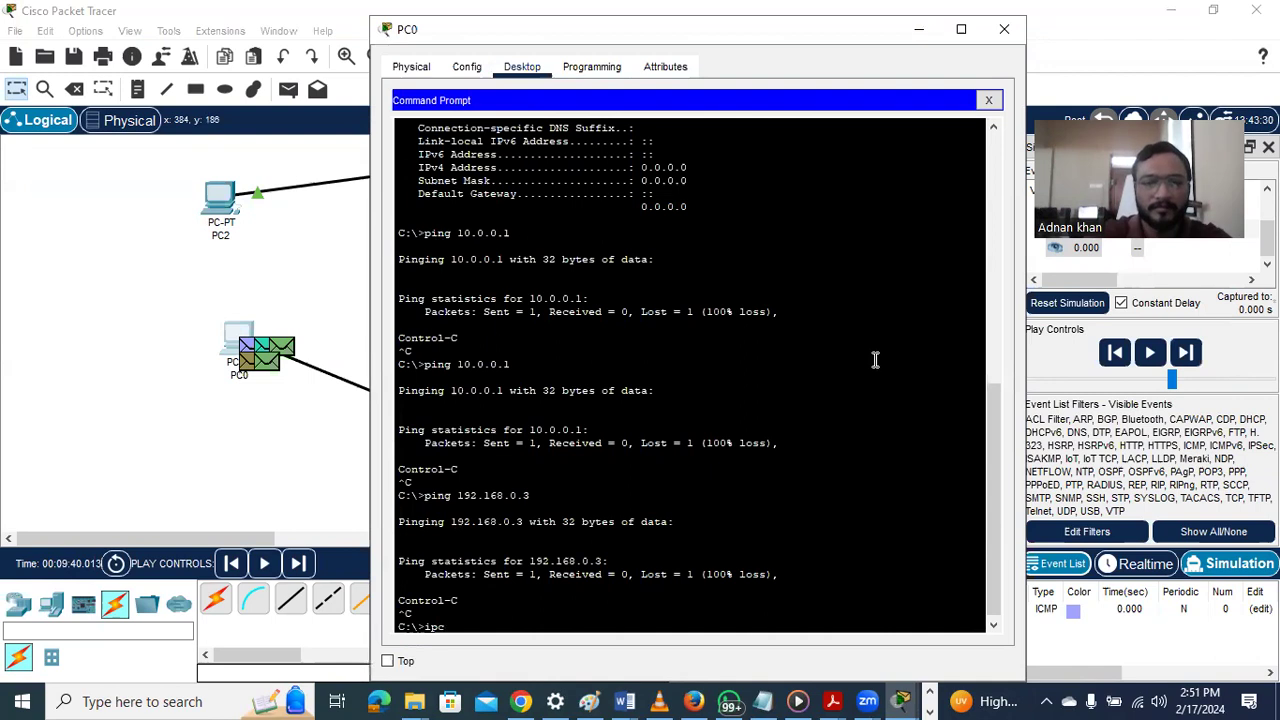
{"action": "type", "text": "onfi"}
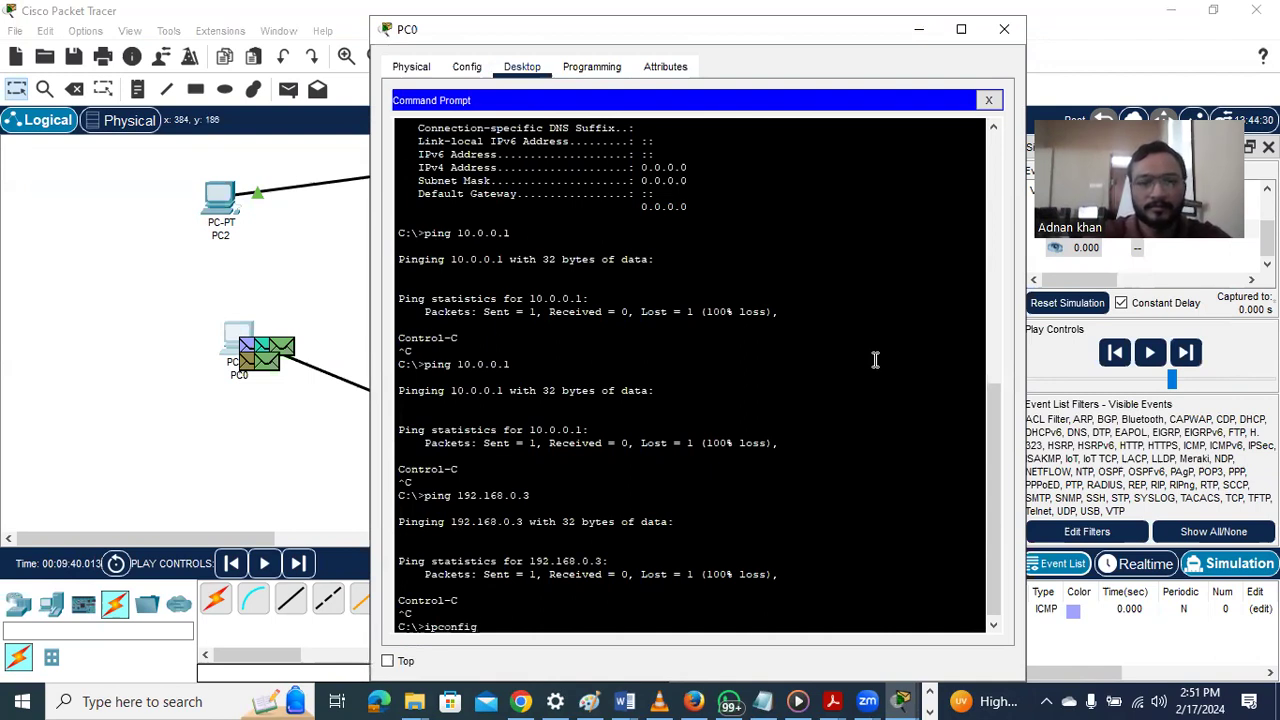
{"action": "type", "text": "g"}
{"action": "key", "text": "Return"}
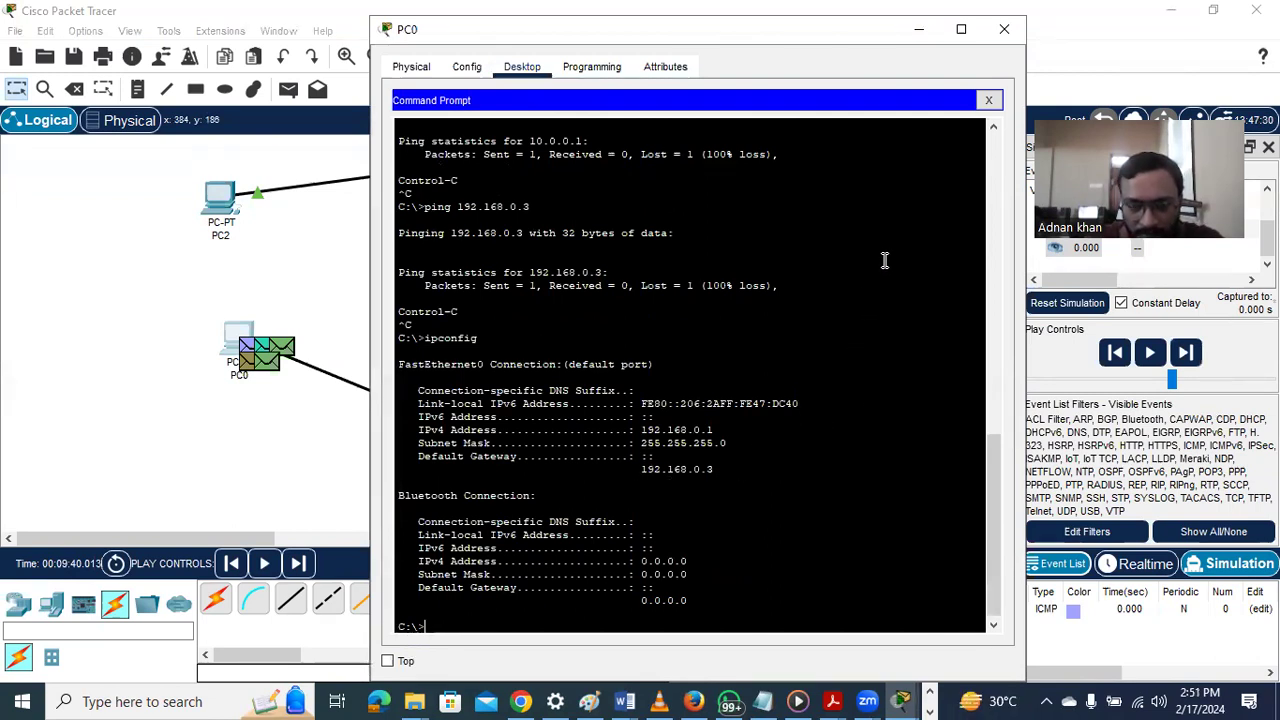
{"action": "left_click", "coordinate": [1004, 29]}
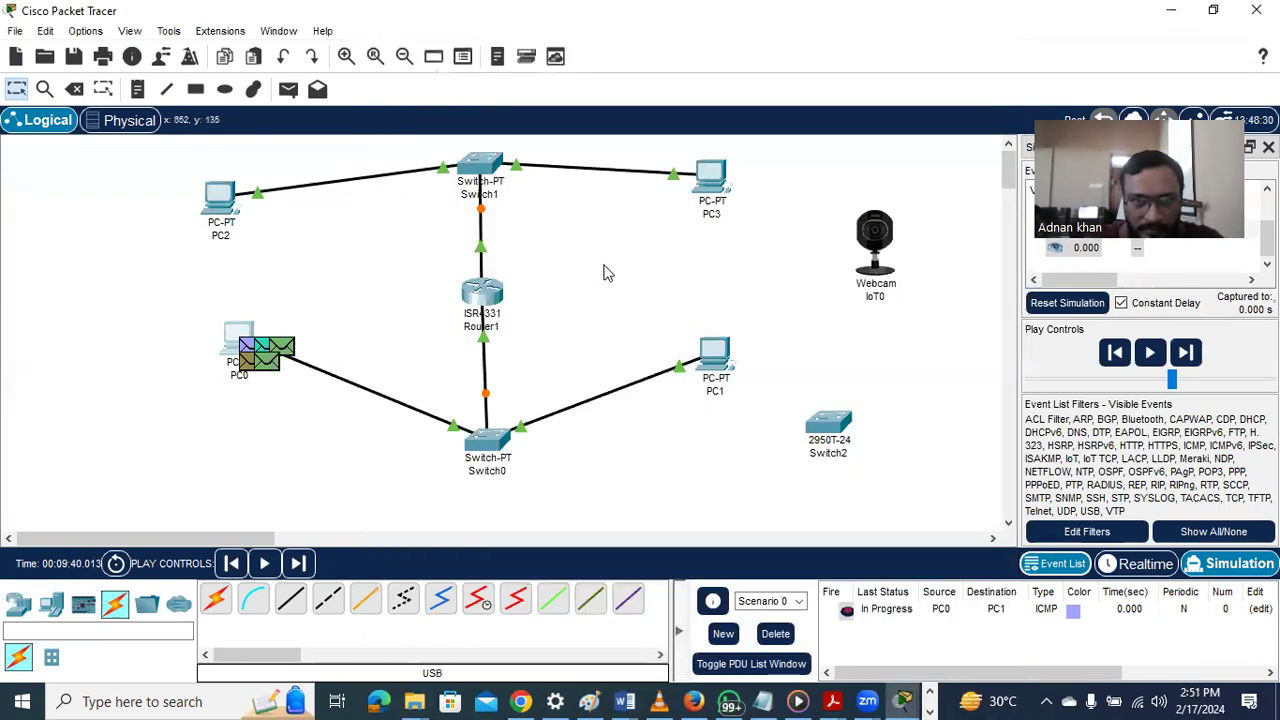
Exit configuration mode in Router1's CLI and list the interface summary with show ip int brief
{"action": "left_click", "coordinate": [478, 296]}
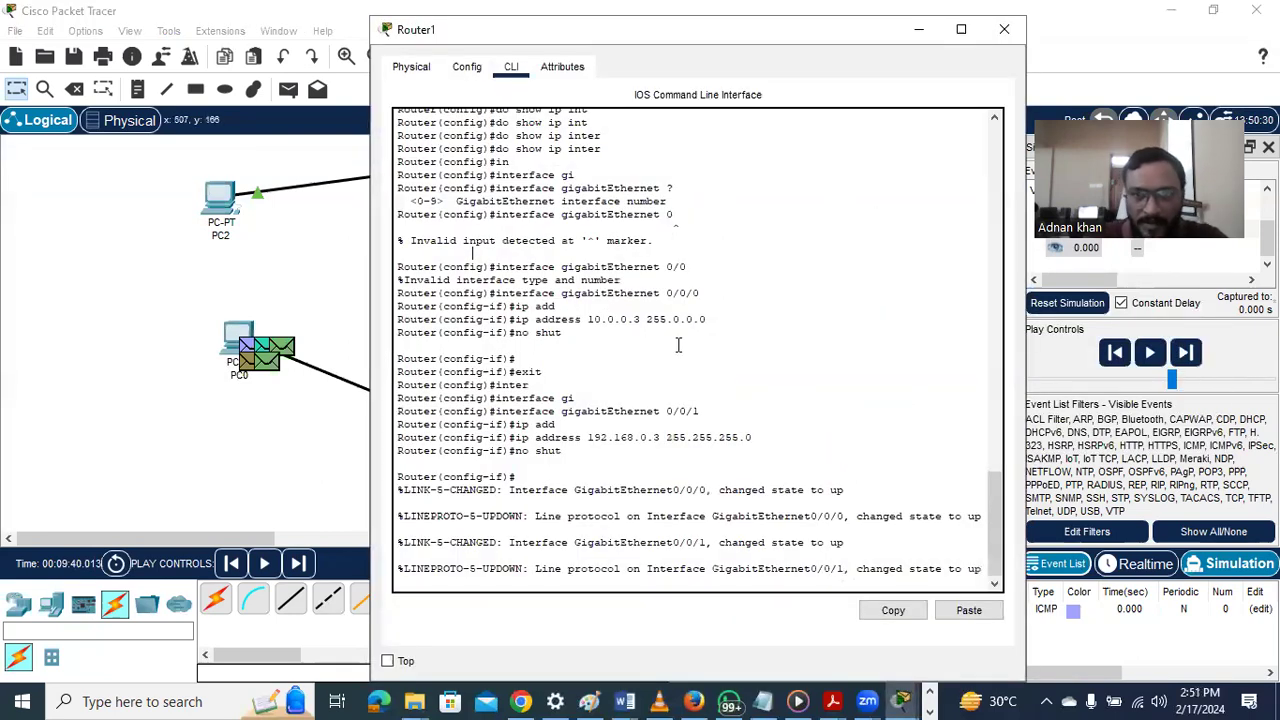
{"action": "key", "text": "Return"}
{"action": "key", "text": "Return"}
{"action": "key", "text": "Return"}
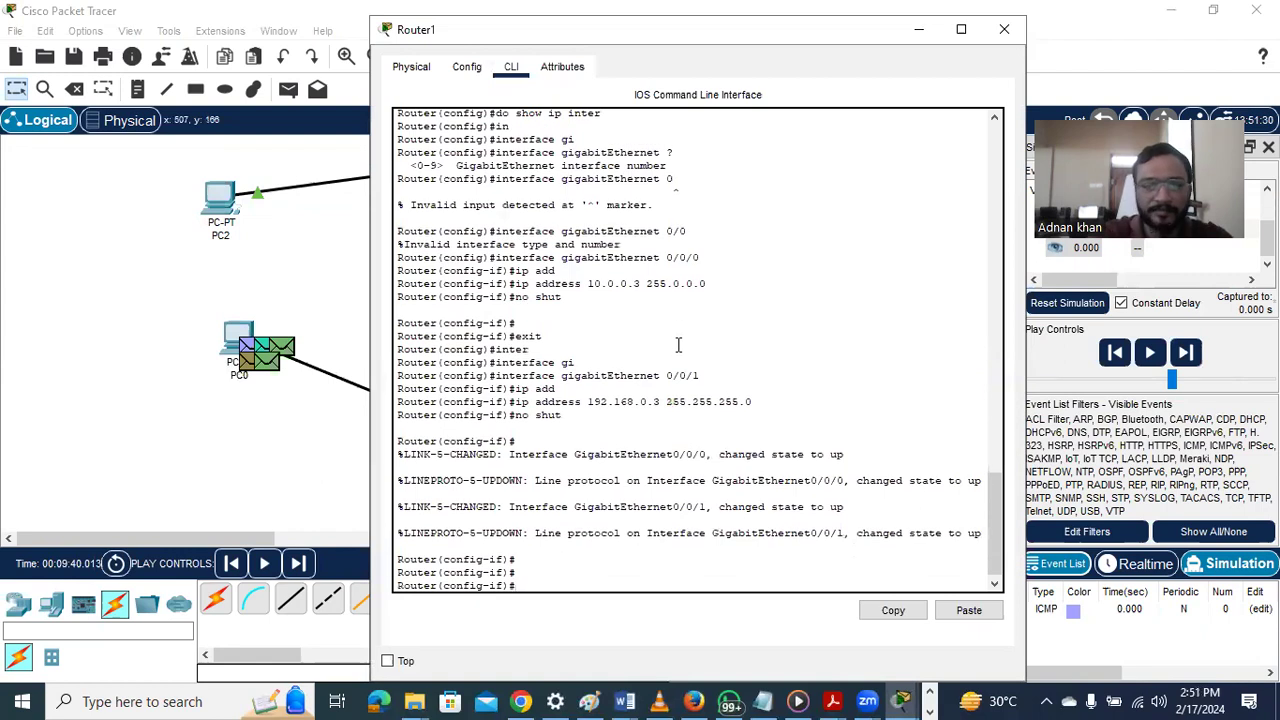
{"action": "type", "text": "exit\\"}
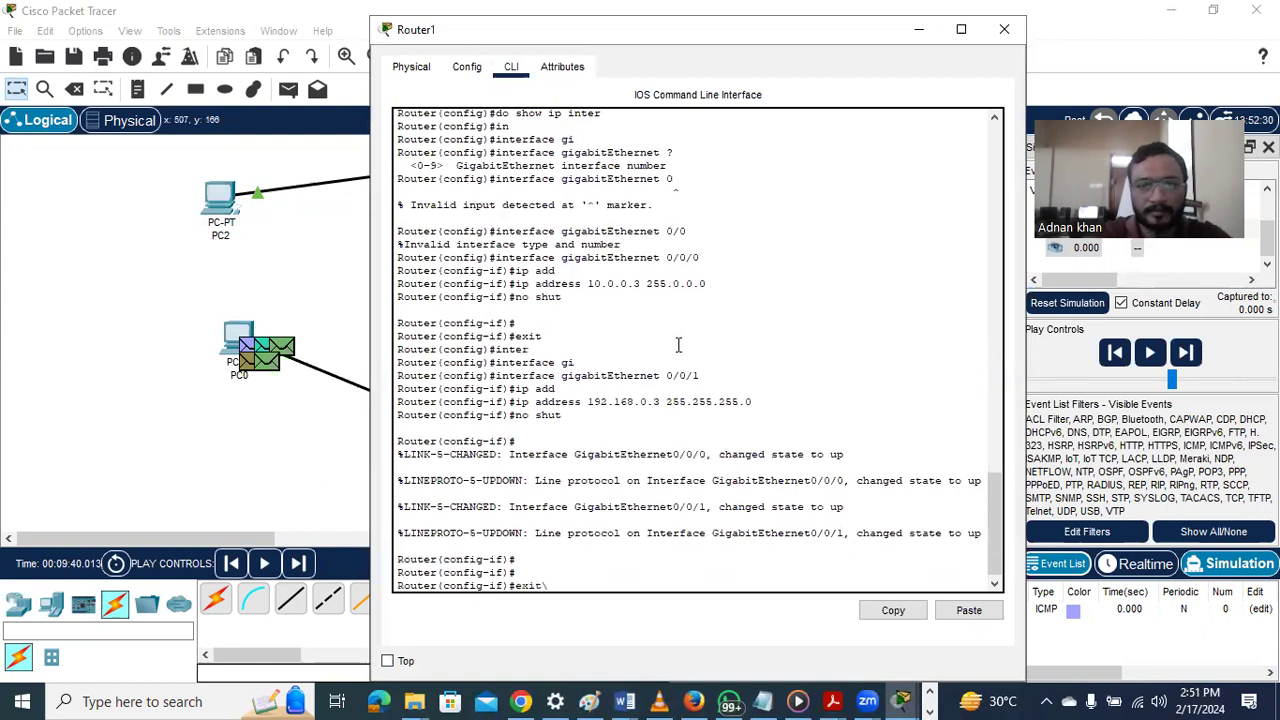
{"action": "key", "text": "Return"}
{"action": "type", "text": "exit"}
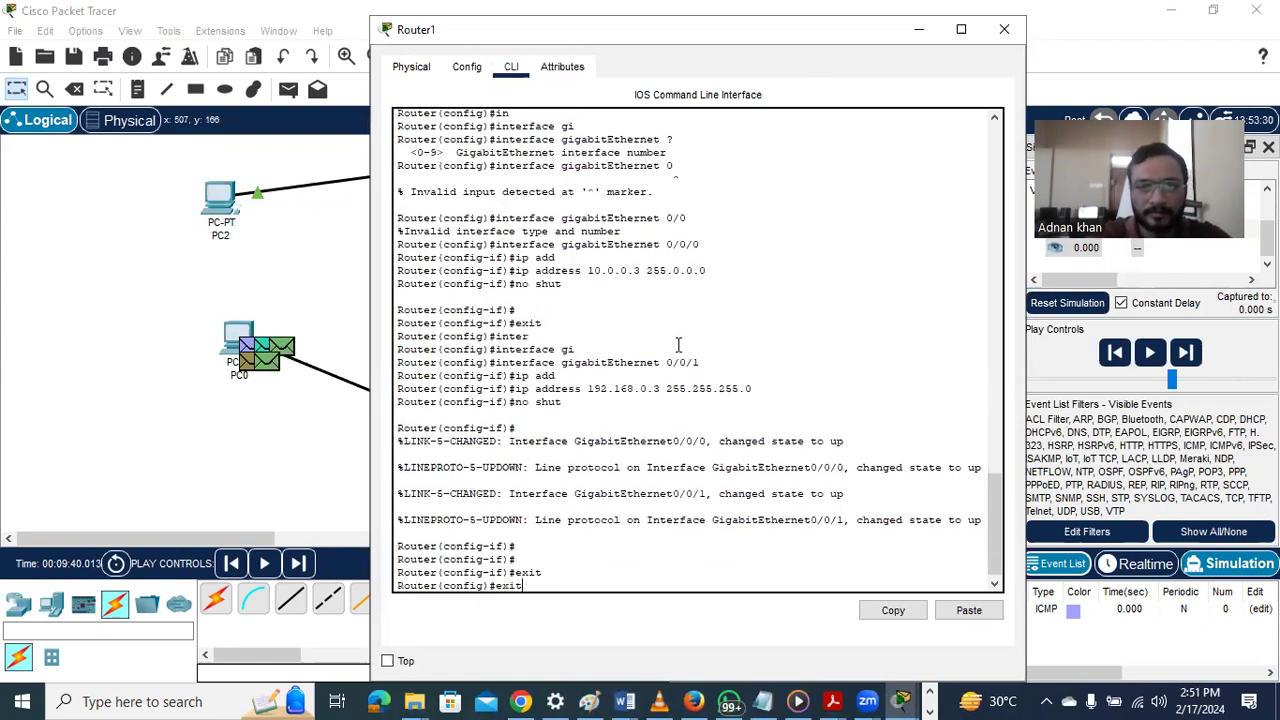
{"action": "key", "text": "Return"}
{"action": "type", "text": "show ip int br"}
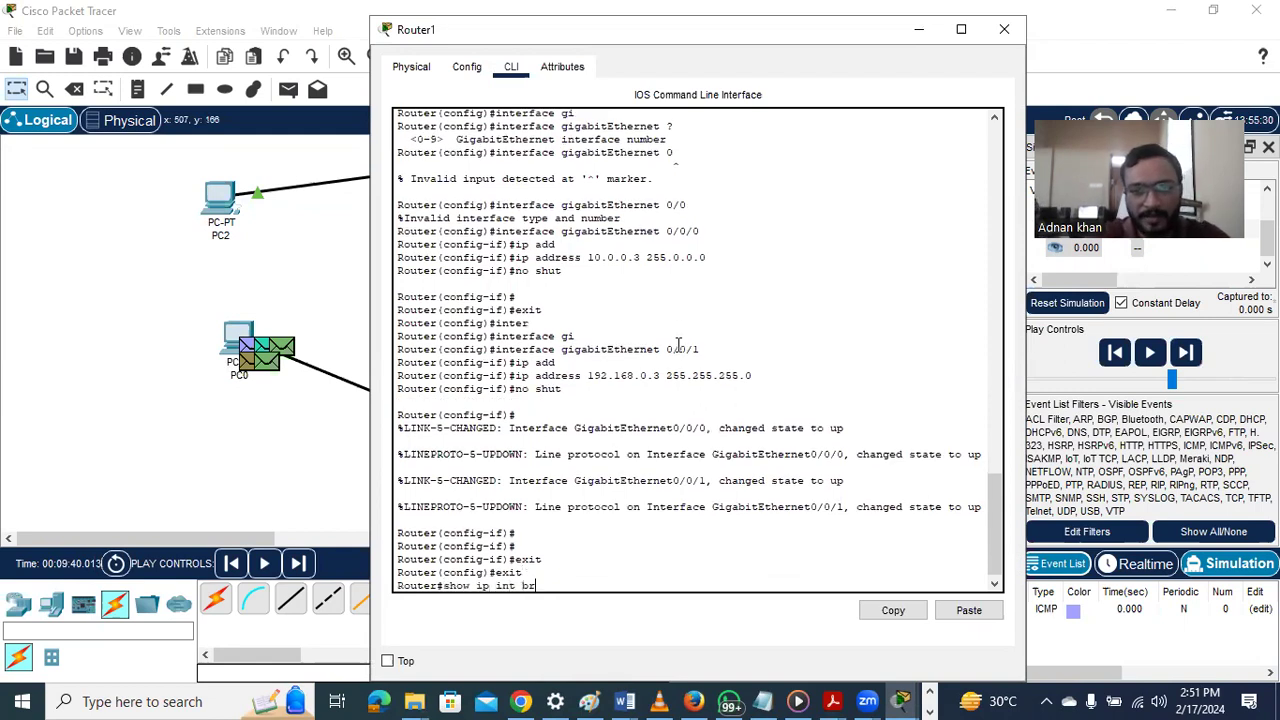
{"action": "key", "text": "Tab"}
{"action": "key", "text": "Return"}
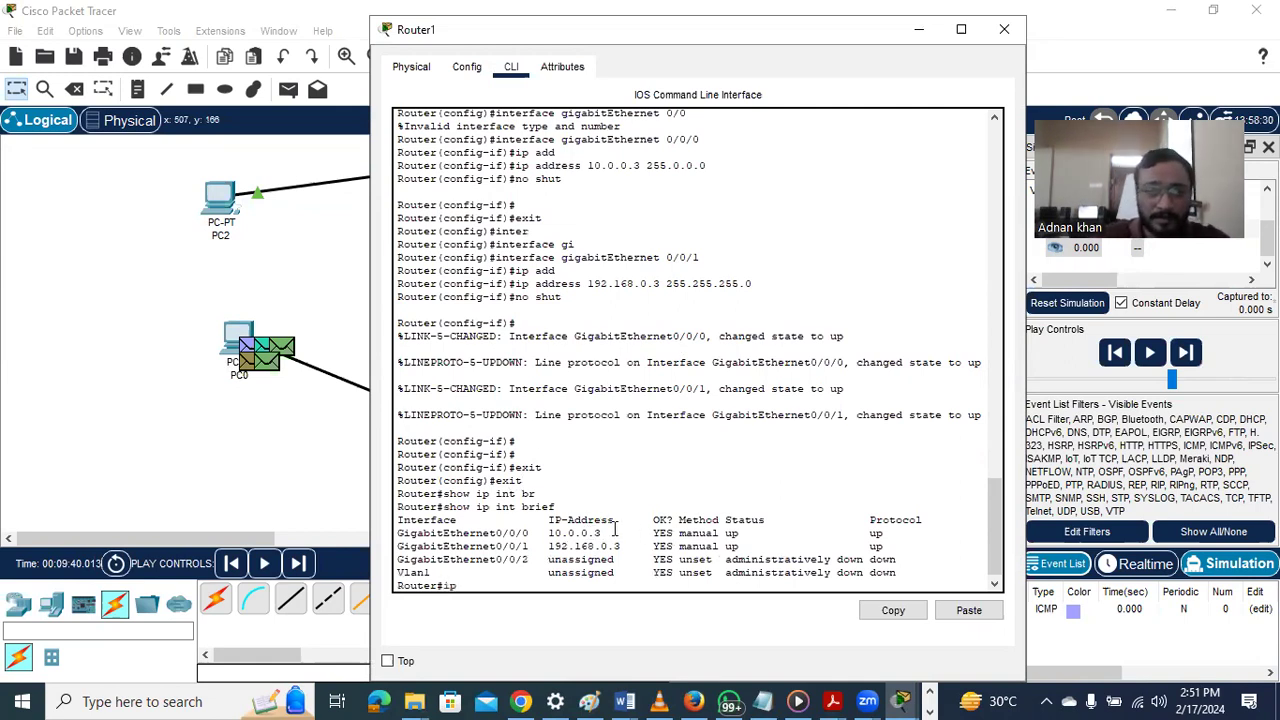
Try to run ip route at Router1's privileged prompt
{"action": "key", "text": "BackSpace"}
{"action": "key", "text": "BackSpace"}
{"action": "key", "text": "BackSpace"}
{"action": "type", "text": "te"}
{"action": "key", "text": "Return"}
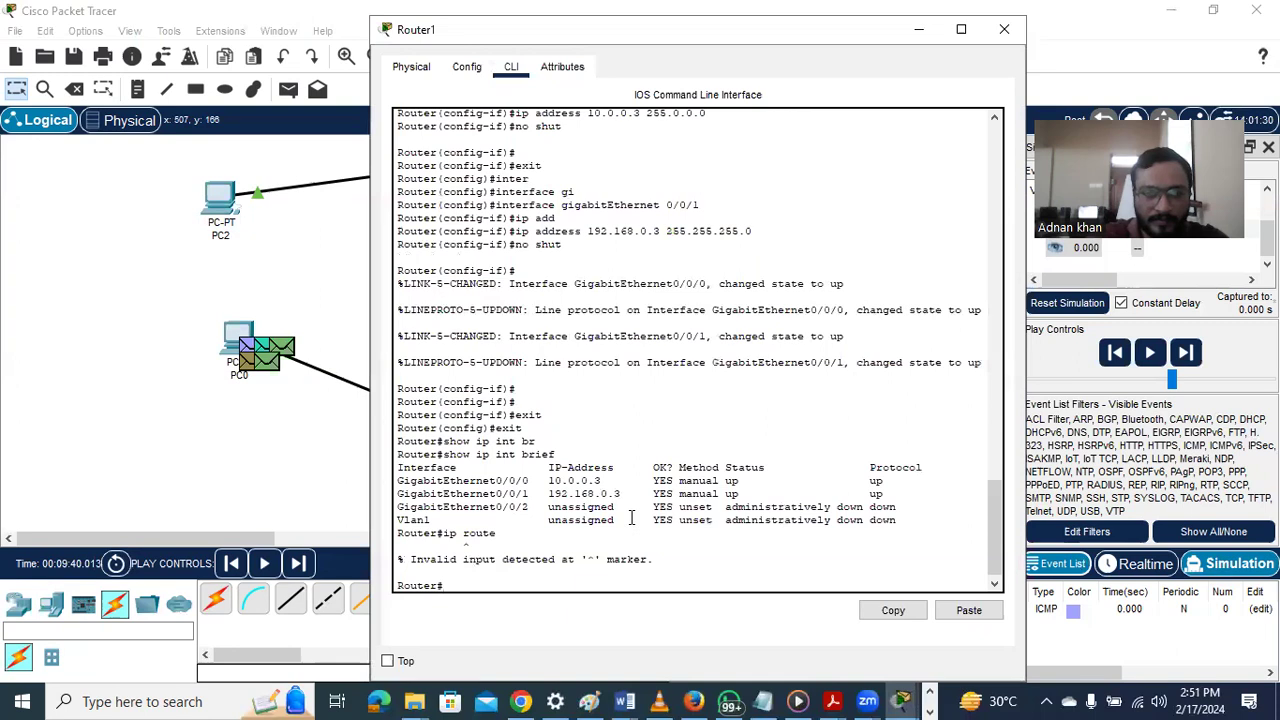
List the help options for show ip, and display Router1's routing table with show ip route
{"action": "type", "text": "show ip"}
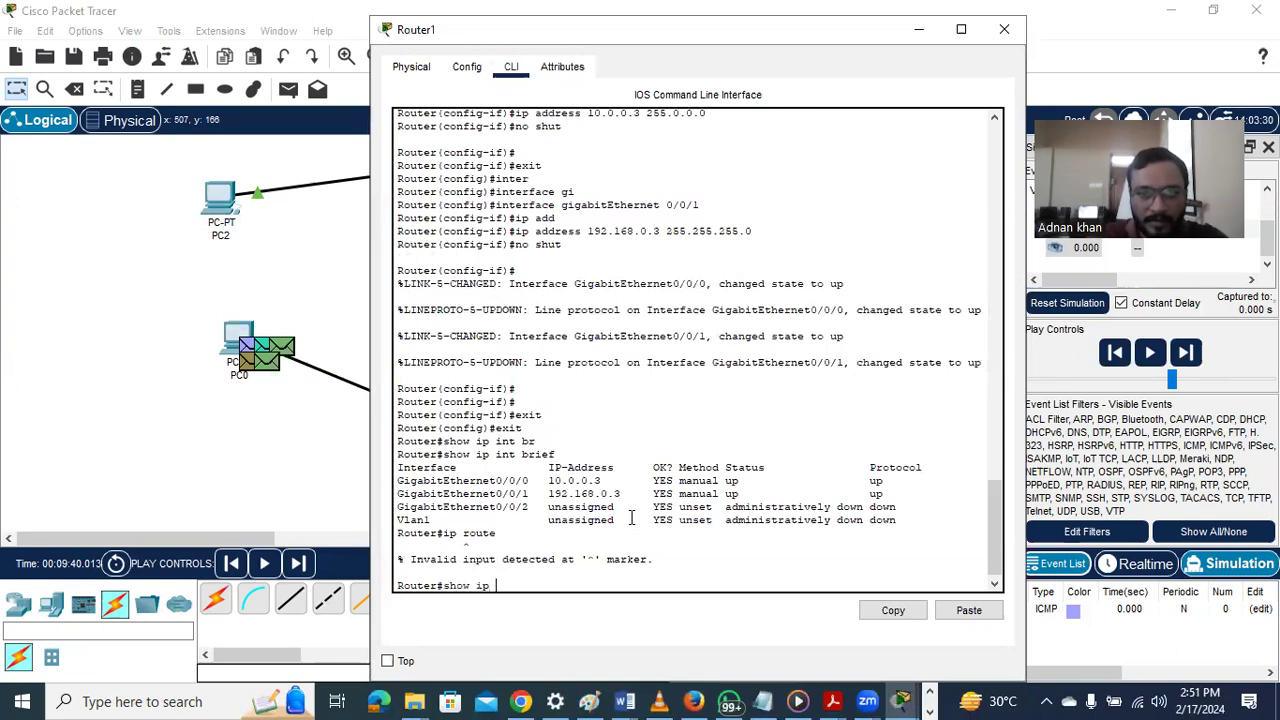
{"action": "key", "text": "Return"}
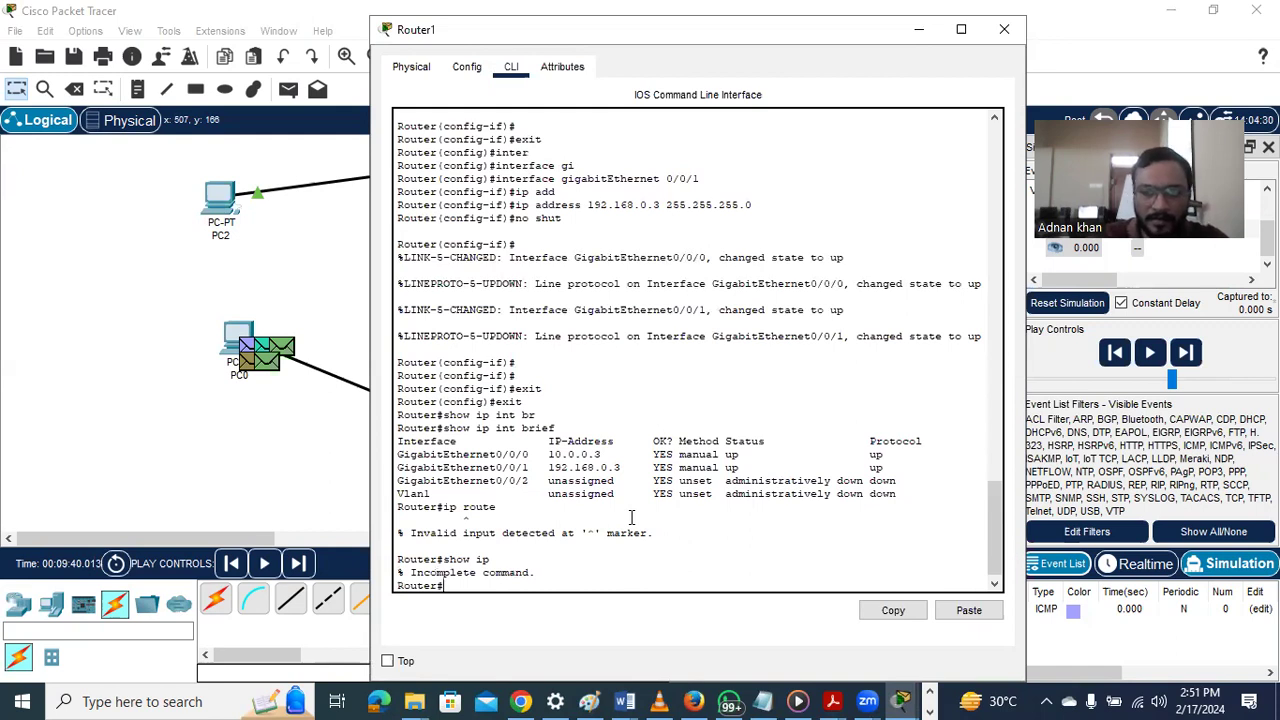
{"action": "key", "text": "Up"}
{"action": "type", "text": "?"}
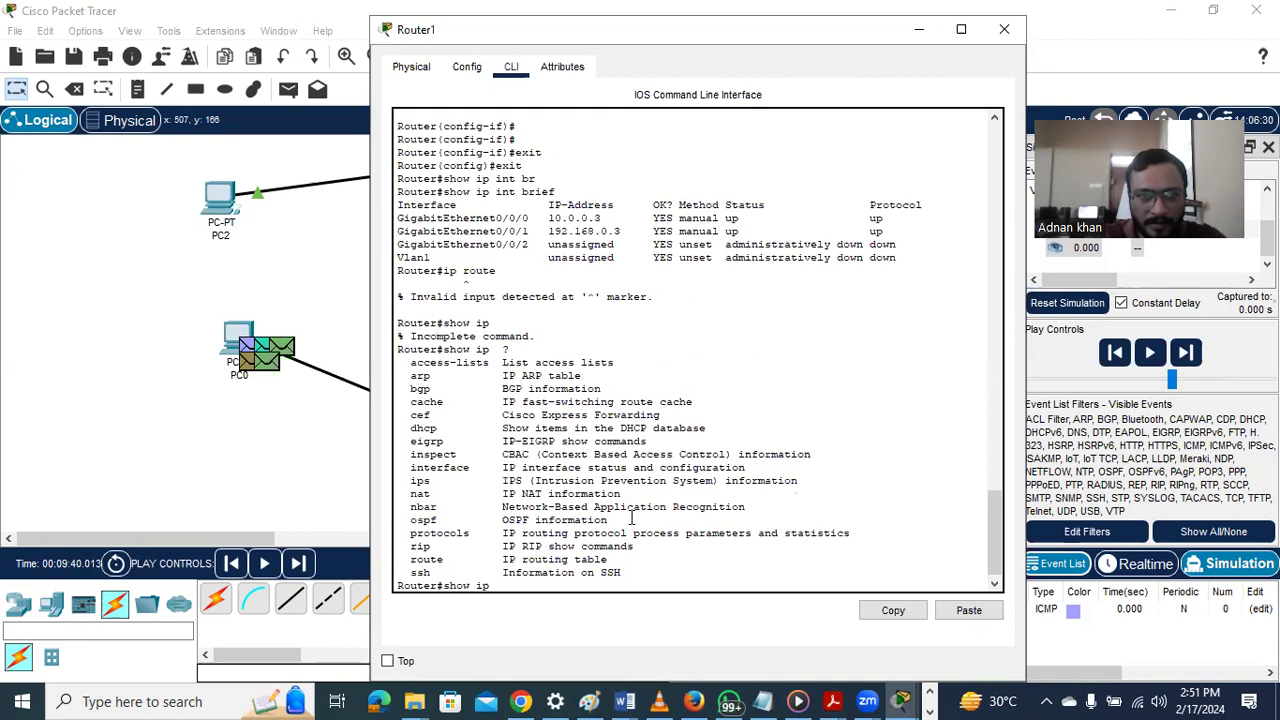
{"action": "type", "text": "r"}
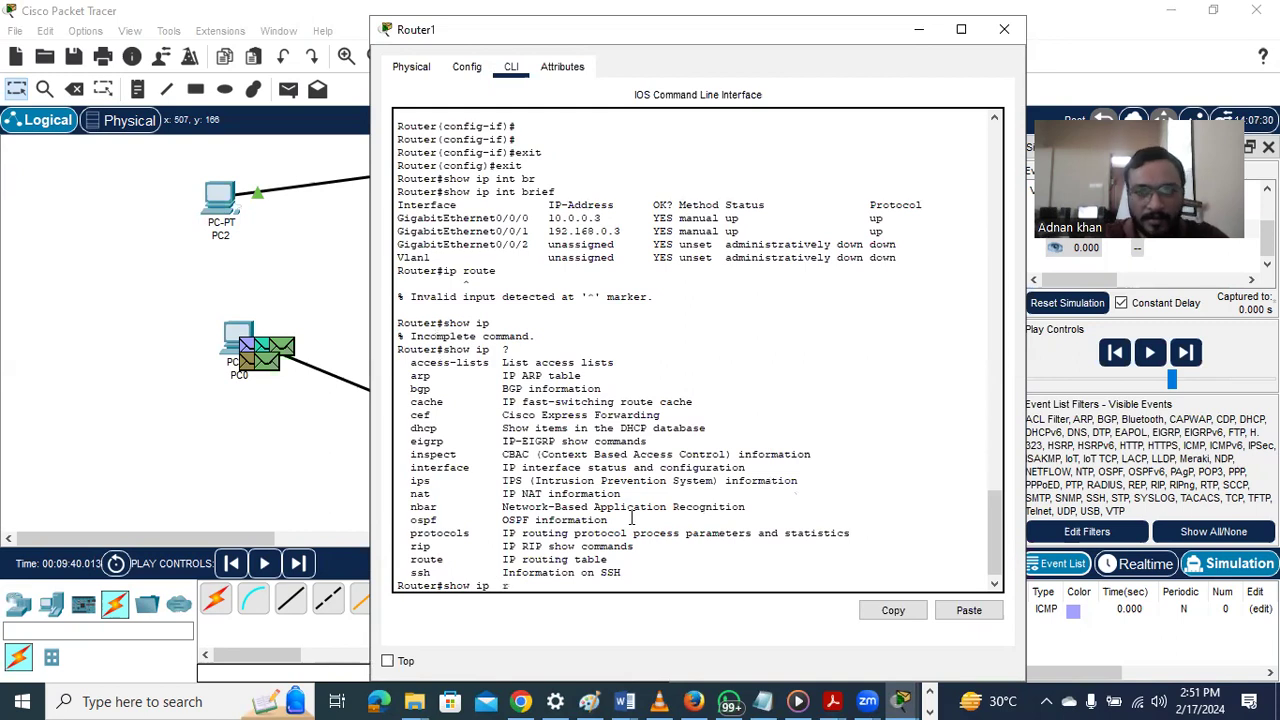
{"action": "type", "text": "o"}
{"action": "key", "text": "Tab"}
{"action": "type", "text": "?"}
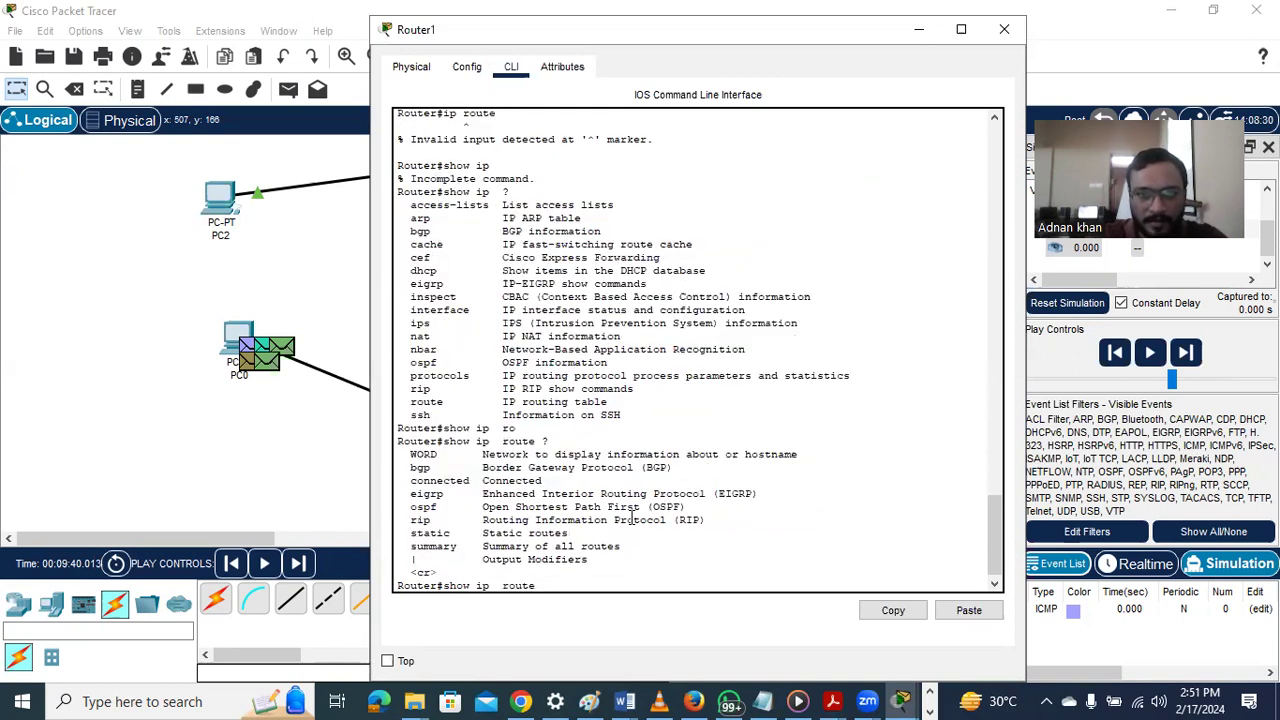
{"action": "key", "text": "Return"}
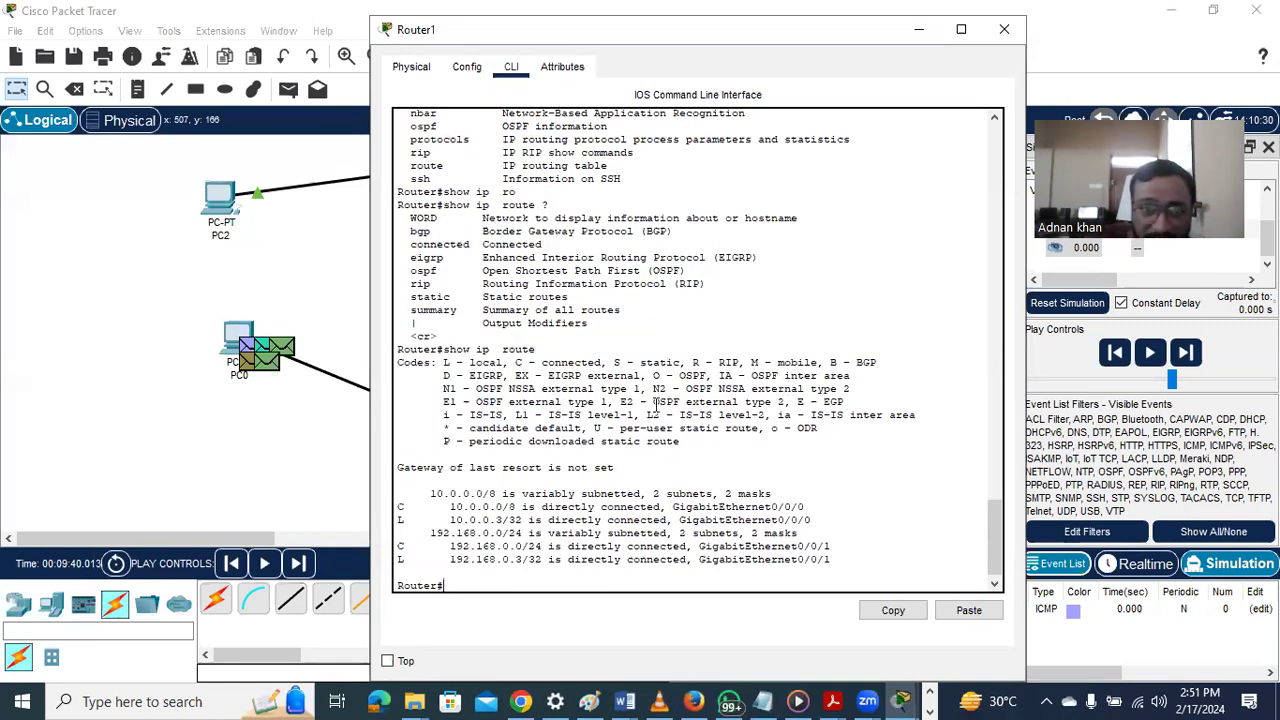
Examine the routing table's entries for the 10.0.0.0/8 and 192.168.0.0/24 networks and their GigabitEthernet interfaces
{"action": "scroll", "coordinate": [580, 430], "scroll_direction": "down", "scroll_amount": 1}
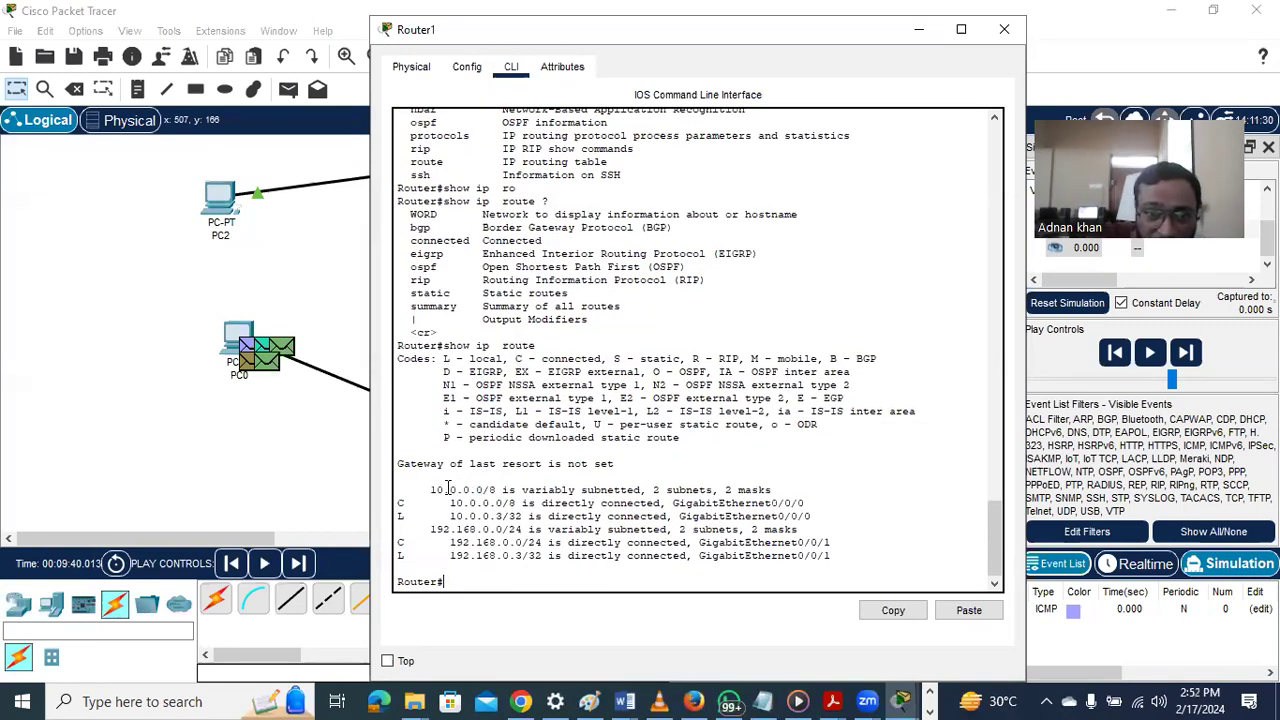
{"action": "left_click_drag", "start_coordinate": [428, 489], "coordinate": [654, 489]}
{"action": "left_click", "coordinate": [654, 489]}
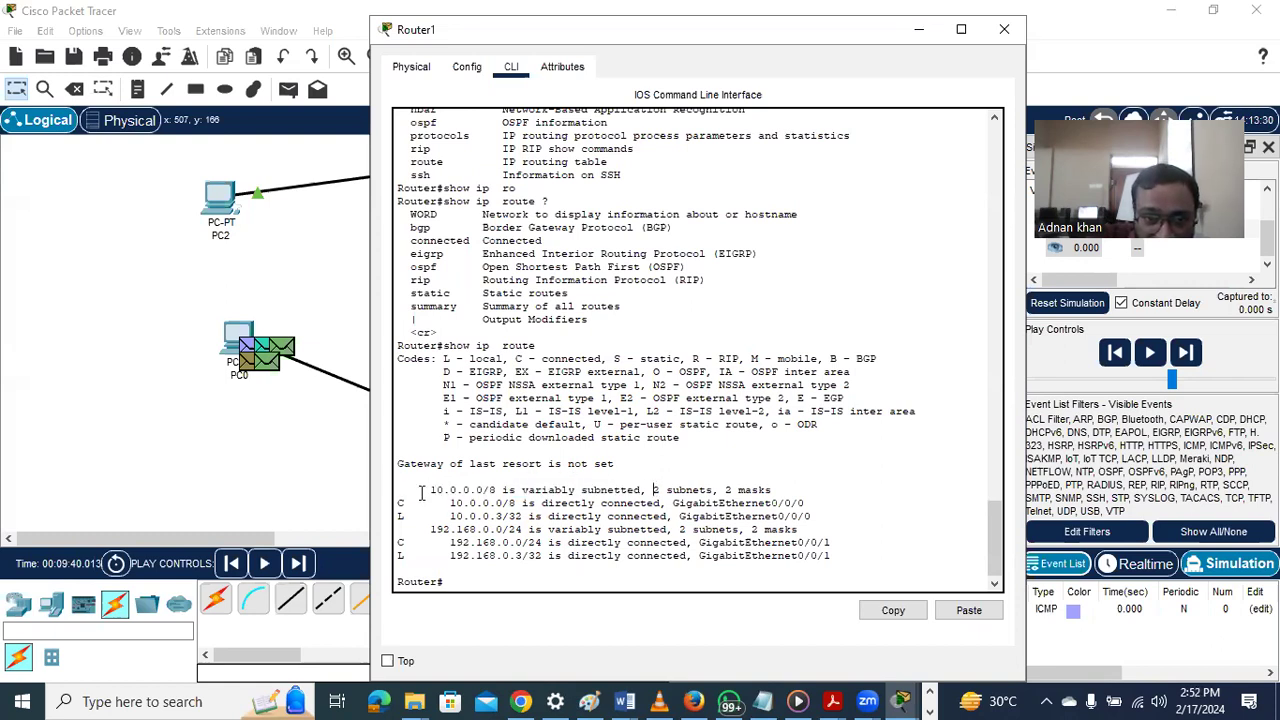
{"action": "left_click_drag", "start_coordinate": [450, 503], "coordinate": [815, 505]}
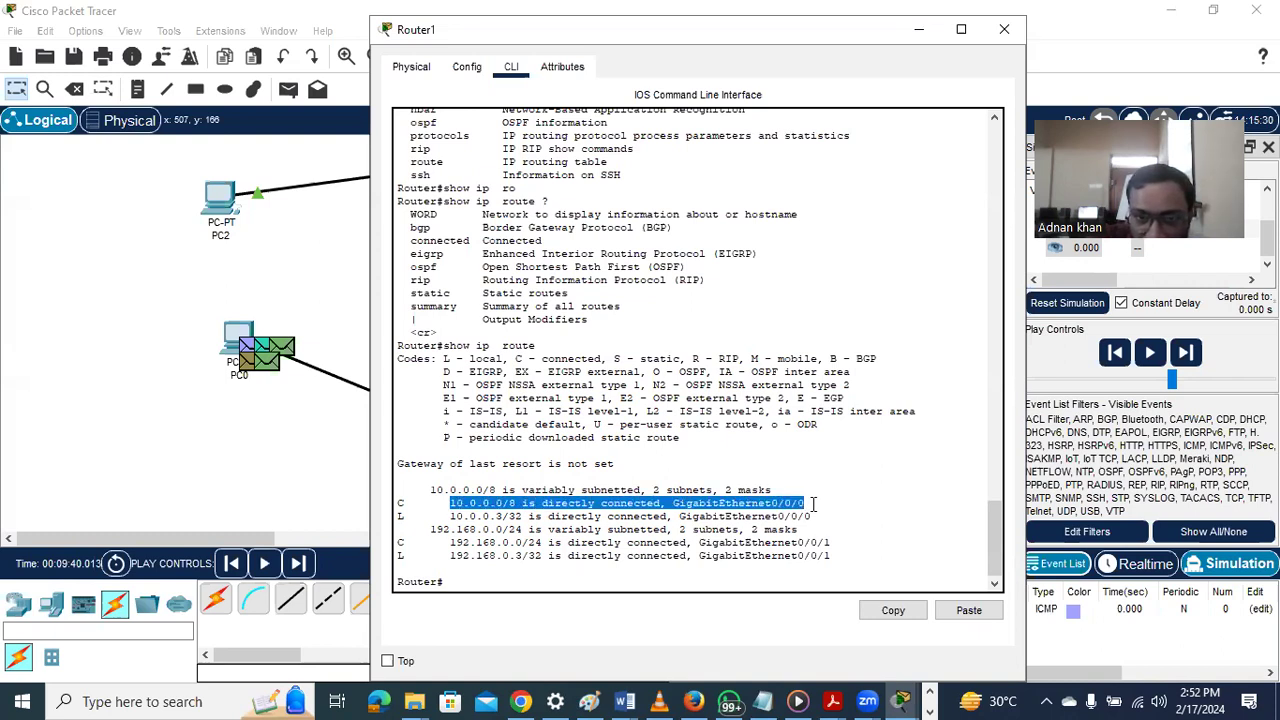
{"action": "left_click", "coordinate": [815, 505]}
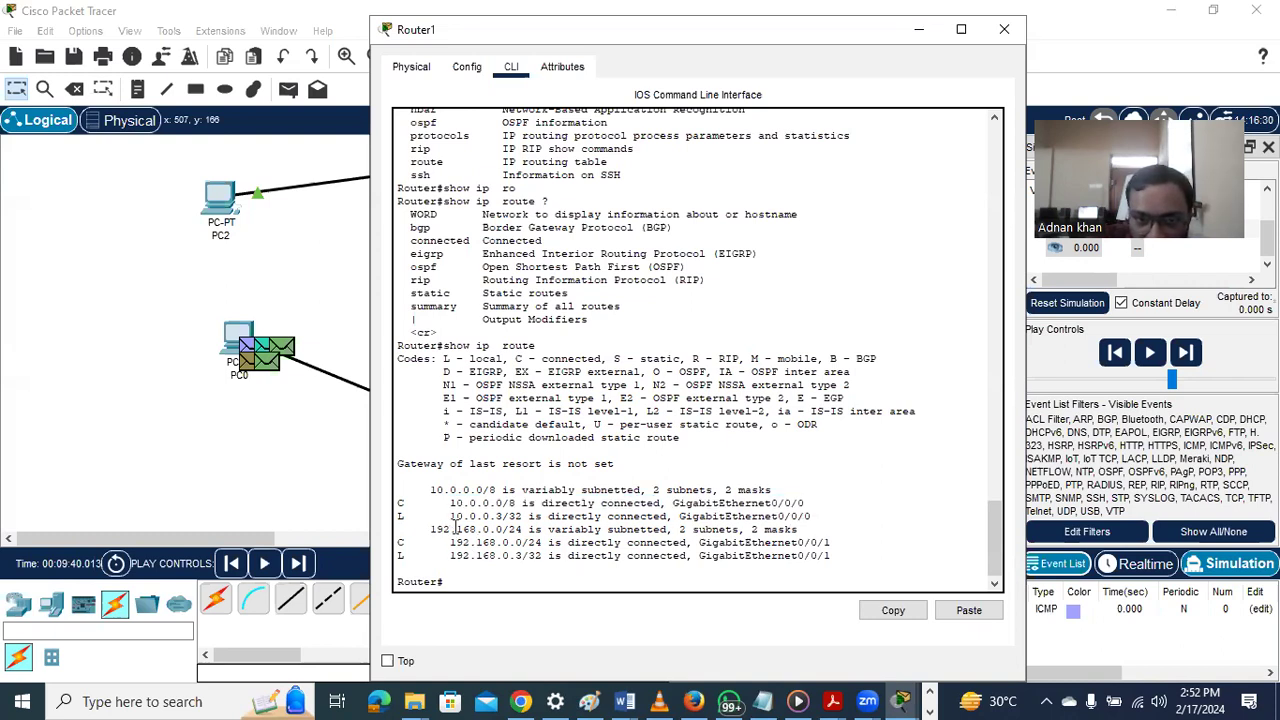
{"action": "left_click_drag", "start_coordinate": [460, 527], "coordinate": [518, 528]}
{"action": "left_click", "coordinate": [826, 542]}
{"action": "left_click_drag", "start_coordinate": [827, 542], "coordinate": [702, 540]}
{"action": "left_click", "coordinate": [702, 540]}
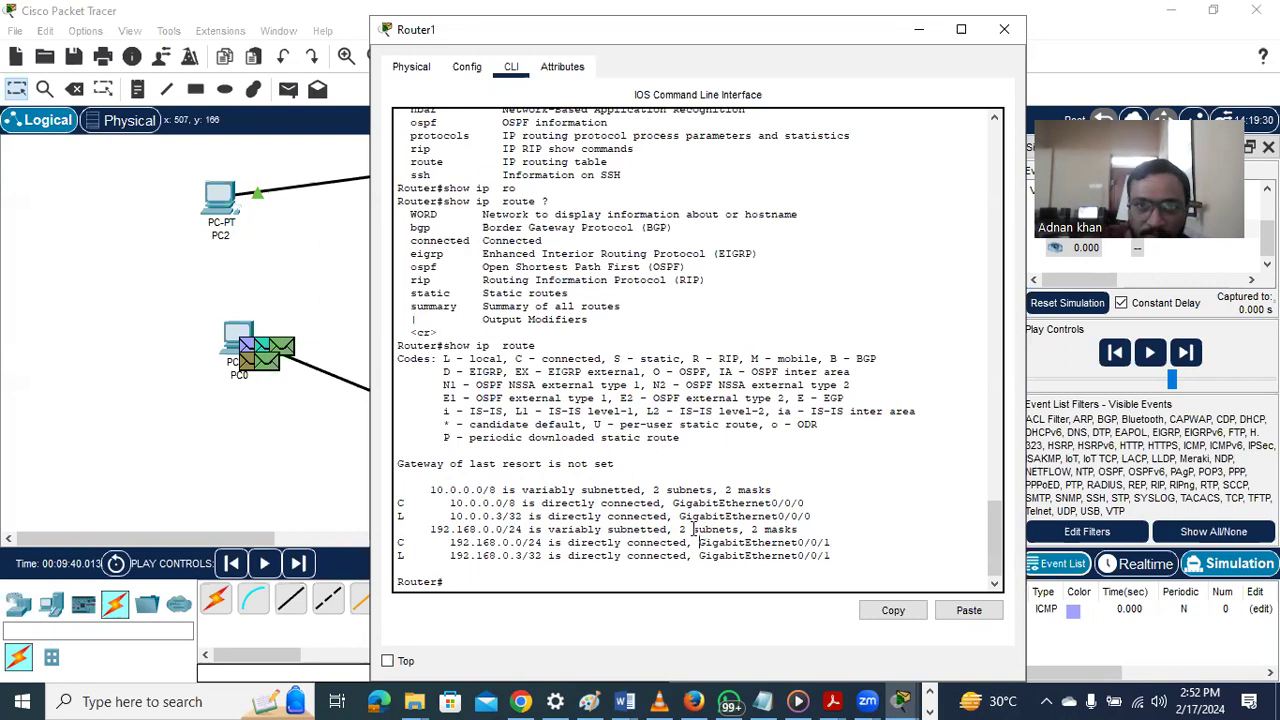
Ping 10.0.0.1 from Router1's CLI, and close the router's window
{"action": "key", "text": "Return"}
{"action": "key", "text": "Return"}
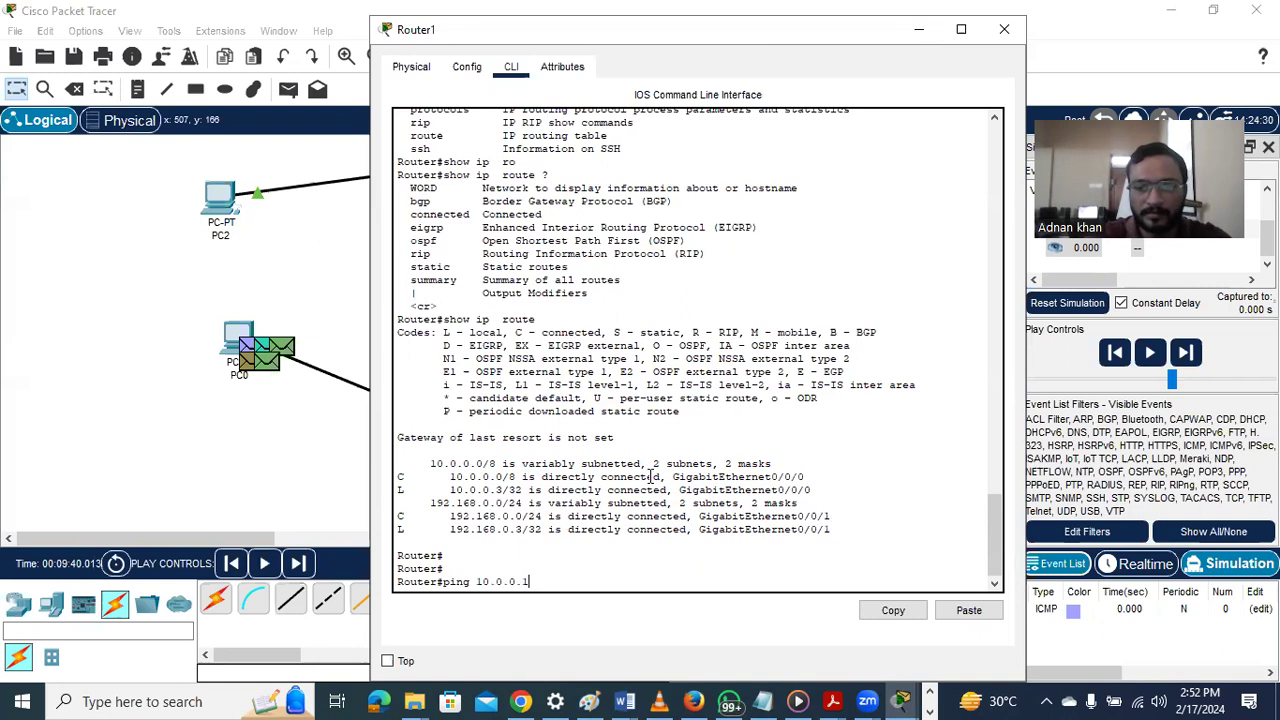
{"action": "type", "text": "ping 10.0.0.1"}
{"action": "key", "text": "Return"}
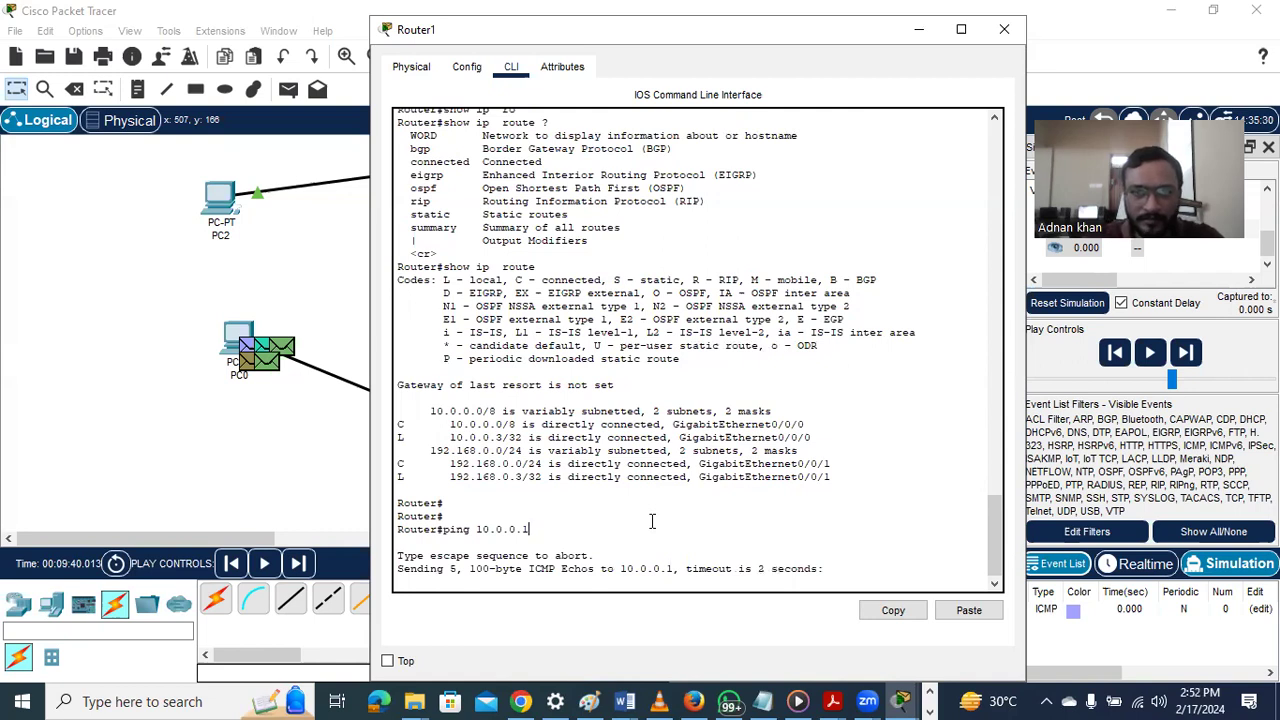
{"action": "left_click", "coordinate": [1004, 29]}
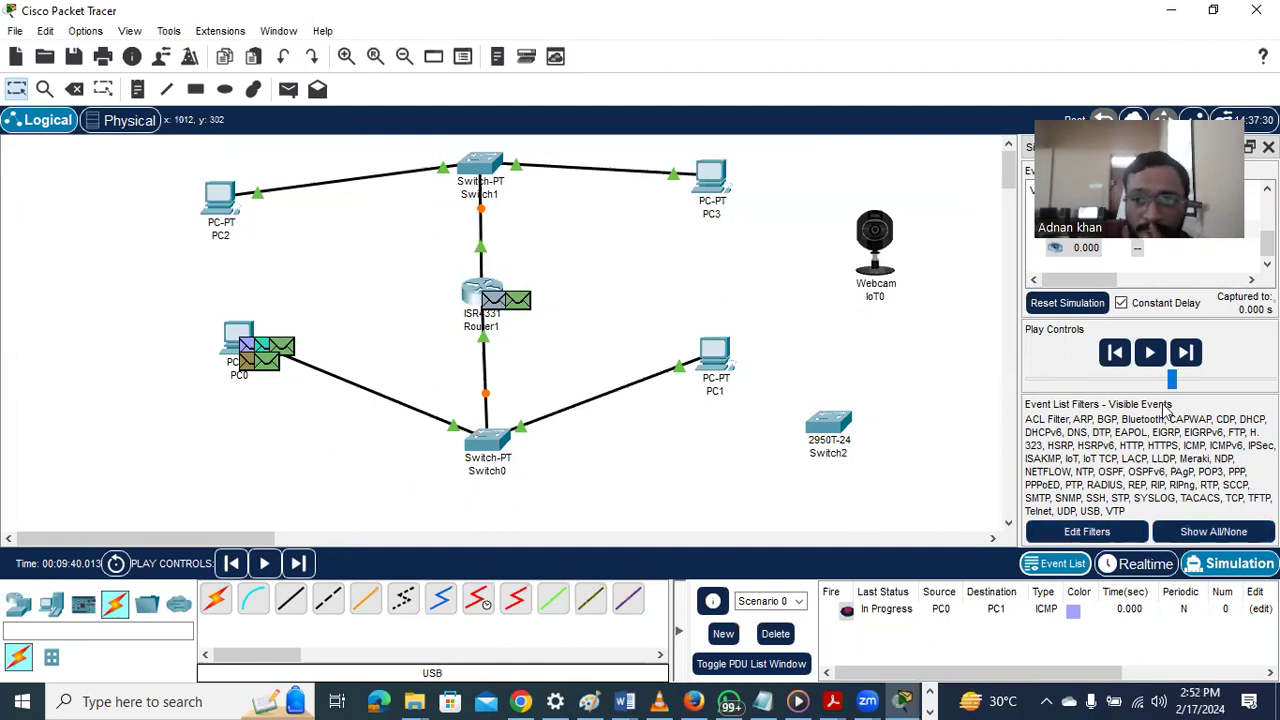
Play the simulation to process the queued packets, and switch the network to Realtime mode
{"action": "left_click", "coordinate": [1151, 352]}
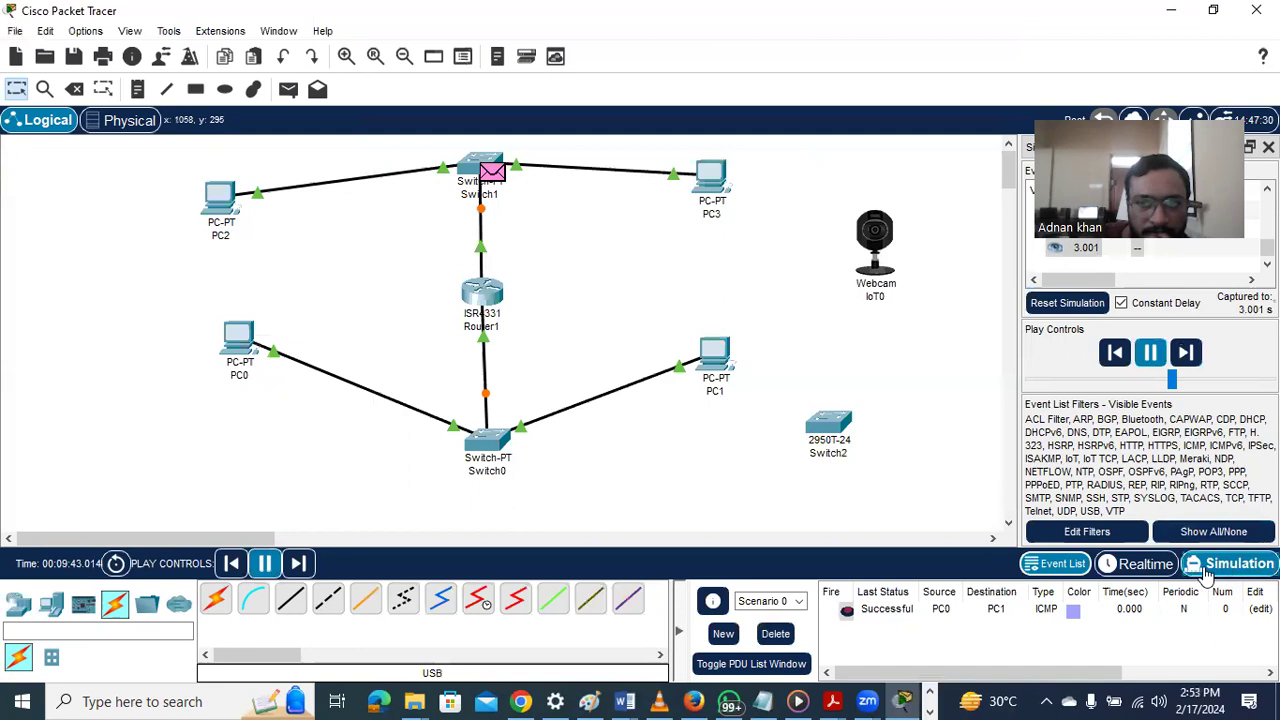
{"action": "left_click", "coordinate": [1140, 564]}
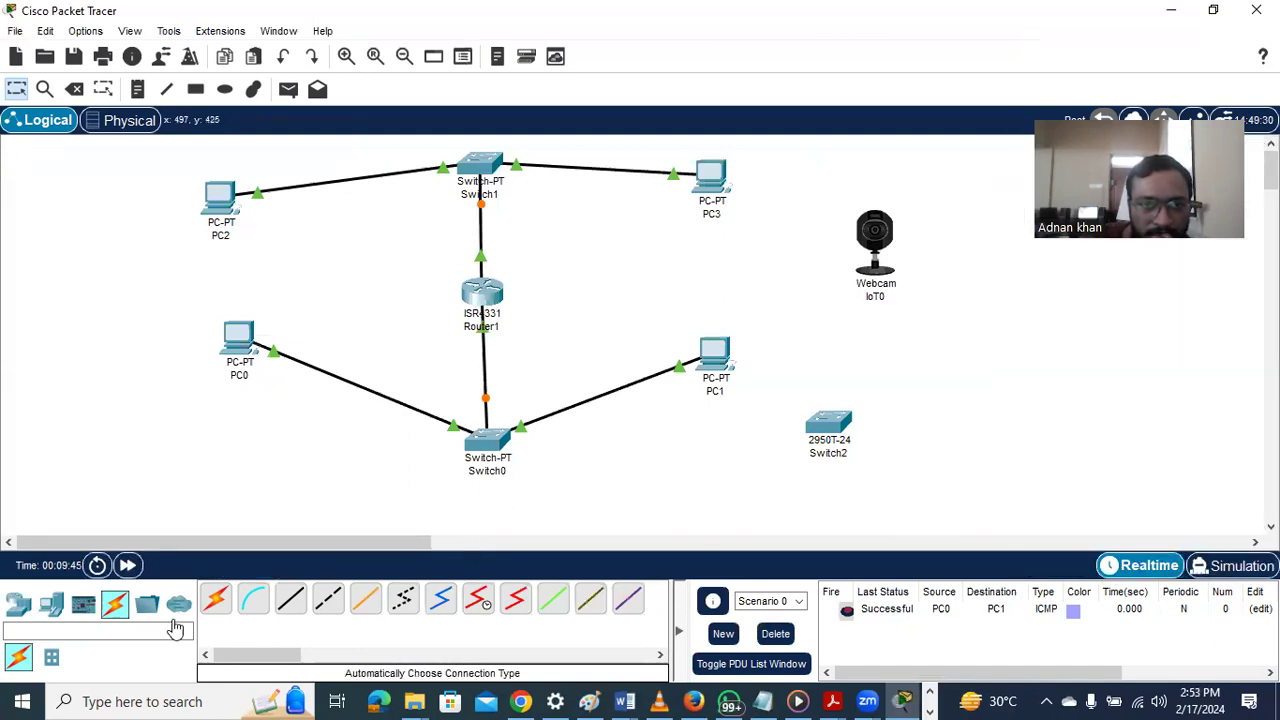
Open PC0's desktop tools and leave the Terminal Configuration window to return to its Command Prompt
{"action": "left_click", "coordinate": [238, 340]}
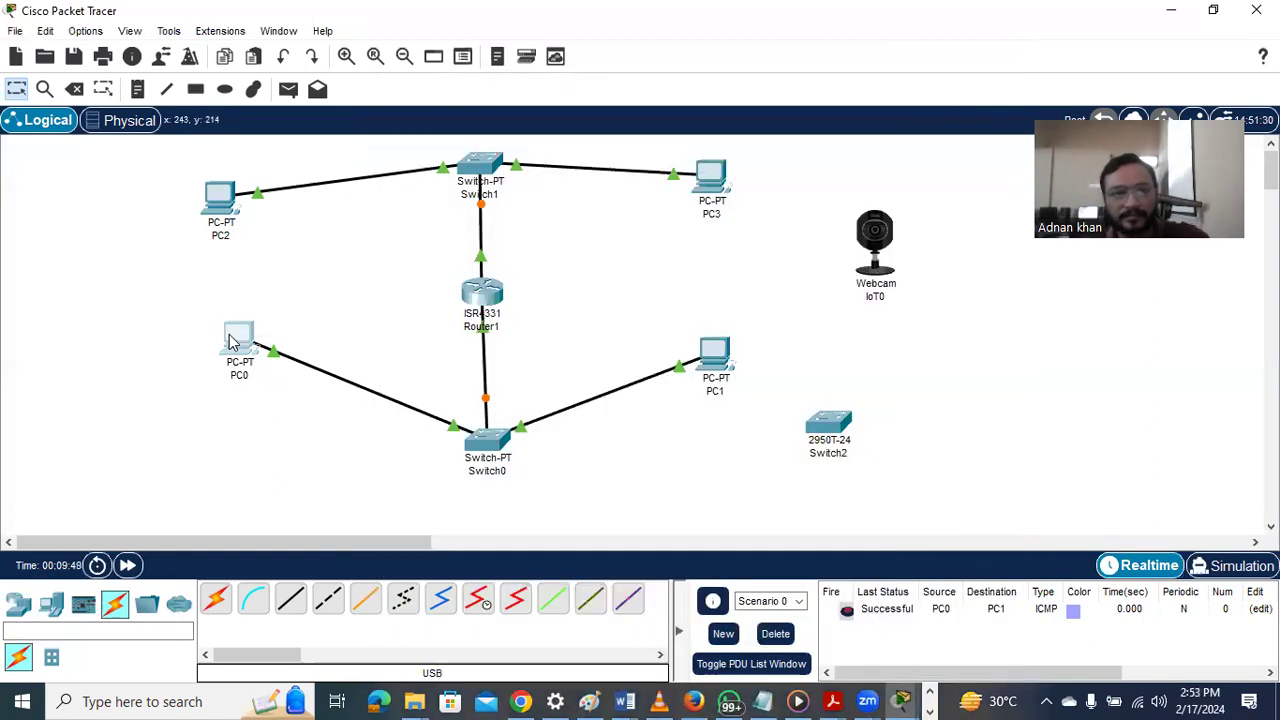
{"action": "double_click", "coordinate": [235, 342]}
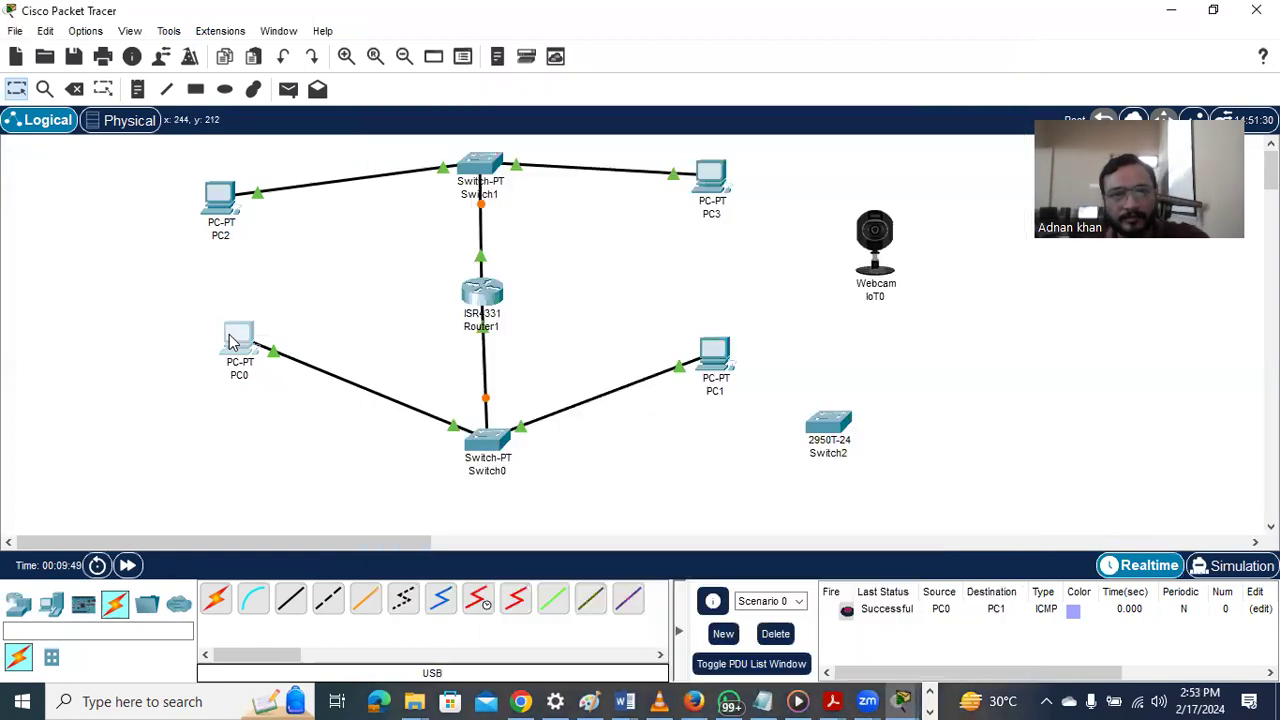
{"action": "left_click", "coordinate": [650, 182]}
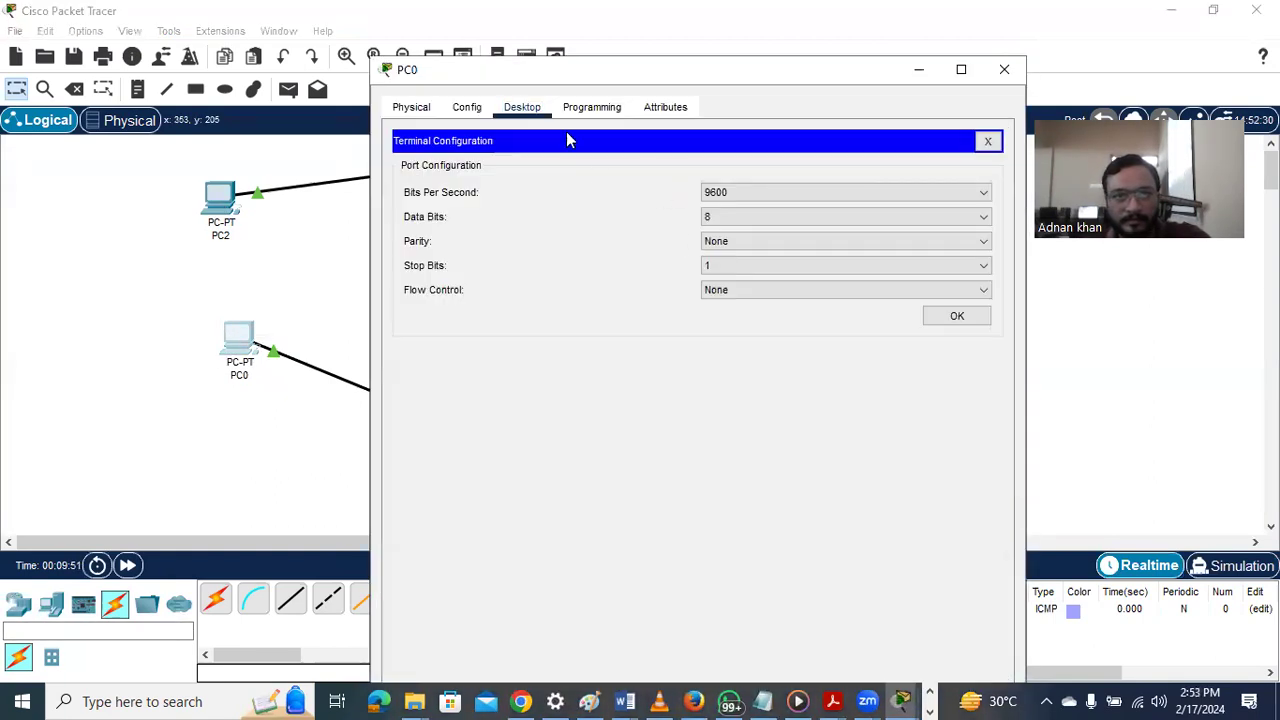
{"action": "left_click", "coordinate": [466, 107]}
{"action": "left_click", "coordinate": [522, 107]}
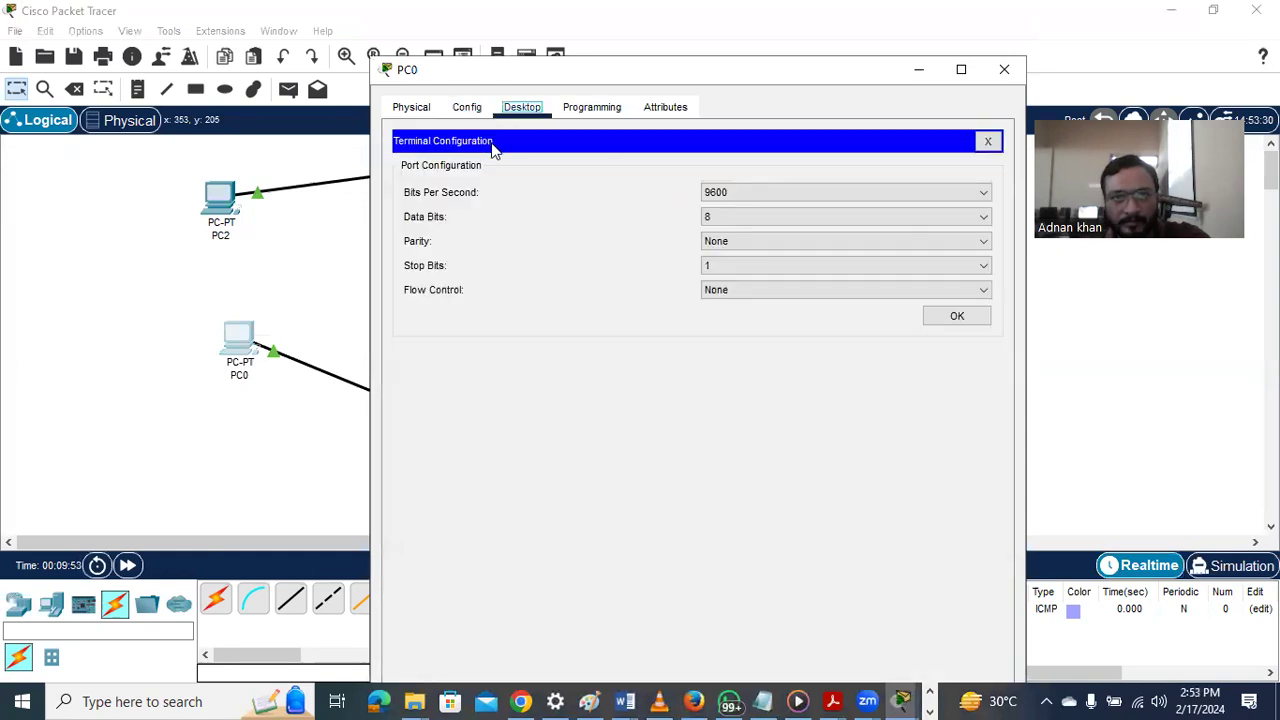
{"action": "left_click", "coordinate": [985, 139]}
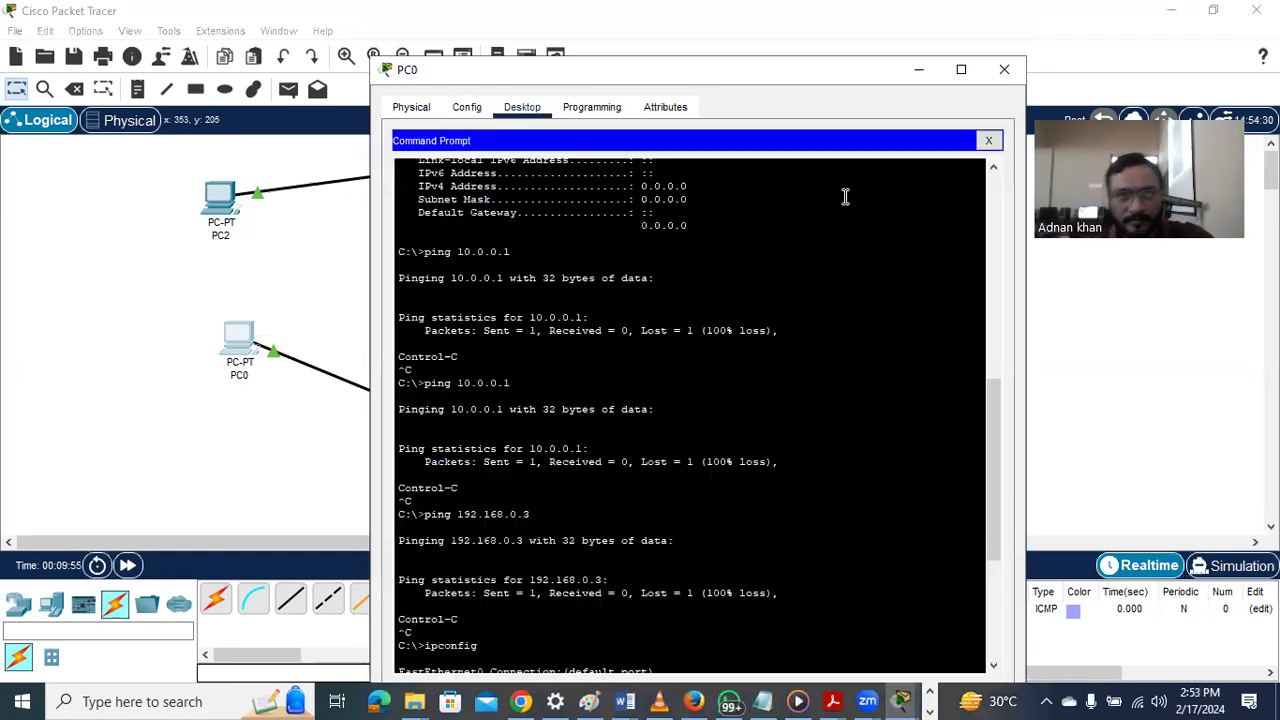
Ping 192.168.0.3, the default gateway, from PC0's Command Prompt
{"action": "left_click", "coordinate": [822, 199]}
{"action": "scroll", "coordinate": [789, 303], "scroll_direction": "down", "scroll_amount": 7}
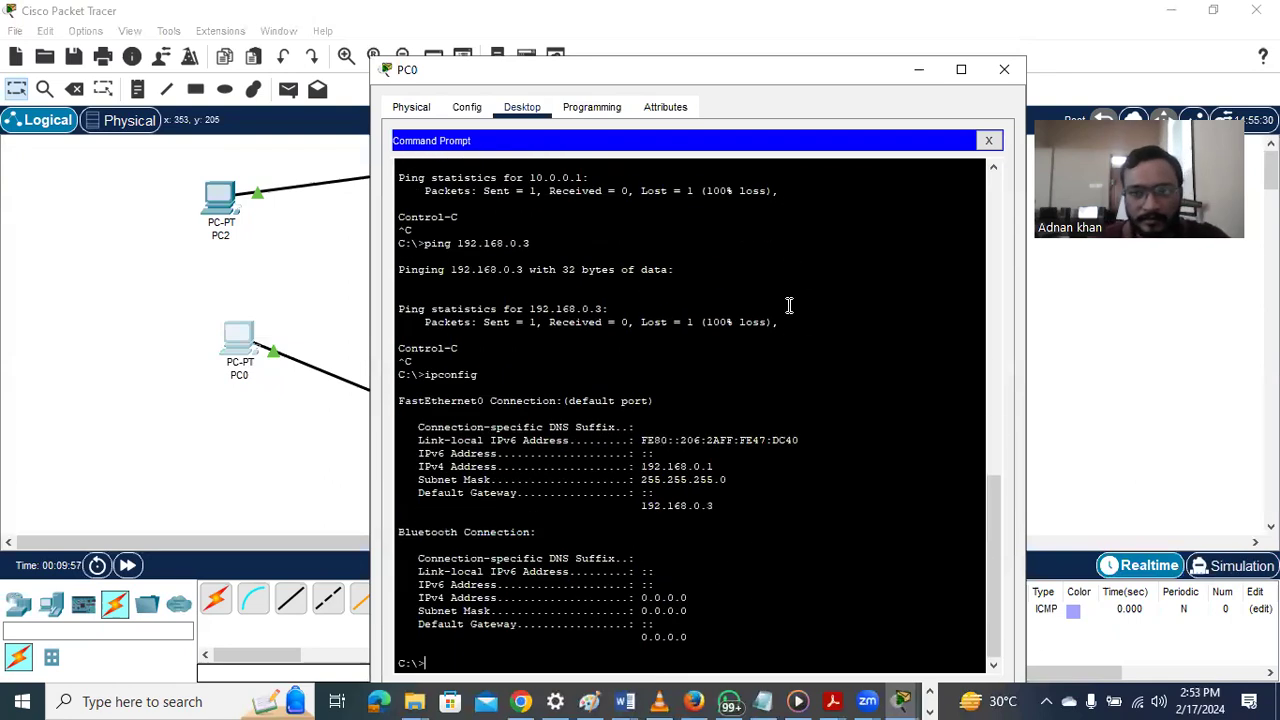
{"action": "type", "text": "ping 192.168."}
{"action": "key", "text": "BackSpace"}
{"action": "key", "text": "BackSpace"}
{"action": "type", "text": "0.3"}
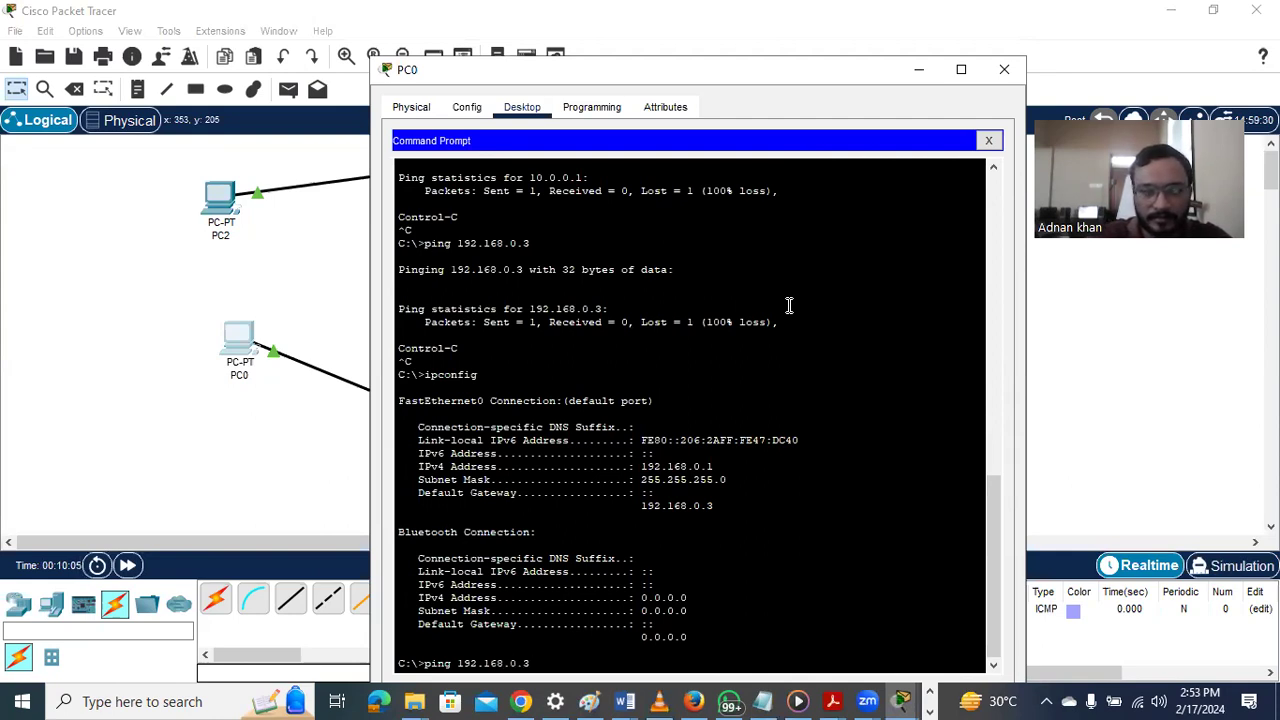
{"action": "key", "text": "Return"}
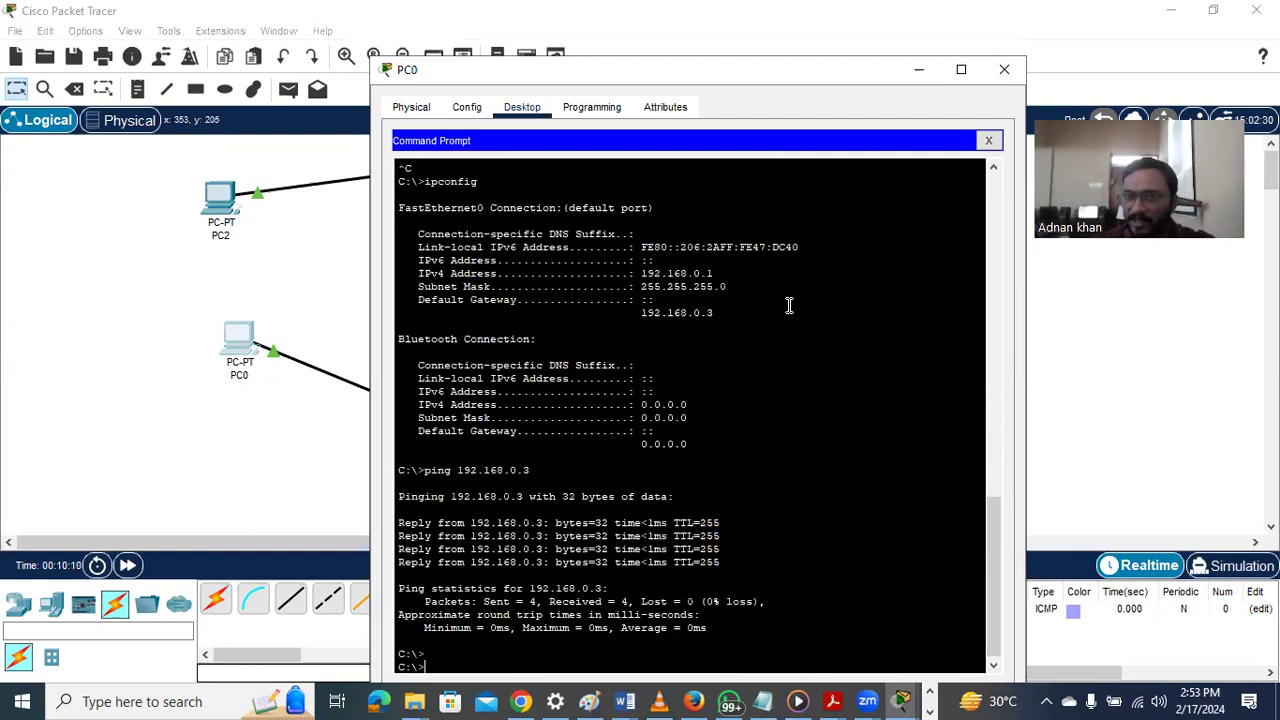
Ping 10.0.0.1 twice from PC0, and close PC0's window
{"action": "type", "text": "ping "}
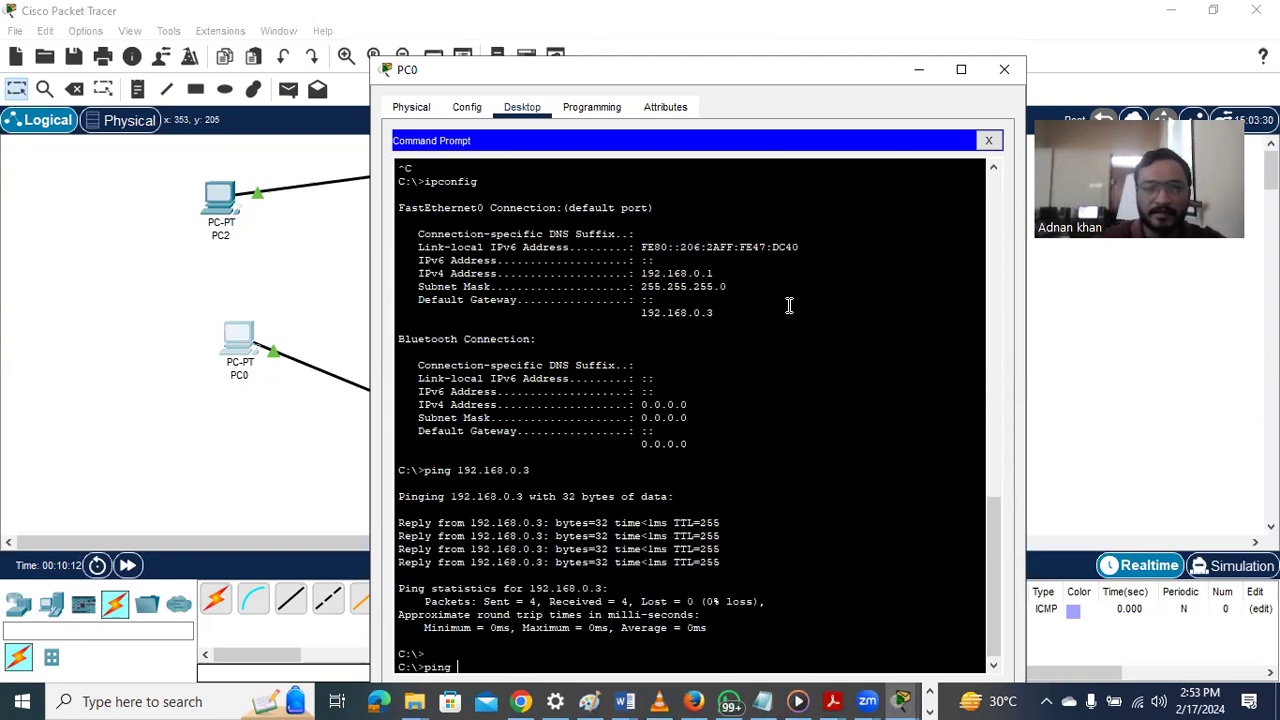
{"action": "type", "text": "10.0.0"}
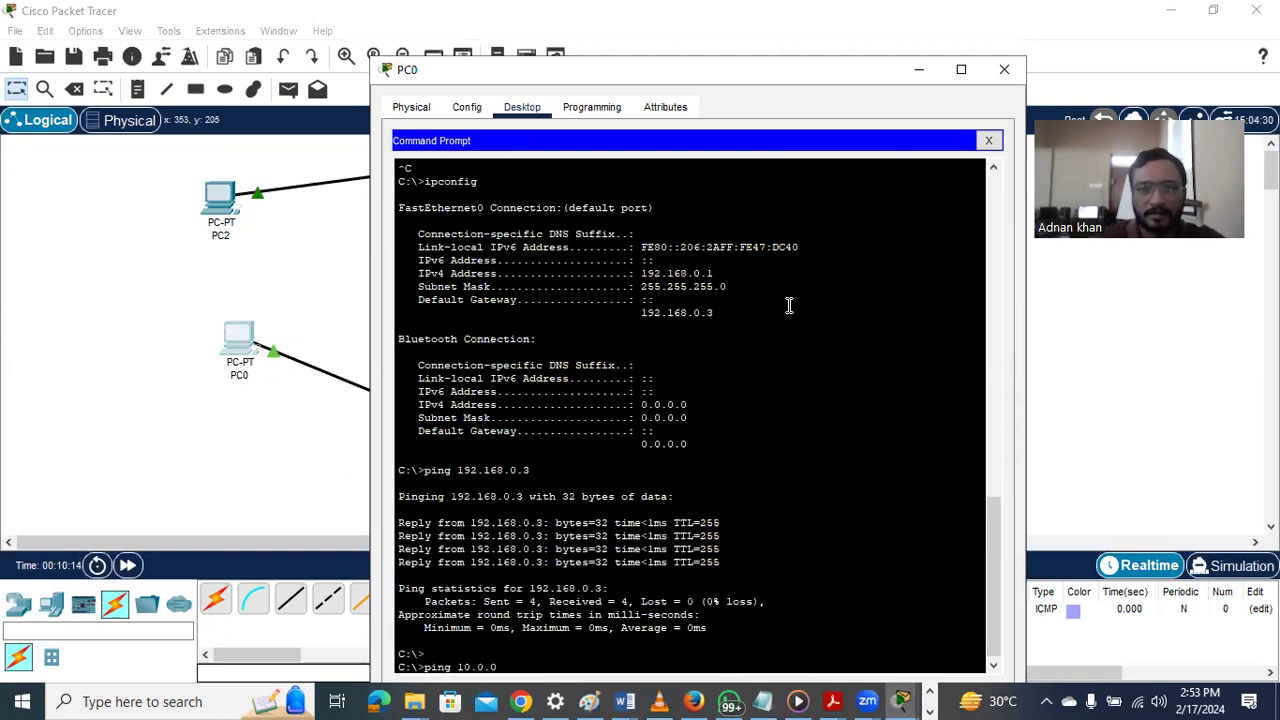
{"action": "type", "text": ".1"}
{"action": "key", "text": "Return"}
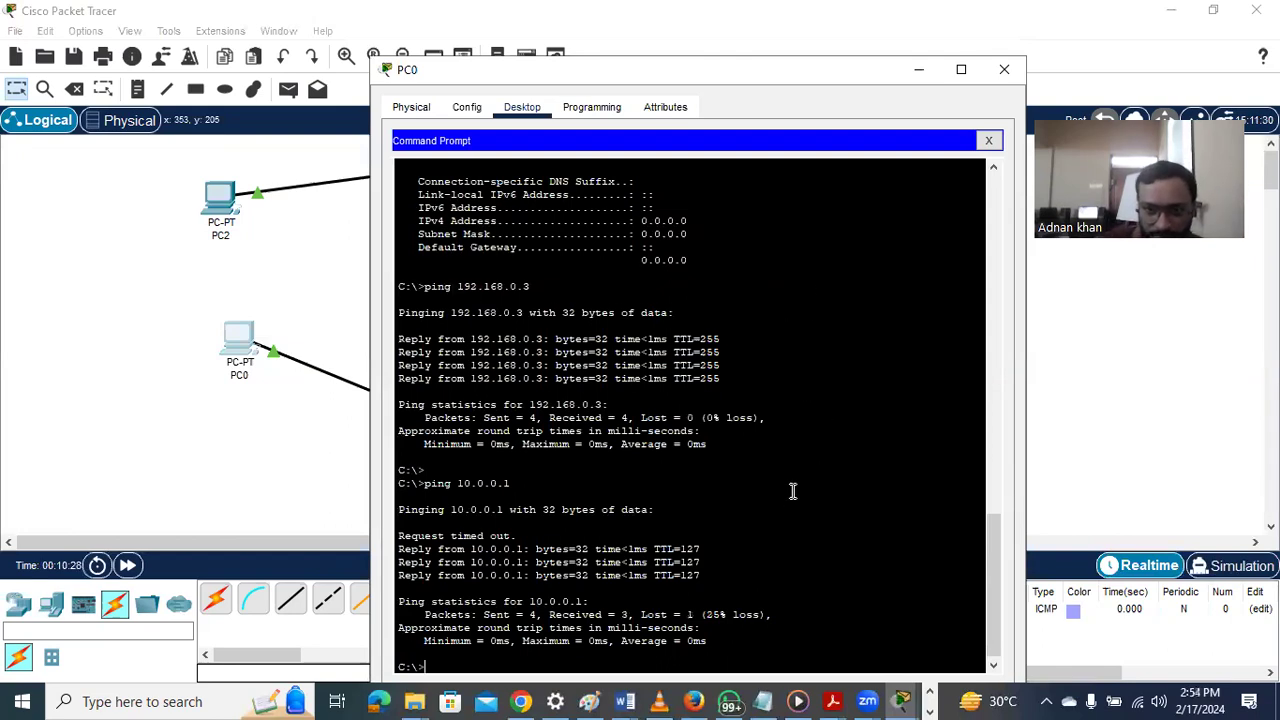
{"action": "key", "text": "Up"}
{"action": "key", "text": "Return"}
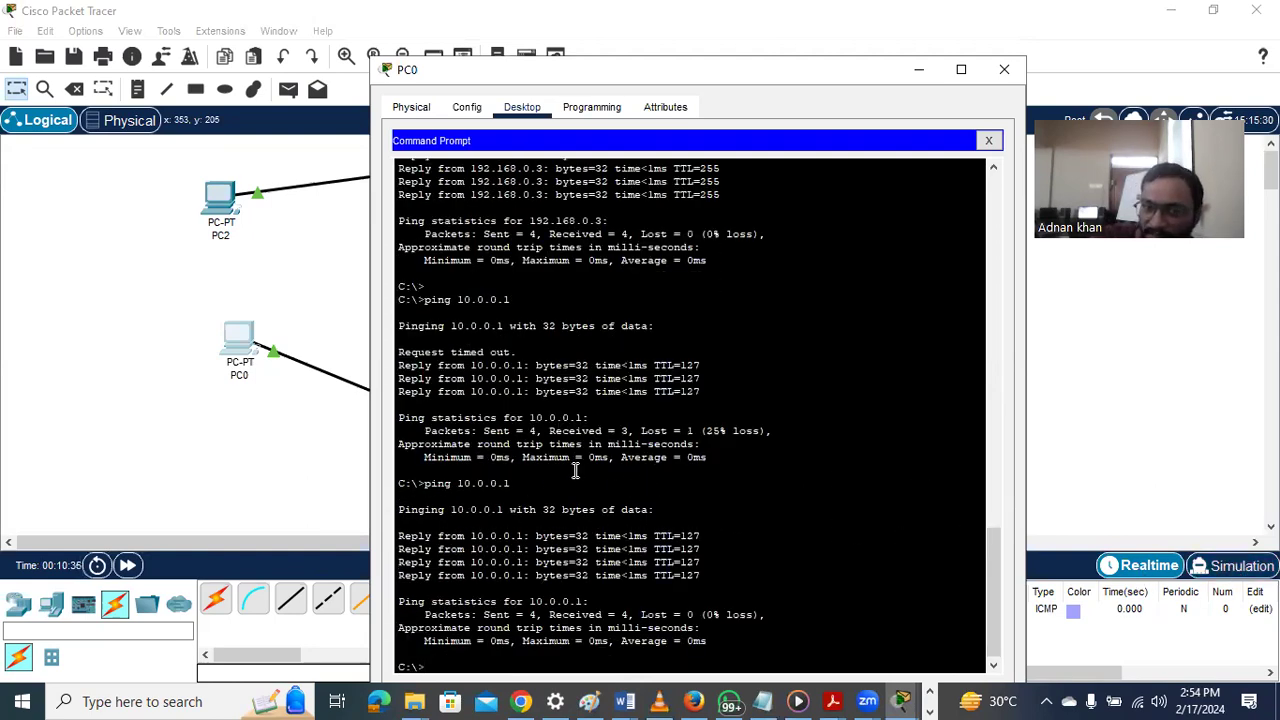
{"action": "left_click", "coordinate": [1004, 72]}
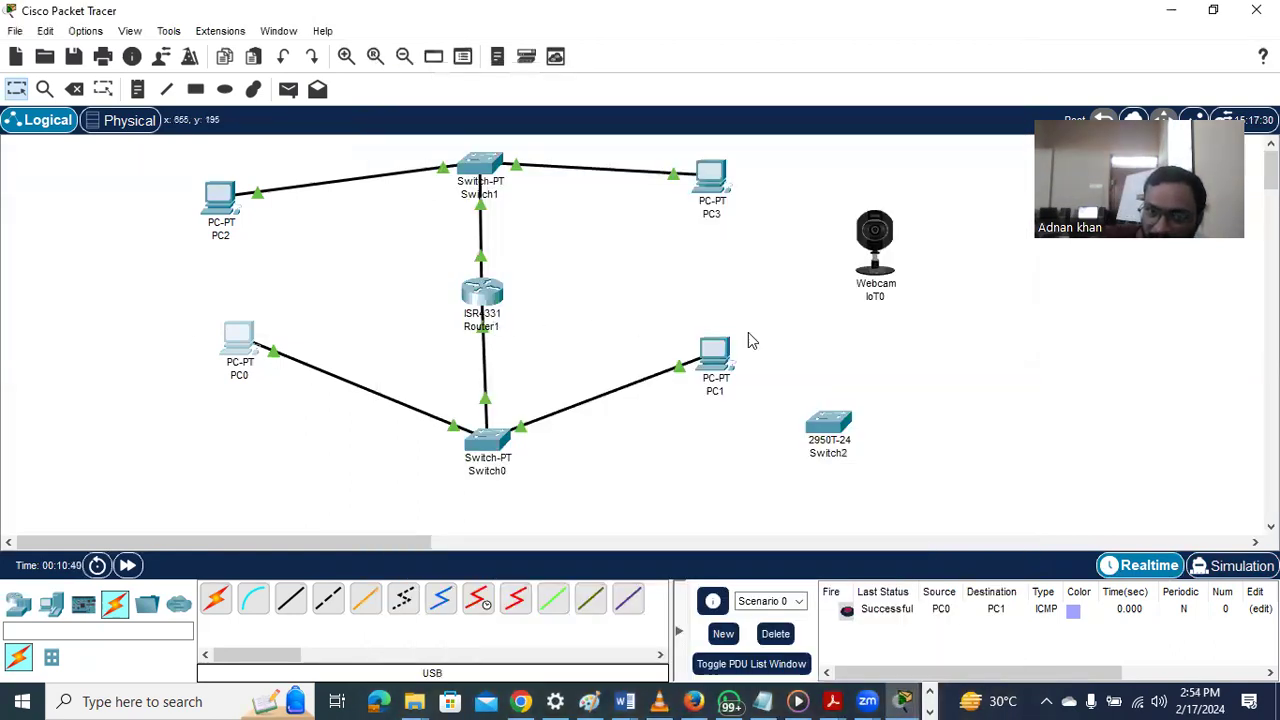
Set PC3's IPv4 default gateway to 10.0.0.3, and close its window
{"action": "mouse_move", "coordinate": [480, 366]}
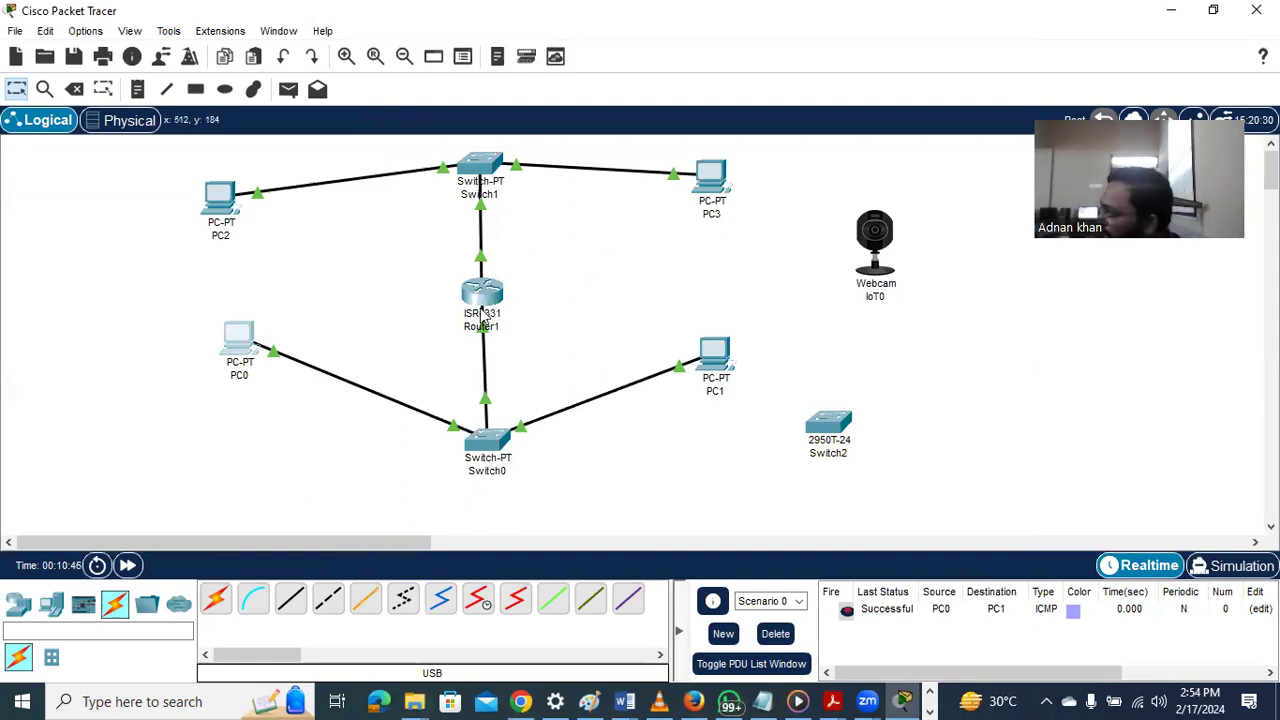
{"action": "mouse_move", "coordinate": [485, 316]}
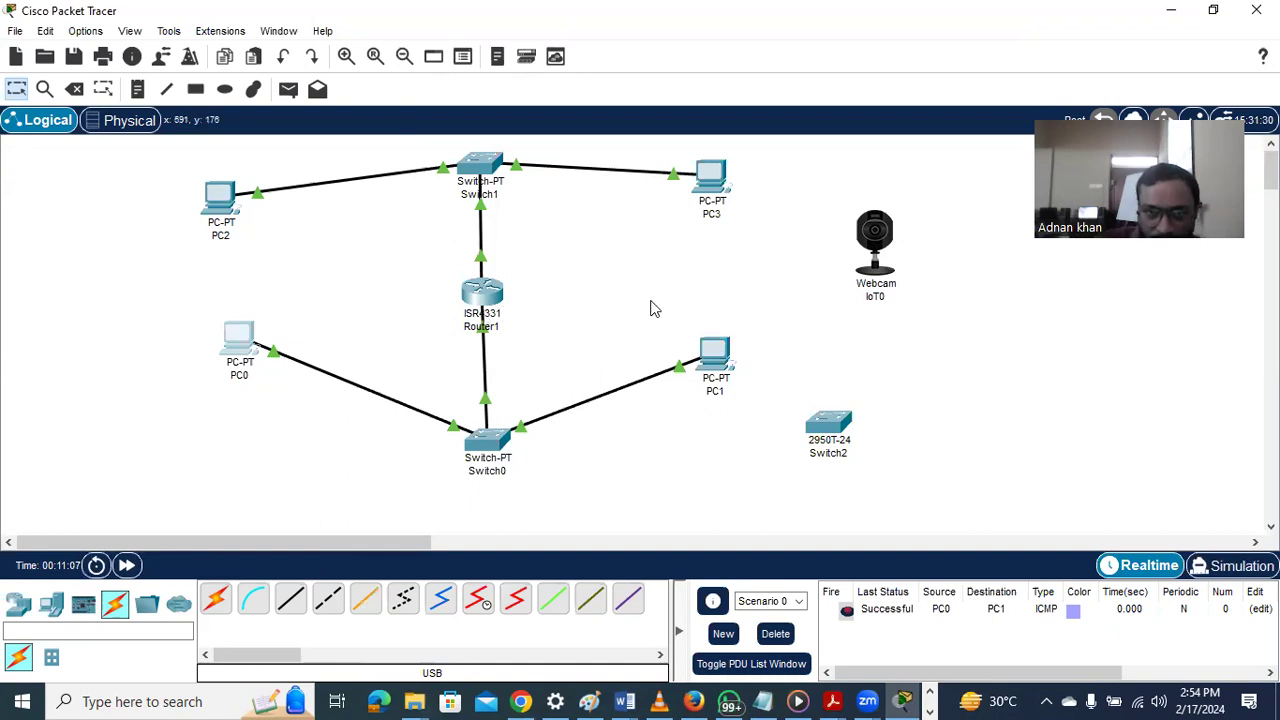
{"action": "left_click", "coordinate": [712, 182]}
{"action": "left_click", "coordinate": [652, 271]}
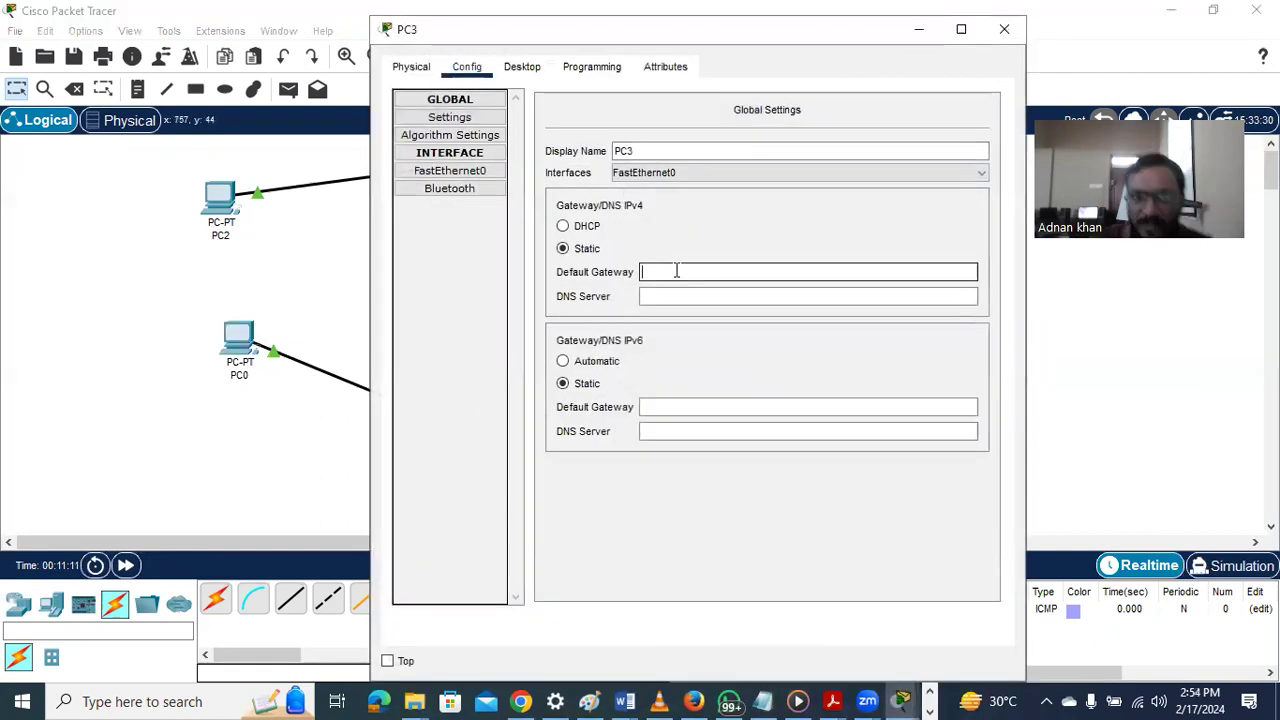
{"action": "type", "text": "10.0.0.1"}
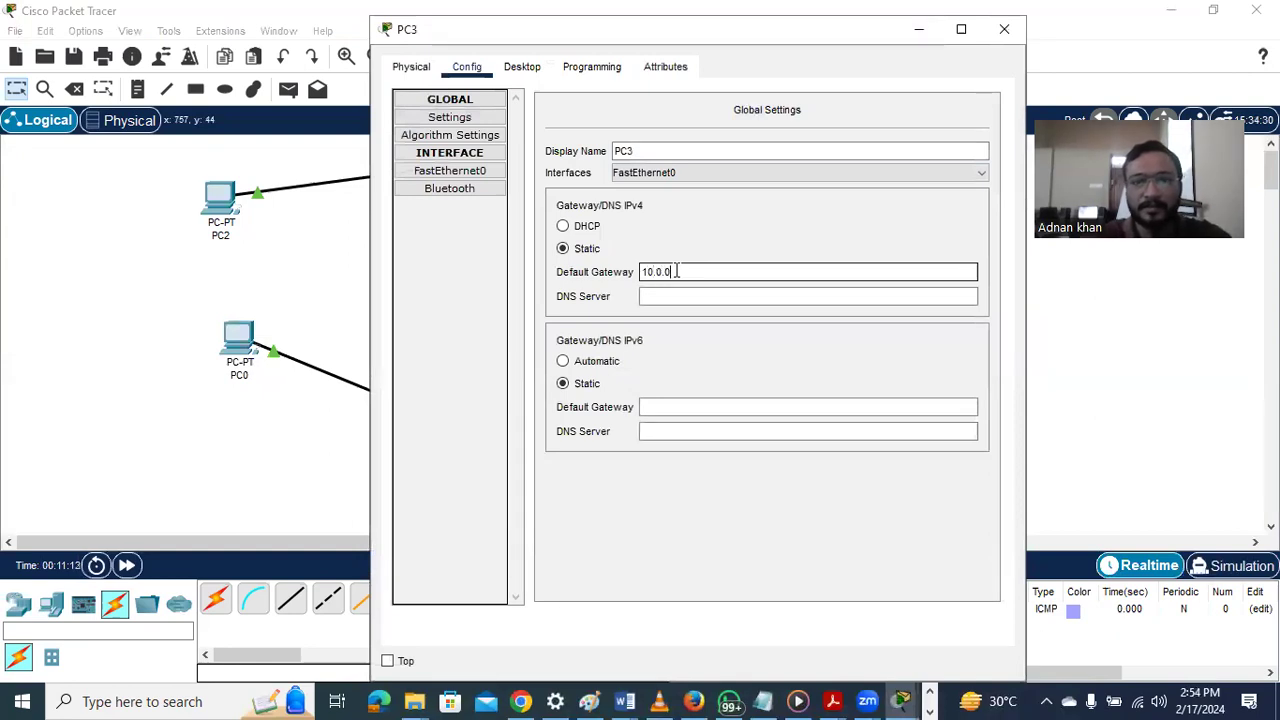
{"action": "left_click", "coordinate": [1004, 29]}
Set PC1's IPv4 default gateway to 192.168.0.3, and close its window
{"action": "left_click", "coordinate": [716, 357]}
{"action": "left_click", "coordinate": [678, 276]}
{"action": "type", "text": "192"}
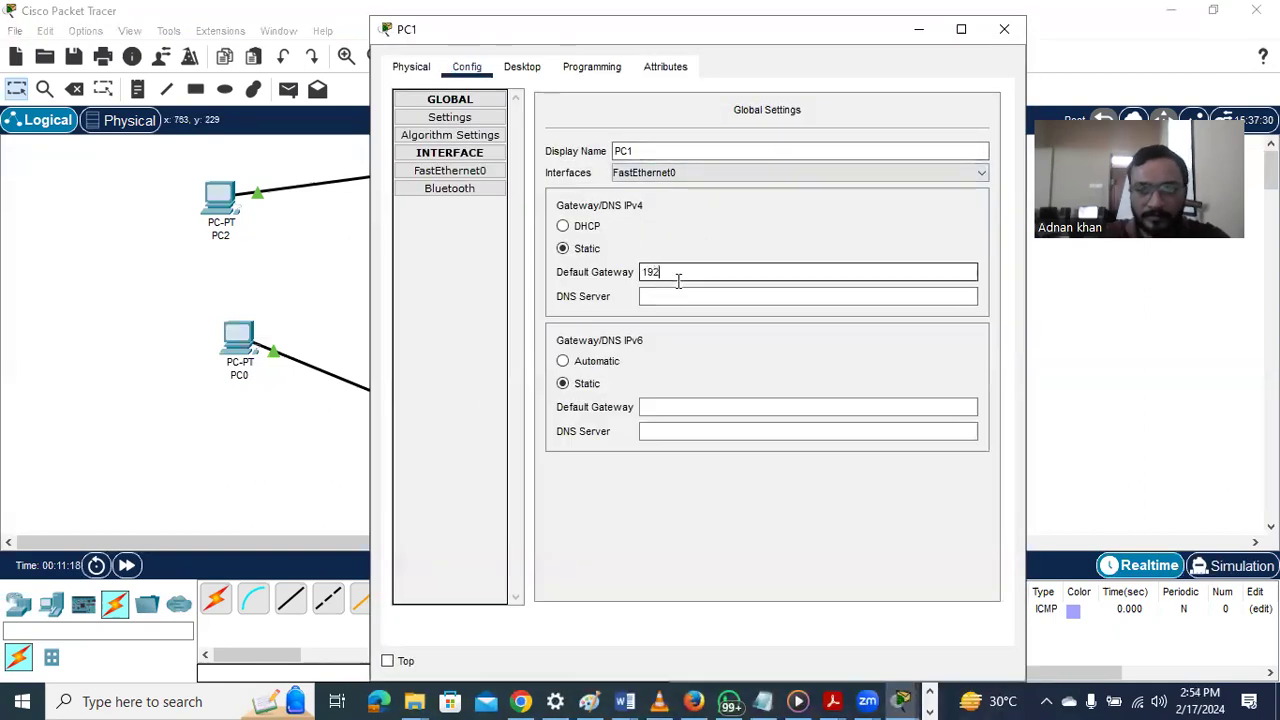
{"action": "type", "text": ".168.0.3"}
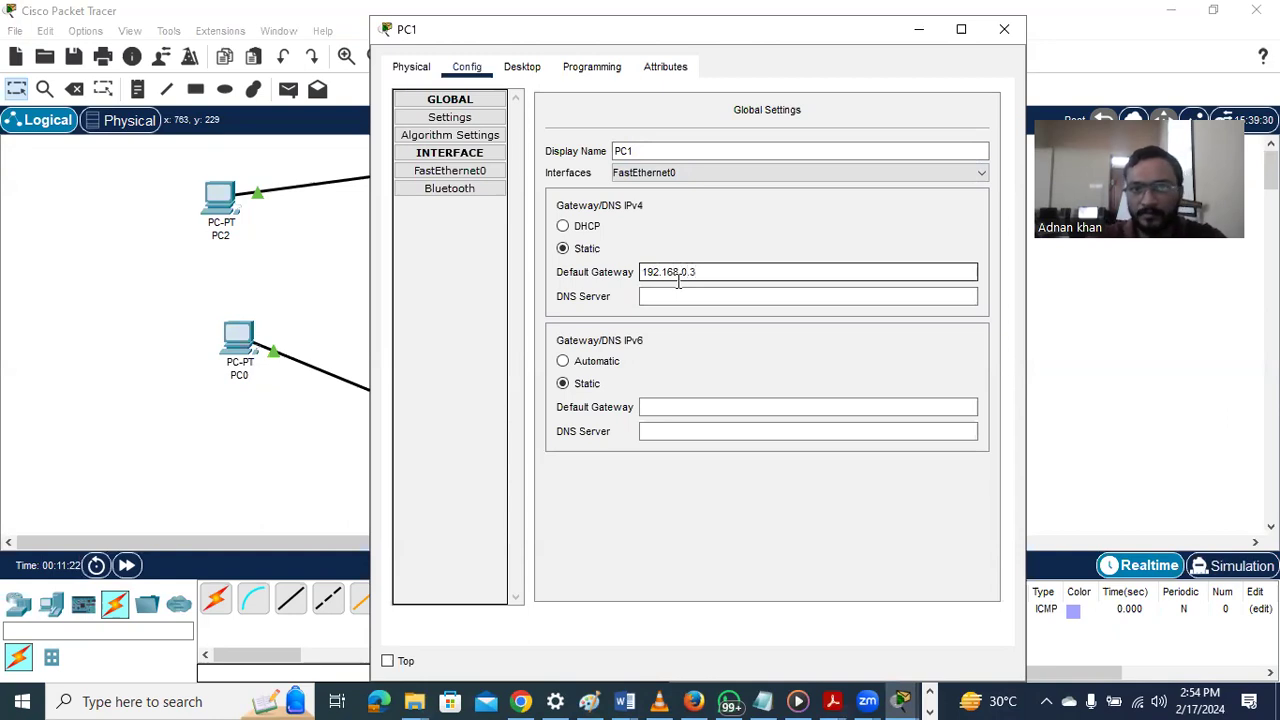
{"action": "left_click", "coordinate": [1005, 35]}
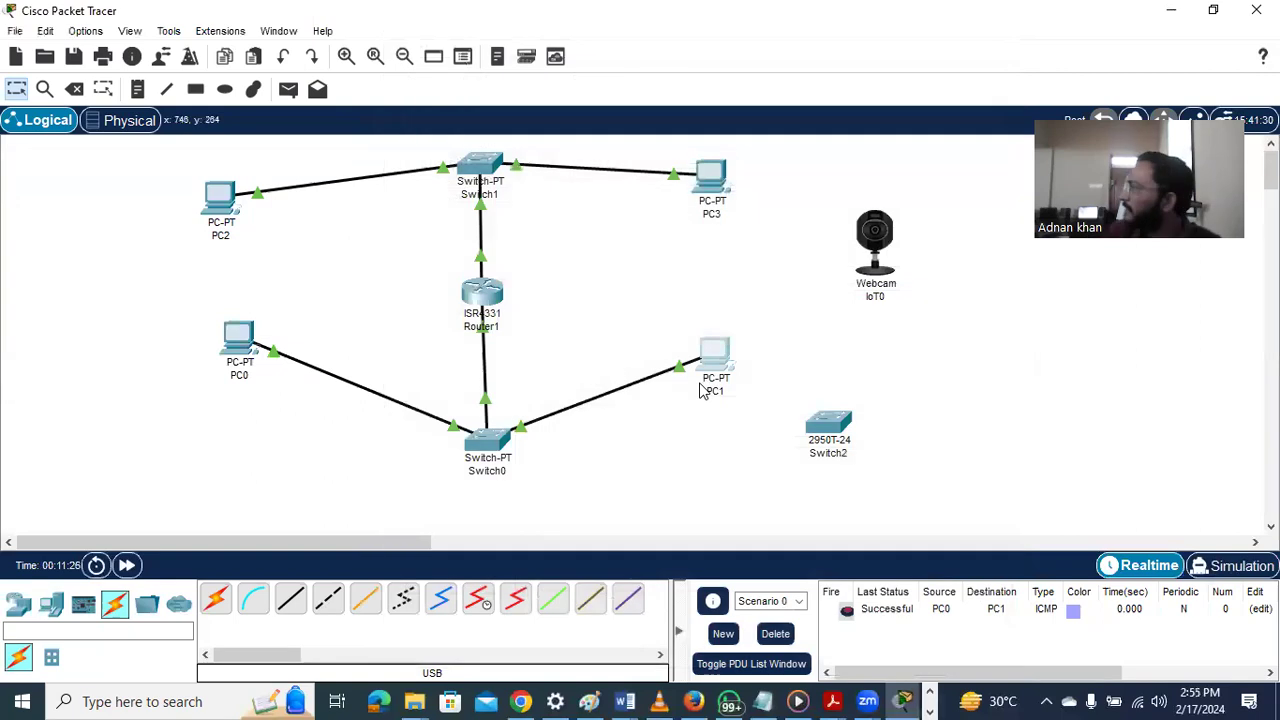
Open PC3's Command Prompt and ping 192.168.0.1 on the other network
{"action": "mouse_move", "coordinate": [700, 390]}
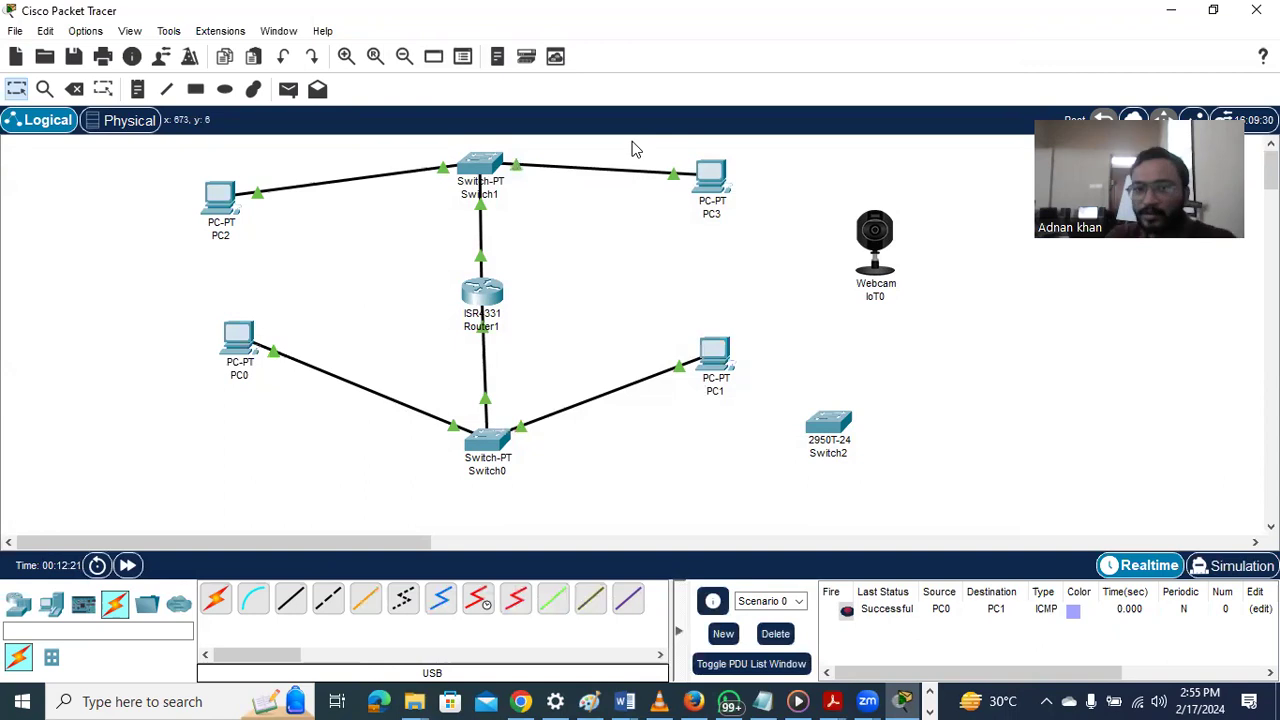
{"action": "left_click", "coordinate": [708, 170]}
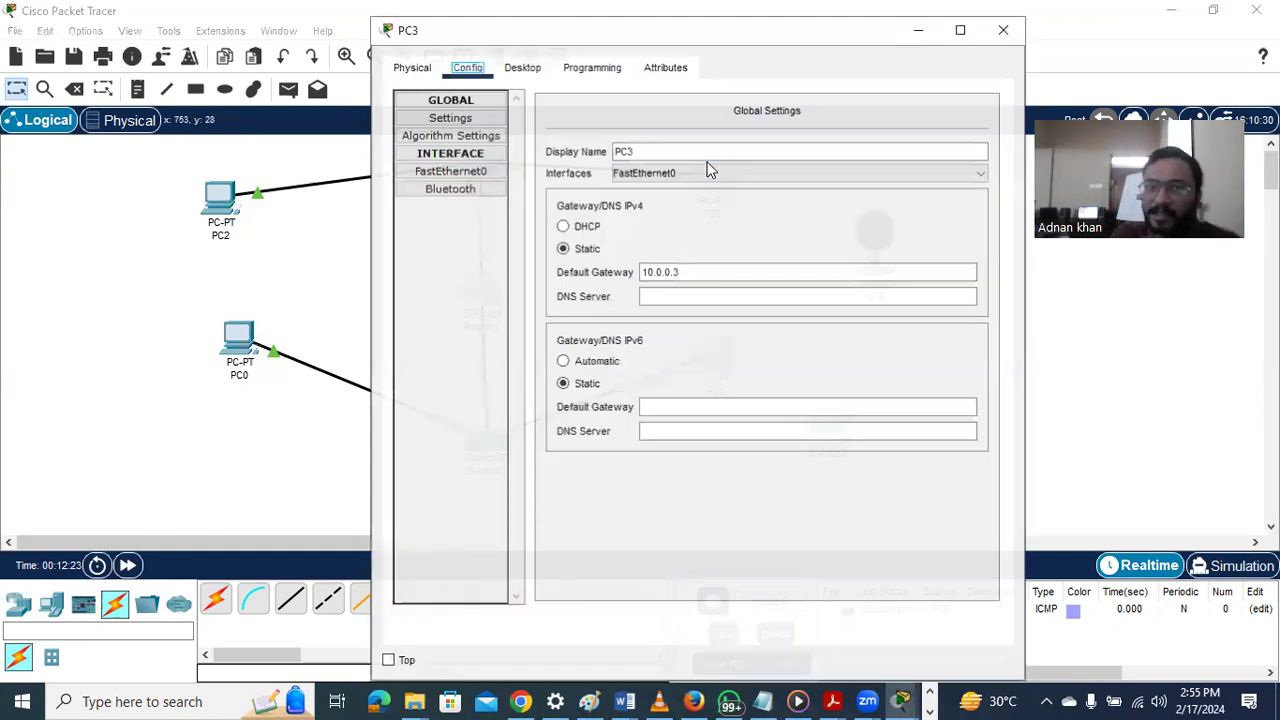
{"action": "left_click", "coordinate": [524, 68]}
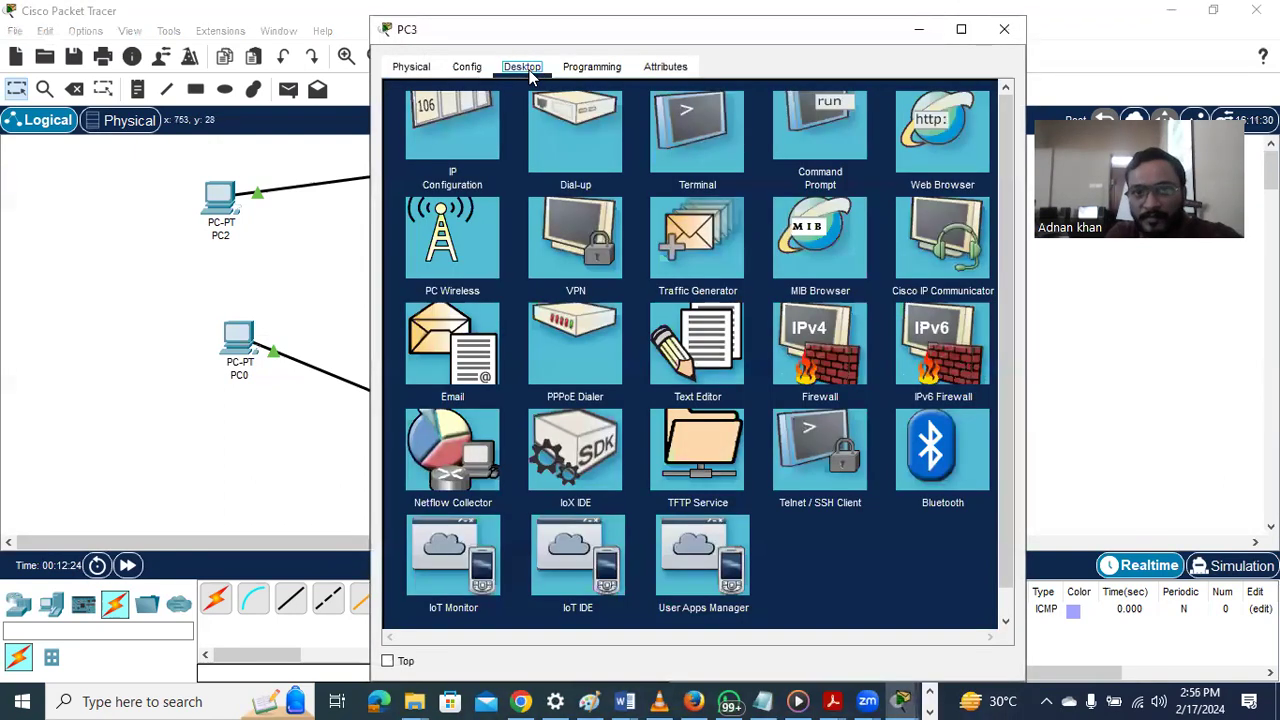
{"action": "left_click", "coordinate": [783, 134]}
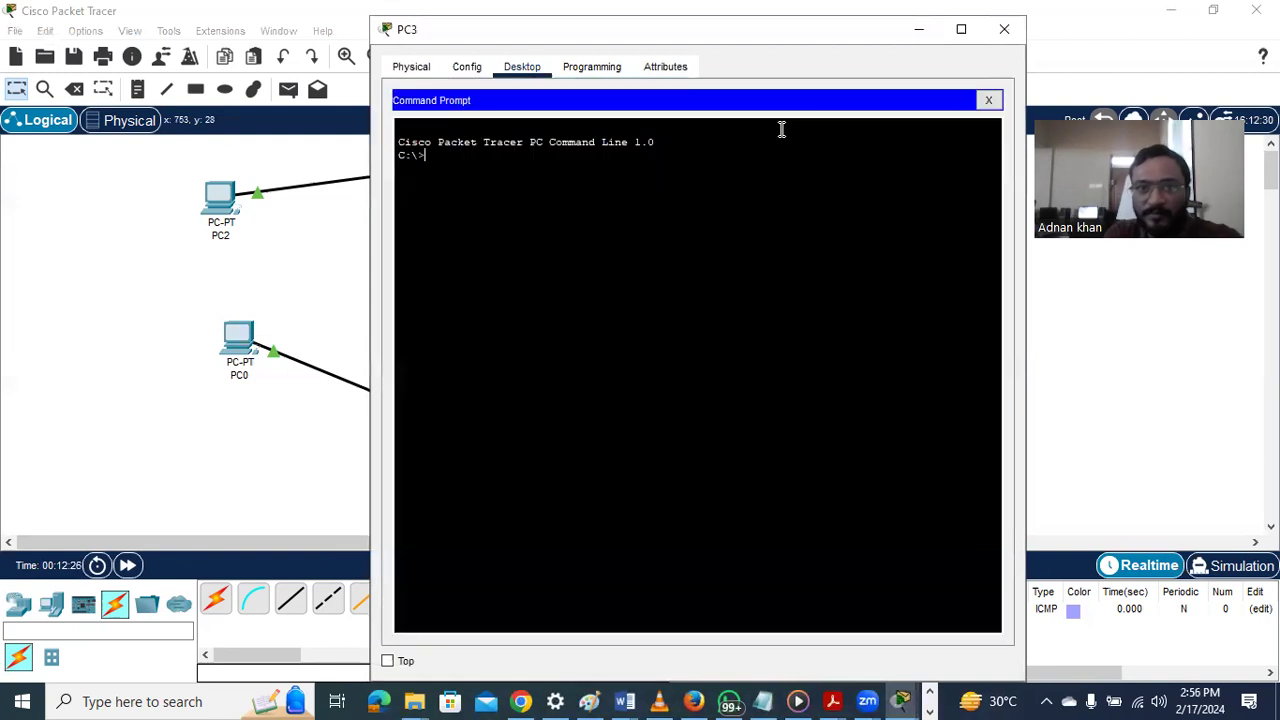
{"action": "type", "text": "ping 1"}
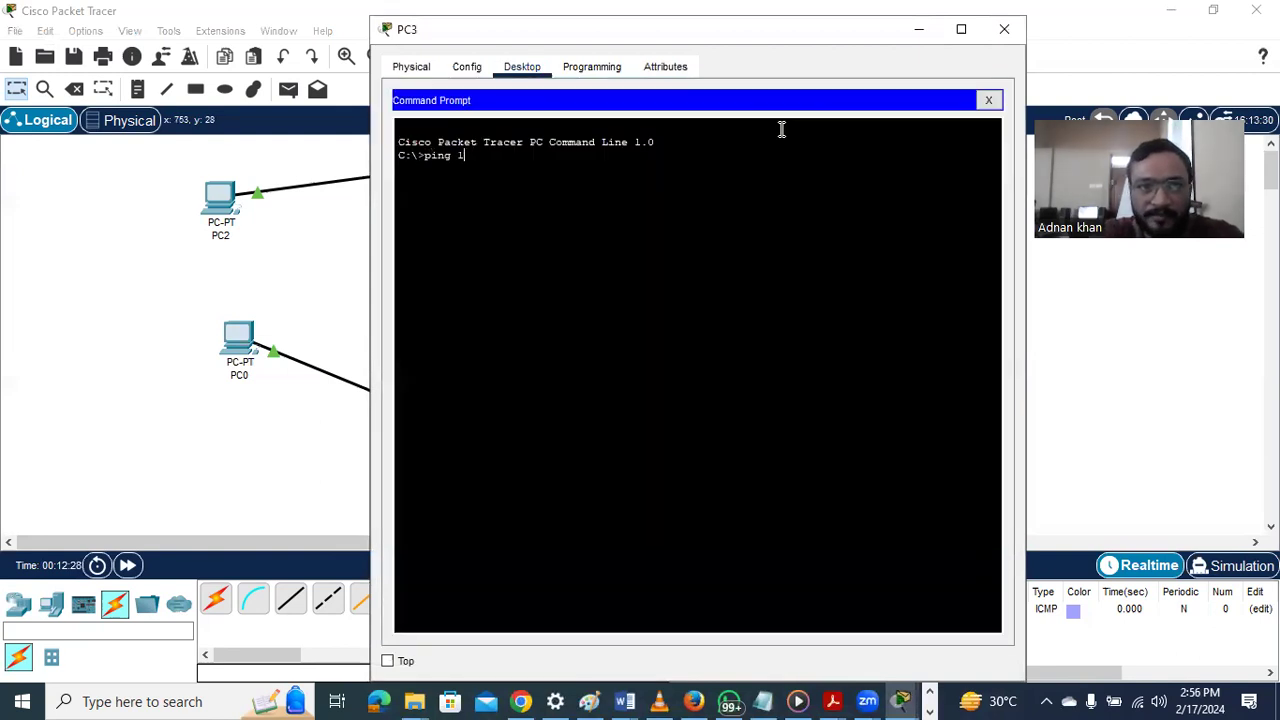
{"action": "type", "text": "92.168.0."}
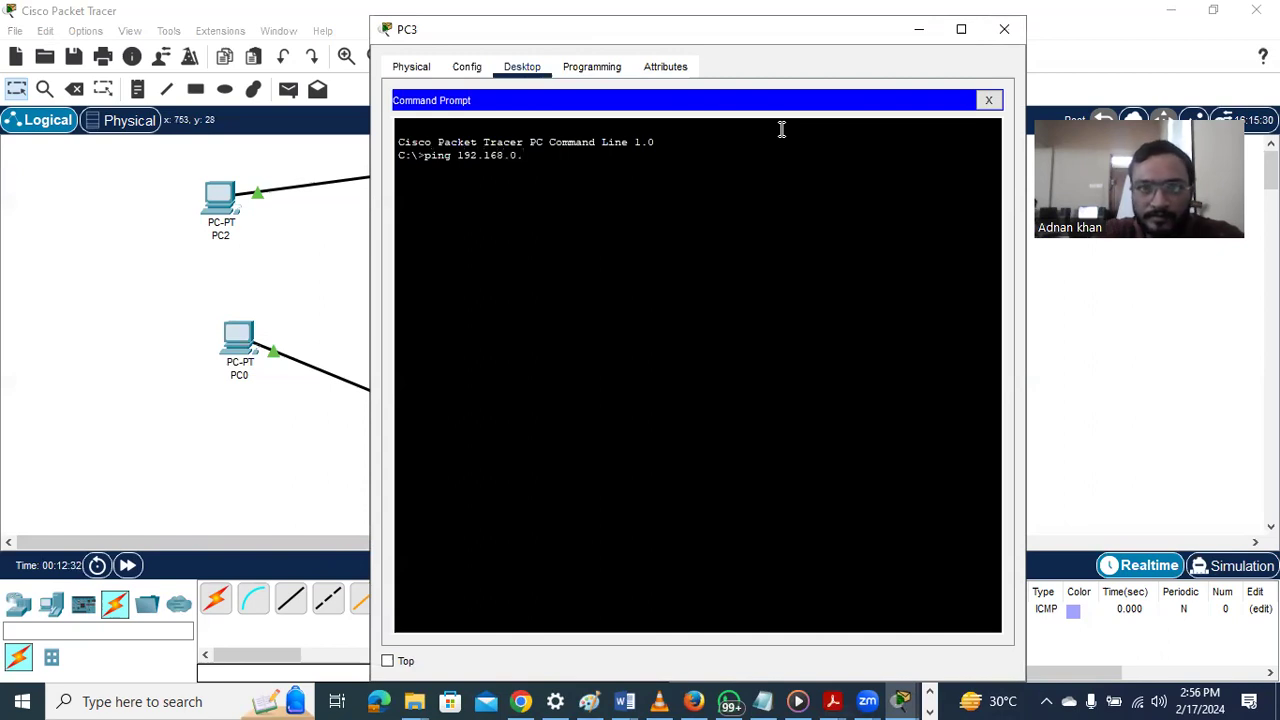
{"action": "type", "text": "1"}
{"action": "key", "text": "Return"}
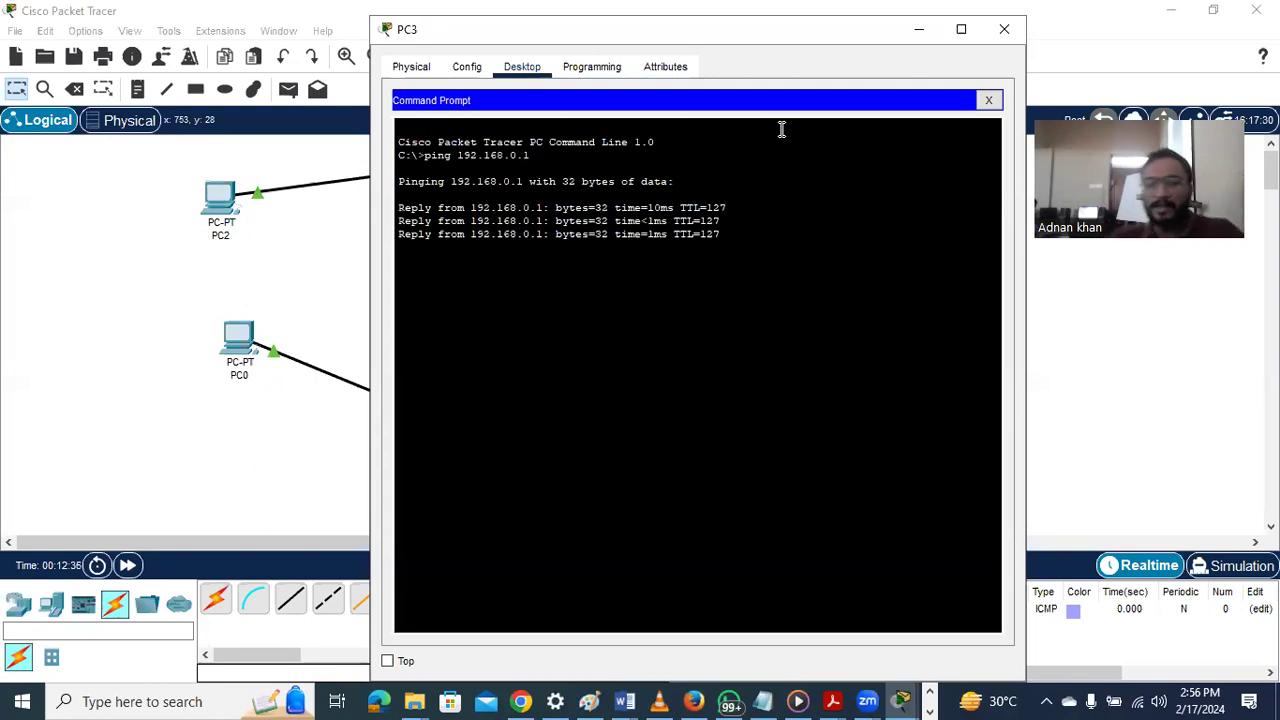
{"action": "key", "text": "Return"}
Try to run a continuous ping to 192.168.0.1 by adding -t to the last command, also with a space as - t
{"action": "key", "text": "Up"}
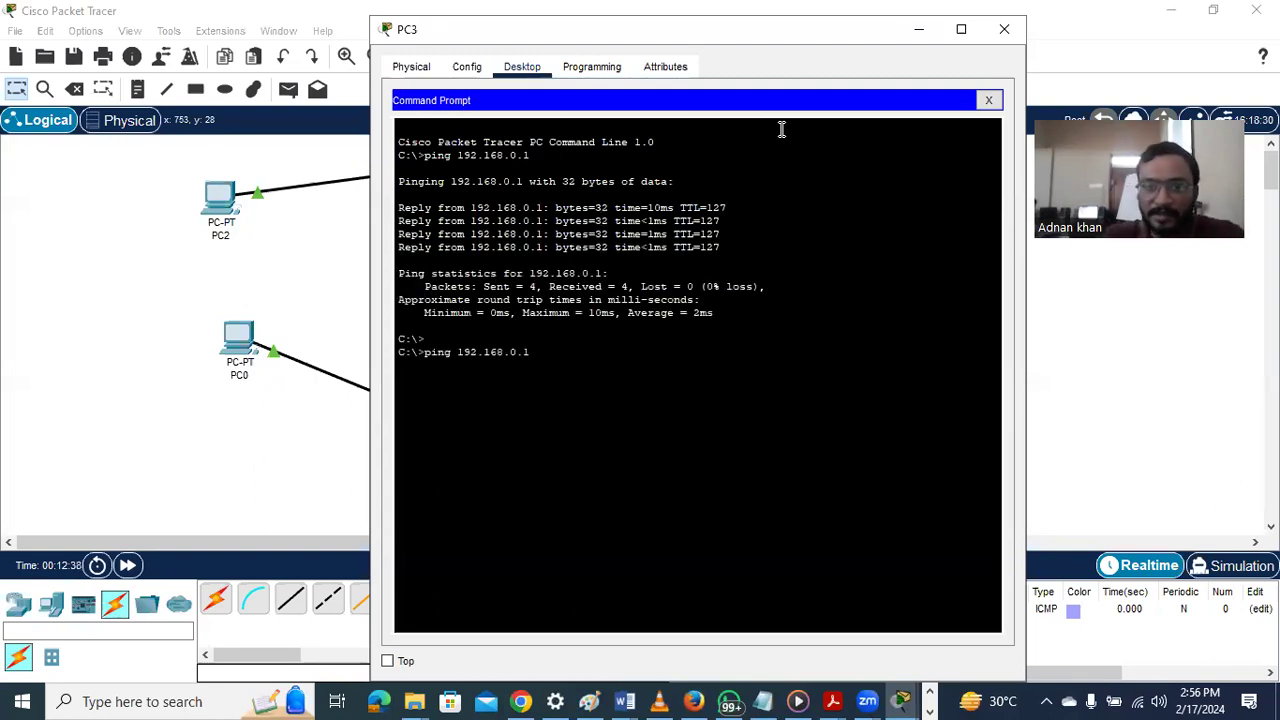
{"action": "type", "text": "-t"}
{"action": "key", "text": "Return"}
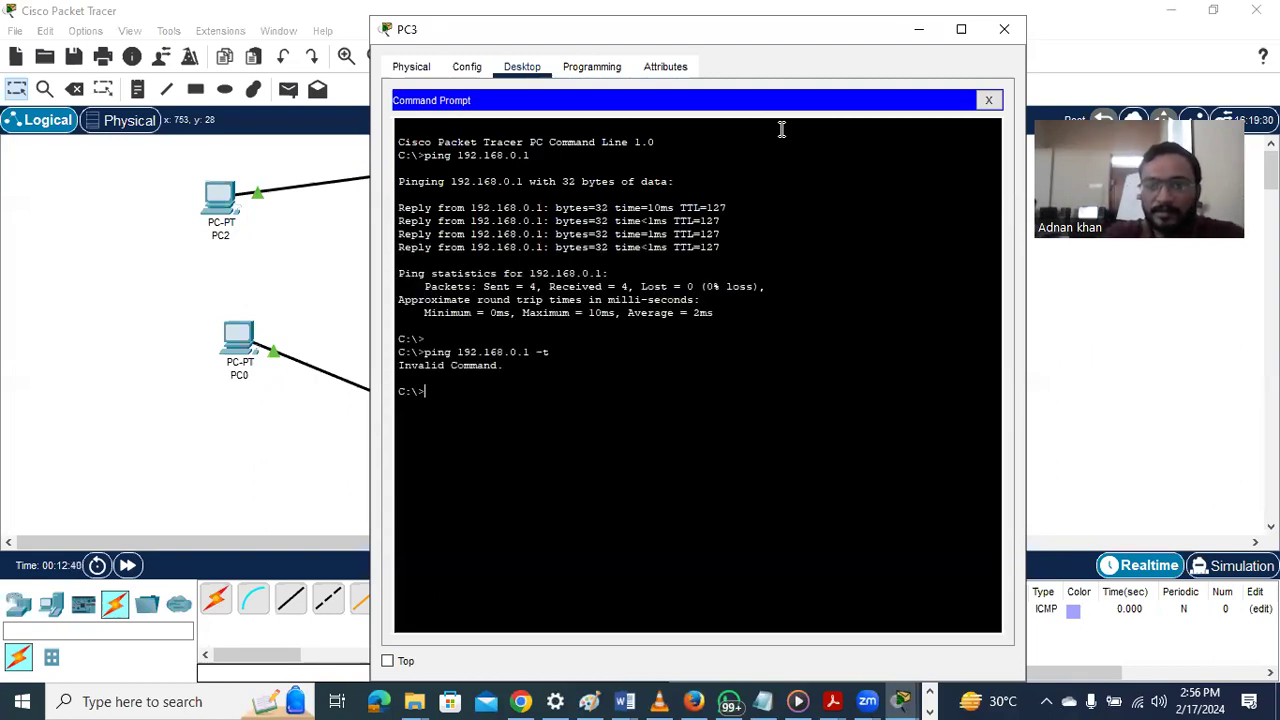
{"action": "key", "text": "Up"}
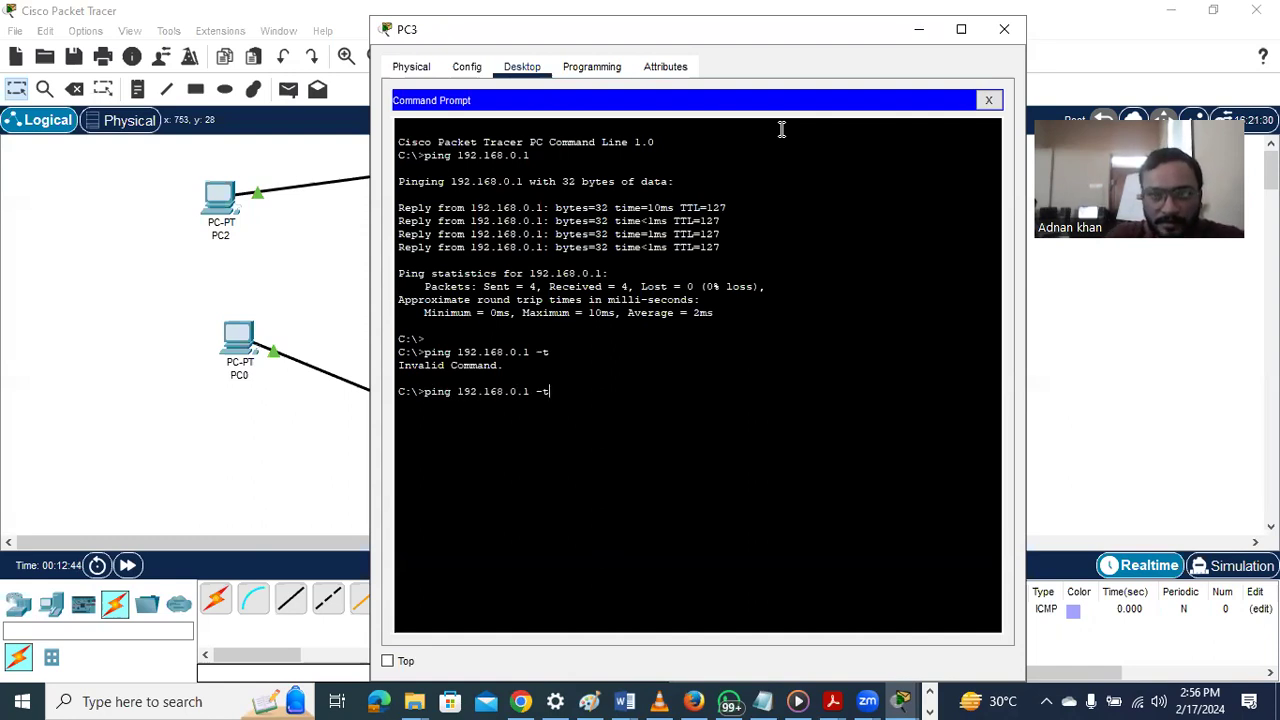
{"action": "key", "text": "Return"}
Start a continuous ping from PC3 with ping -t to 192.168.0.1
{"action": "key", "text": "Up"}
{"action": "key", "text": "BackSpace"}
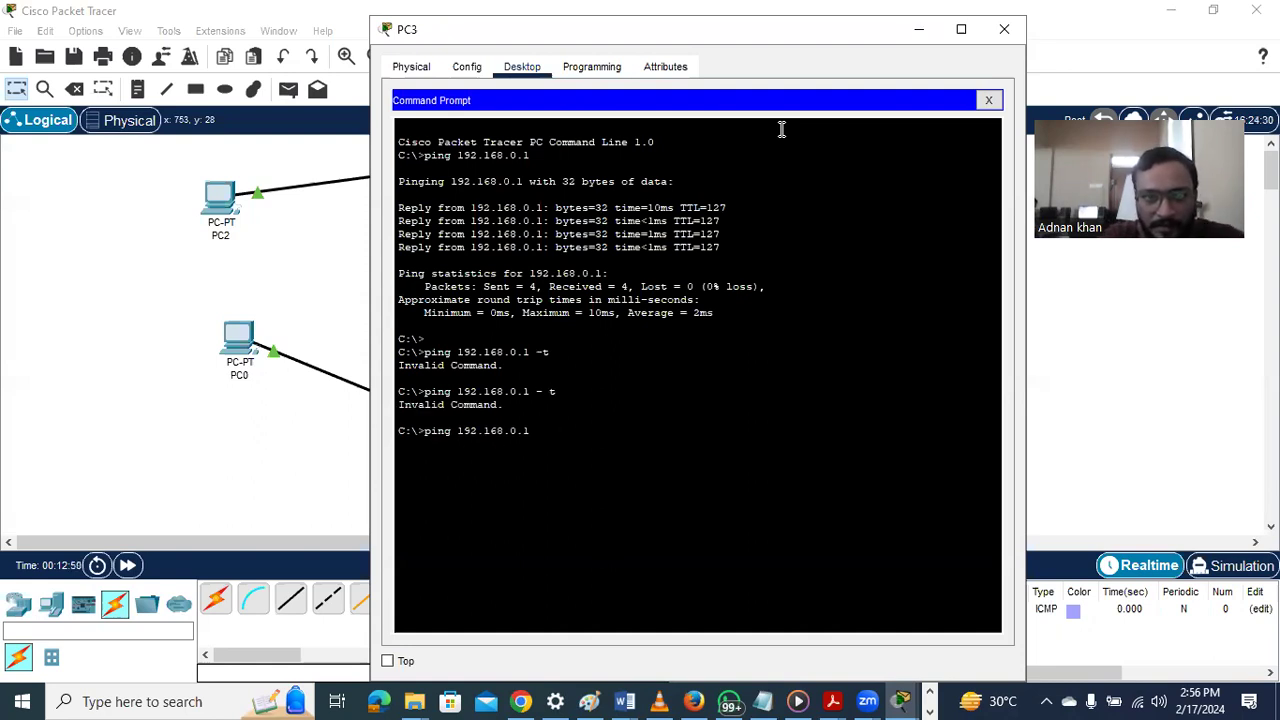
{"action": "type", "text": "-t"}
{"action": "key", "text": "Return"}
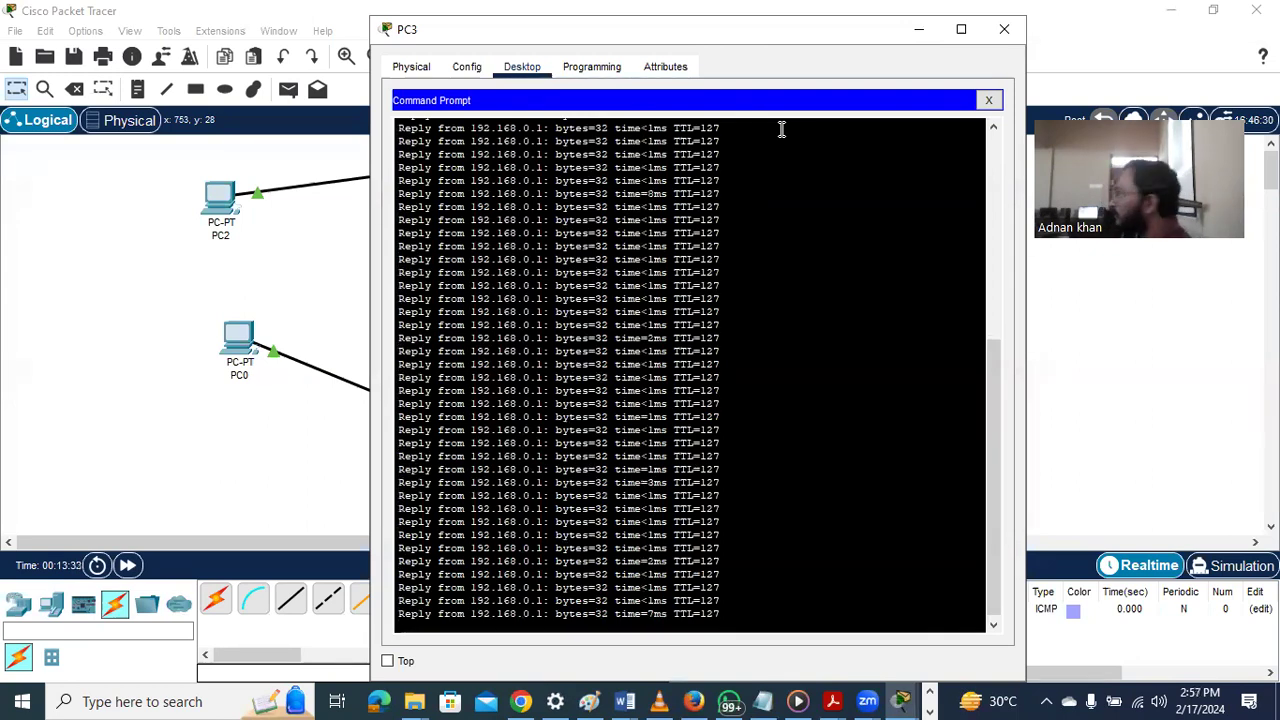
Minimize PC3's window, switch the network to Simulation mode, and play the simulation of the ping packets
{"action": "left_click", "coordinate": [916, 30]}
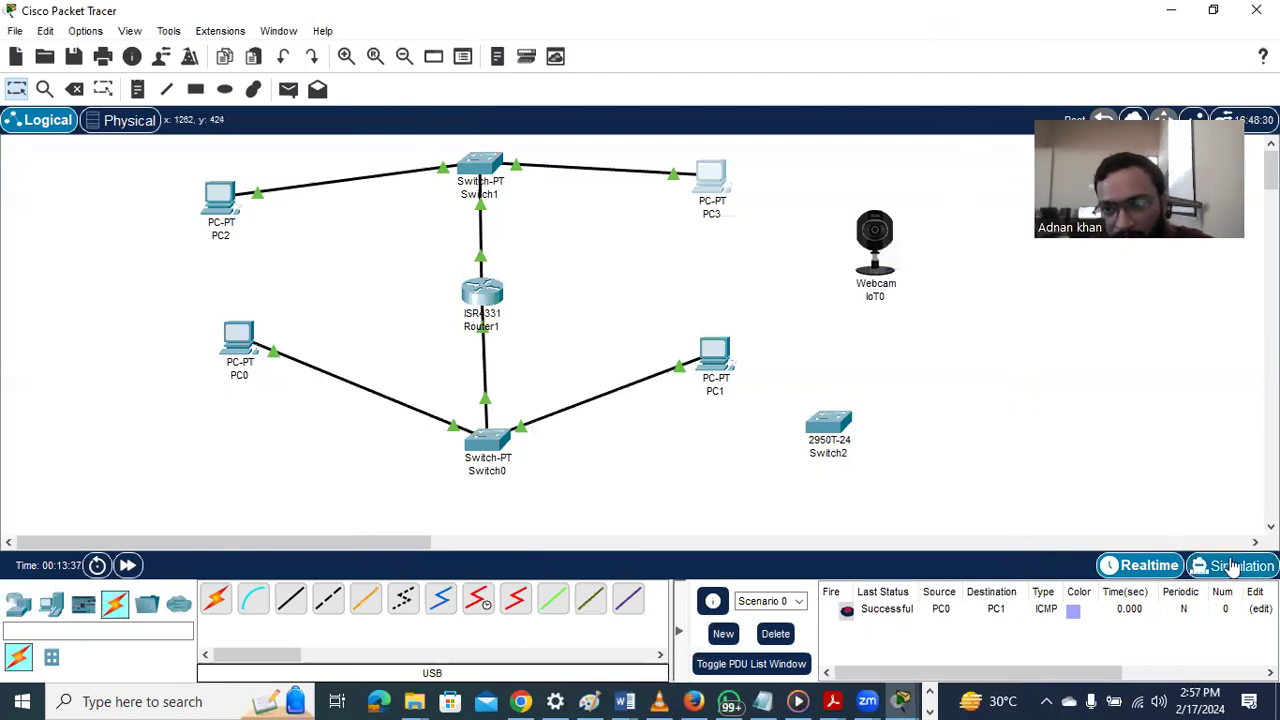
{"action": "left_click", "coordinate": [1232, 567]}
{"action": "left_click", "coordinate": [1183, 352]}
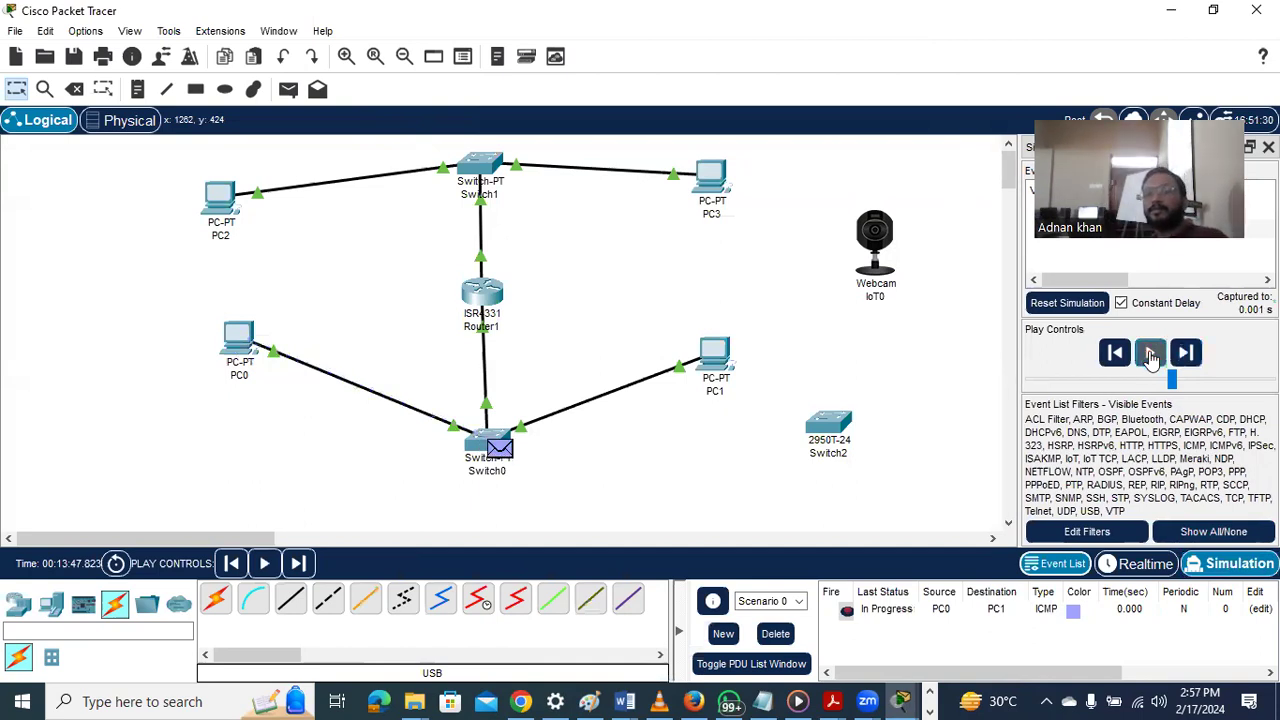
{"action": "left_click", "coordinate": [1151, 353]}
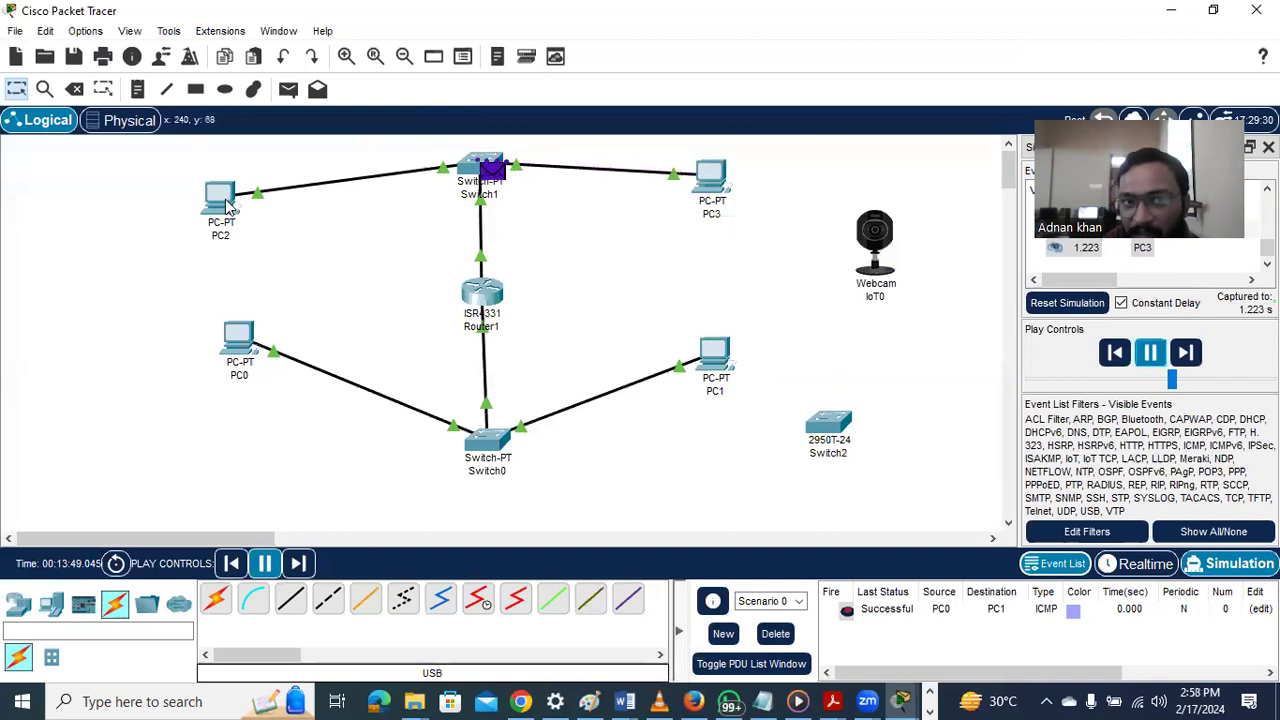
Check PC2's IP address, open PC1's Command Prompt, and ping 10.0.0.1 on the other network
{"action": "mouse_move", "coordinate": [228, 205]}
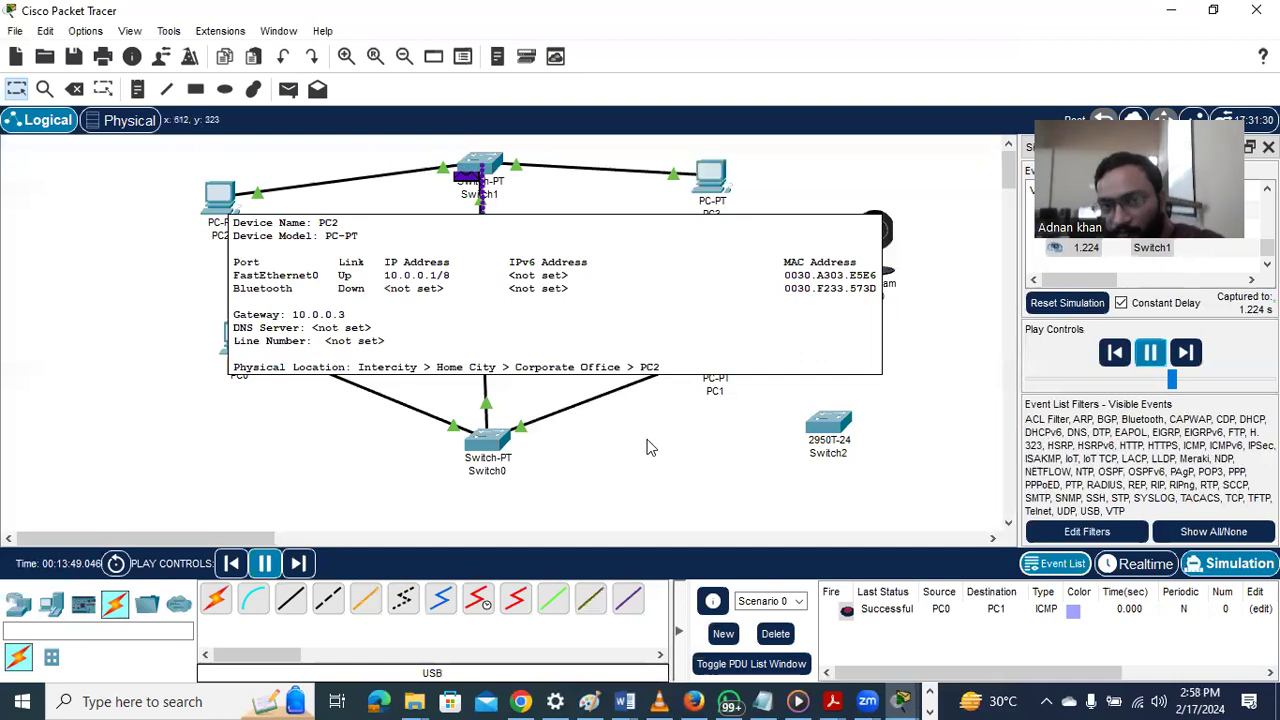
{"action": "mouse_move", "coordinate": [726, 363]}
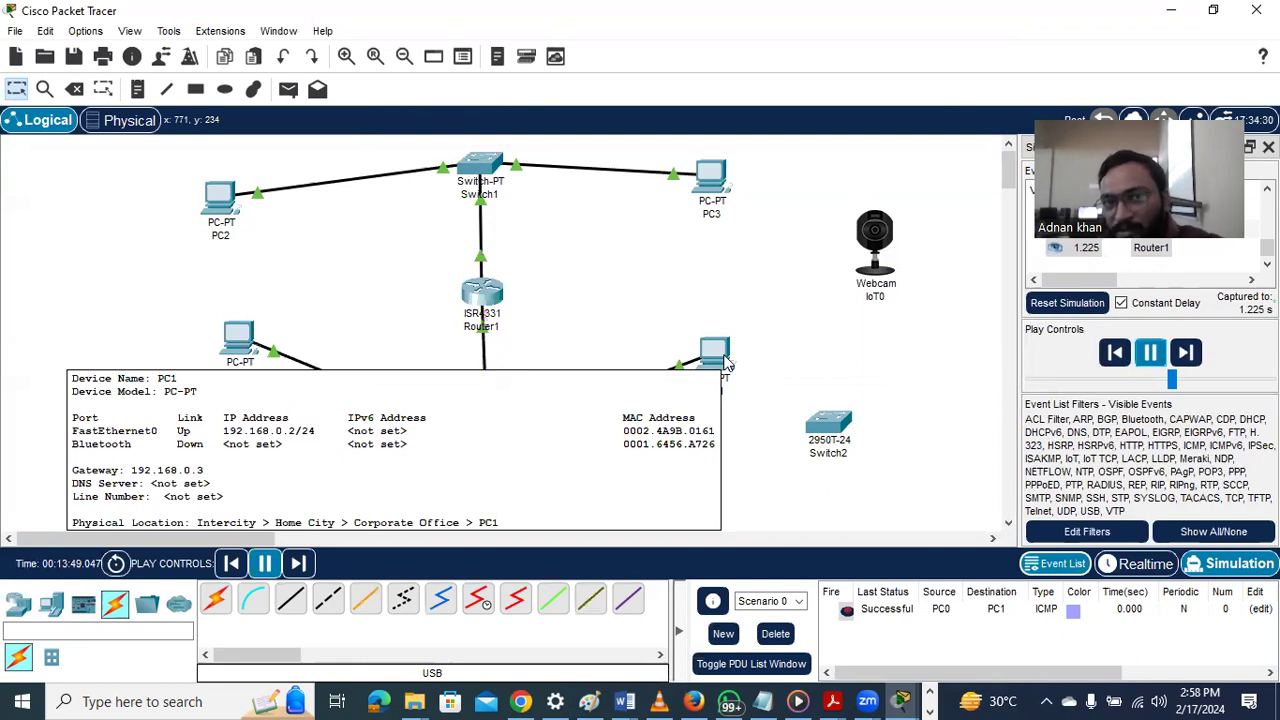
{"action": "left_click", "coordinate": [720, 356]}
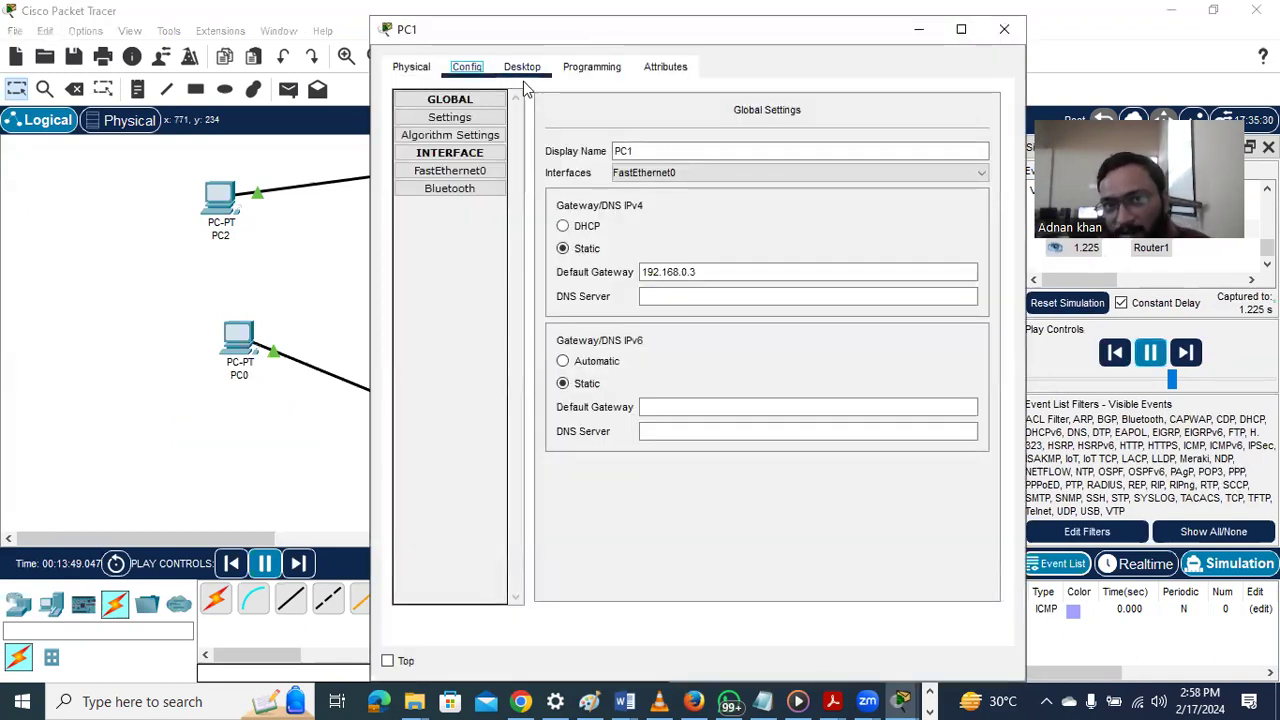
{"action": "left_click", "coordinate": [522, 68]}
{"action": "left_click", "coordinate": [812, 150]}
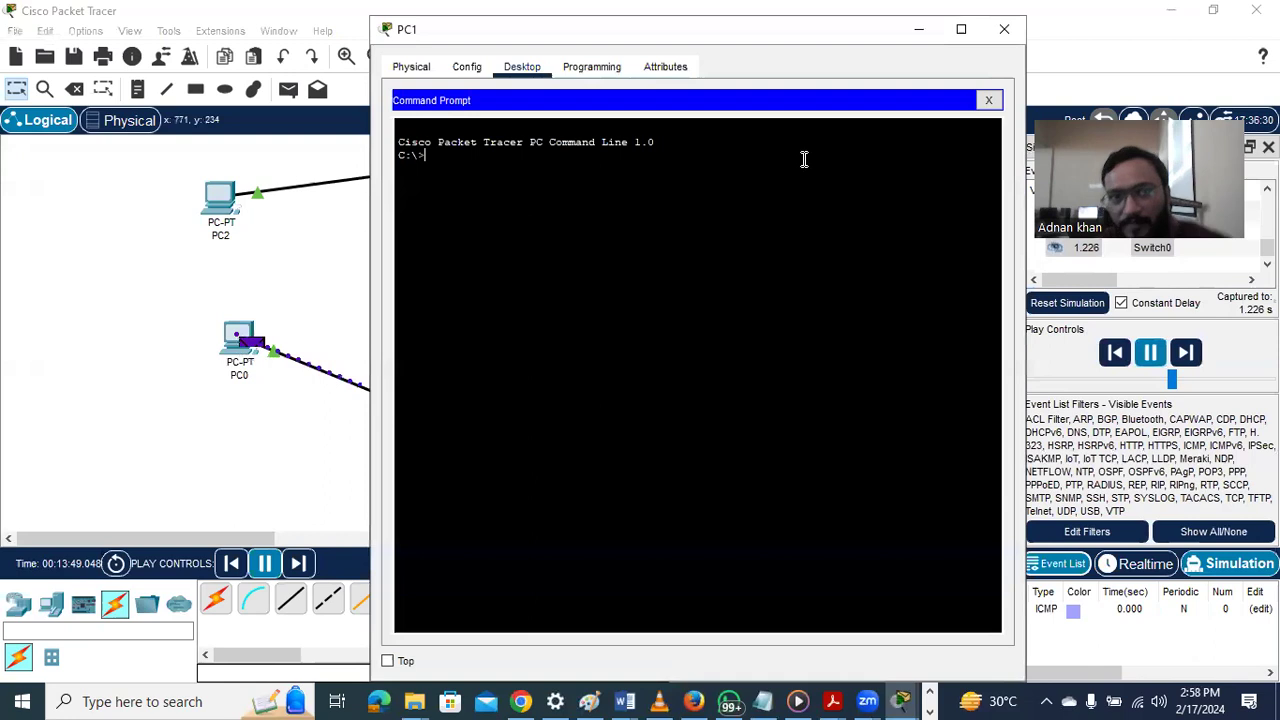
{"action": "type", "text": "ping 10.0.0.1"}
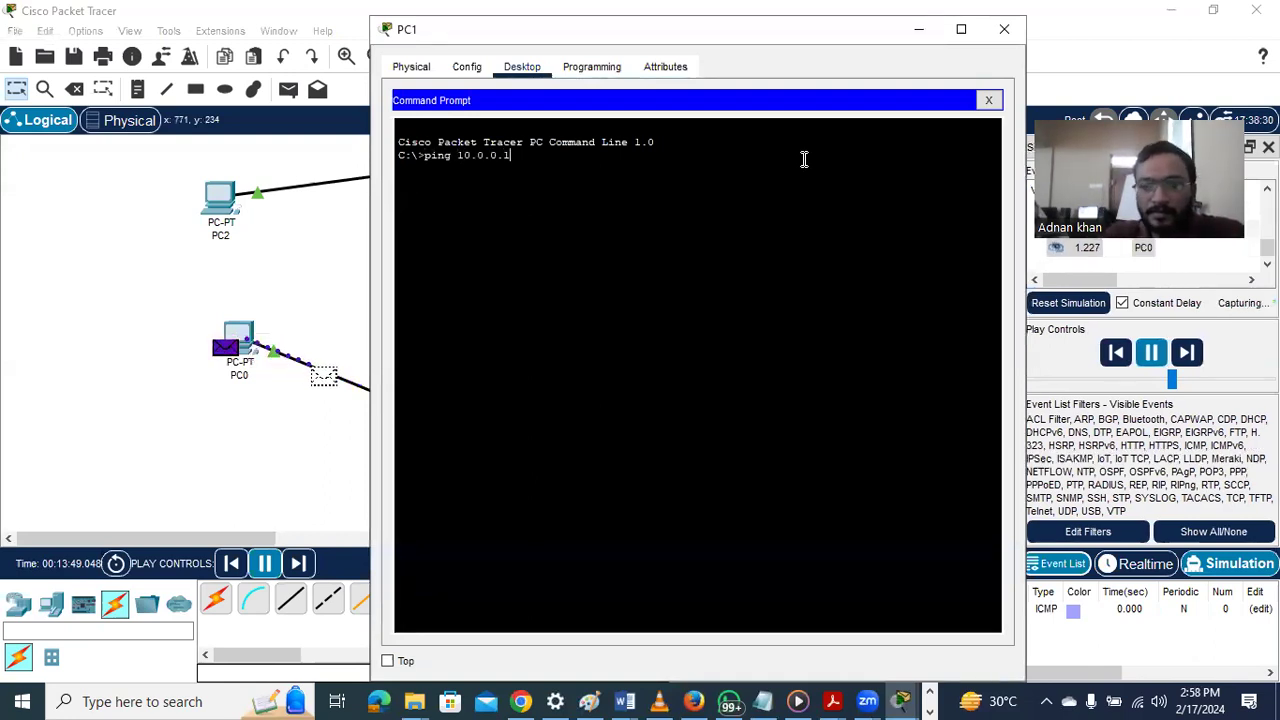
{"action": "key", "text": "Return"}
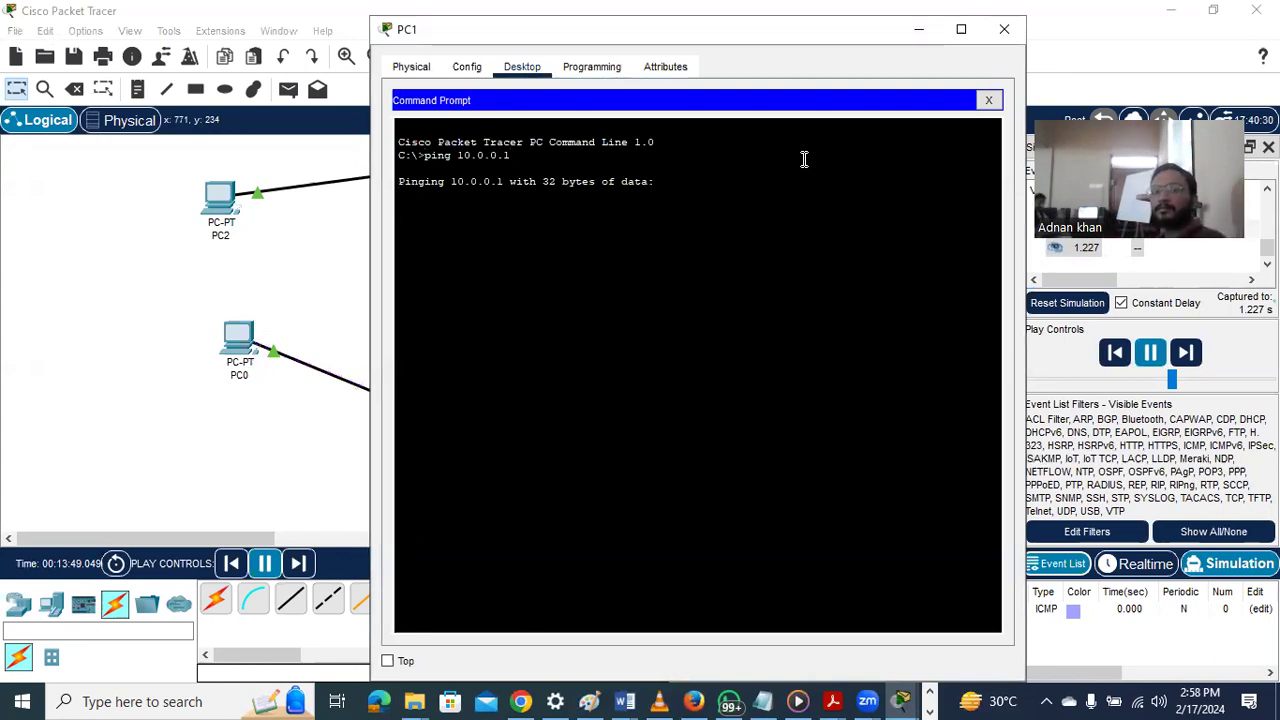
Stop the packet simulation and return to Realtime mode, bring back PC1's window to review the ping replies, and close it
{"action": "left_click", "coordinate": [1150, 354]}
{"action": "left_click", "coordinate": [1140, 562]}
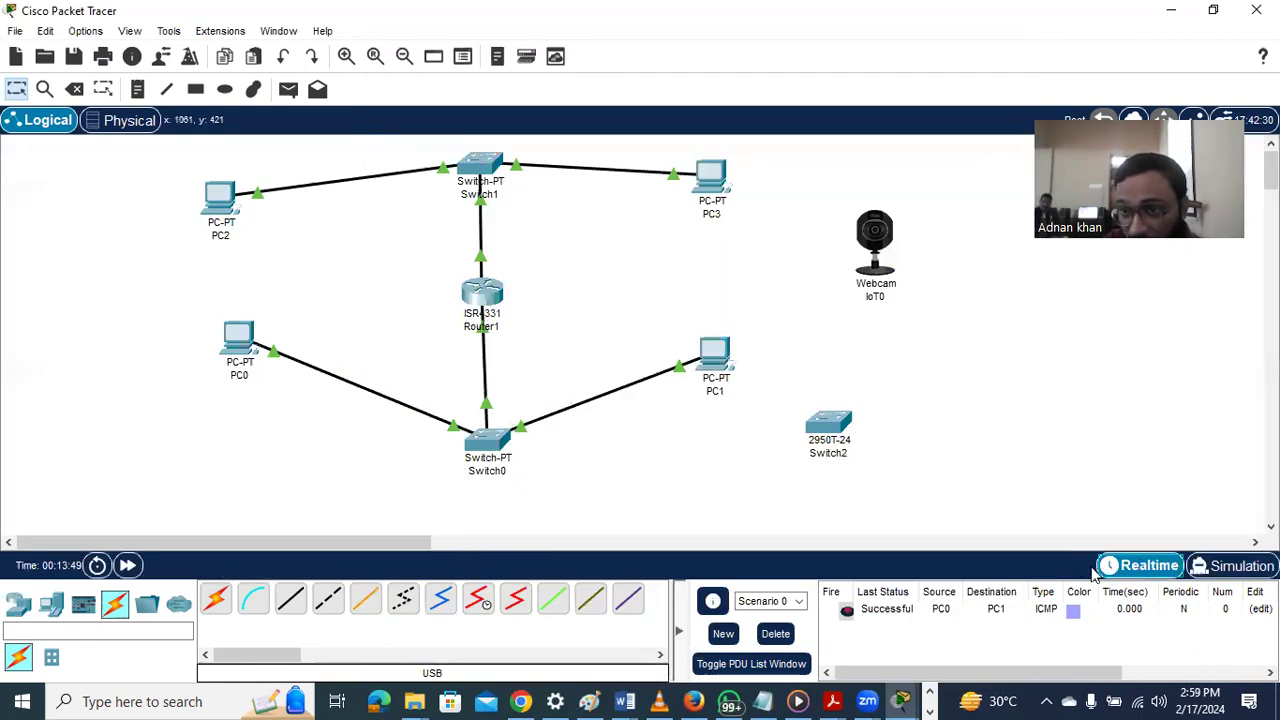
{"action": "mouse_move", "coordinate": [901, 701]}
{"action": "left_click", "coordinate": [1110, 636]}
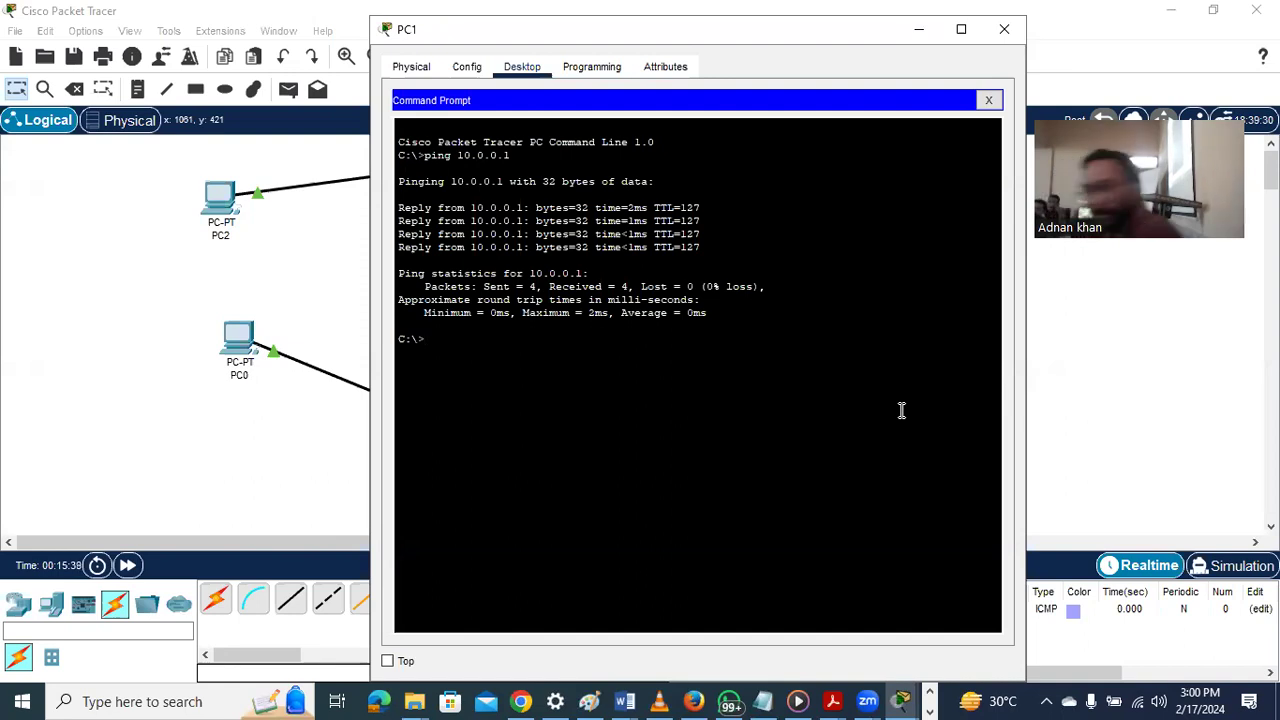
{"action": "left_click", "coordinate": [1004, 29]}
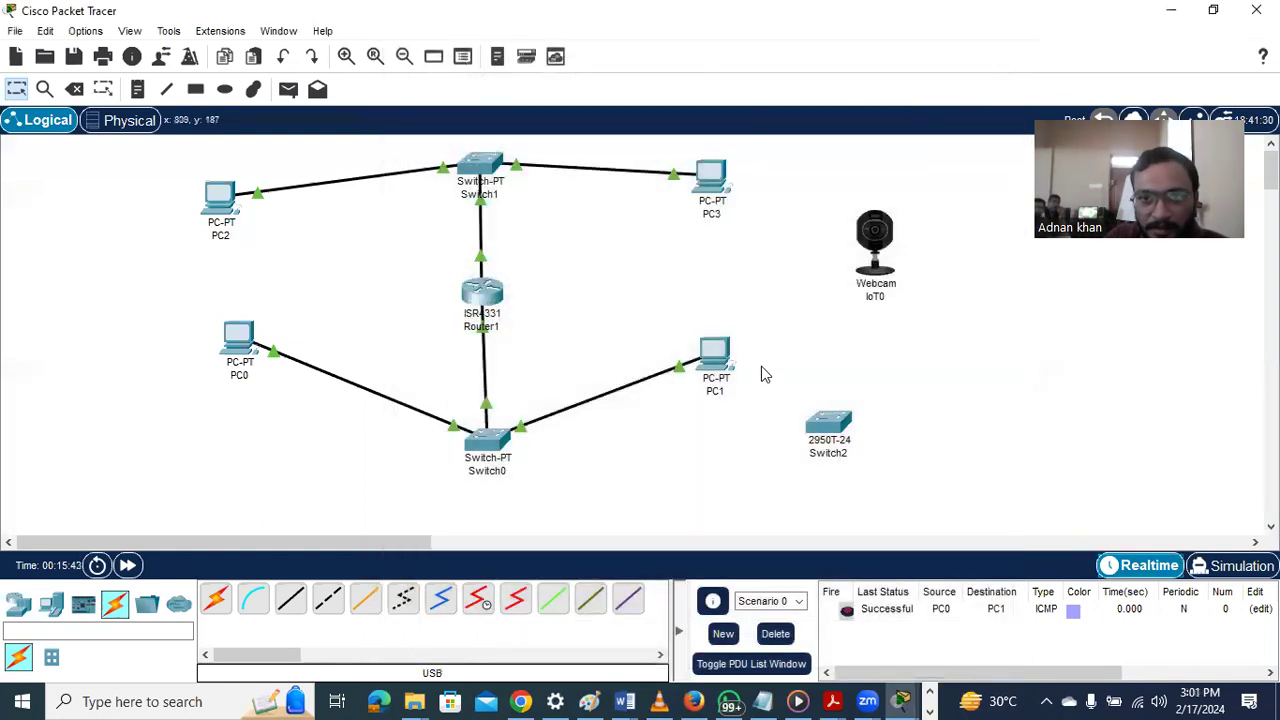